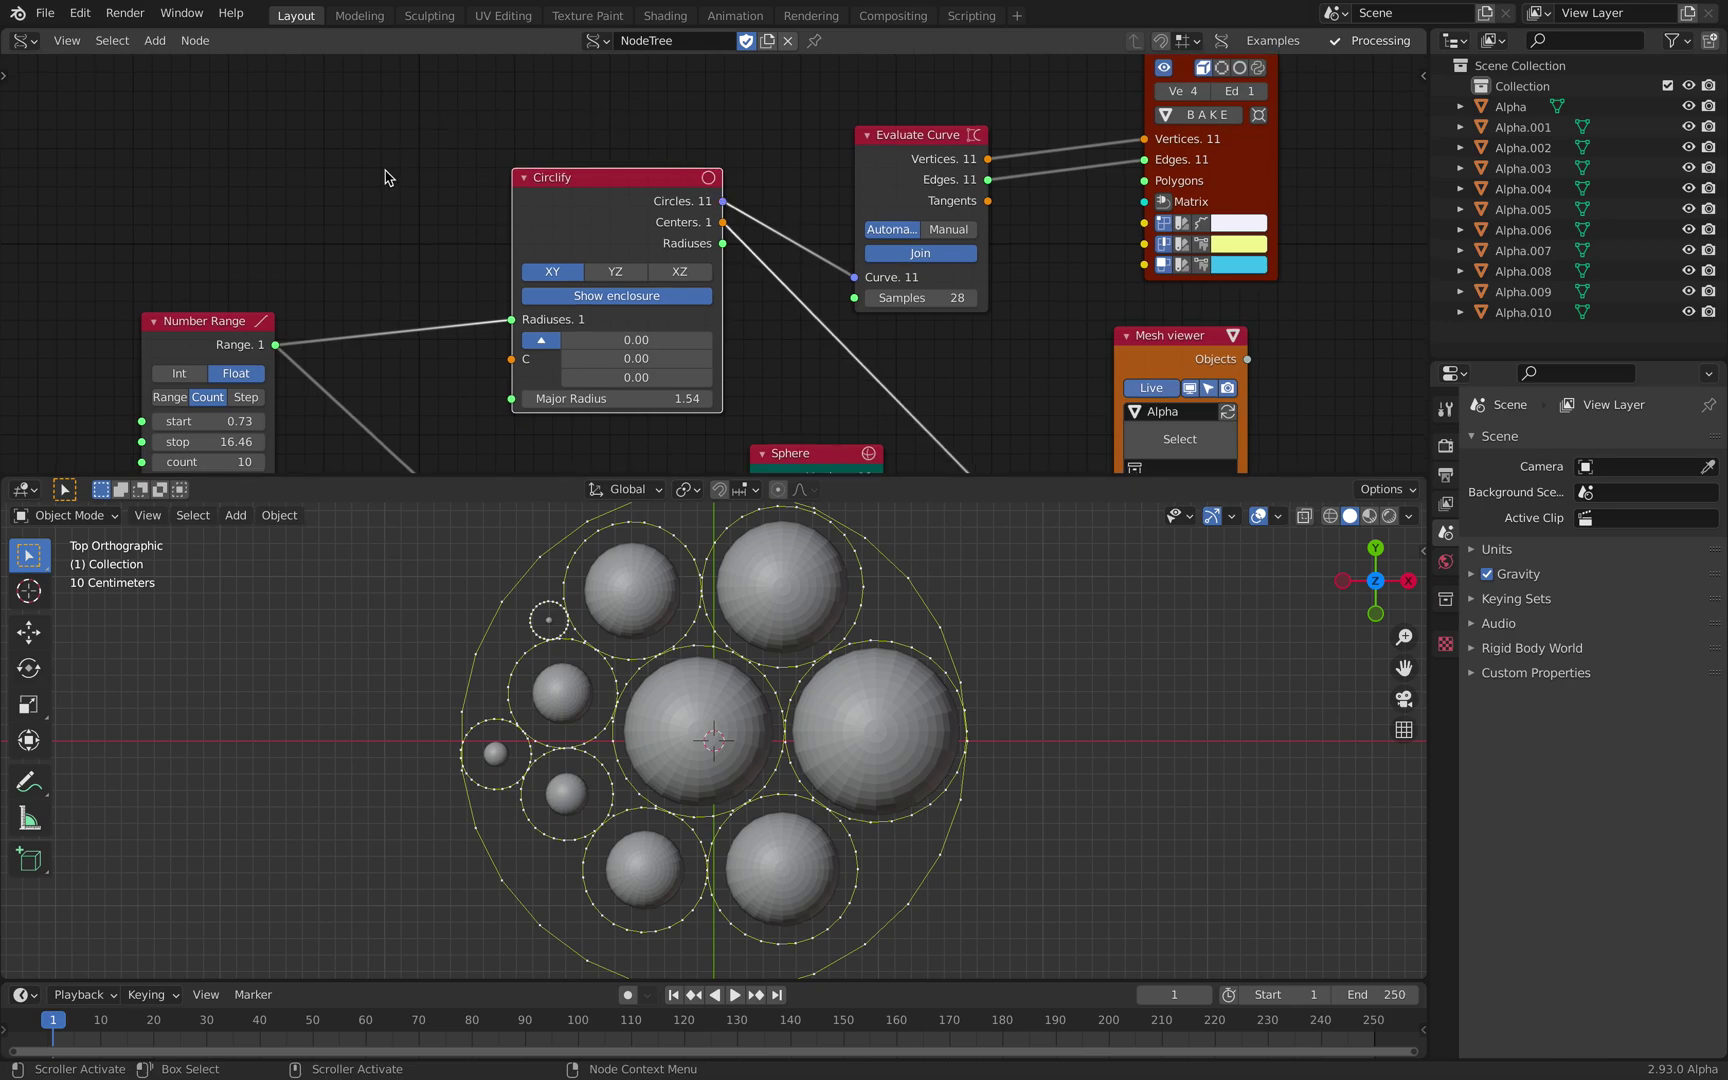
- Add a Voronoi 3D node to the node tree in the empty area beside the Mesh viewer node
scroll(676, 290, down, 2)
middle_drag(1289, 275, 1040, 212)
key(shift+a)
click(1040, 210)
text(voro)
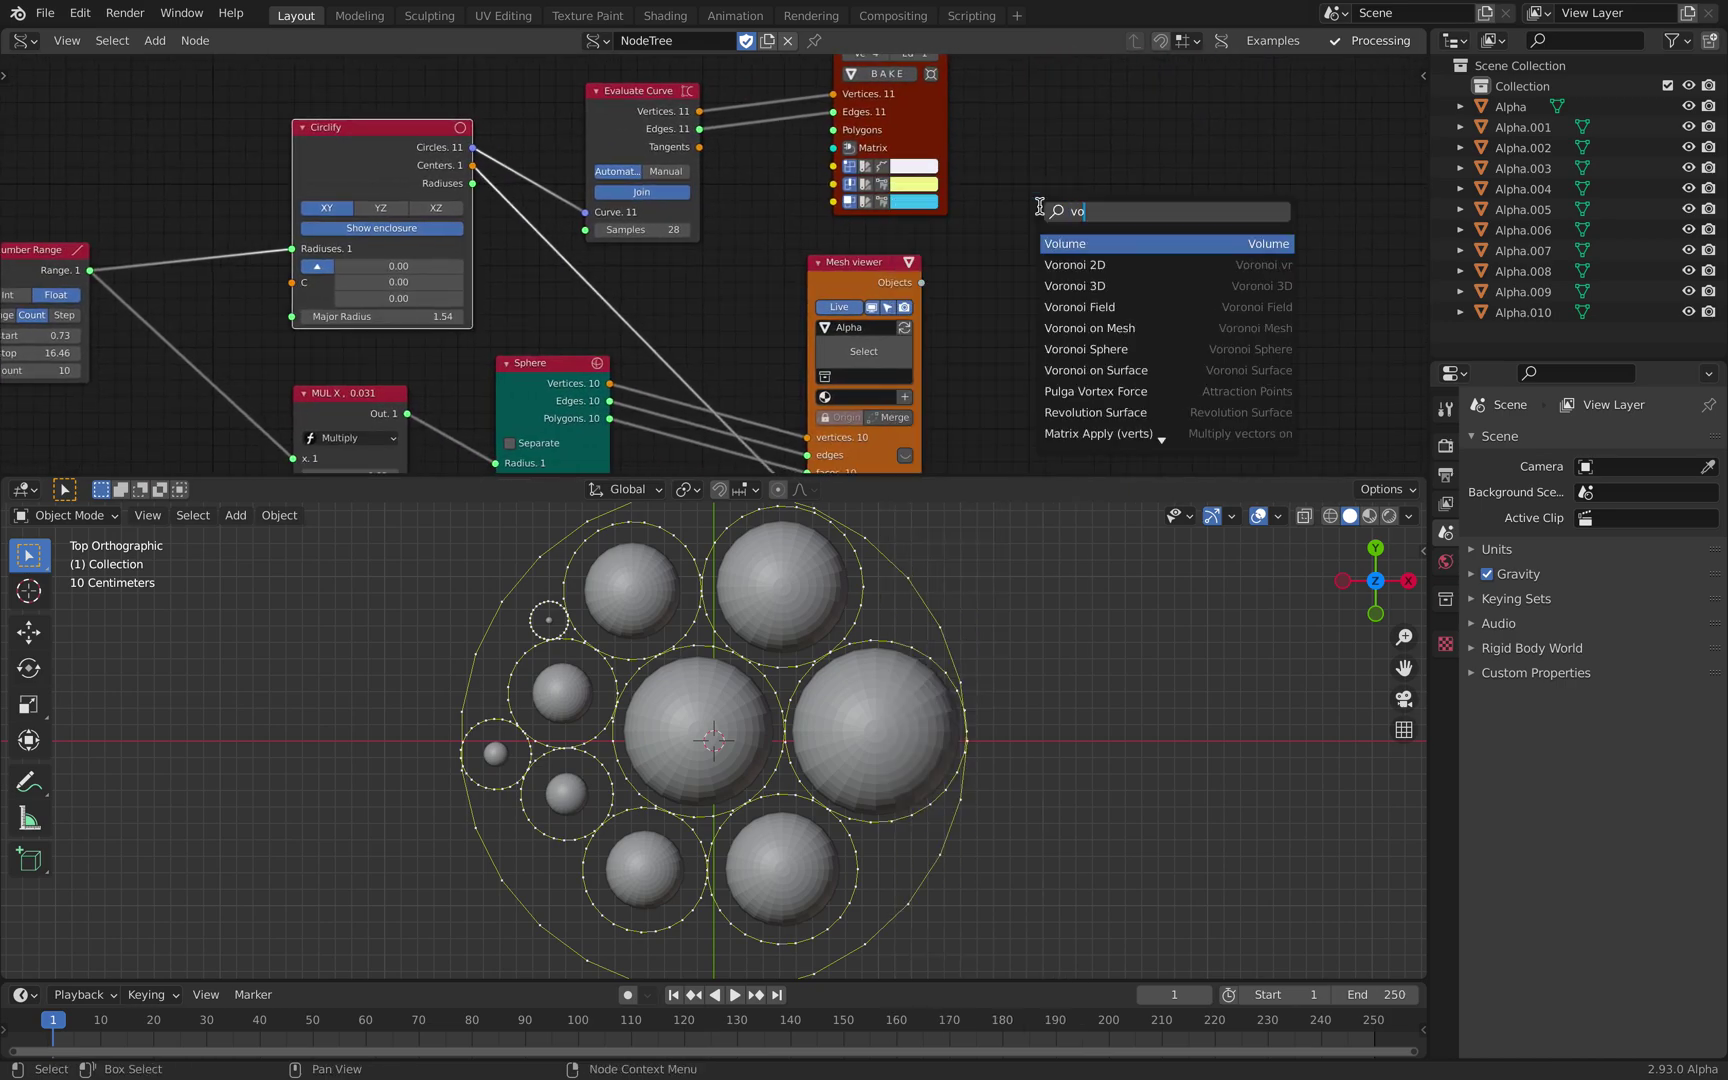
key(Down)
key(Return)
click(1039, 206)
- Add a Delaunay 3D node beside the Voronoi 3D node
middle_drag(1039, 206, 901, 215)
key(shift+a)
click(1147, 192)
text(dela)
key(Return)
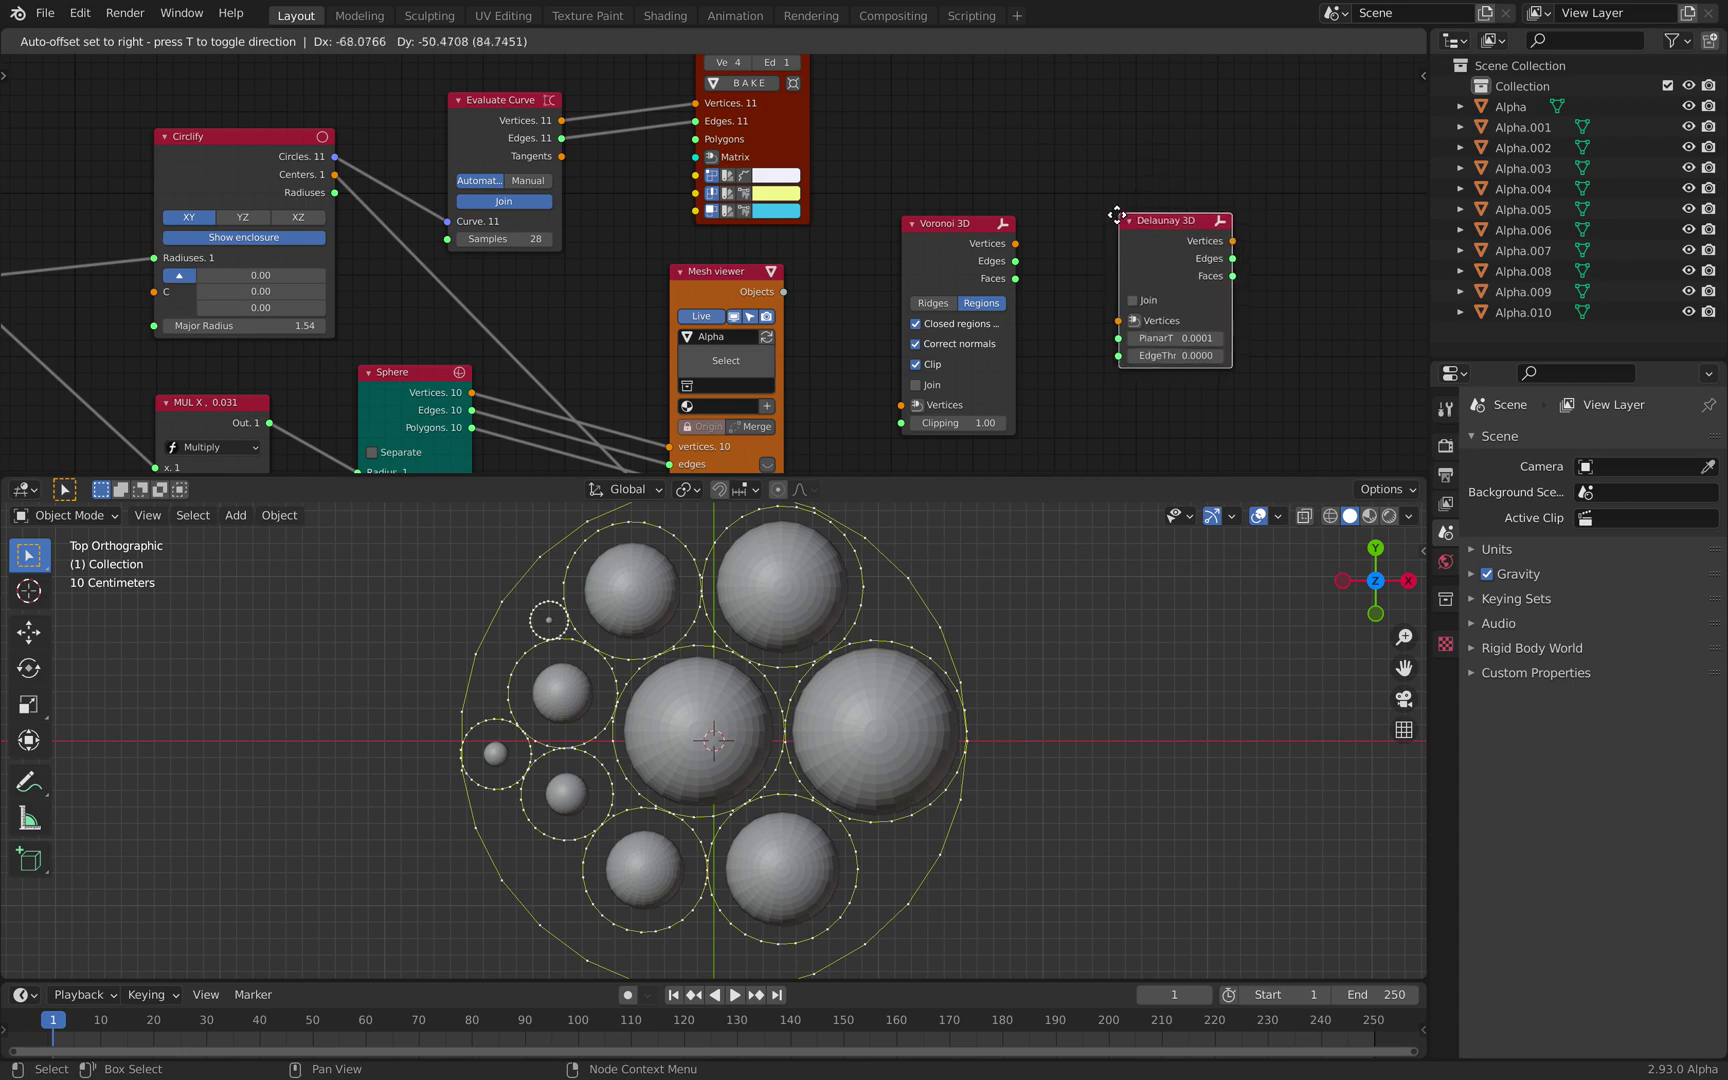
click(1113, 226)
middle_drag(996, 170, 1034, 162)
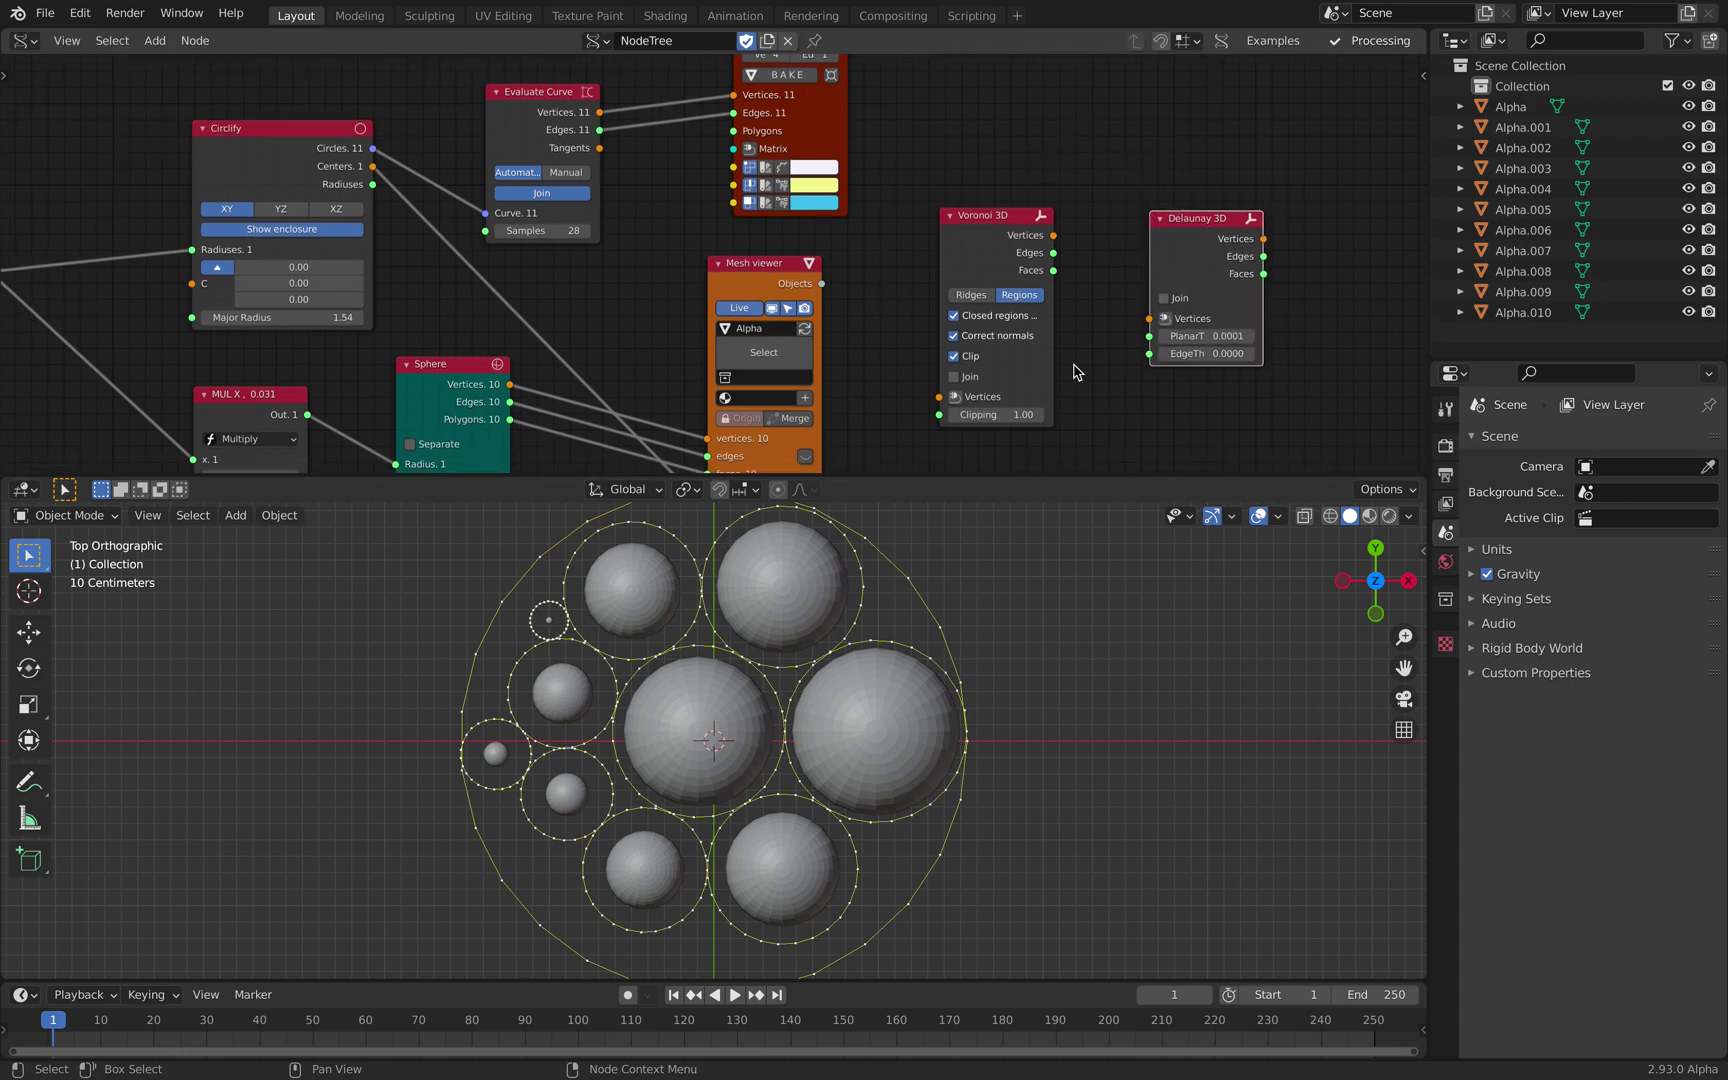
scroll(1104, 256, down, 1)
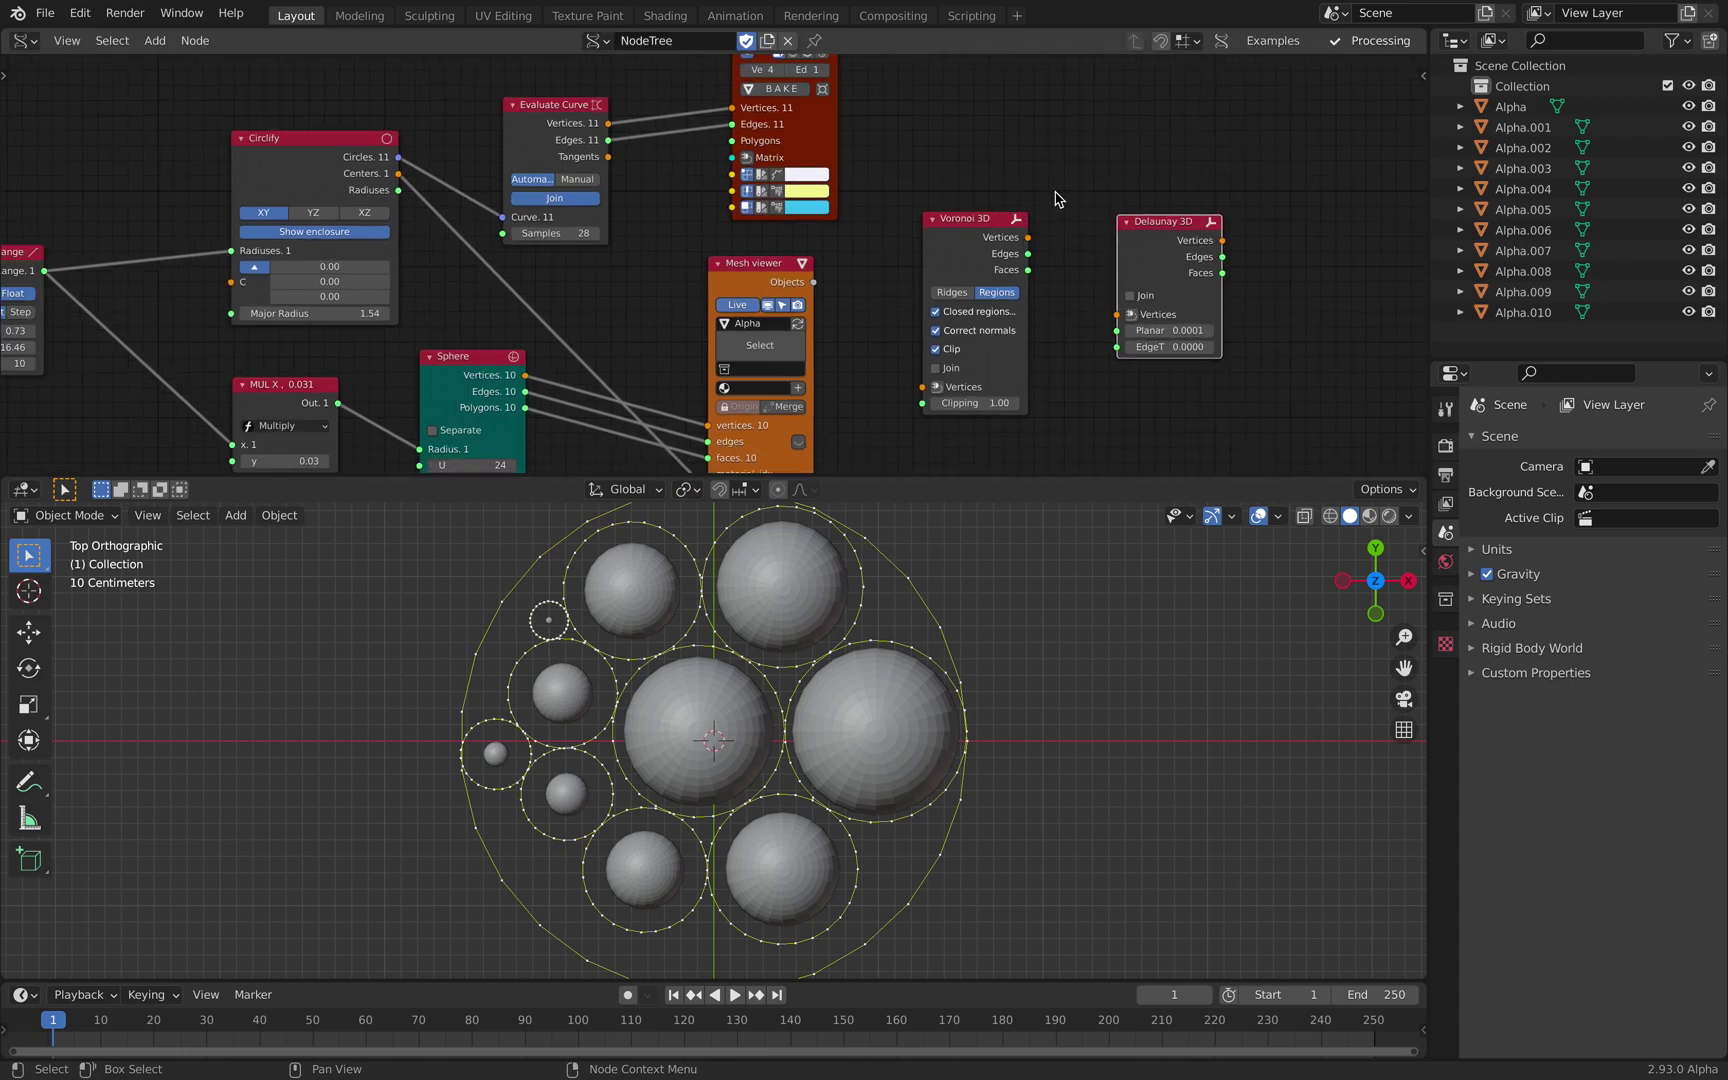
middle_drag(1051, 247, 1067, 252)
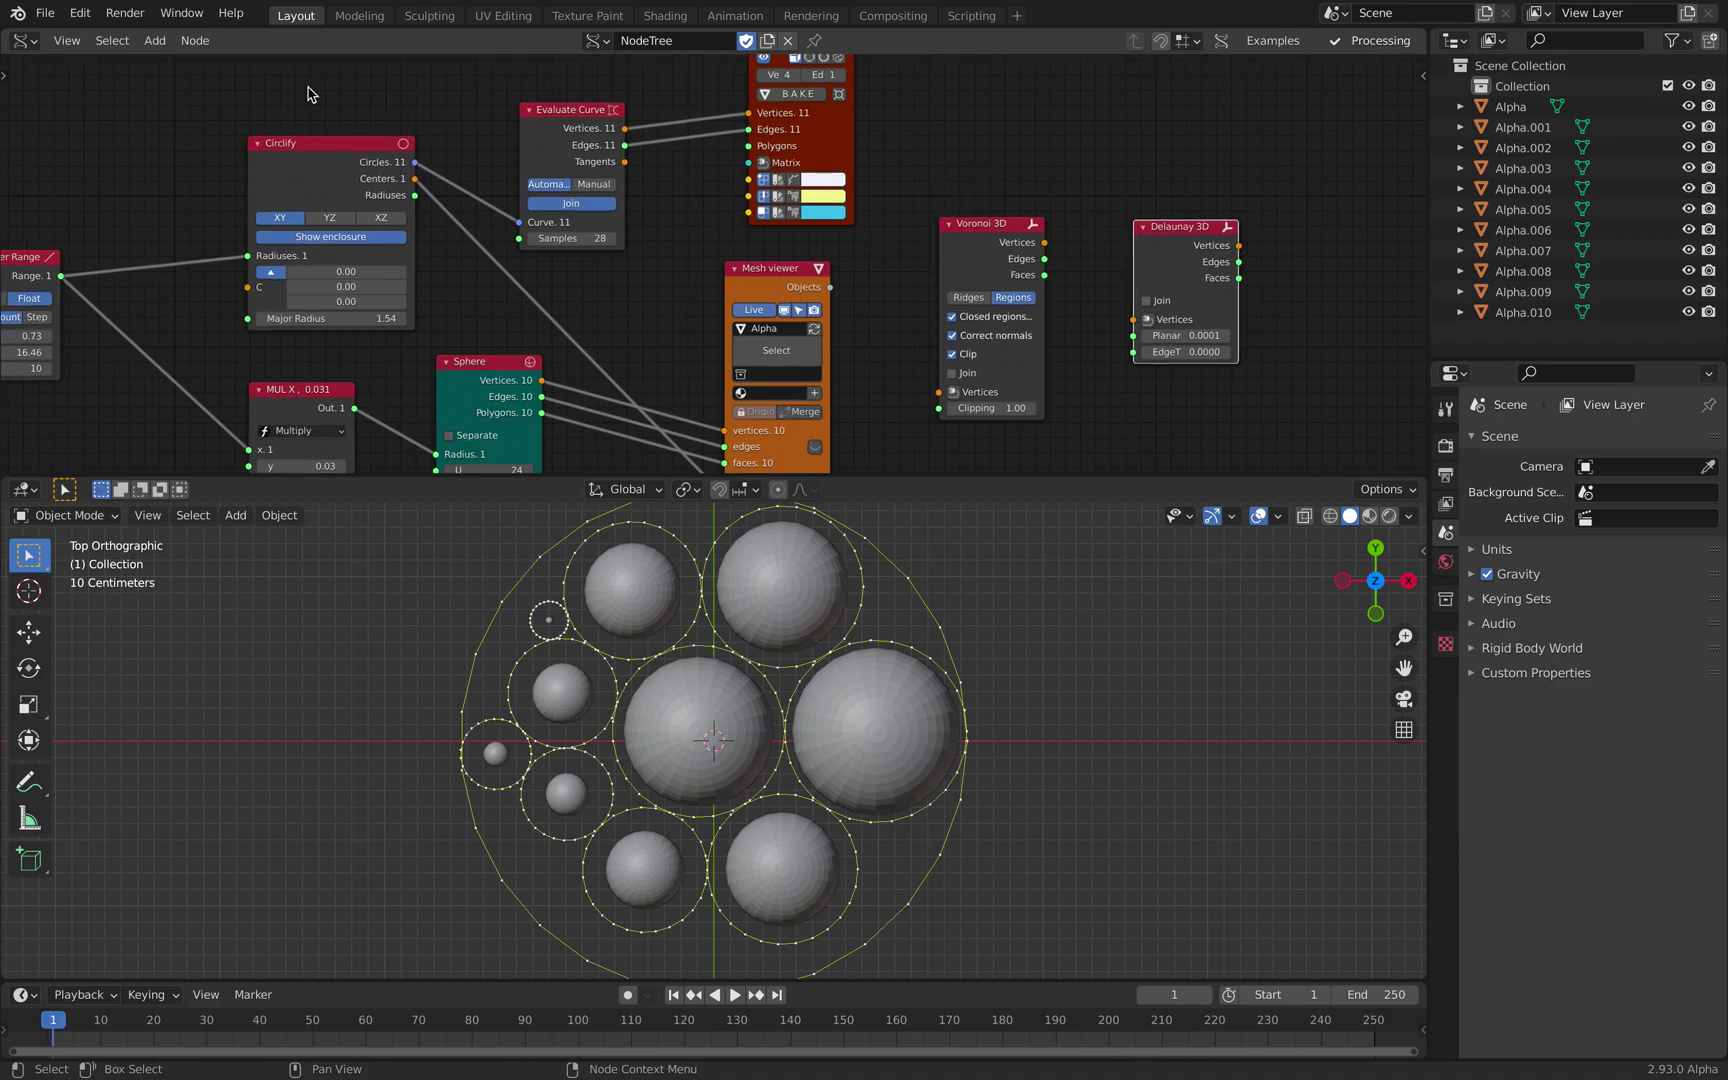
- Open the add-on preferences and examine the external library dependencies listed under Sverchok's Extra Nodes
click(80, 13)
click(153, 334)
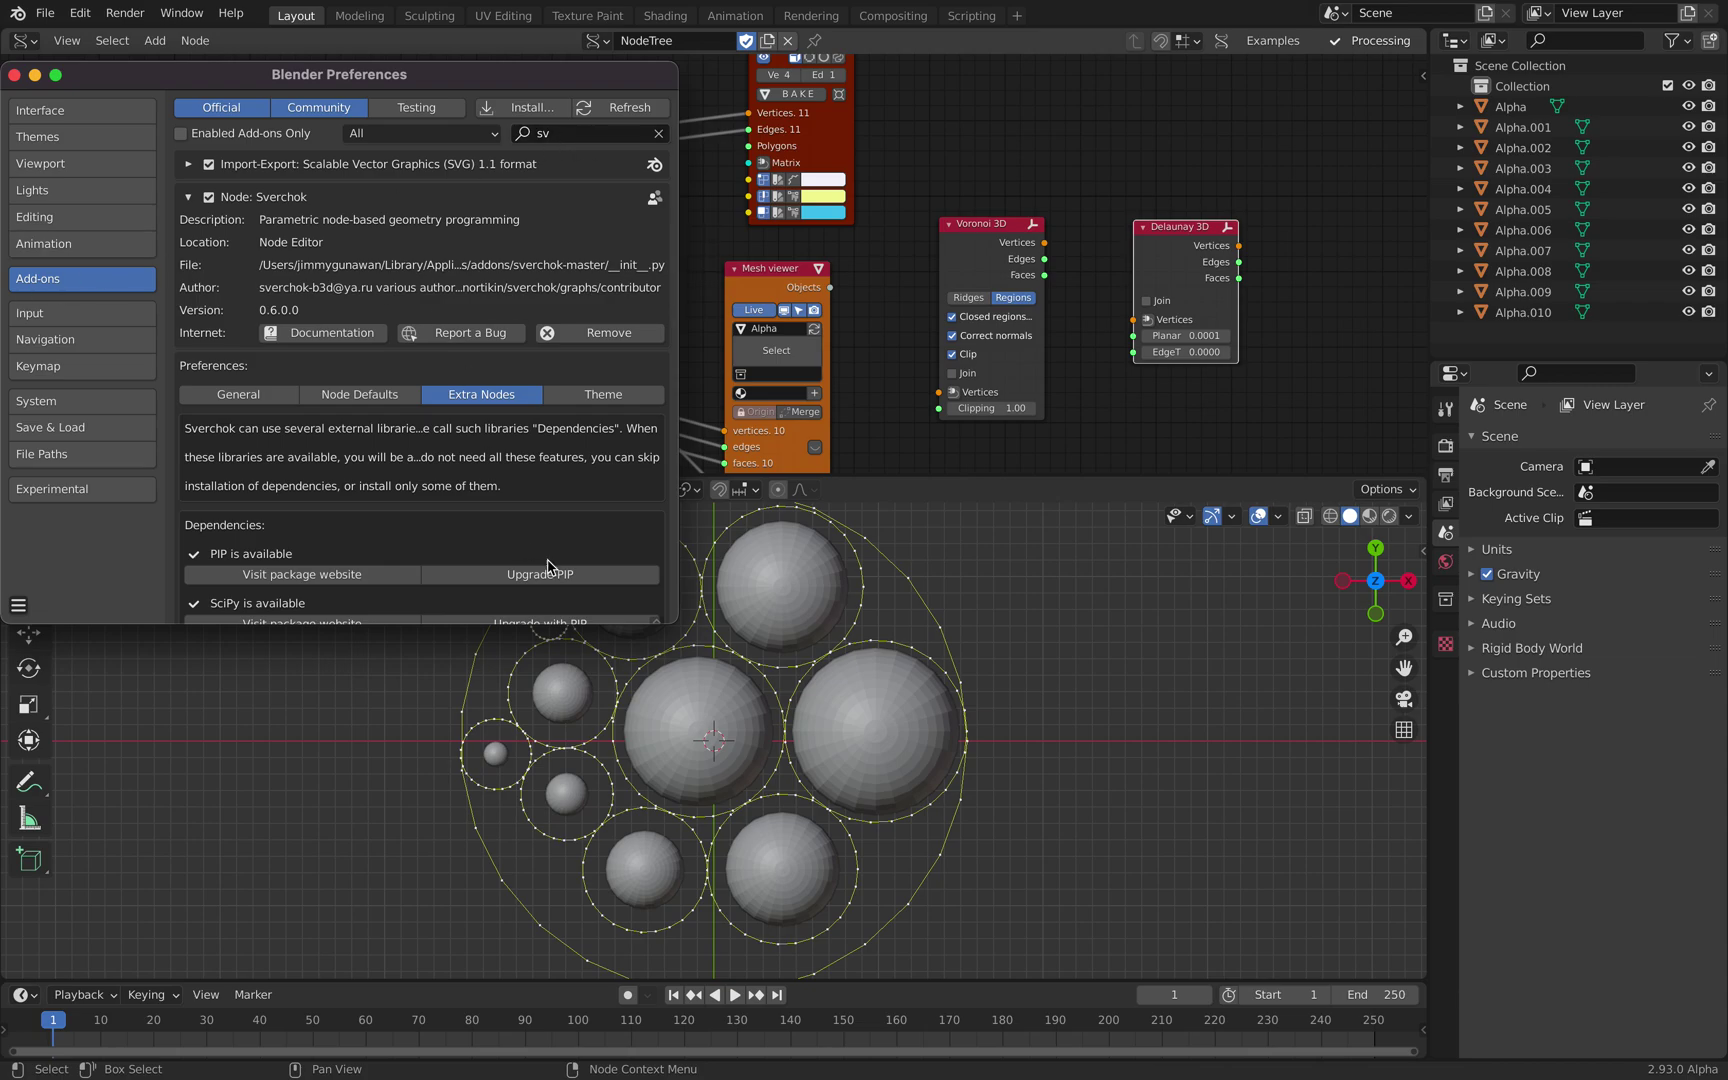
drag(668, 619, 758, 752)
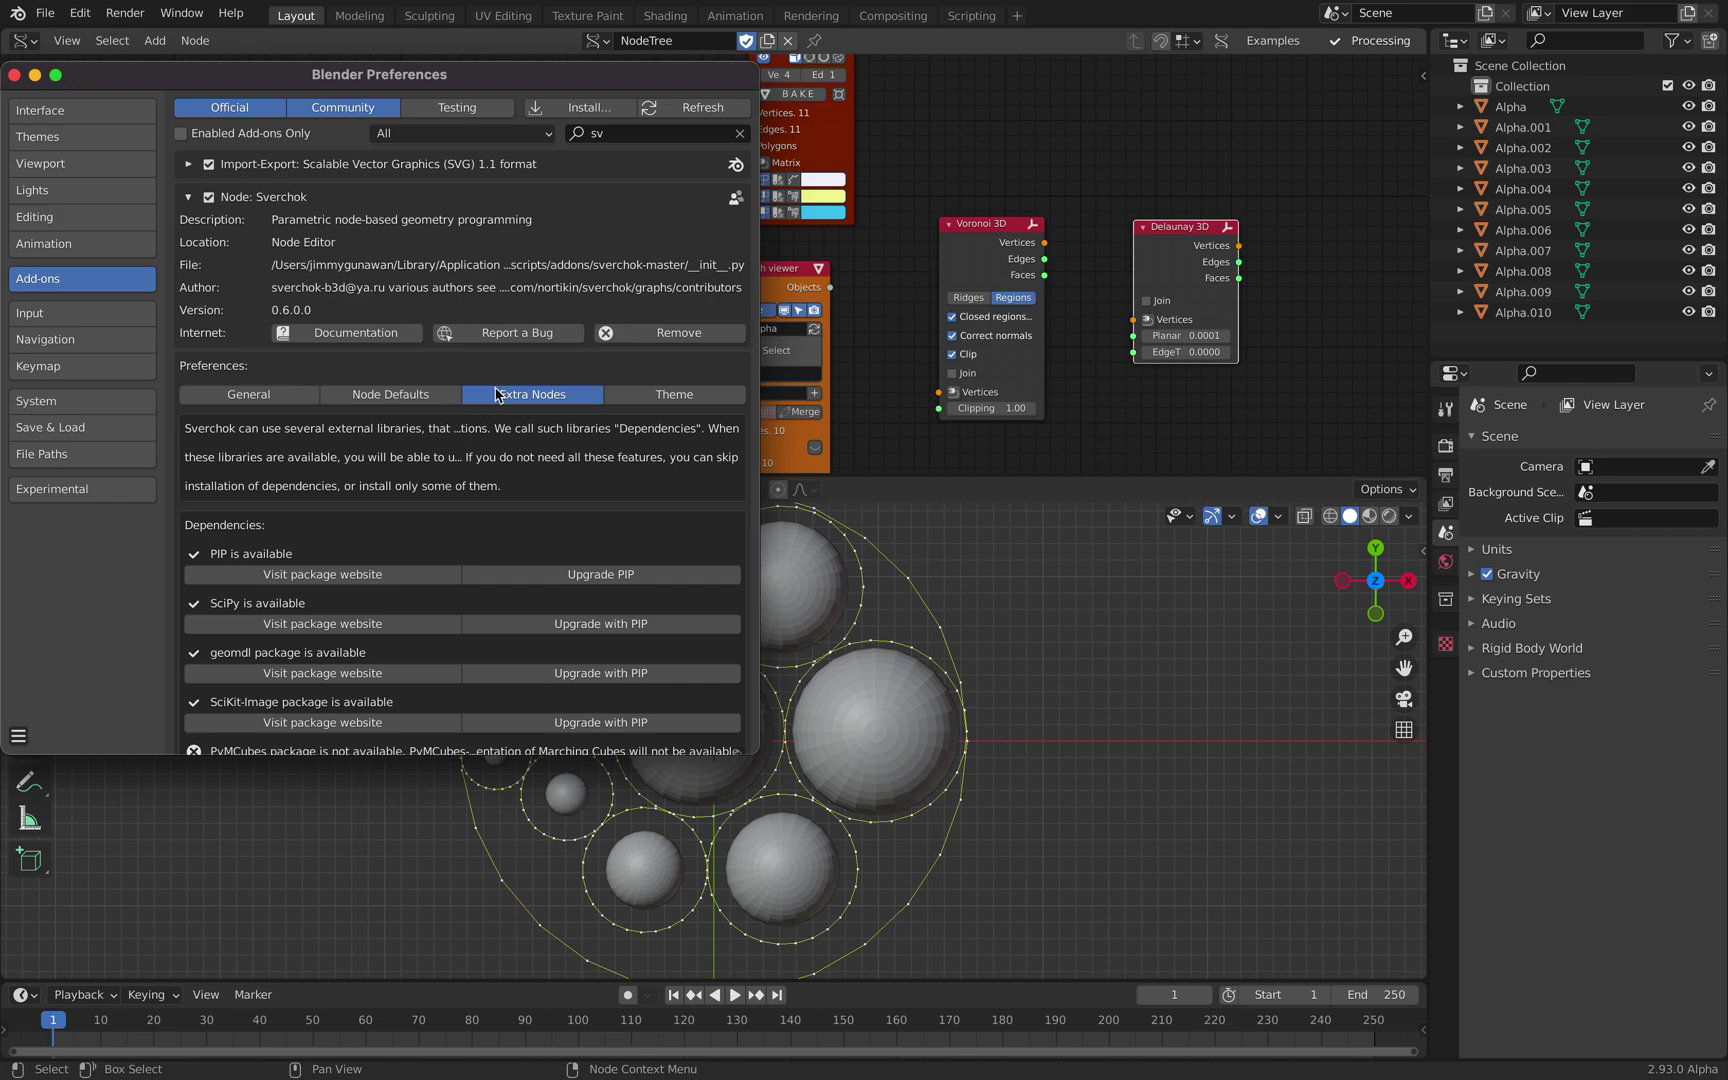
scroll(500, 400, down, 4)
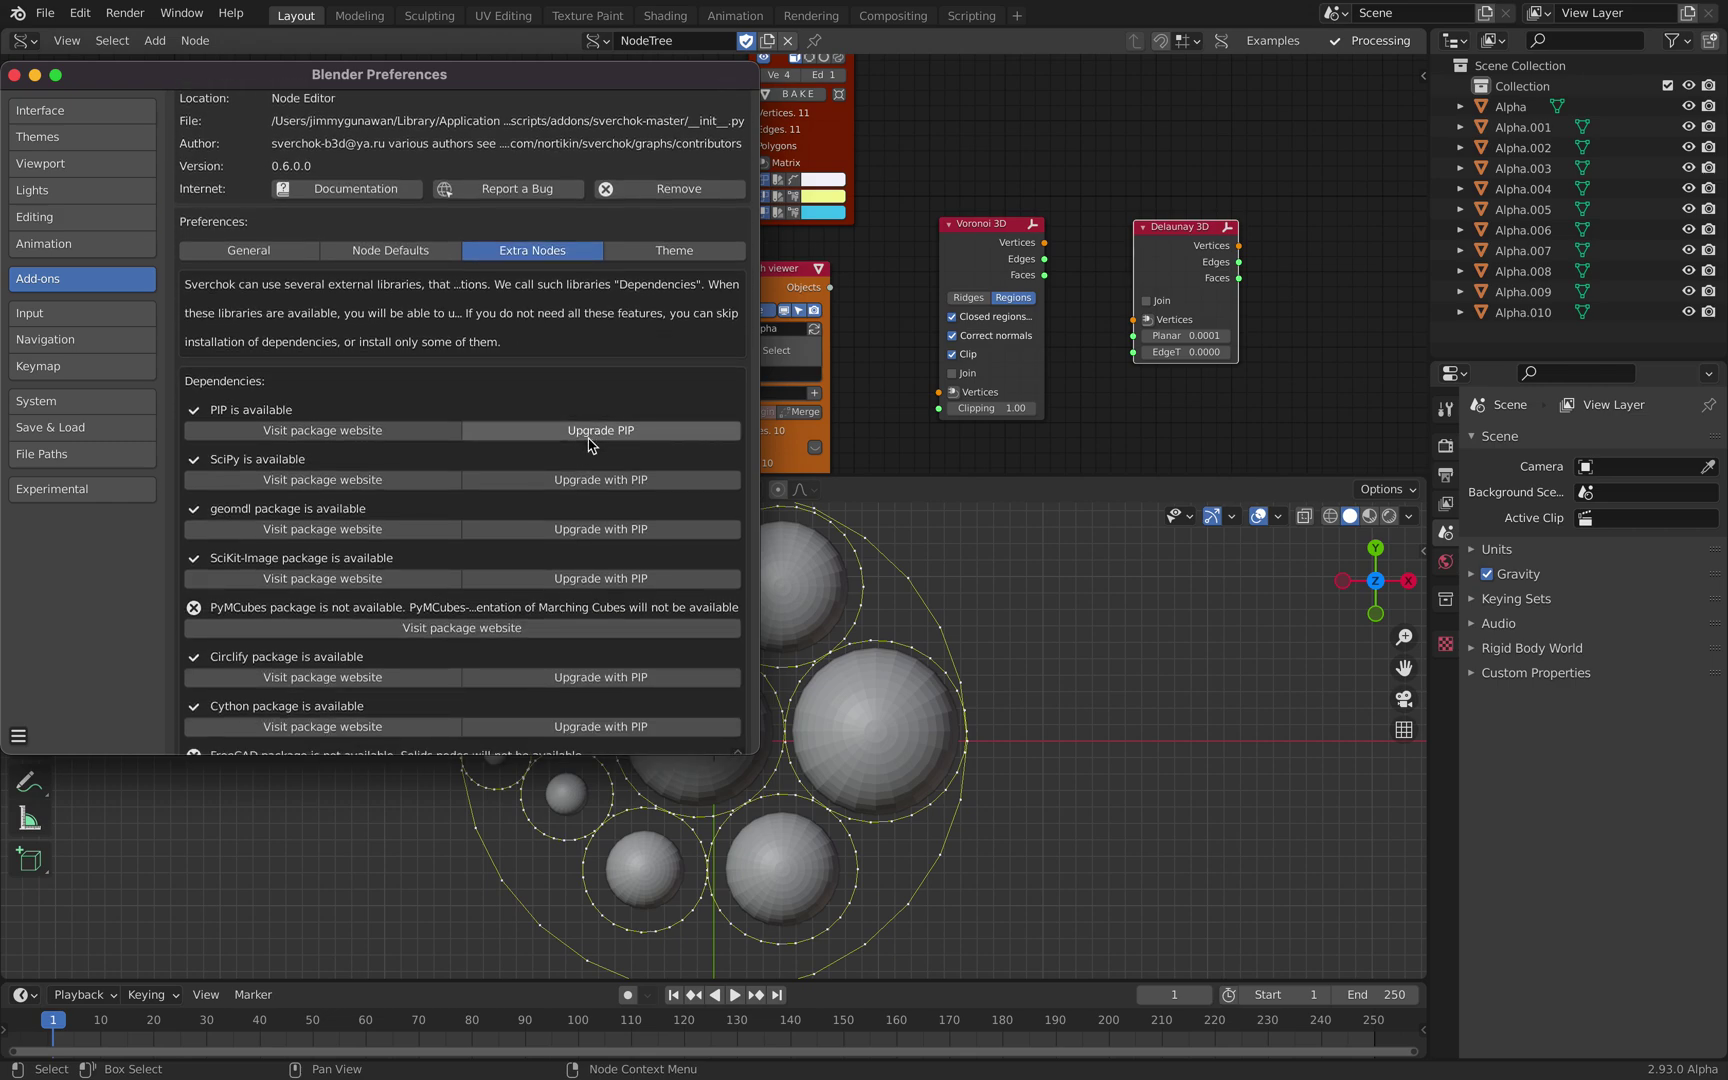
scroll(590, 465, down, 1)
scroll(577, 305, down, 1)
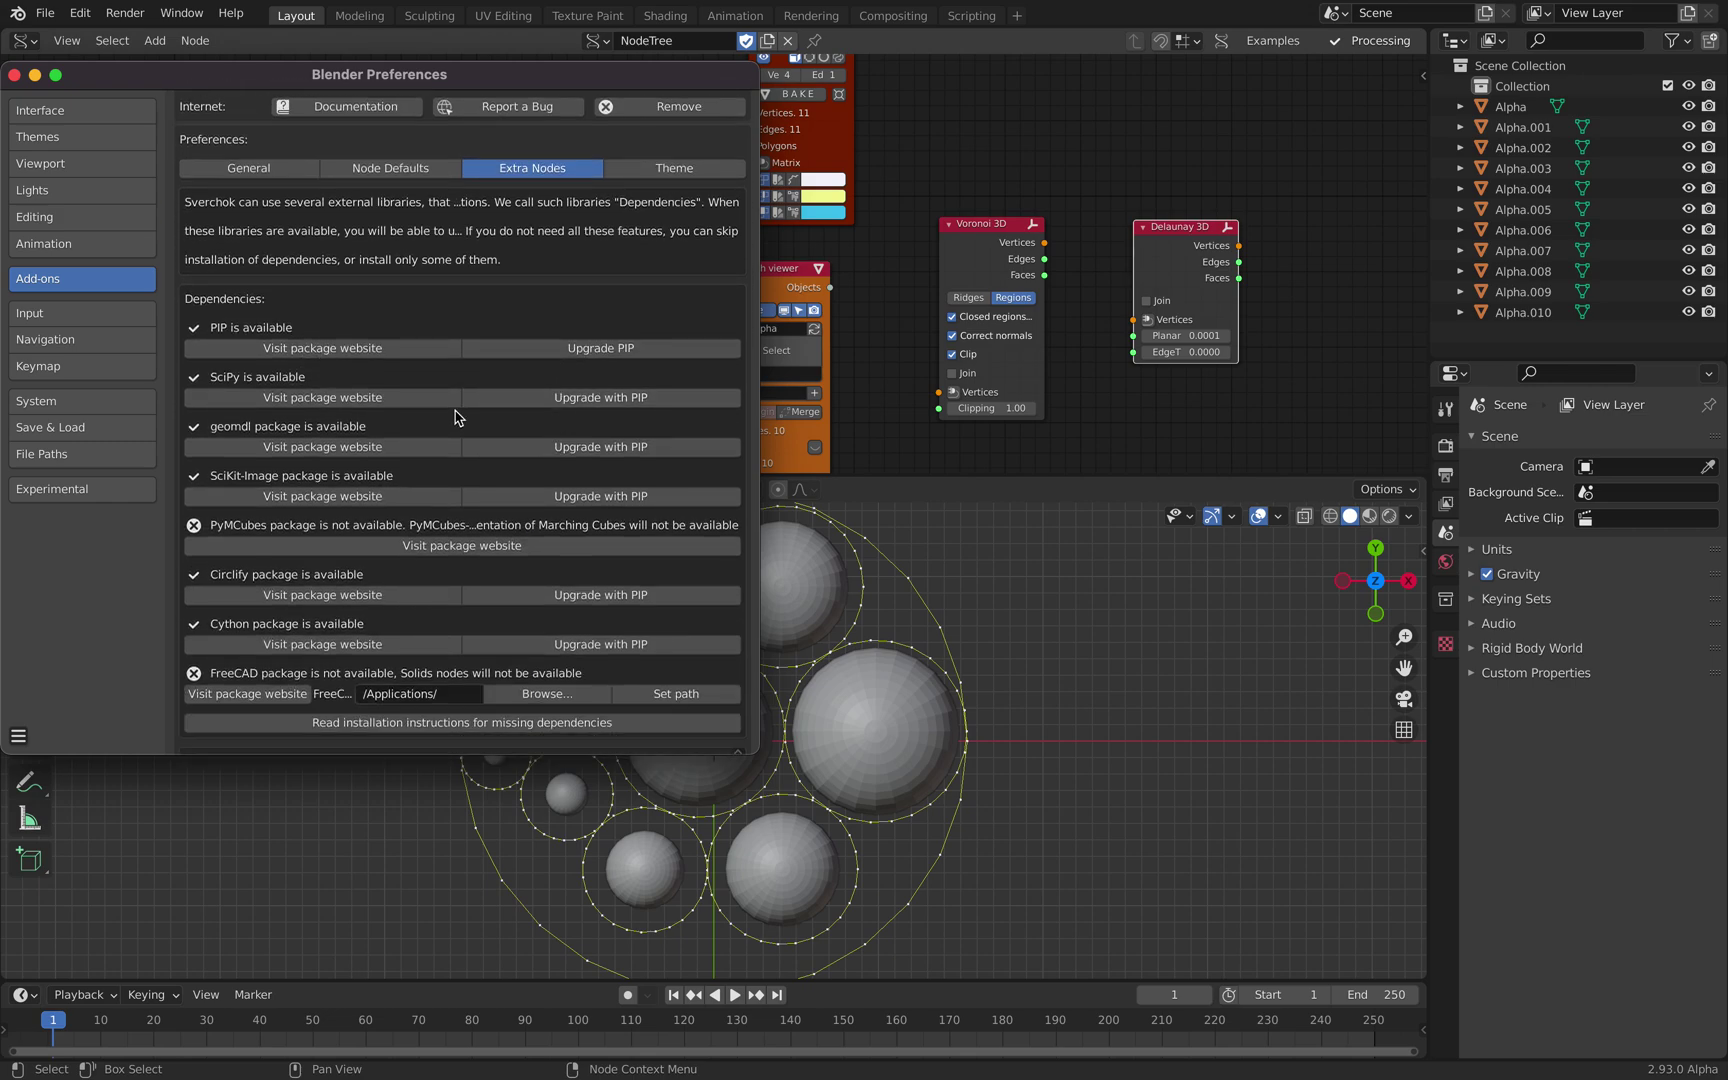
scroll(251, 416, down, 1)
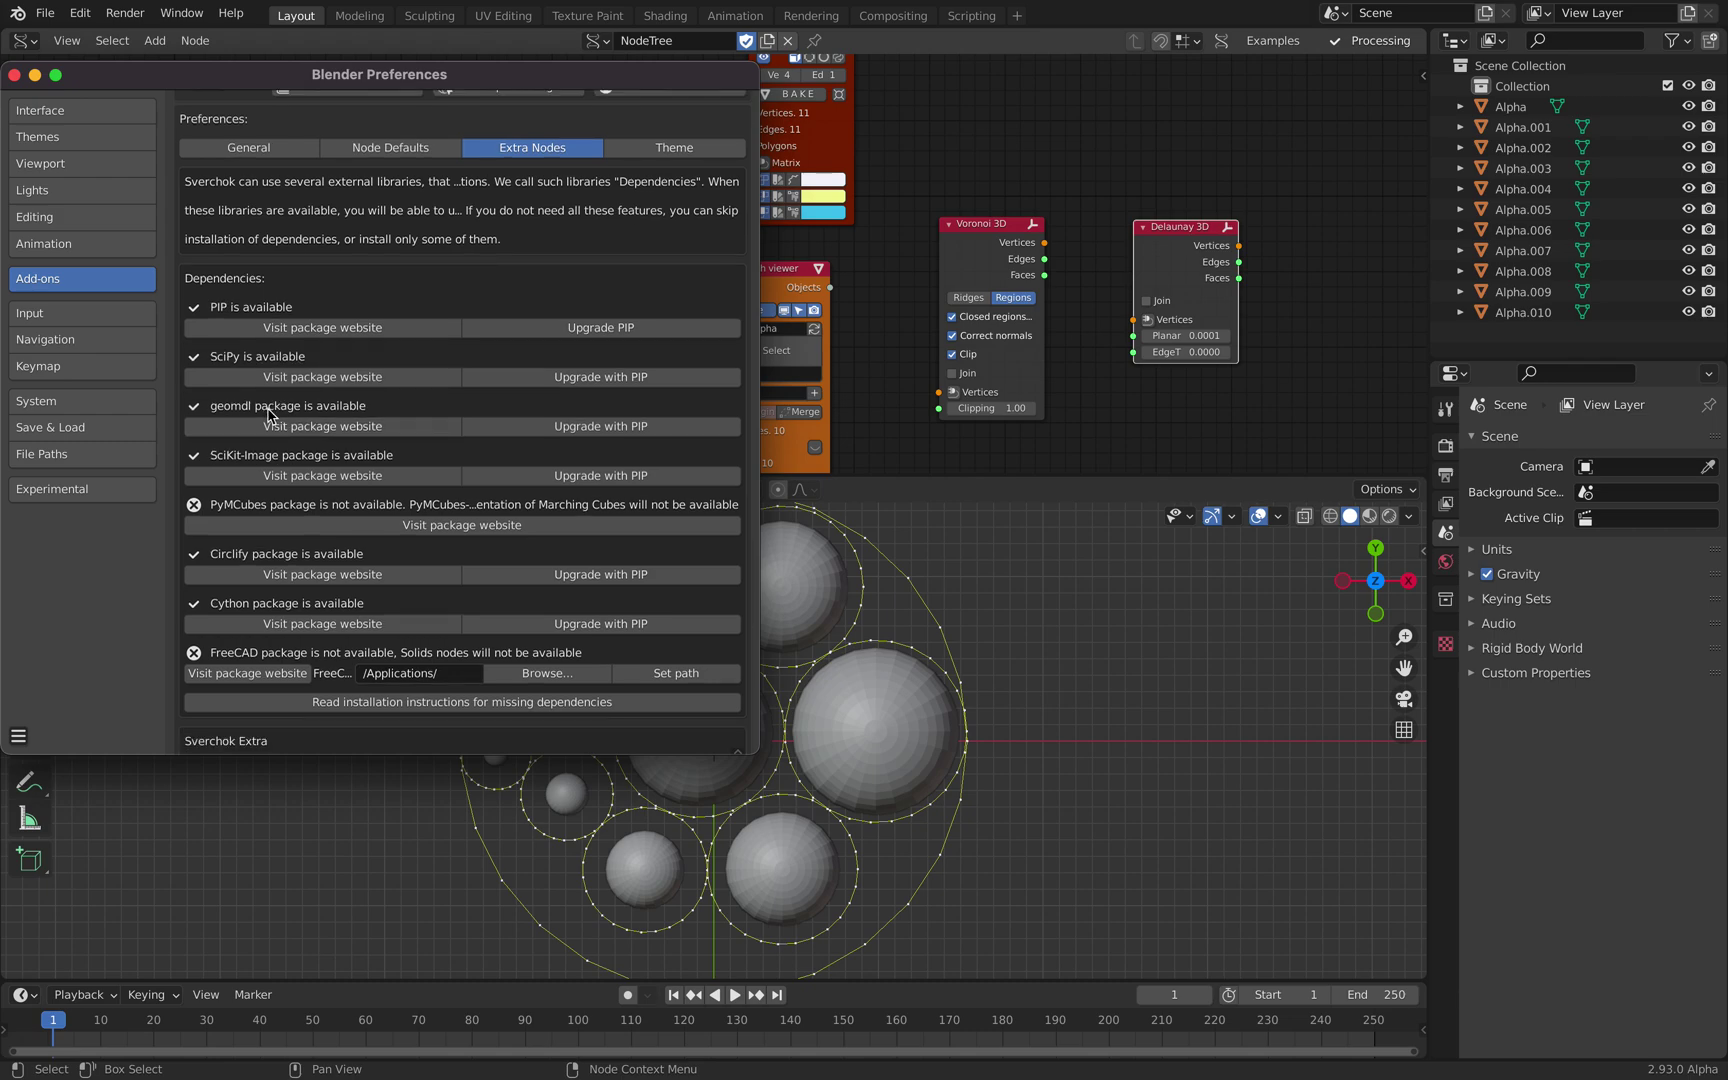
scroll(370, 490, down, 1)
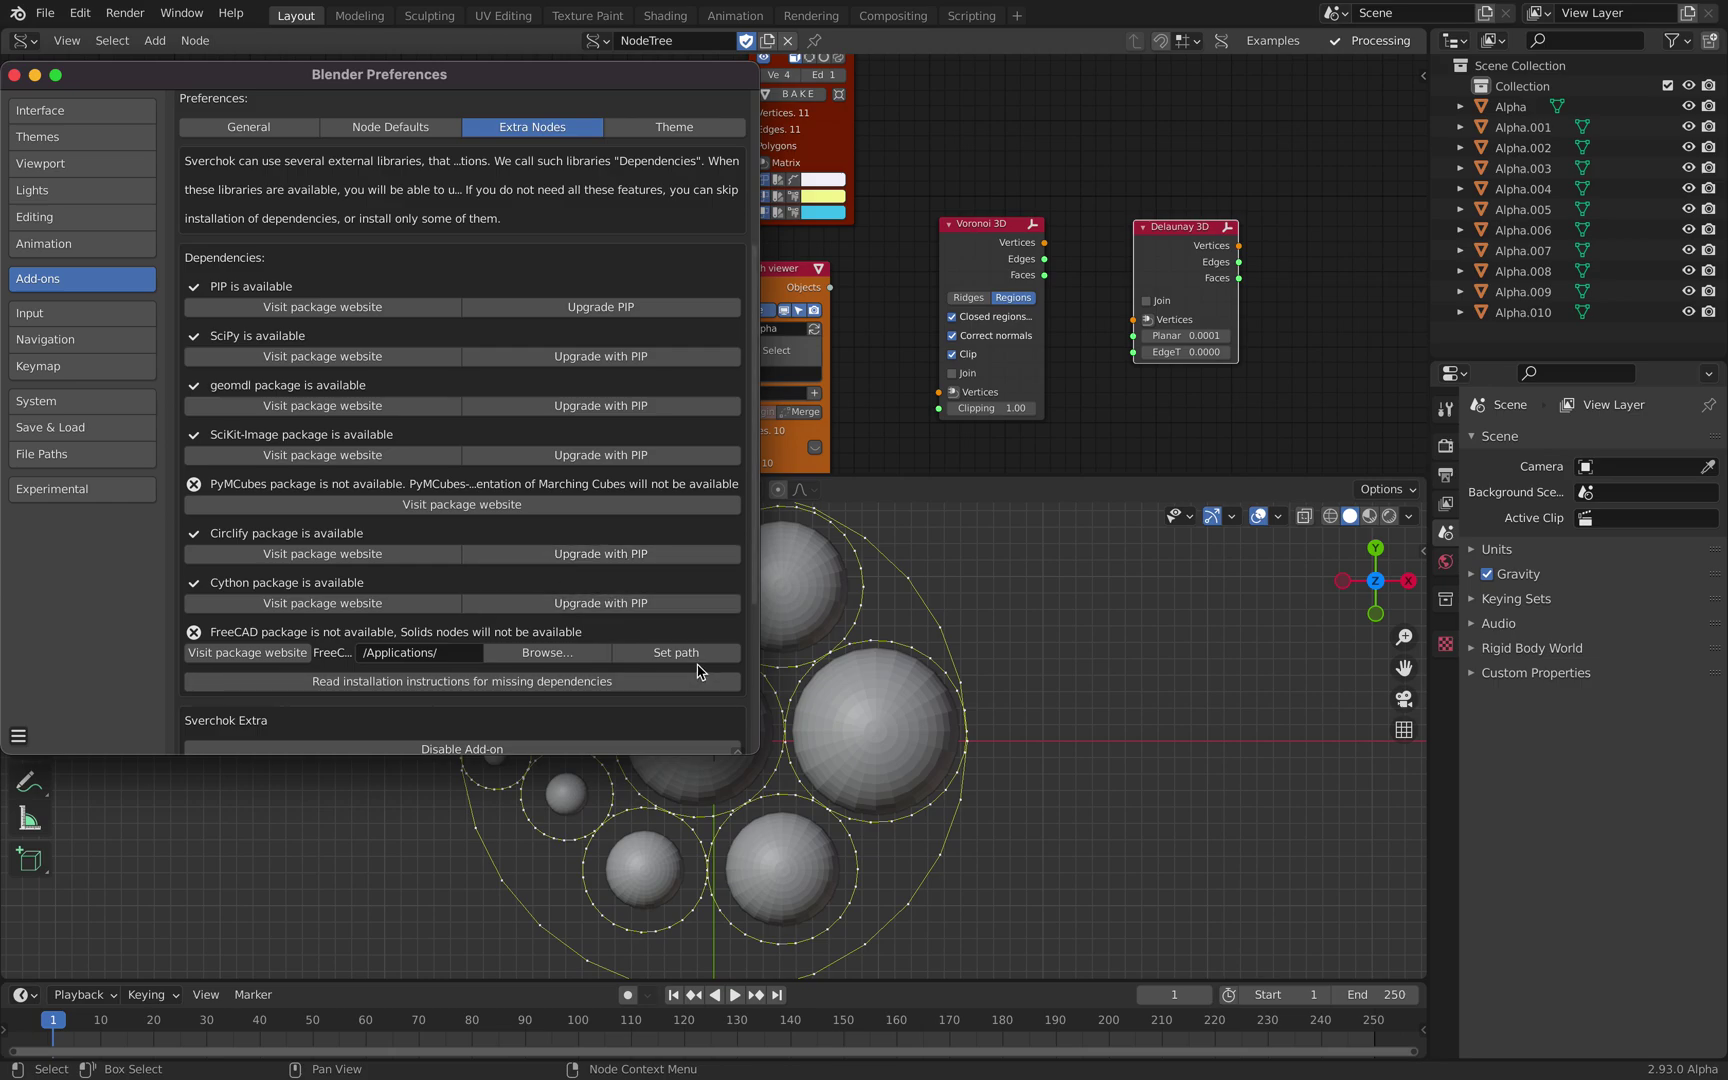
- Examine the Sverchok Extra and Sverchok Open3d add-on entries, and close the preferences
drag(750, 748, 776, 836)
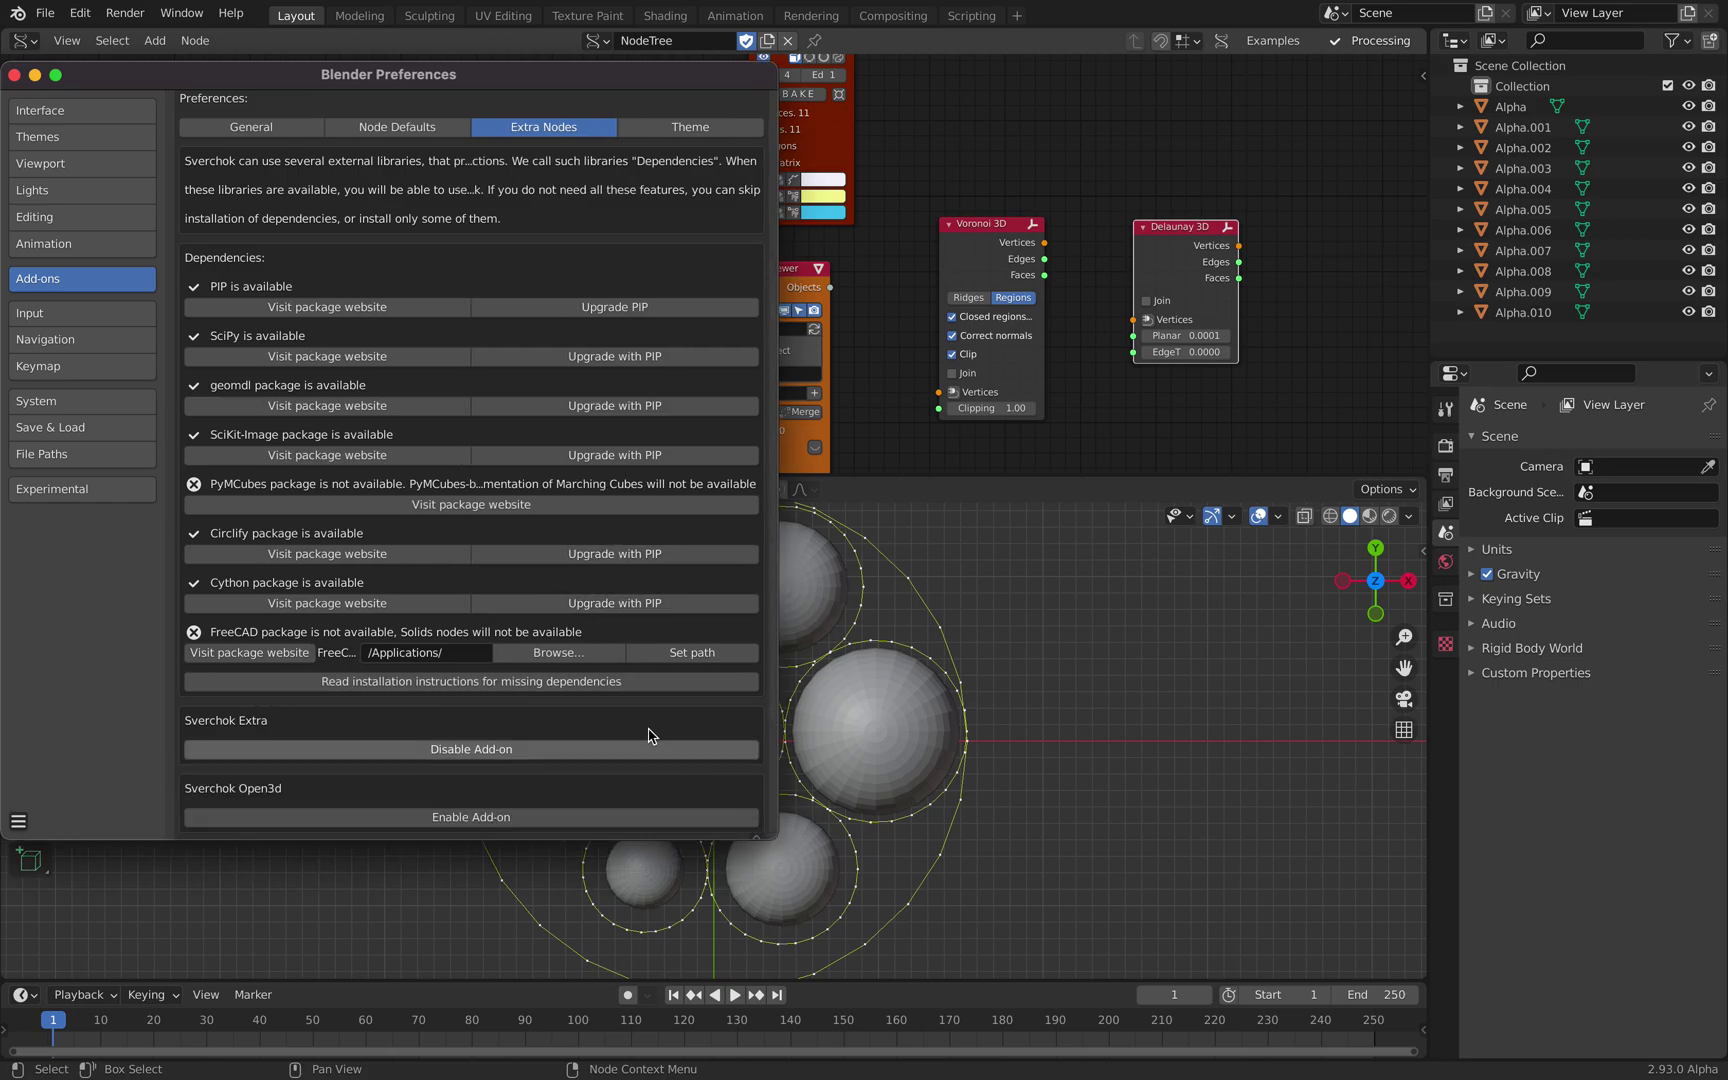
scroll(650, 740, down, 2)
scroll(450, 760, down, 2)
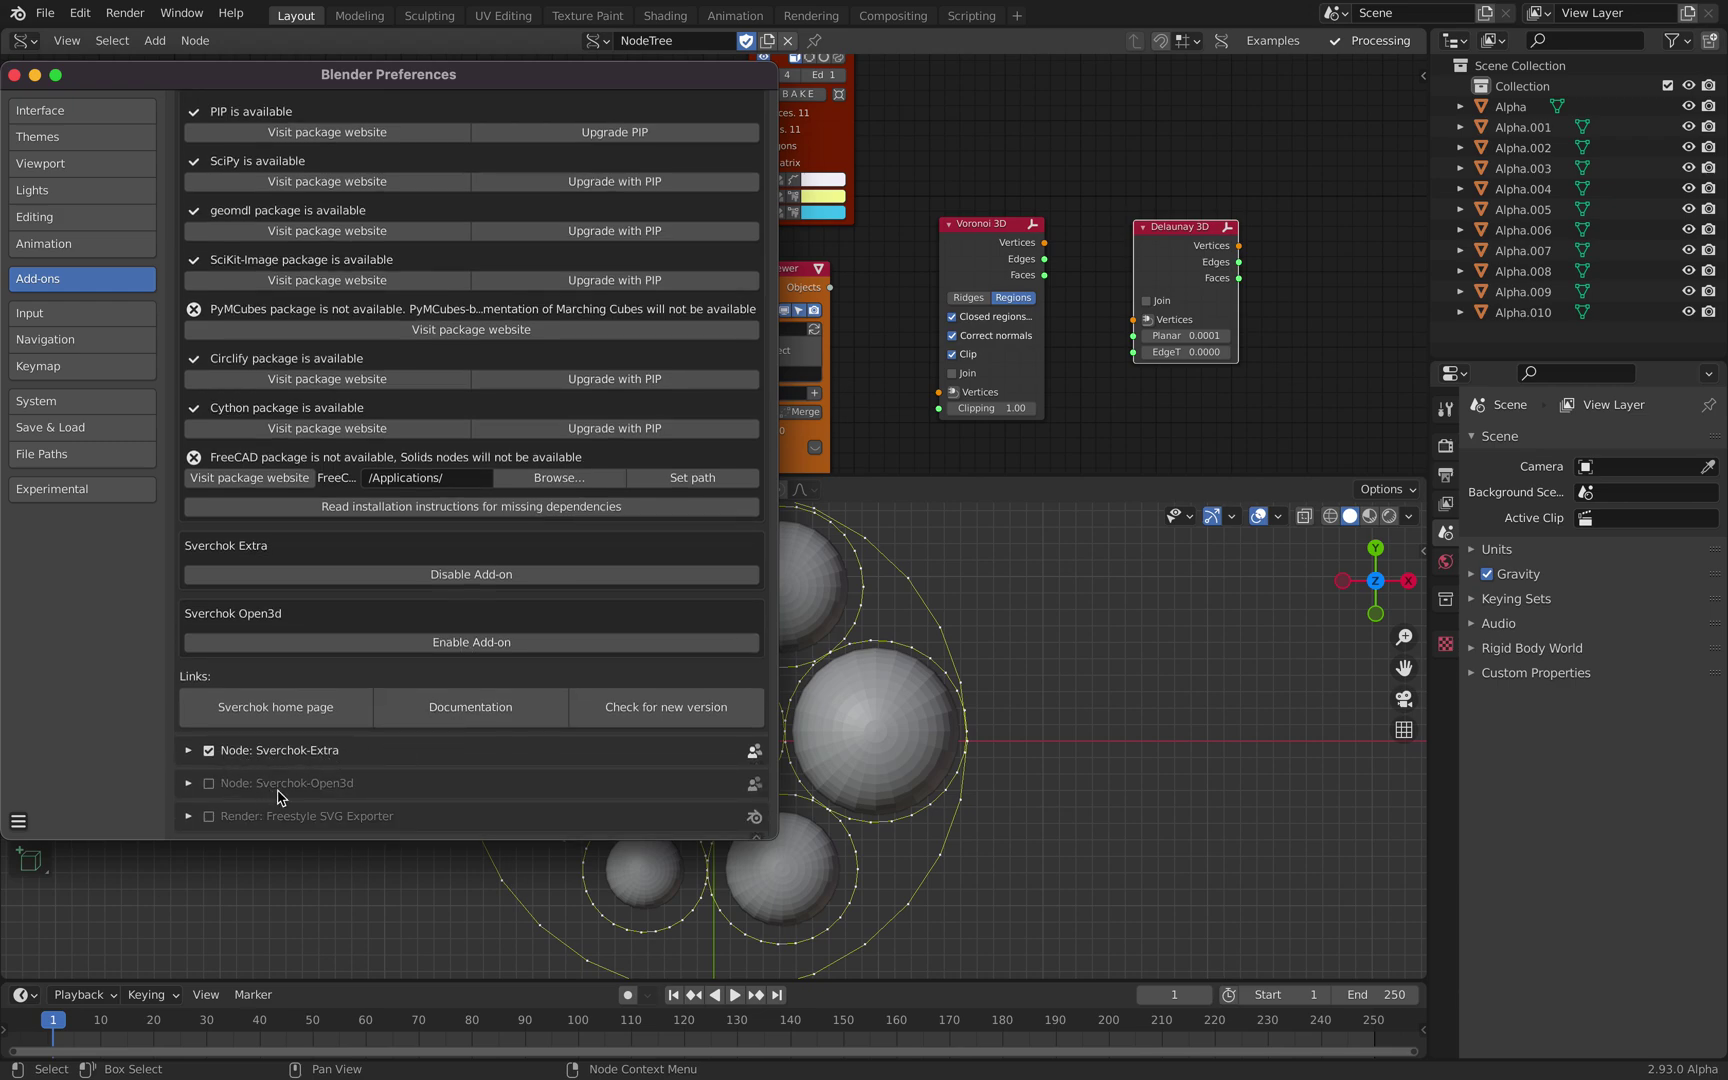
scroll(345, 795, up, 5)
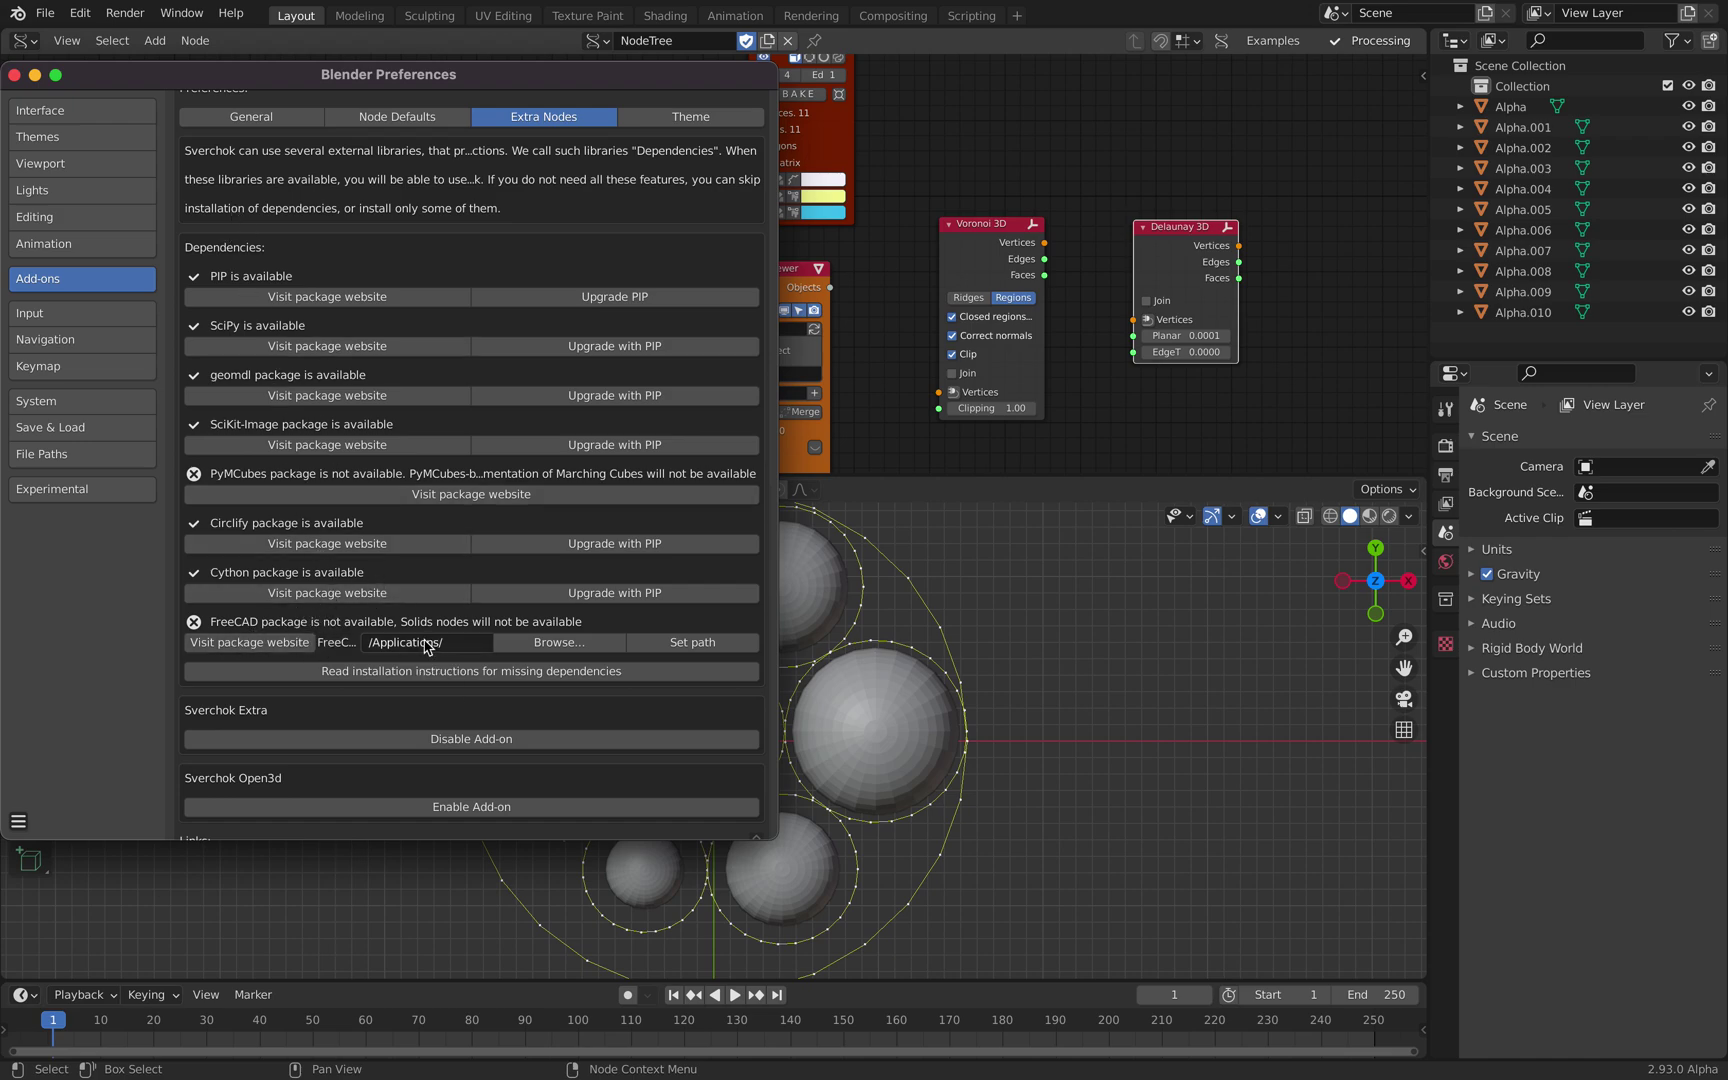
drag(138, 82, 224, 120)
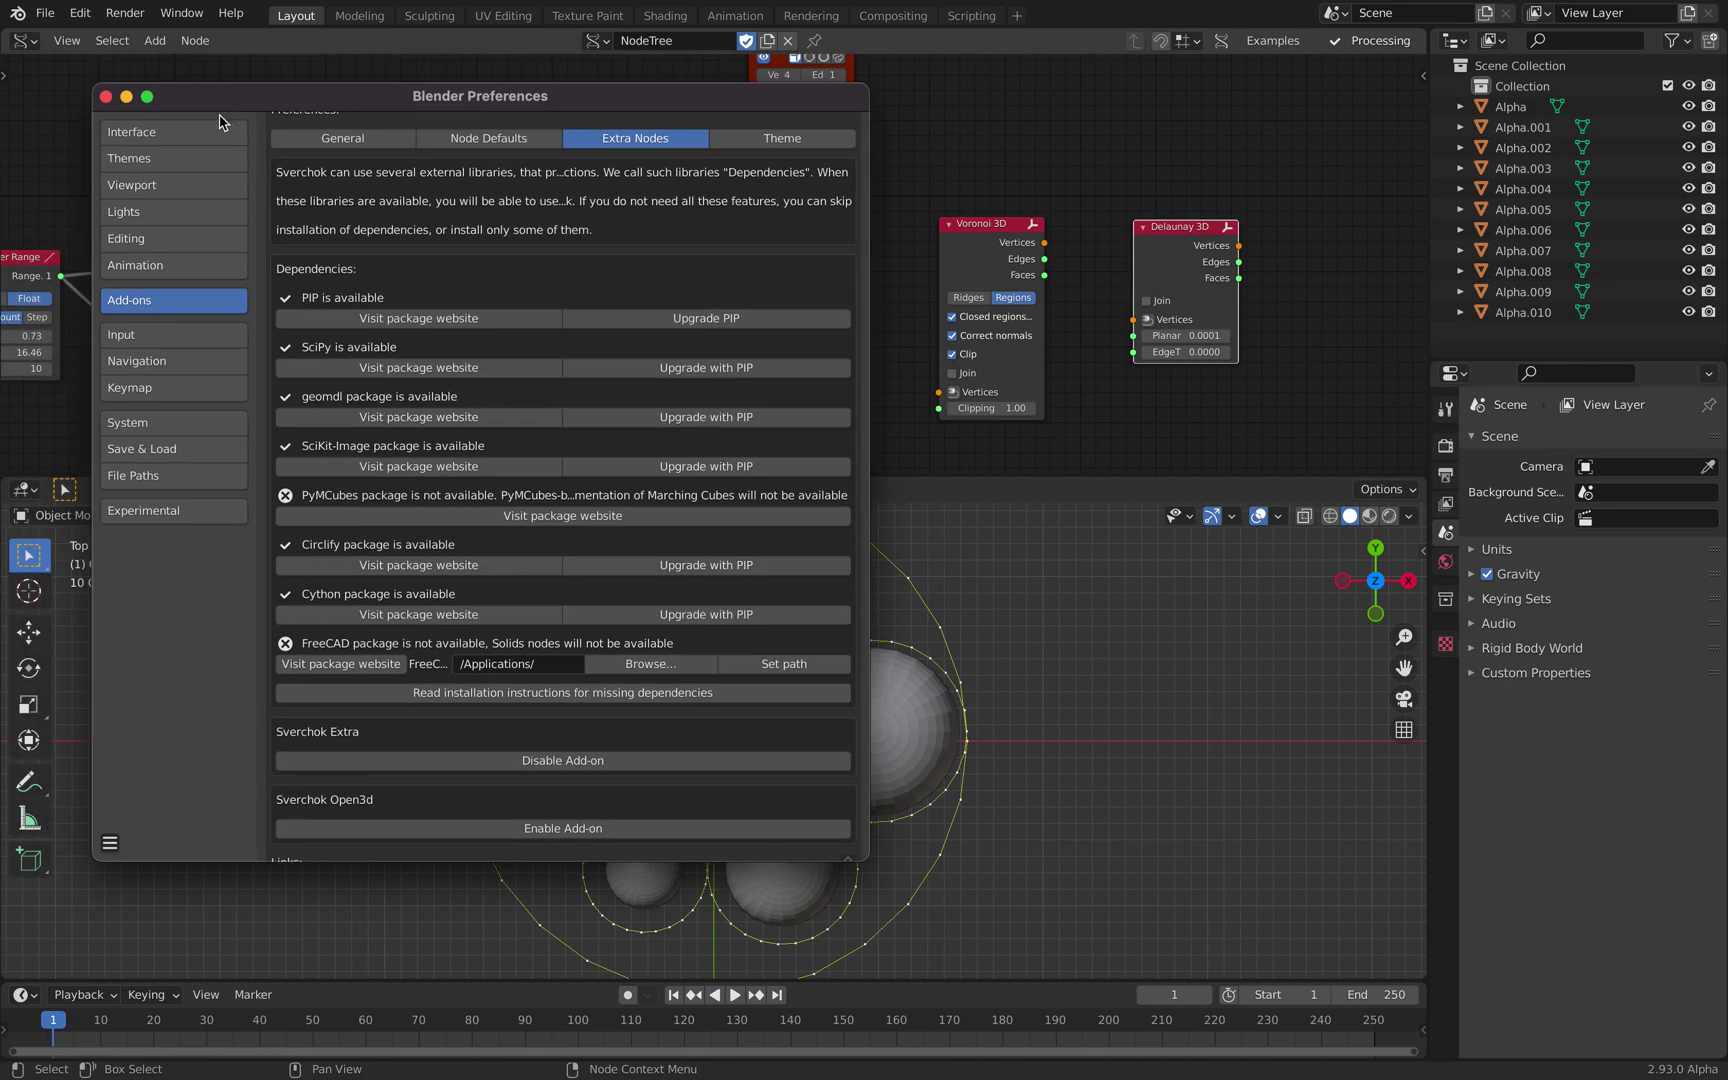
click(106, 97)
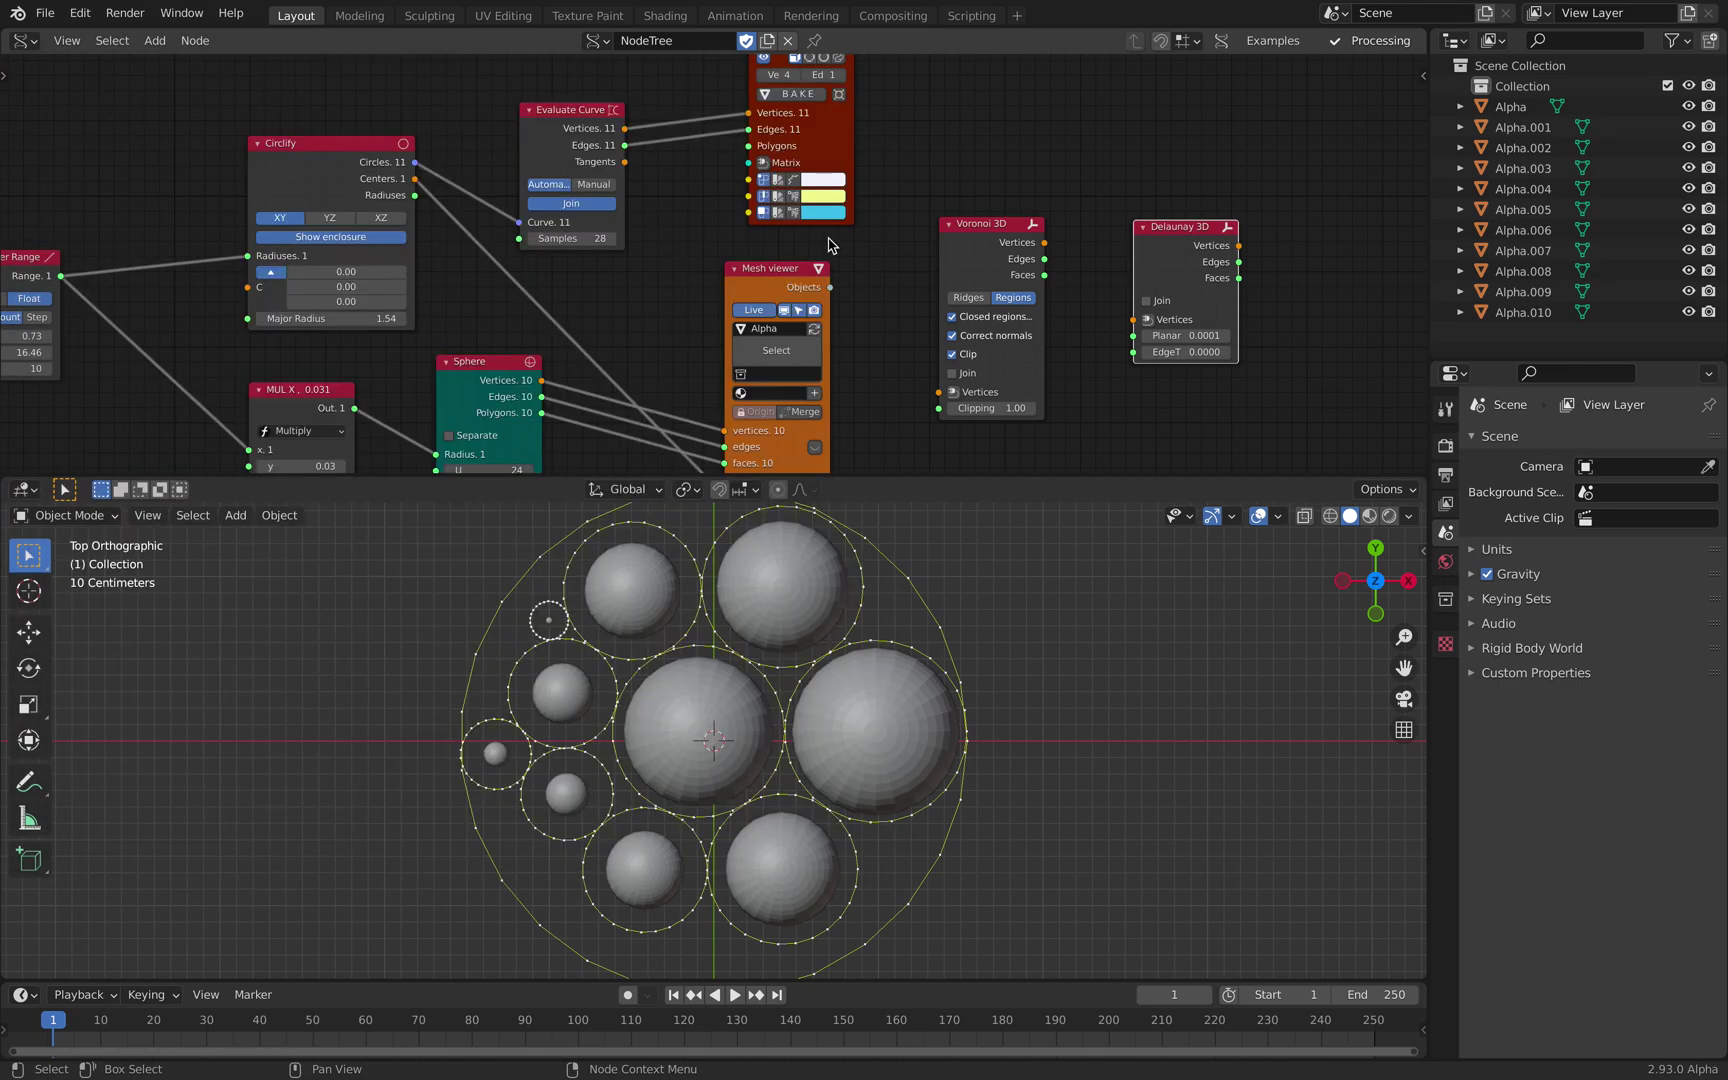
- Widen the node editor, show its sidebar and move the Delaunay 3D node closer to the Voronoi 3D node
key(Home)
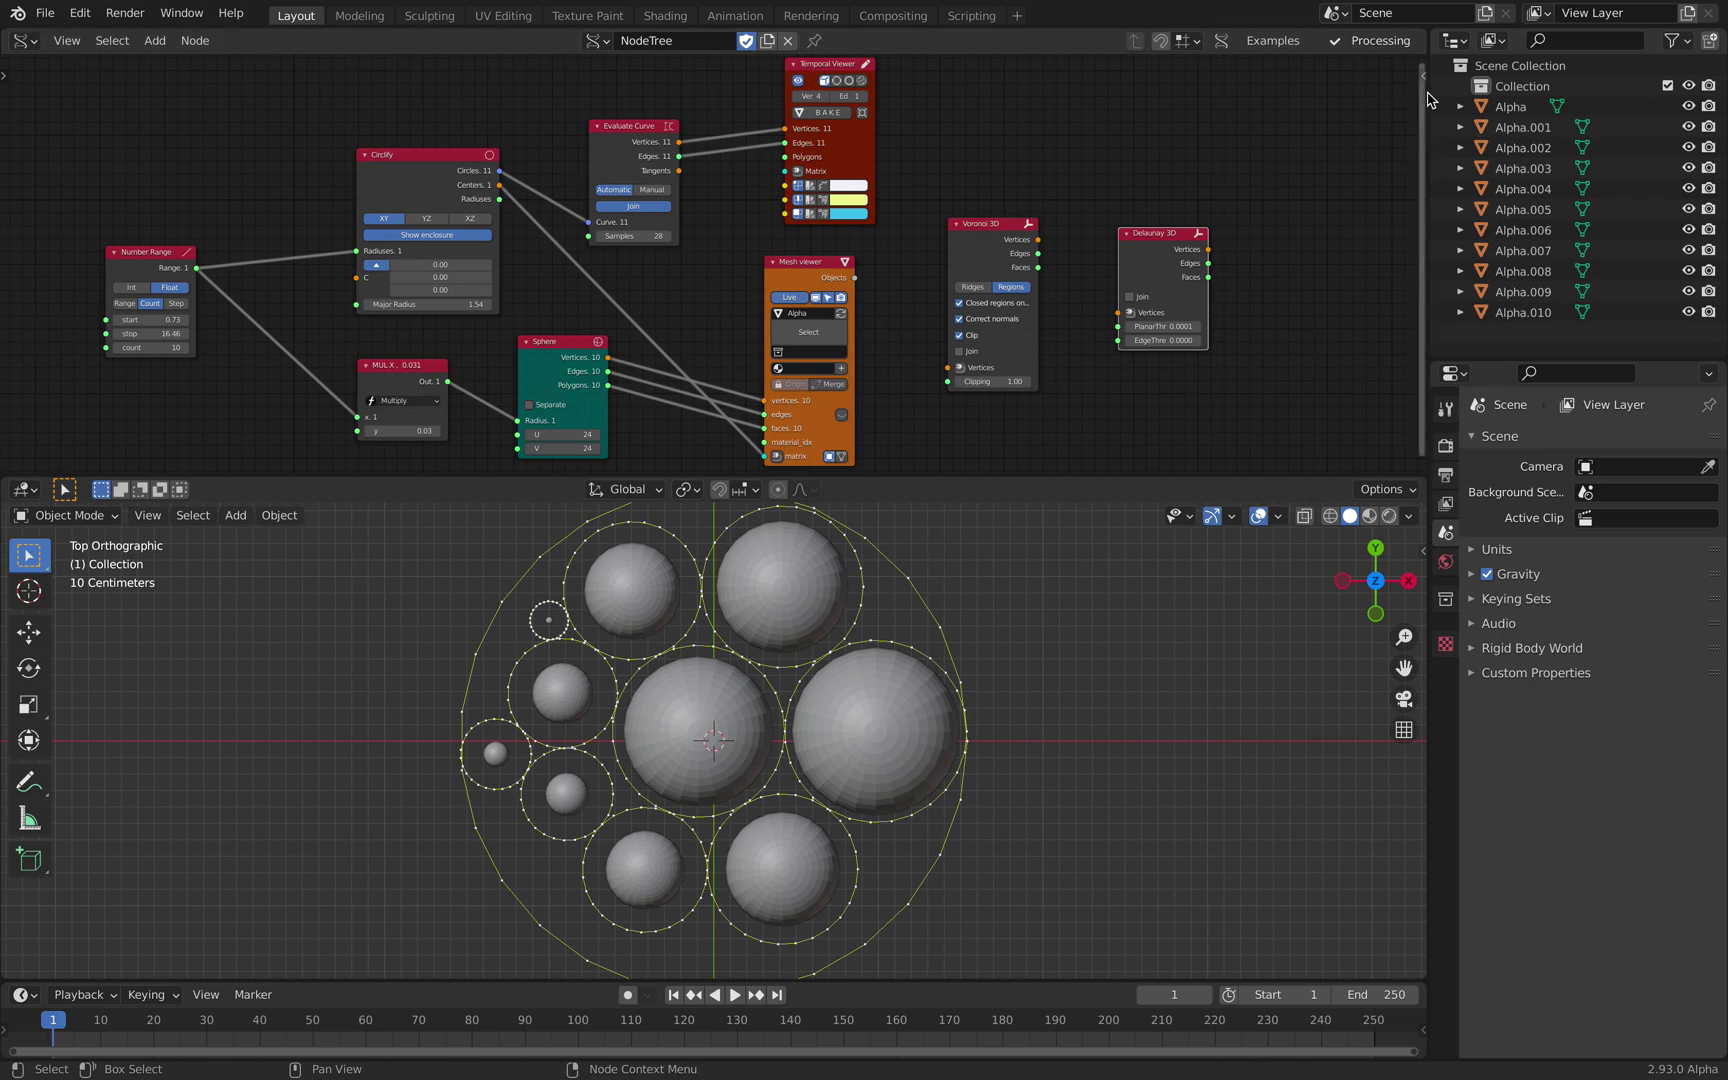
drag(1429, 93, 1462, 103)
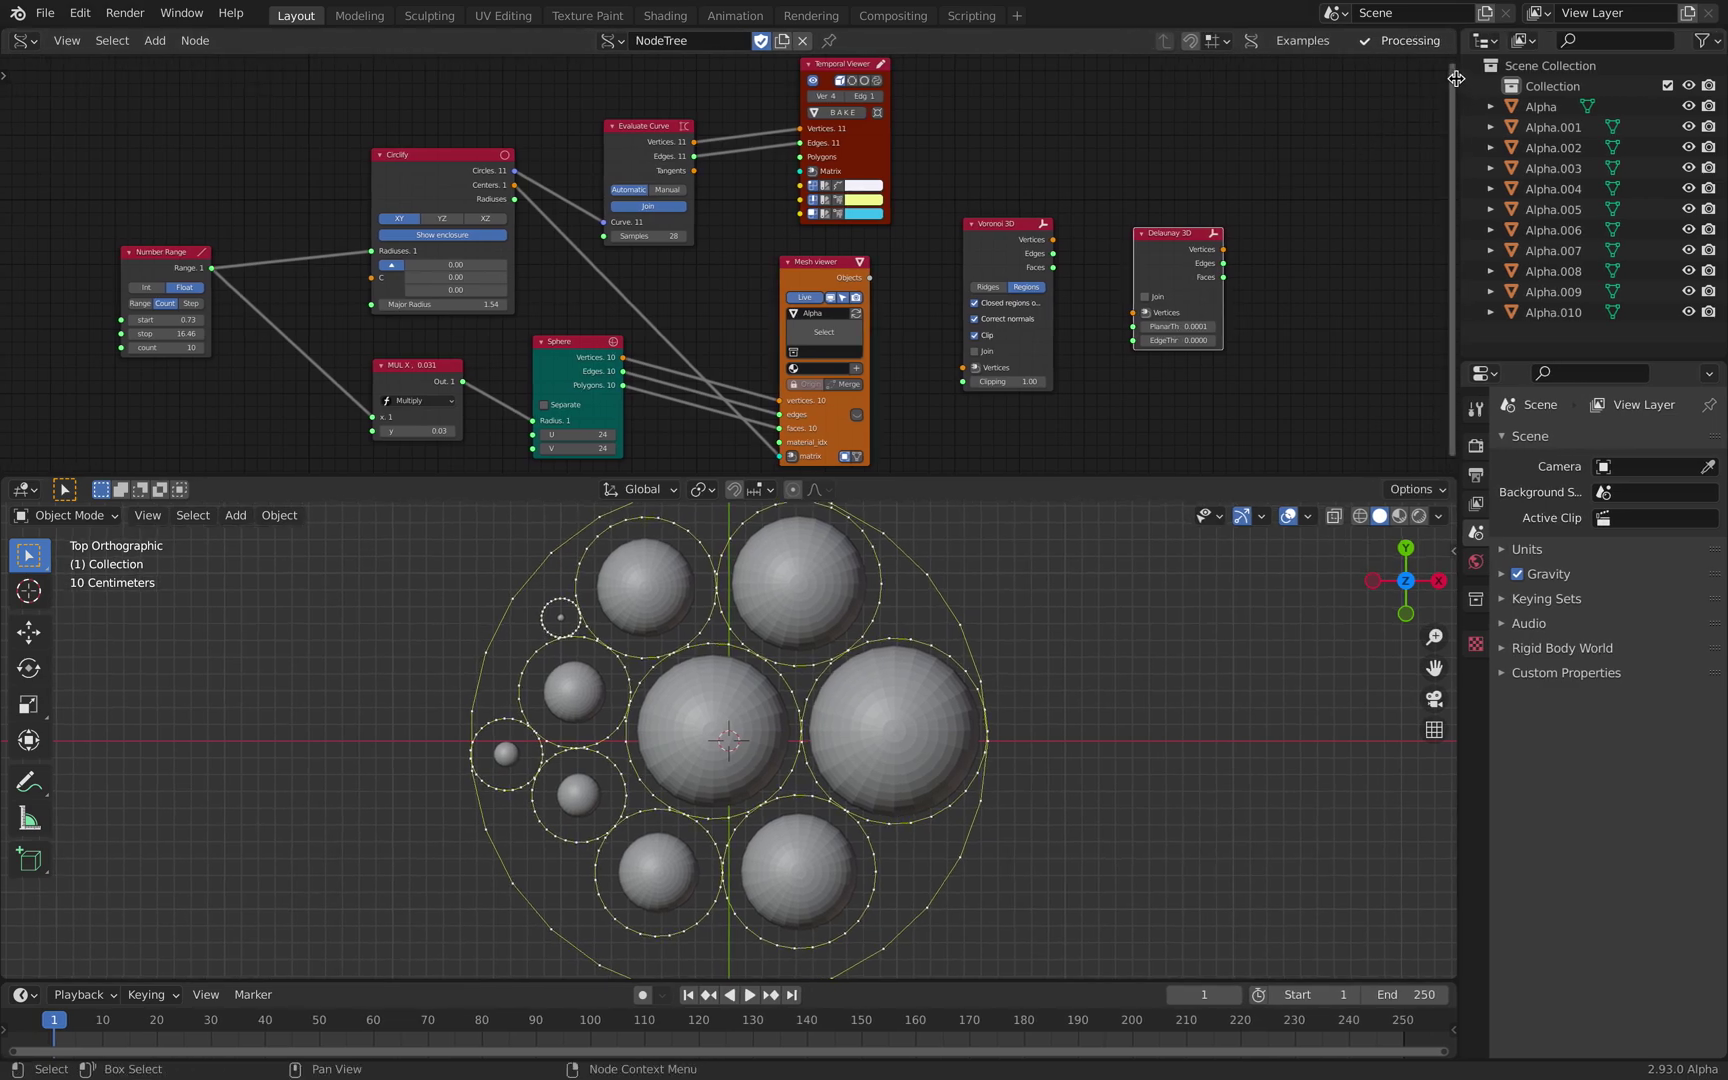
click(1453, 76)
middle_drag(1078, 201, 1054, 196)
drag(1037, 239, 986, 229)
scroll(984, 229, up, 2)
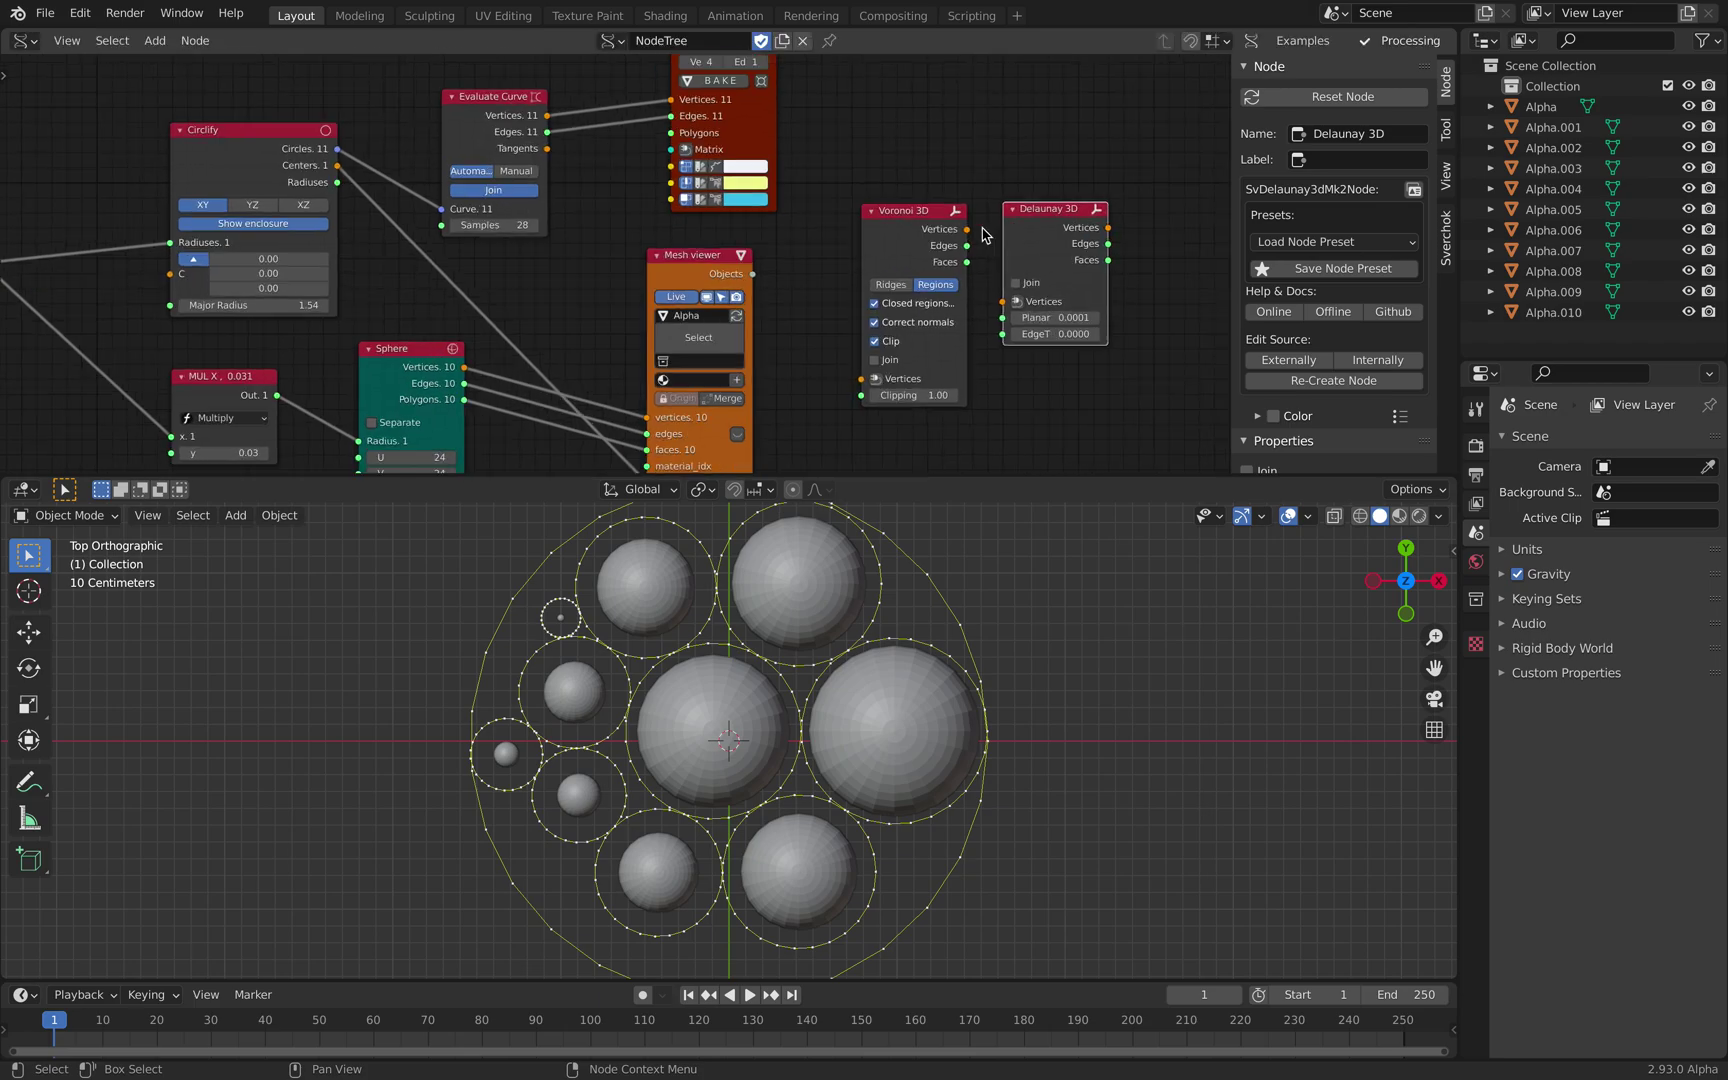
- Open the online documentation of the Delaunay 3D, Voronoi 3D and Circlify nodes in the web browser
middle_drag(984, 234, 790, 273)
scroll(764, 264, up, 3)
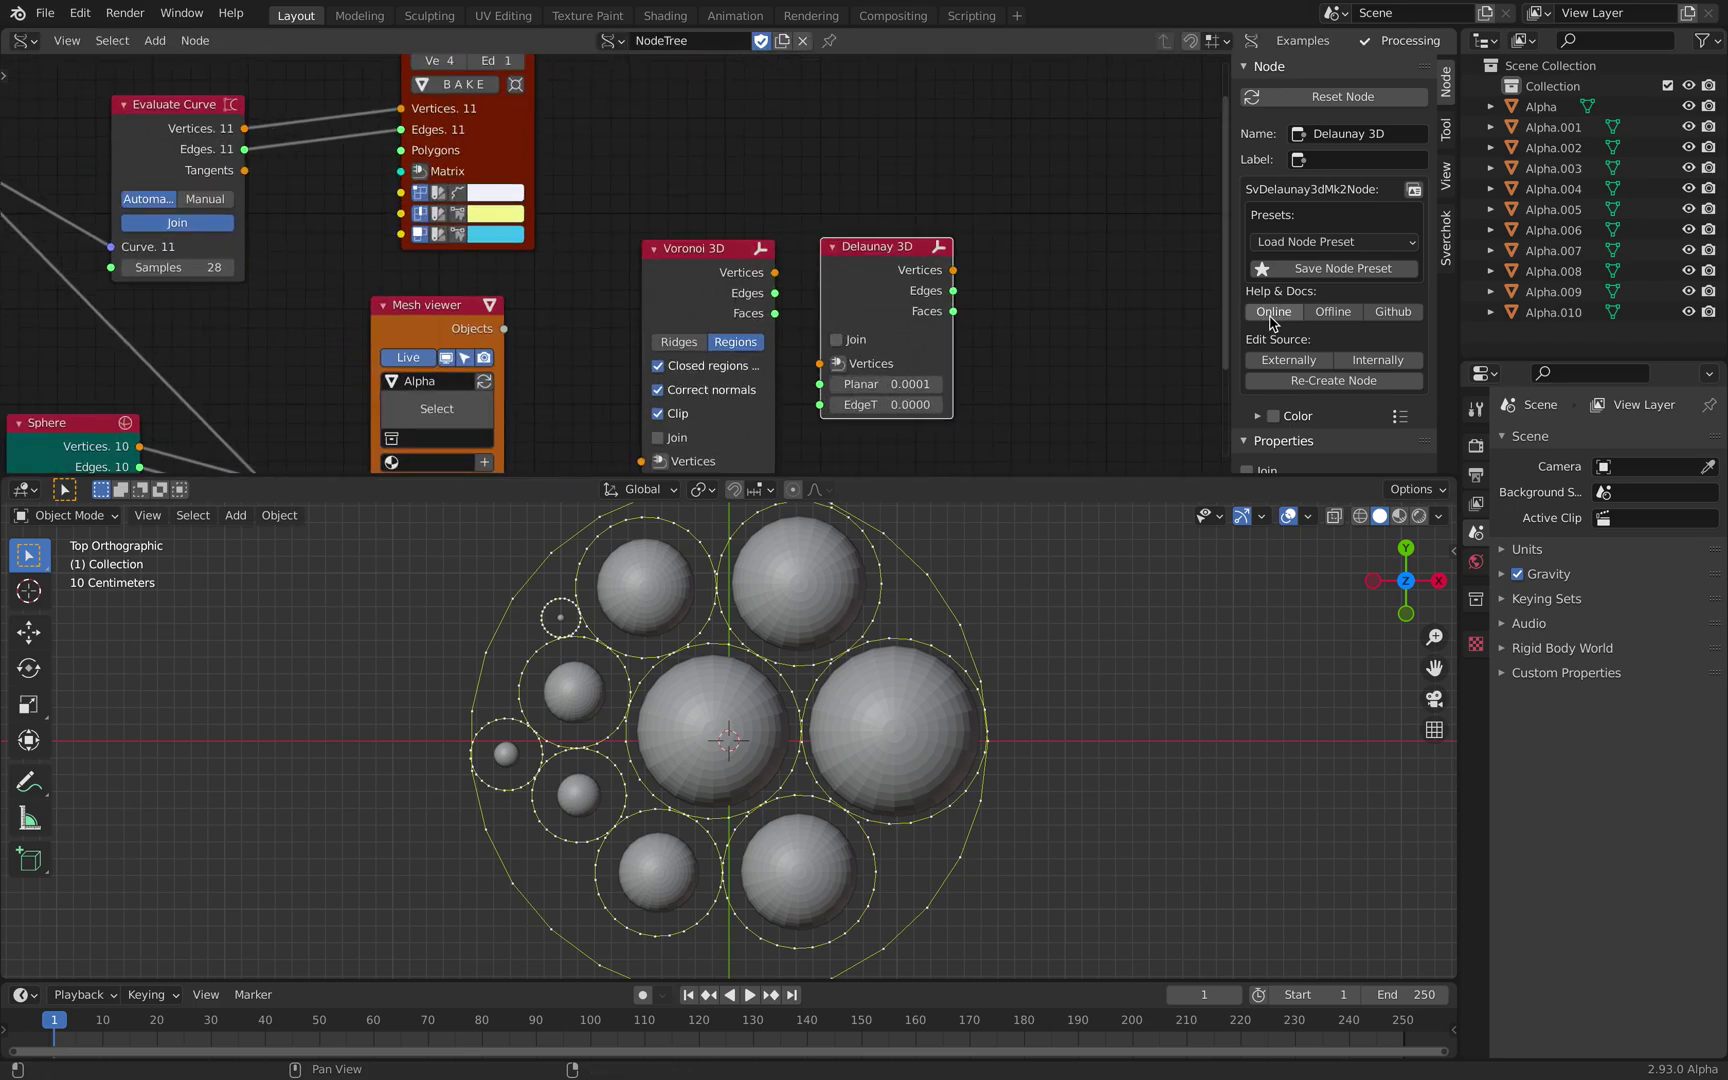
click(744, 268)
middle_drag(628, 270, 1232, 241)
click(85, 275)
middle_drag(316, 236, 503, 209)
middle_drag(642, 166, 445, 179)
click(480, 182)
middle_drag(788, 222, 712, 224)
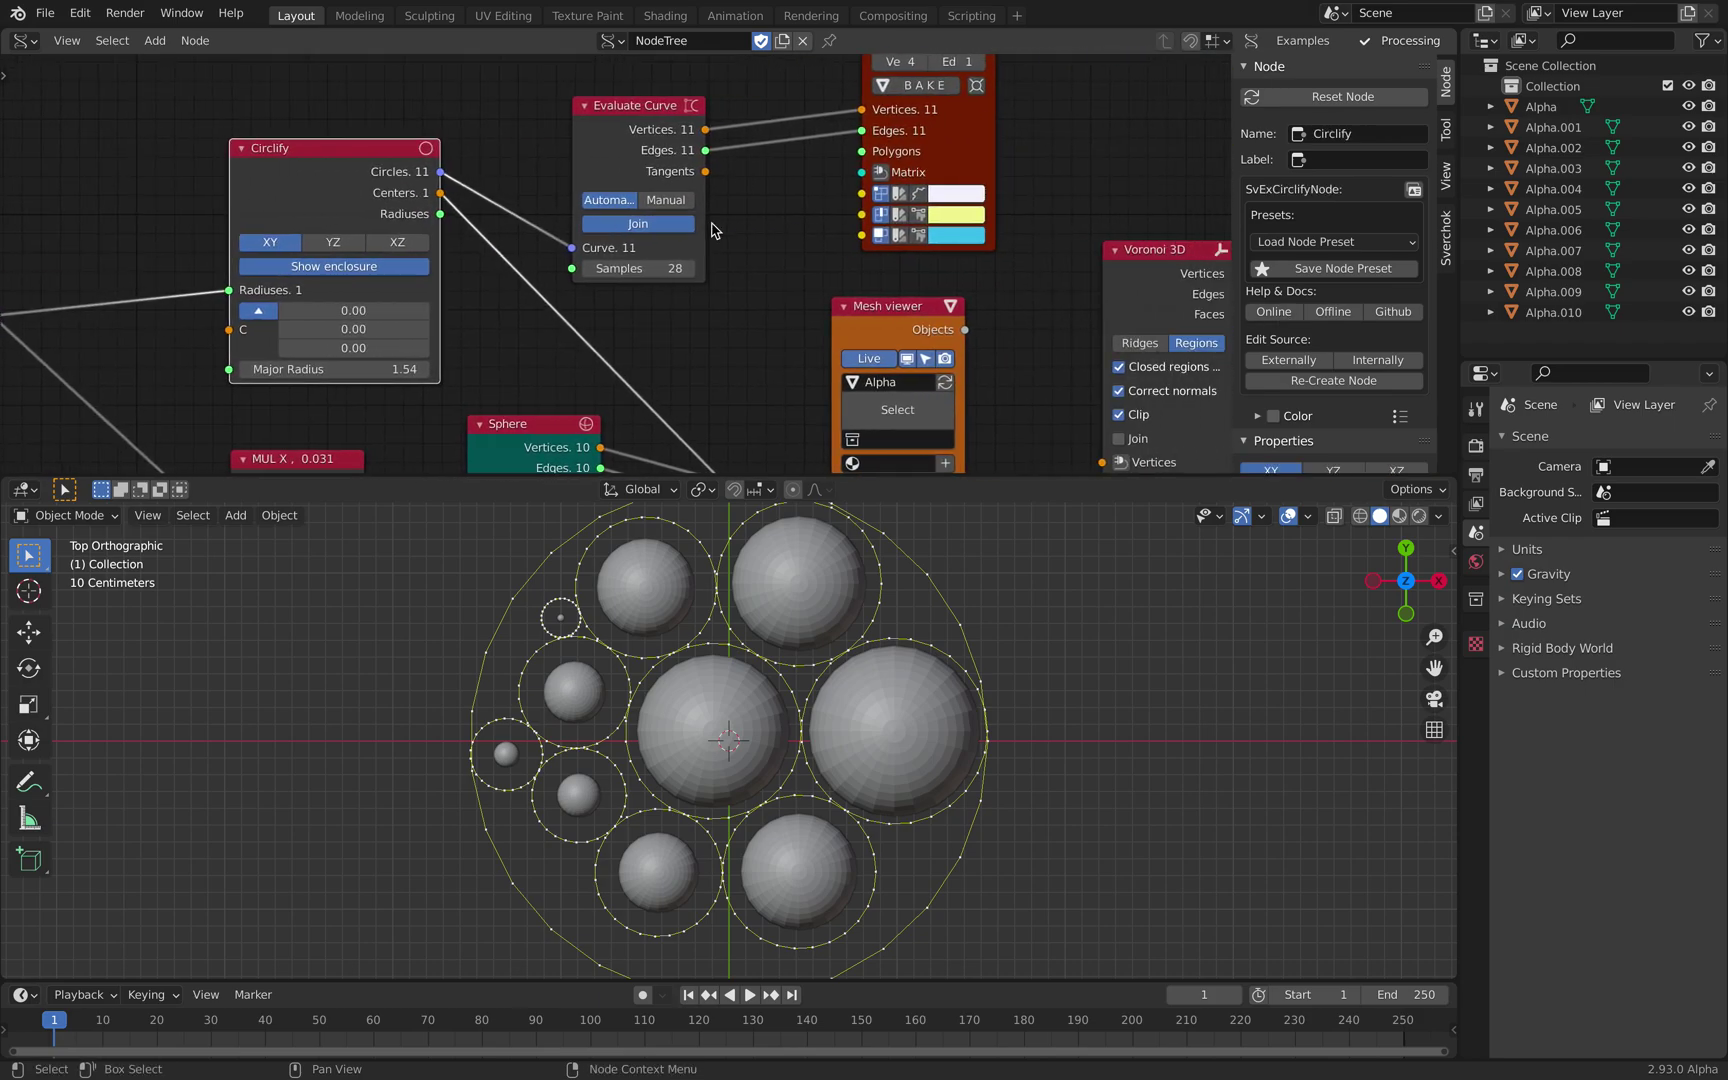
scroll(716, 225, down, 3)
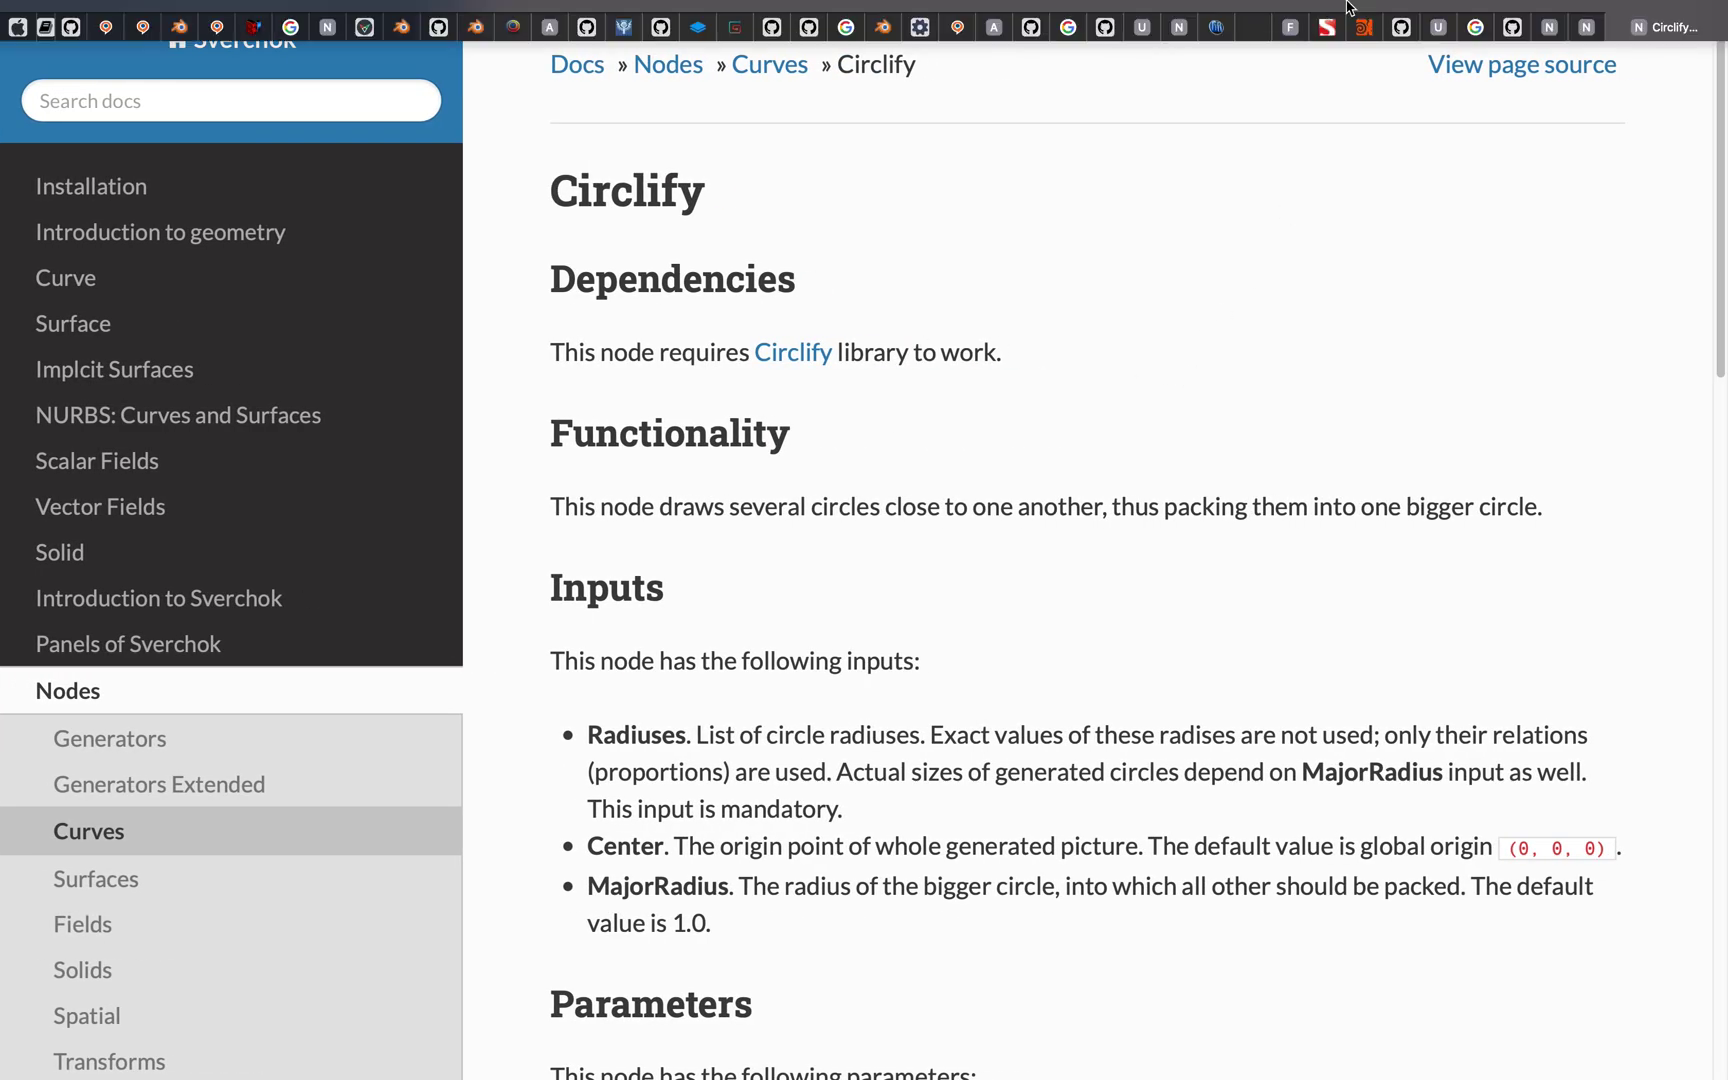
- Look through the Voronoi 3D and Delaunay 3D documentation pages, checking which library each node depends on
click(1584, 96)
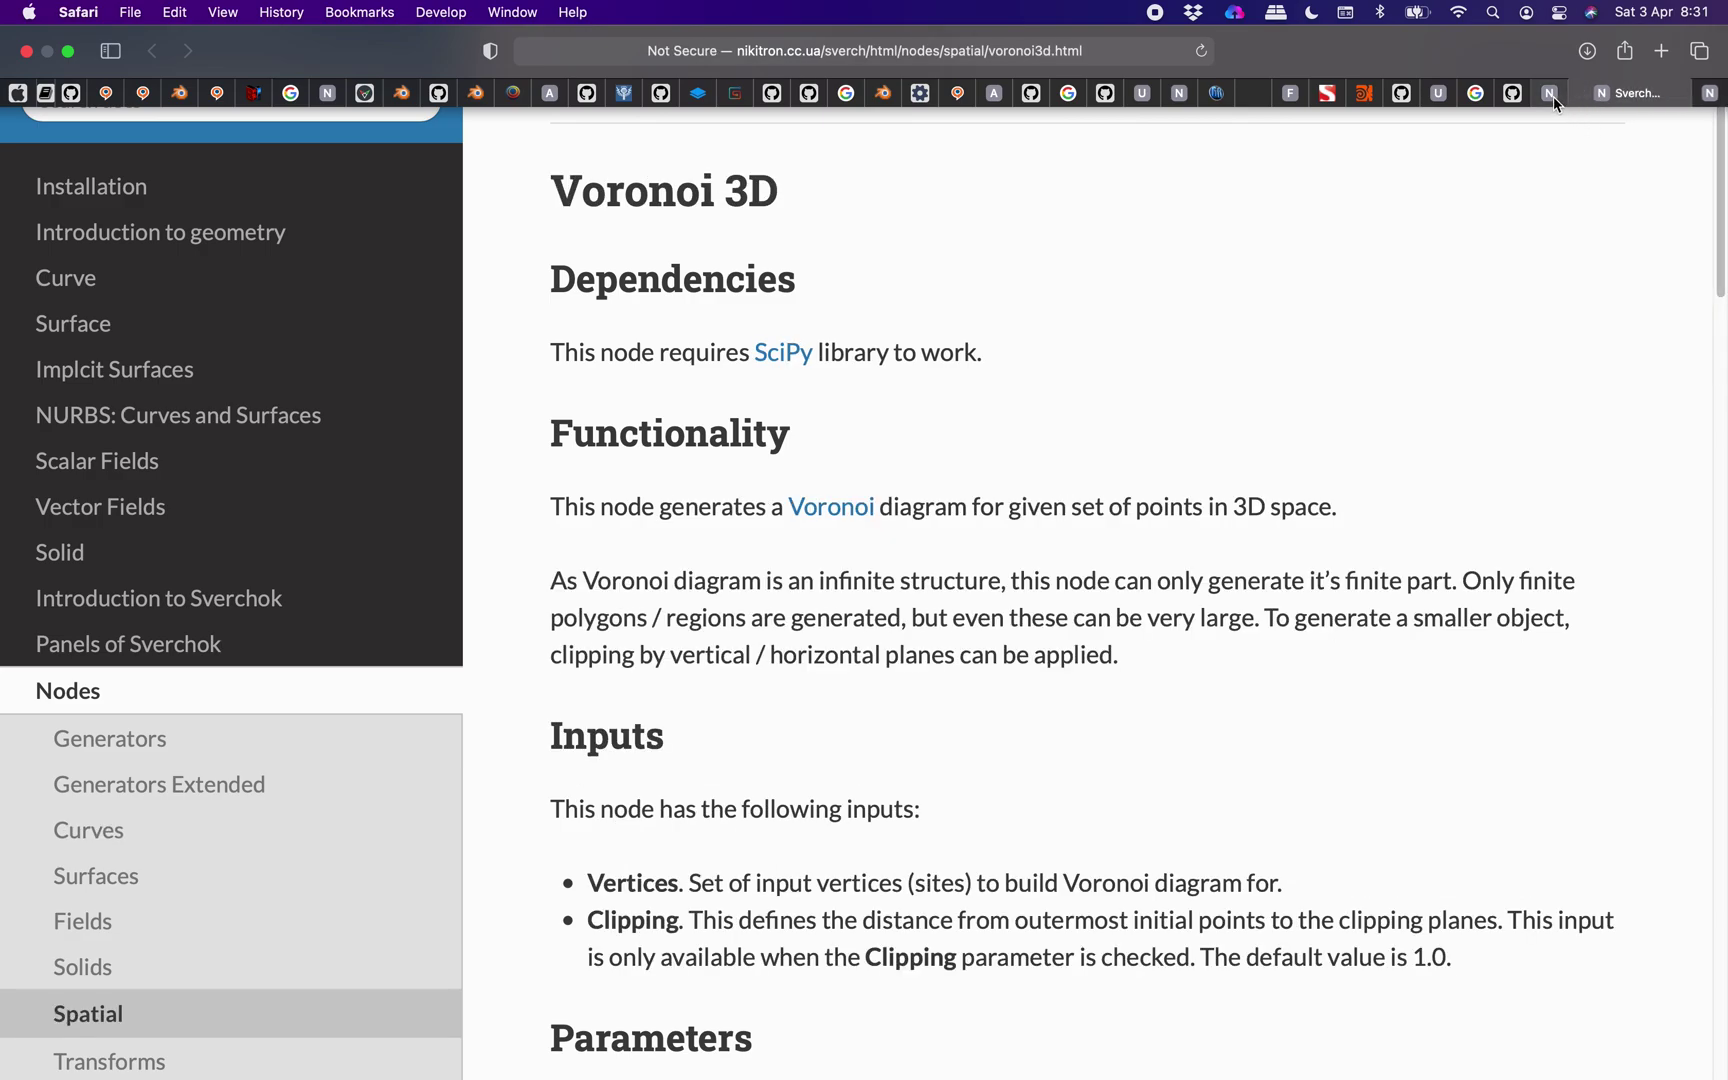
mouse_move(1448, 6)
click(1556, 94)
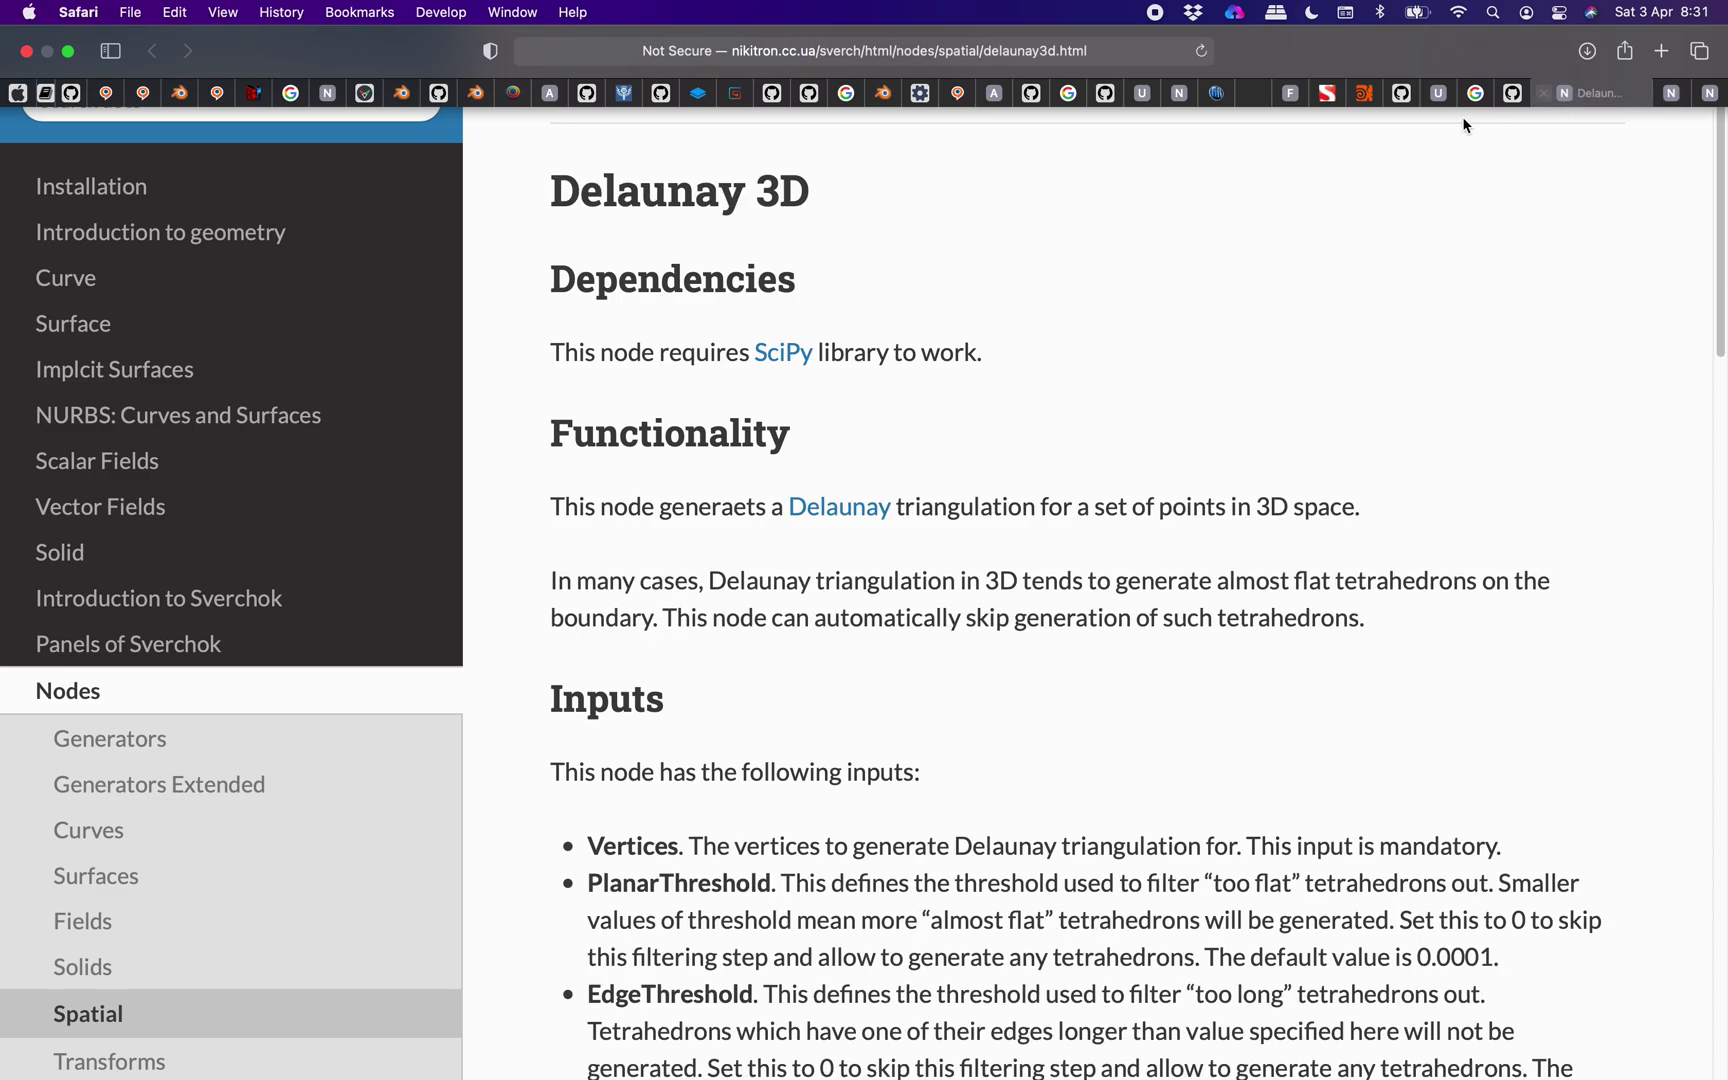
click(1710, 95)
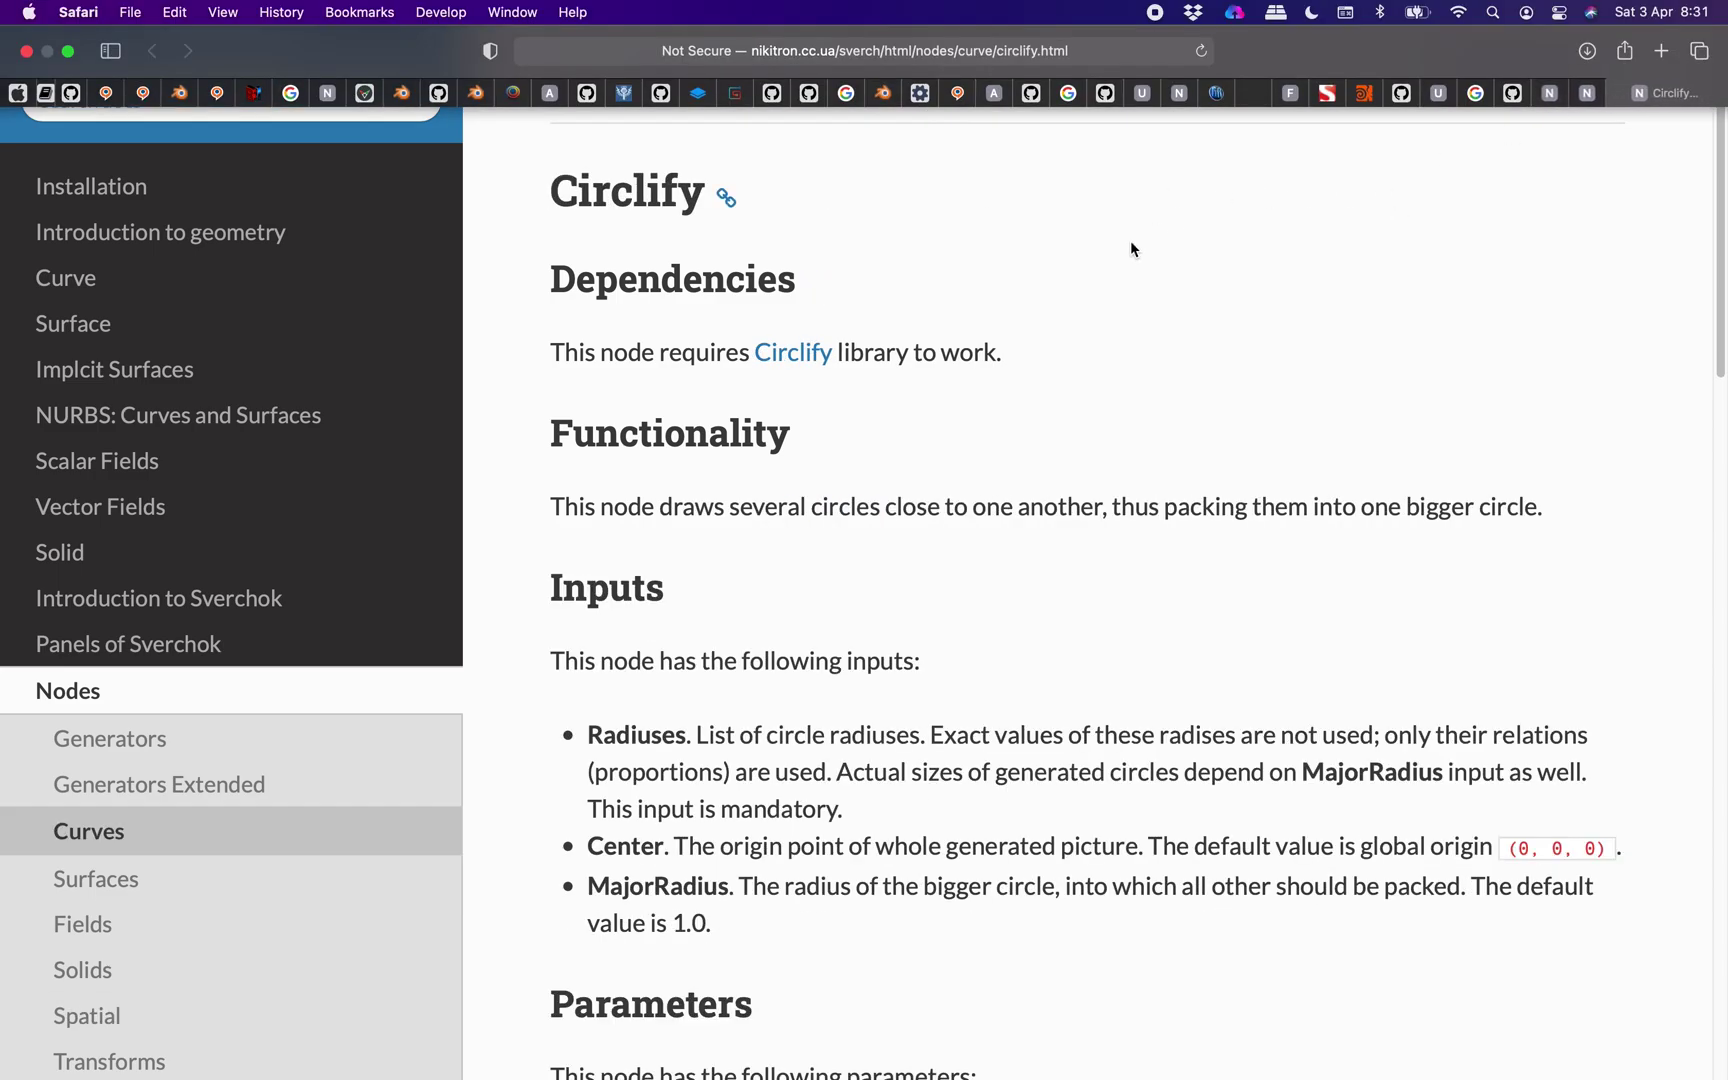
mouse_move(1500, 5)
click(1587, 100)
click(1573, 100)
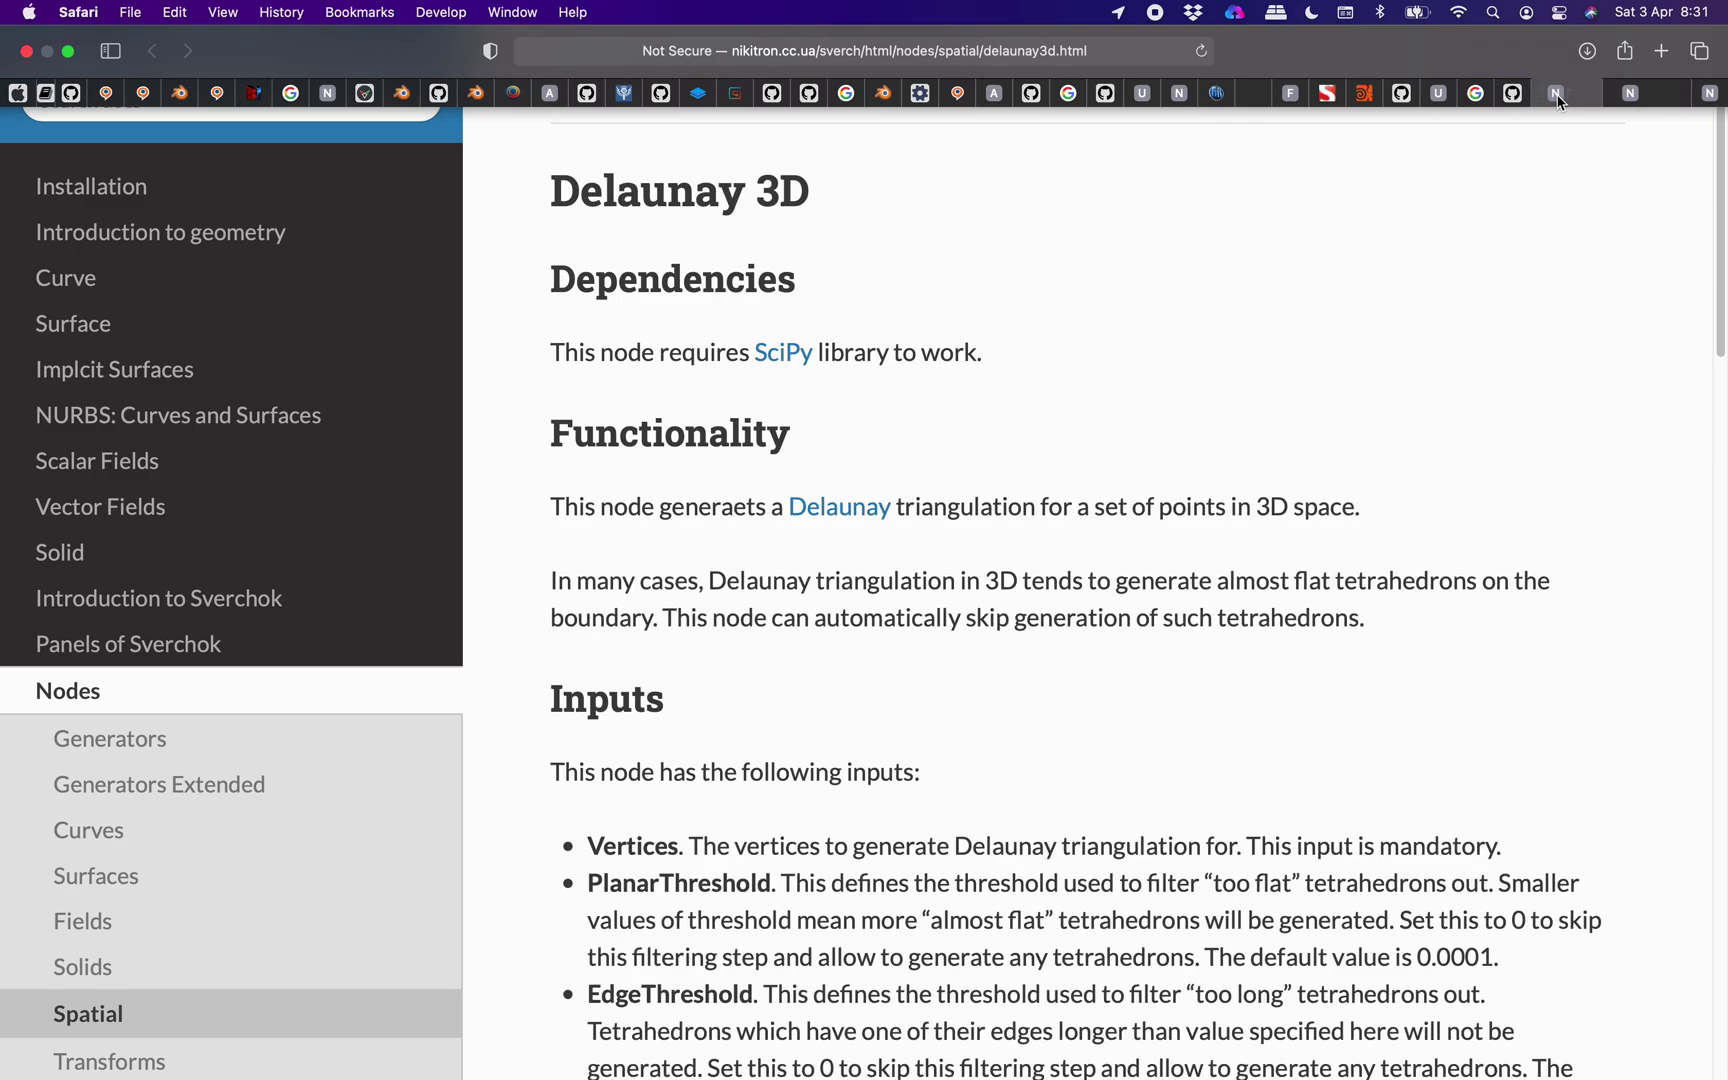
mouse_move(1593, 9)
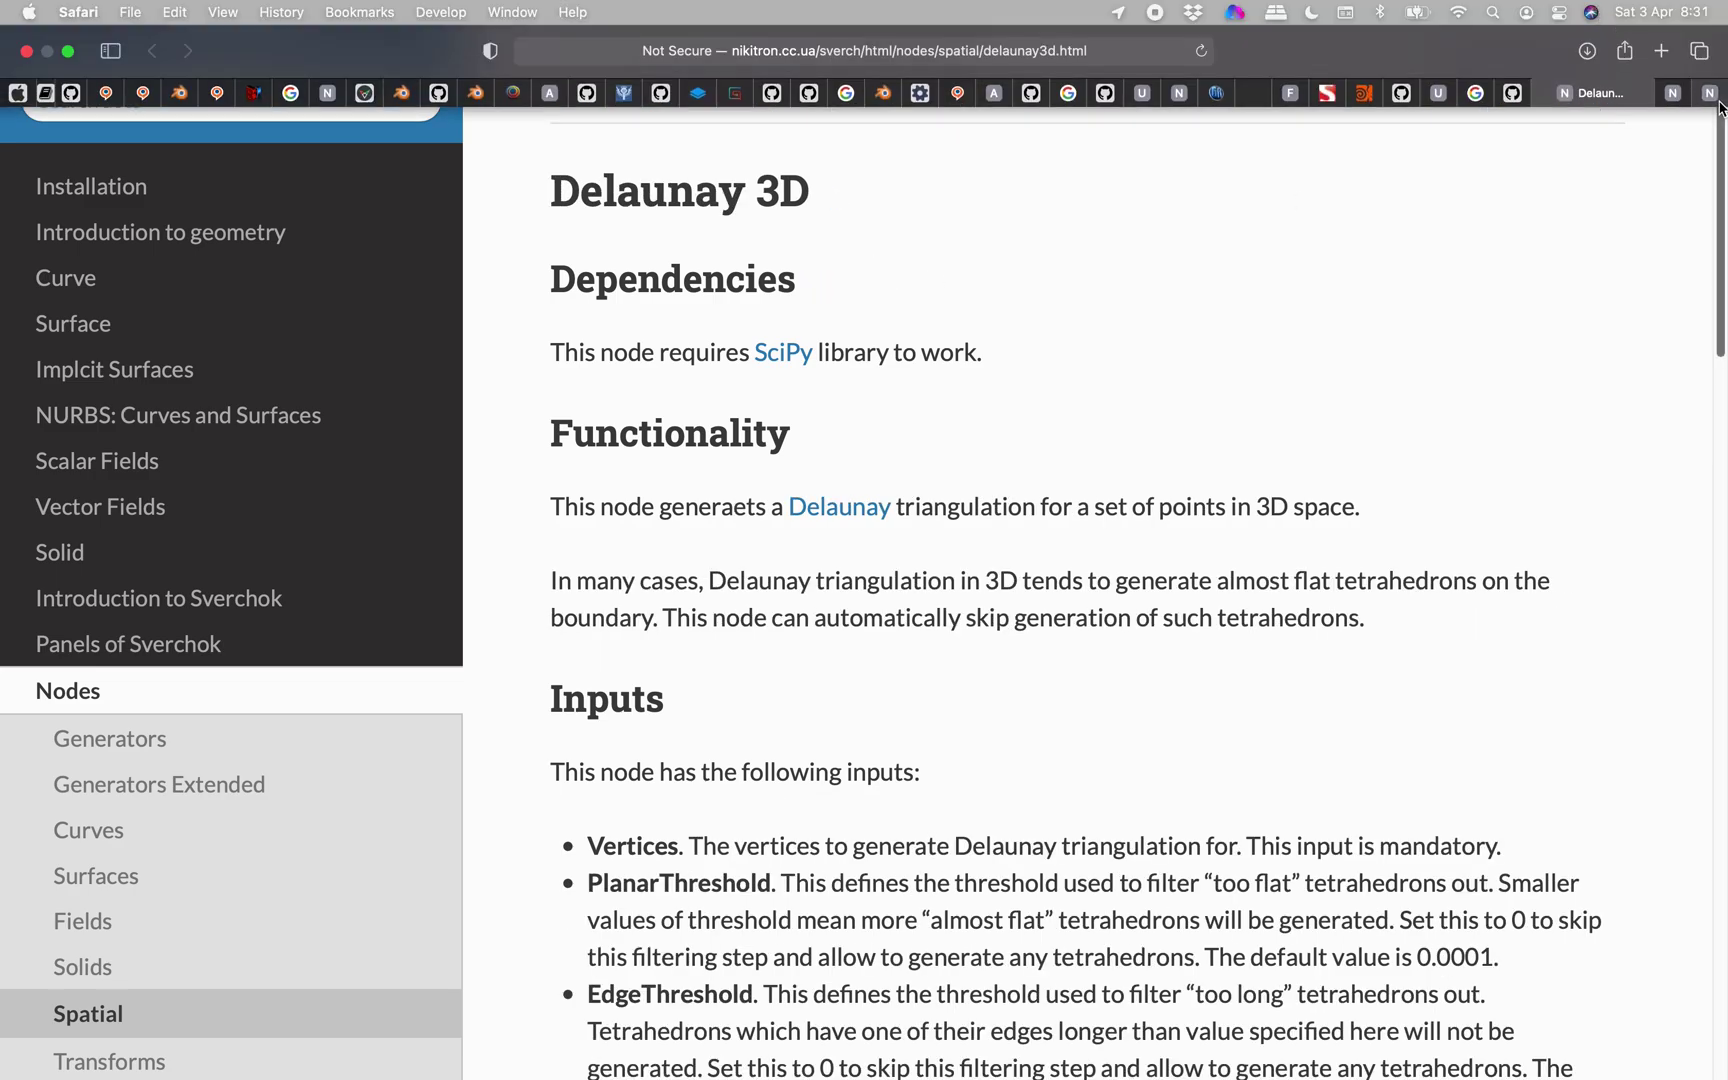
- Read the Circlify documentation page from its inputs down to the example of usage
click(1710, 97)
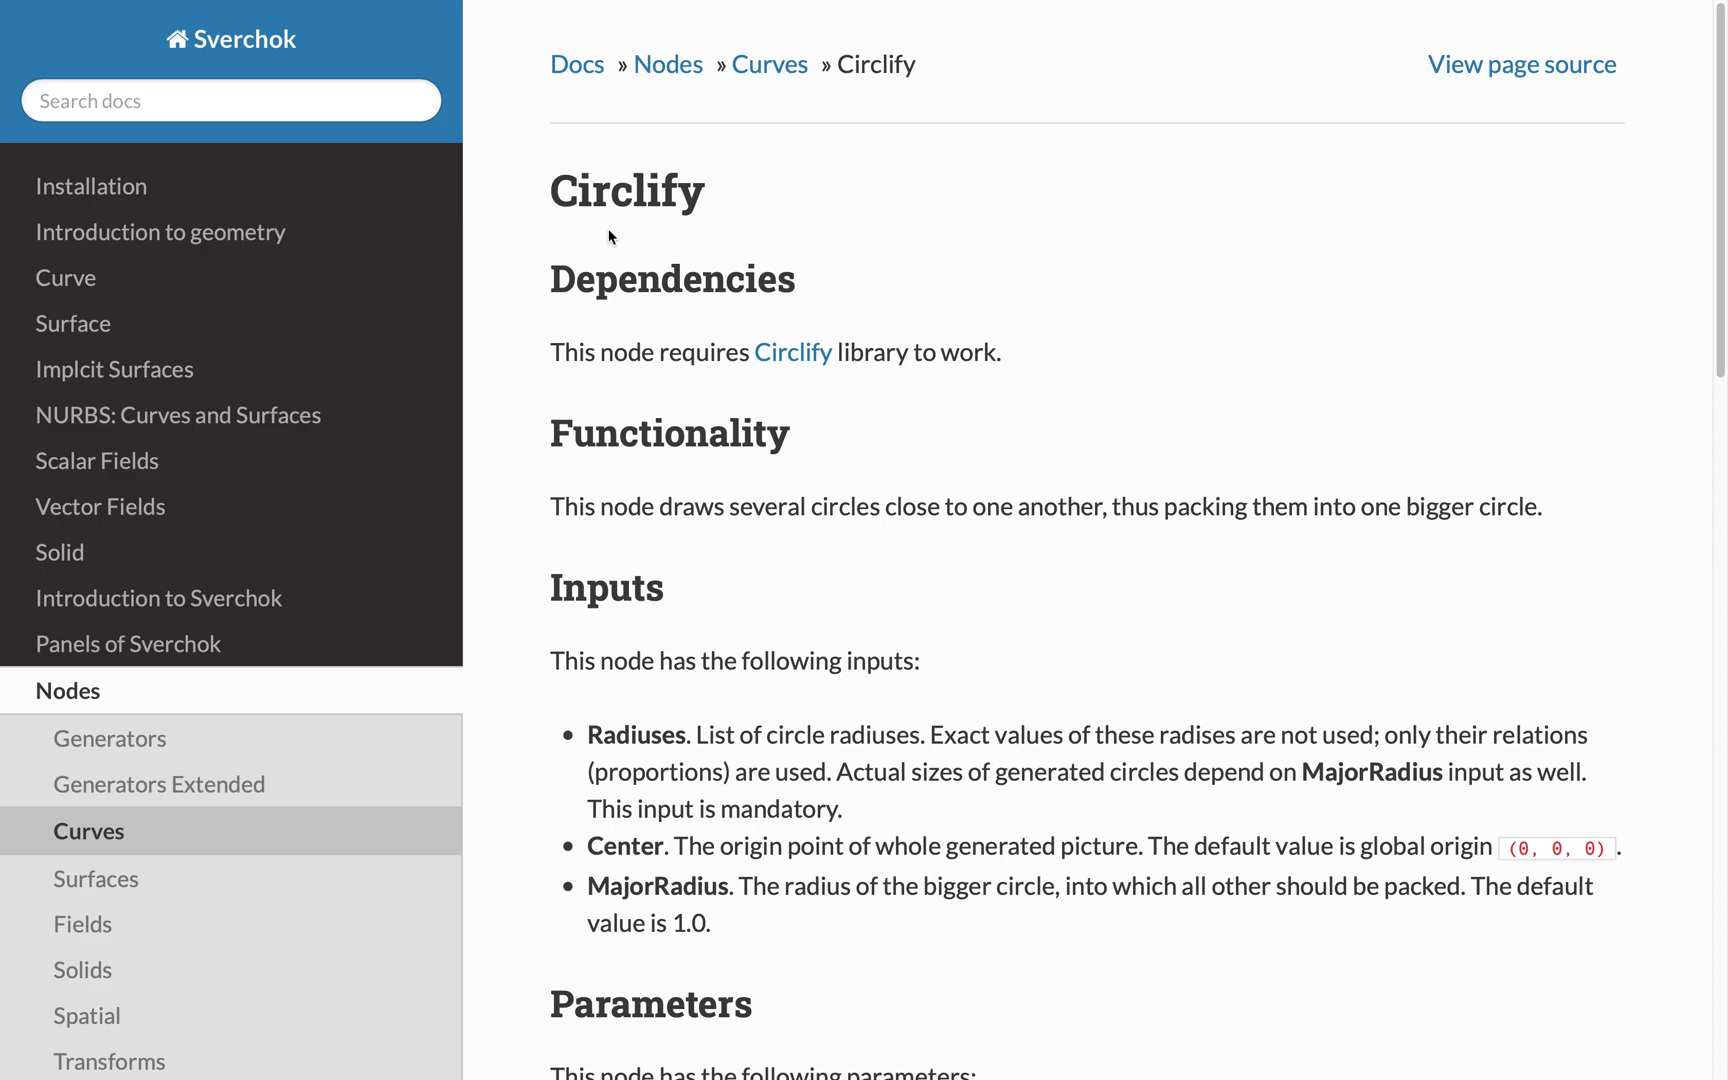
scroll(1014, 451, down, 3)
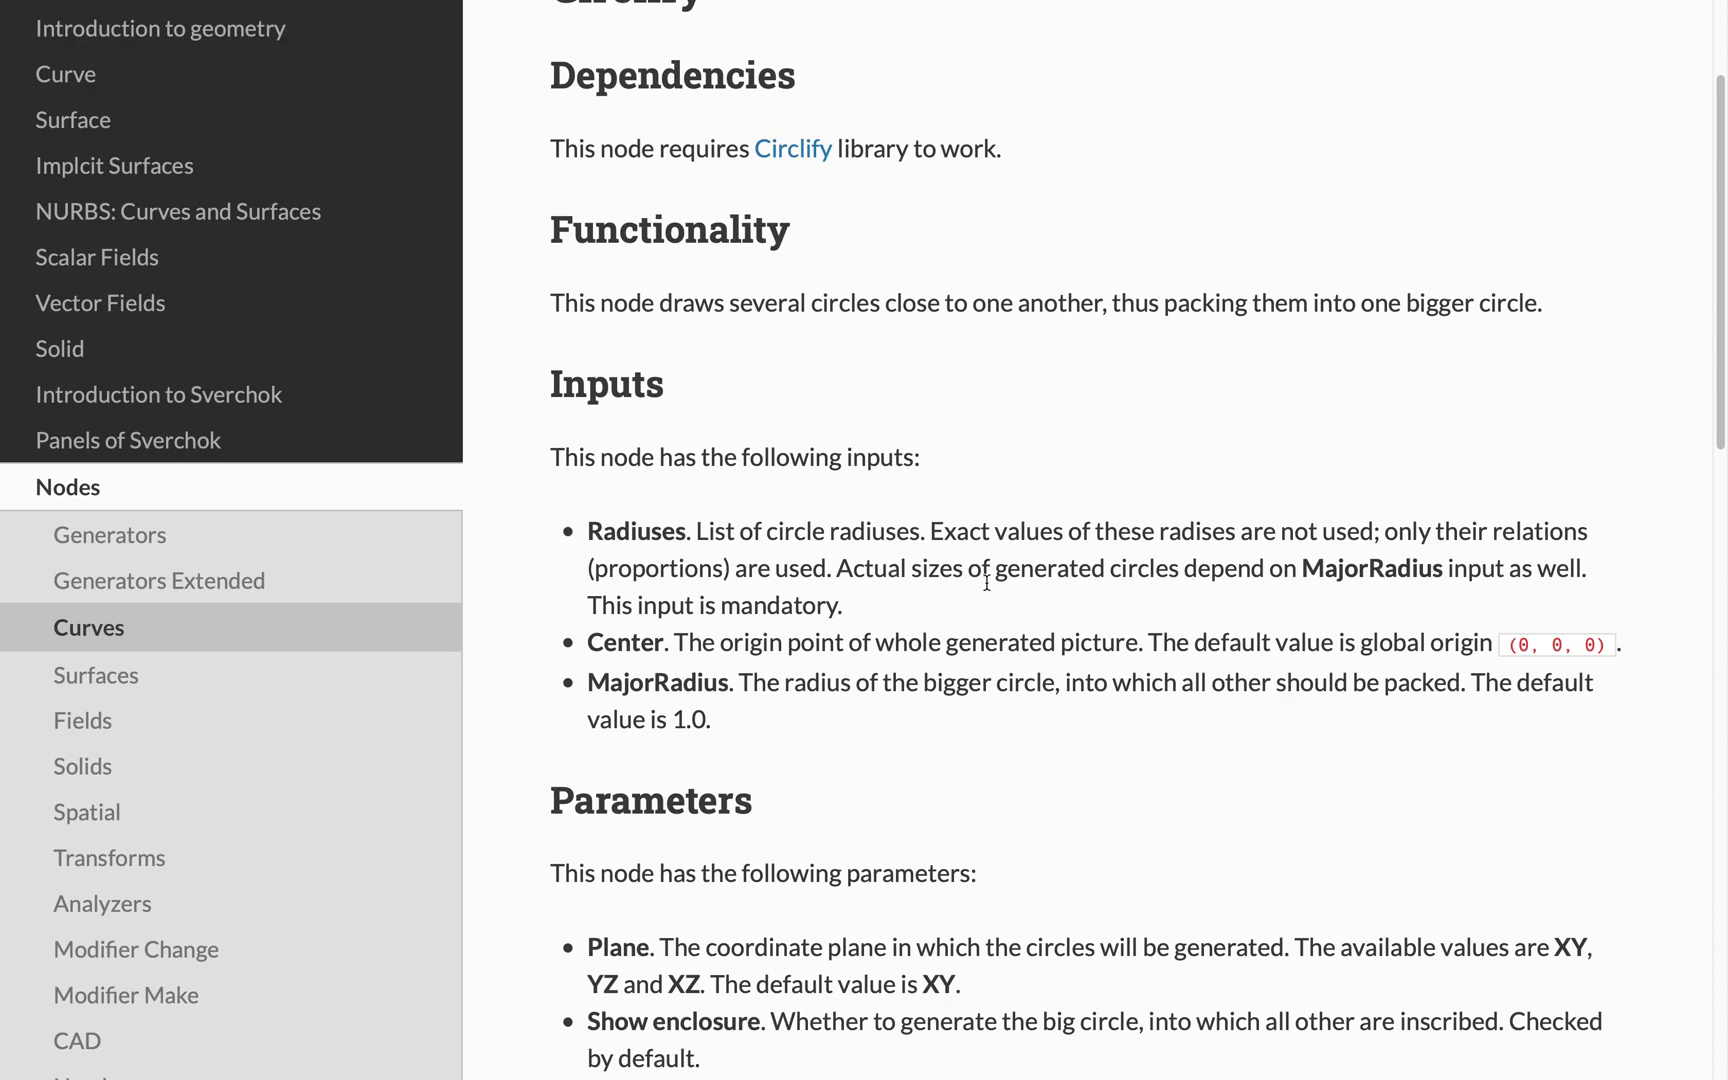
scroll(986, 582, down, 10)
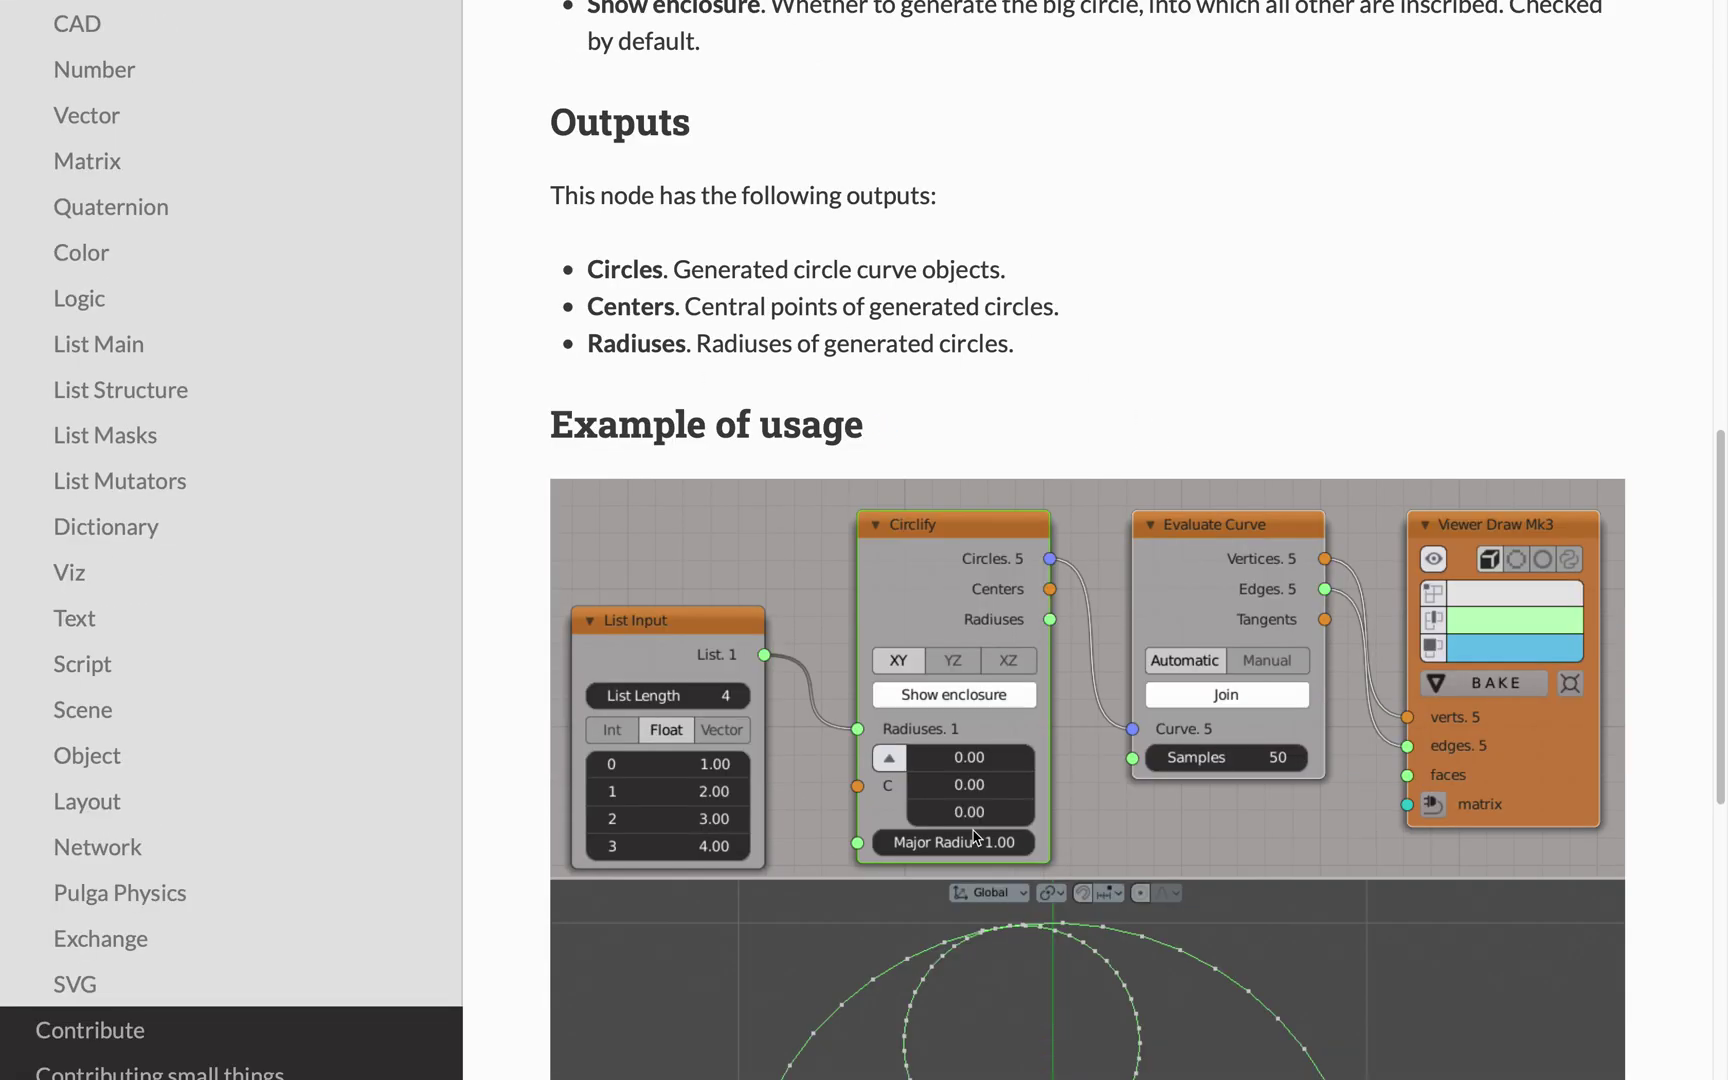
scroll(921, 846, down, 8)
scroll(1166, 441, up, 4)
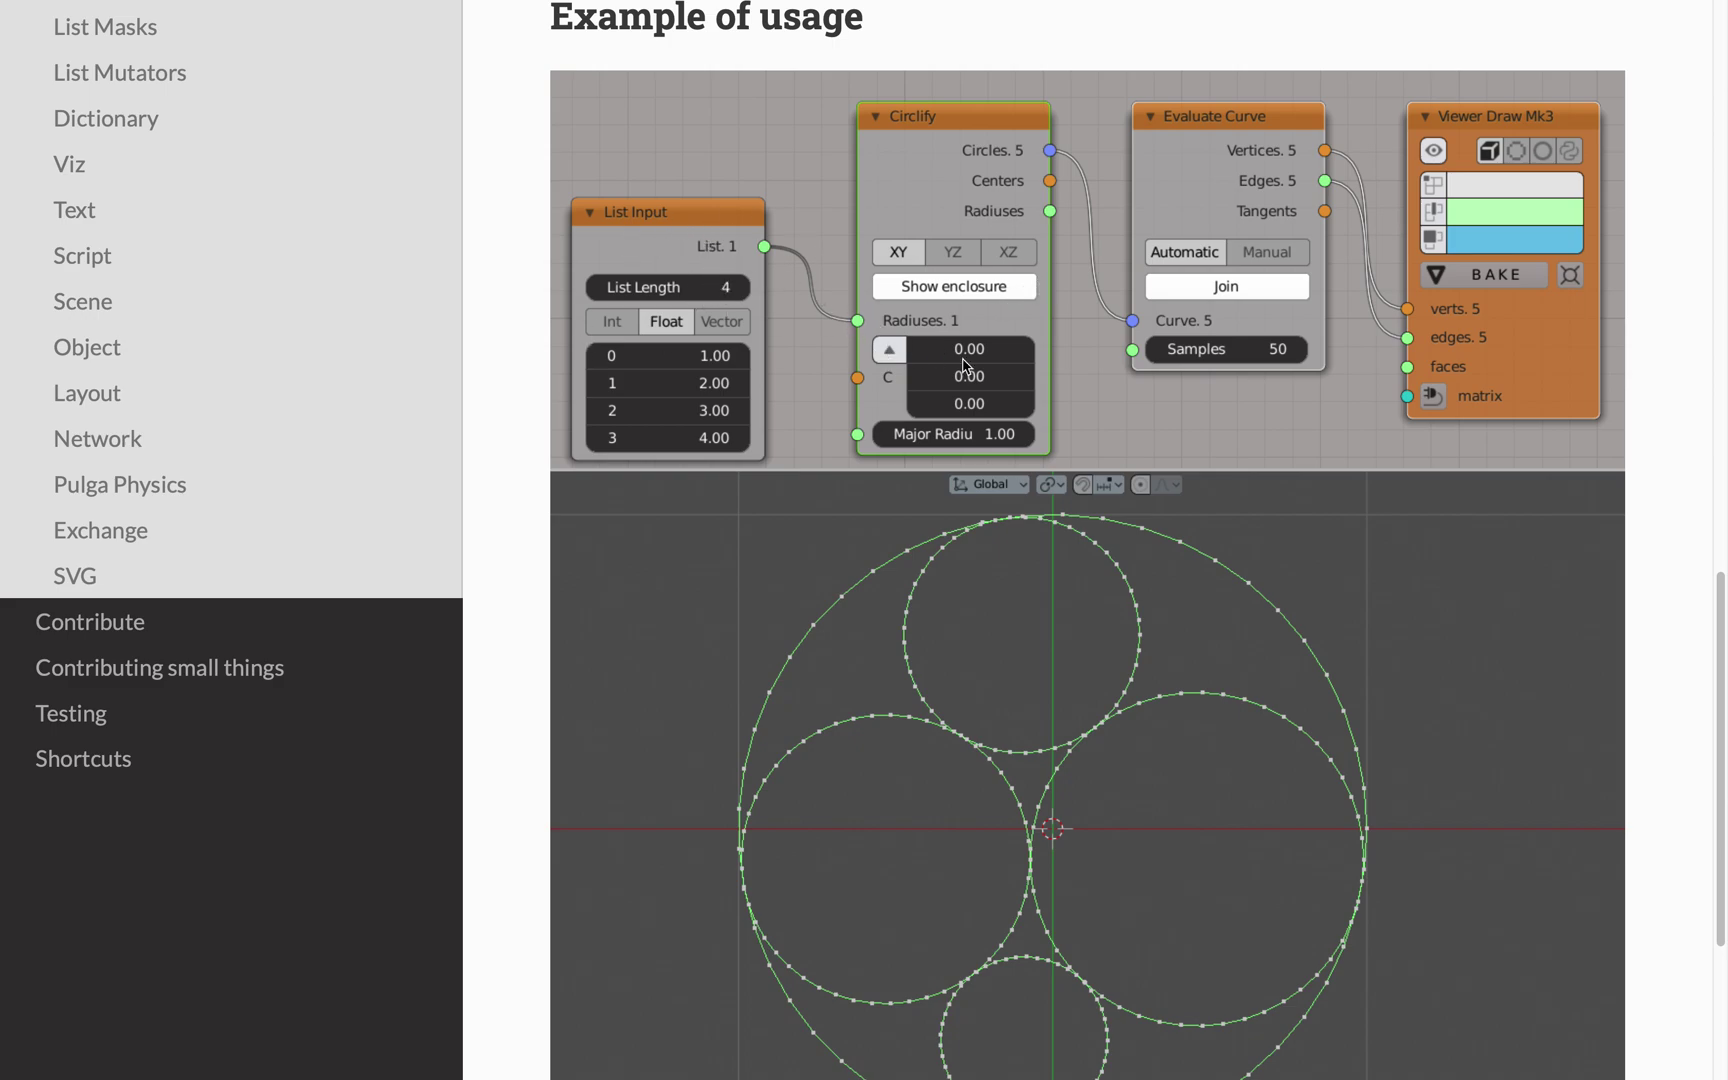
scroll(810, 652, down, 1)
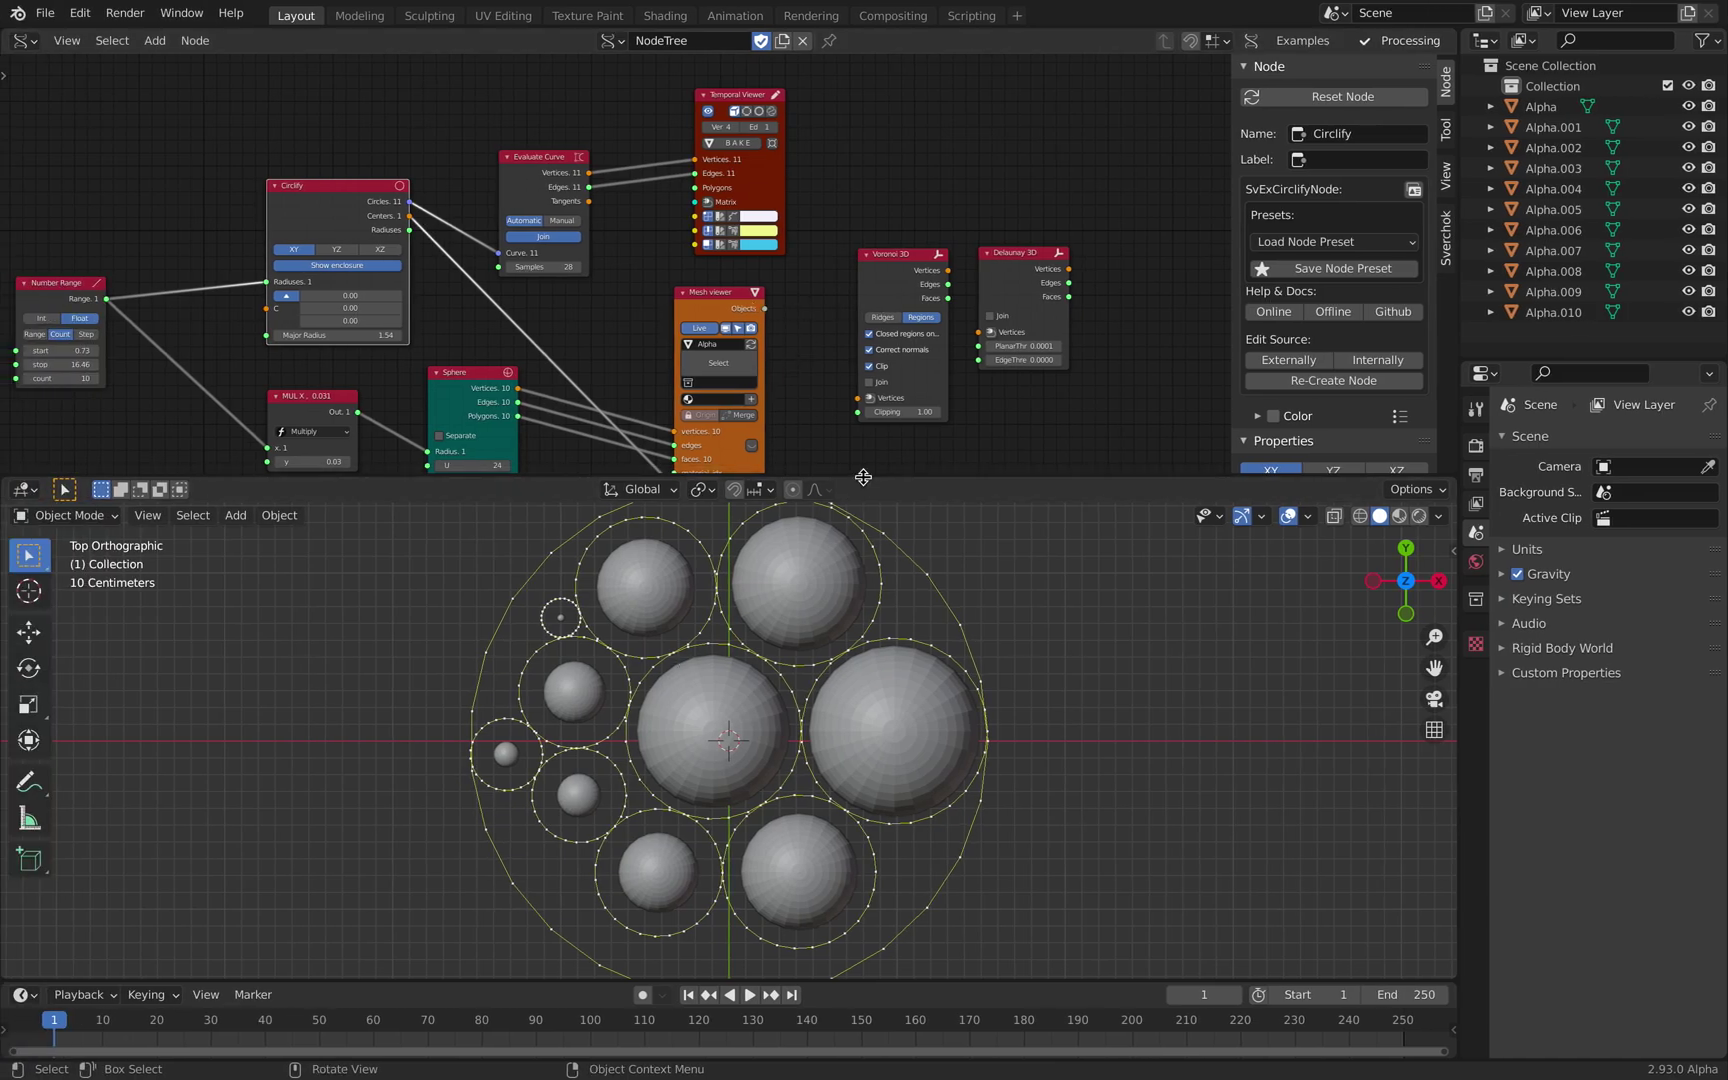
- Switch back to Blender, enlarge the 3D viewport and select the large sphere near the origin
drag(863, 477, 863, 324)
scroll(745, 540, up, 2)
shift+middle_drag(726, 600, 691, 710)
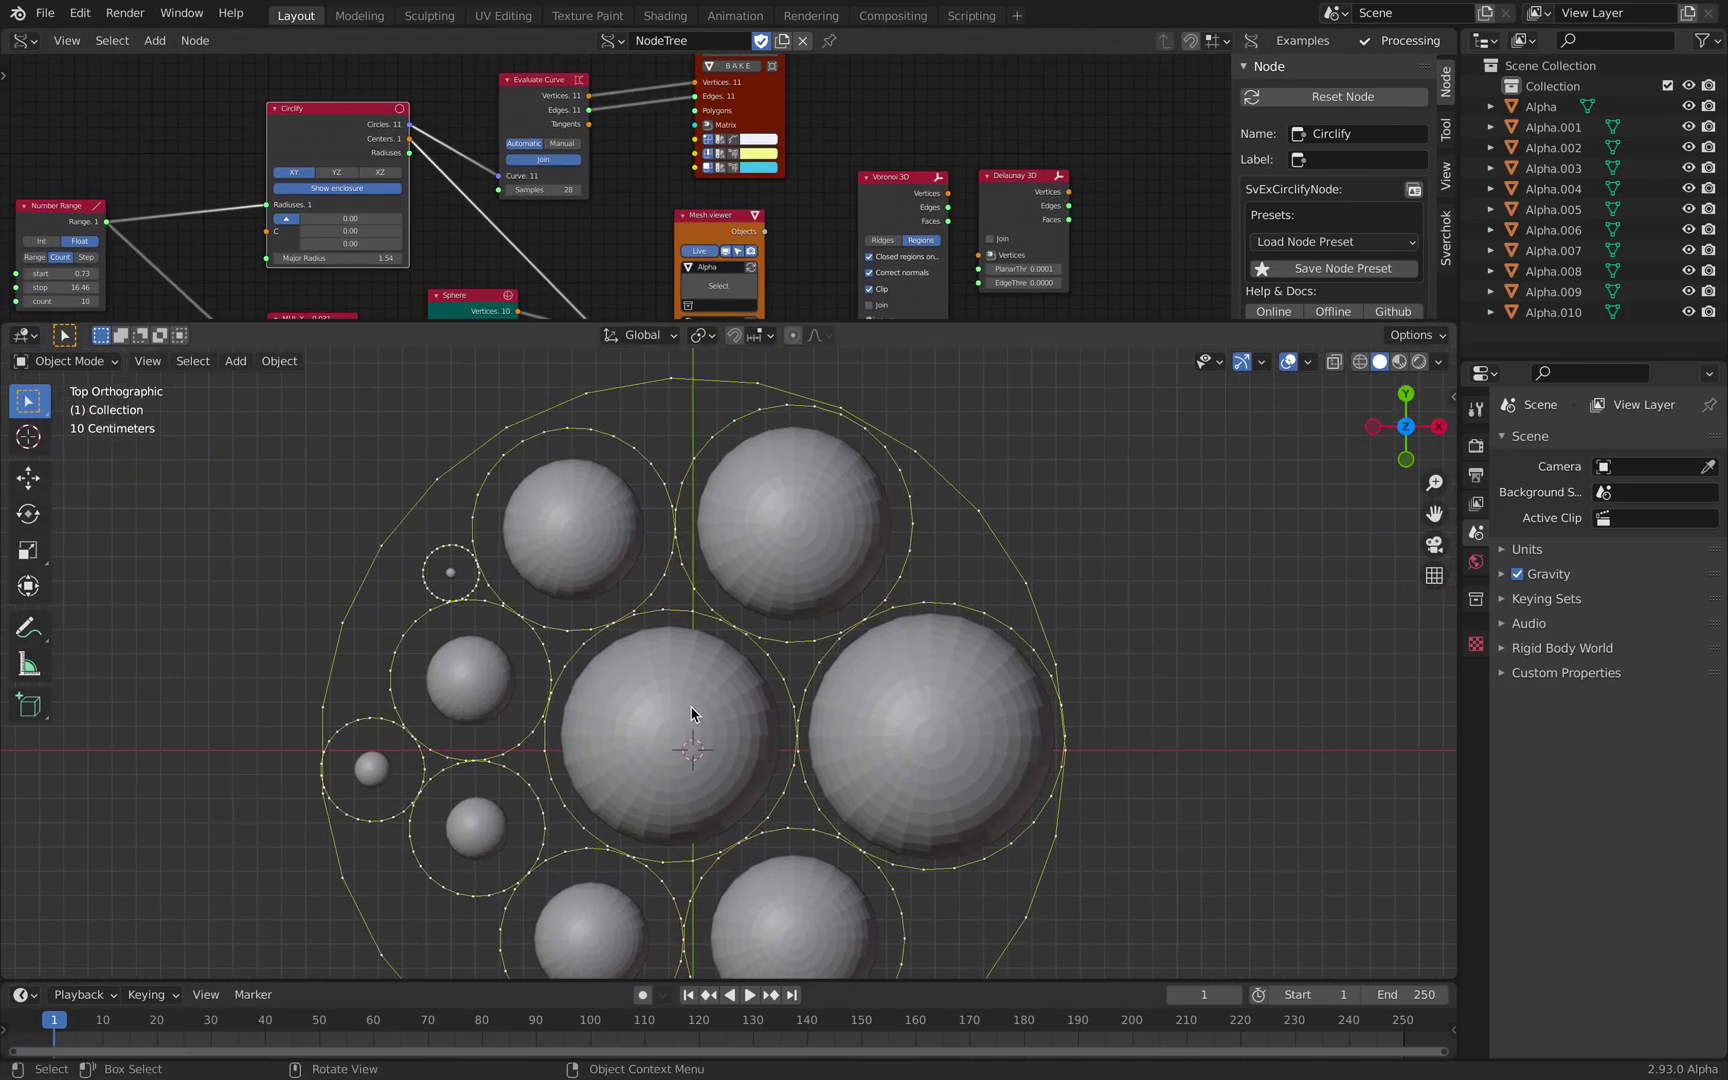
click(691, 710)
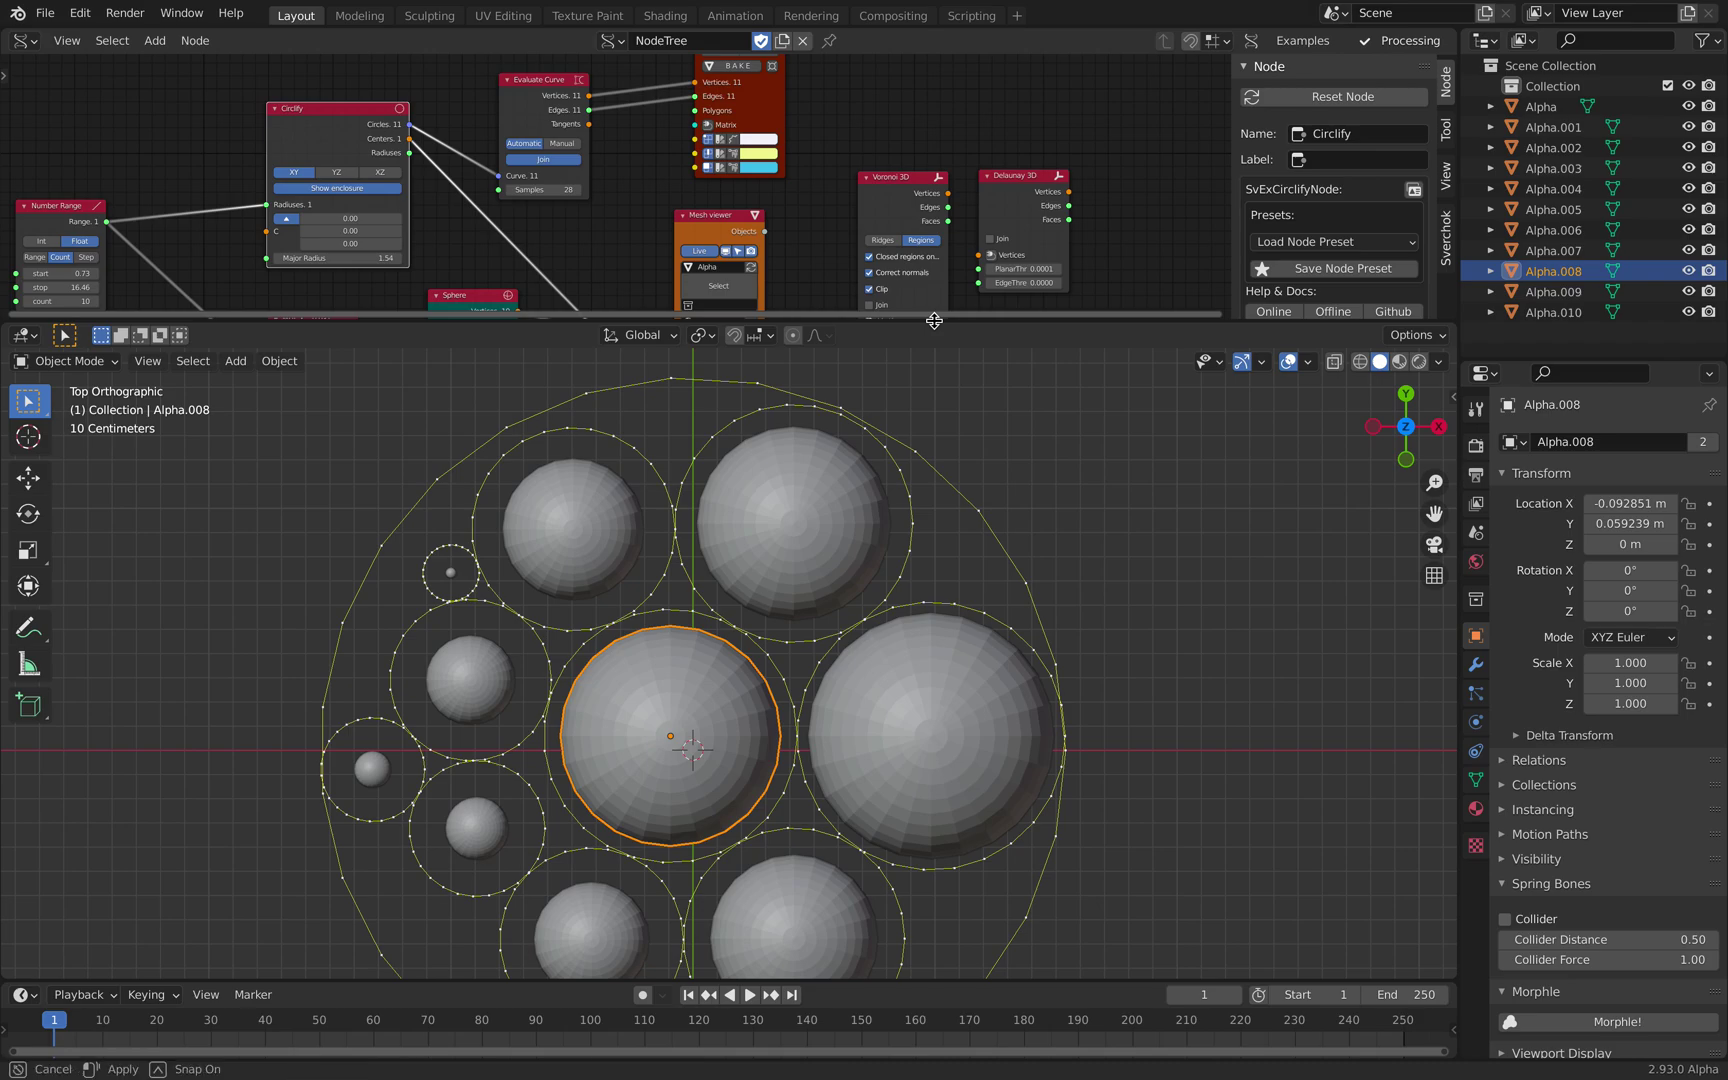
- Make the node editor taller again and hide its sidebar to expose the whole node tree
drag(935, 320, 935, 431)
scroll(703, 680, down, 2)
shift+middle_drag(703, 680, 664, 660)
middle_drag(685, 370, 805, 346)
drag(1234, 203, 1412, 216)
scroll(950, 260, up, 1)
middle_drag(950, 260, 1010, 274)
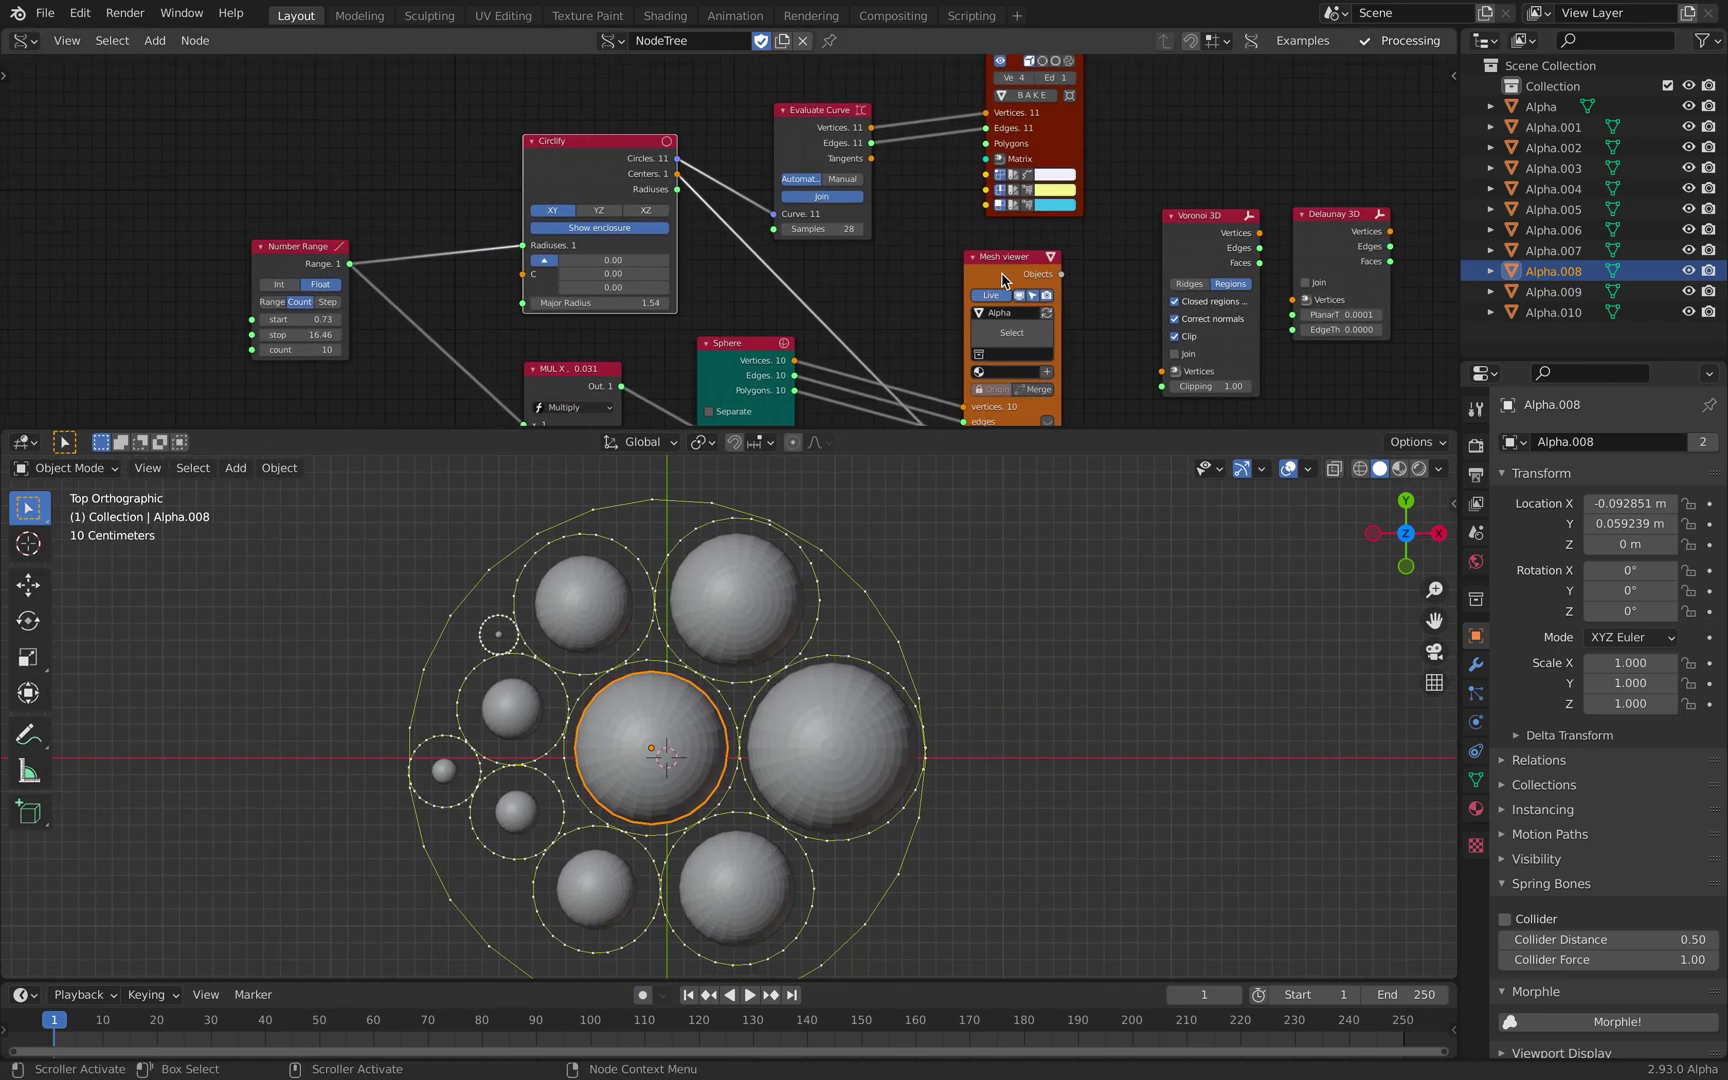
- Set the Multiply node's y factor to 0.025 and the Number Range to start 0.80 and stop 18.22
middle_drag(632, 371, 607, 223)
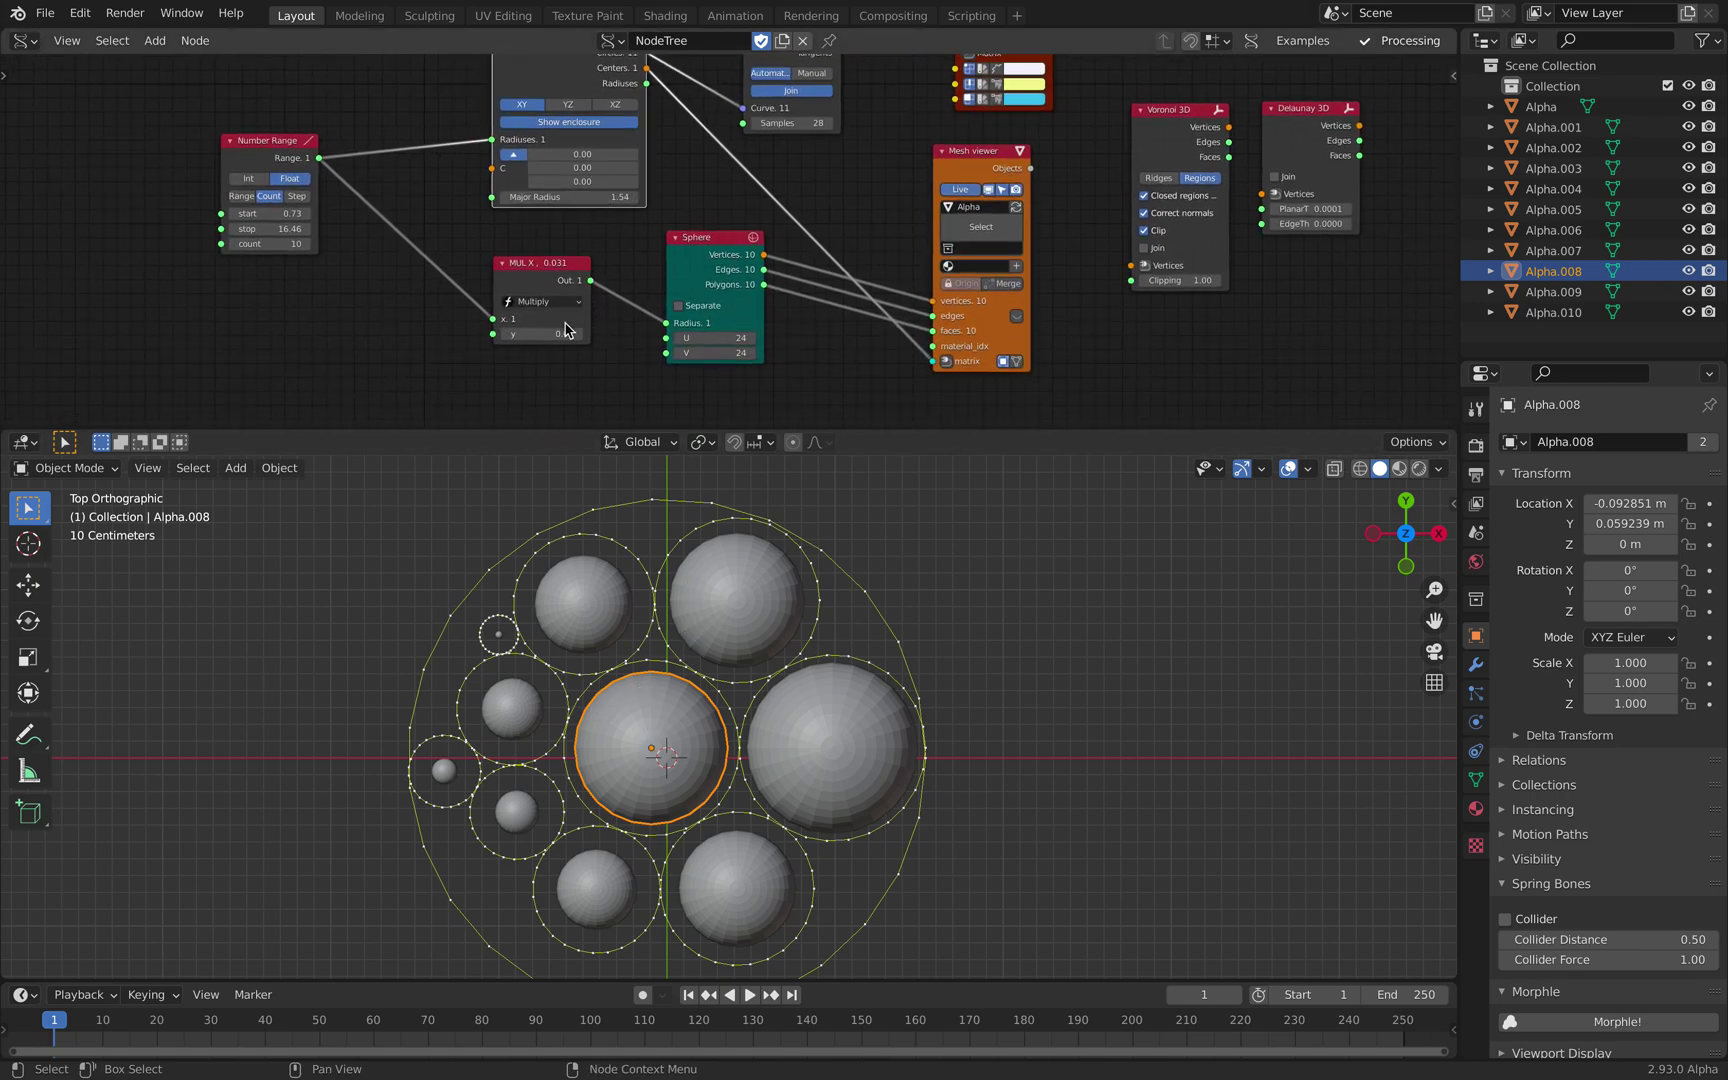
mouse_move(546, 333)
shift+mouse_down()
mouse_move(640, 333)
mouse_move(532, 333)
mouse_move(557, 333)
shift+mouse_up()
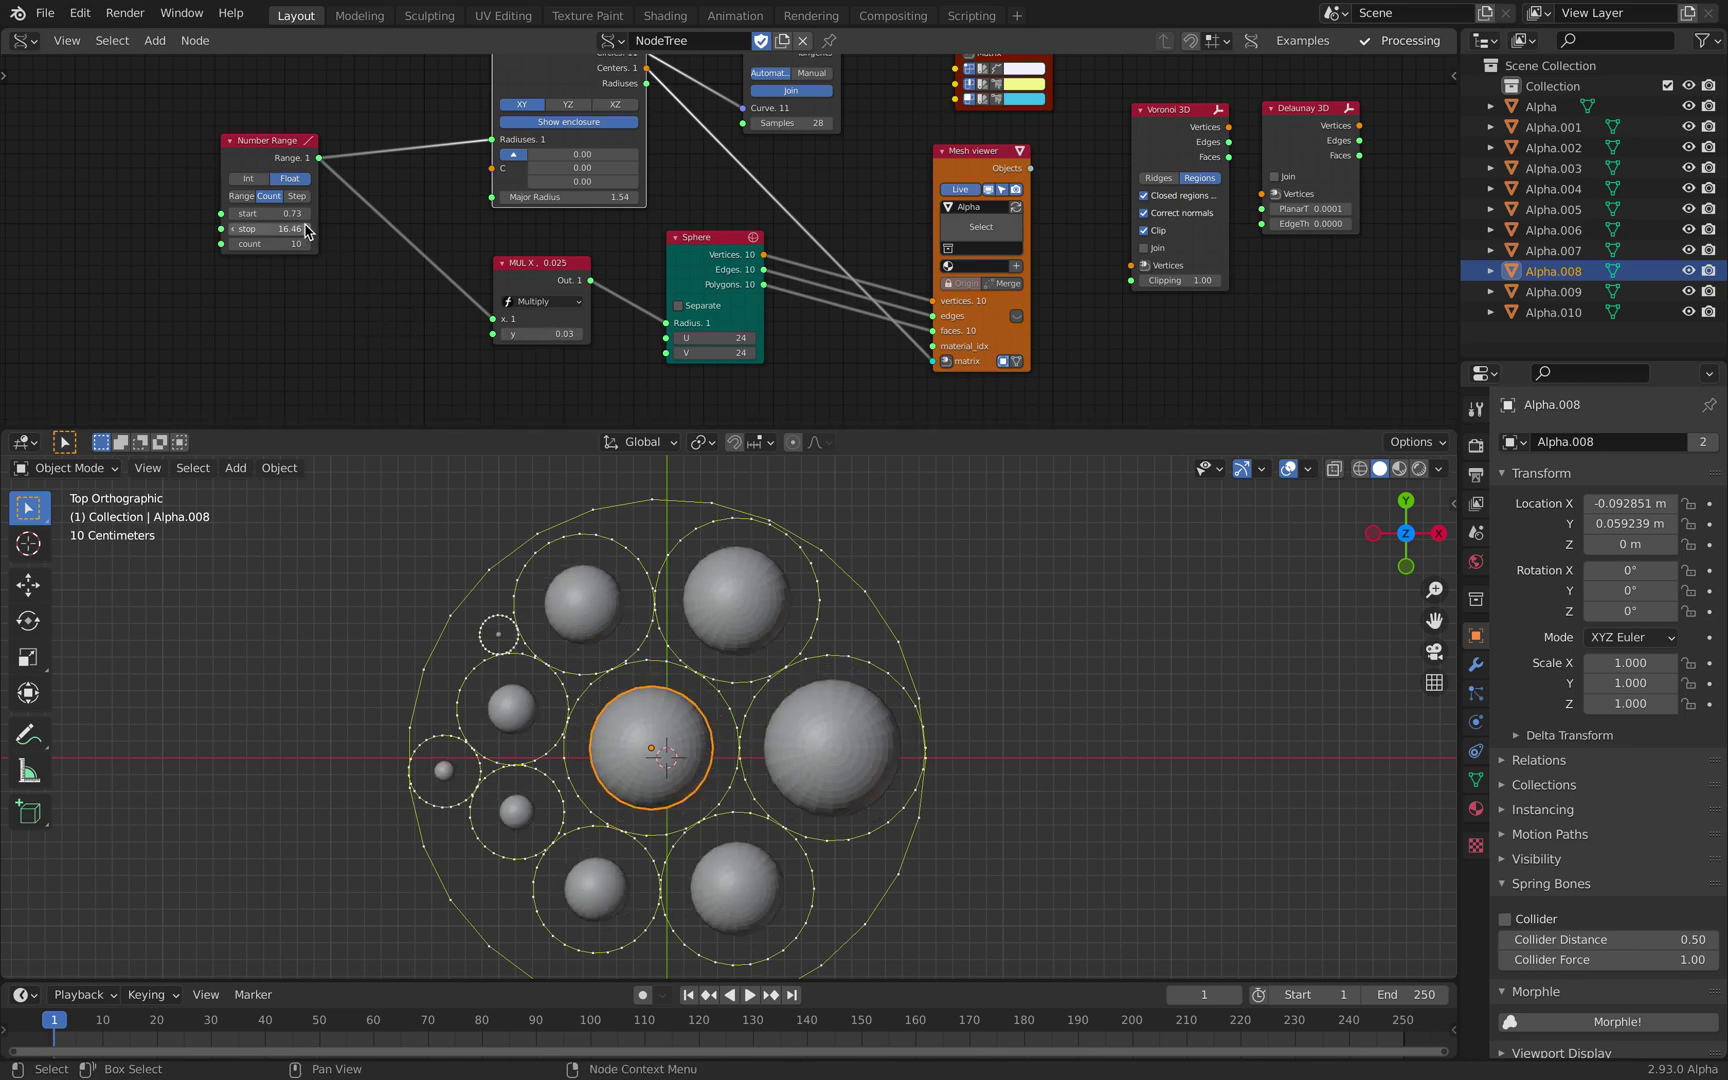
mouse_move(276, 213)
shift+mouse_down()
mouse_move(328, 229)
mouse_move(301, 229)
shift+mouse_up()
- Rearrange the Evaluate Curve, Circlify and Number Range nodes for a clearer layout
middle_drag(699, 223, 487, 357)
drag(600, 147, 605, 120)
middle_drag(599, 160, 541, 177)
scroll(541, 177, up, 1)
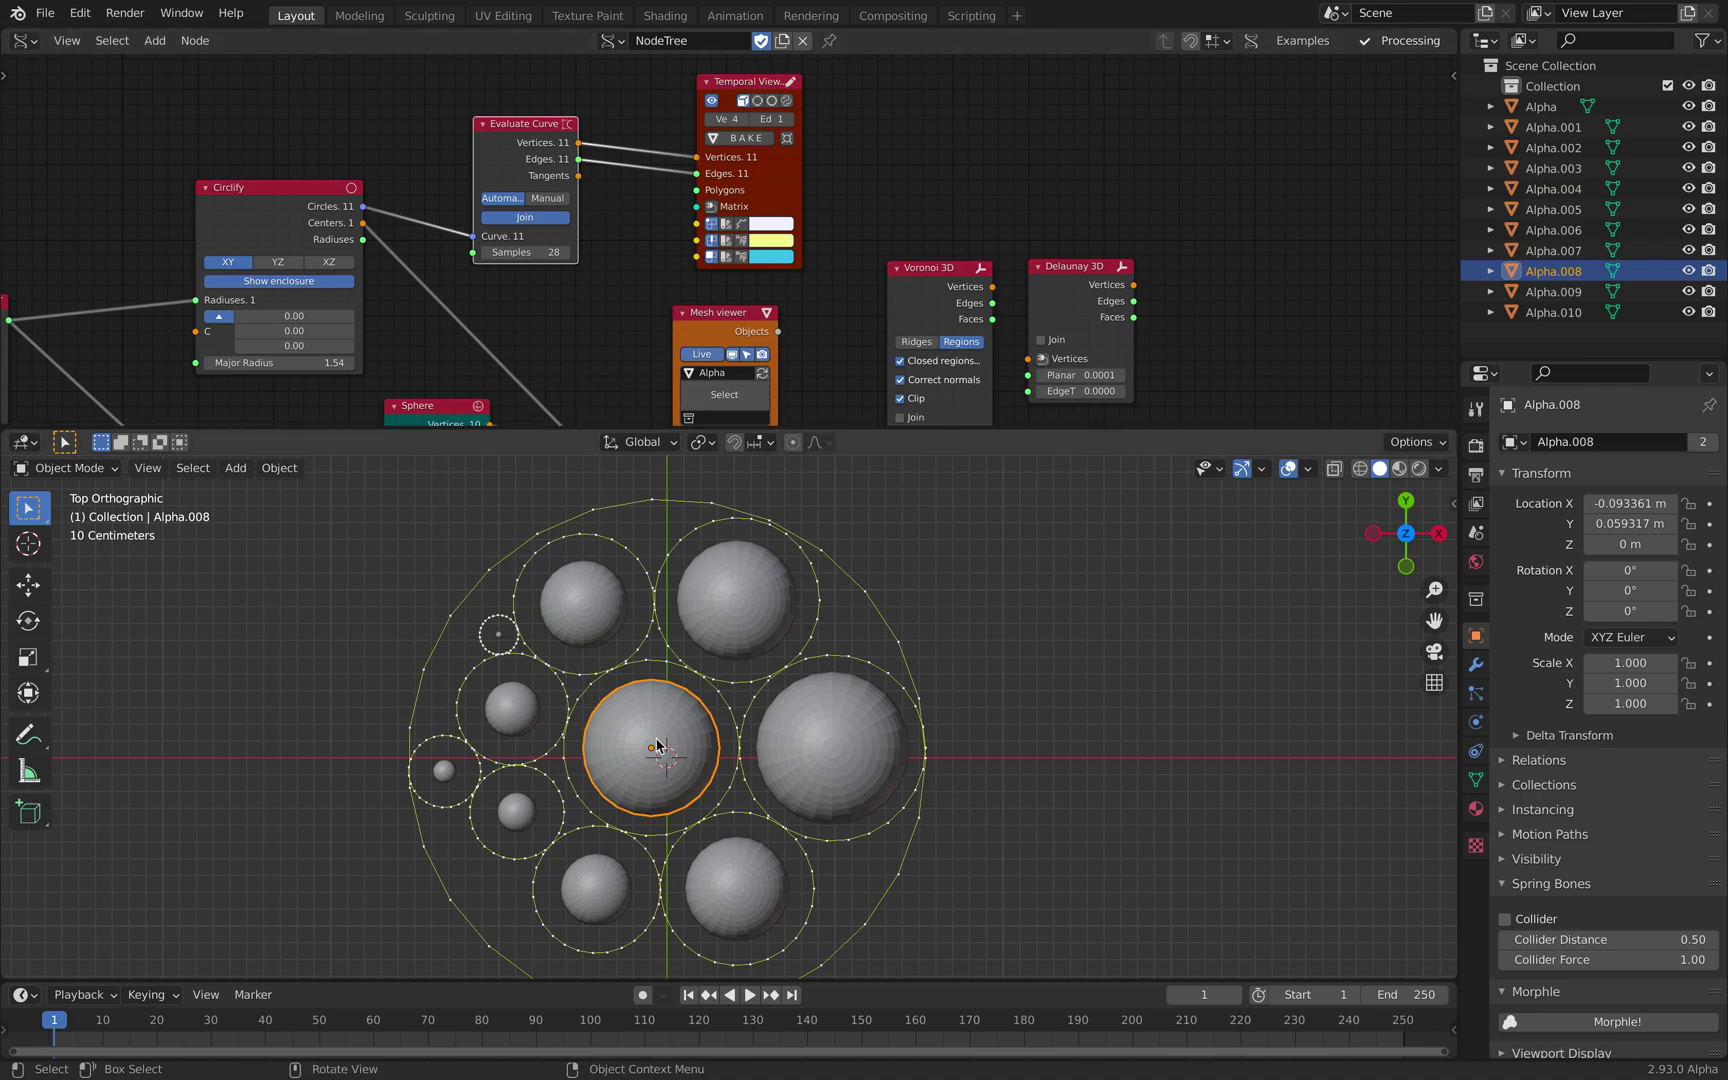
middle_drag(557, 292, 675, 274)
middle_drag(95, 285, 352, 271)
drag(652, 177, 622, 153)
scroll(705, 240, up, 2)
drag(276, 291, 277, 264)
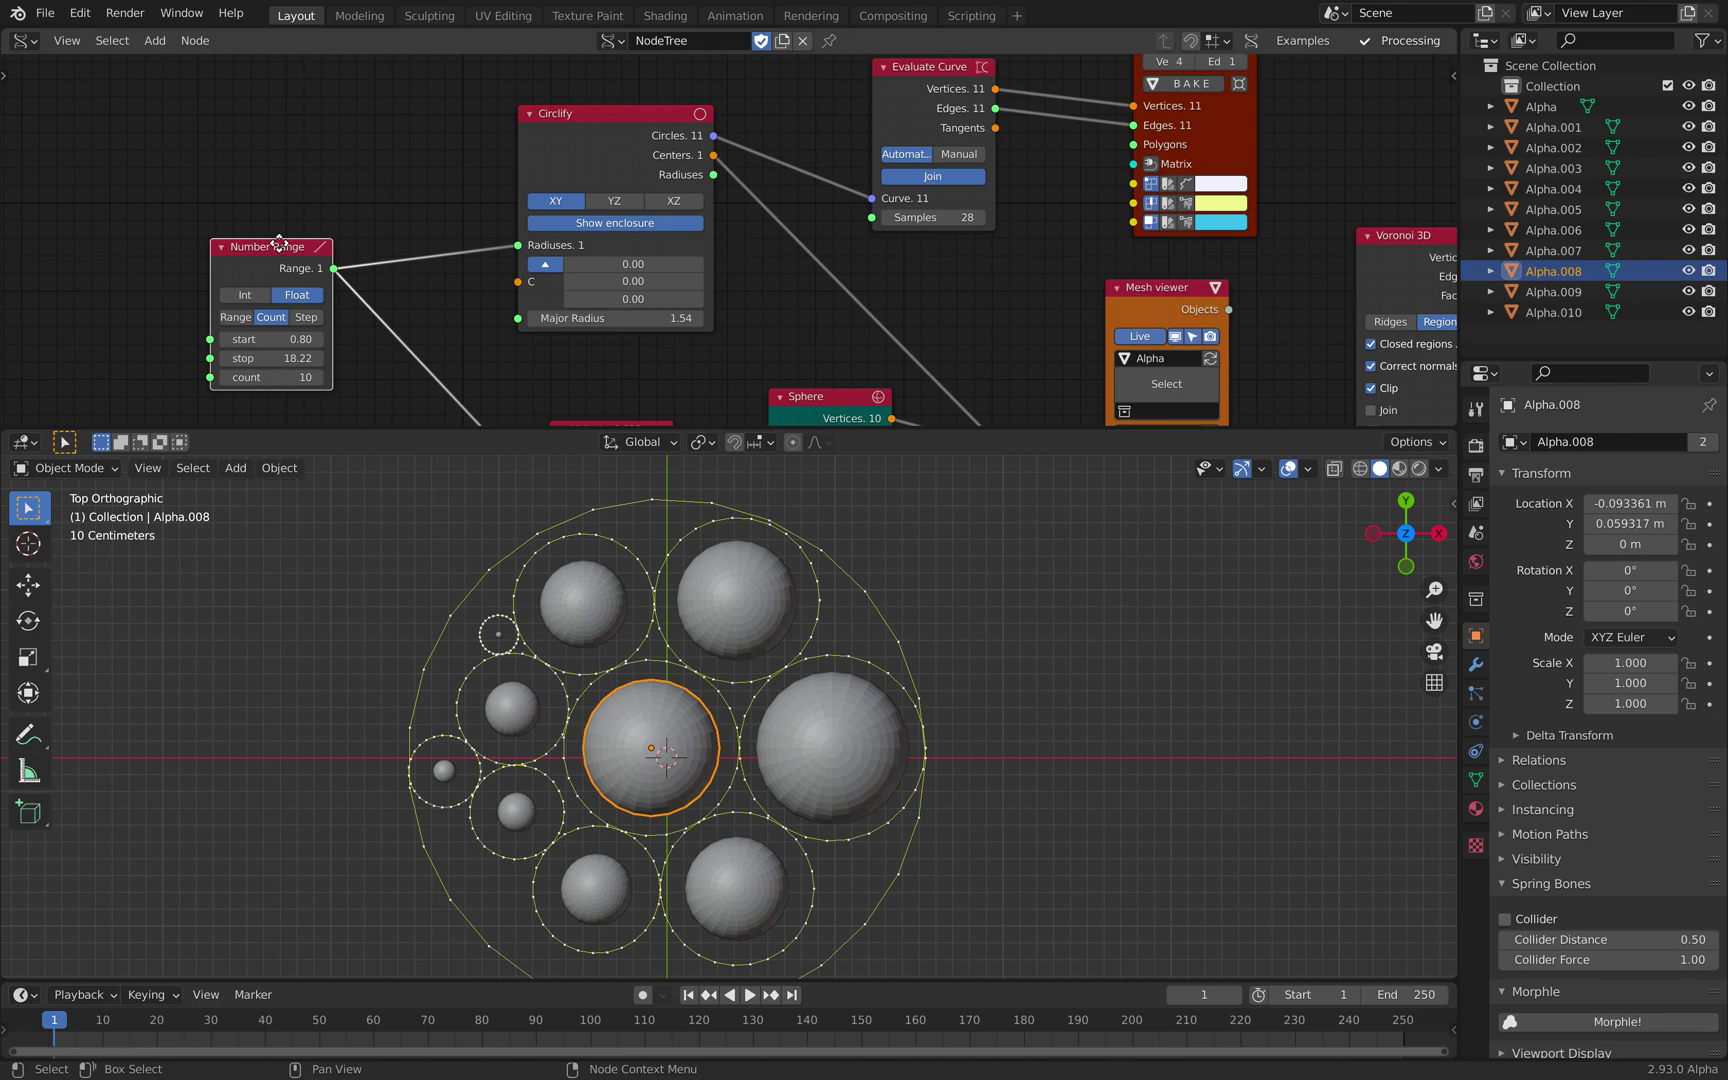
- Add a Random Num Gen node beside the Number Range node
middle_drag(182, 297, 290, 200)
key(shift+a)
text(random n)
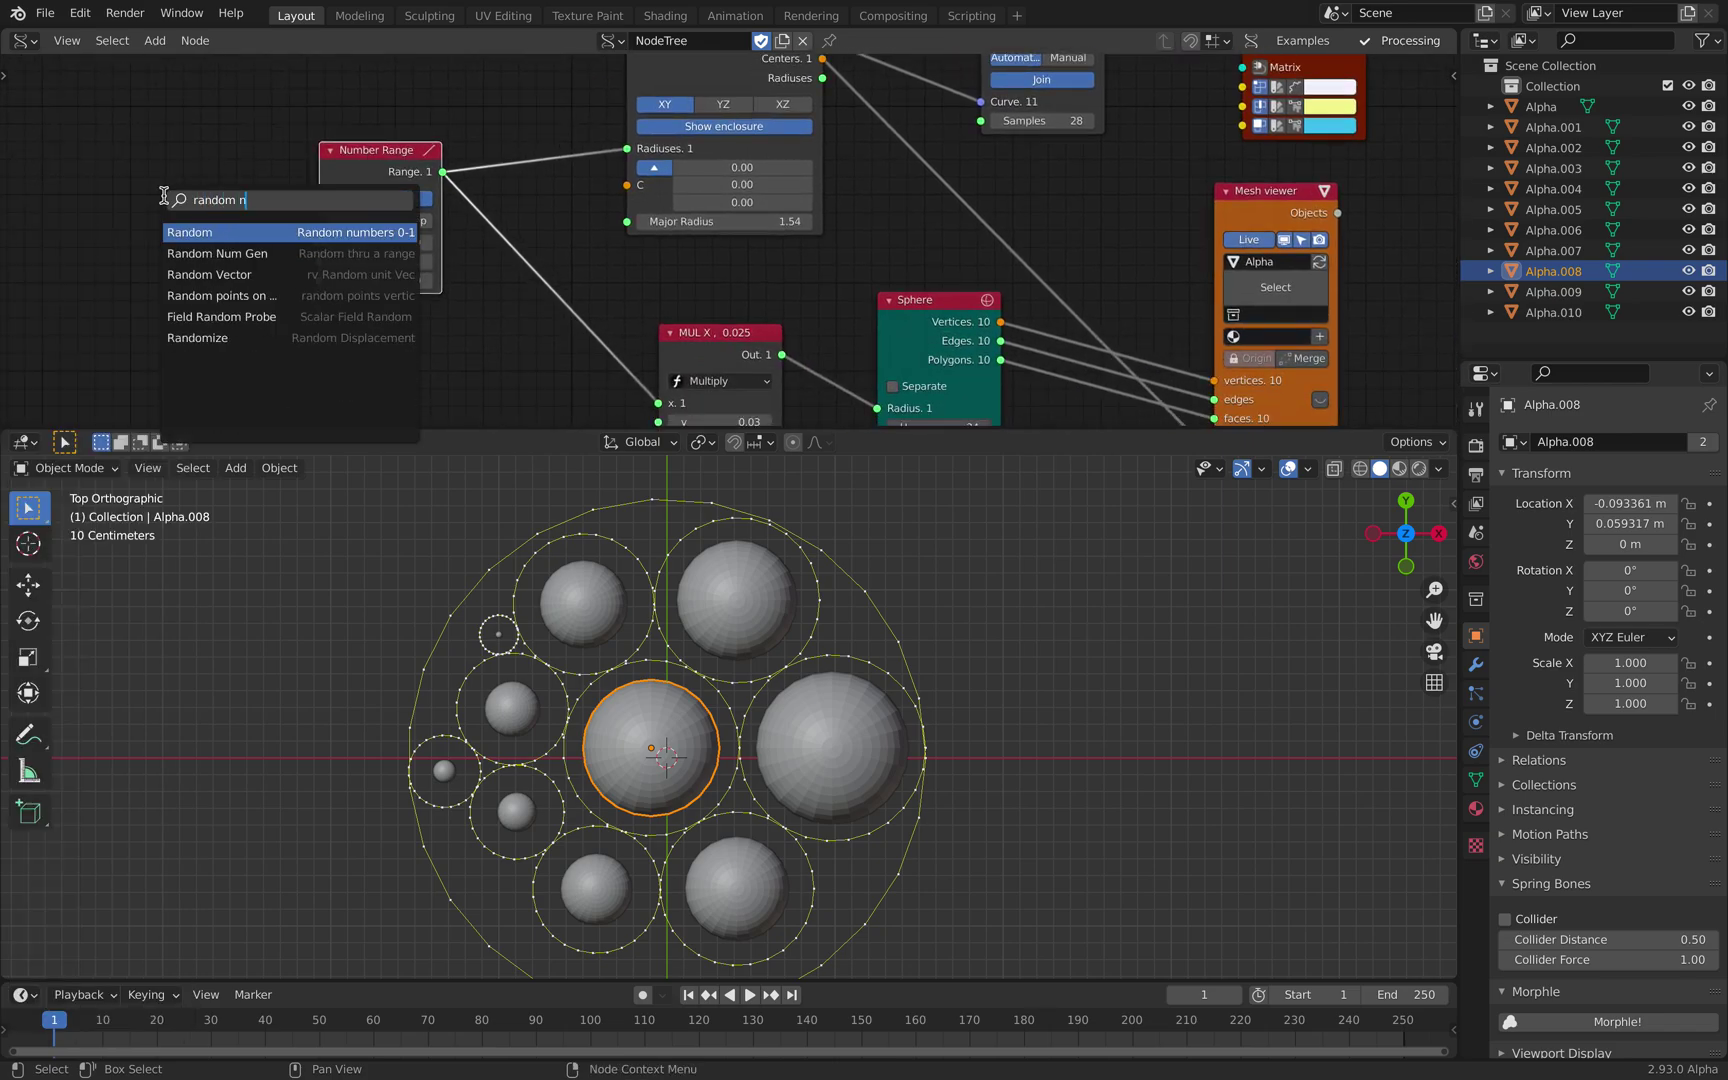
key(Down)
key(Return)
click(172, 180)
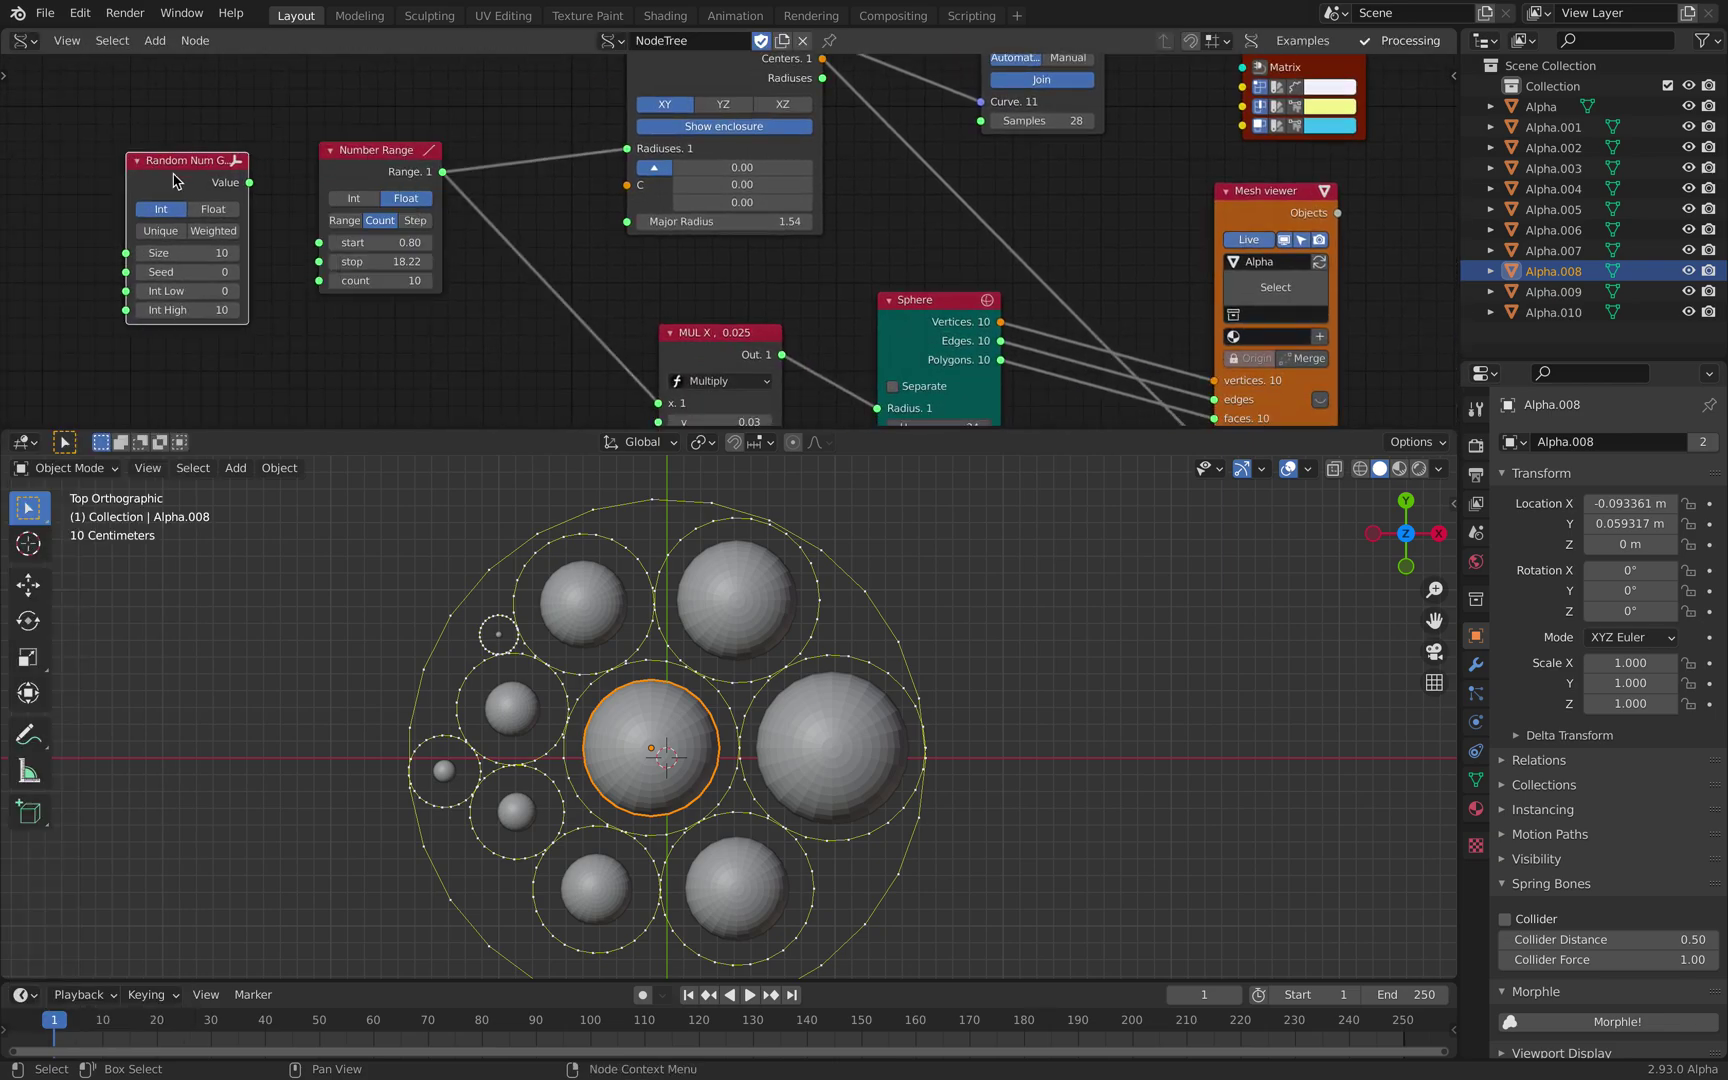
- Switch the Random Num Gen node to Float with seed 36, Float Low 0.42 and Float High 1.54
click(210, 208)
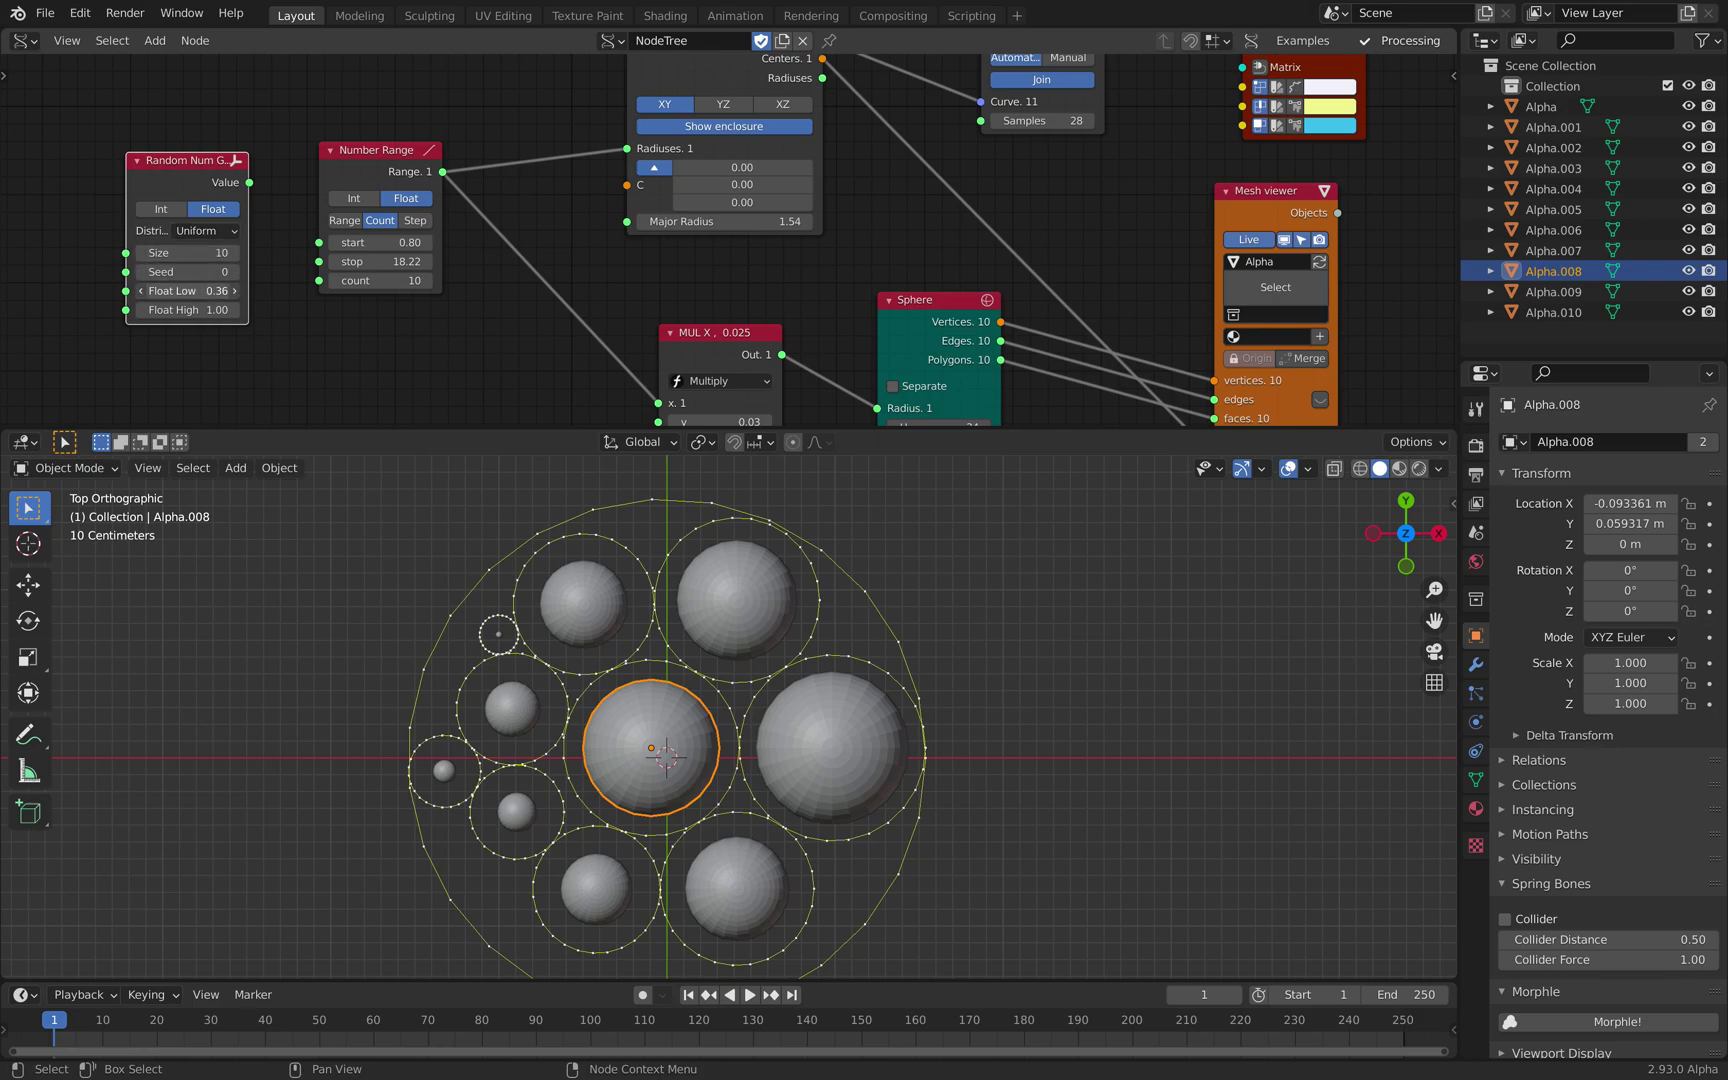
drag(203, 309, 240, 271)
drag(206, 168, 194, 151)
middle_drag(250, 163, 226, 216)
scroll(222, 248, down, 4)
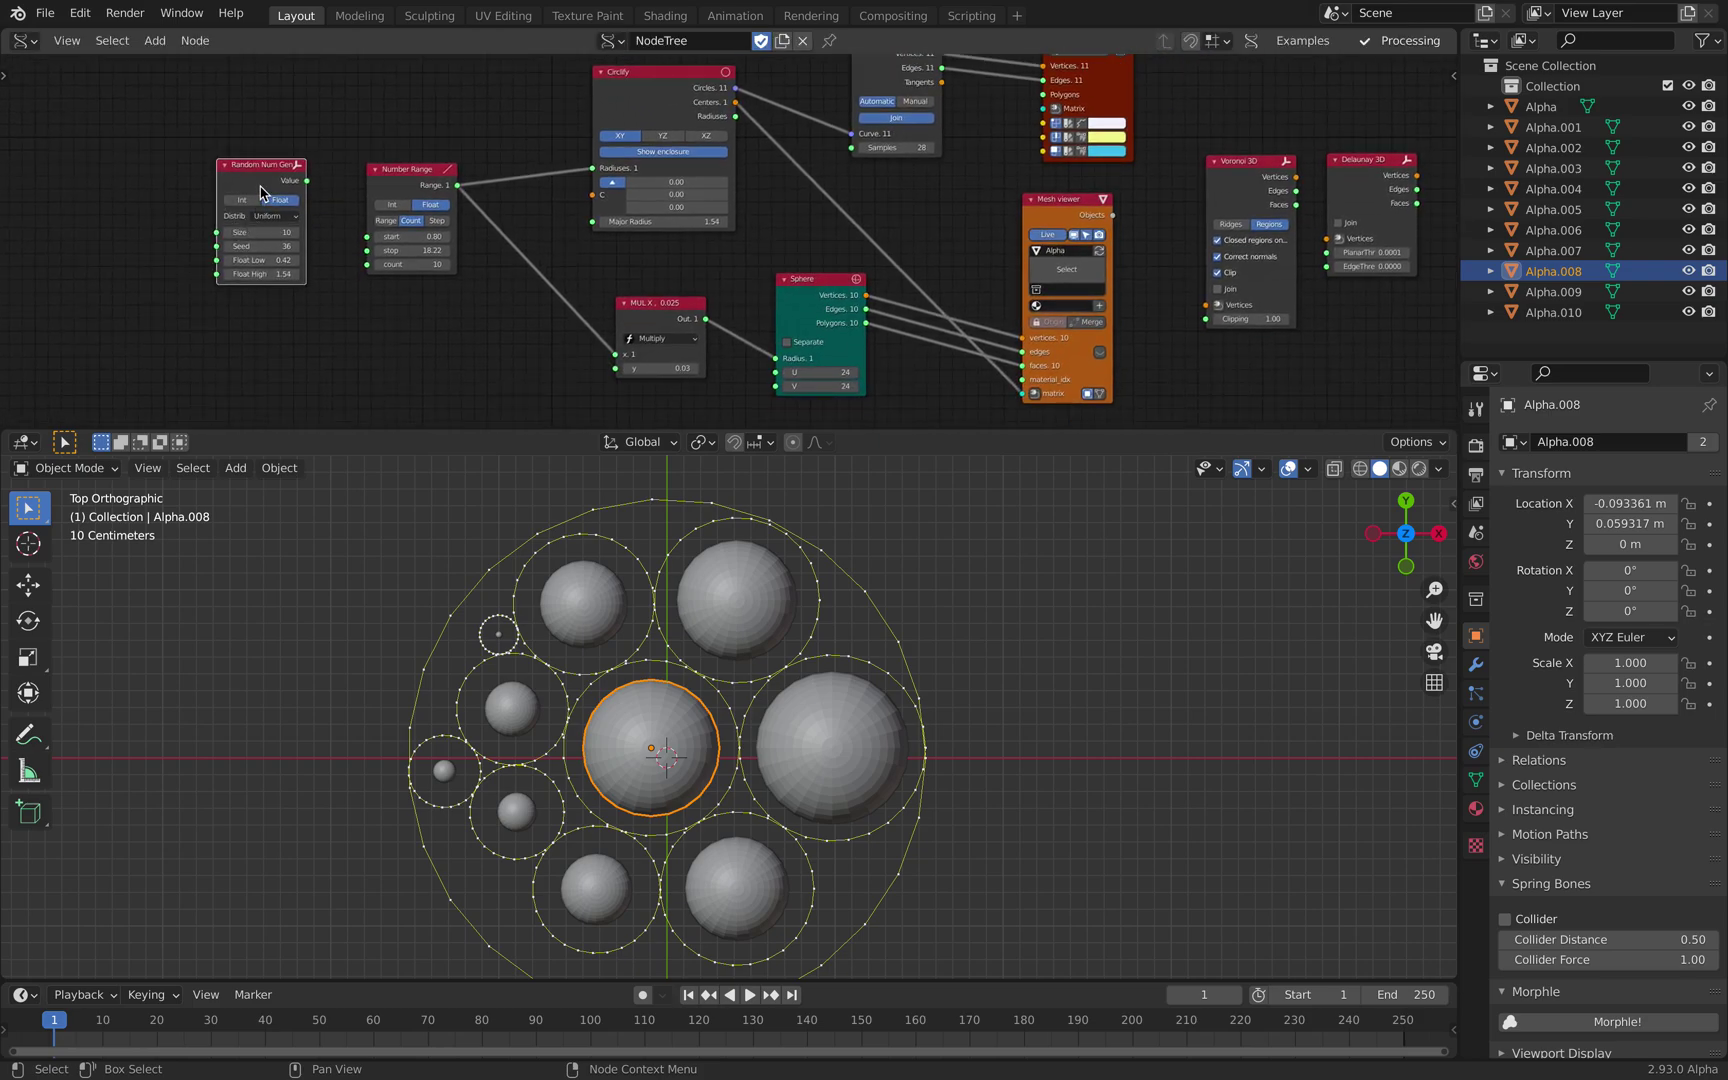
- Feed the random values into Circlify's Radiuses and the Multiply node's x, and set Multiply's y to 0.313
drag(307, 180, 593, 168)
drag(309, 181, 614, 355)
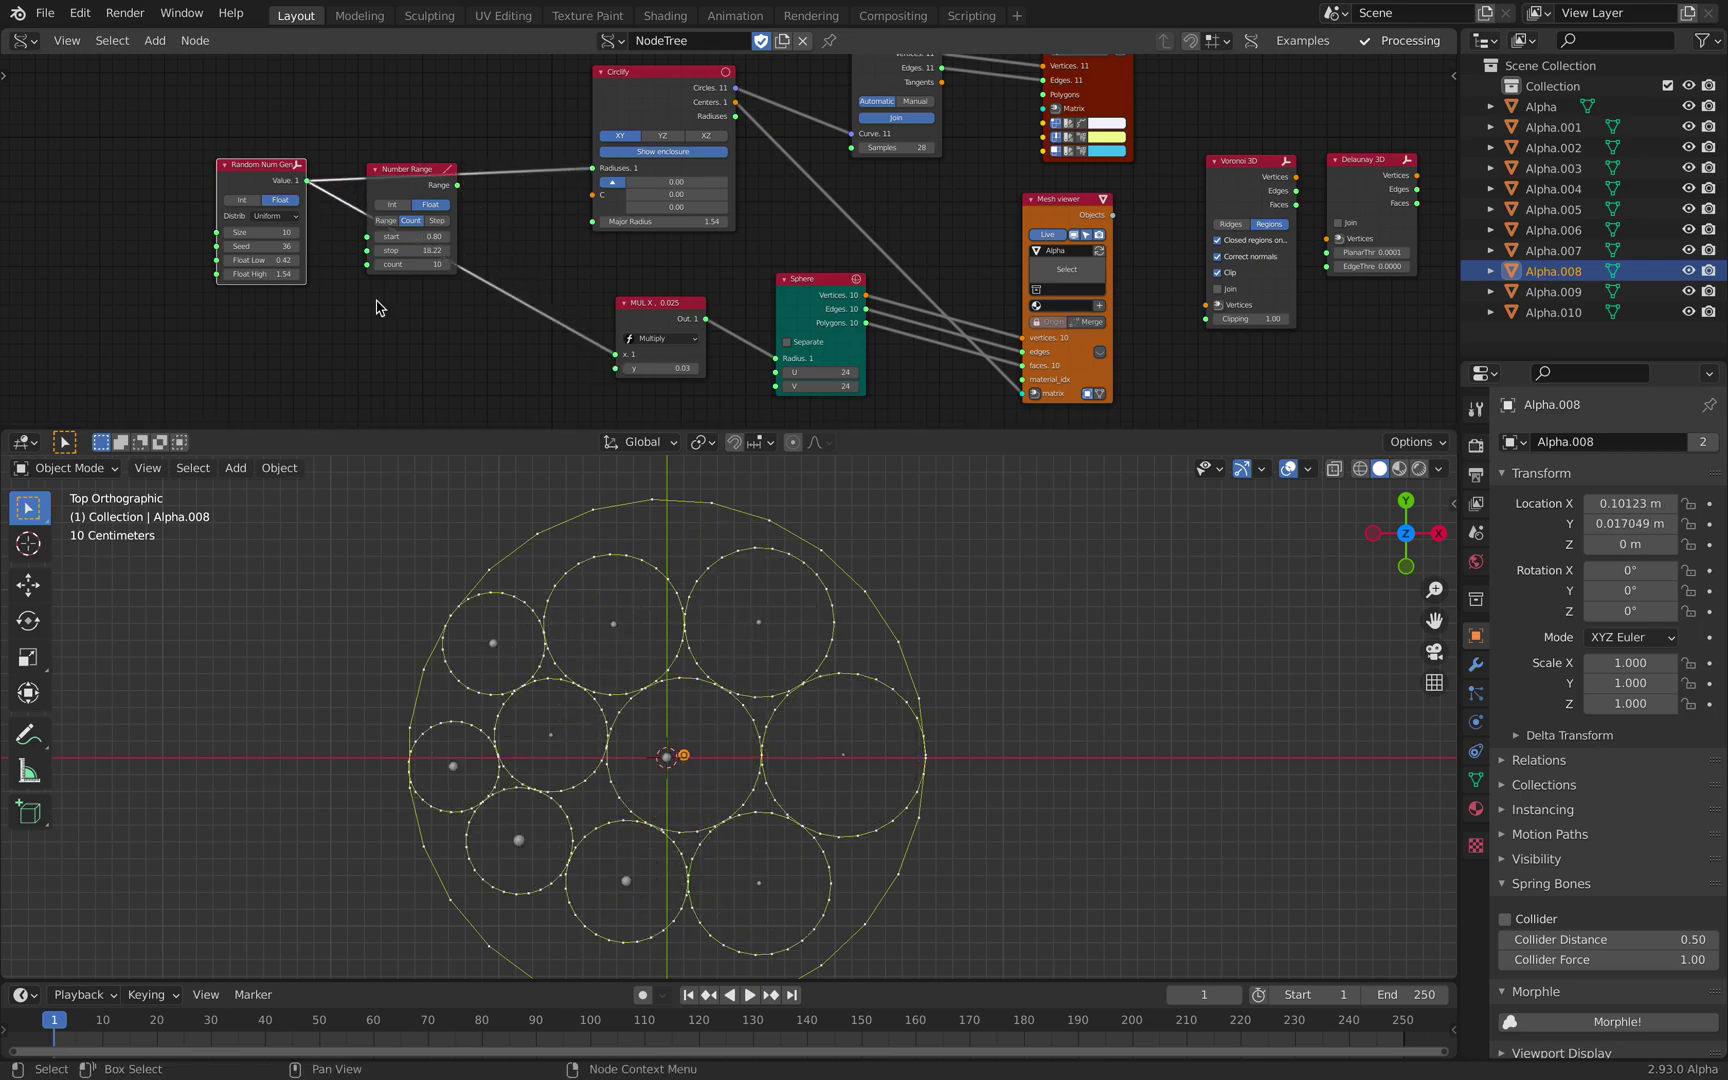
scroll(320, 290, up, 2)
mouse_move(675, 391)
shift+mouse_down()
mouse_move(730, 391)
mouse_move(707, 391)
shift+mouse_up()
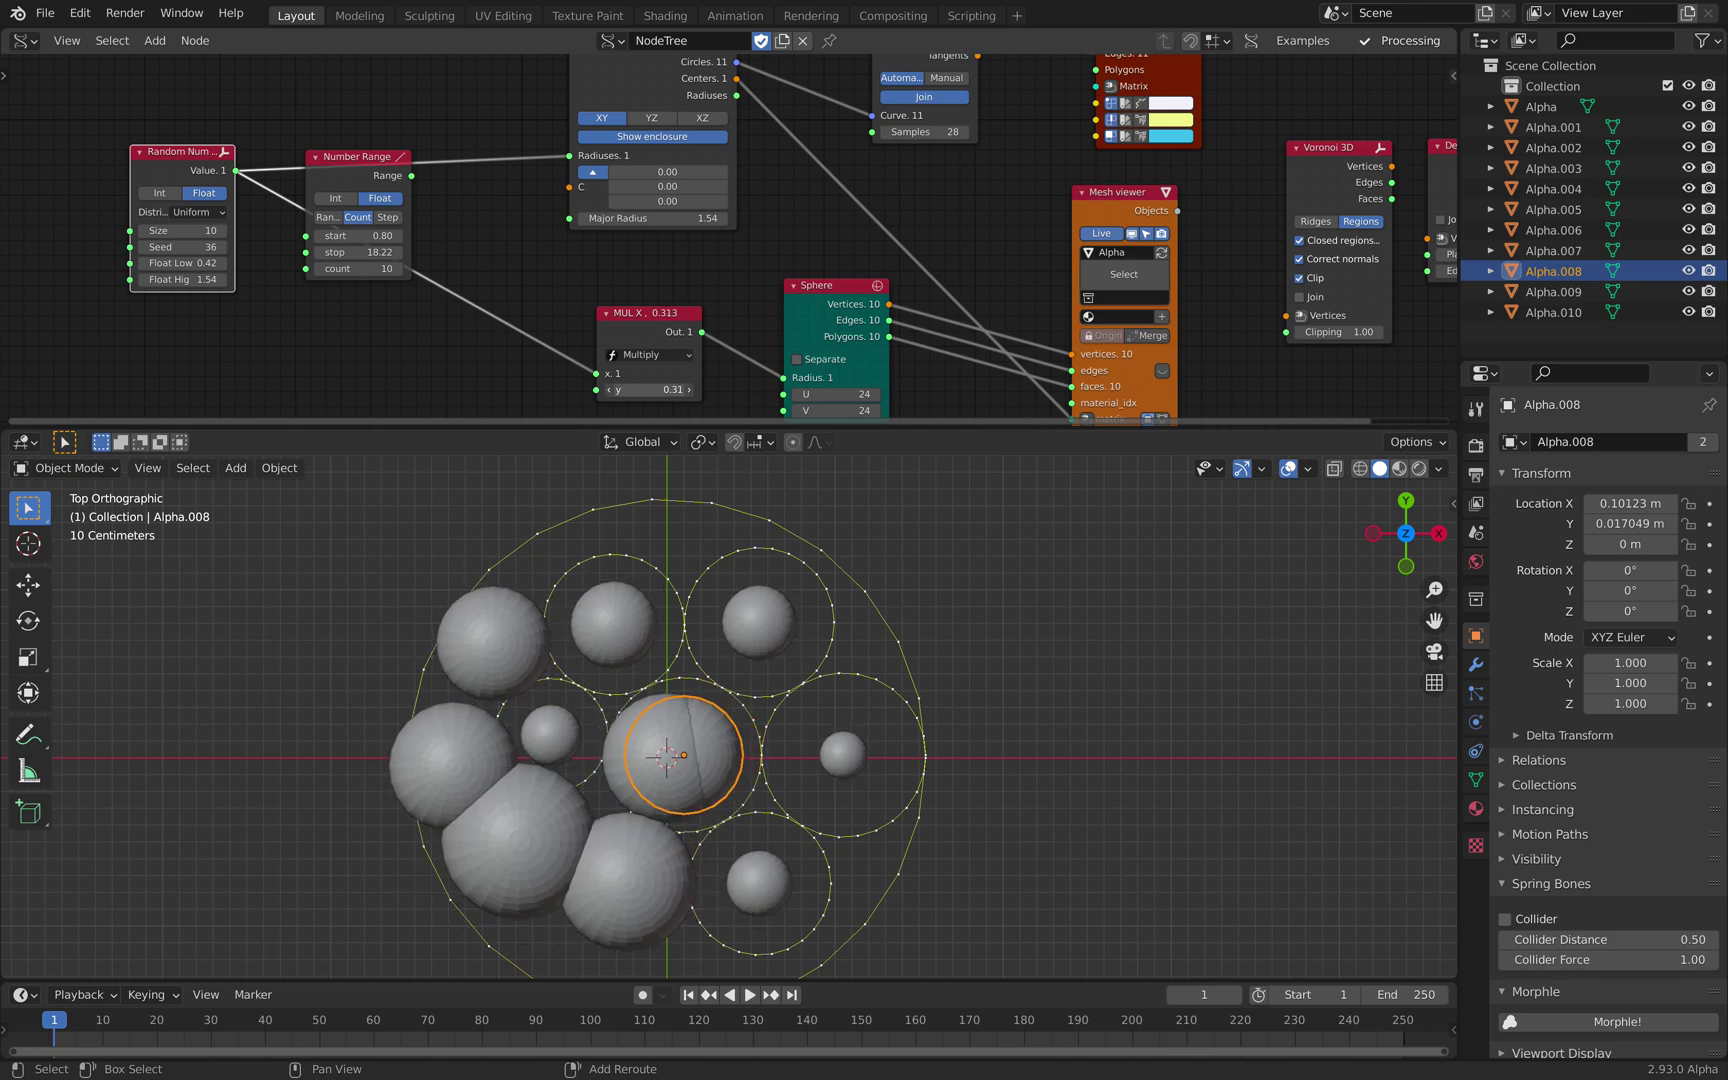
- Move the Number Range node aside, set the random seed to 126 and Circlify's Major Radius to 2.20
middle_drag(437, 133, 440, 180)
drag(365, 229, 310, 387)
drag(640, 93, 631, 84)
drag(182, 229, 424, 245)
mouse_move(648, 256)
mouse_down()
mouse_move(740, 256)
mouse_move(678, 256)
mouse_up()
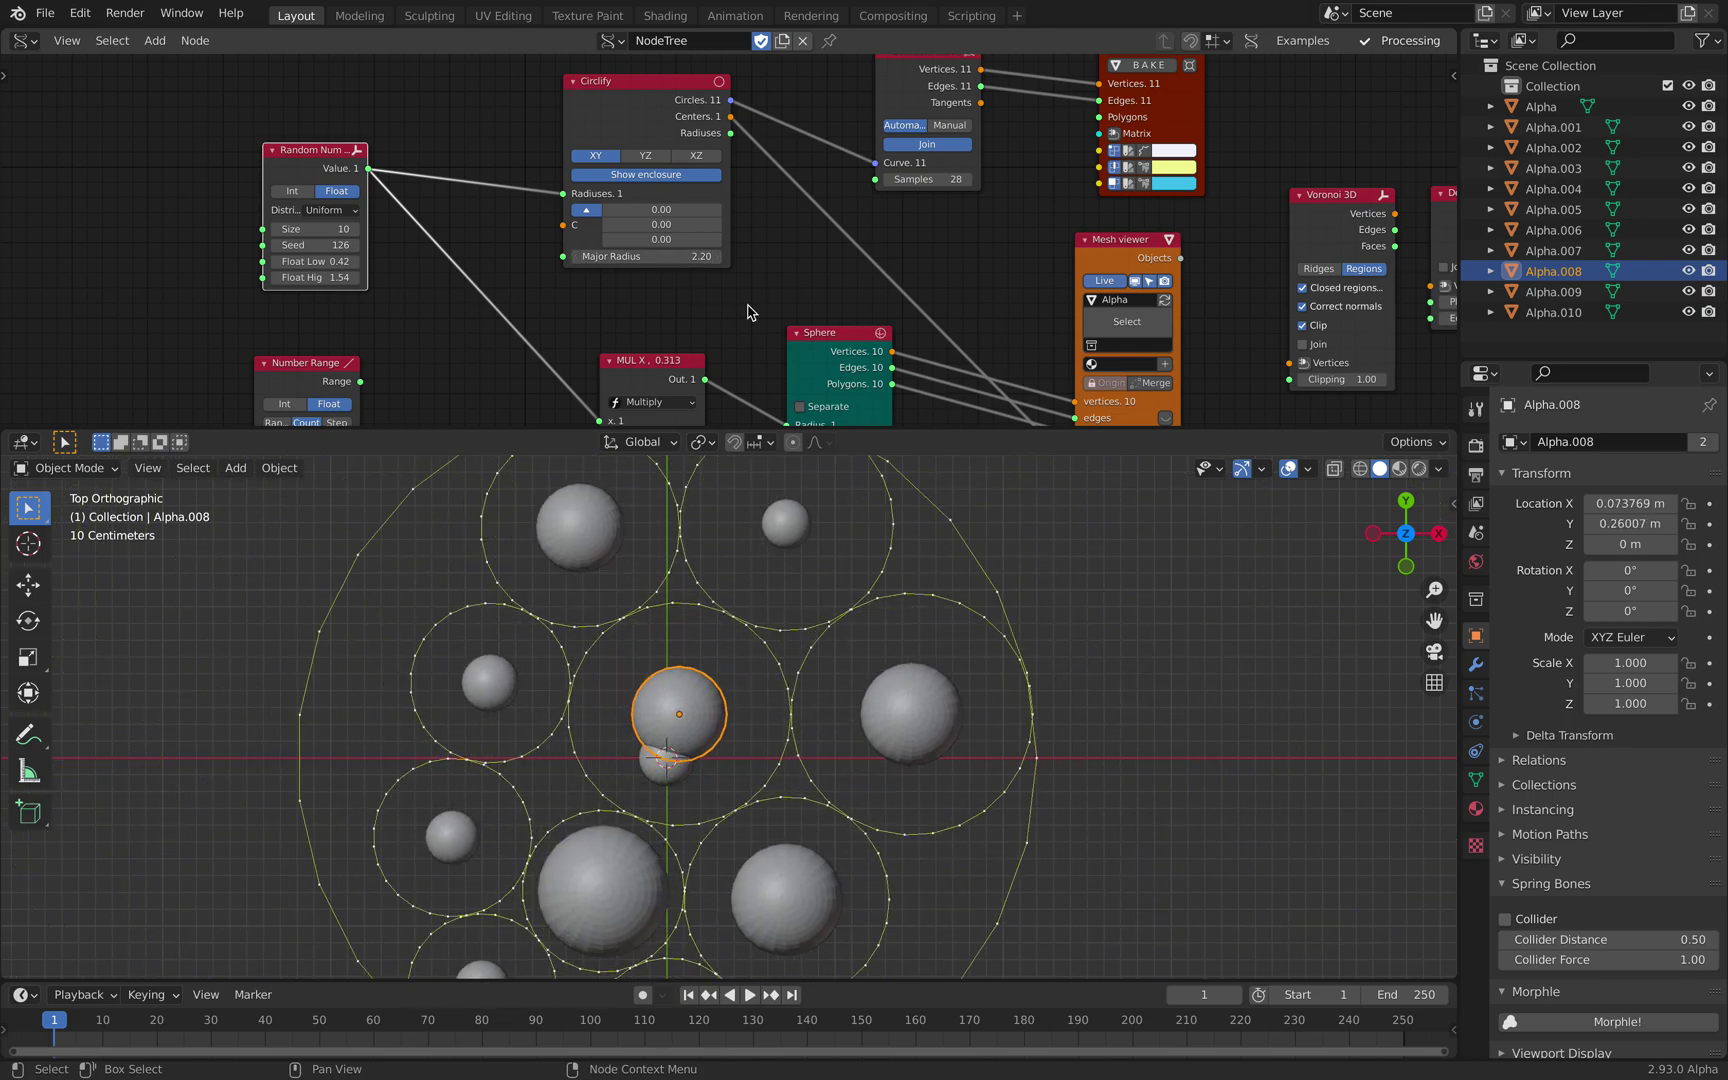
- Set the Random Num Gen node's Float Low to 1.74 and Float High to 1.36
middle_drag(600, 266, 605, 215)
mouse_move(354, 210)
mouse_down()
mouse_move(345, 226)
mouse_move(375, 226)
mouse_up()
drag(321, 226, 368, 209)
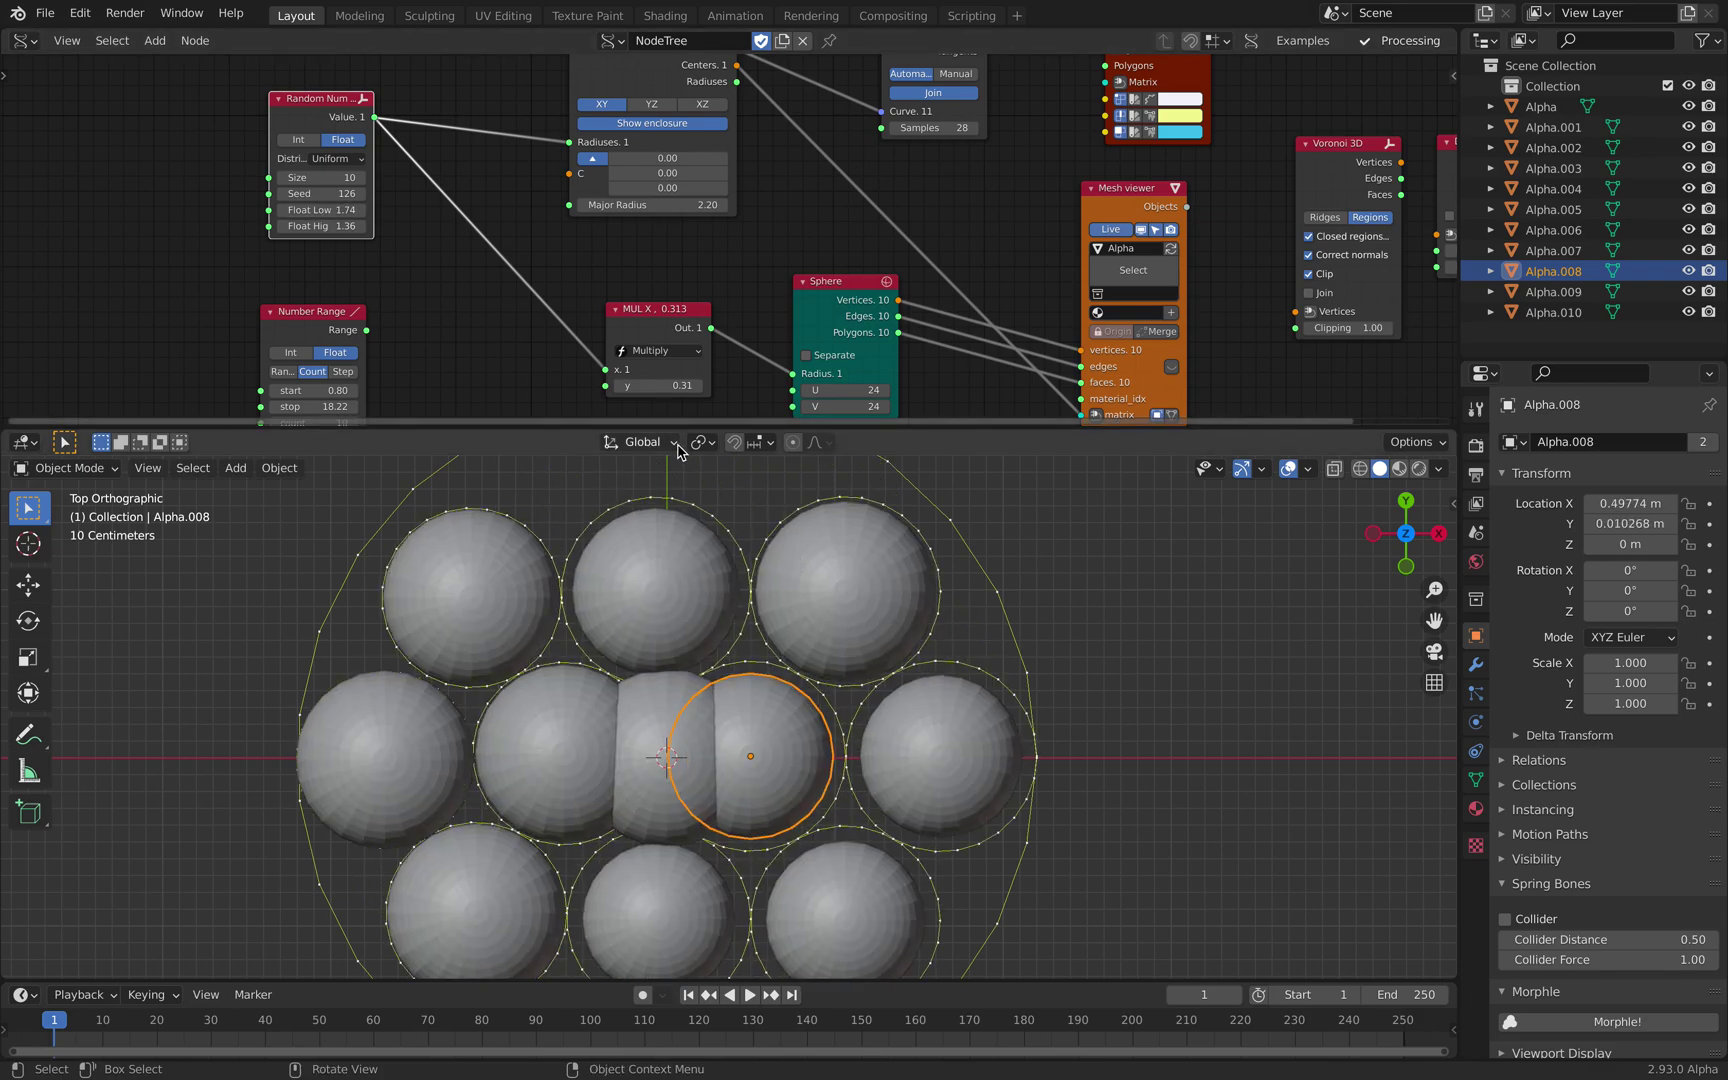
- Reconnect the Number Range to Circlify's Radiuses and the Multiply node's x, and set Multiply's y to 0.037
scroll(552, 312, down, 2)
click(415, 318)
drag(427, 315, 590, 164)
drag(429, 315, 474, 276)
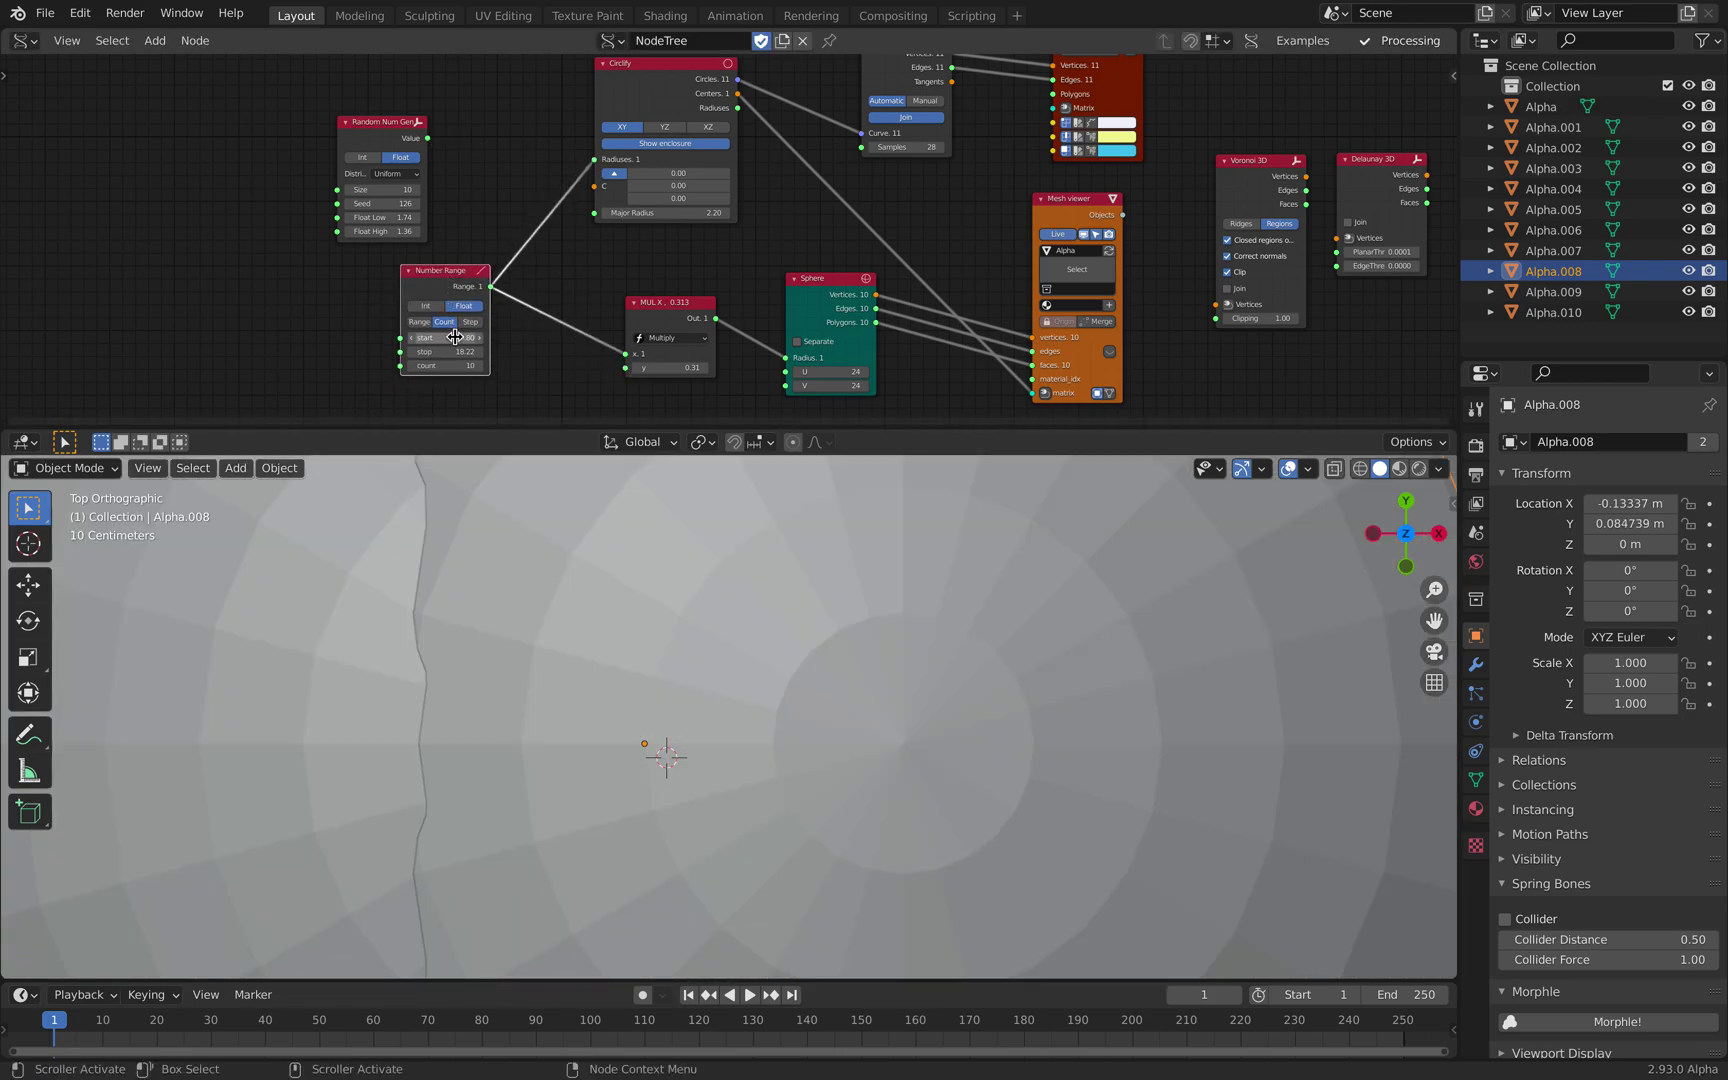
drag(670, 367, 572, 367)
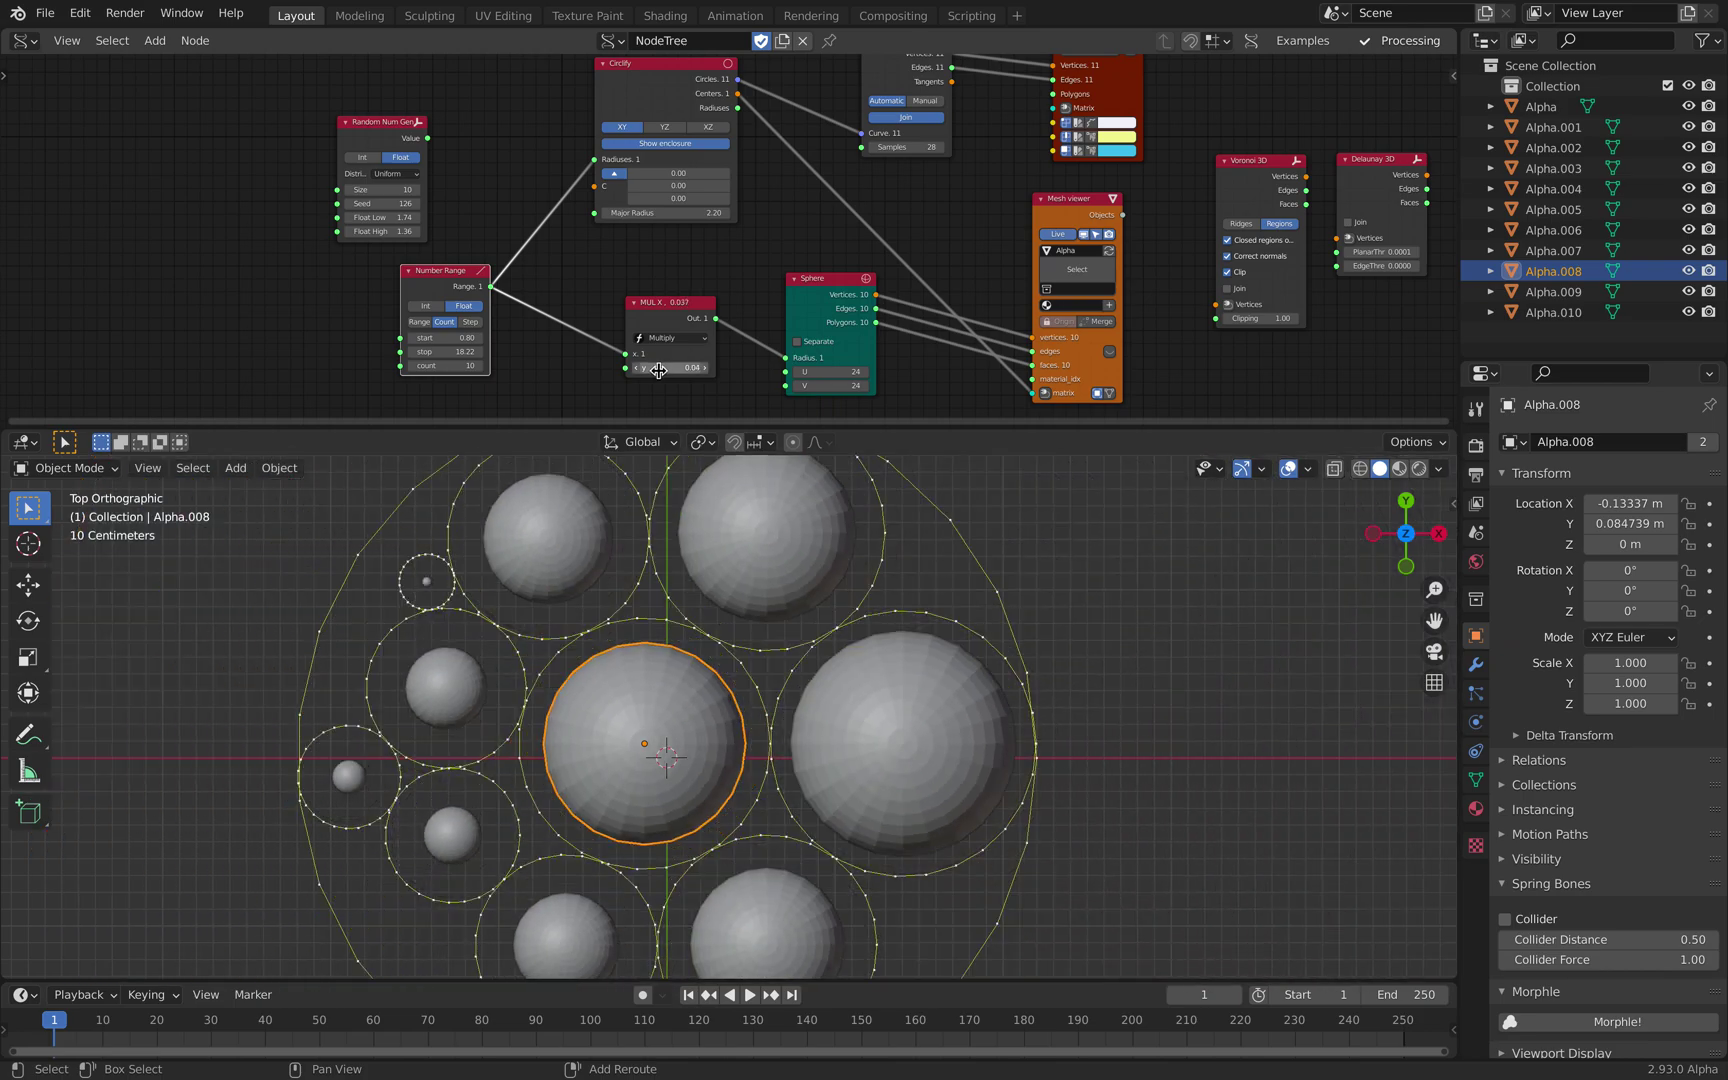
- Reposition the Number Range and Random Num Gen nodes, and space the Voronoi 3D and Delaunay 3D nodes apart
middle_drag(488, 221, 490, 222)
drag(437, 271, 430, 260)
drag(406, 149, 450, 130)
scroll(435, 137, up, 1)
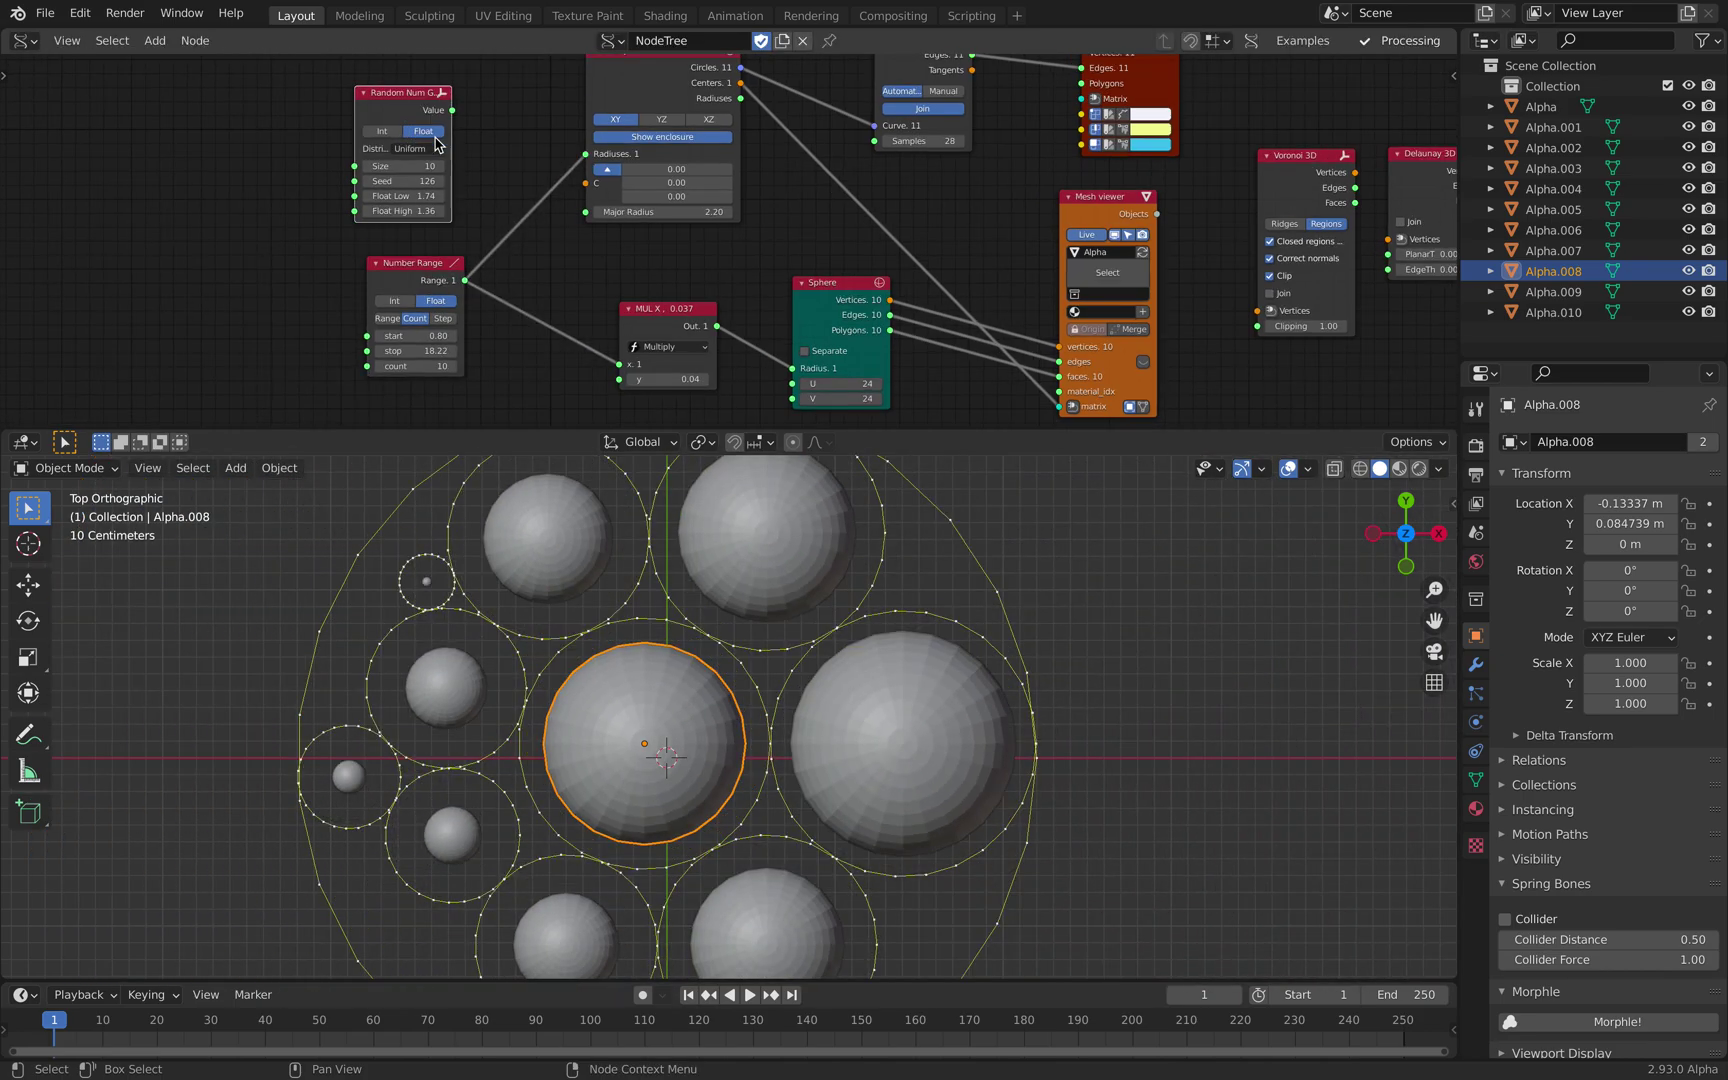
middle_drag(412, 368, 354, 272)
middle_drag(1183, 232, 642, 258)
drag(636, 236, 636, 220)
drag(717, 228, 756, 186)
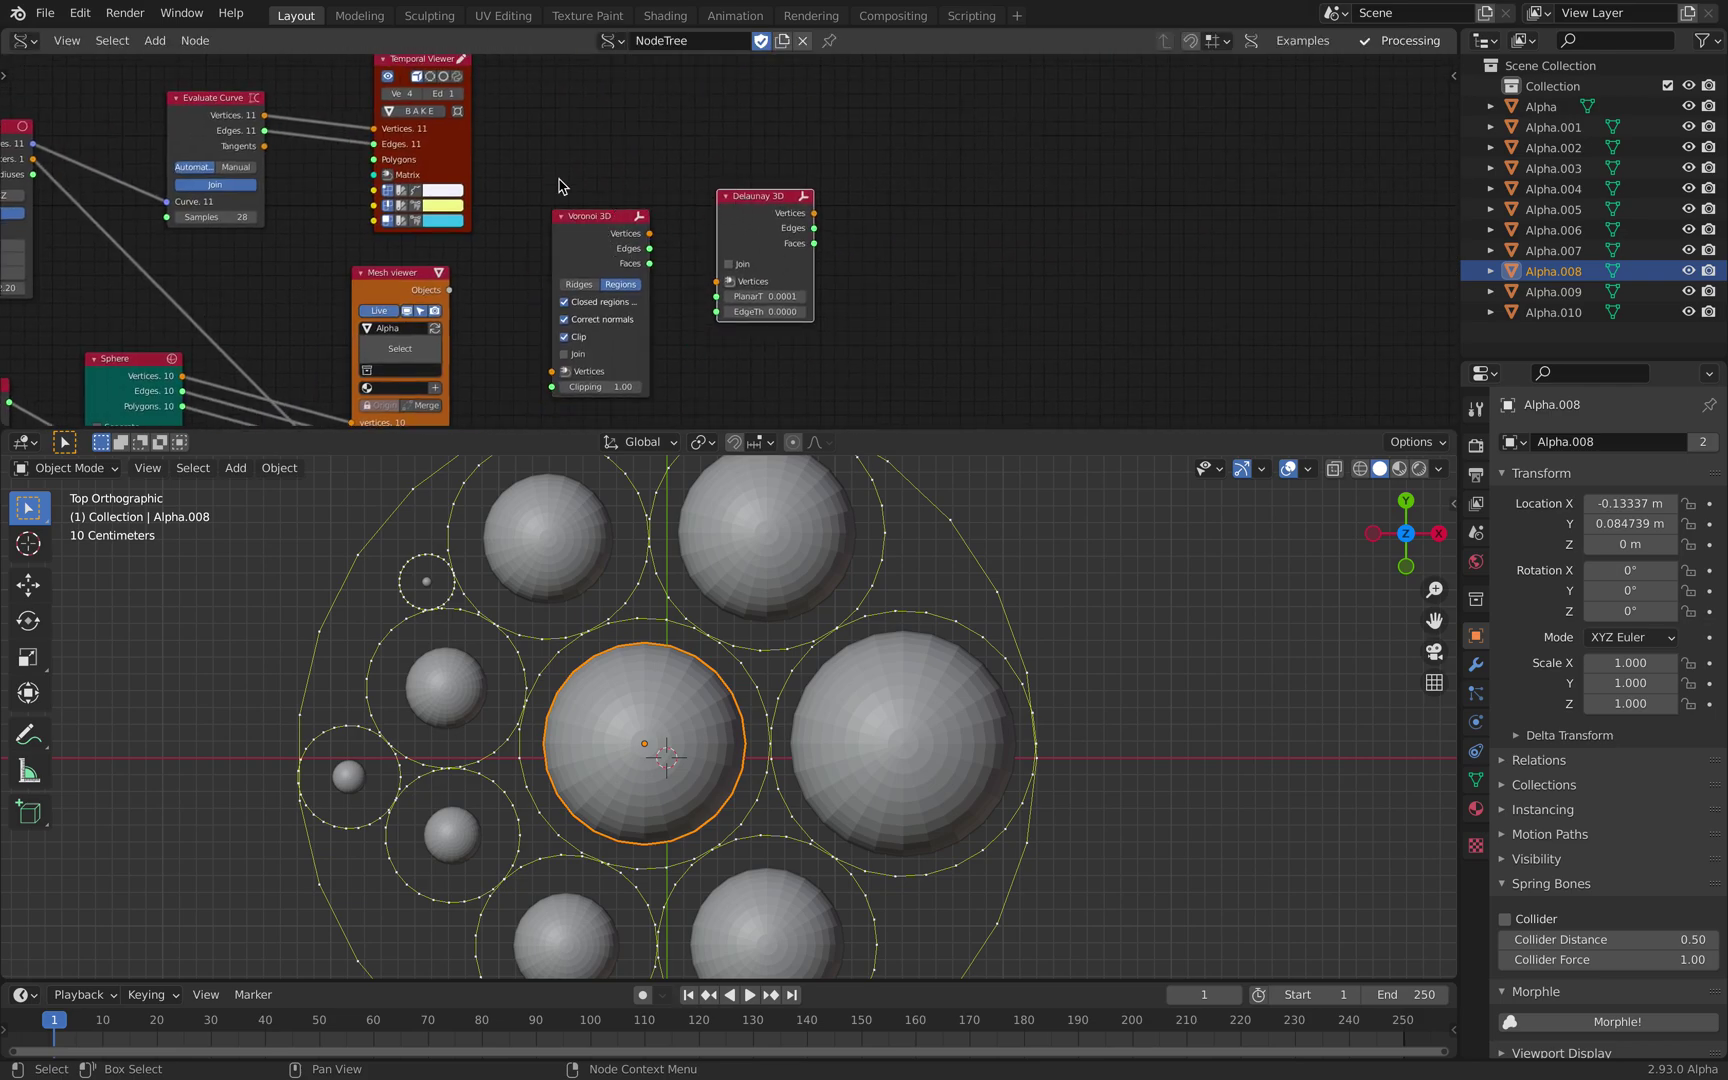
- Start a new General file without saving the current changes and delete all default objects
click(45, 13)
mouse_move(60, 39)
click(278, 42)
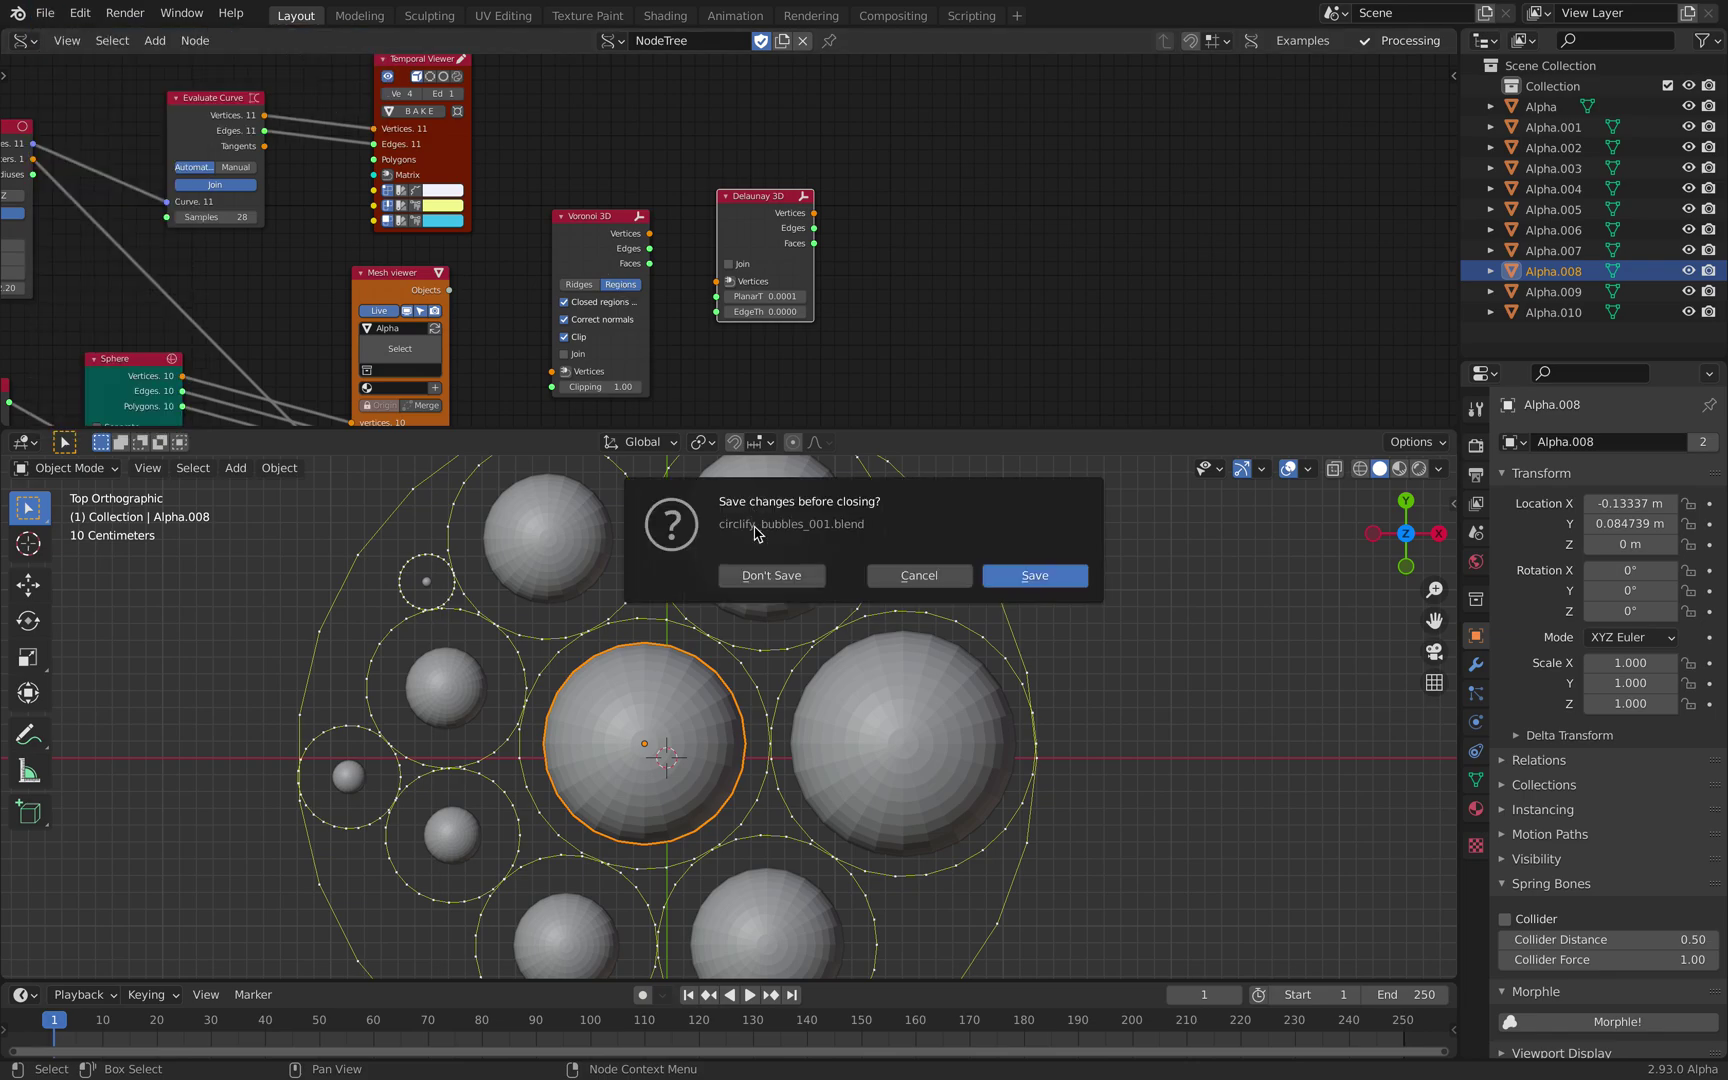
click(775, 577)
key(a)
key(Delete)
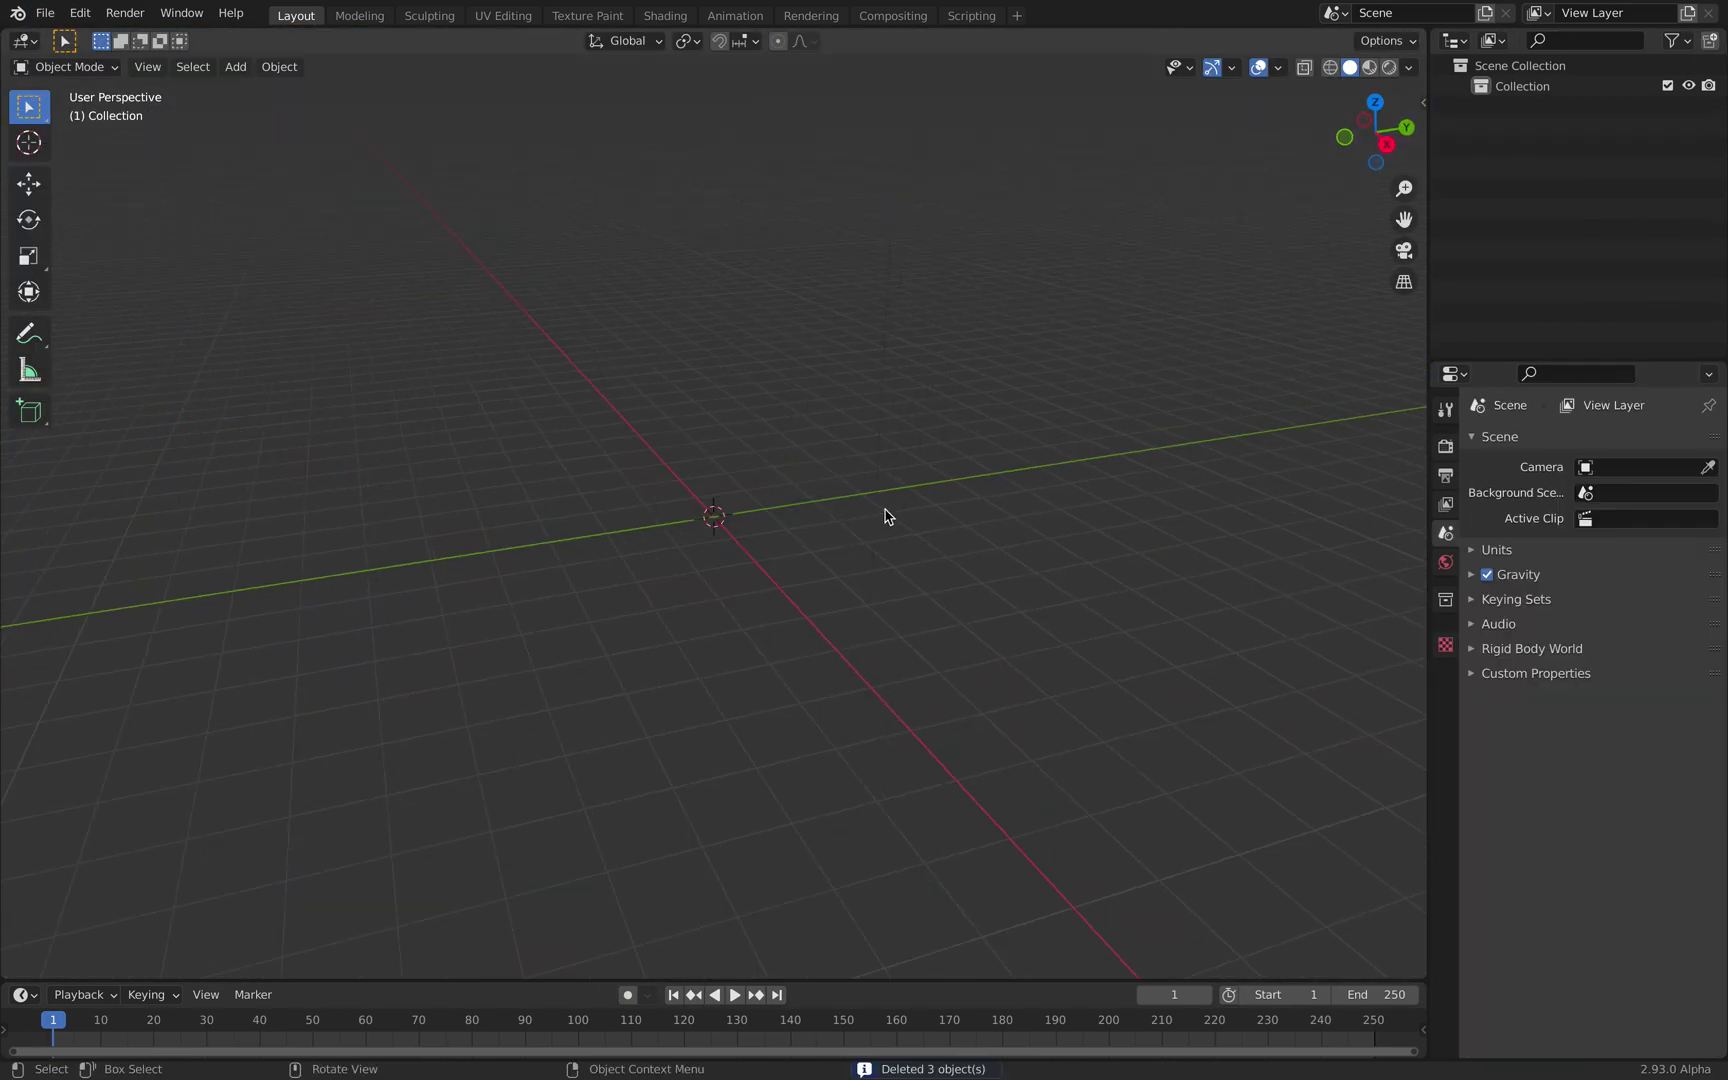
- Split the 3D viewport horizontally, turn the upper area into a Sverchok Nodes editor and create a new node tree
drag(1428, 65, 311, 486)
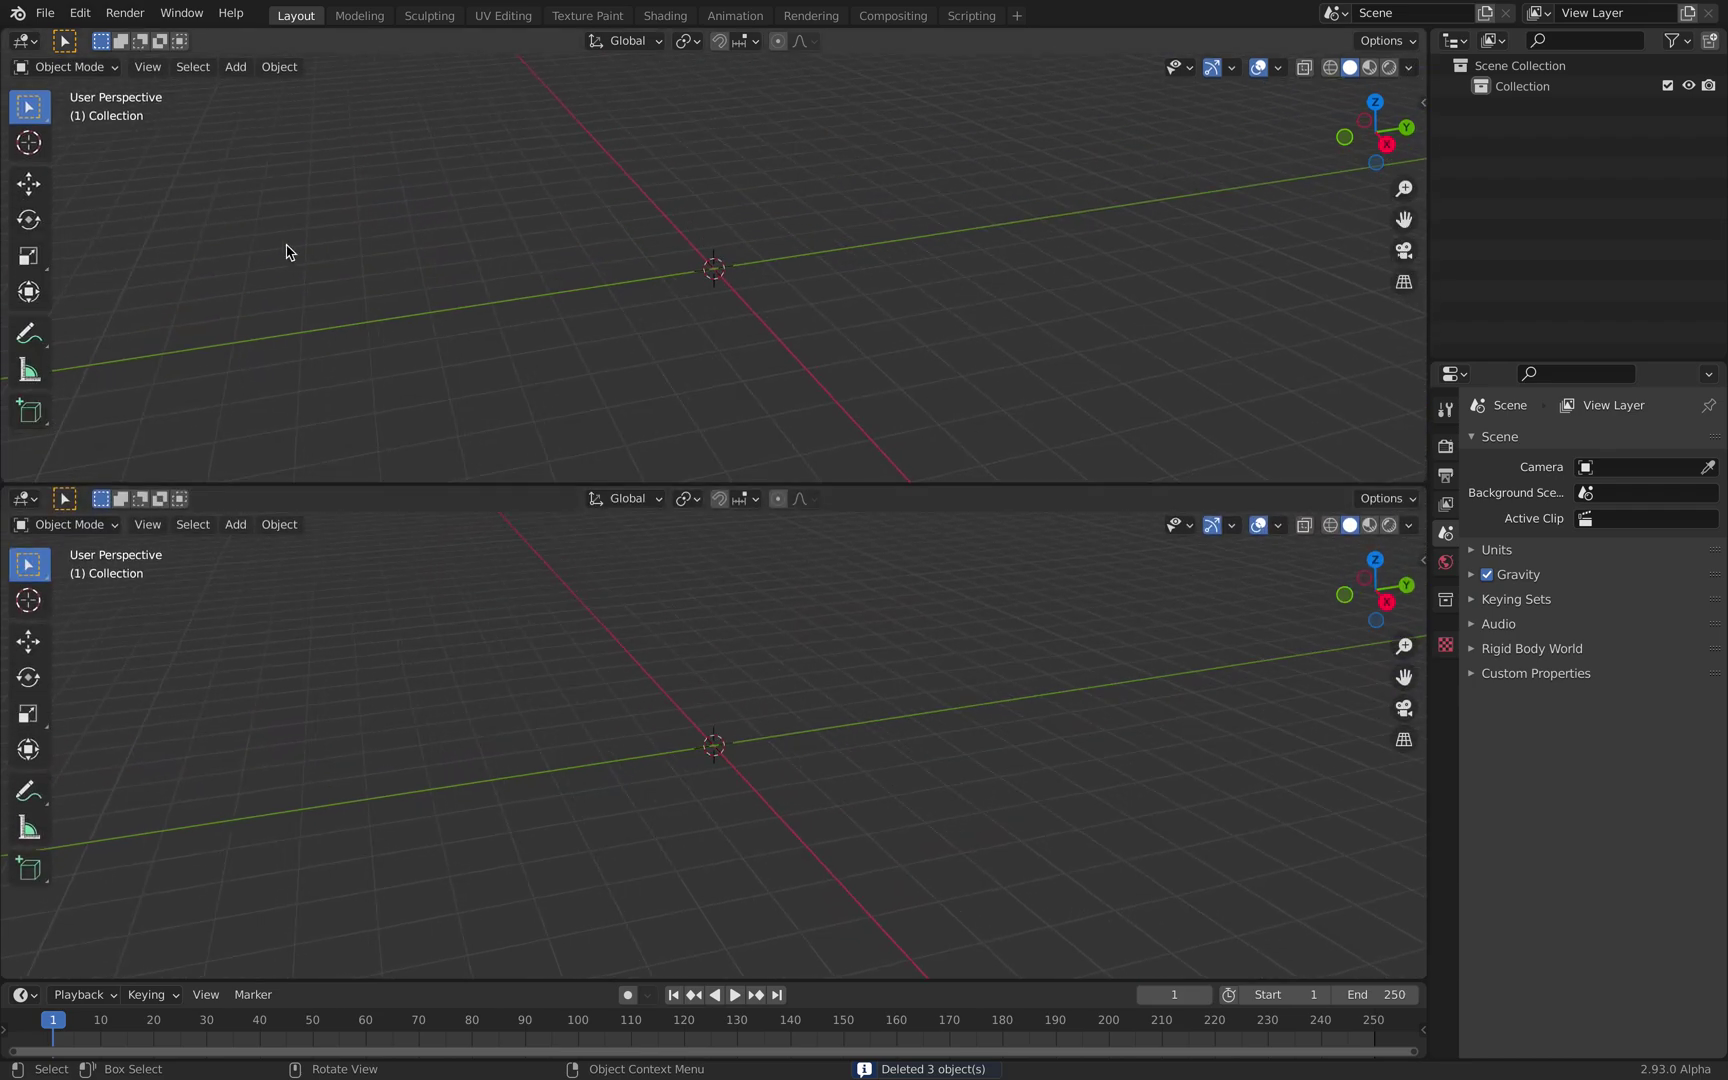
click(25, 40)
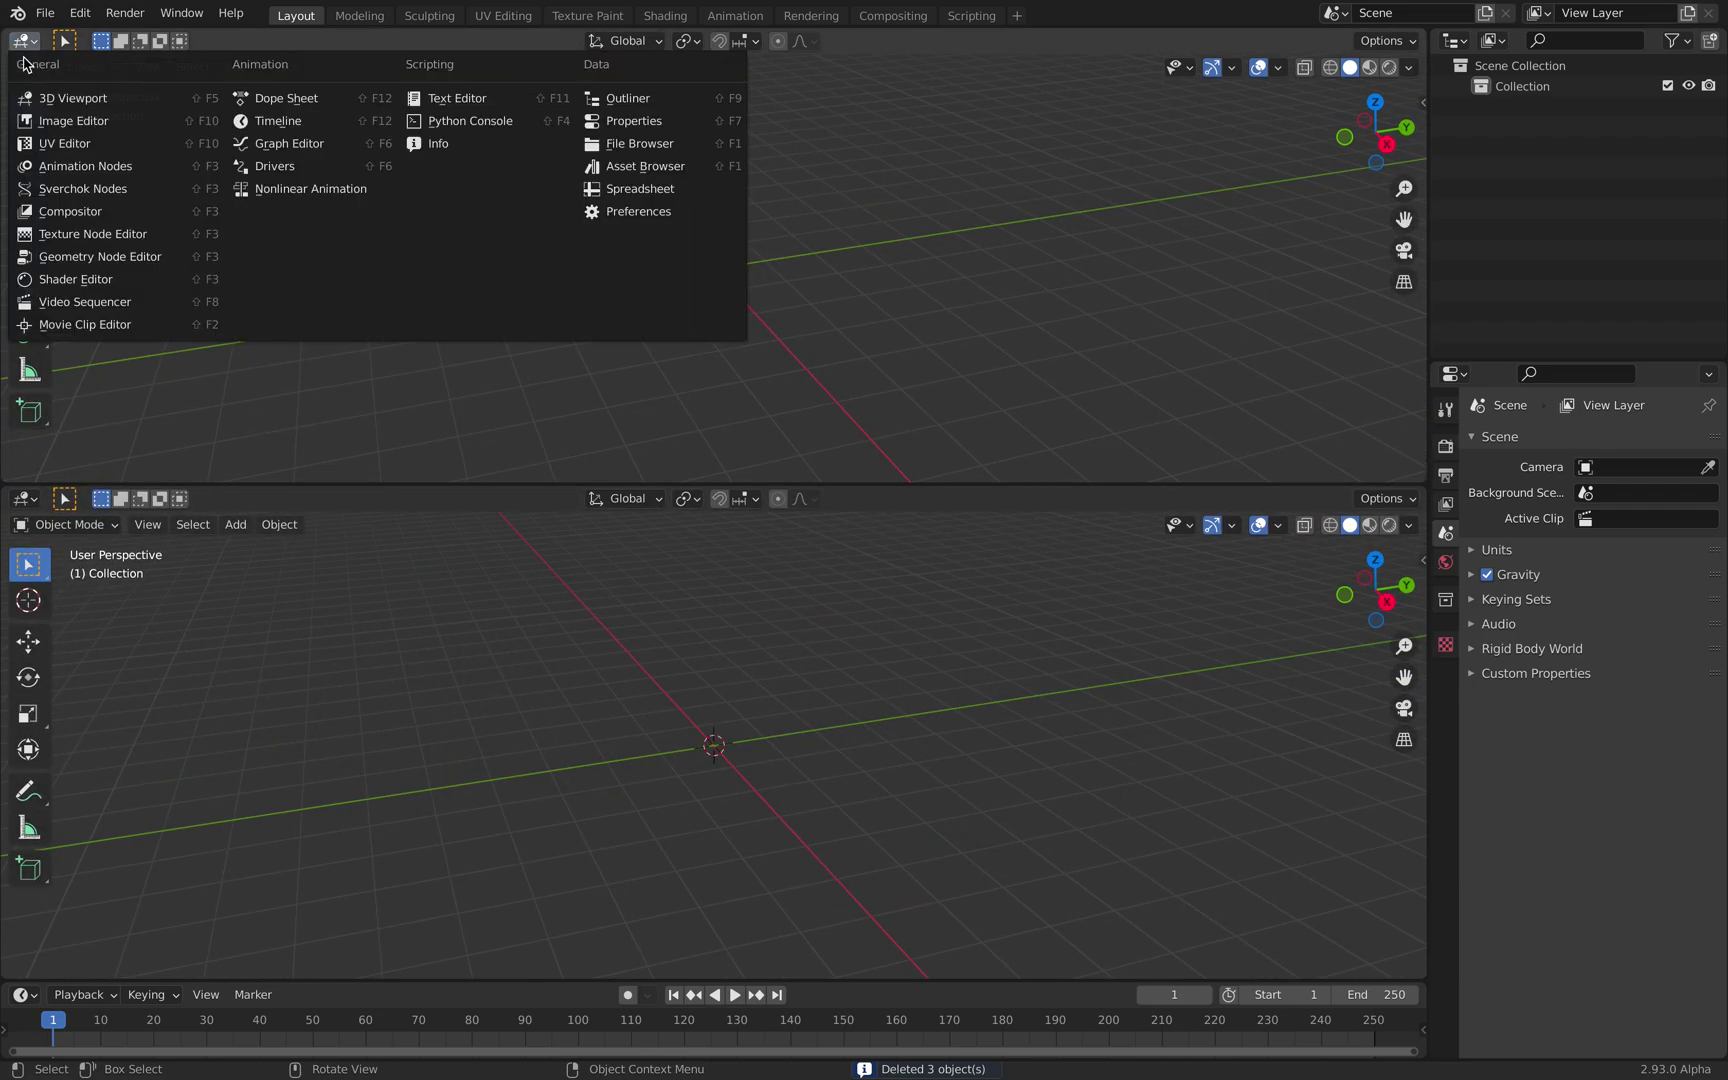
click(60, 190)
click(688, 48)
- Add a Voronoi 3D node to the empty node tree
key(alt+space)
text(voron)
key(Down)
key(Return)
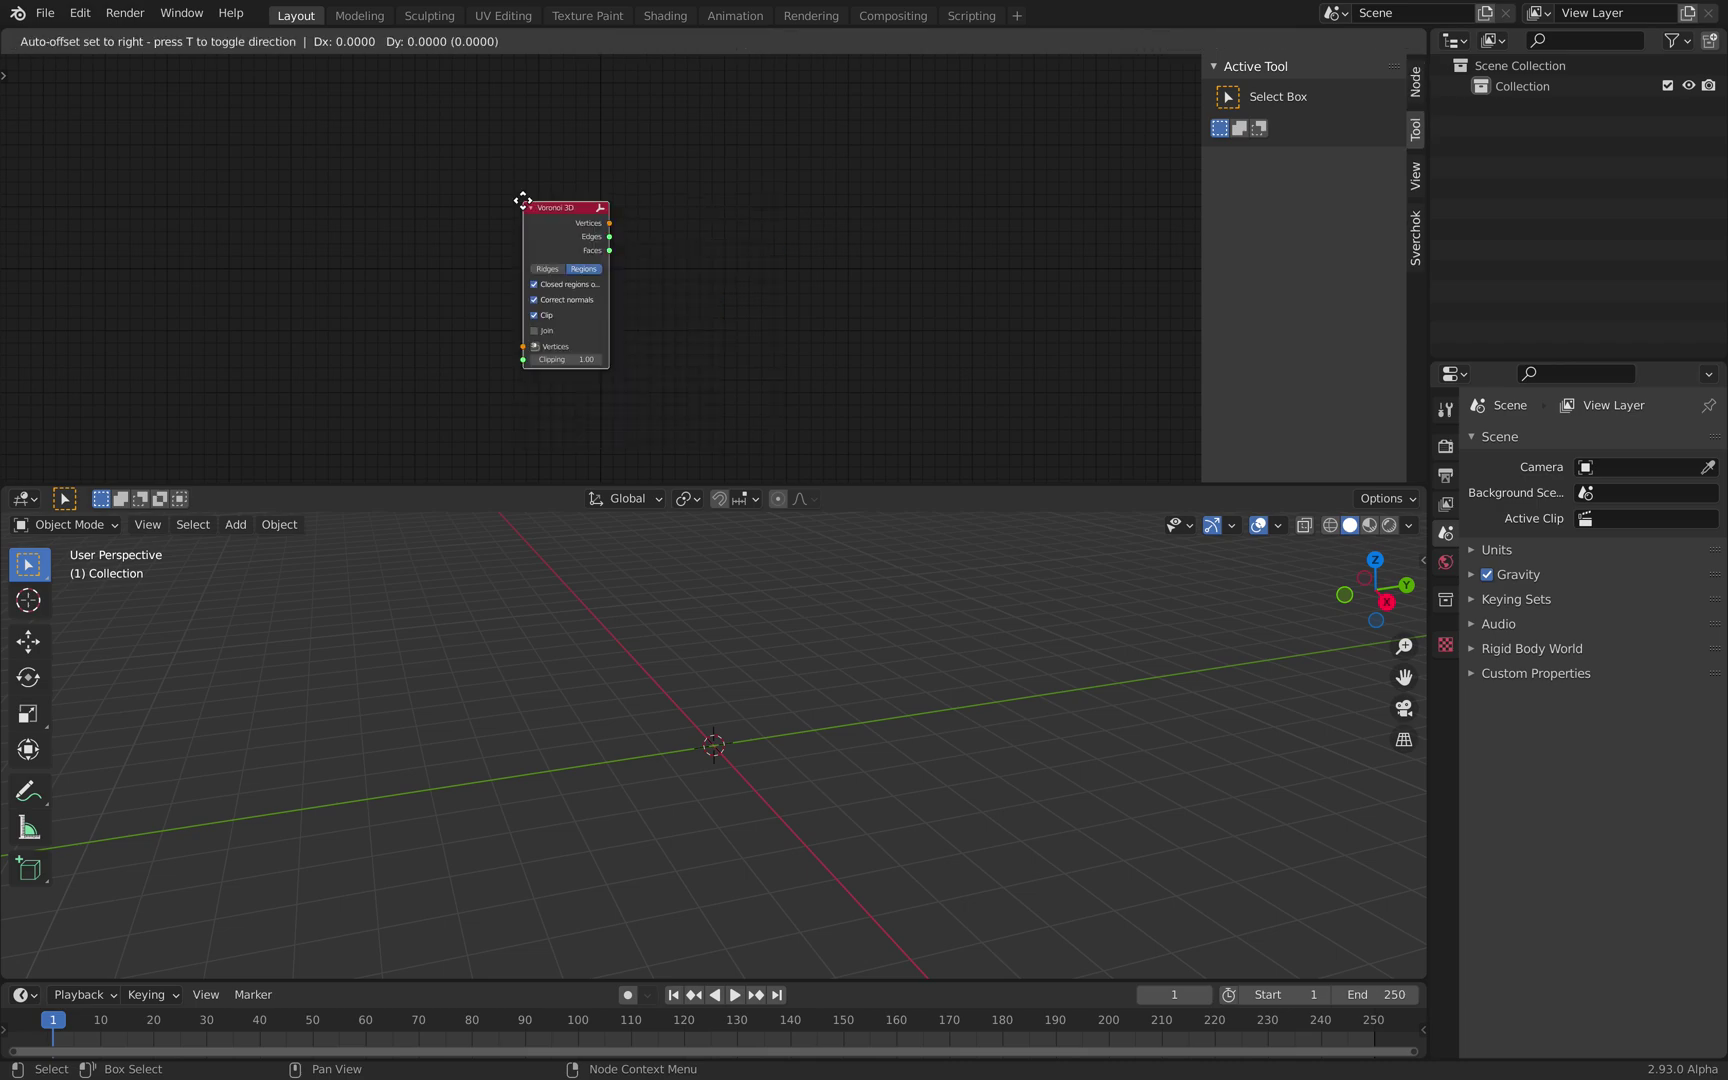
scroll(554, 184, up, 3)
scroll(586, 220, down, 2)
middle_drag(634, 193, 654, 190)
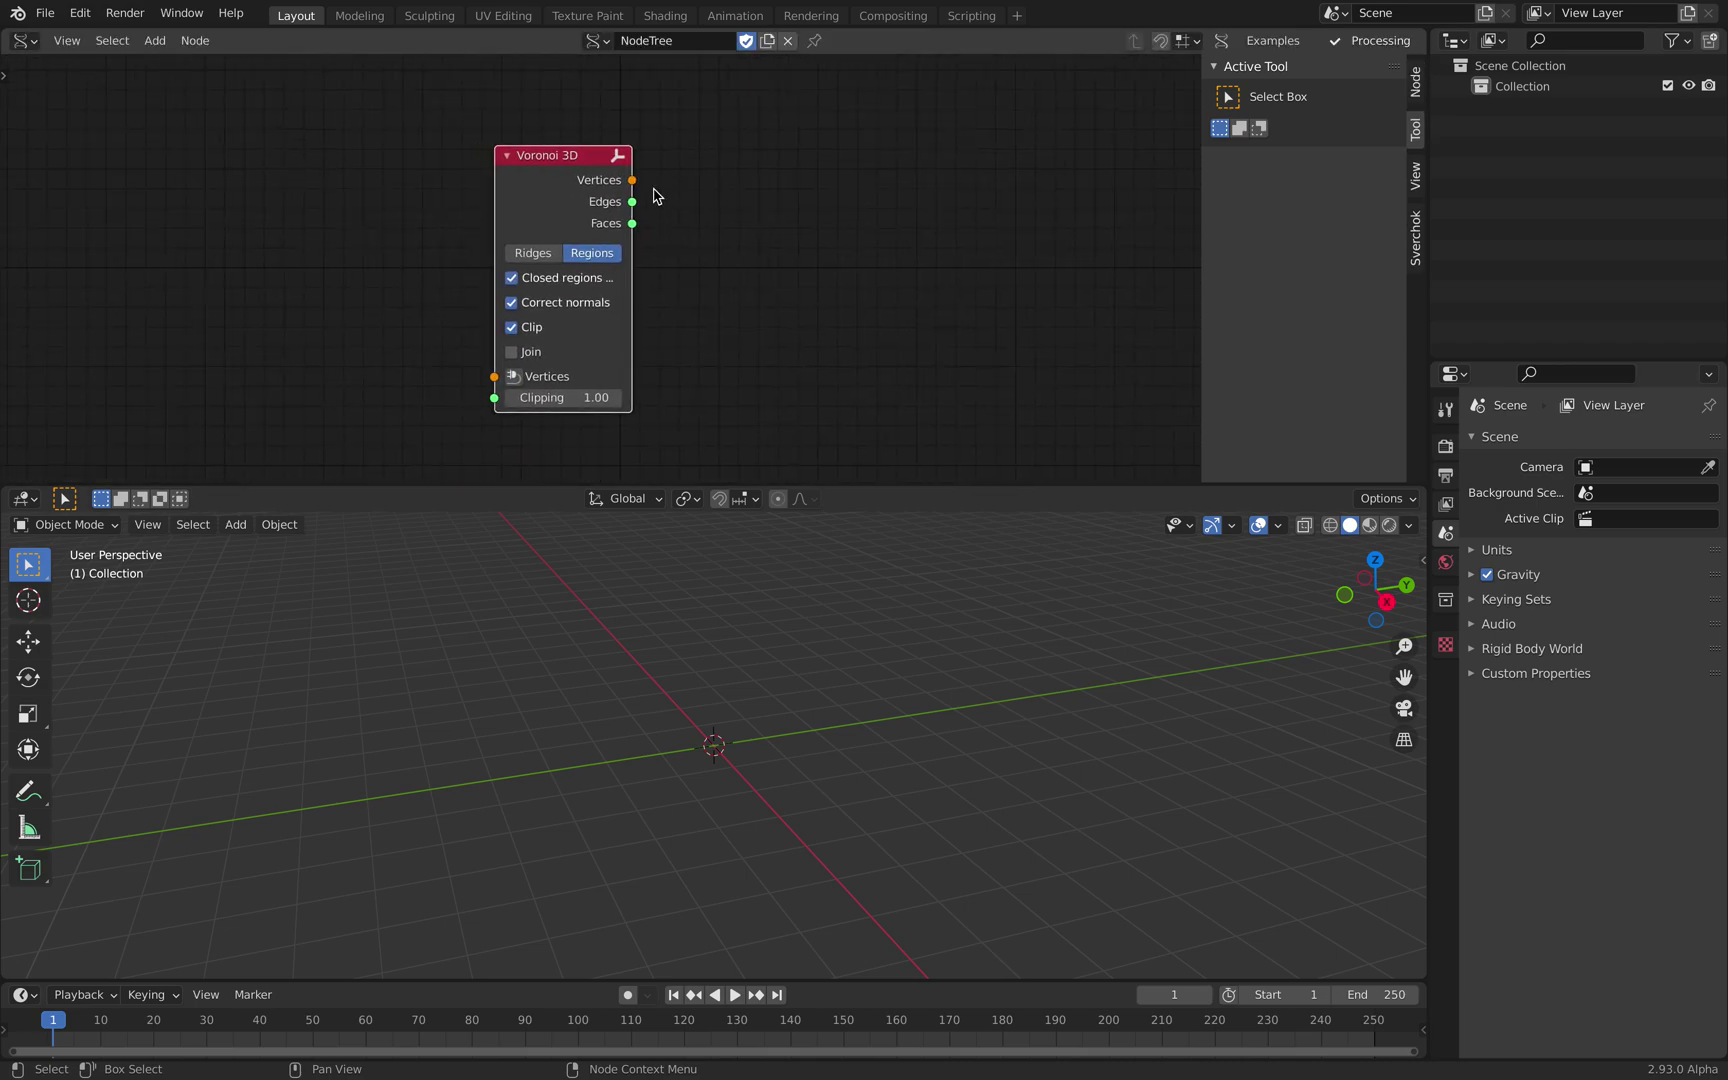
- Look over the Voronoi 3D node's settings in the sidebar and open its online documentation
click(1416, 92)
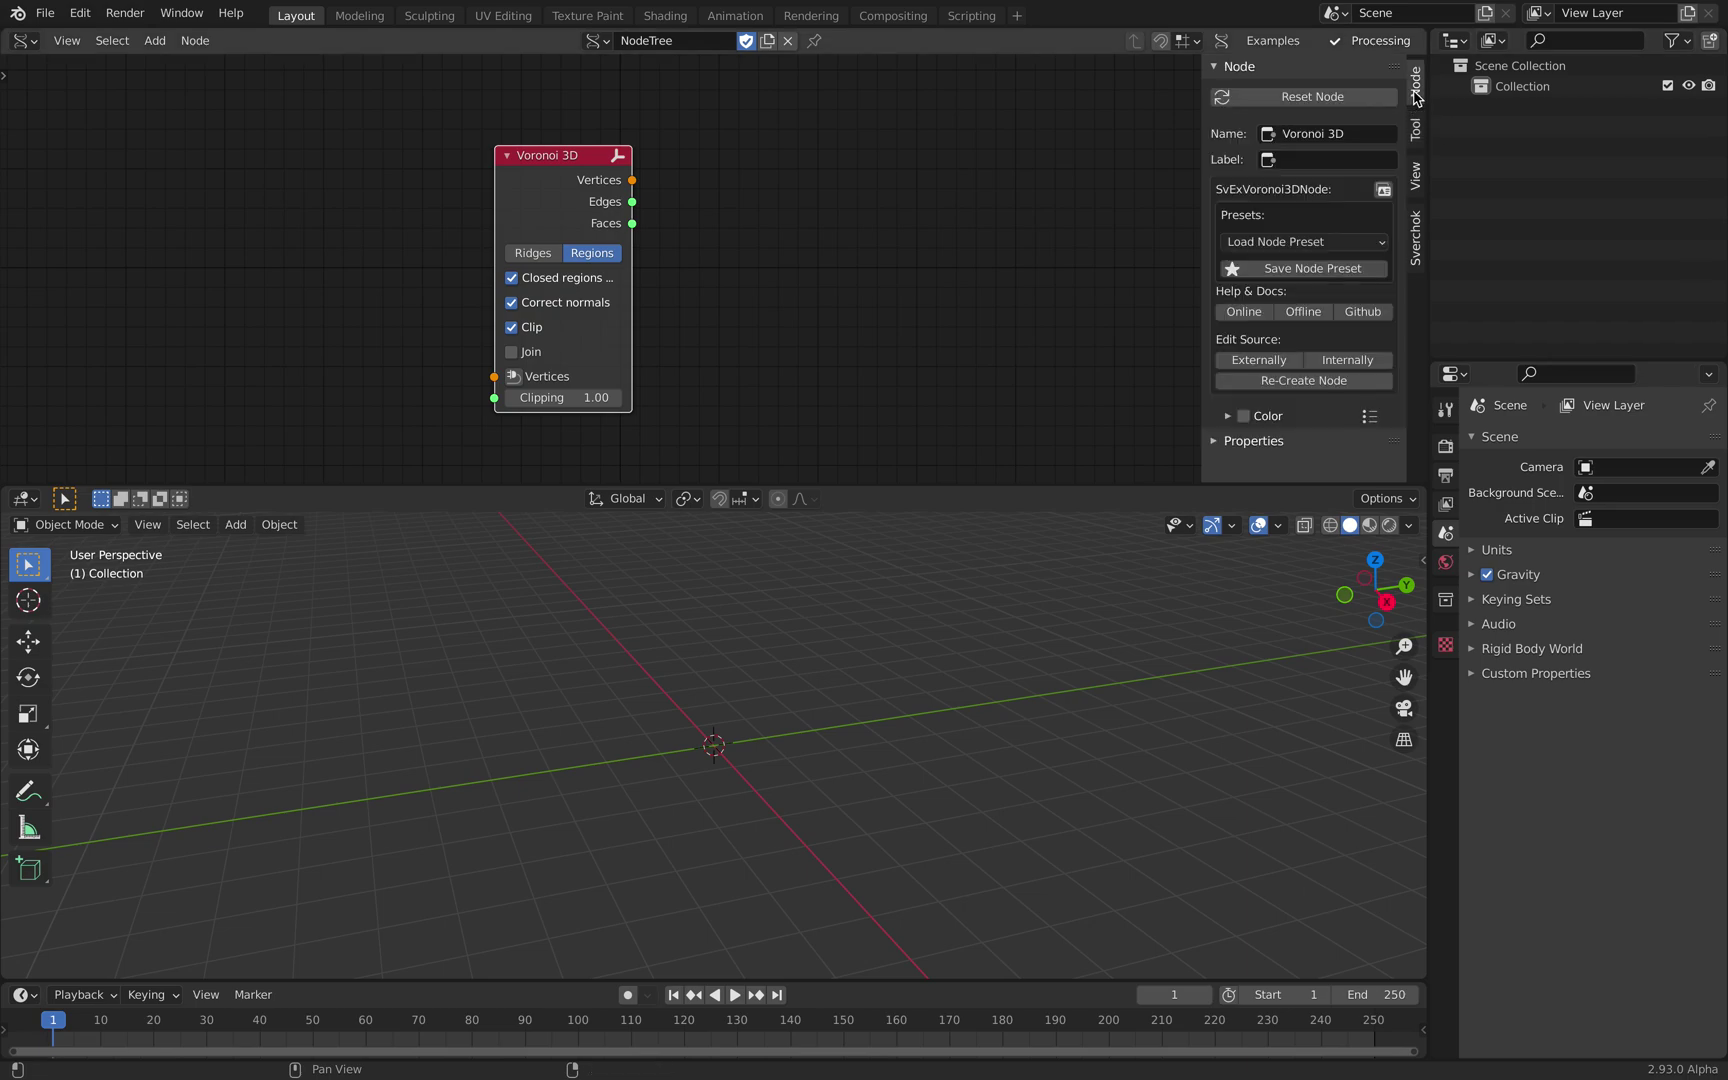
click(1255, 441)
scroll(1262, 410, down, 3)
scroll(1272, 330, up, 3)
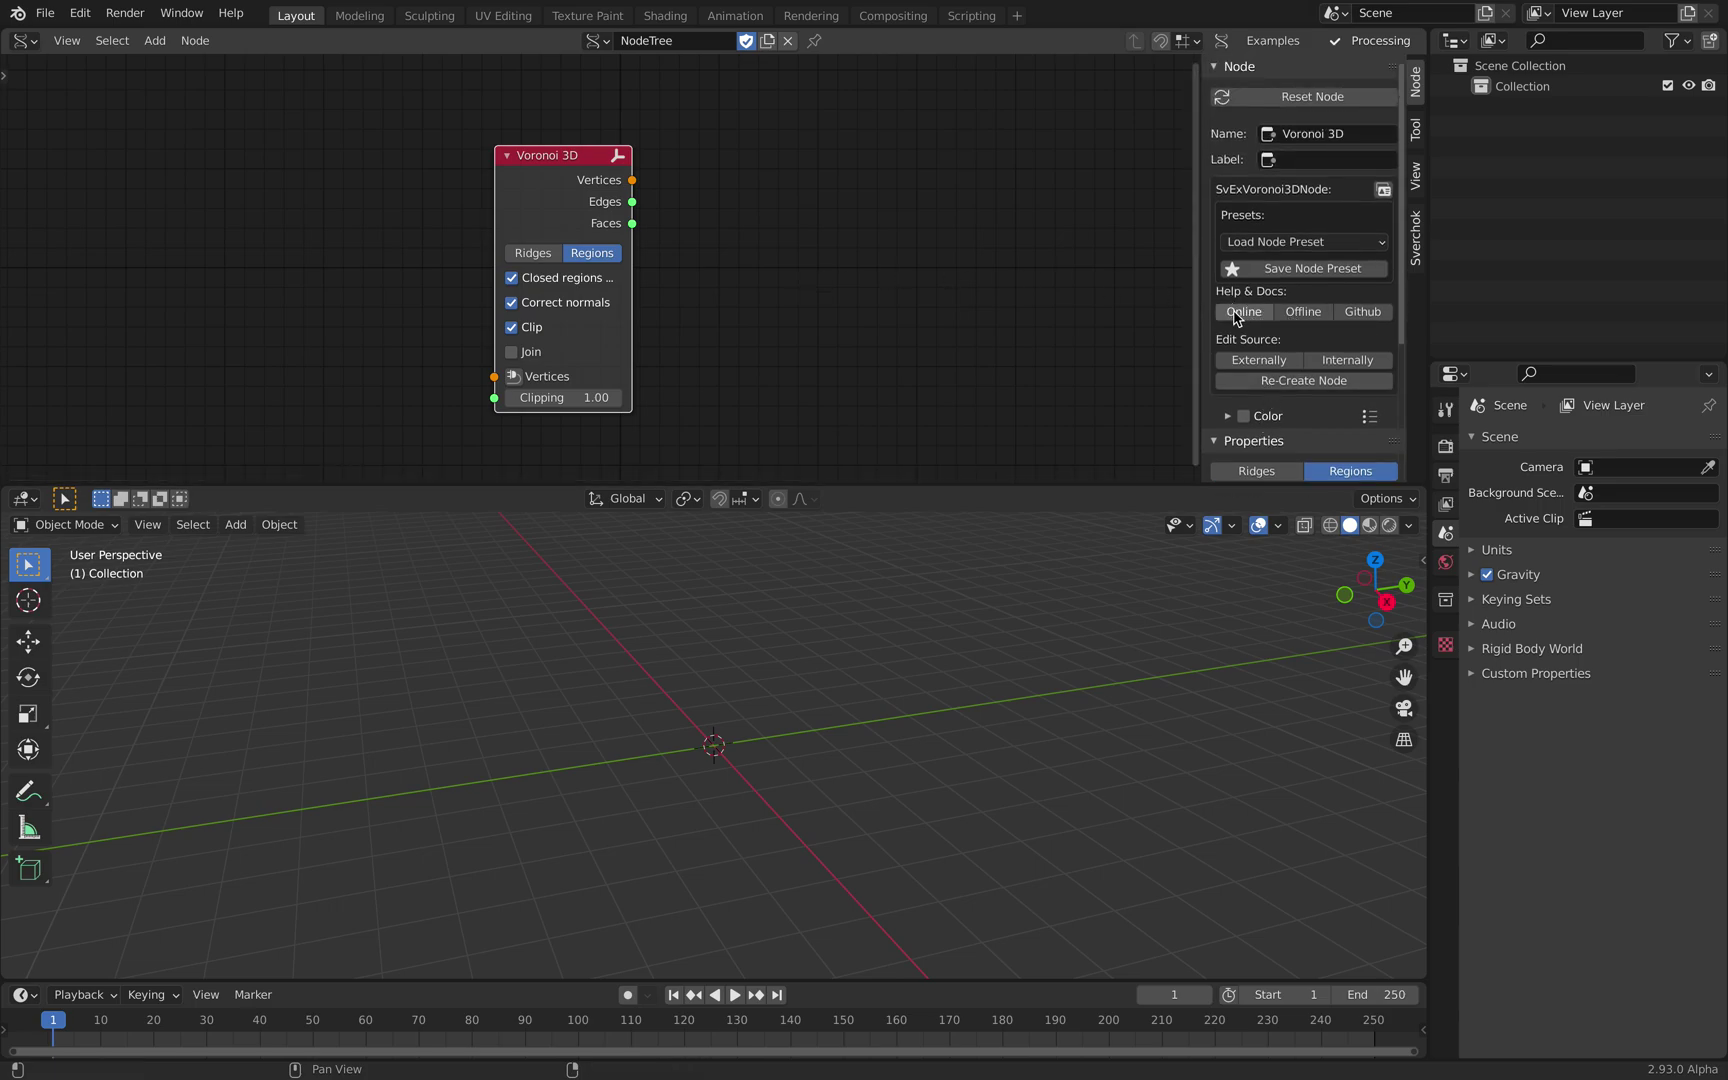
click(1246, 312)
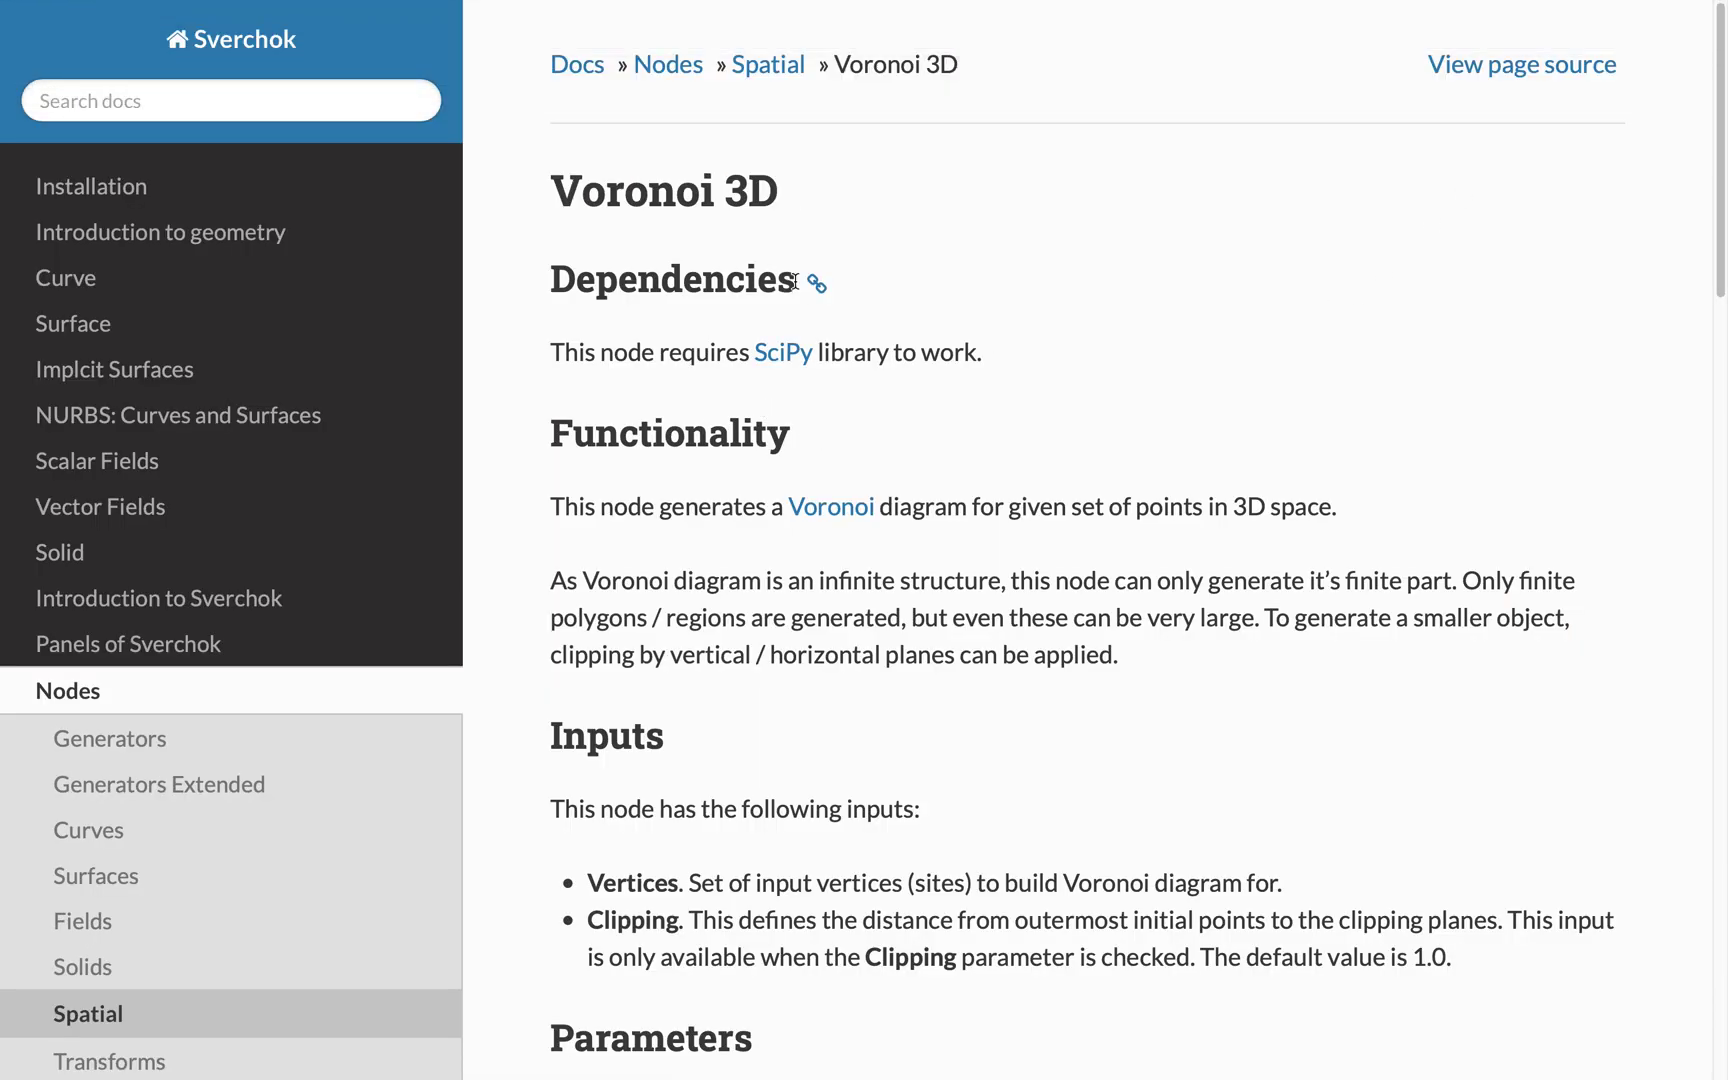
- Read the Voronoi 3D documentation page down to the example of usage and check which nodes it connects
scroll(996, 508, down, 7)
scroll(996, 512, down, 10)
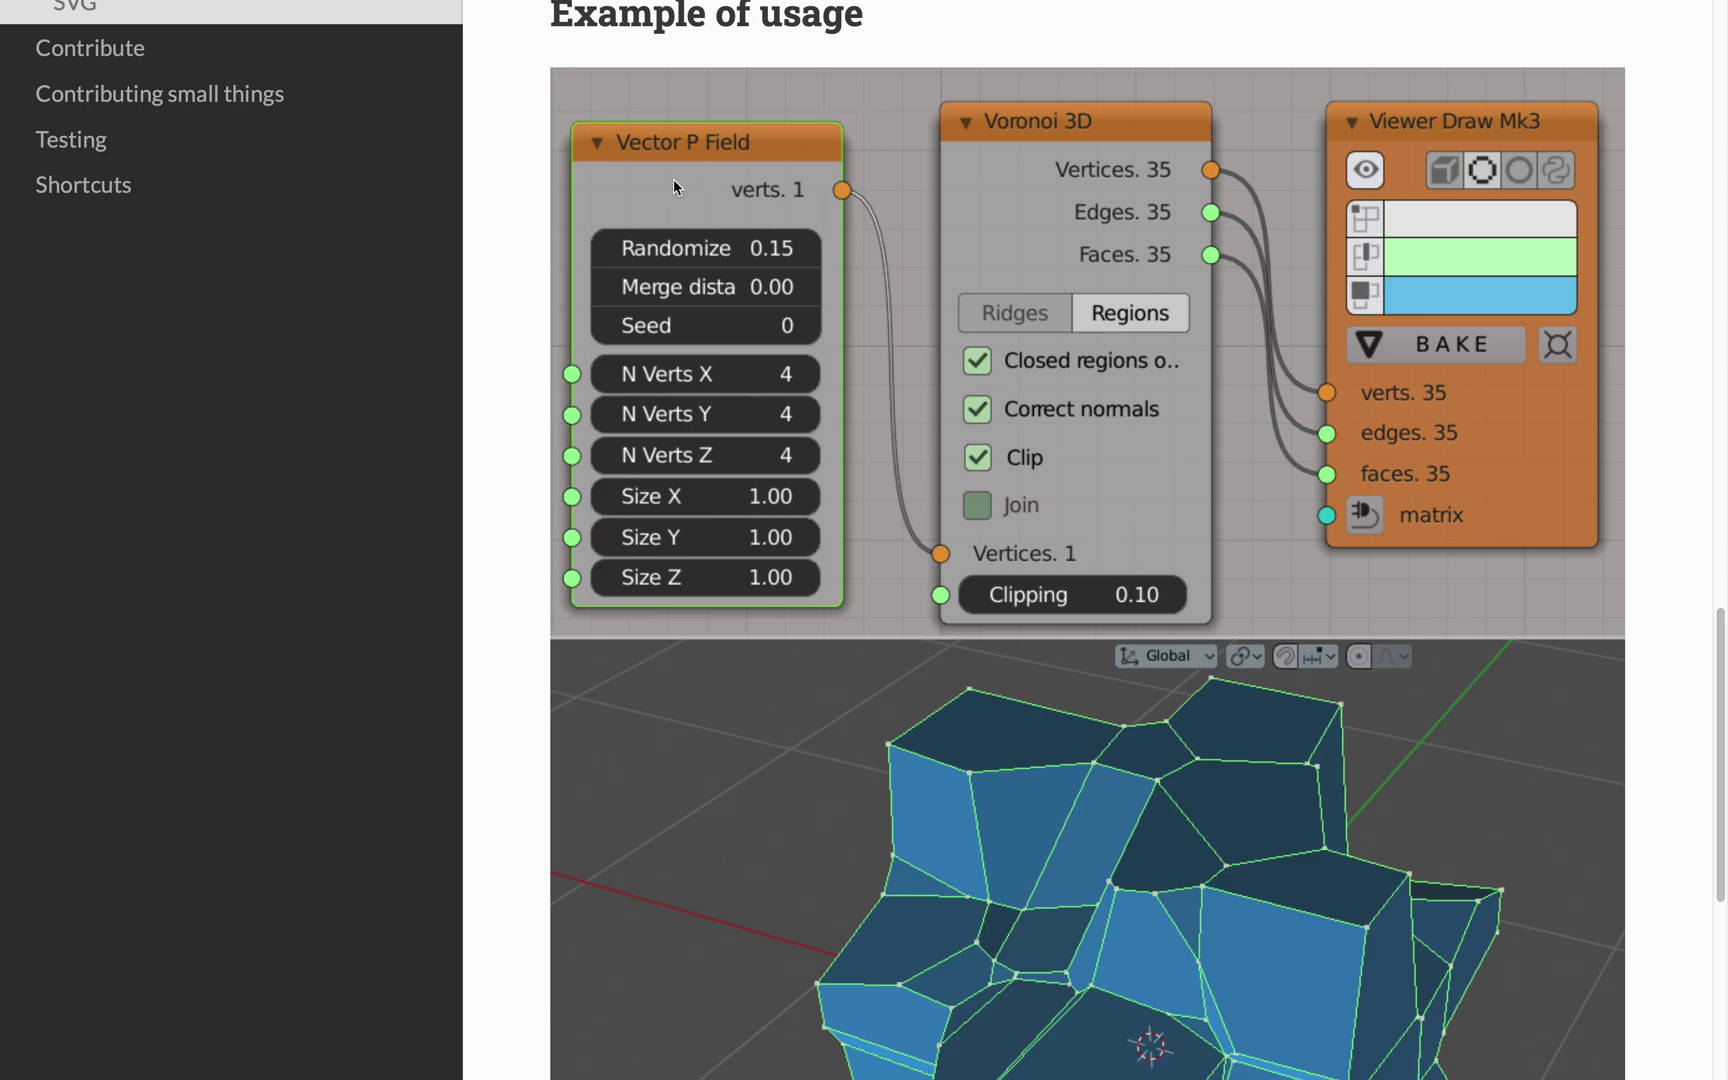
scroll(969, 269, down, 3)
scroll(976, 286, up, 4)
- Switch back to Blender and add a Vector P Field node ahead of the Voronoi 3D node
key(ctrl+Left)
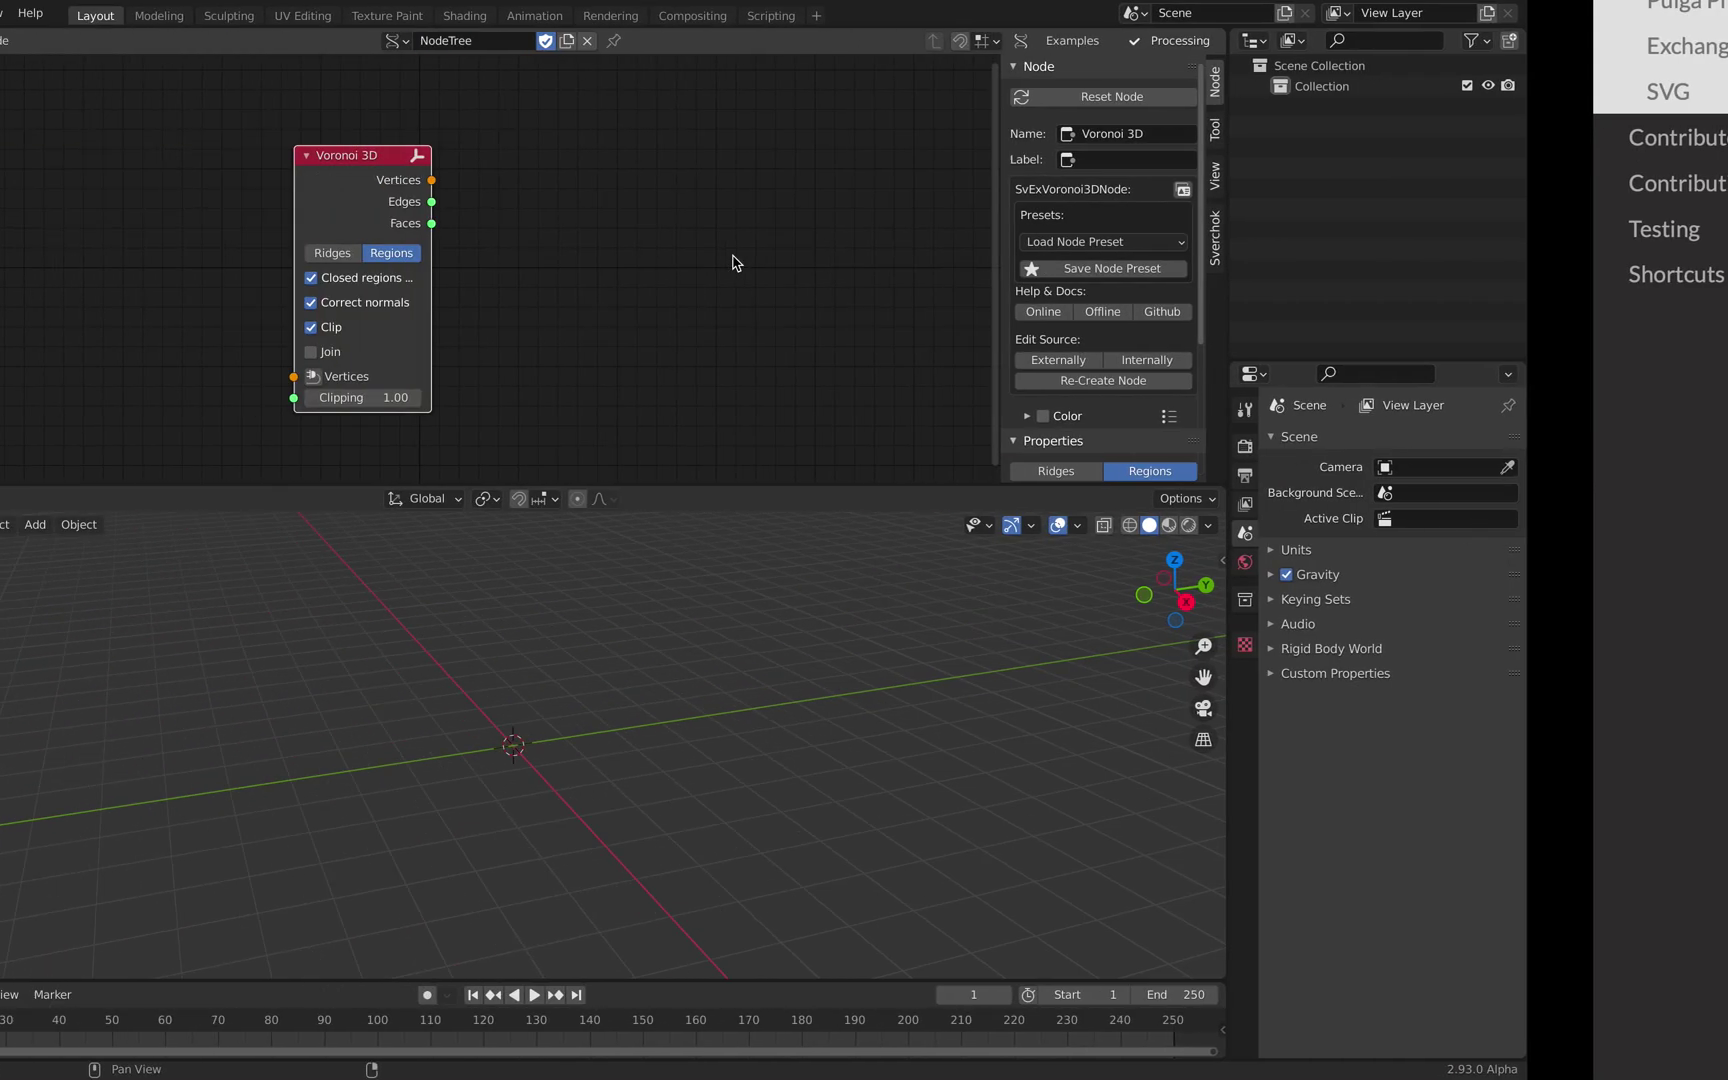
key(alt+space)
text(v)
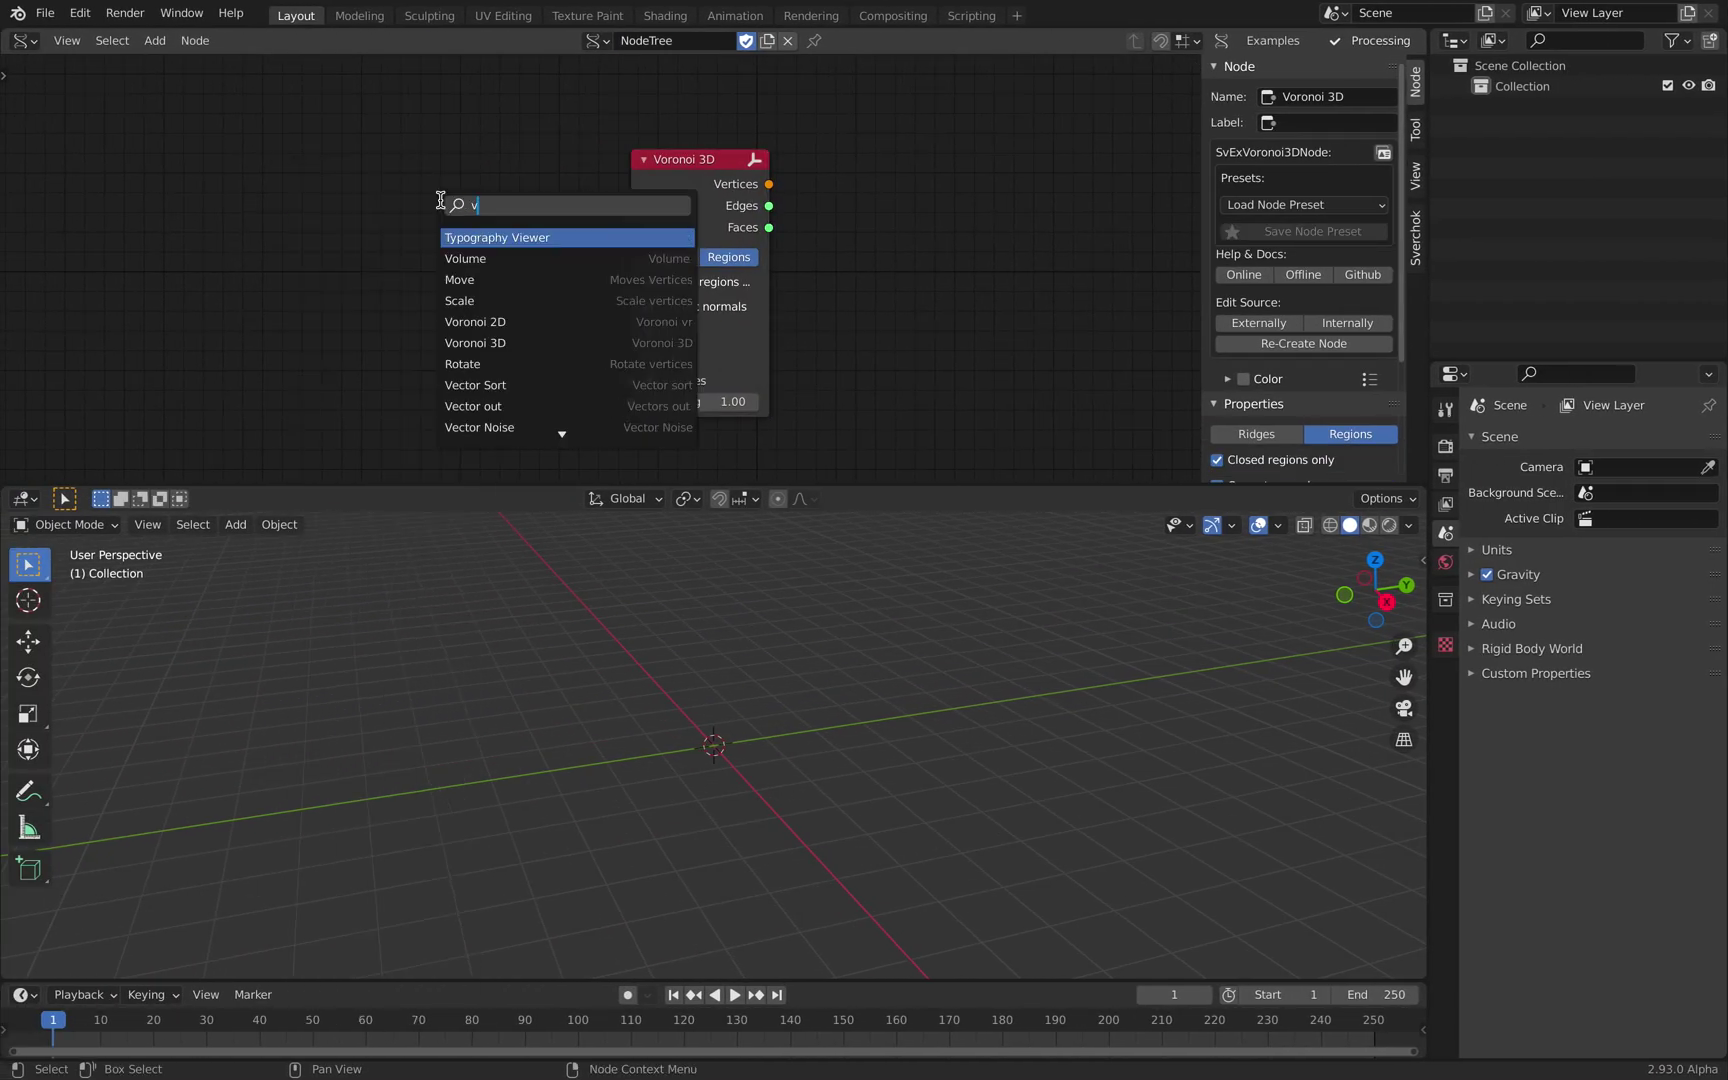
text(ecot)
text(or p)
key(Return)
click(379, 178)
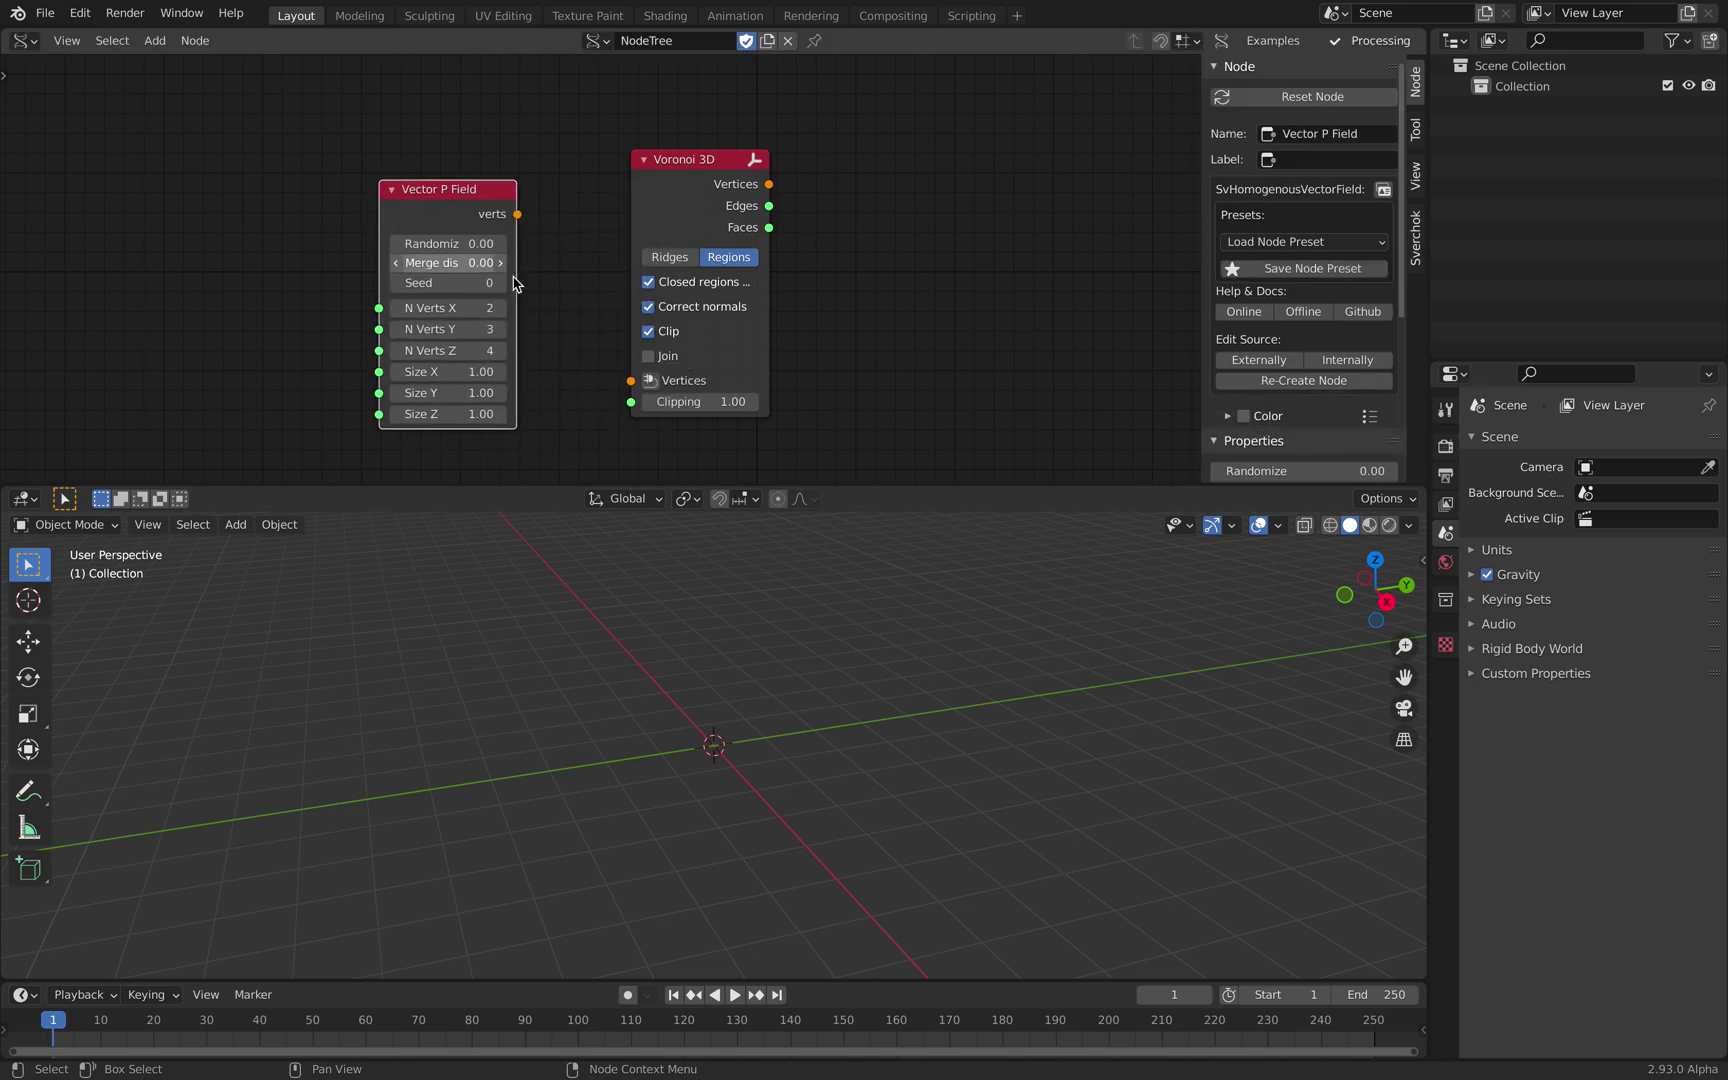
- Add a Mesh viewer node after the Voronoi 3D node
key(shift+a)
text(mesh)
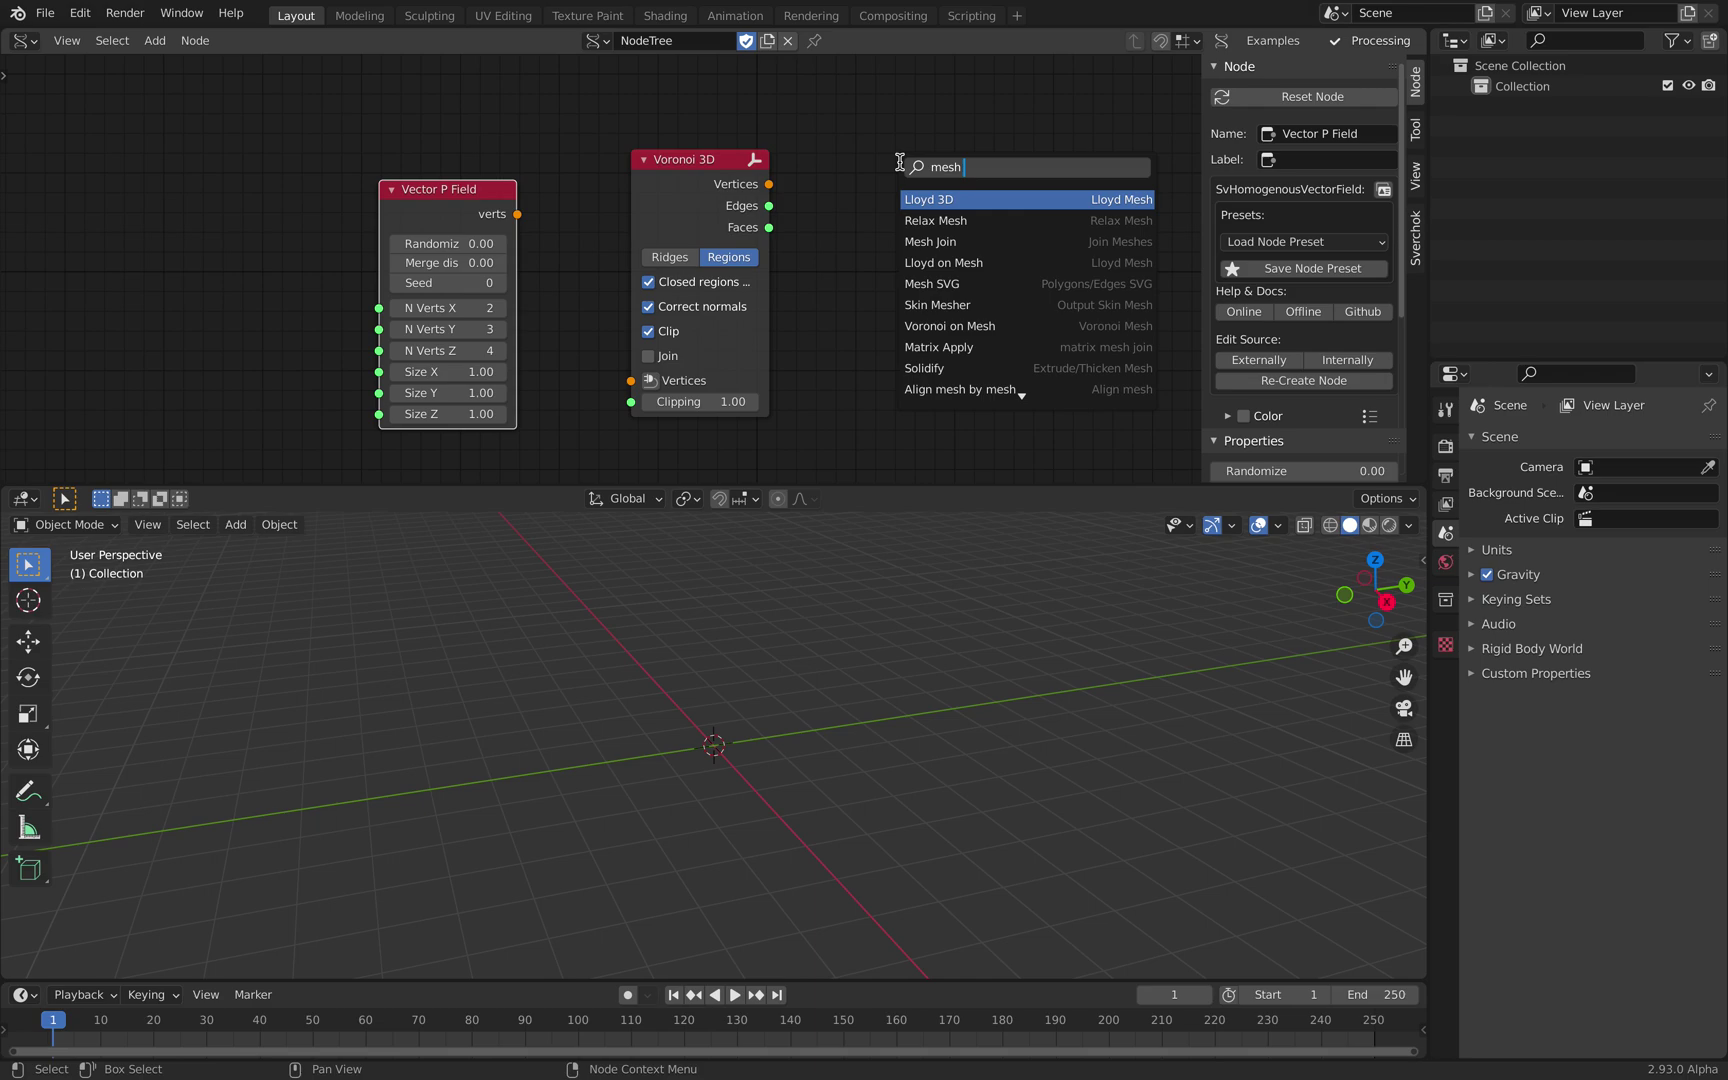
text( view)
key(Return)
click(836, 177)
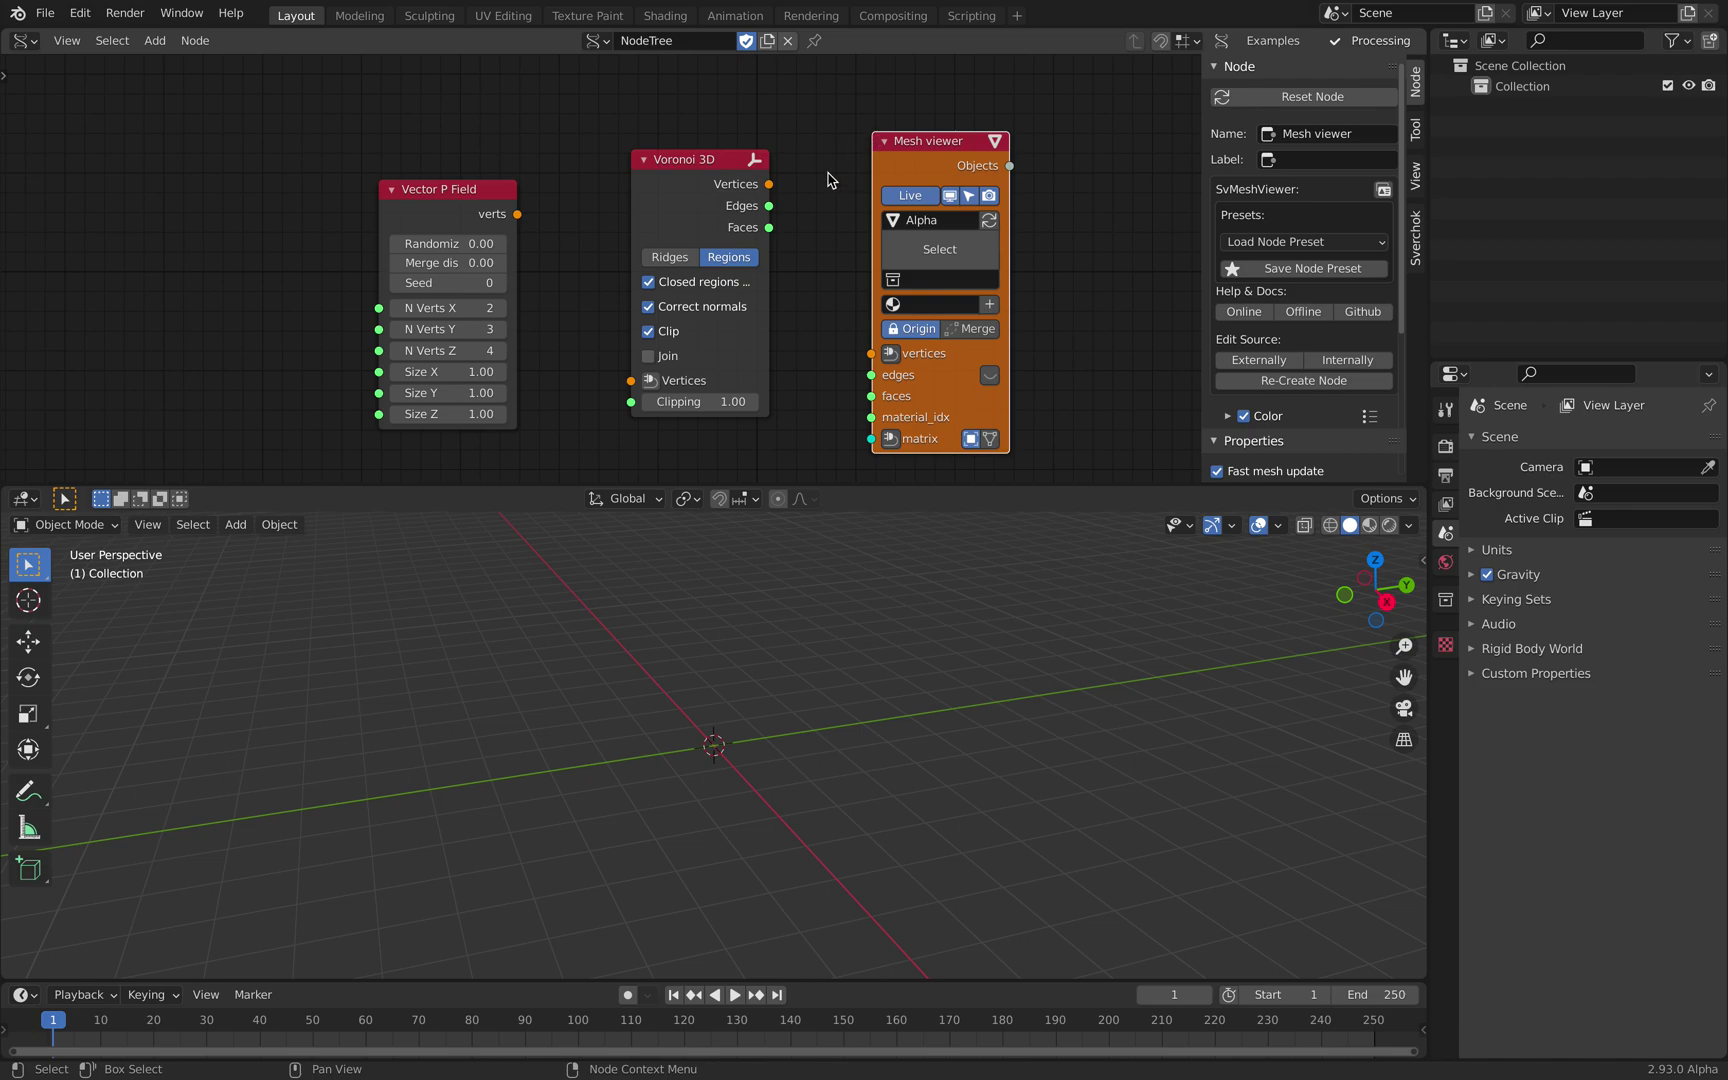
- Connect Vector P Field's verts to Voronoi 3D's Vertices, and Voronoi 3D's Vertices and Faces outputs to the Mesh viewer
scroll(836, 177, down, 1)
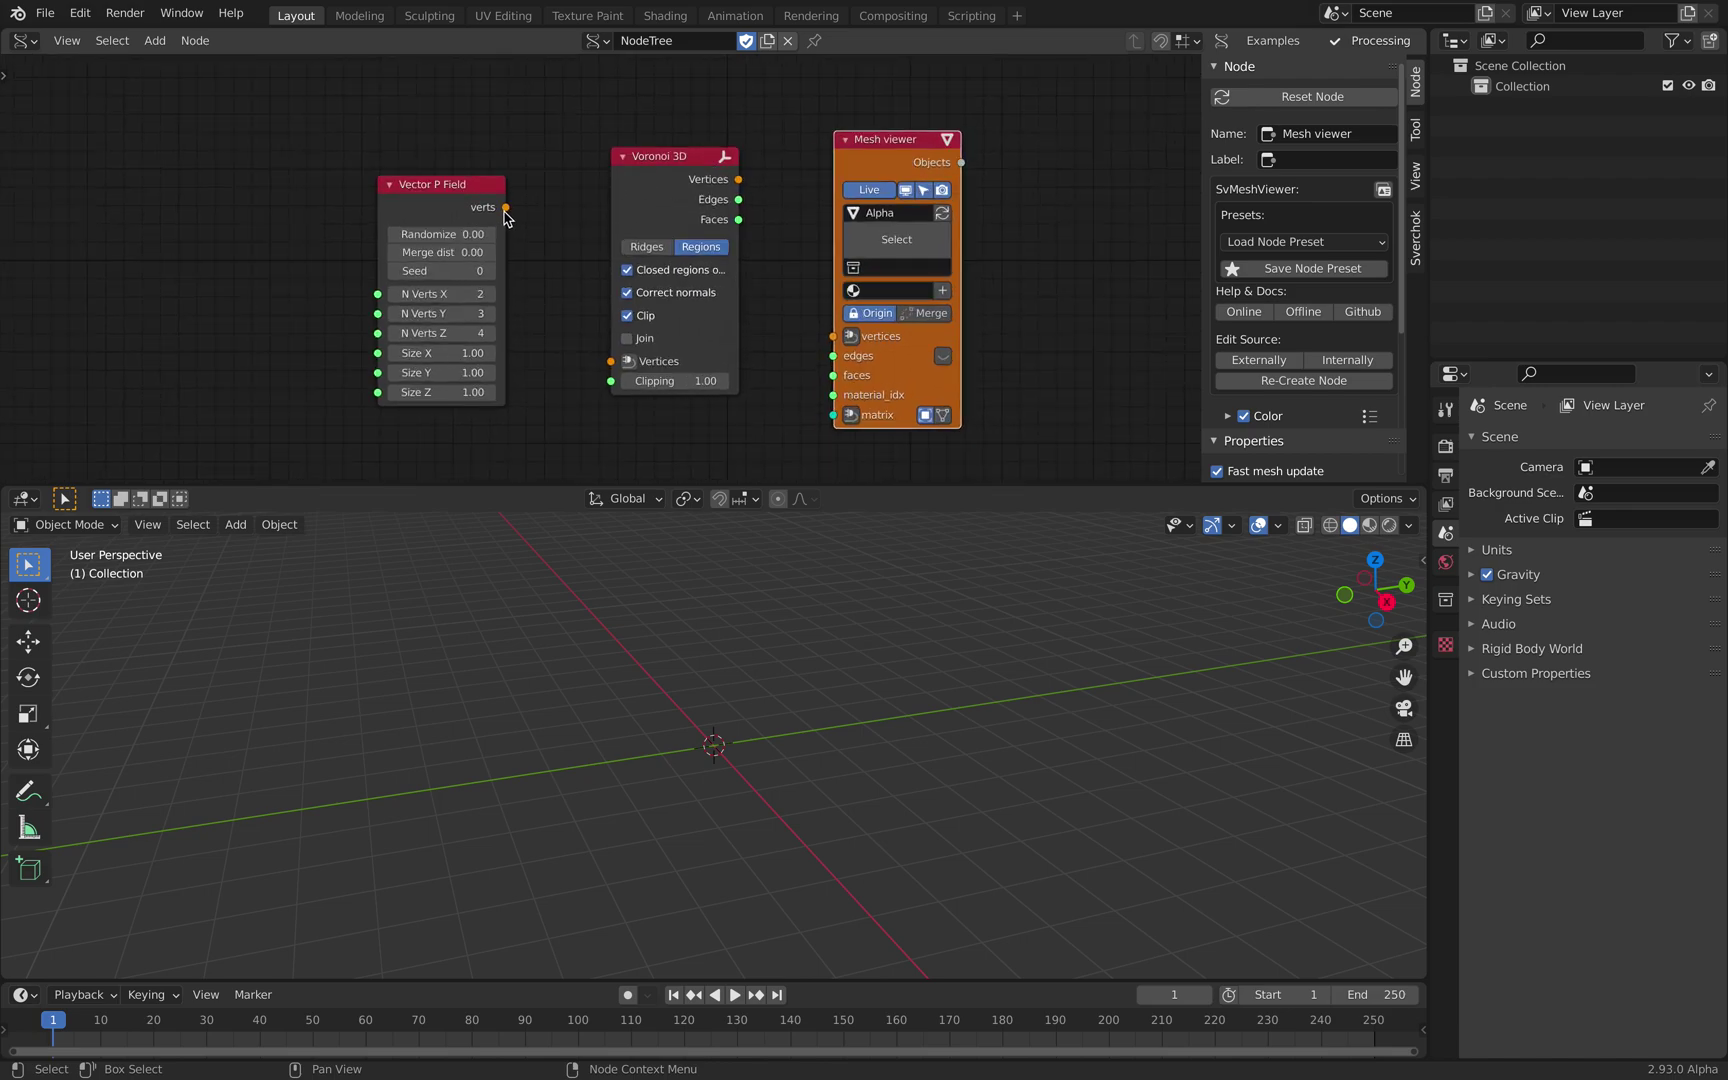
drag(505, 207, 611, 361)
drag(739, 179, 739, 220)
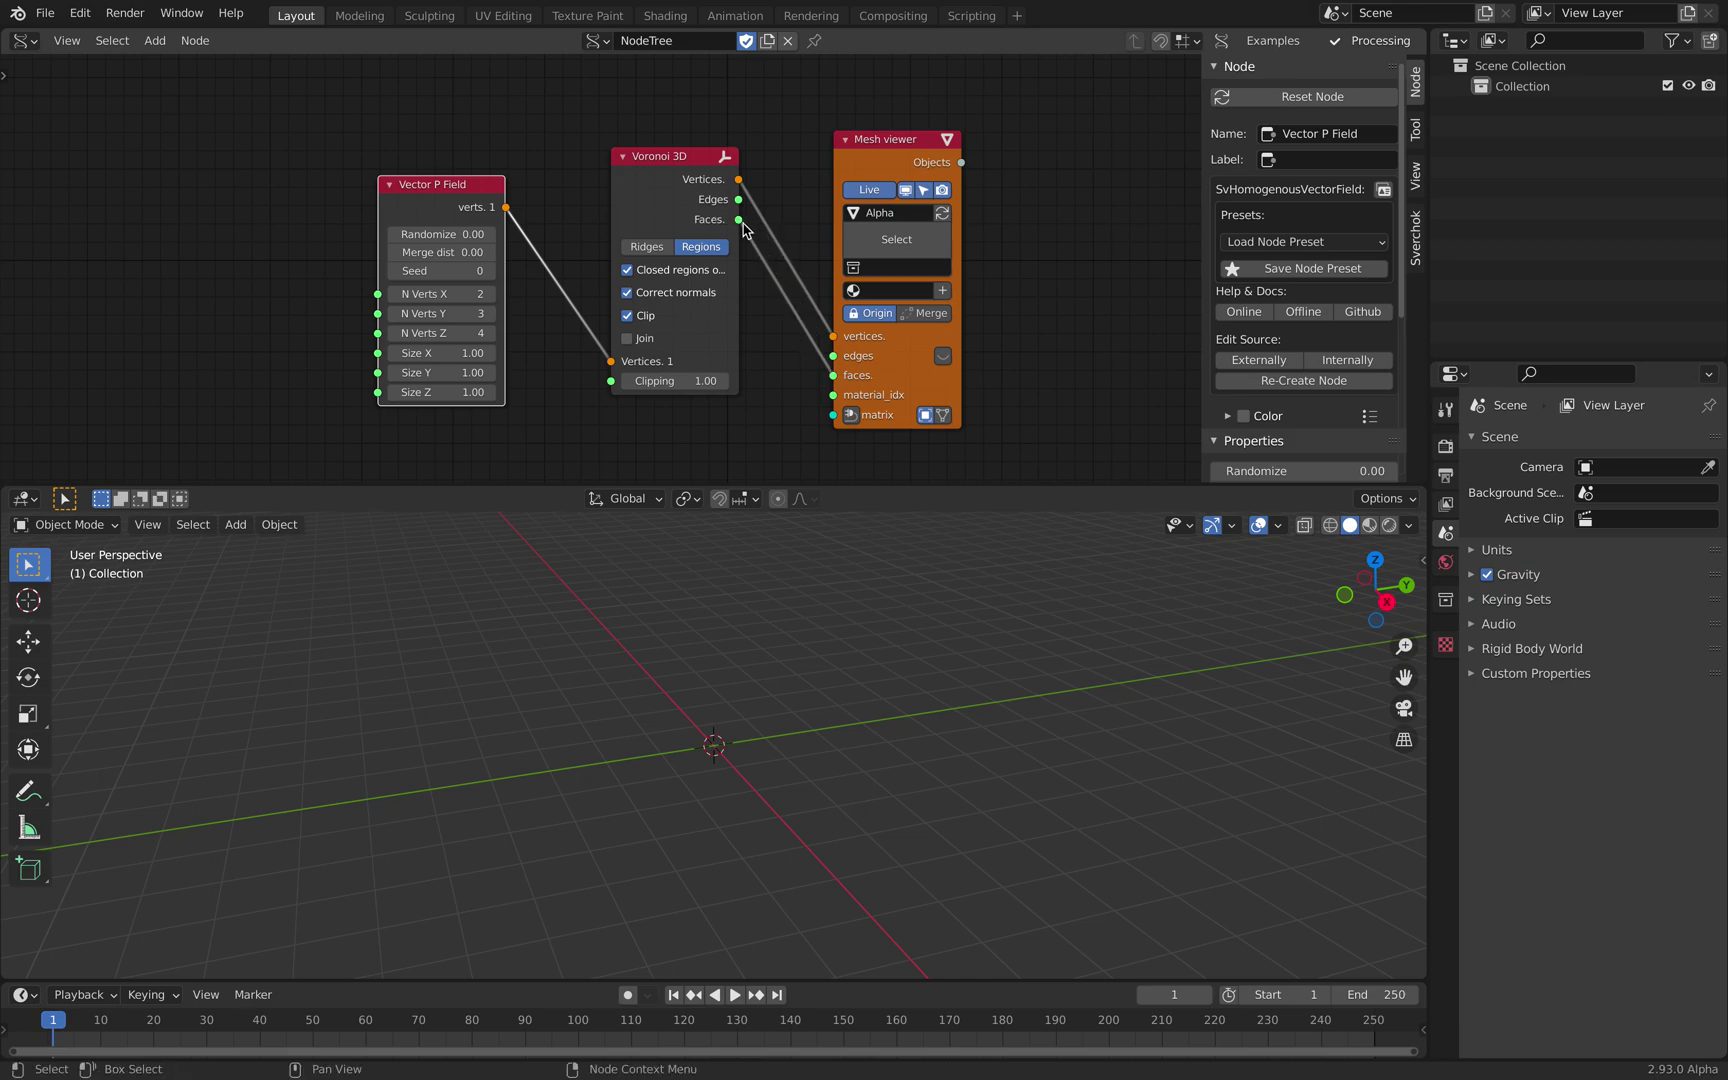
- Set the Vector P Field node's N Verts X to 4
click(487, 295)
click(487, 295)
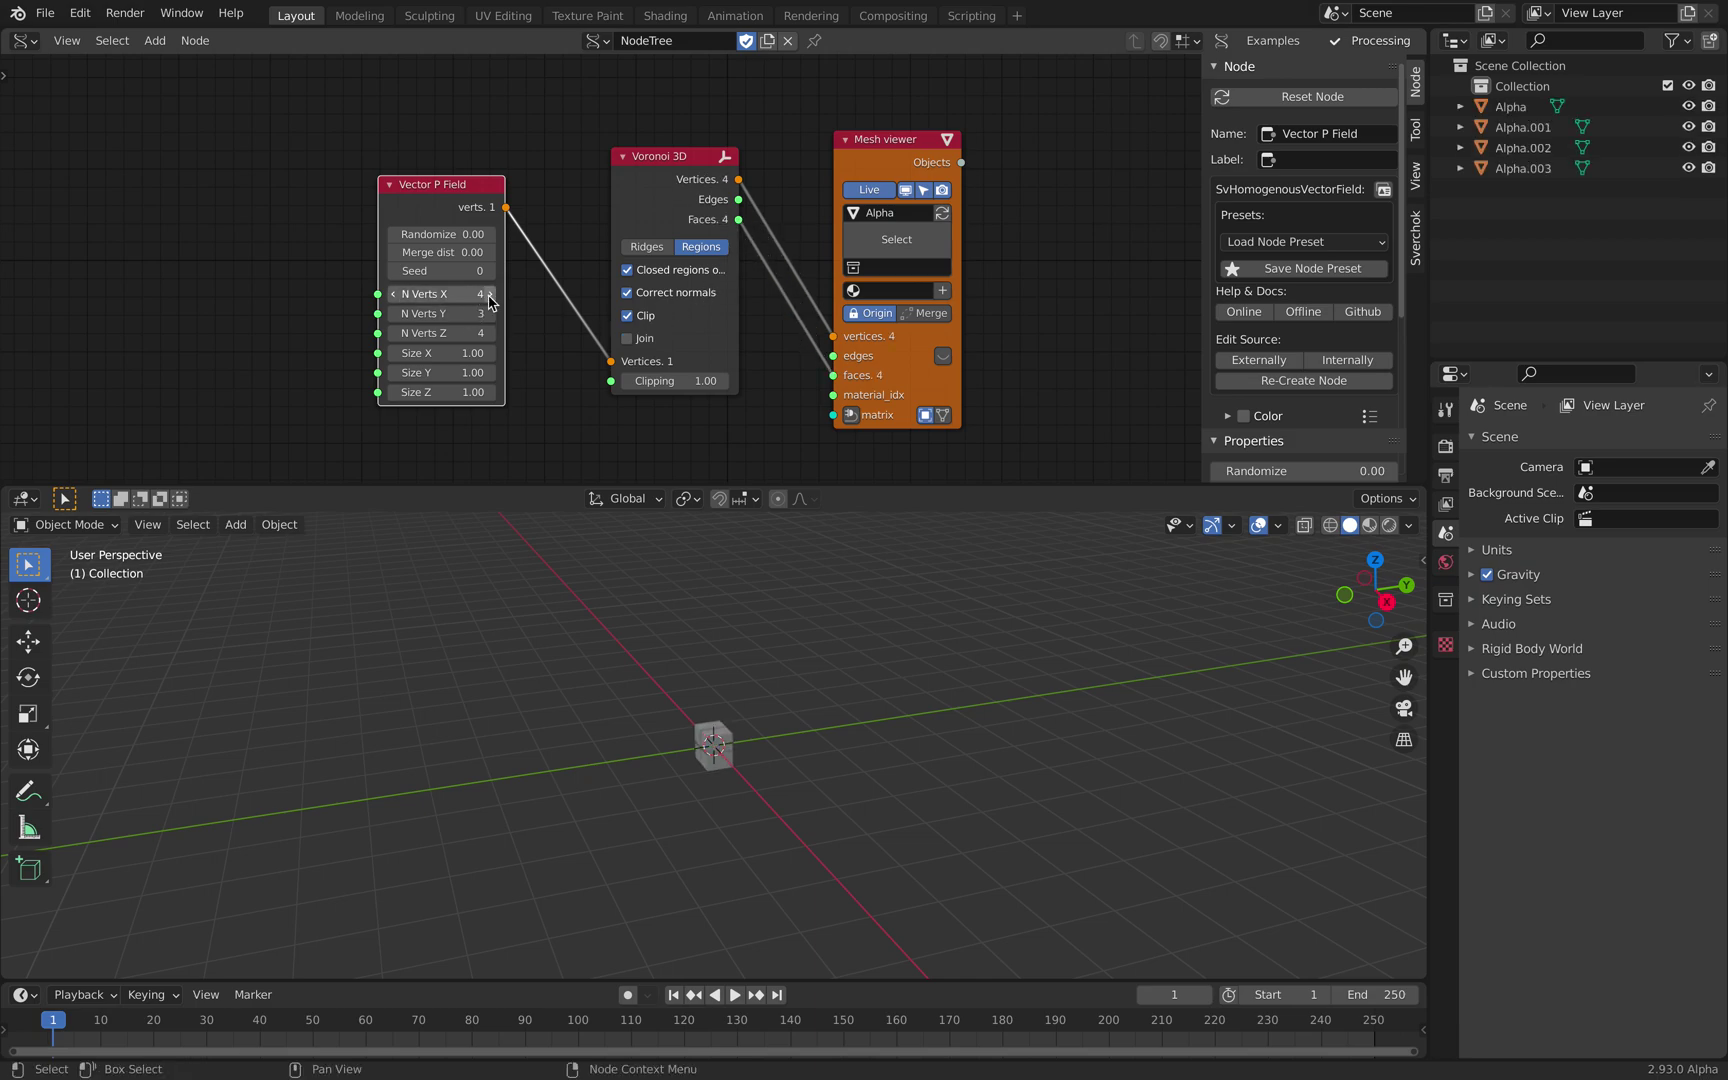
middle_drag(750, 626, 856, 625)
scroll(856, 625, up, 9)
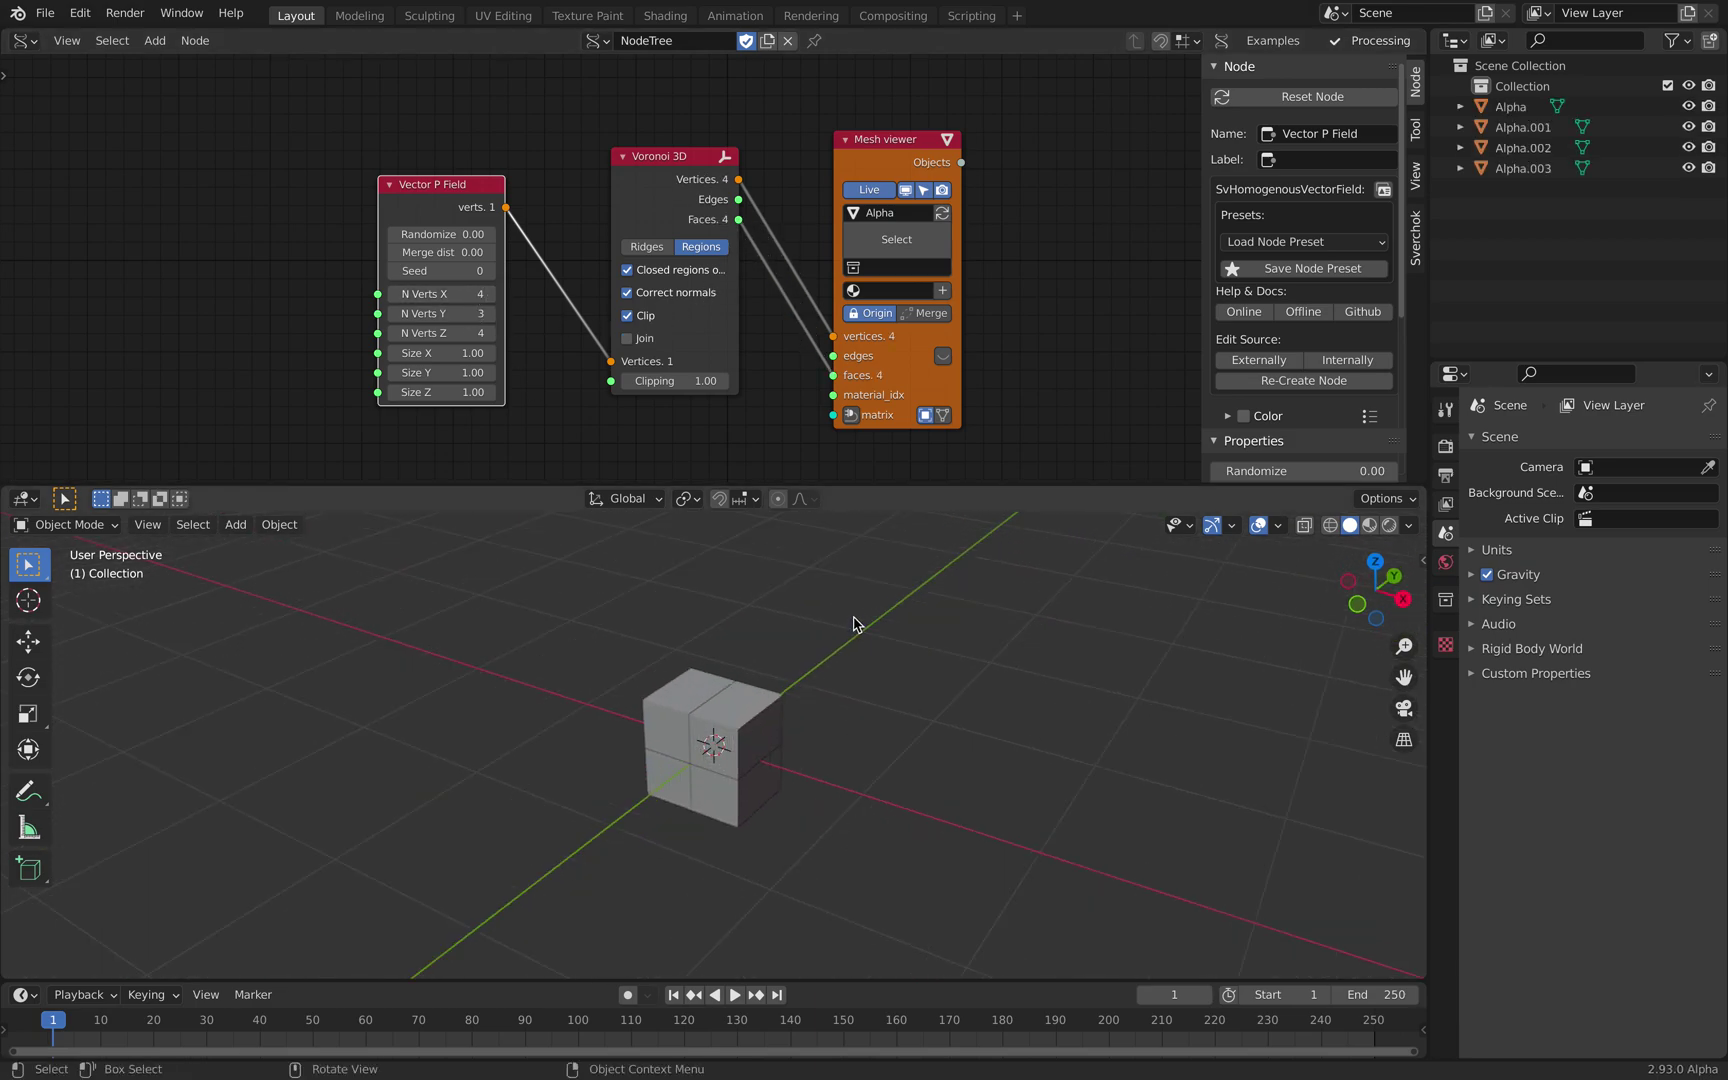
- Set the Vector P Field node's N Verts Y to 4
click(490, 313)
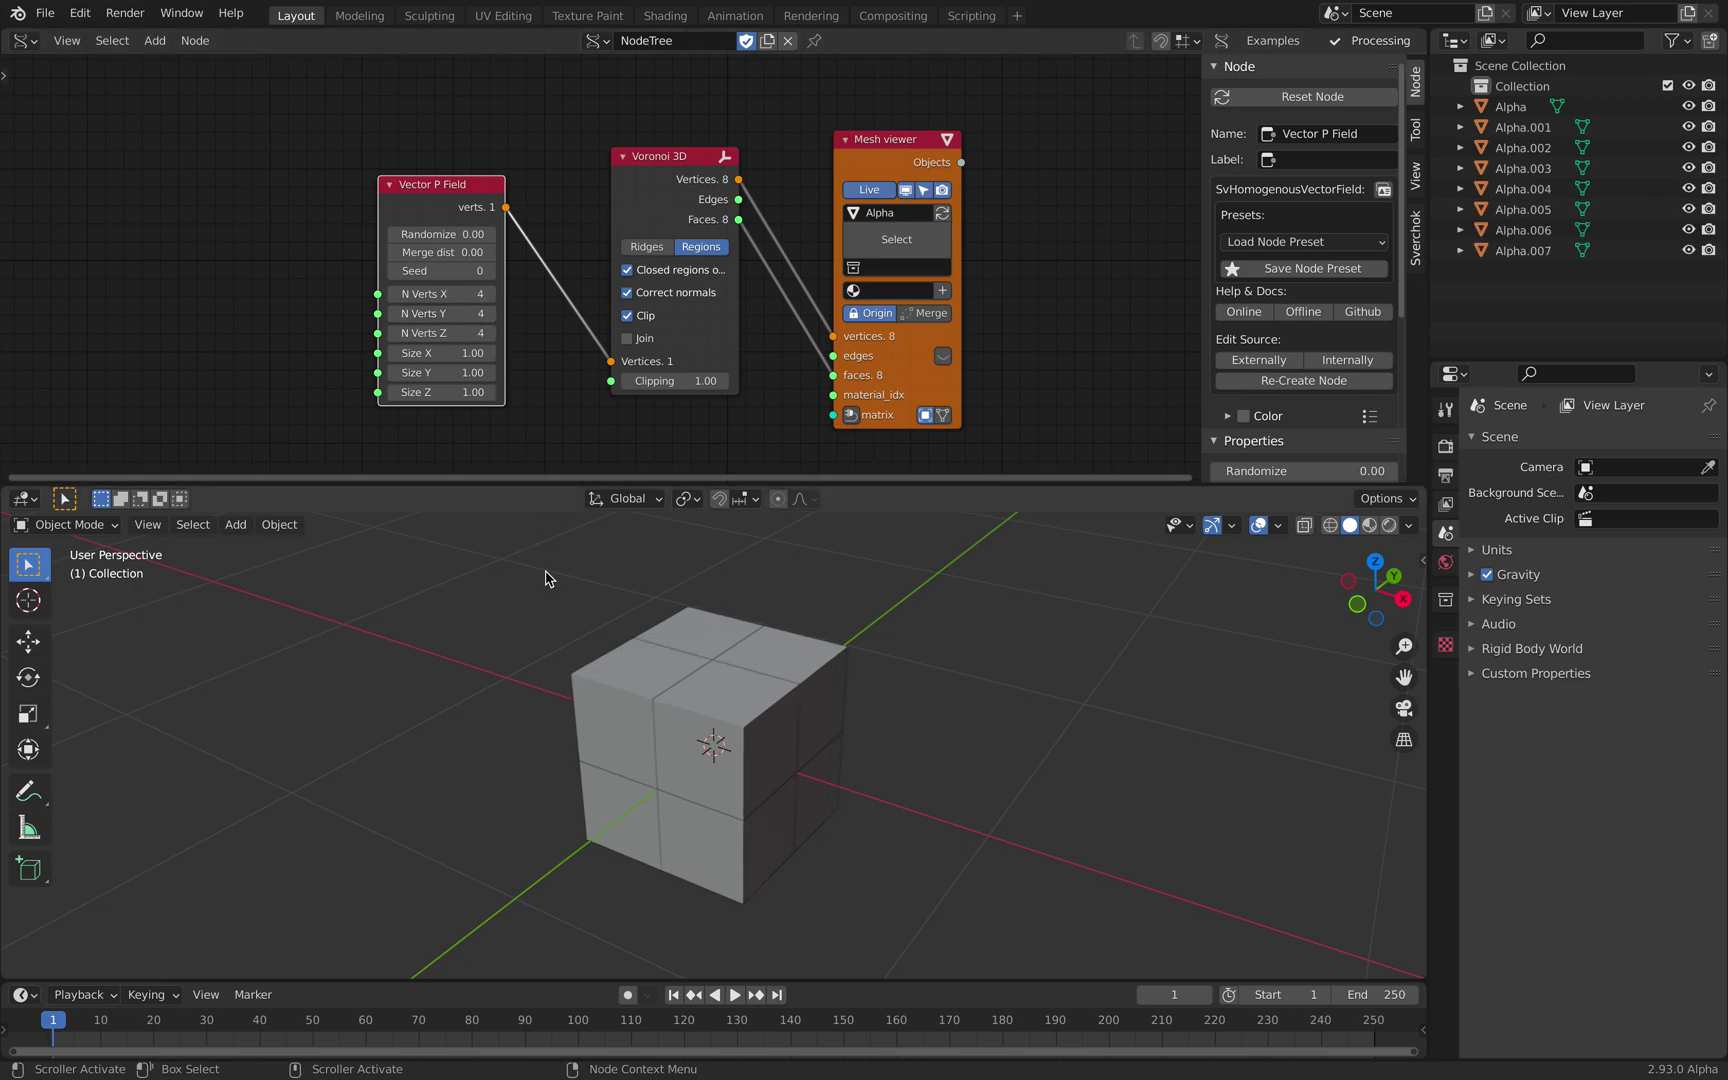
middle_drag(610, 640, 686, 608)
middle_drag(841, 806, 510, 630)
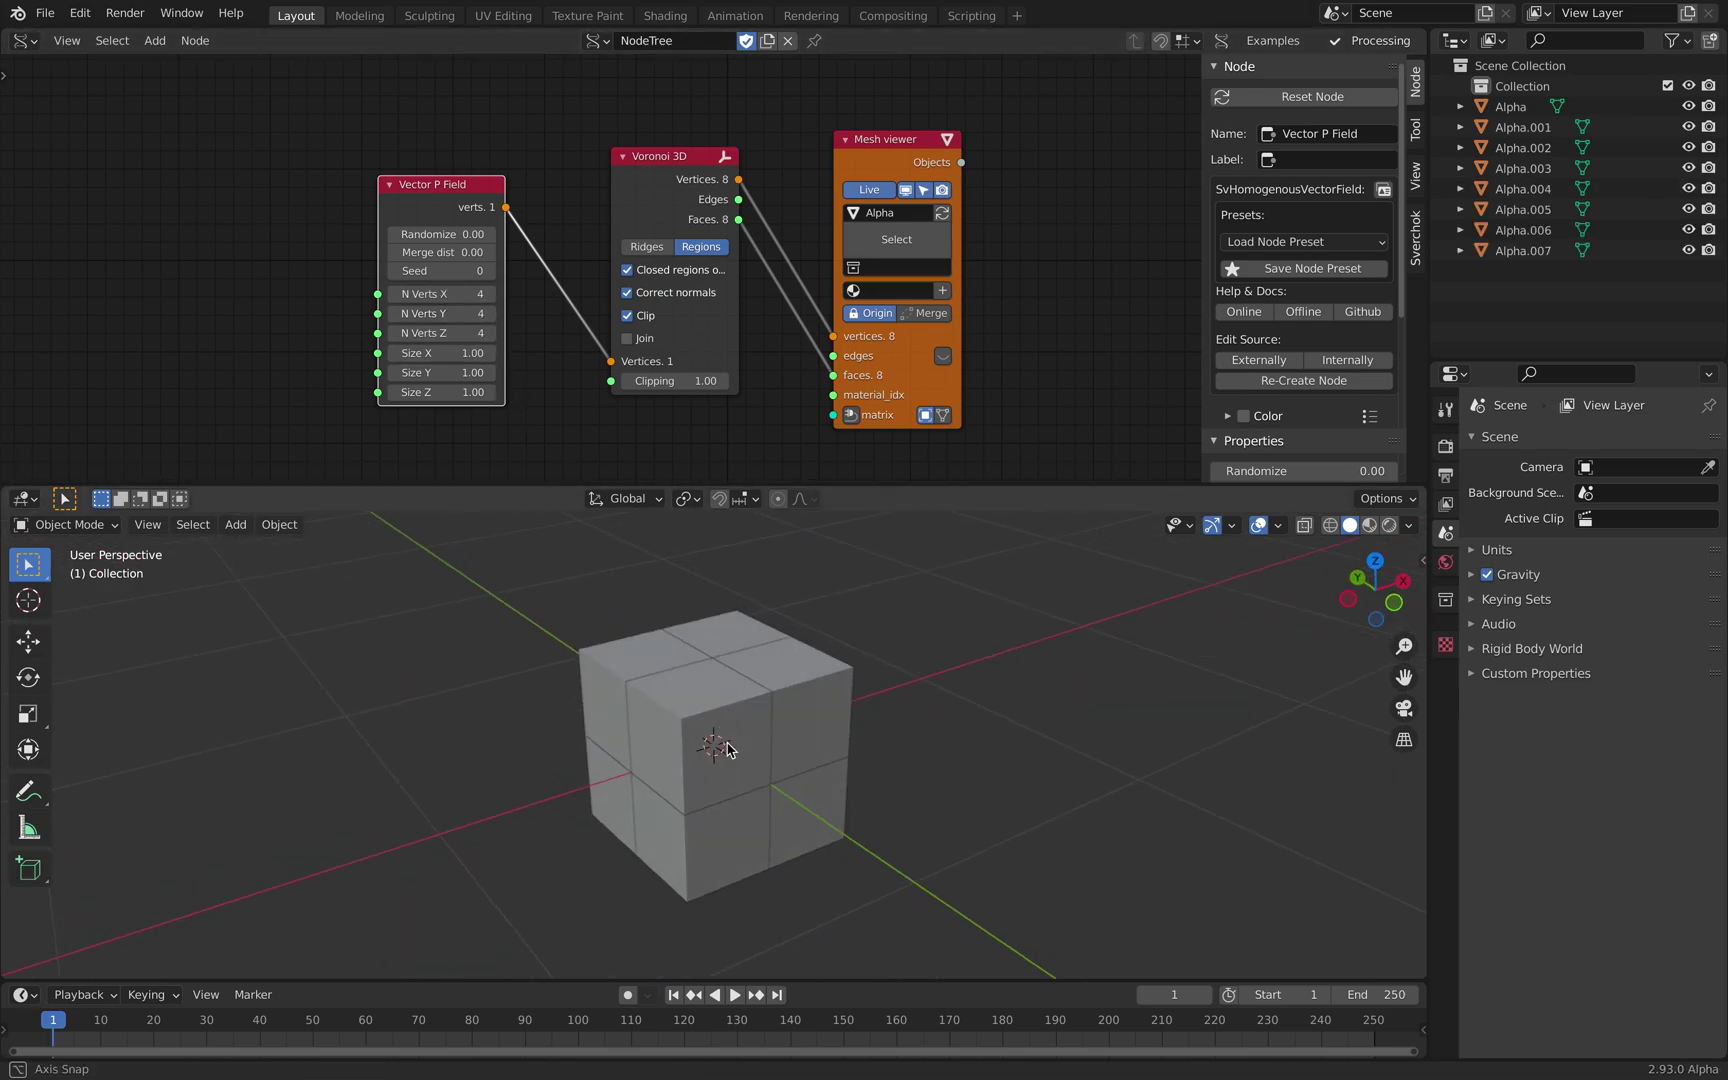
scroll(505, 627, up, 3)
scroll(559, 336, down, 2)
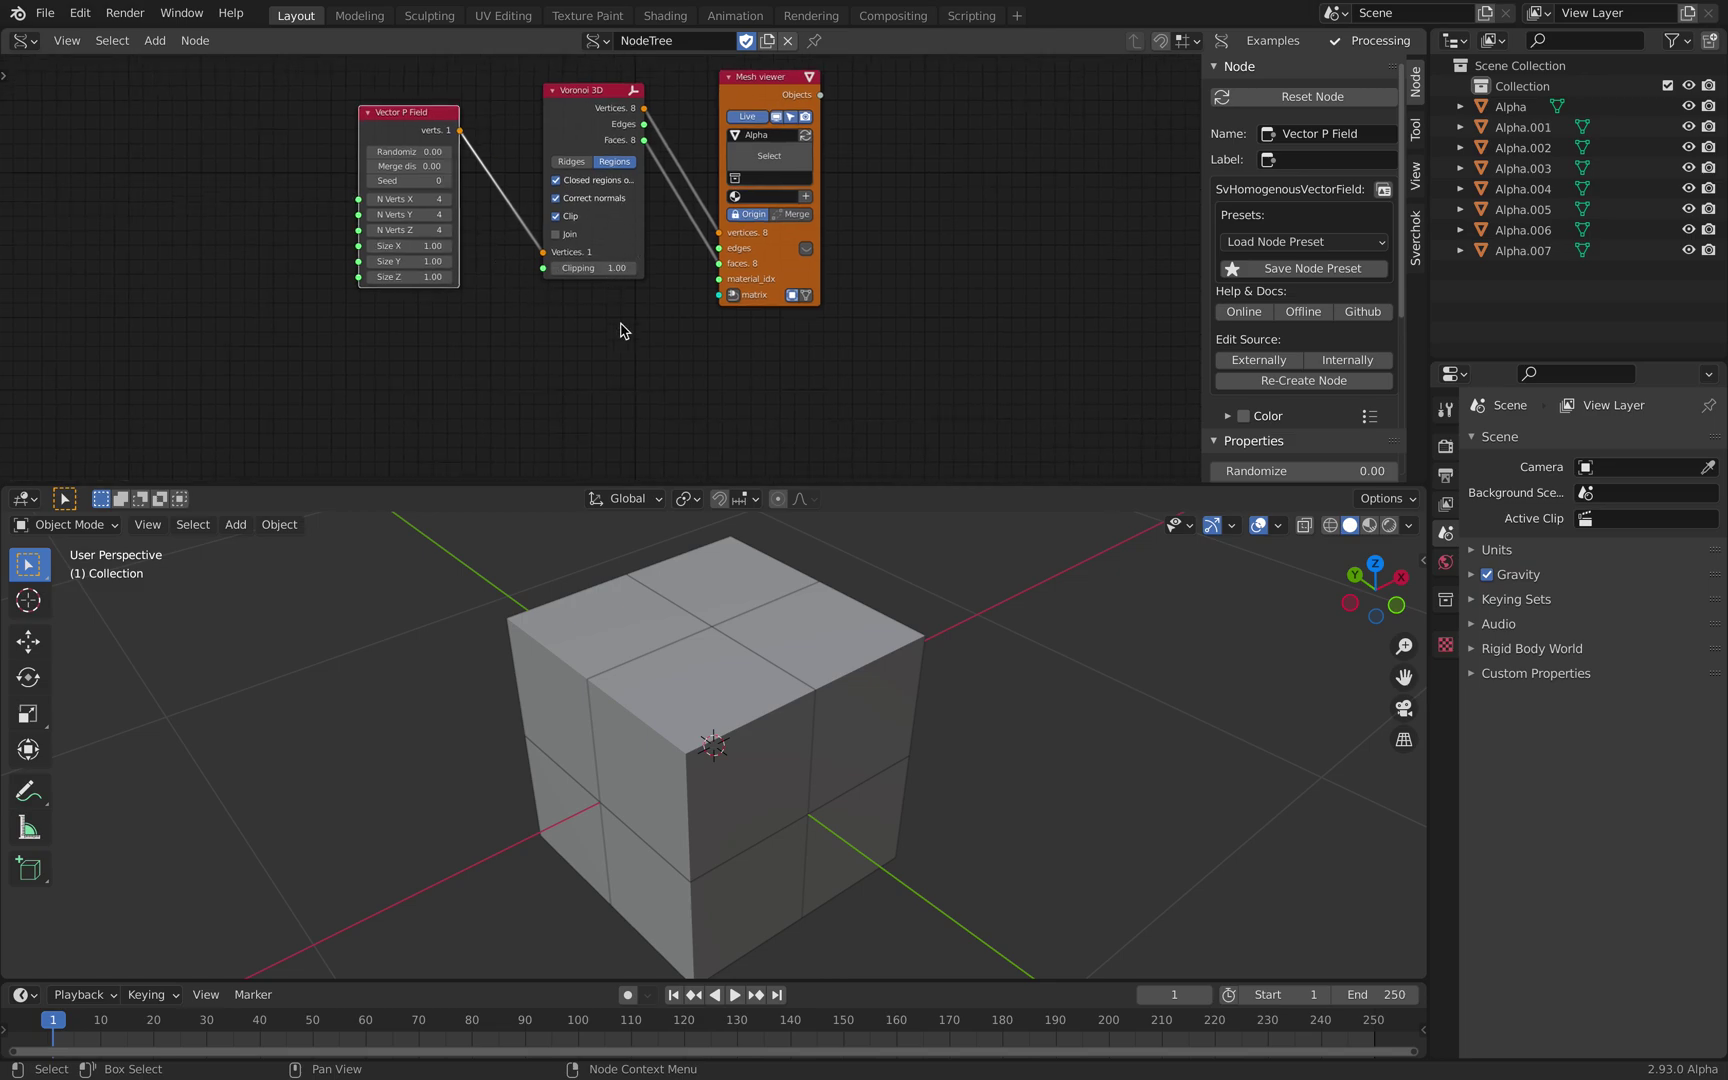
- Add a Viewer Draw node after the Mesh viewer
key(shift+a)
text(vie)
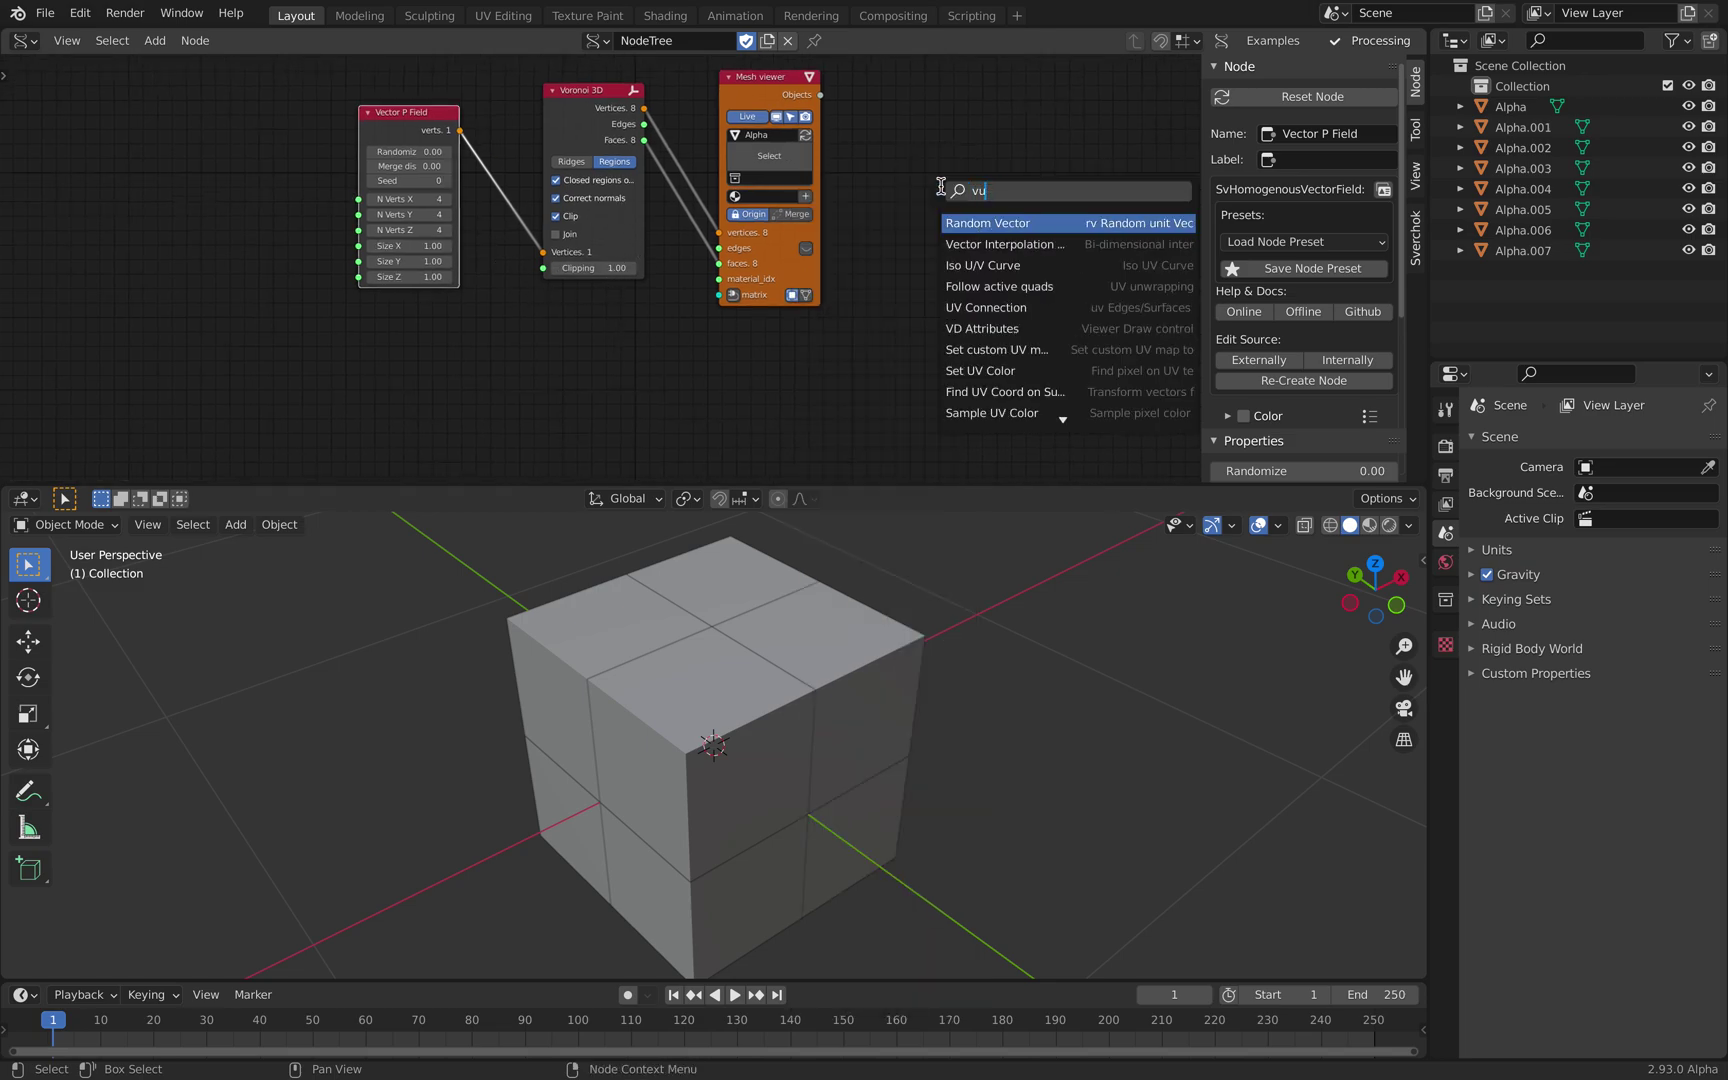
text(wer)
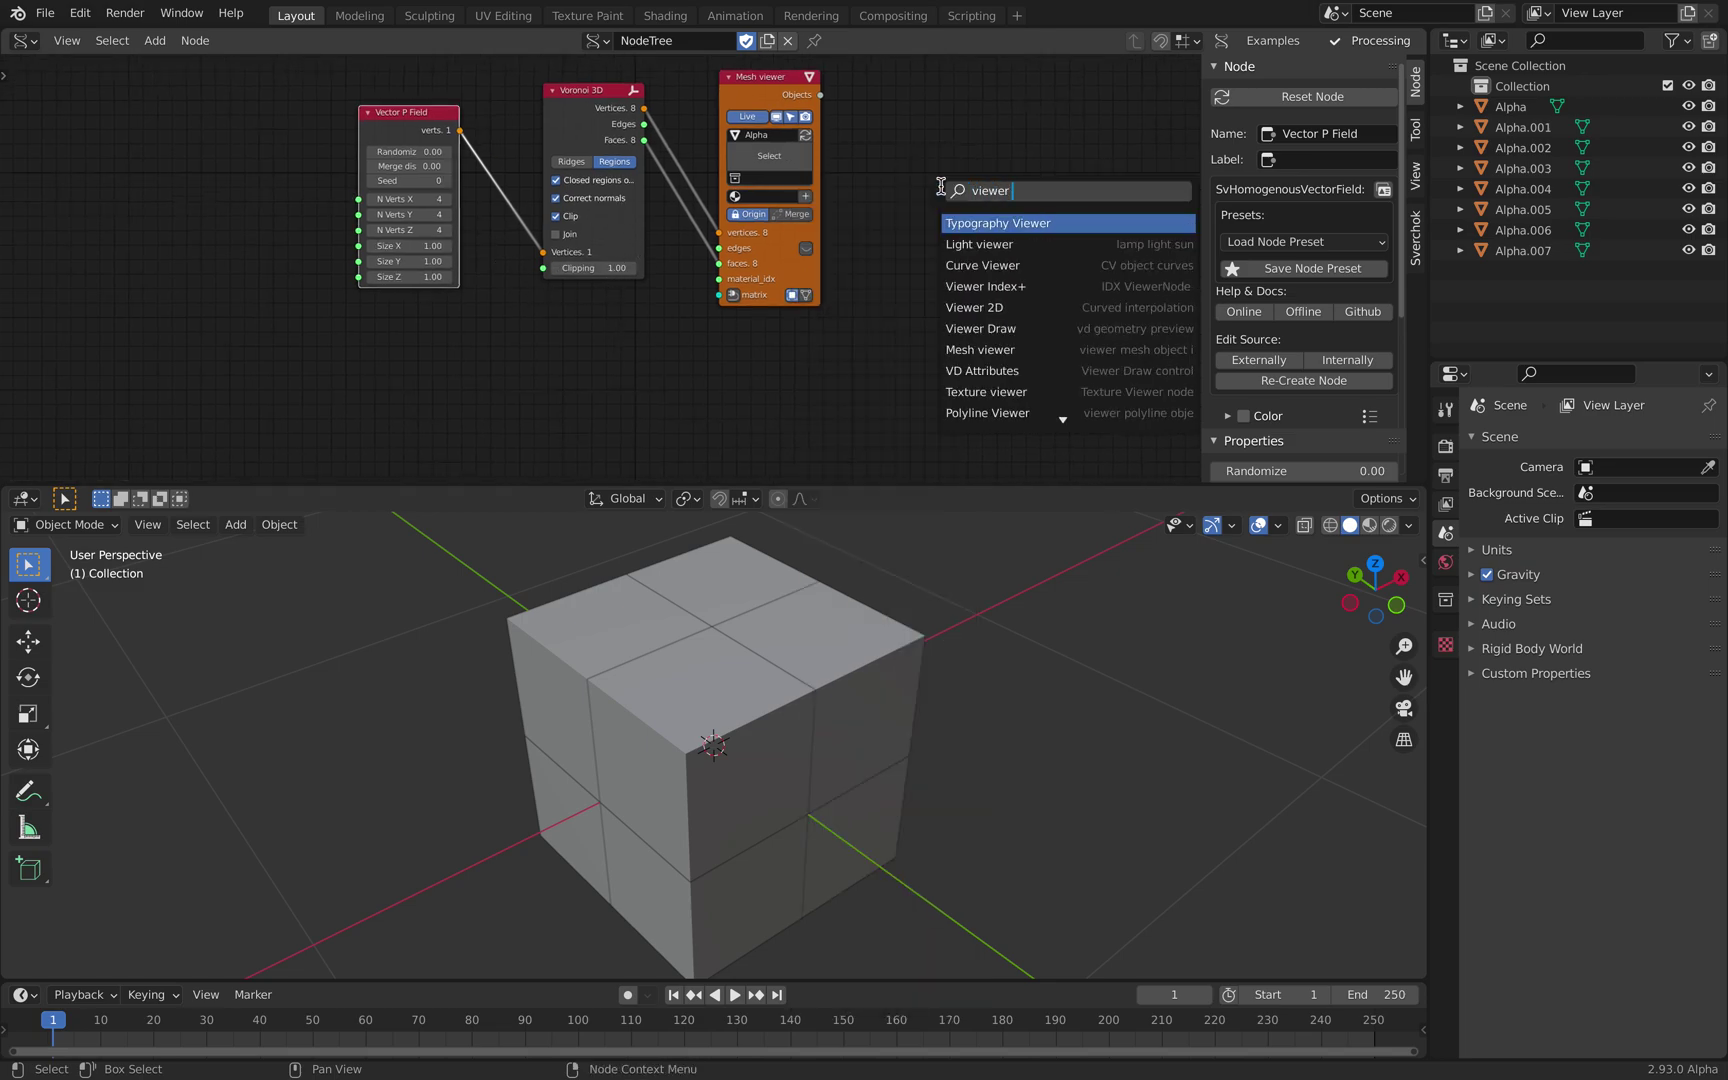
key(Down)
key(Down)
key(Down)
key(Down)
key(Down)
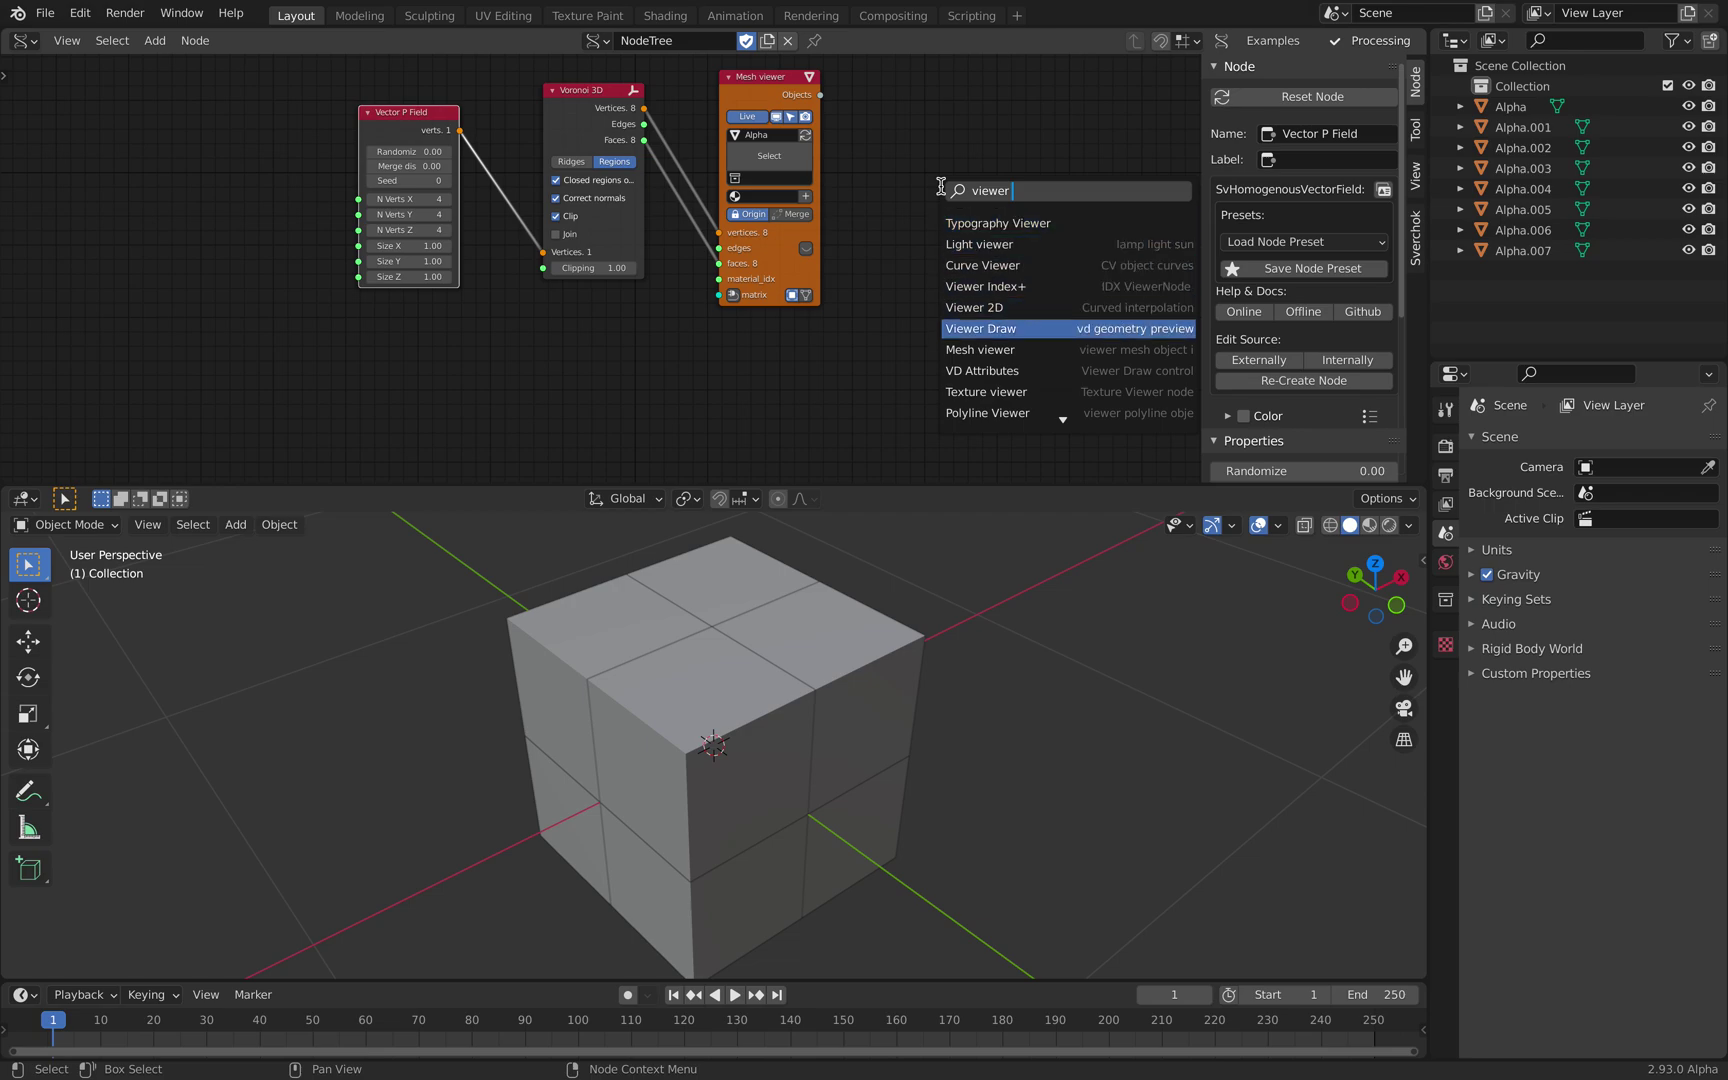
key(Return)
click(940, 186)
- Connect Vector P Field's verts to Viewer Draw's Vertices and inspect the points around the cube
mouse_move(459, 131)
mouse_down()
mouse_move(829, 258)
mouse_move(941, 265)
mouse_up()
middle_drag(715, 572, 801, 572)
scroll(775, 640, down, 5)
middle_drag(769, 655, 796, 630)
middle_drag(671, 676, 666, 660)
middle_drag(578, 733, 465, 685)
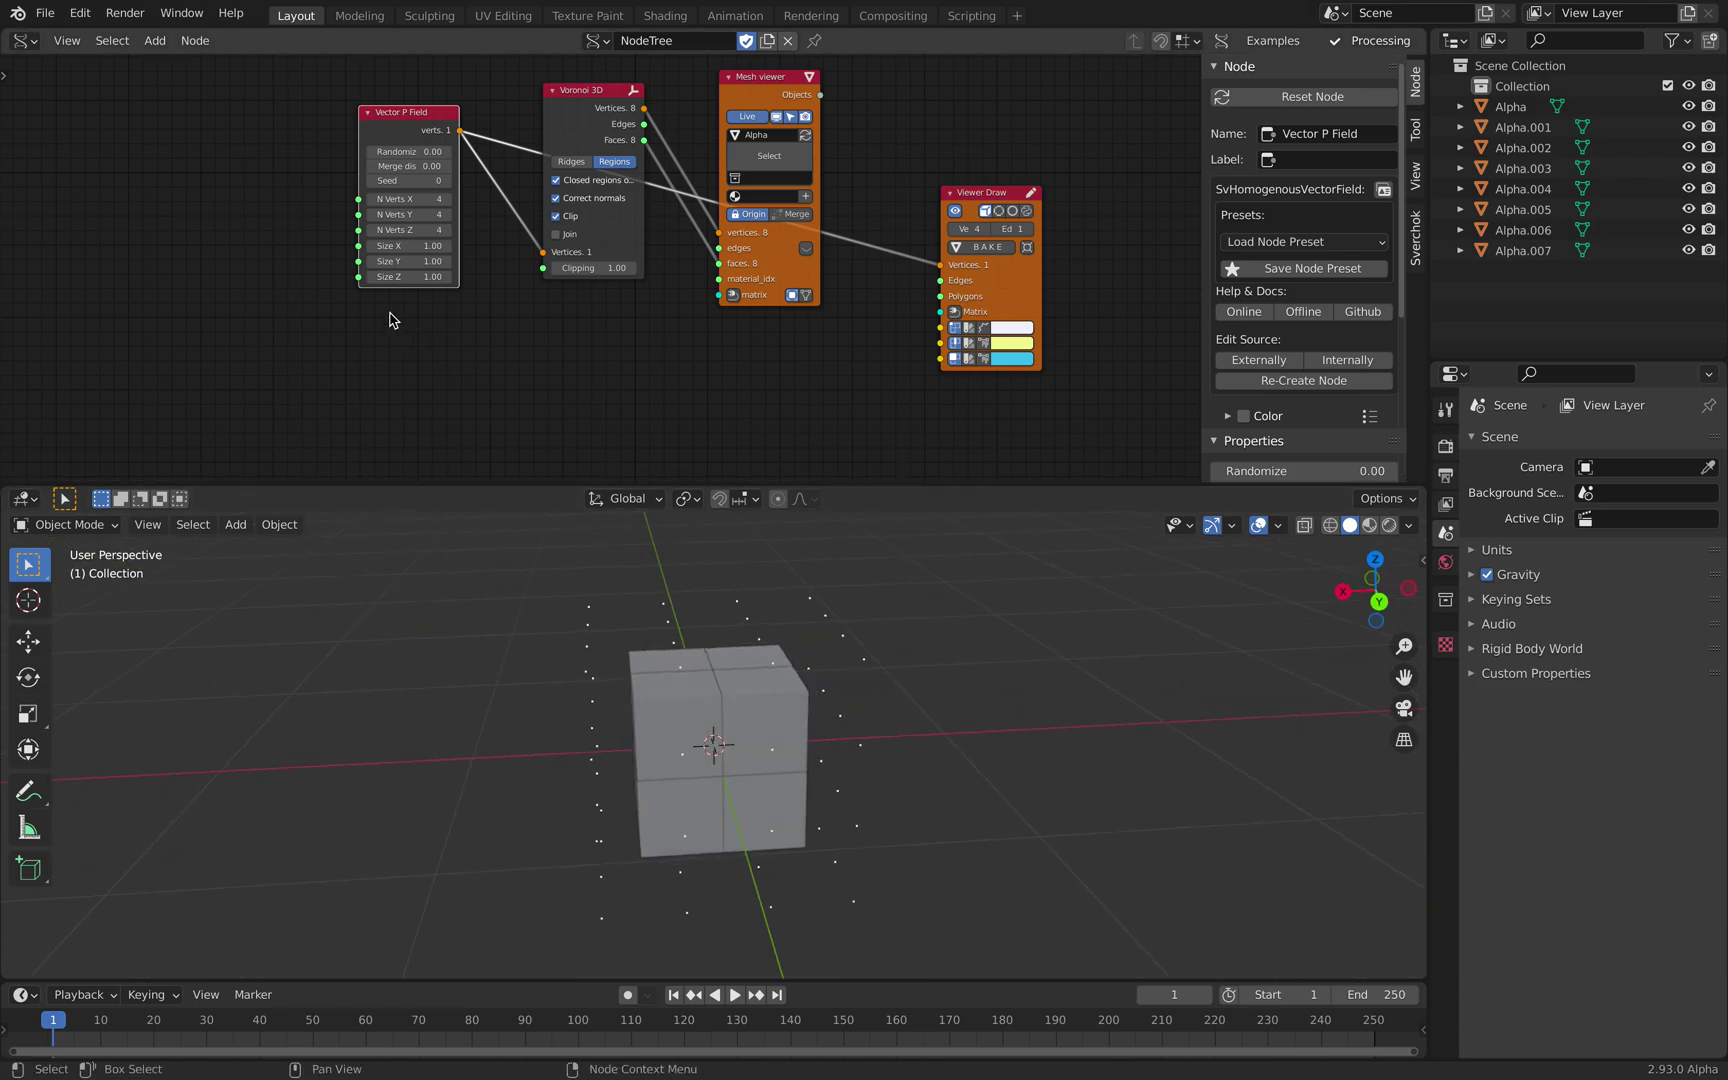
- Enlarge the node editor slightly and set the Voronoi 3D node's Clipping to 1
scroll(388, 318, up, 2)
mouse_move(370, 134)
shift+mouse_down()
mouse_move(388, 132)
mouse_move(370, 132)
shift+mouse_up()
middle_drag(580, 270, 550, 295)
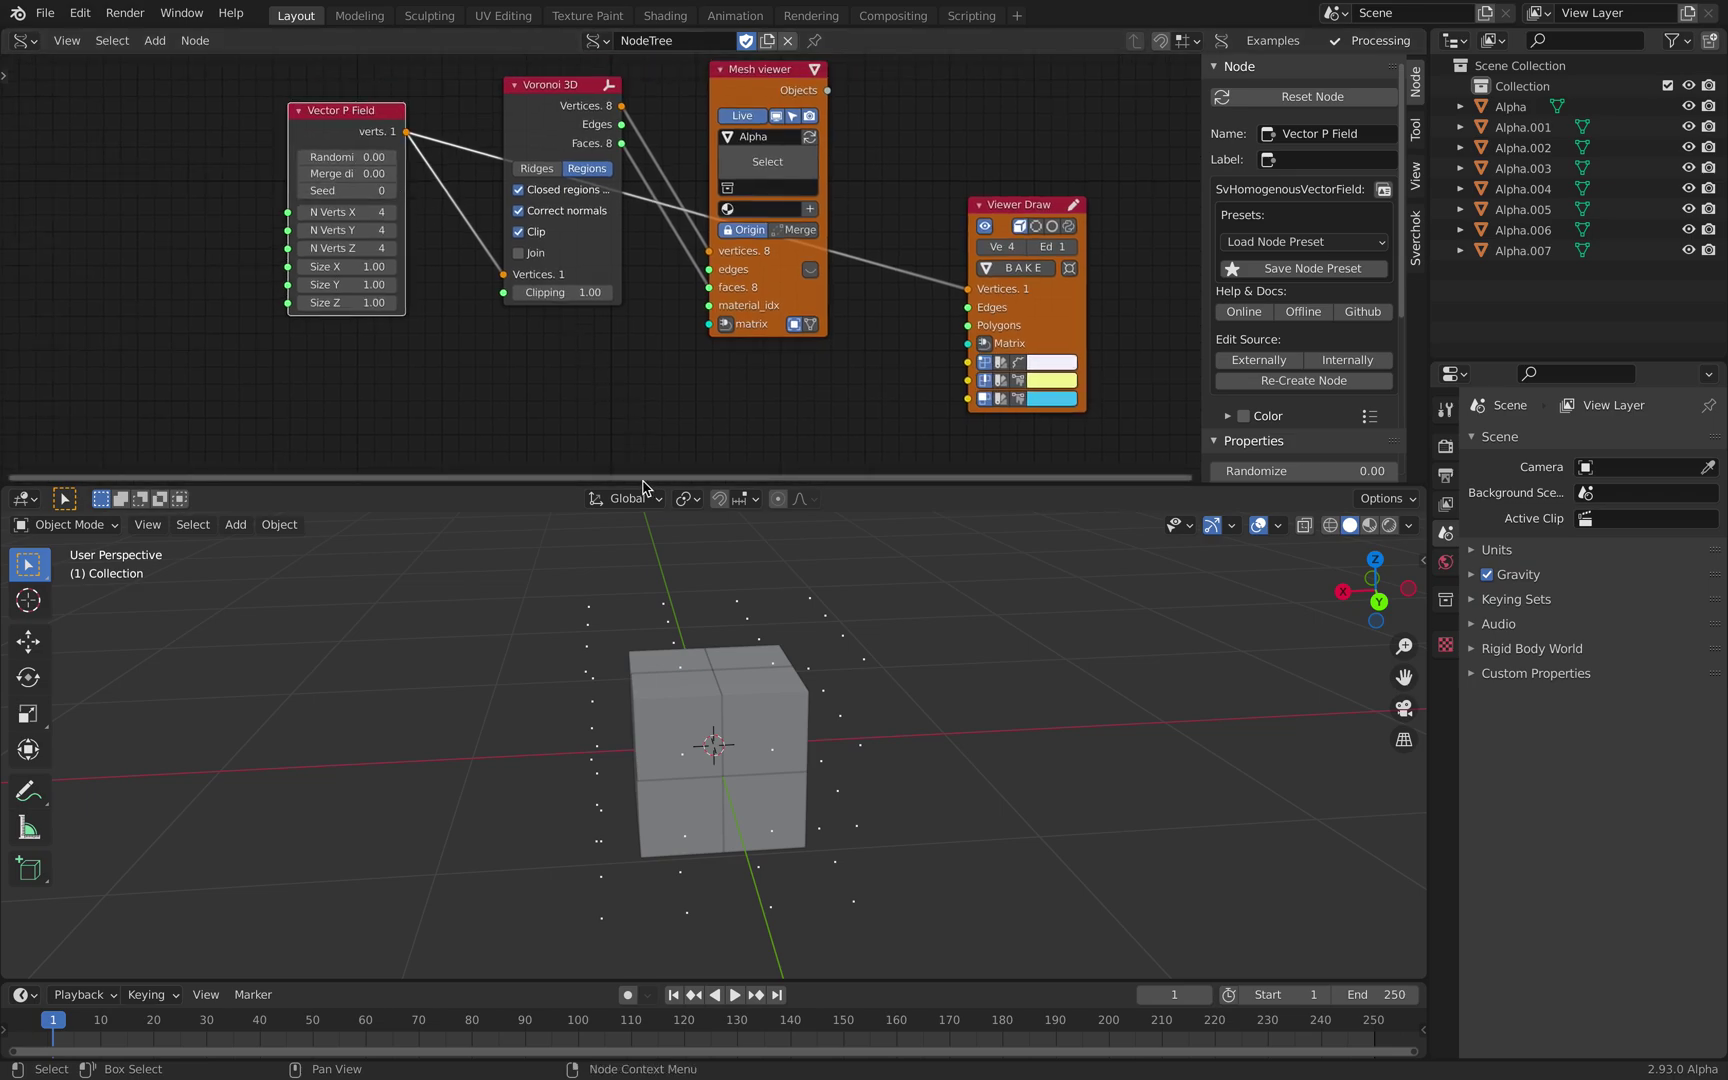
drag(643, 486, 641, 508)
scroll(577, 372, up, 1)
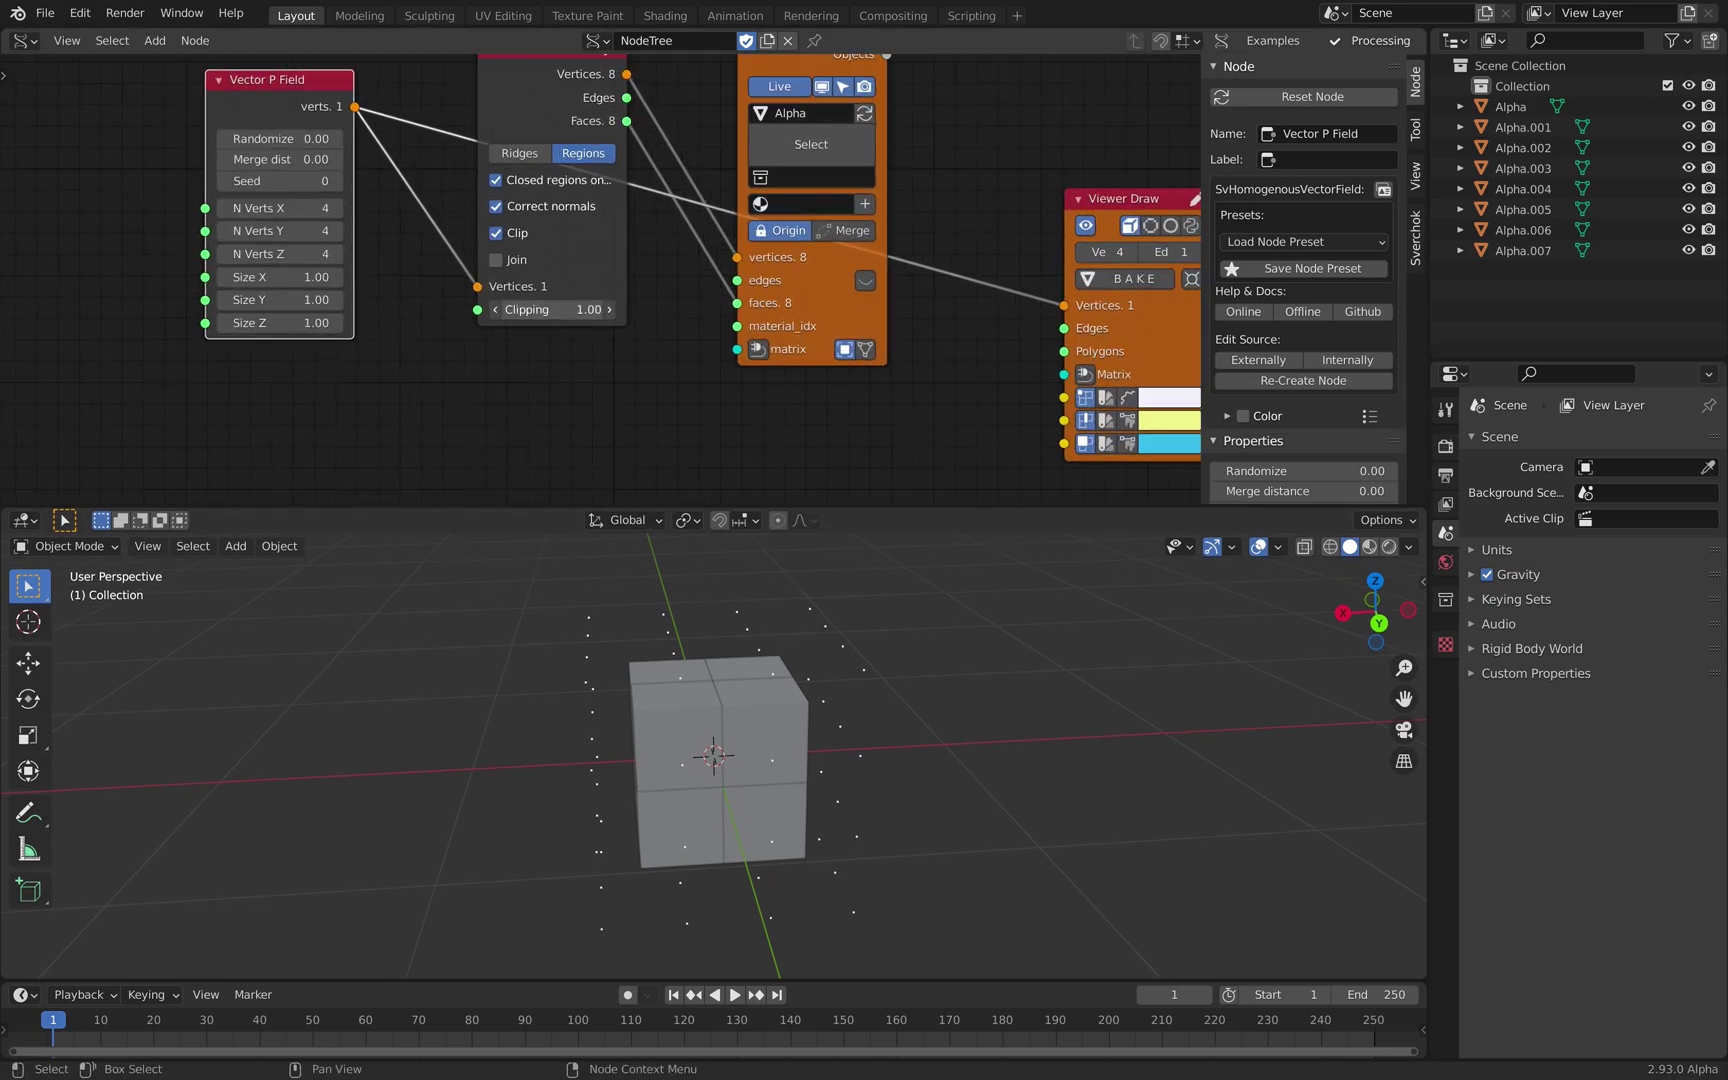
click(558, 314)
text(1)
key(Return)
middle_drag(611, 610, 700, 628)
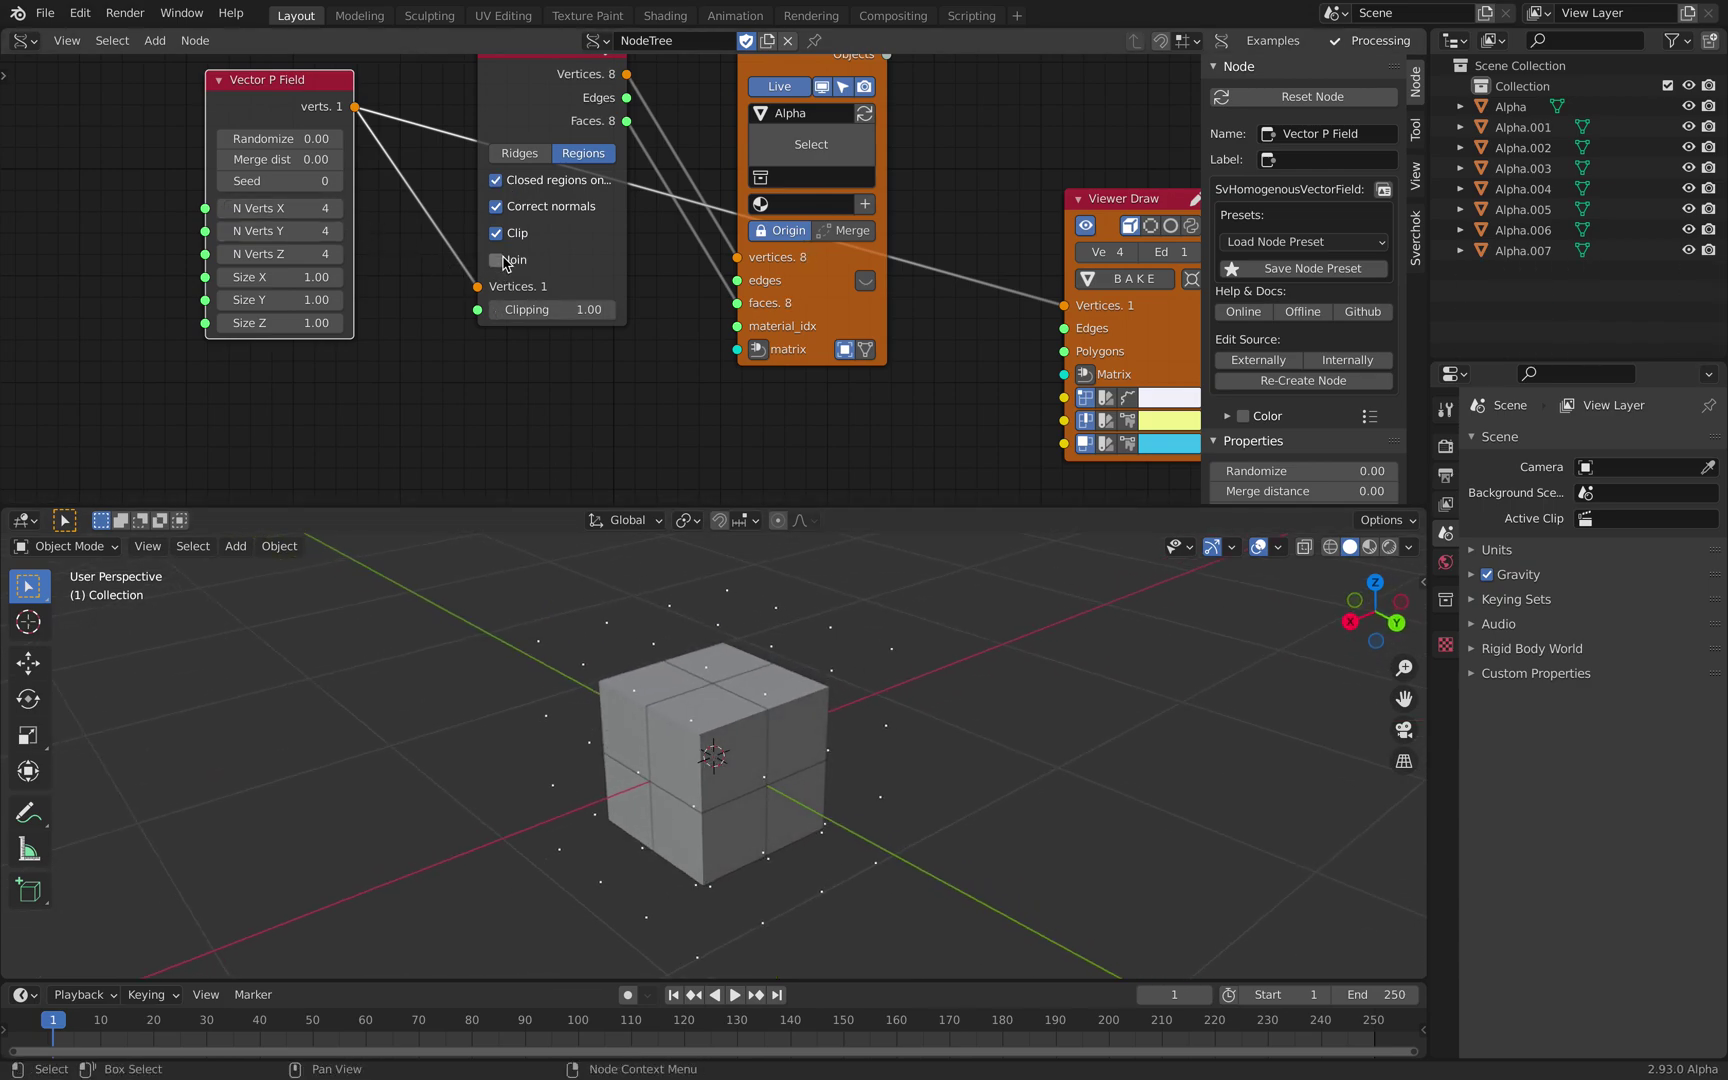
- Try the Join option on Voronoi 3D, turn it off again, and select one of the separate cells
click(507, 263)
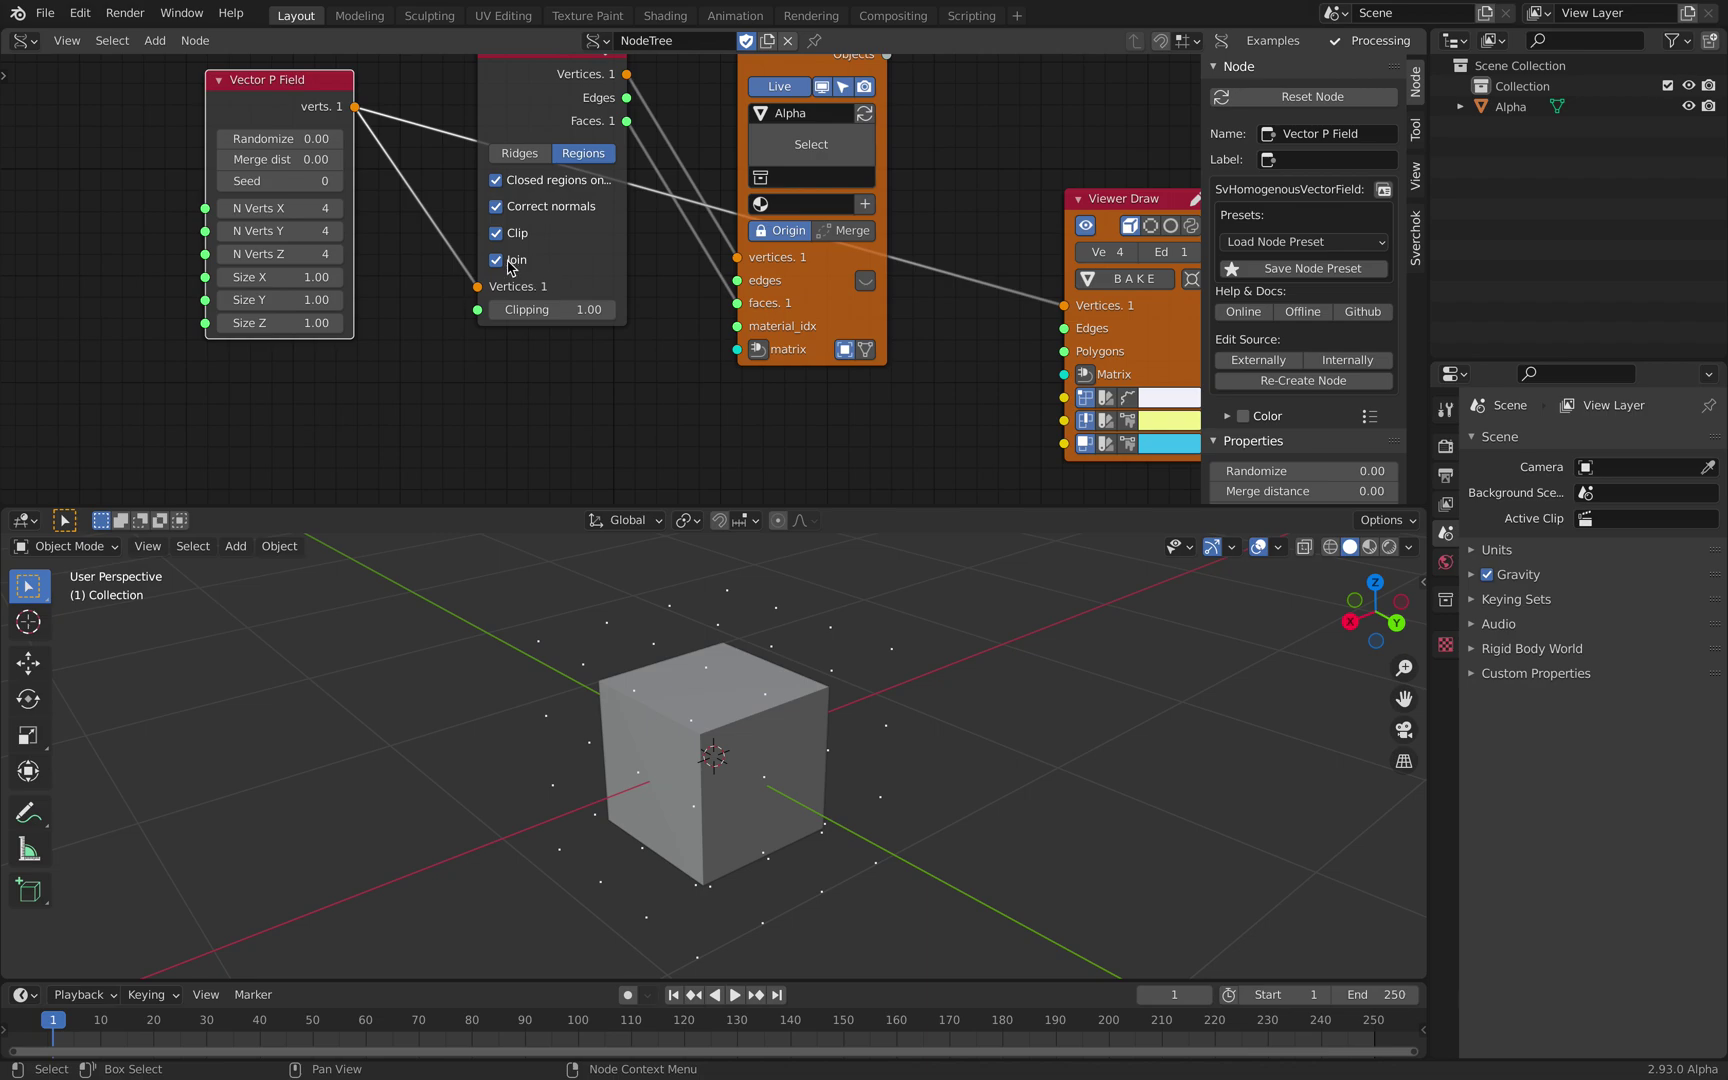
click(509, 264)
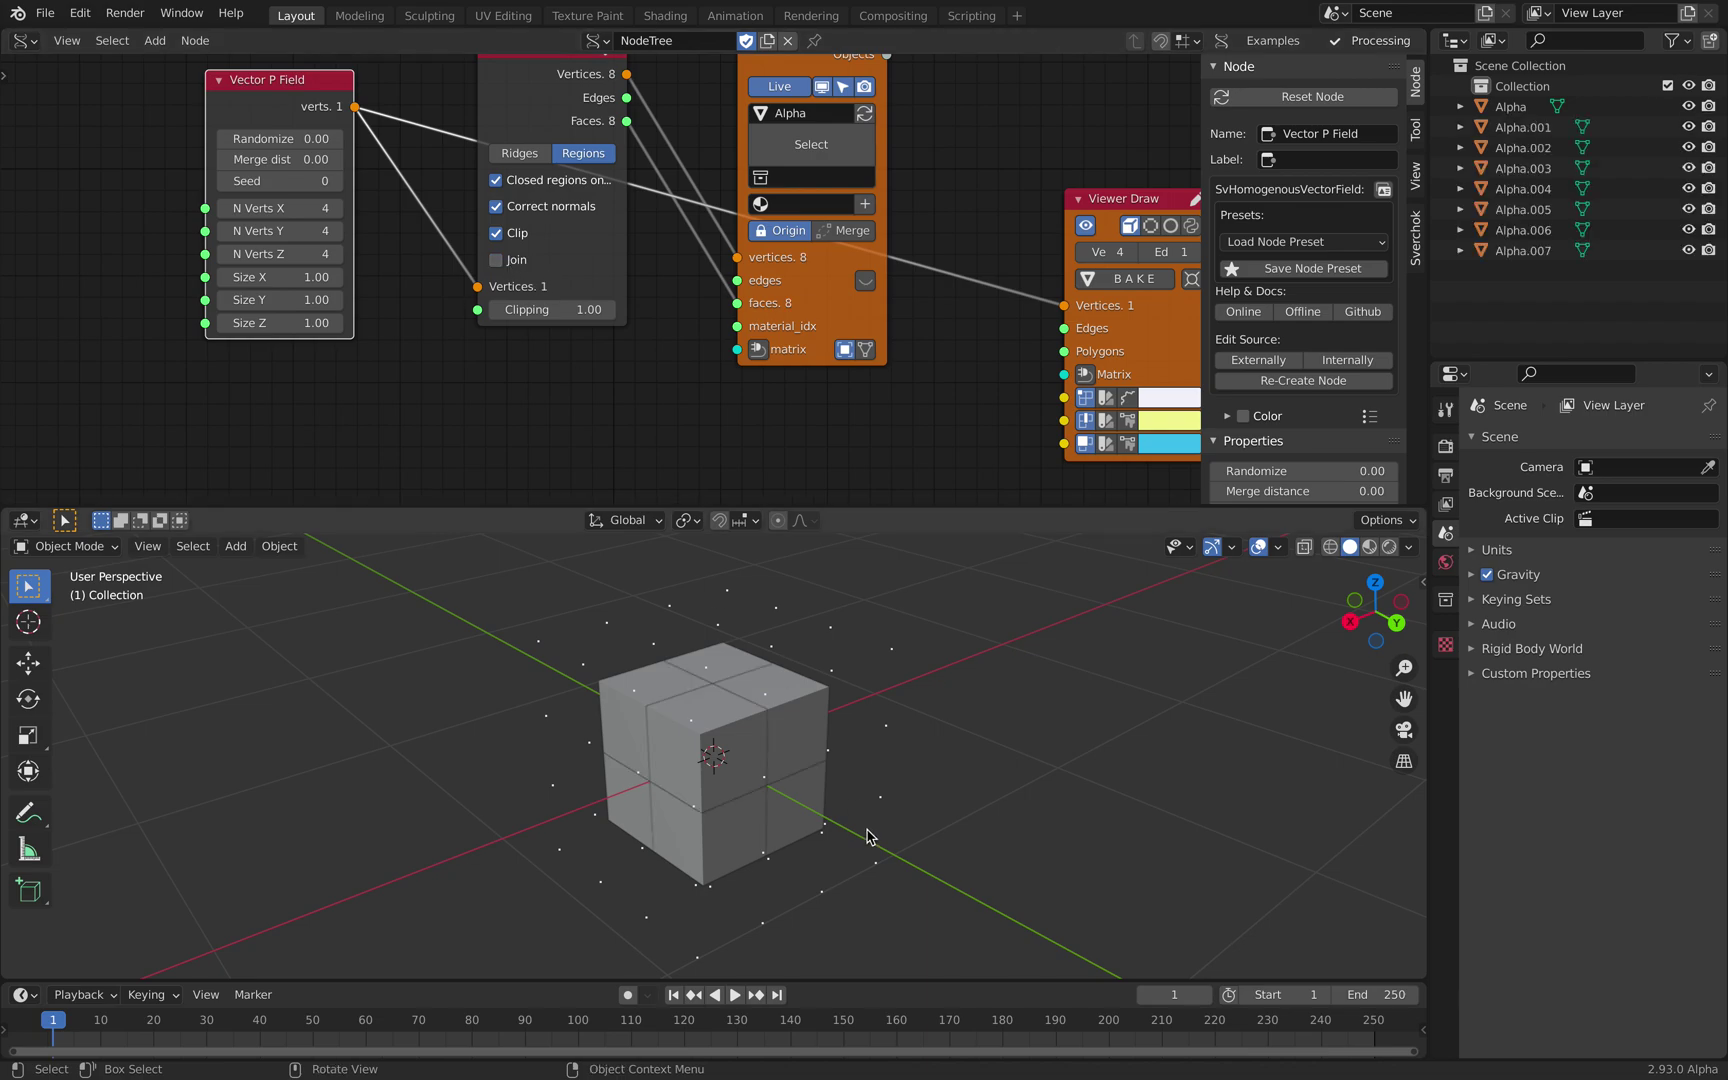
click(791, 720)
middle_drag(798, 812, 520, 770)
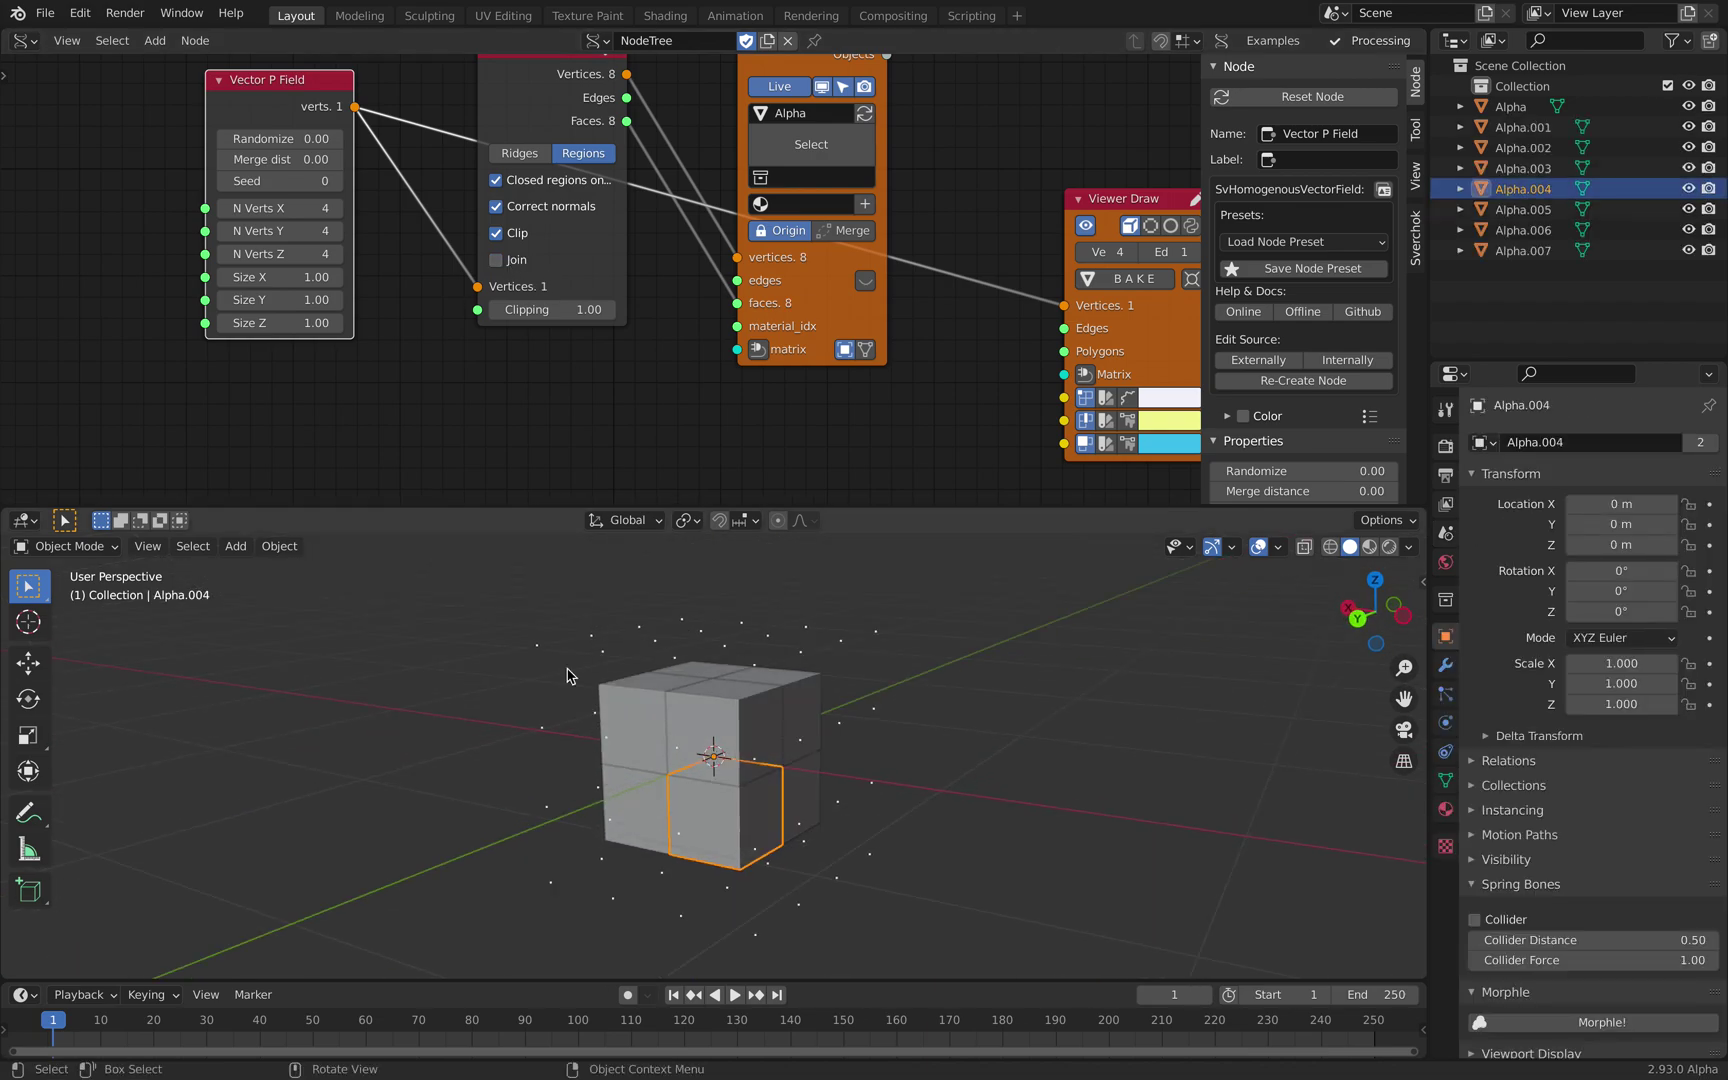
- Set Vector P Field's N Verts X, Y and Z to 6 and its Randomize to 0.02
click(337, 208)
click(337, 231)
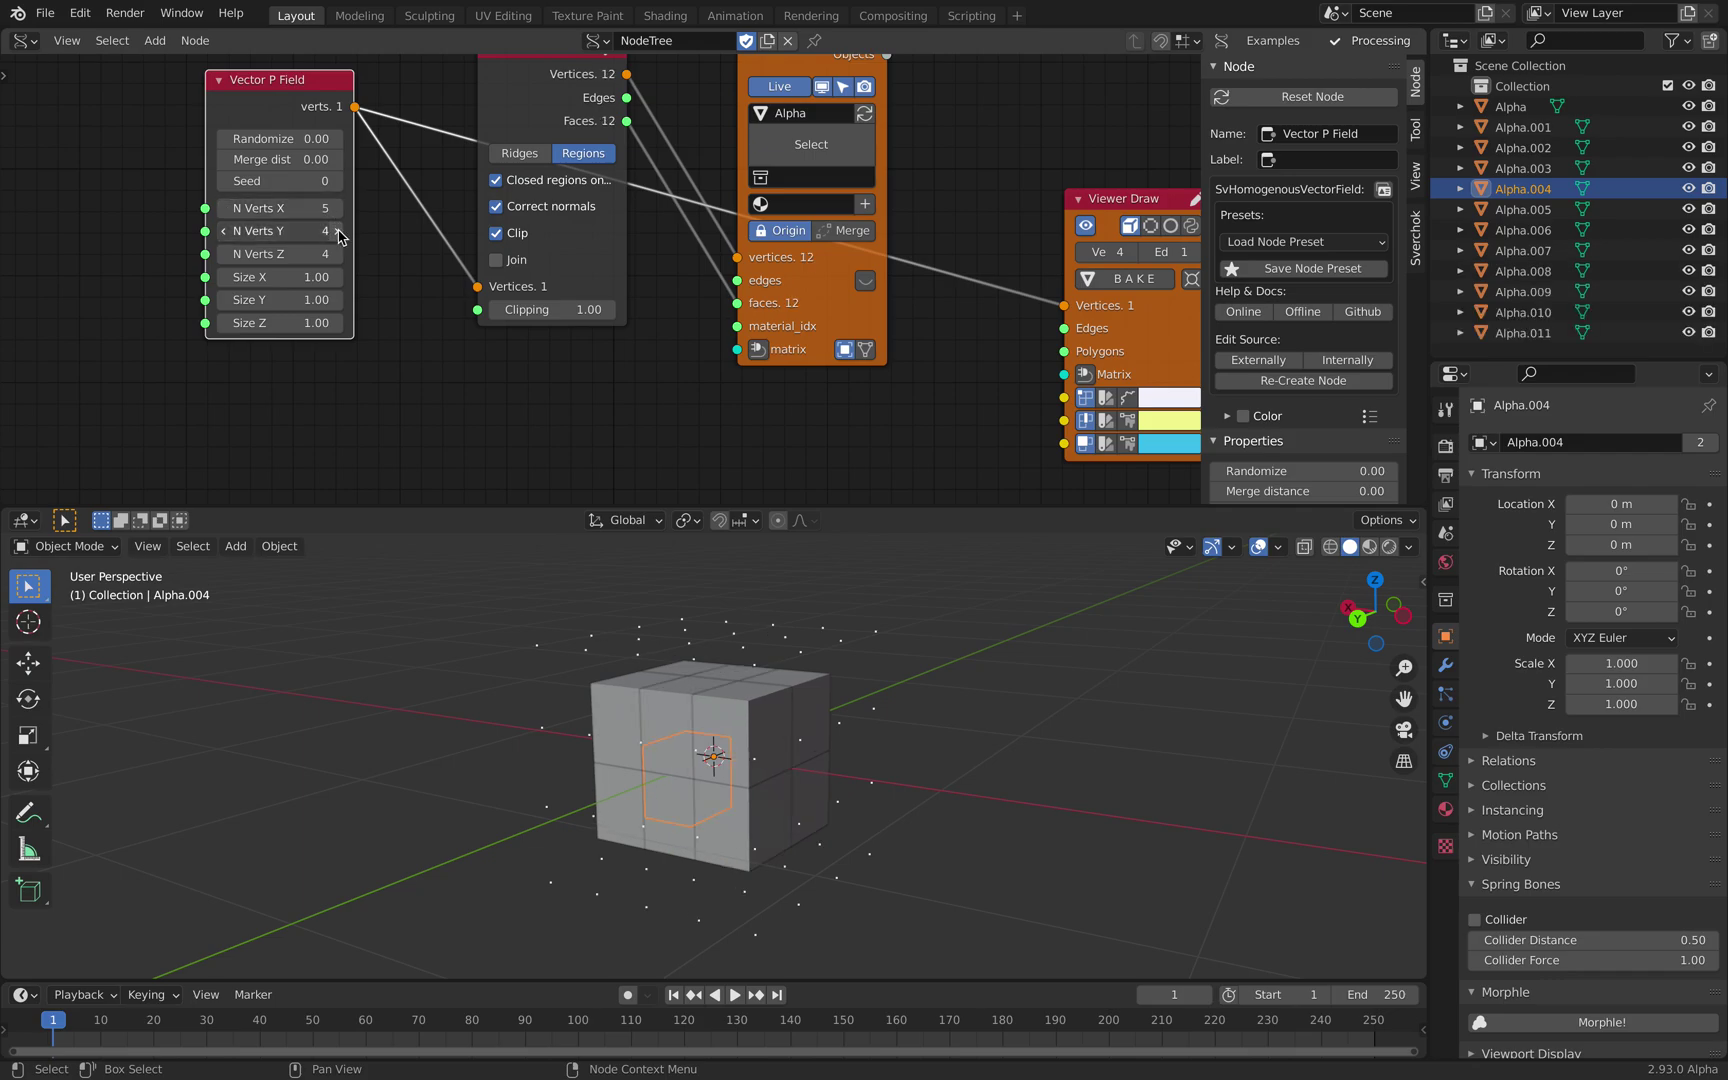
click(337, 254)
click(337, 254)
click(337, 231)
click(337, 208)
middle_drag(513, 561, 590, 565)
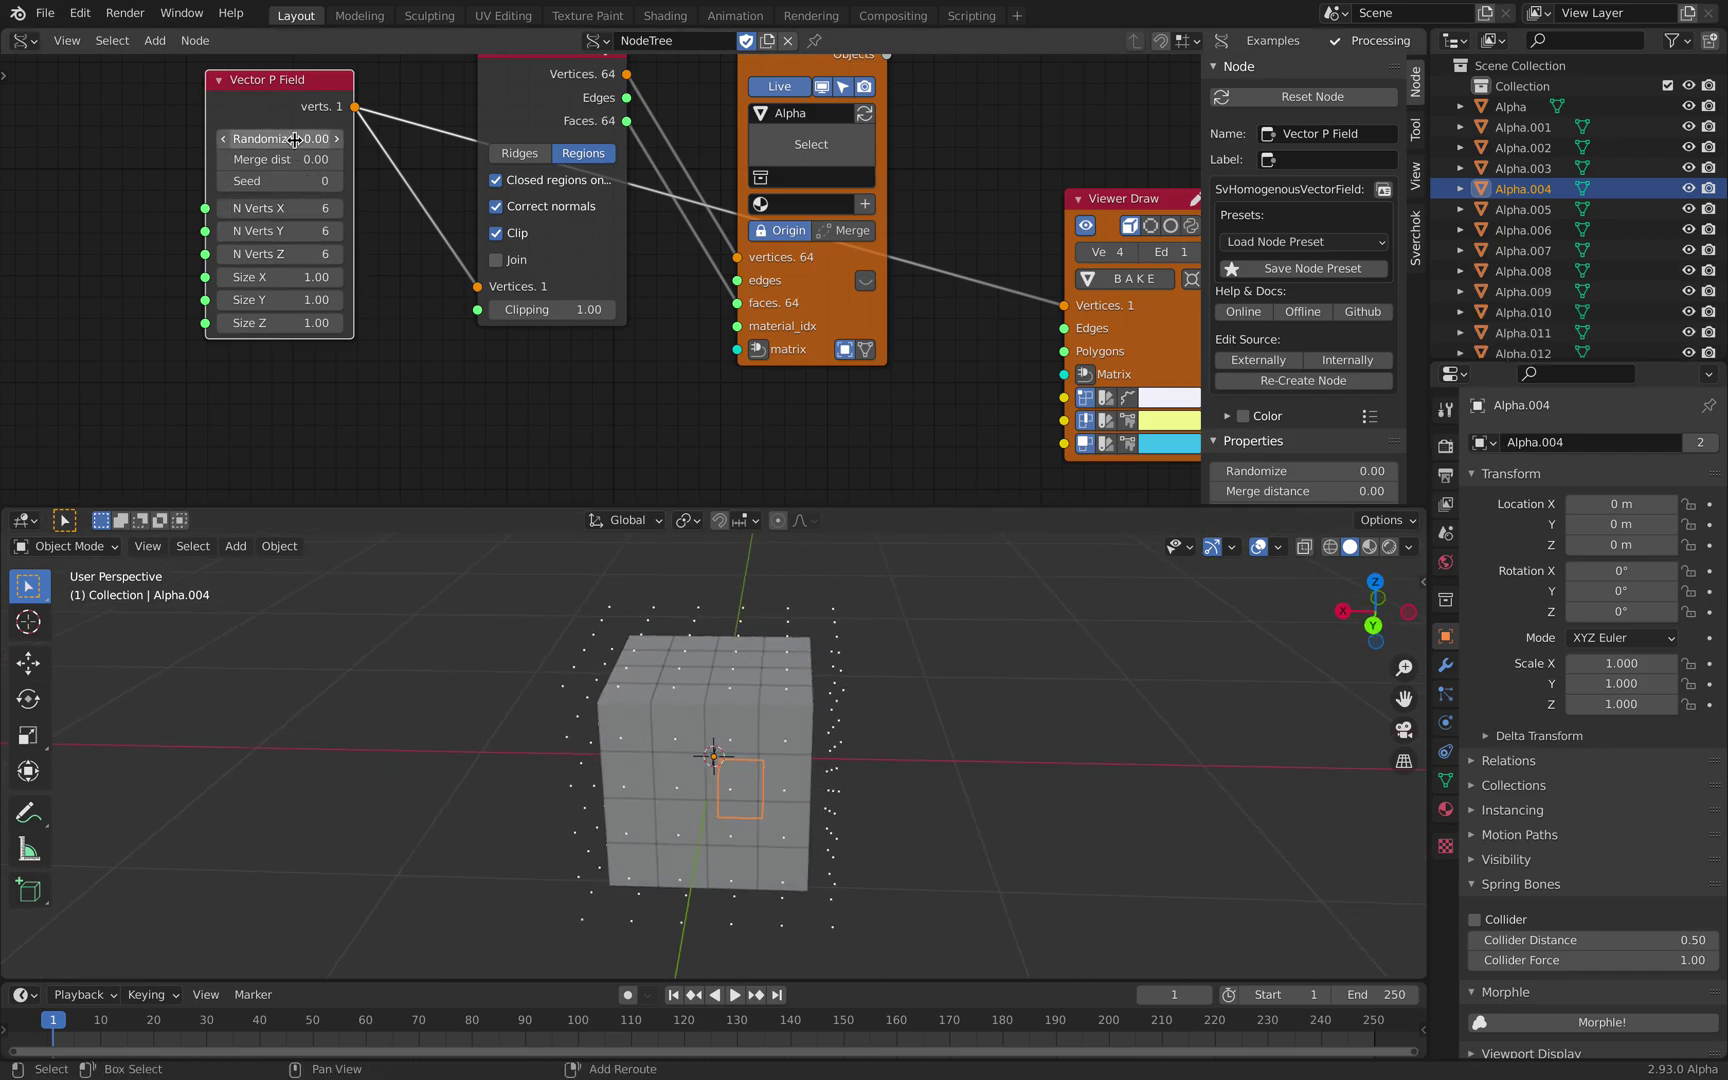
click(337, 138)
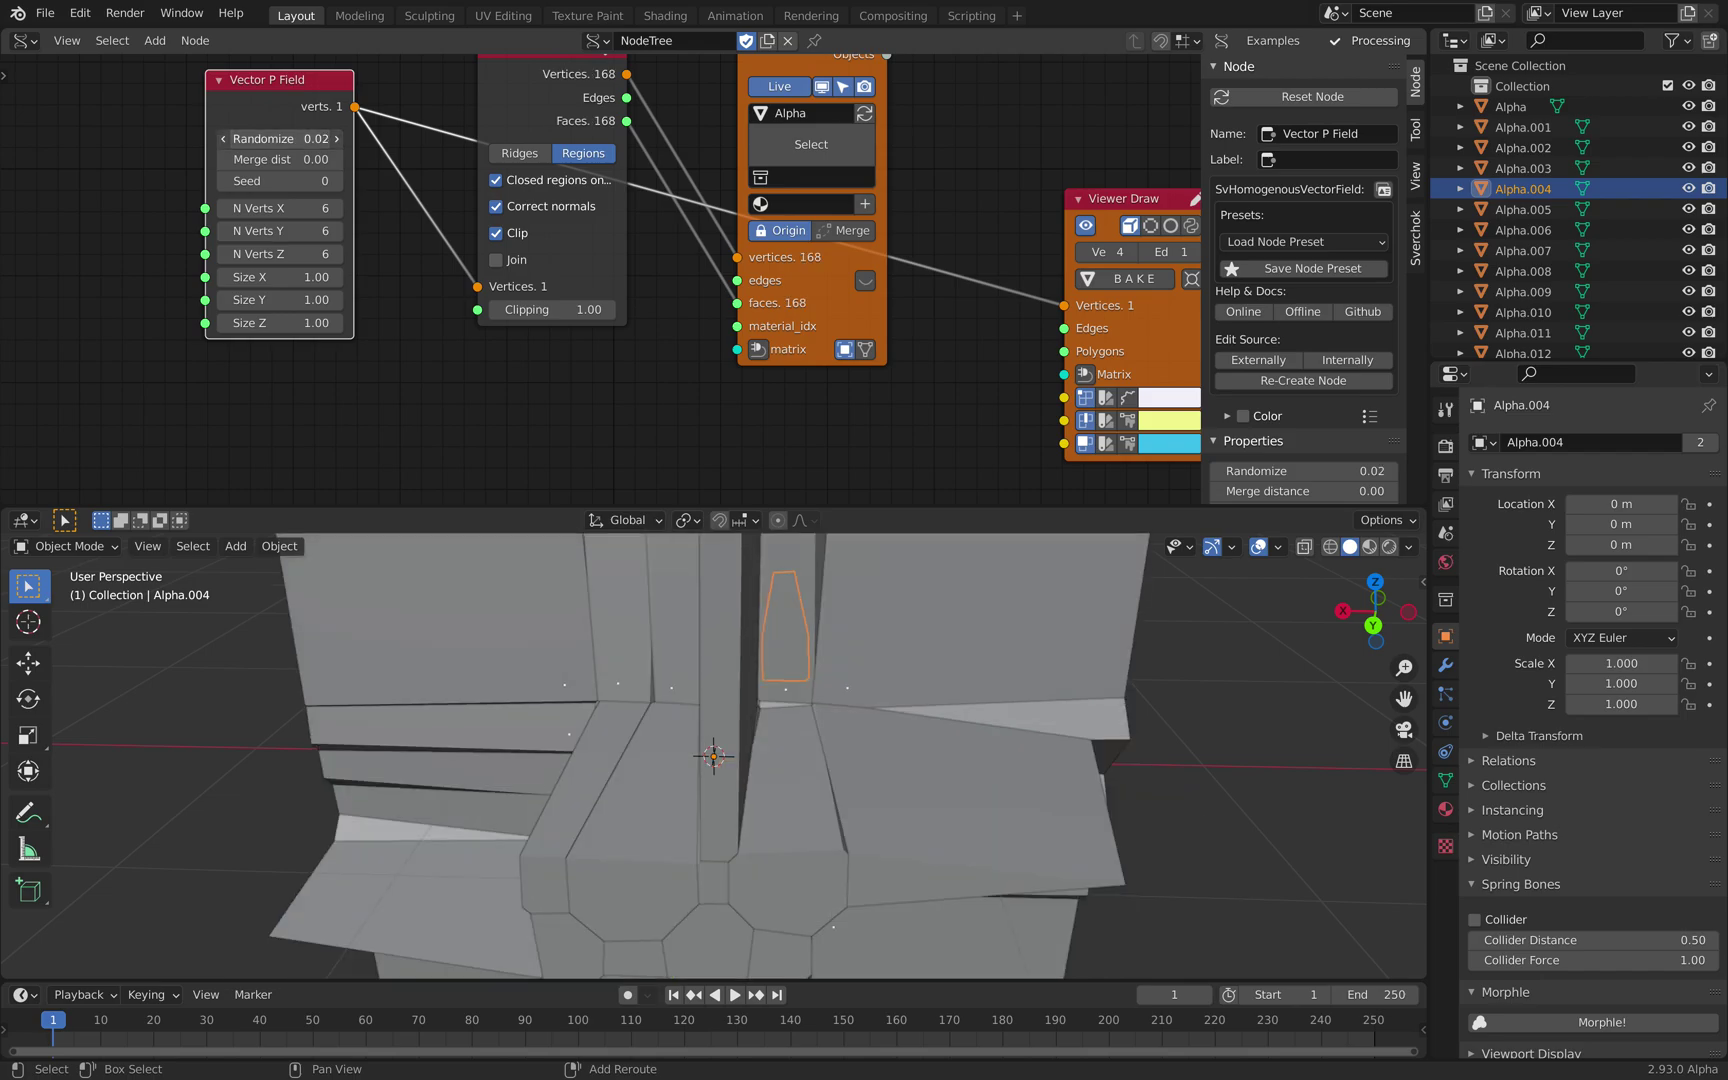
middle_drag(651, 603, 670, 727)
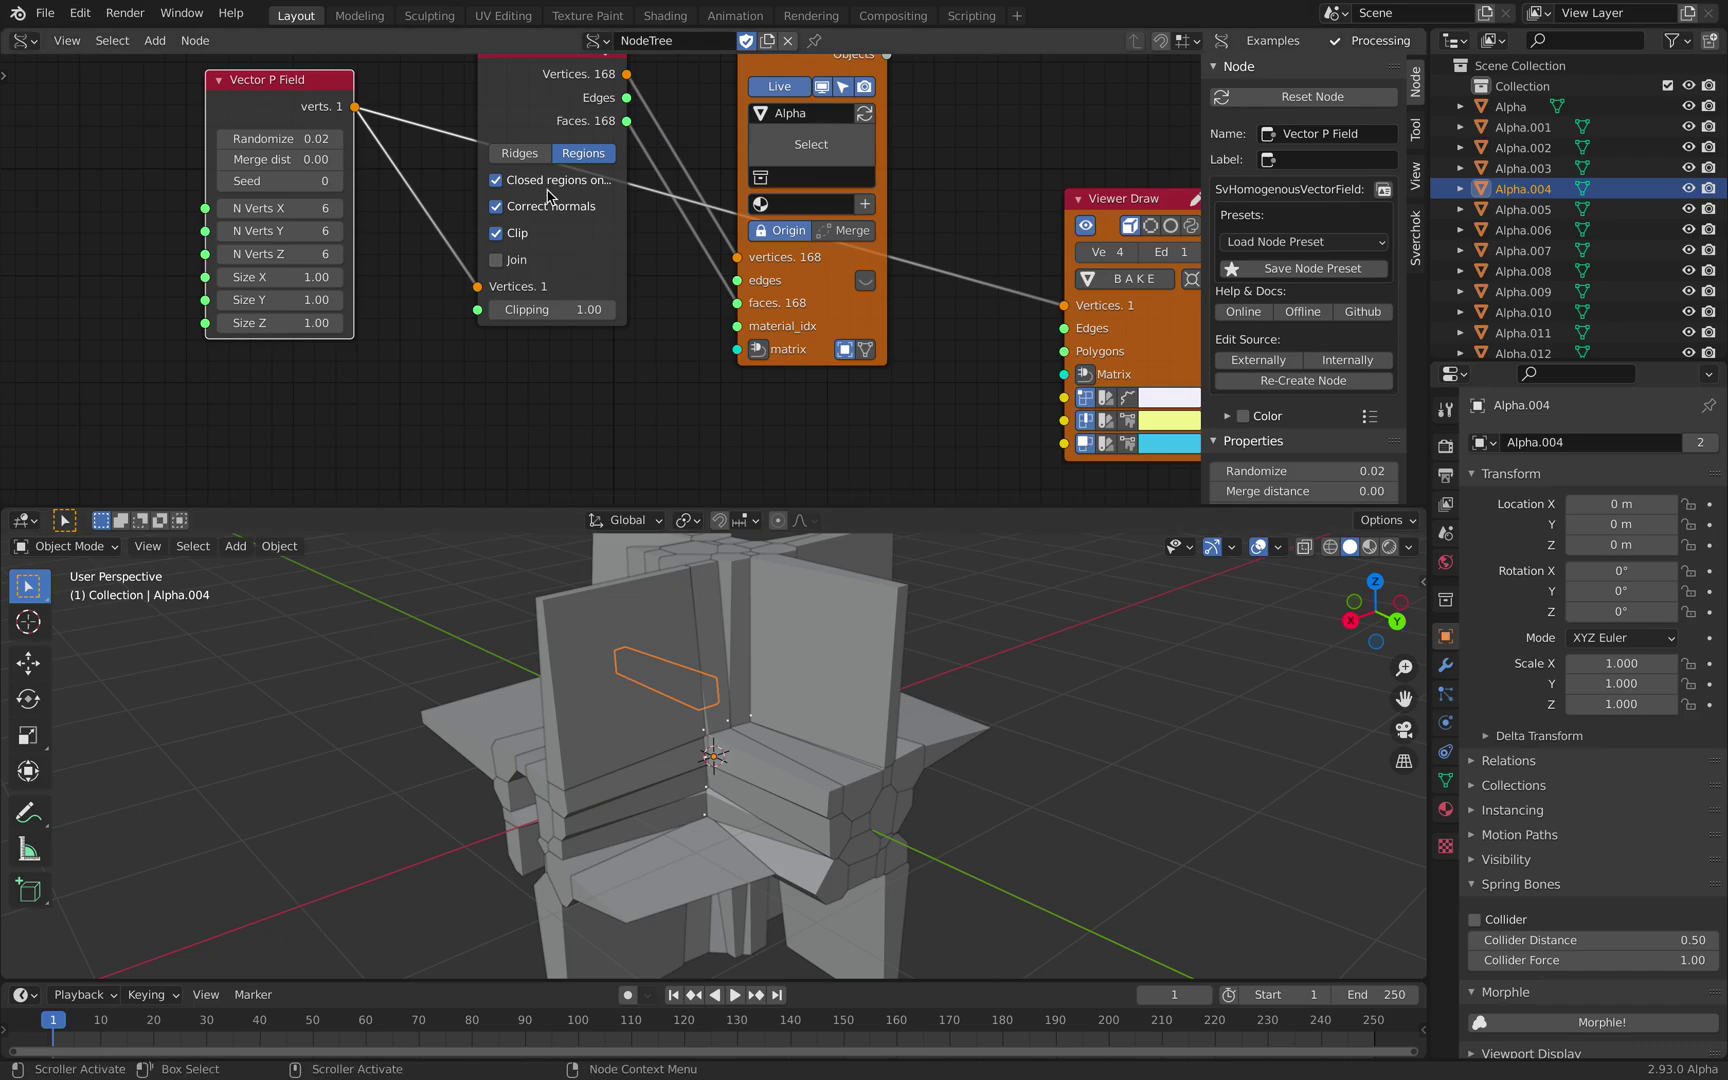
- Try Voronoi 3D's closed-regions and Clip options switched off, restoring both to enabled
click(547, 192)
click(547, 192)
click(519, 232)
click(519, 234)
click(519, 234)
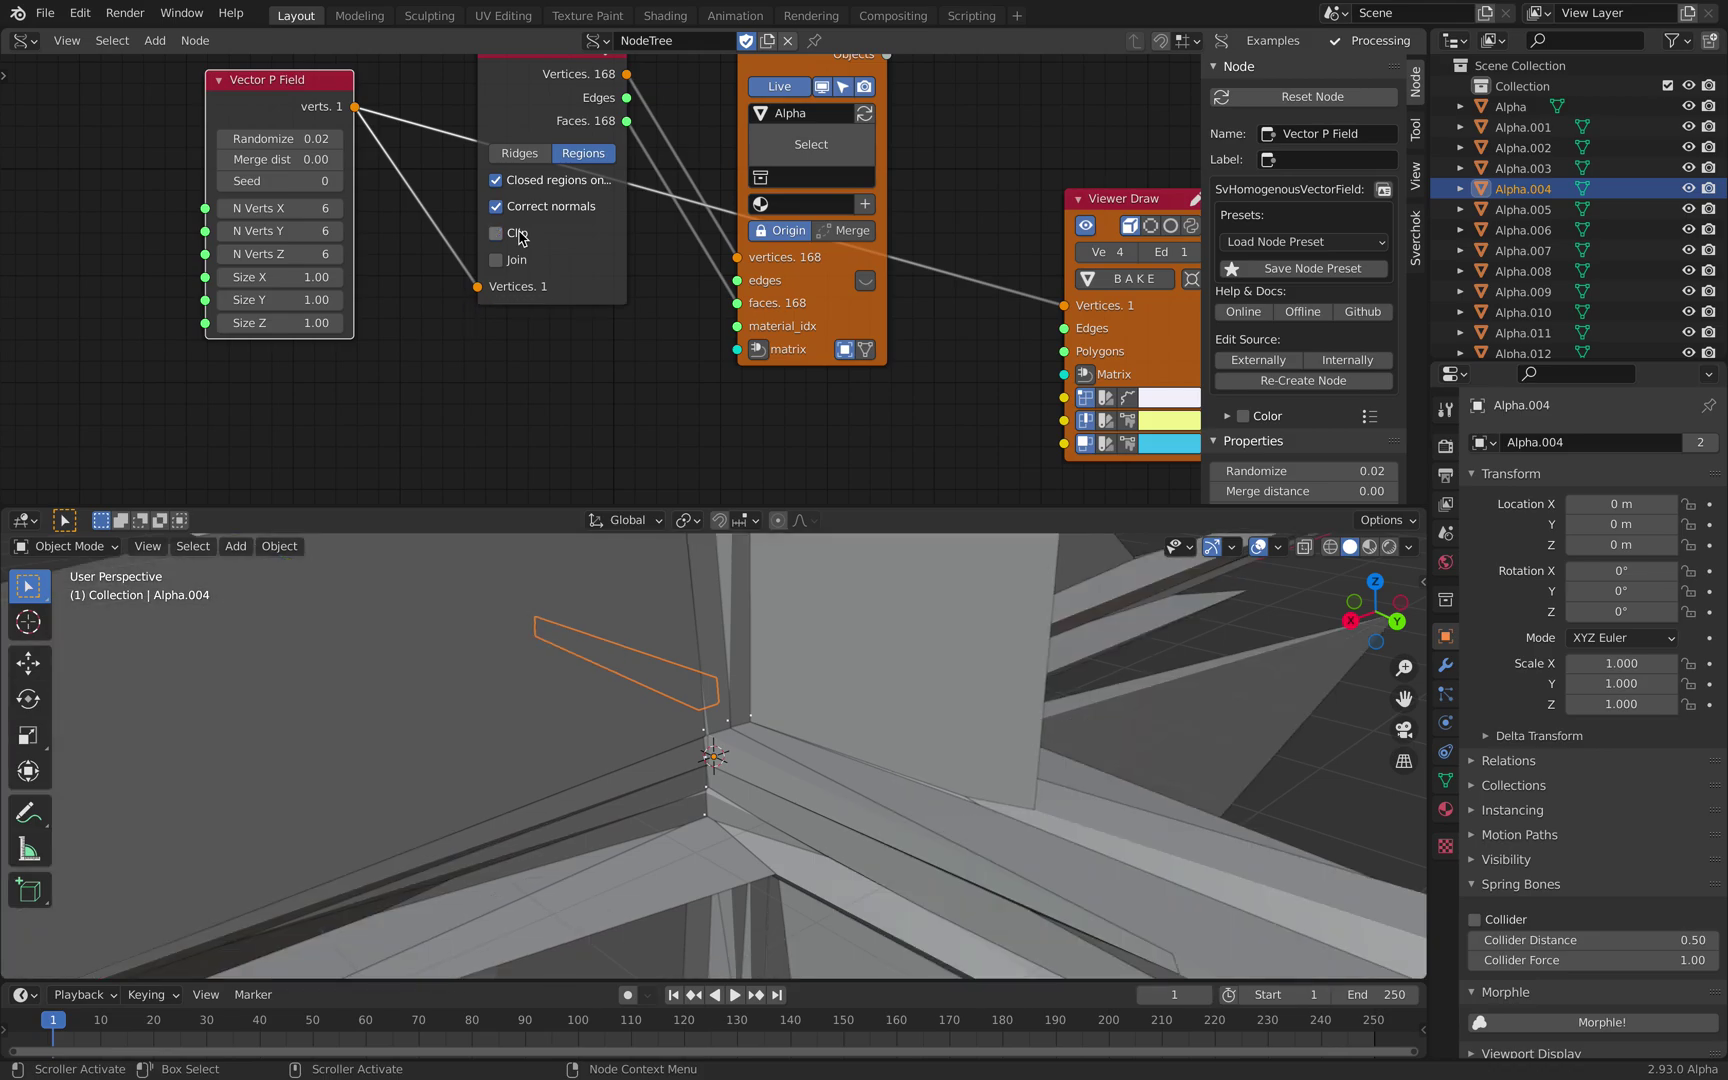
click(520, 238)
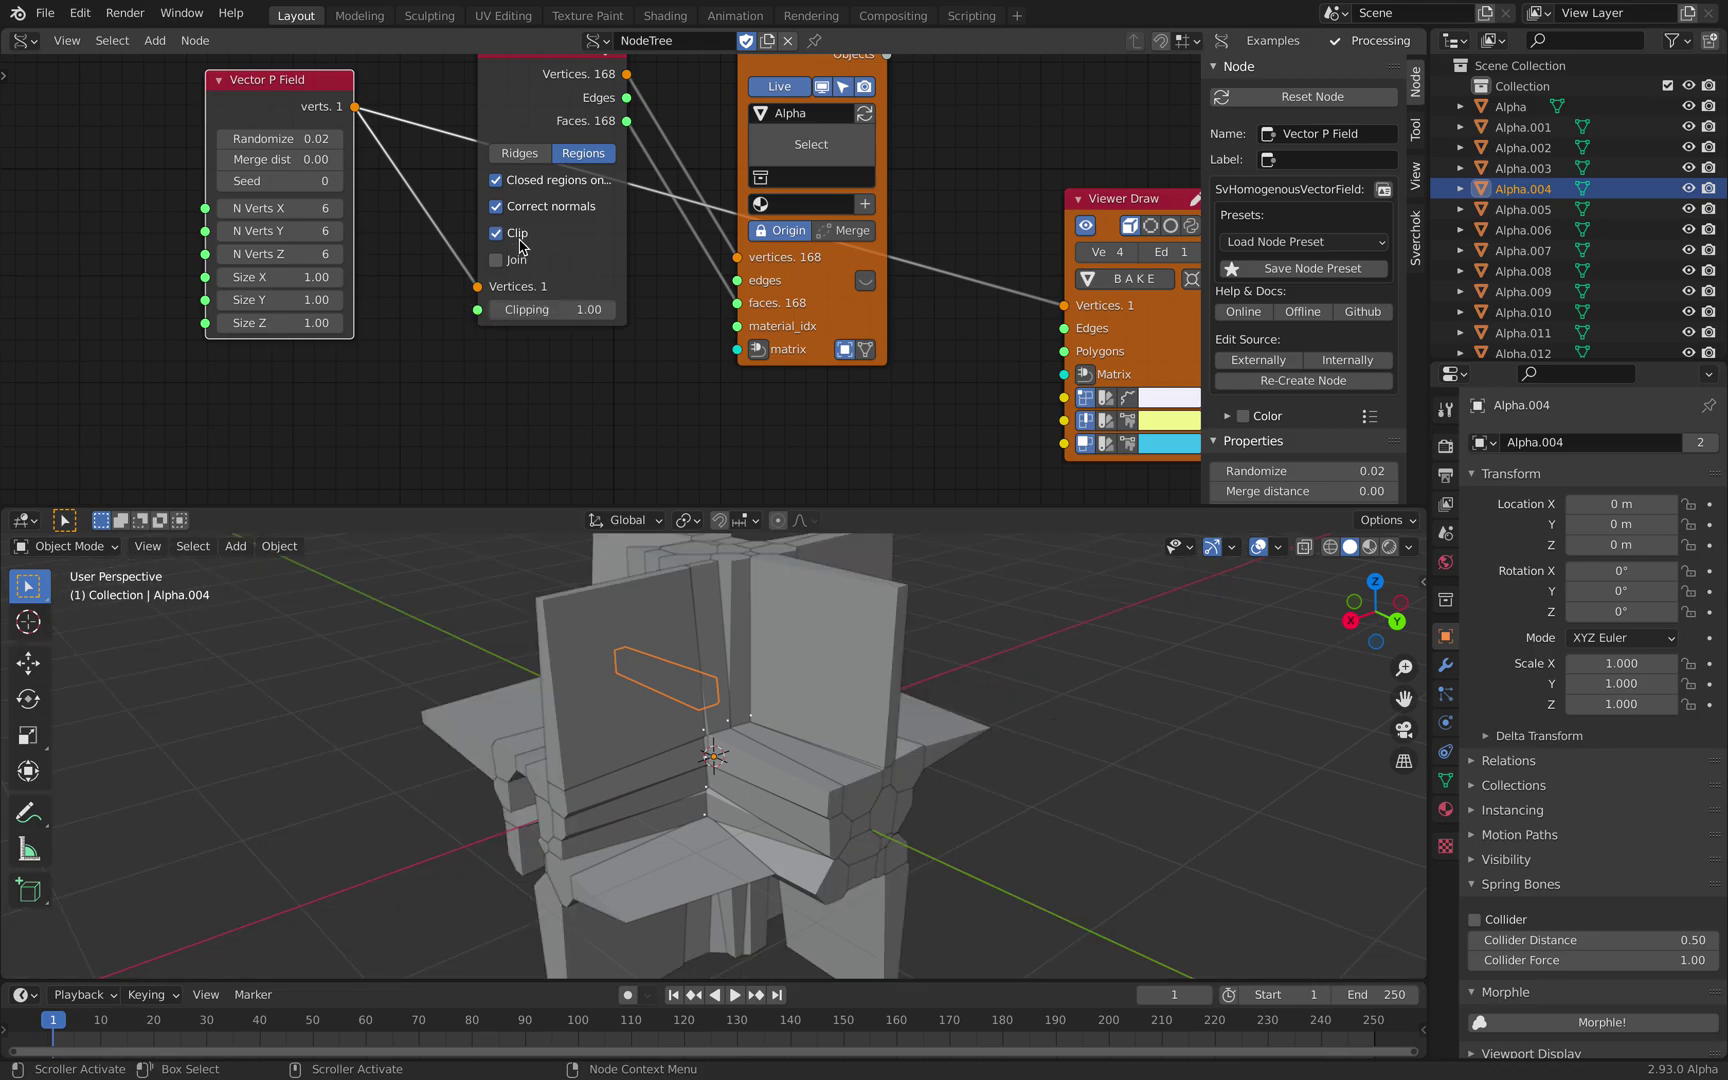
- Try the Ridges mode on Voronoi 3D, inspect the mesh, and return to Regions
click(520, 153)
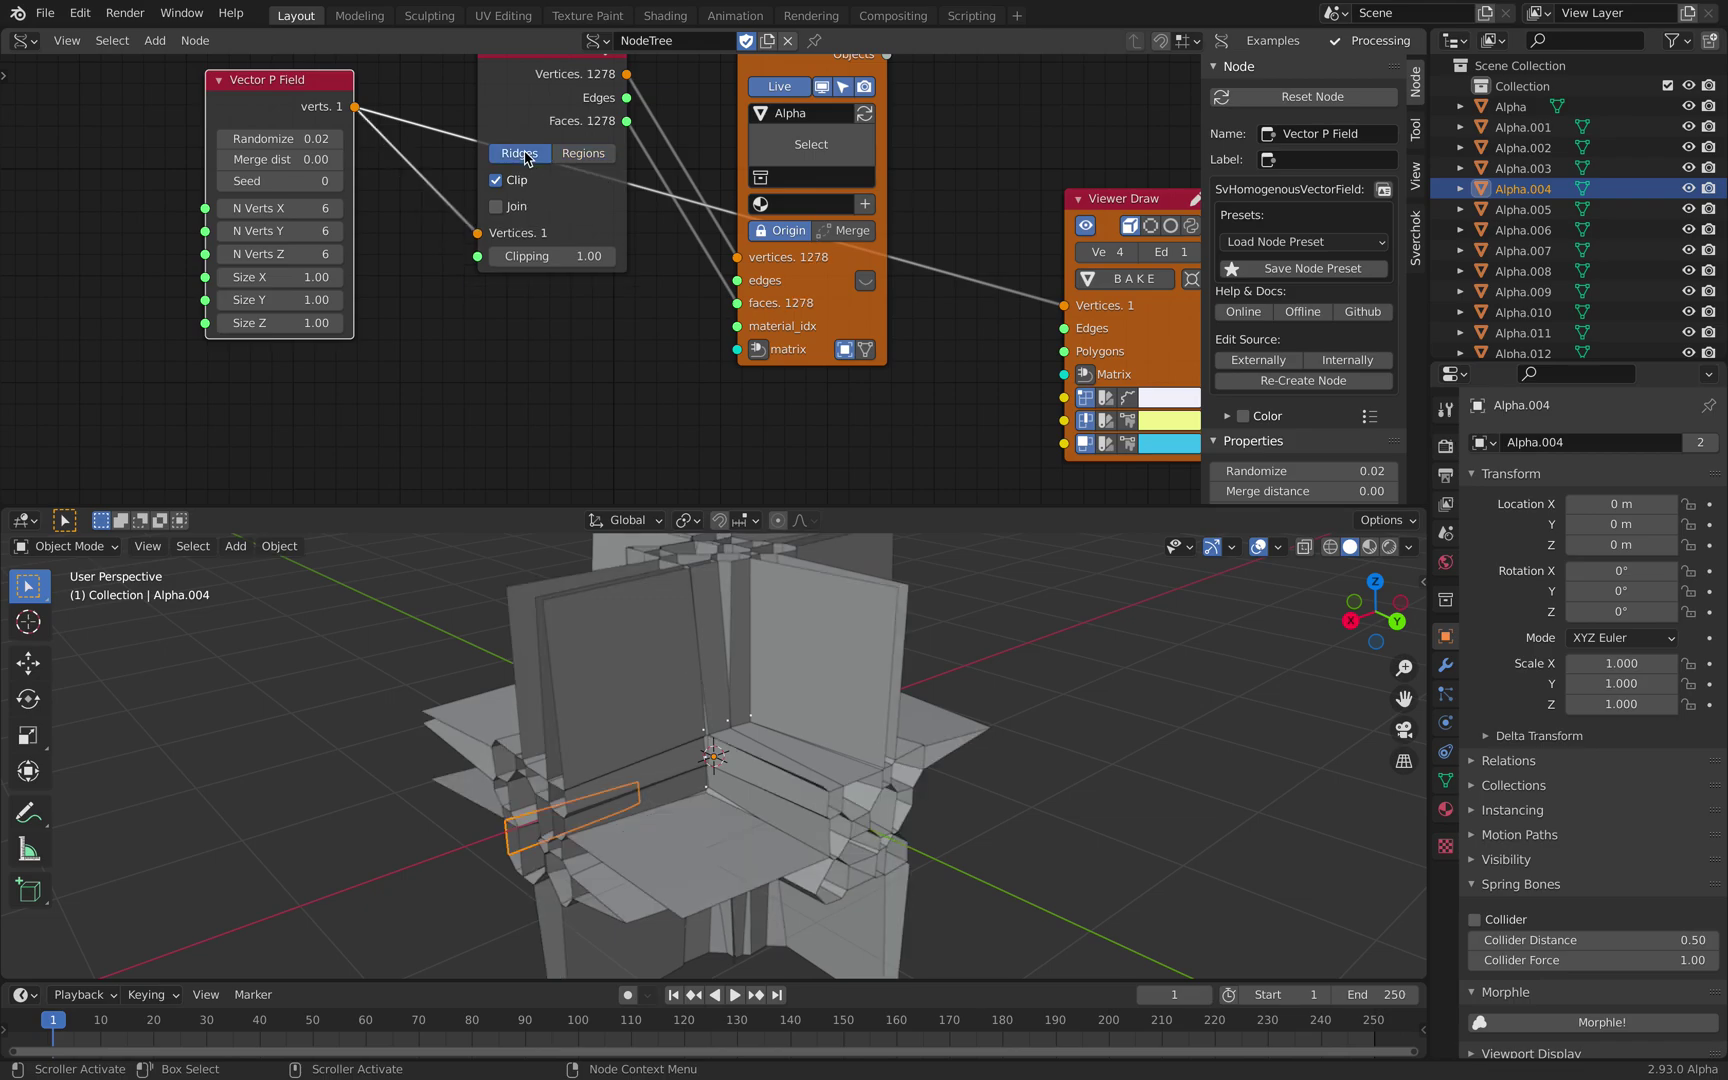
middle_drag(663, 727, 833, 717)
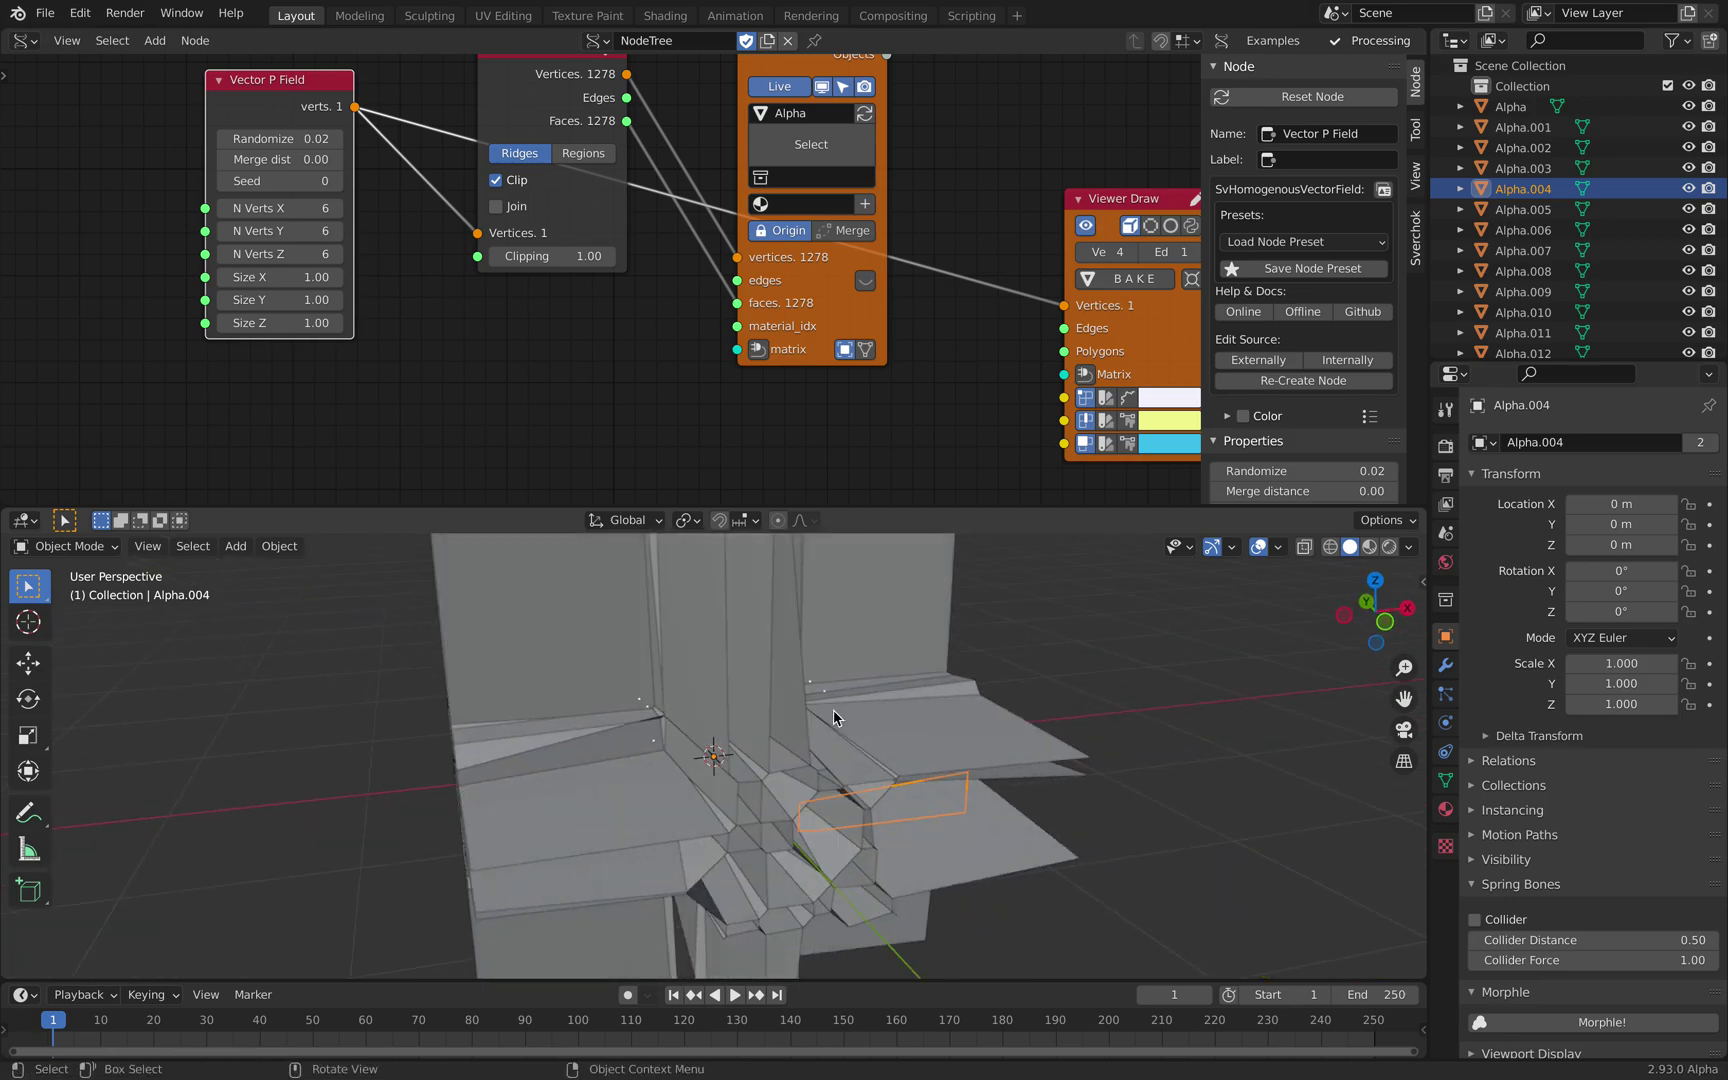
click(594, 154)
mouse_move(700, 720)
middle_down()
mouse_move(768, 676)
mouse_move(708, 735)
middle_up()
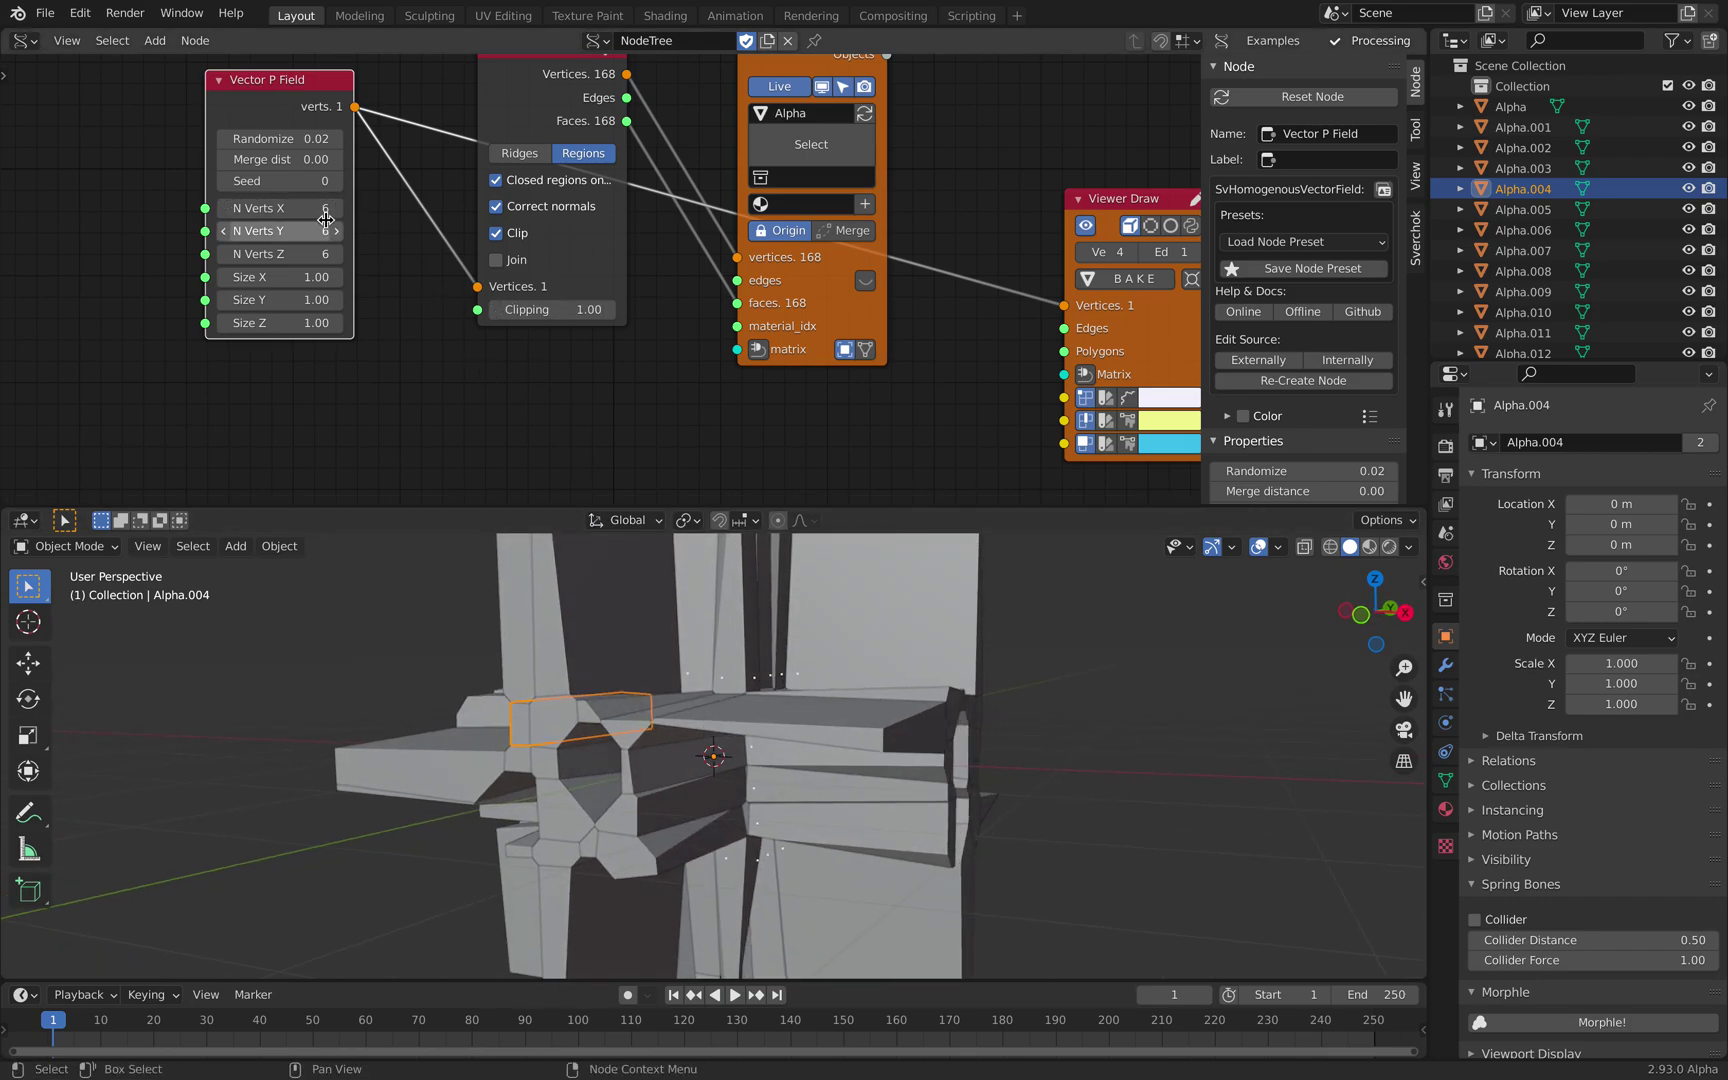
- Set the Vector P Field node's Randomize to 0.03
drag(280, 139, 275, 138)
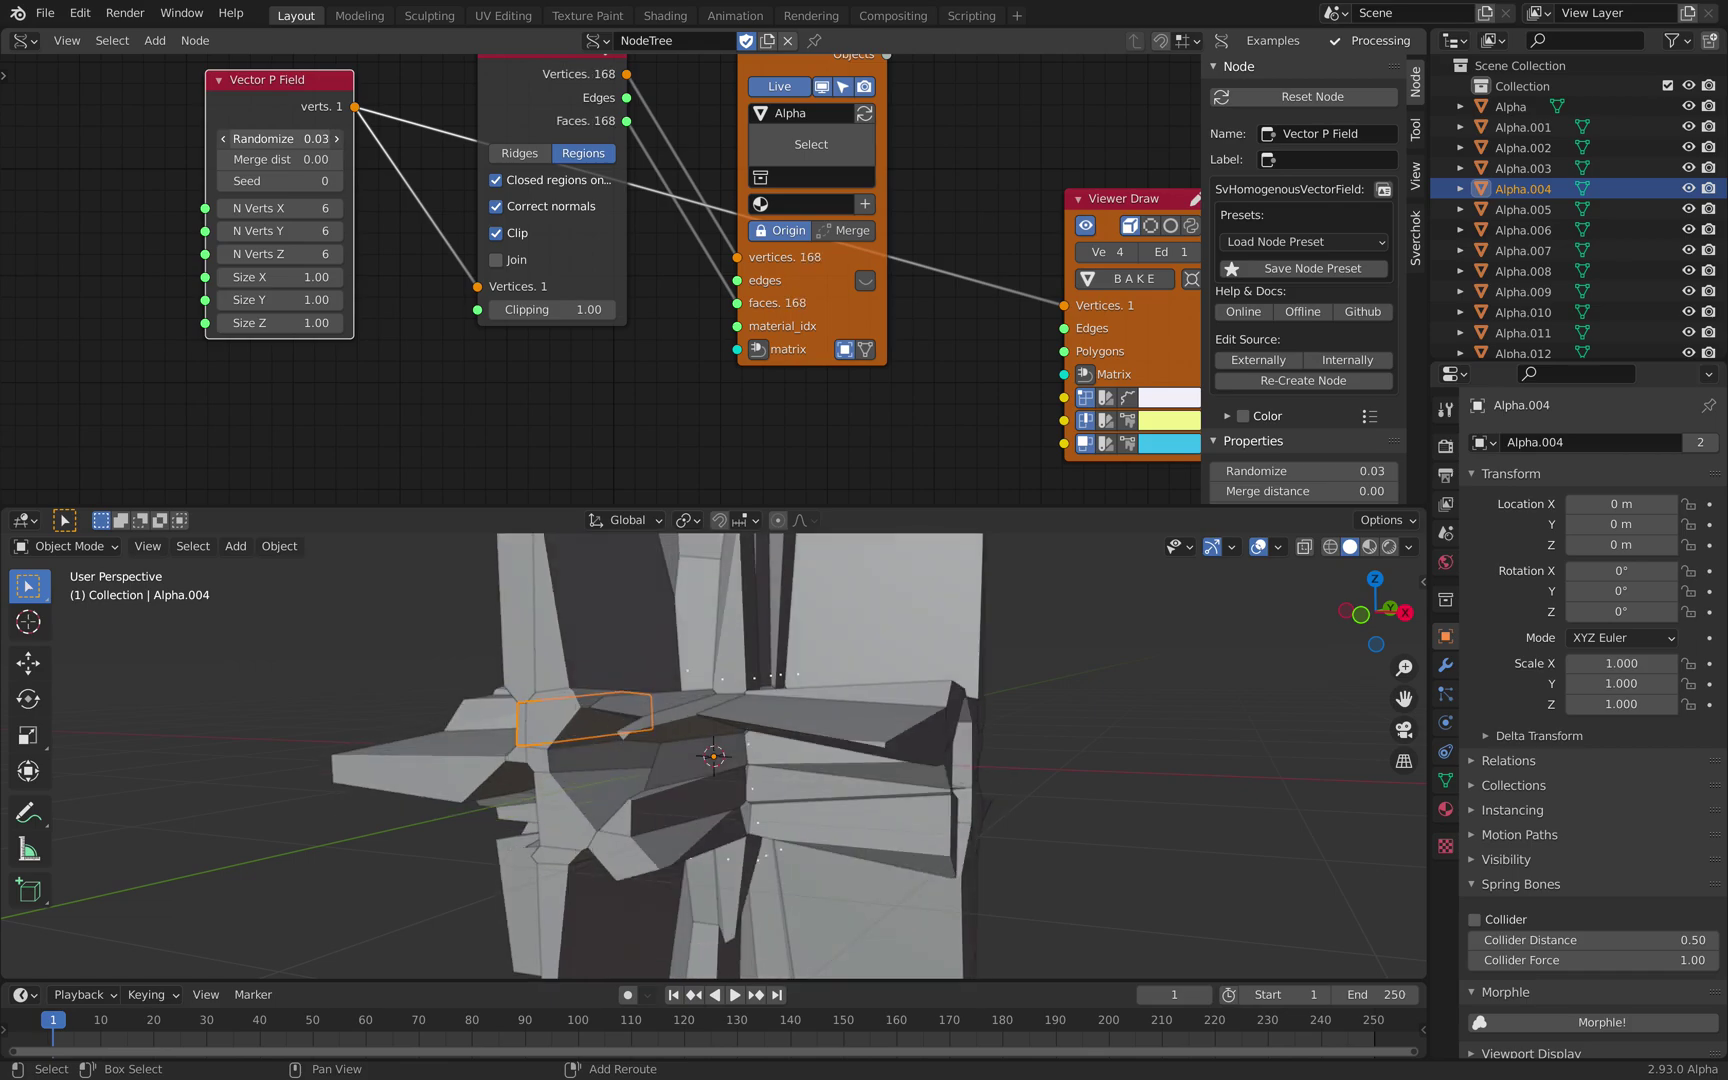
middle_drag(700, 760, 762, 764)
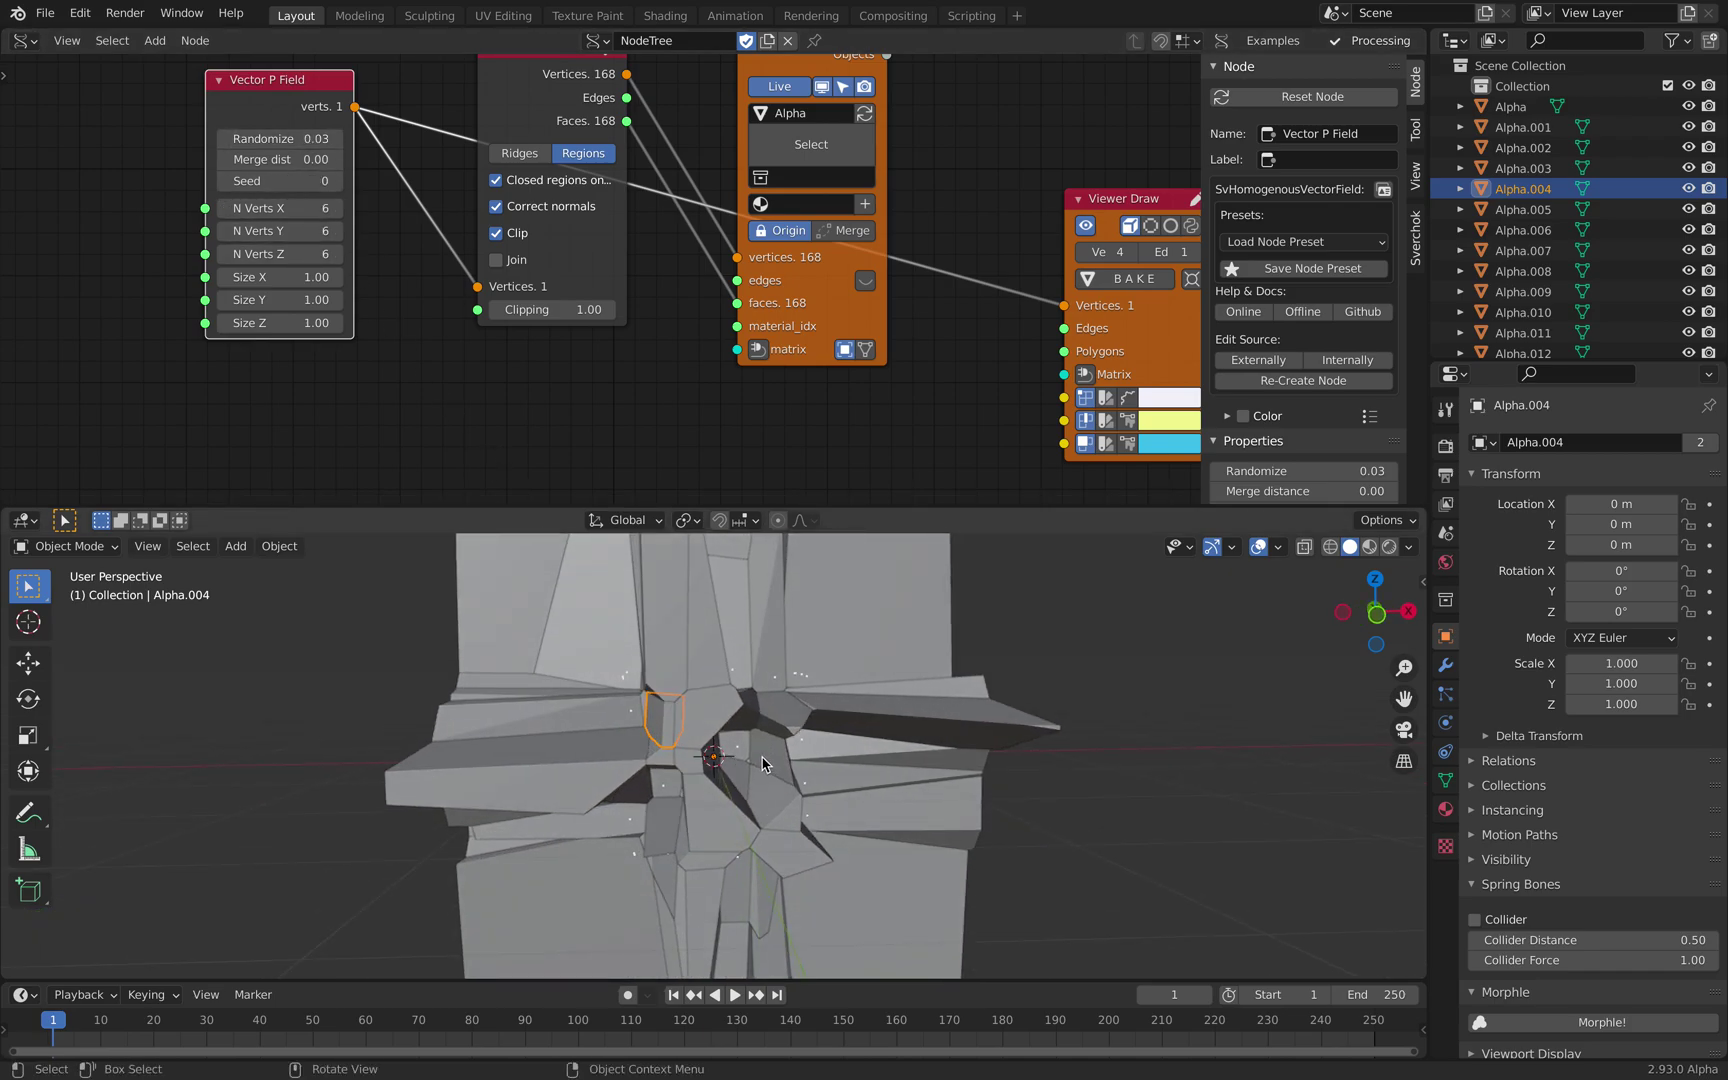
- Delete the Vector P Field node and add a Random Vector node in its place
middle_drag(320, 76, 352, 205)
middle_drag(465, 222, 433, 208)
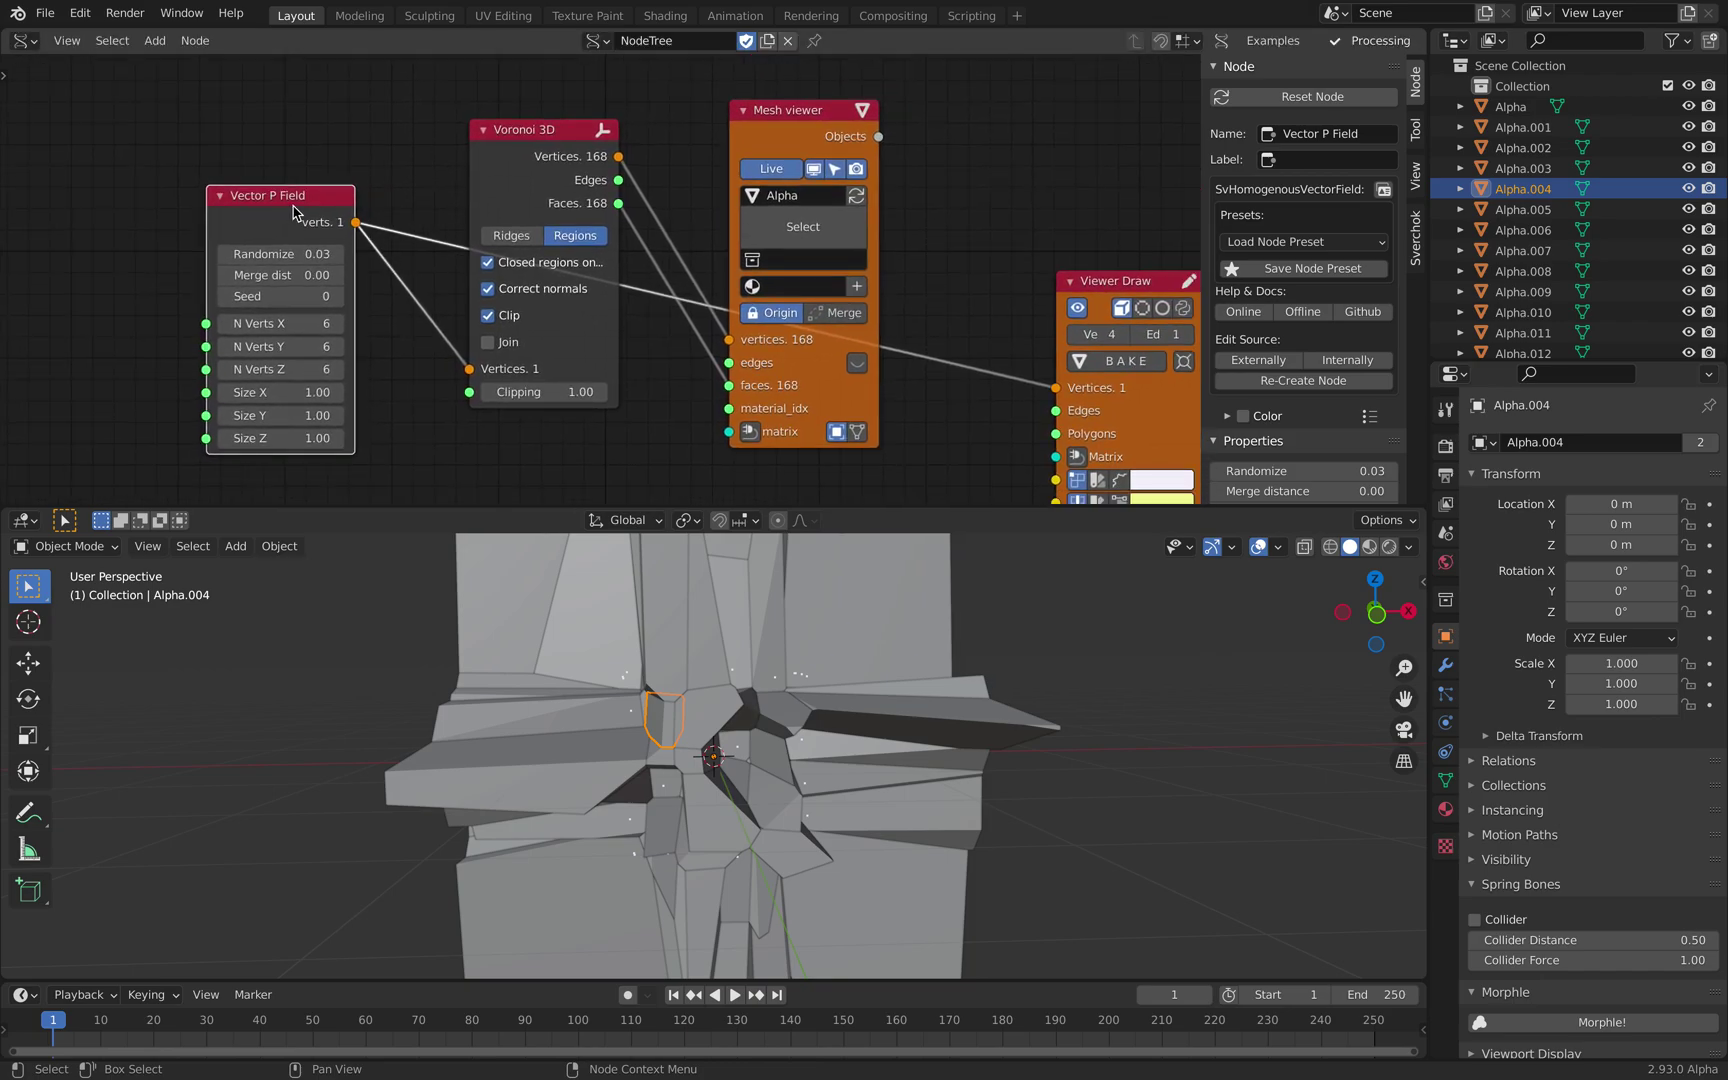
drag(288, 195, 285, 176)
key(x)
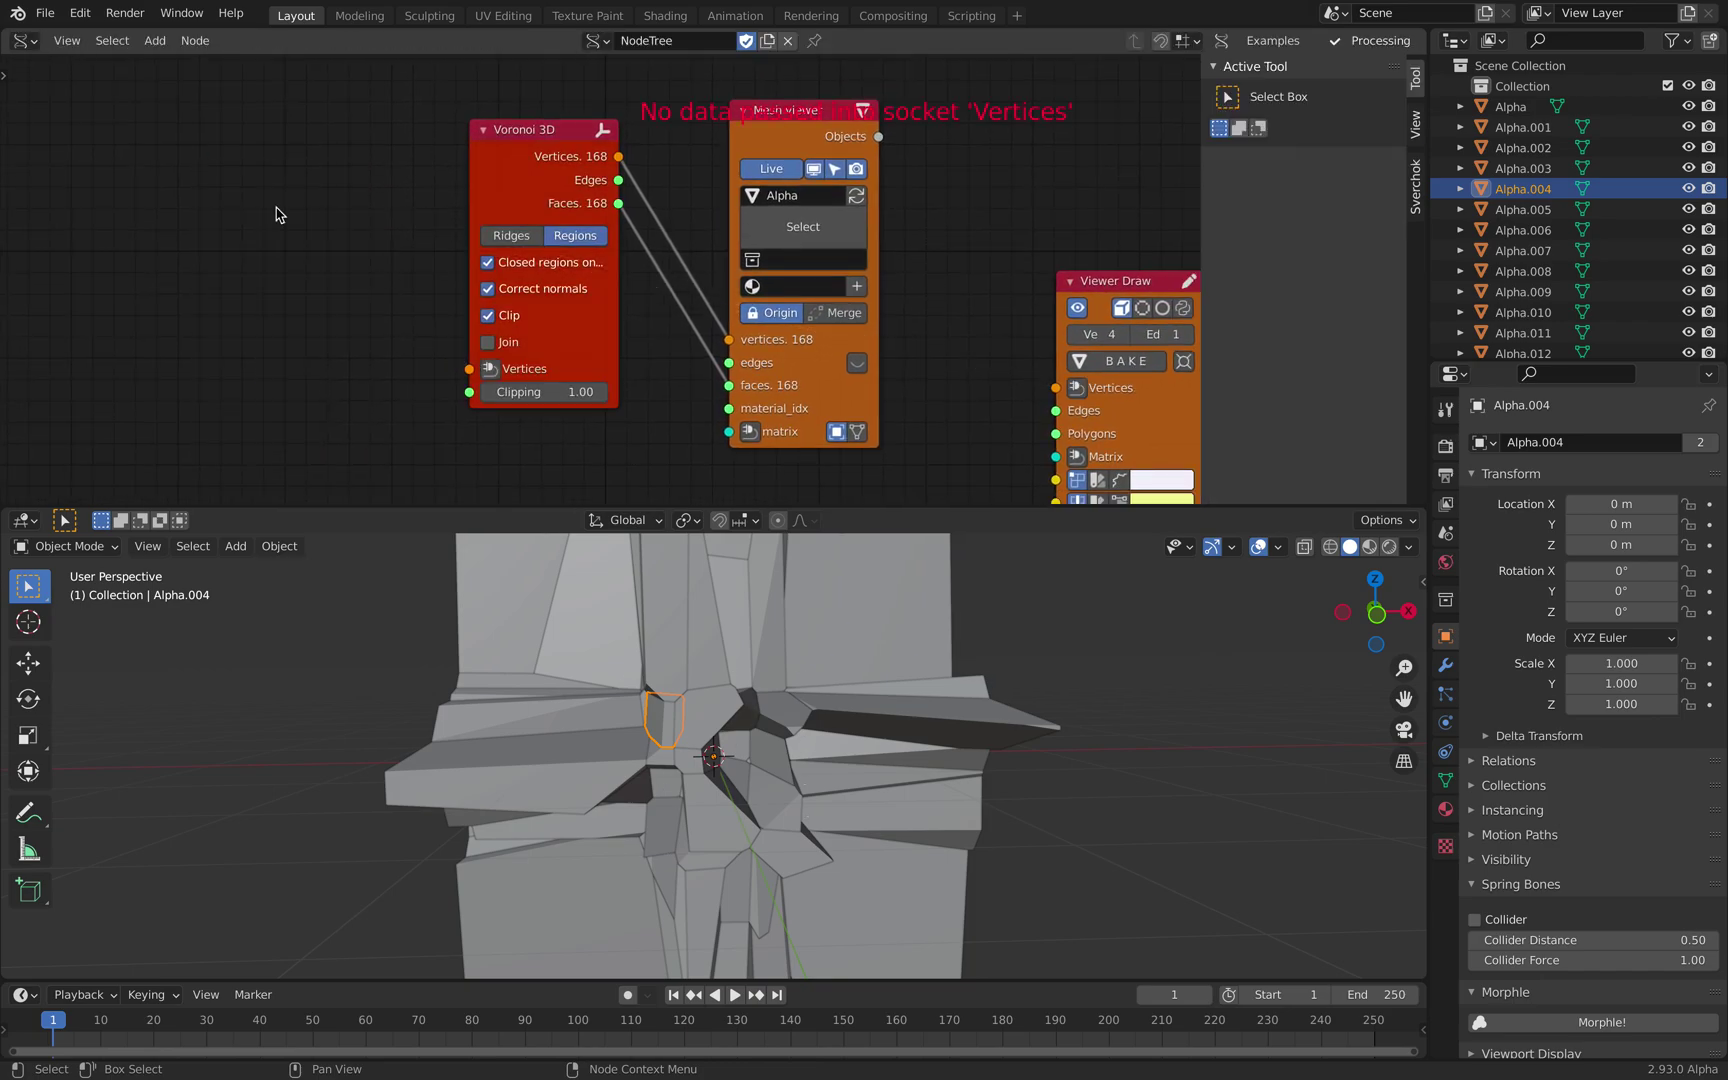
key(shift+a)
click(277, 208)
text(random v)
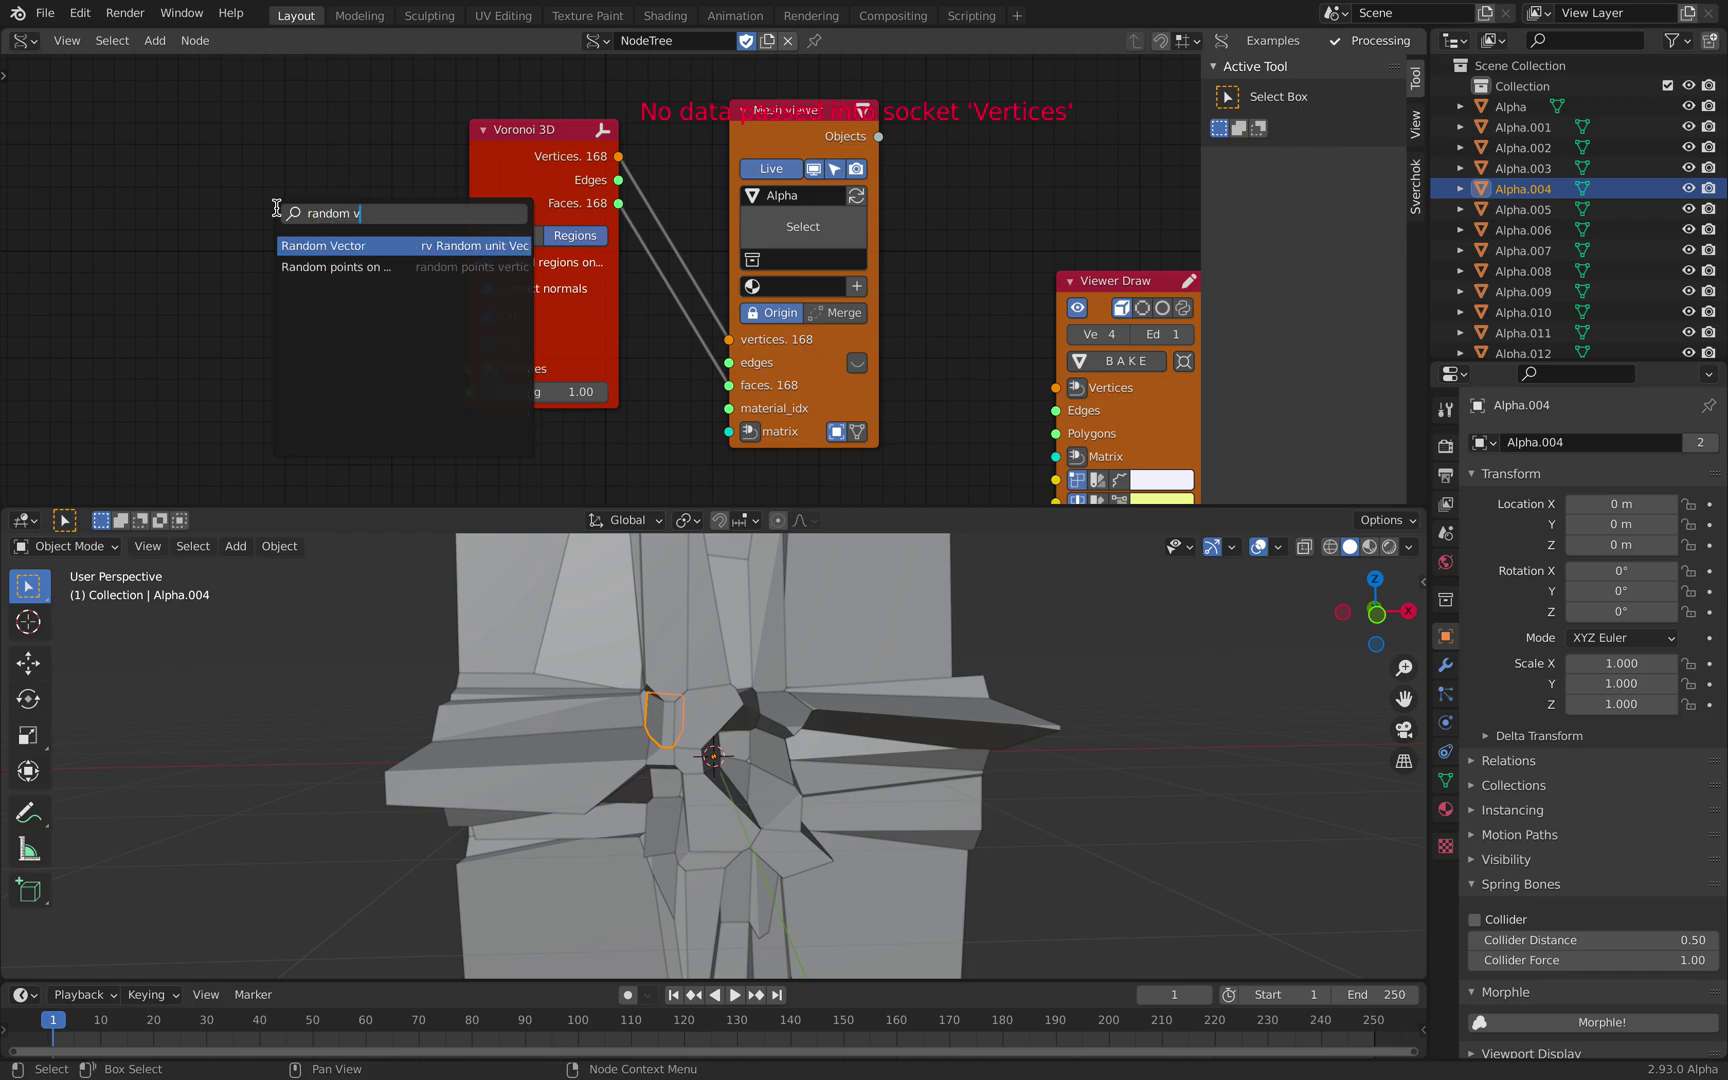
key(Return)
click(118, 304)
- Connect Random Vector to Voronoi 3D's Vertices and set its Count to 31, Seed to 33 and Scale to 2.32
drag(268, 342, 469, 368)
drag(228, 371, 265, 415)
drag(205, 316, 266, 291)
drag(267, 342, 259, 342)
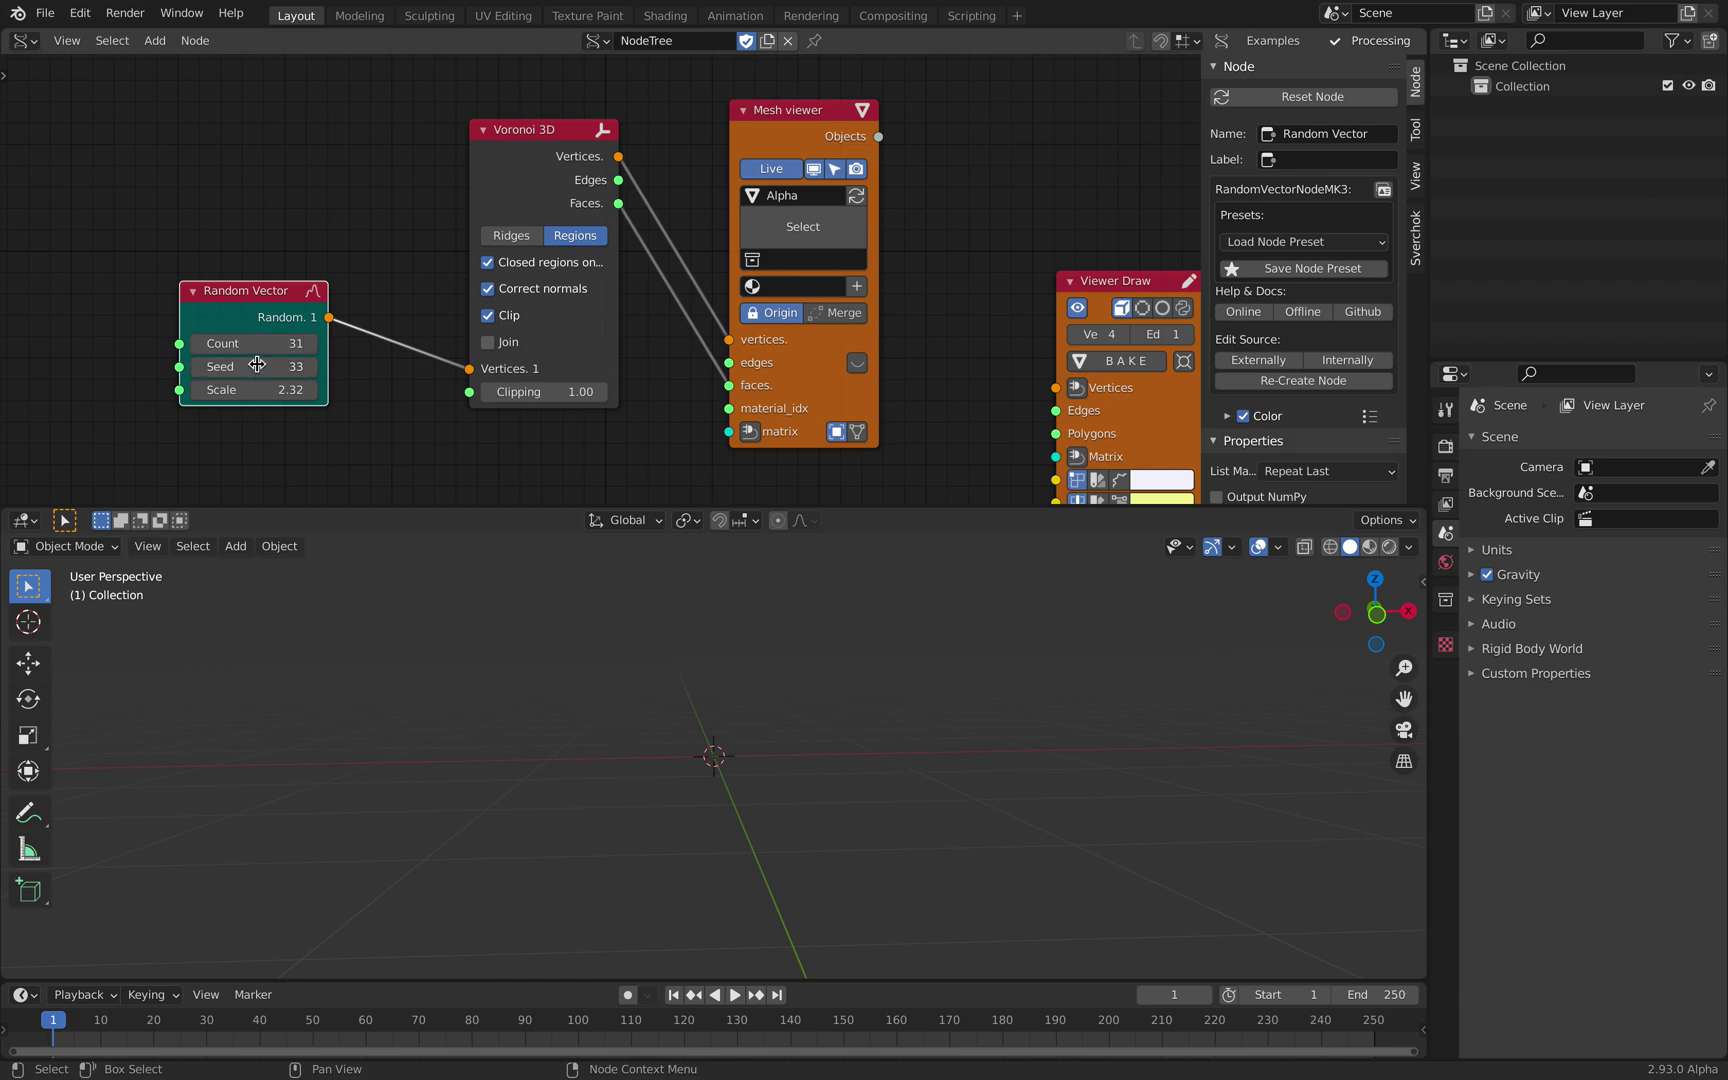
- Delete the Random Vector node and add a Box node well ahead of Voronoi 3D
click(506, 293)
key(x)
key(shift+a)
text(box)
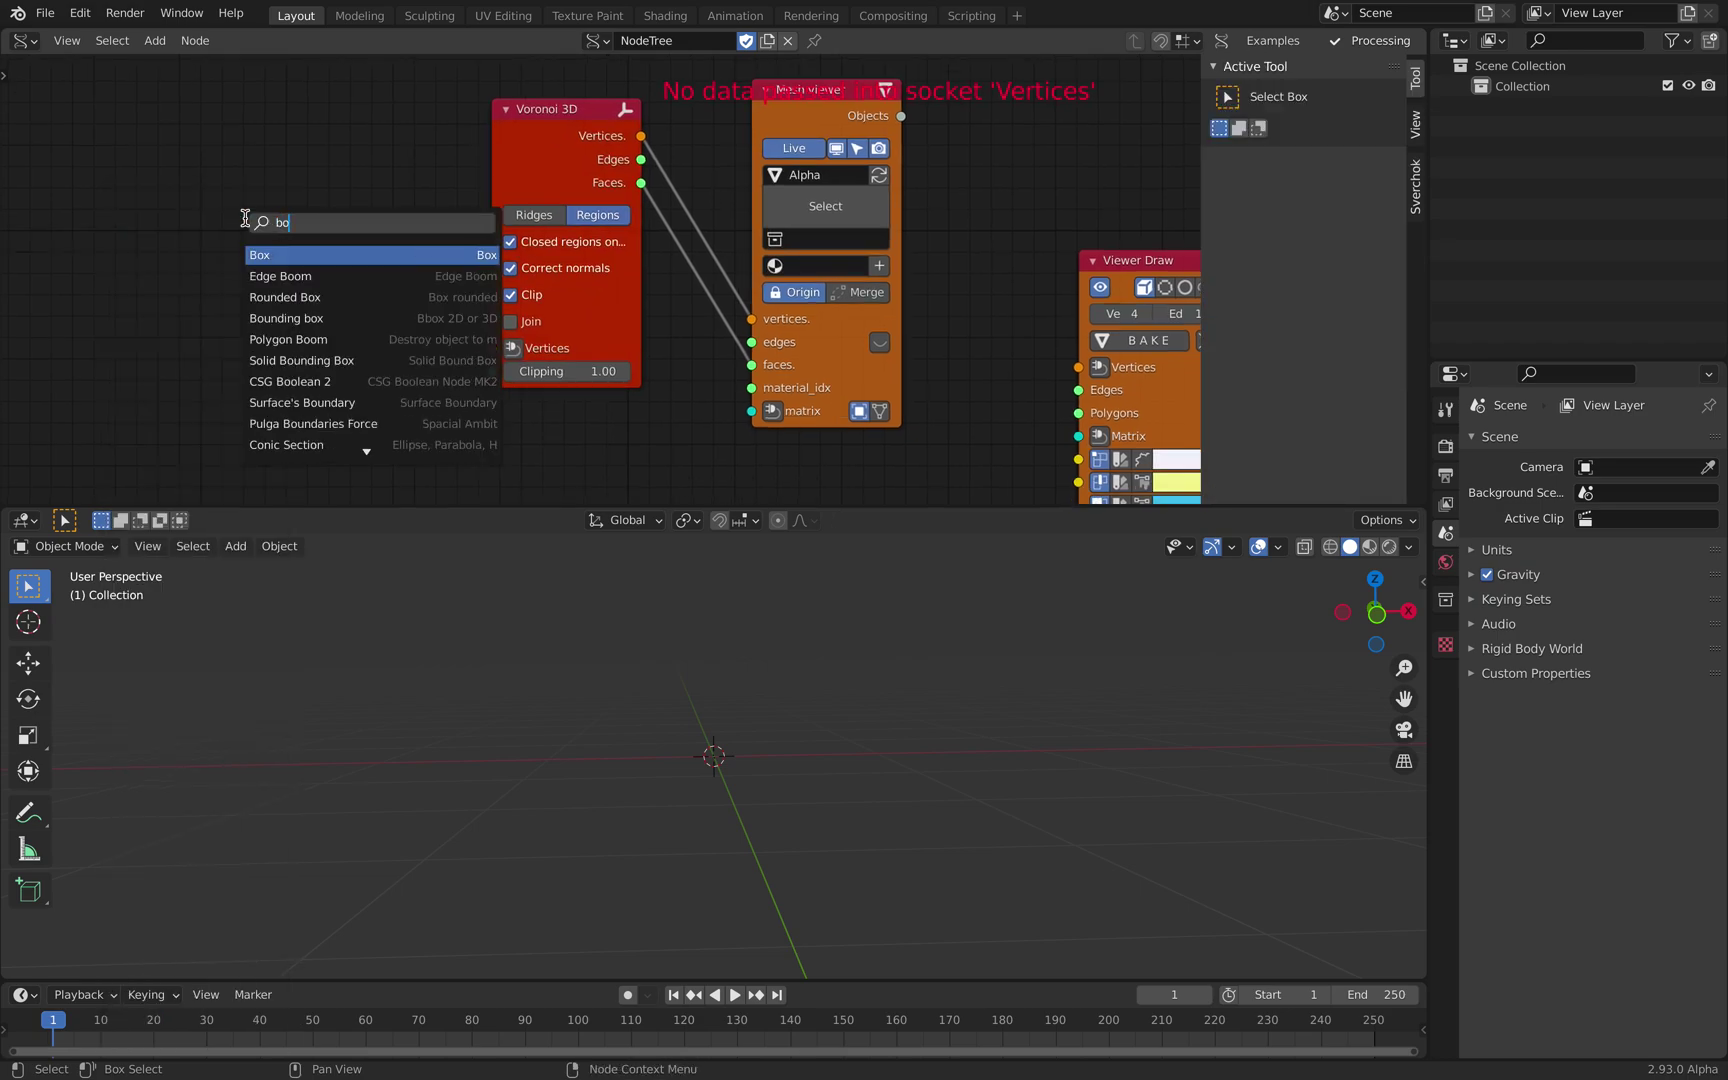
key(Return)
click(56, 180)
middle_drag(138, 170, 273, 160)
drag(227, 181, 139, 181)
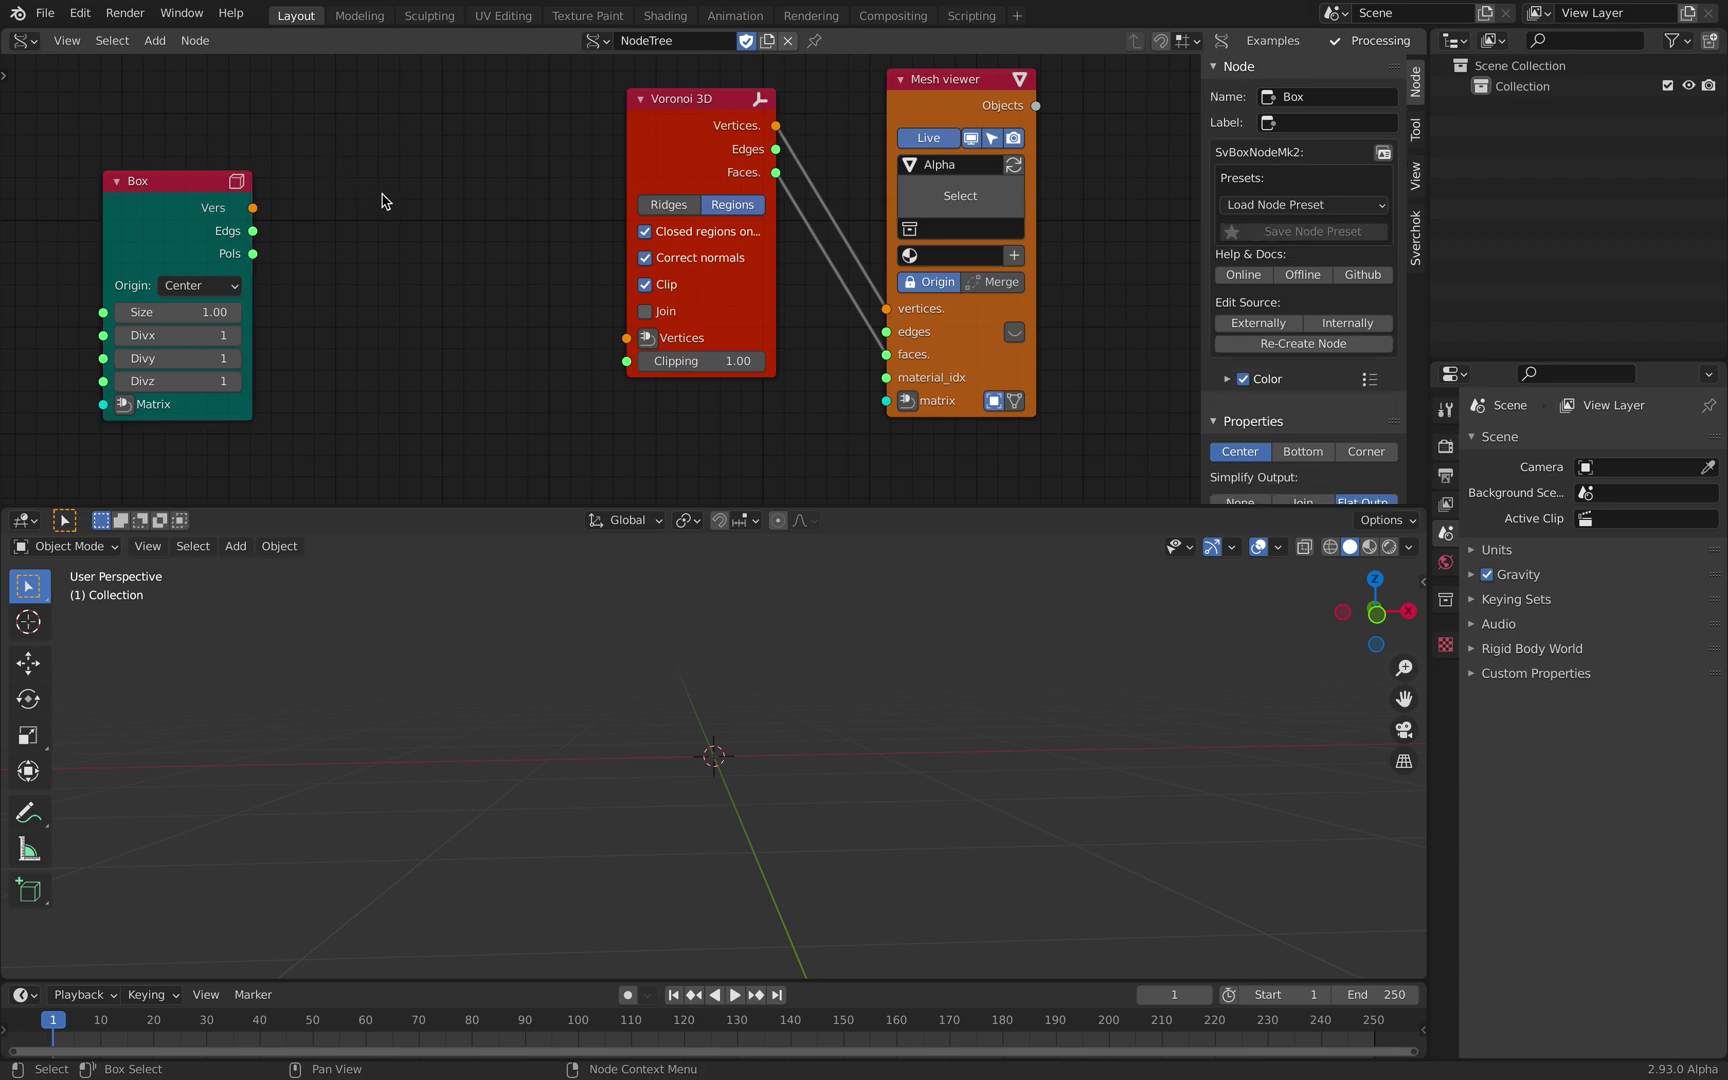
- Add a Random points on mesh node between the Box and Voronoi 3D nodes
key(shift+a)
click(385, 195)
text(random po)
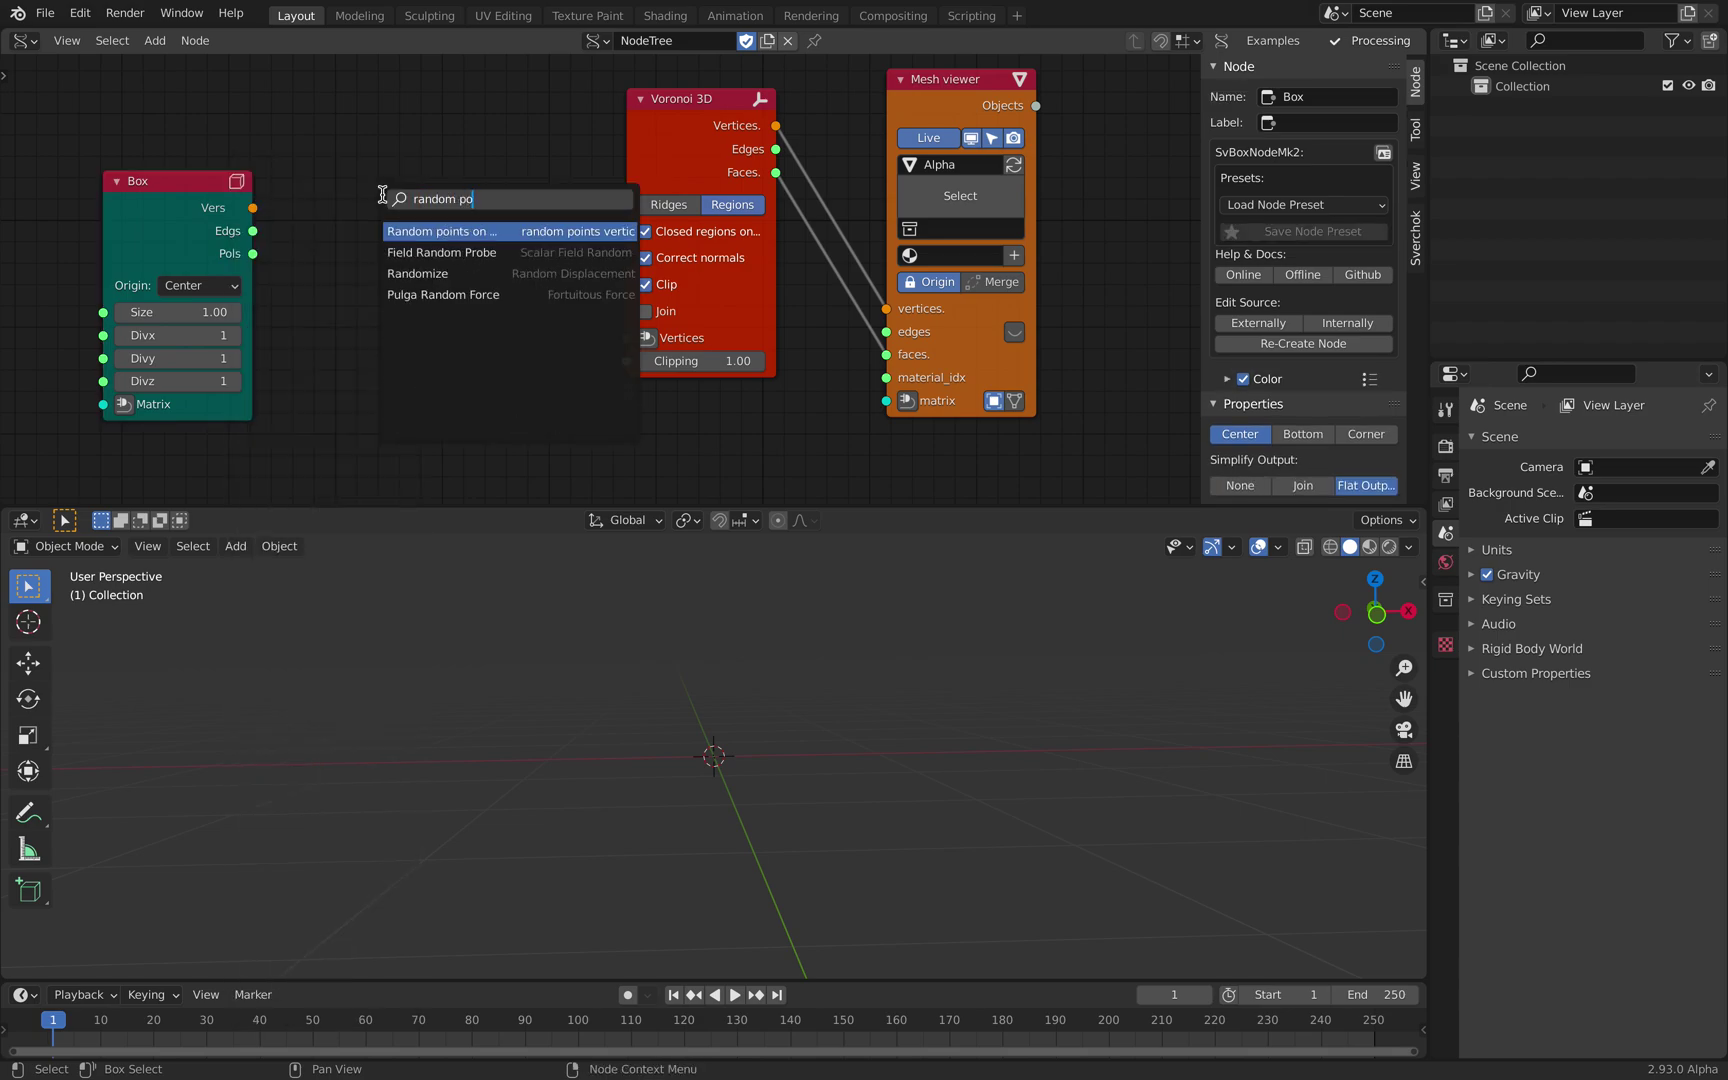
key(Return)
- Connect the Box's Vers and Pols to Verts and Faces of the random points node, and arrange both nodes
drag(253, 207, 340, 334)
drag(253, 253, 340, 356)
drag(182, 193, 167, 206)
drag(382, 223, 351, 211)
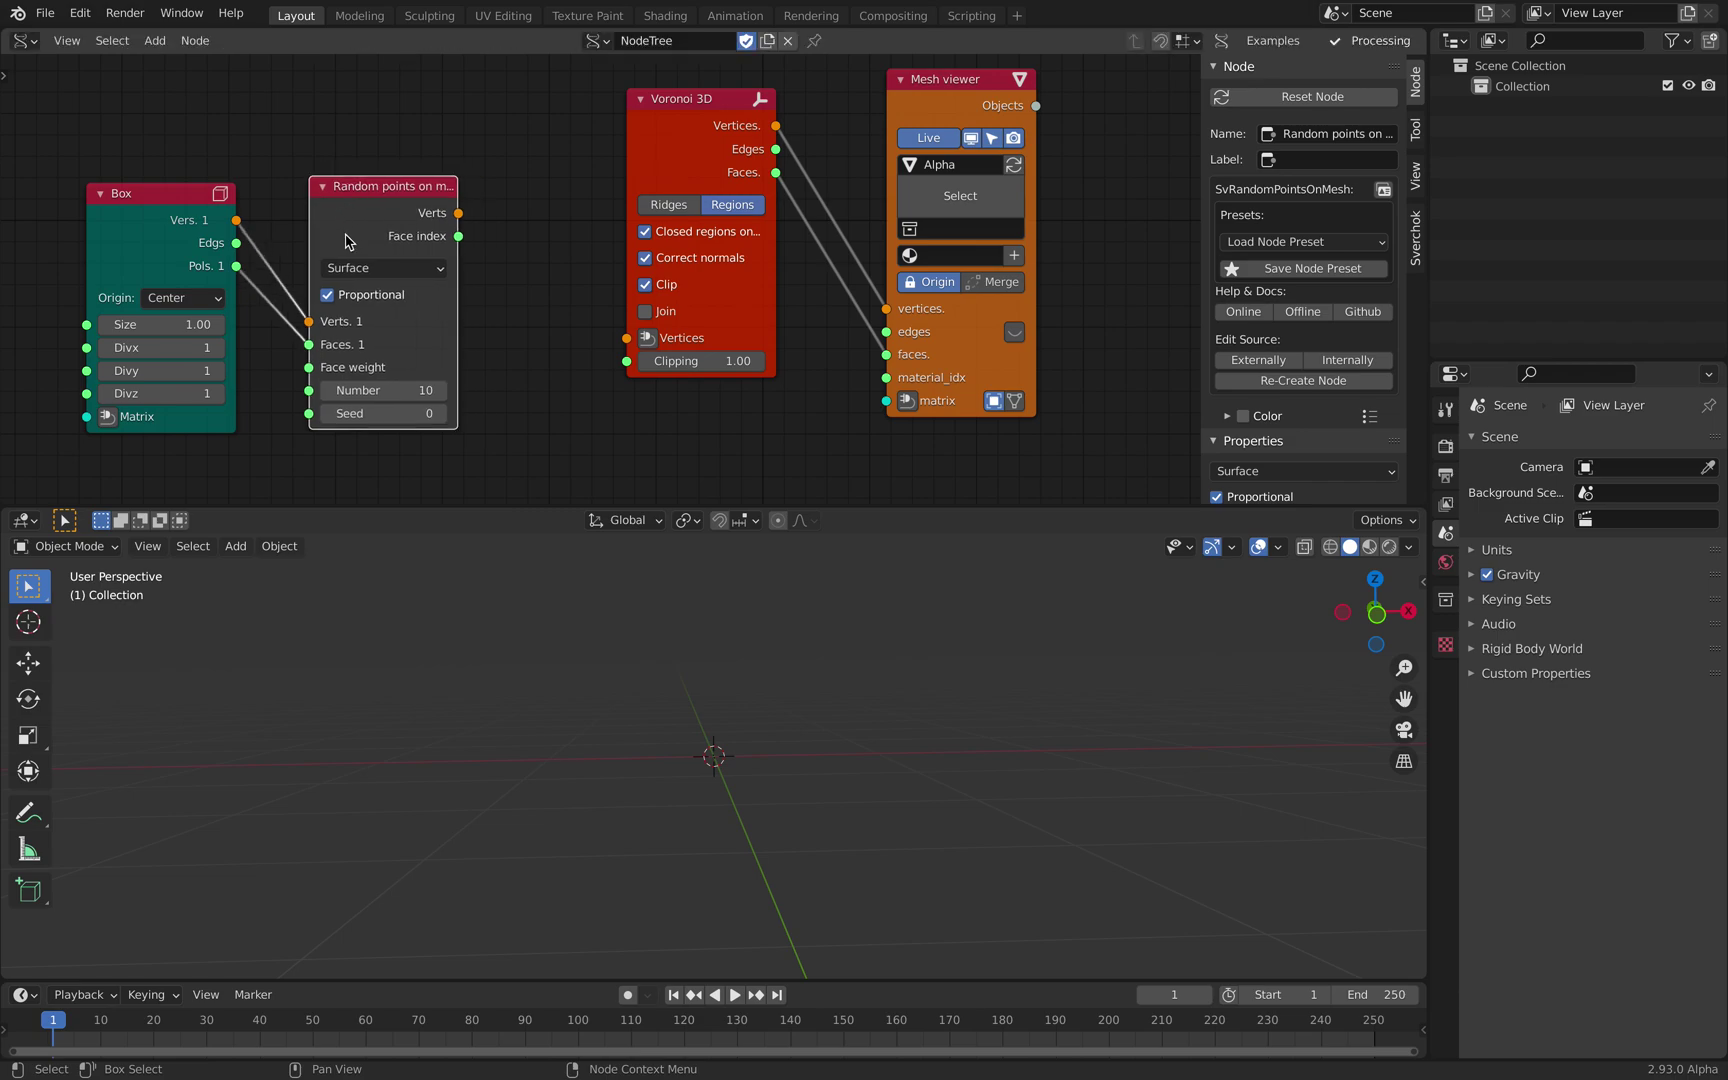
- Set the random points node to Volume mode with Number 68 and connect its Verts to Viewer Draw's Vertices
scroll(372, 238, down, 2)
middle_drag(400, 242, 332, 234)
click(385, 262)
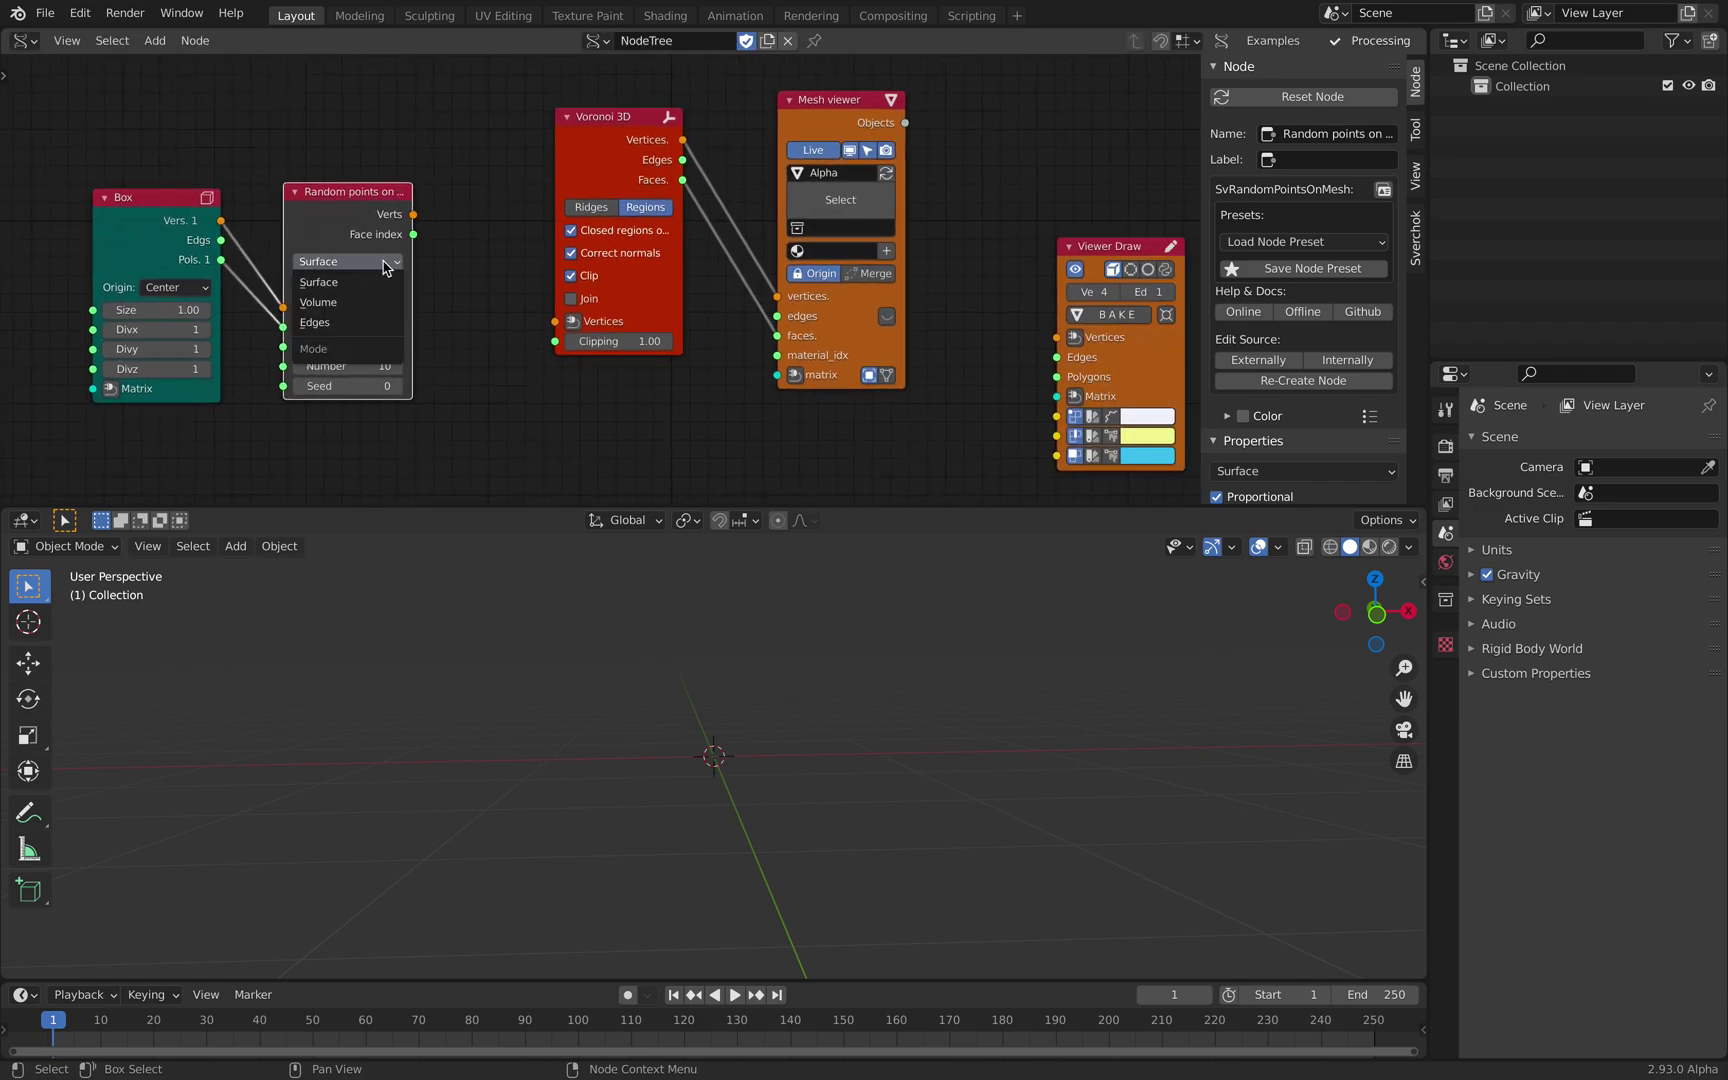
click(374, 301)
middle_drag(406, 216, 378, 200)
mouse_move(385, 198)
mouse_down()
mouse_move(559, 275)
mouse_move(979, 333)
mouse_move(1029, 320)
mouse_up()
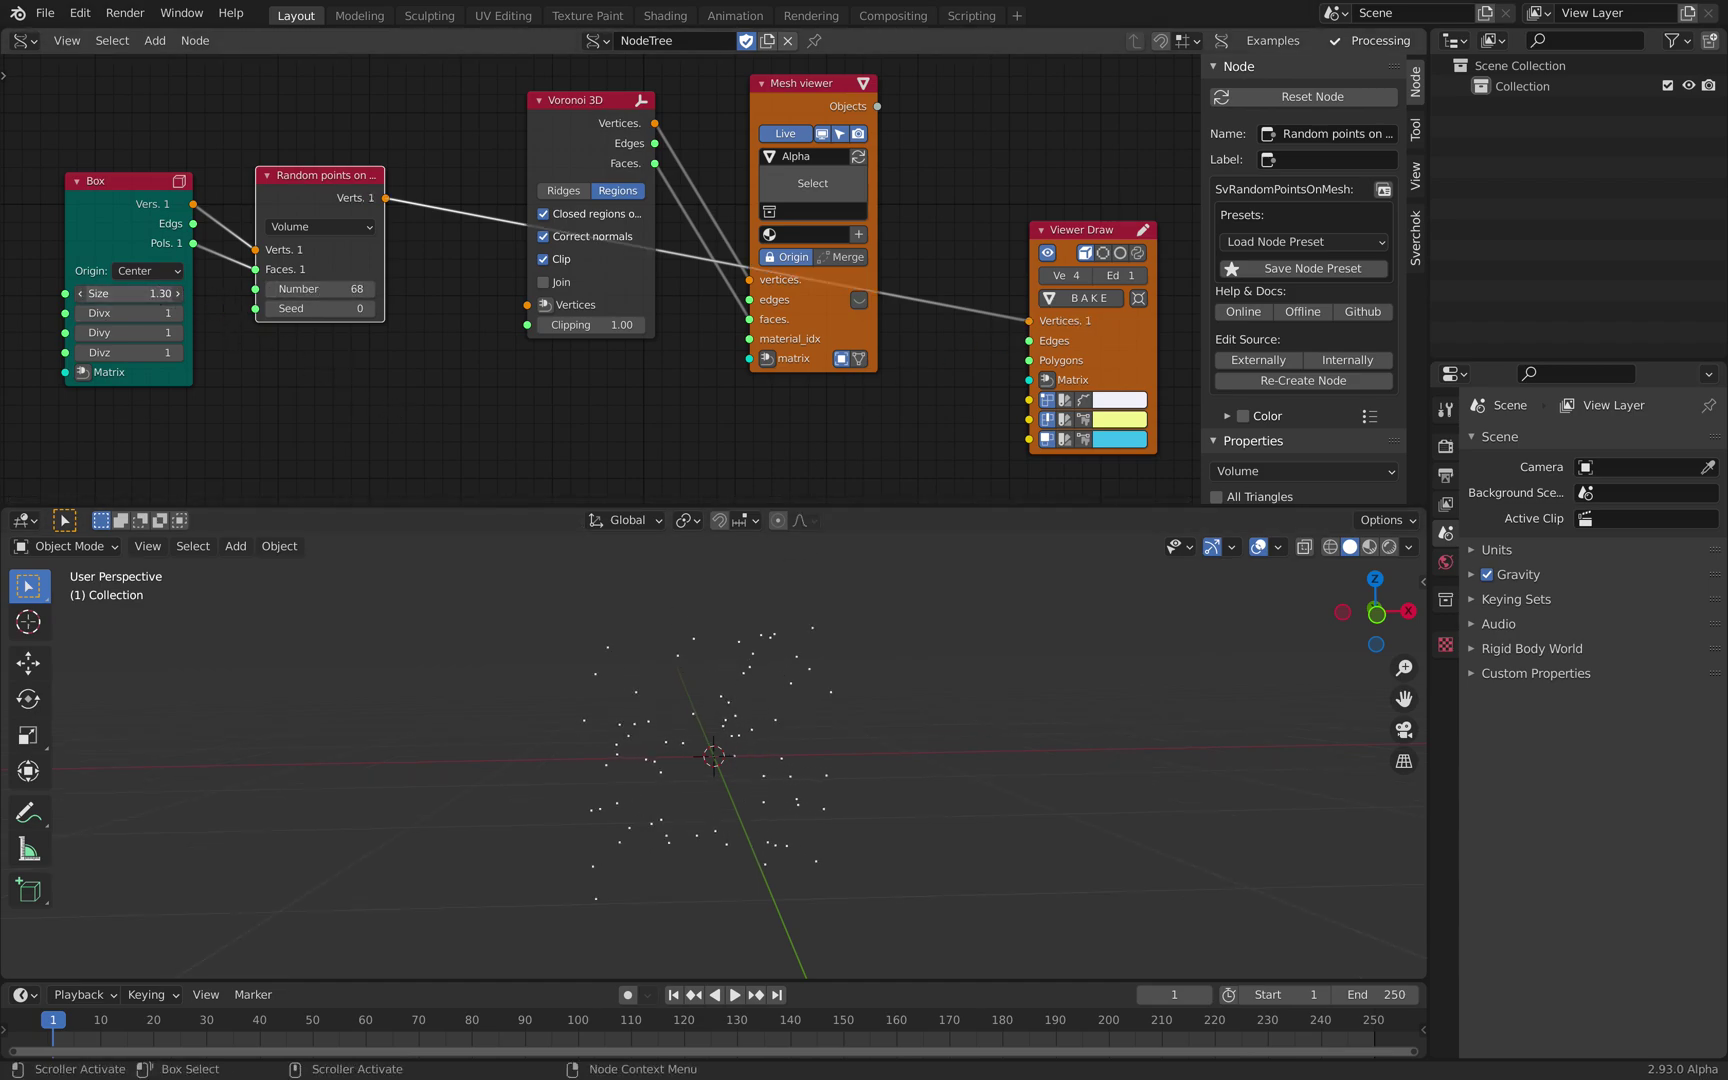
- Connect the random points node's Verts to Voronoi 3D's Vertices and set the Box Size to 1.18
drag(358, 229, 527, 305)
drag(578, 101, 564, 85)
mouse_move(671, 679)
middle_down()
mouse_move(613, 675)
mouse_move(646, 672)
middle_up()
drag(335, 305, 318, 162)
- Add a List Join node below and beside the Random points on mesh node
middle_drag(318, 162, 327, 156)
key(shift+a)
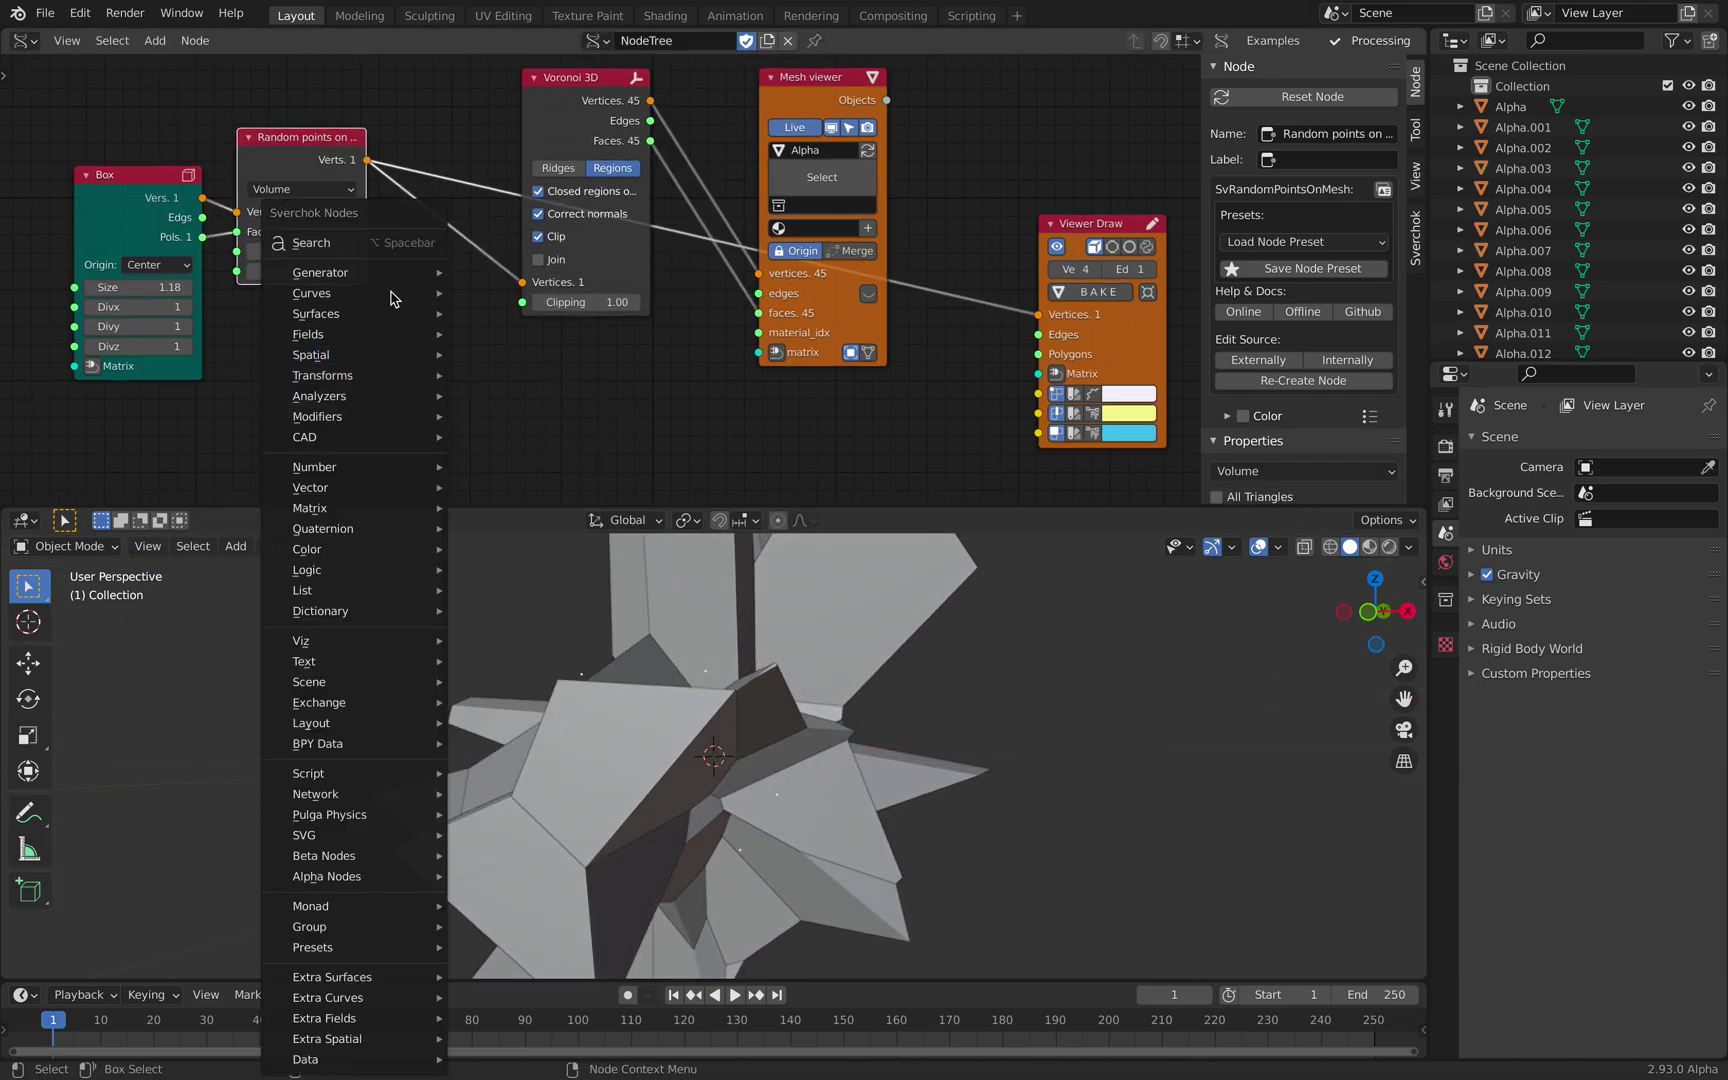
click(384, 248)
text(list join)
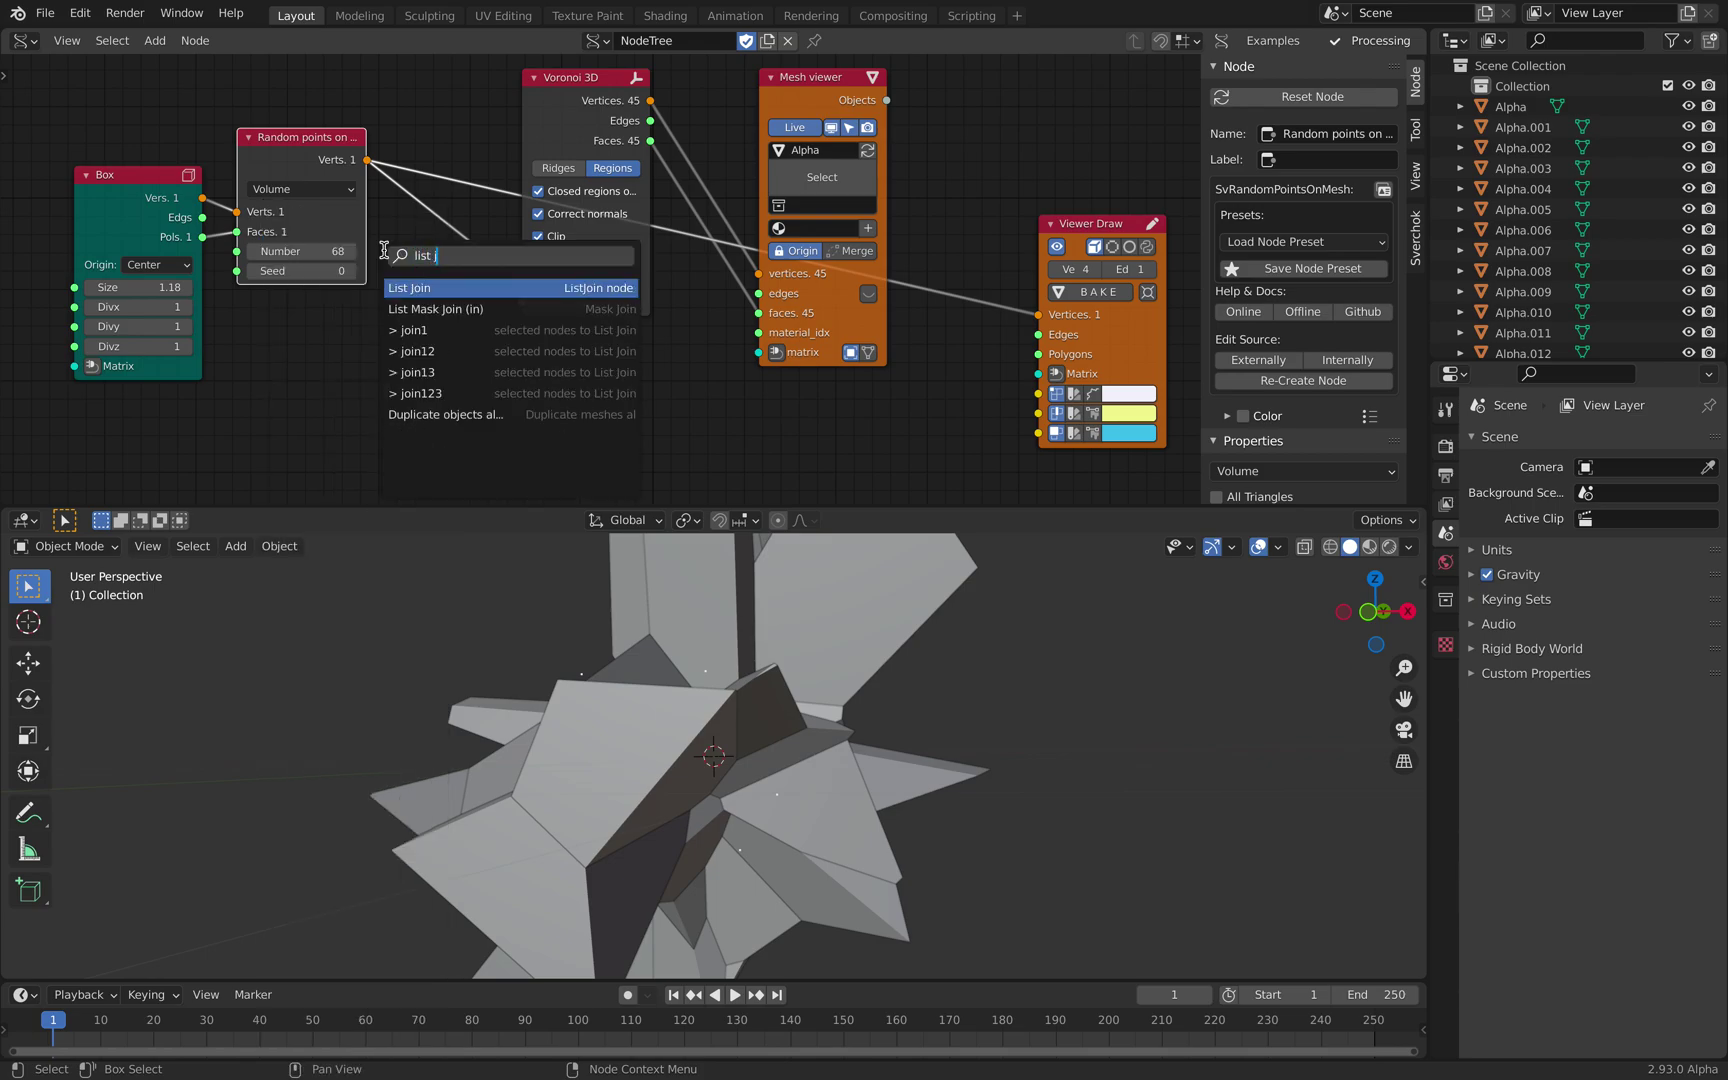
key(Return)
click(361, 309)
- Connect the Box's Vers and the random points node's Verts to List Join, and feed its data output into Voronoi 3D's Vertices
drag(285, 164, 82, 199)
middle_drag(142, 202, 172, 175)
drag(163, 198, 312, 338)
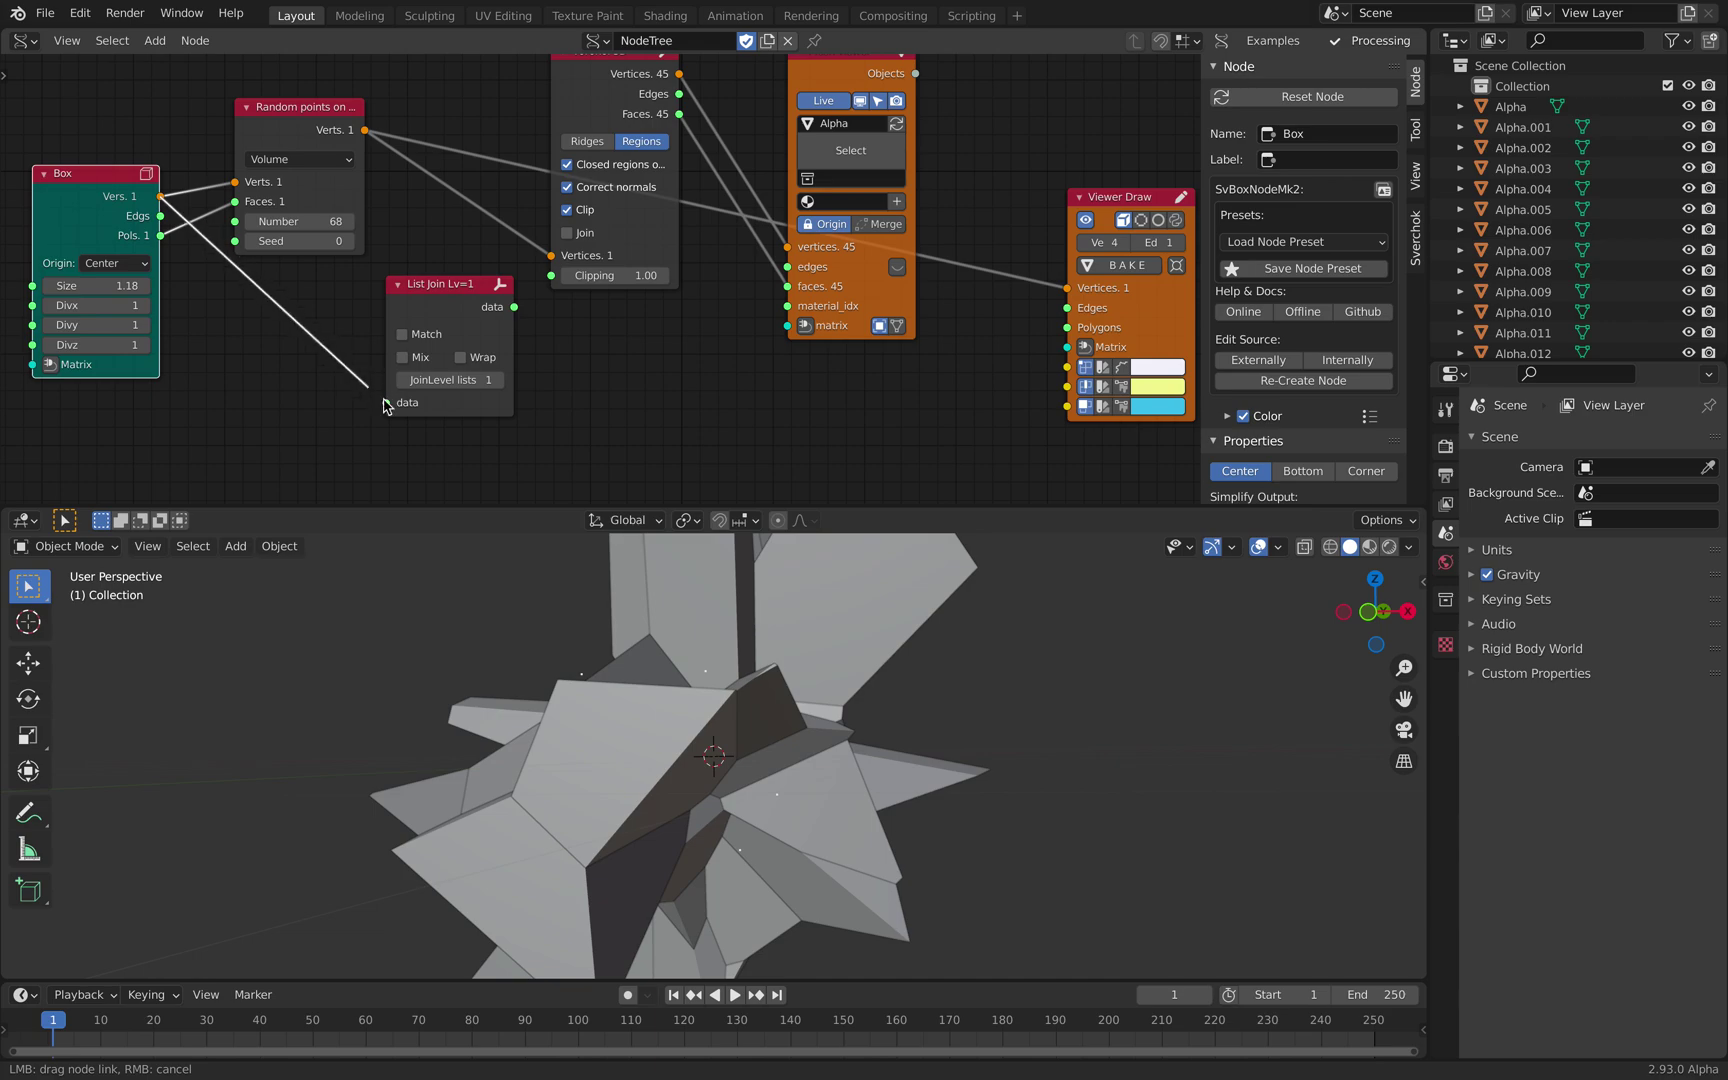
drag(393, 405, 393, 405)
drag(355, 136, 388, 422)
mouse_move(460, 307)
mouse_down()
mouse_move(428, 294)
mouse_move(542, 251)
mouse_move(449, 280)
mouse_up()
- Set List Join's JoinLevel lists to 2 and connect its data output to Viewer Draw's Vertices
scroll(440, 298, up, 2)
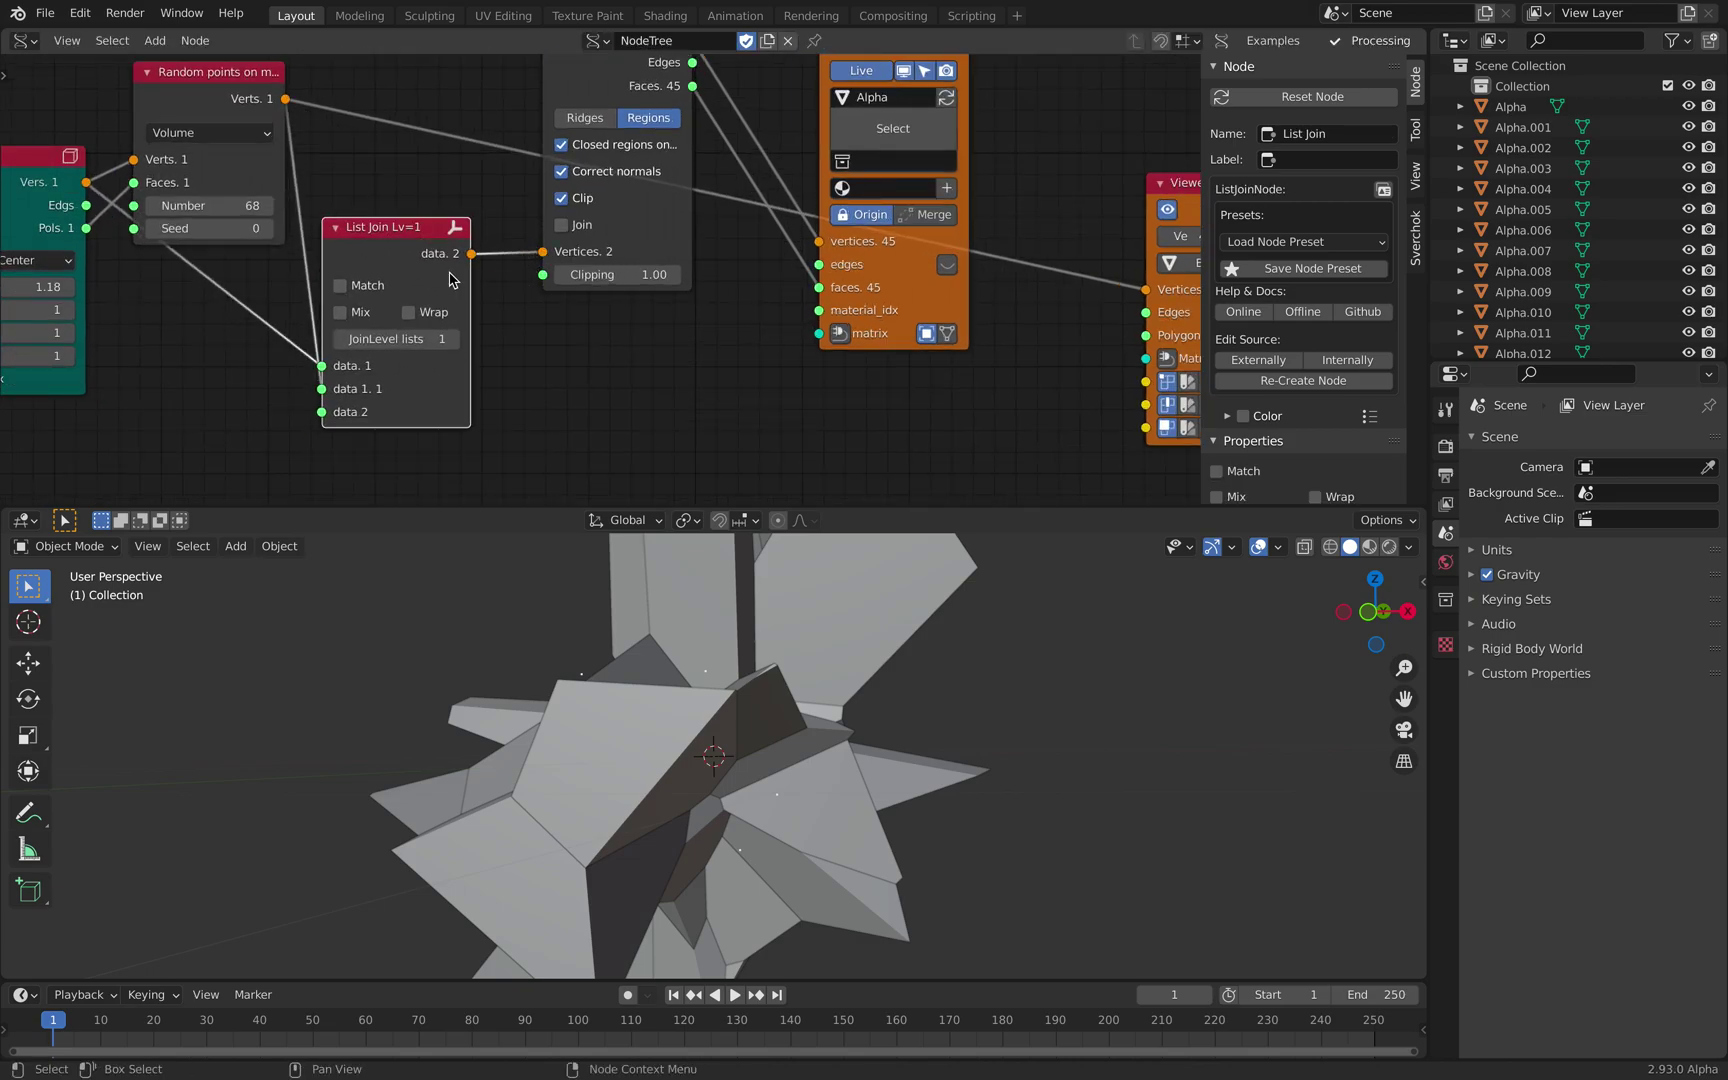
click(457, 339)
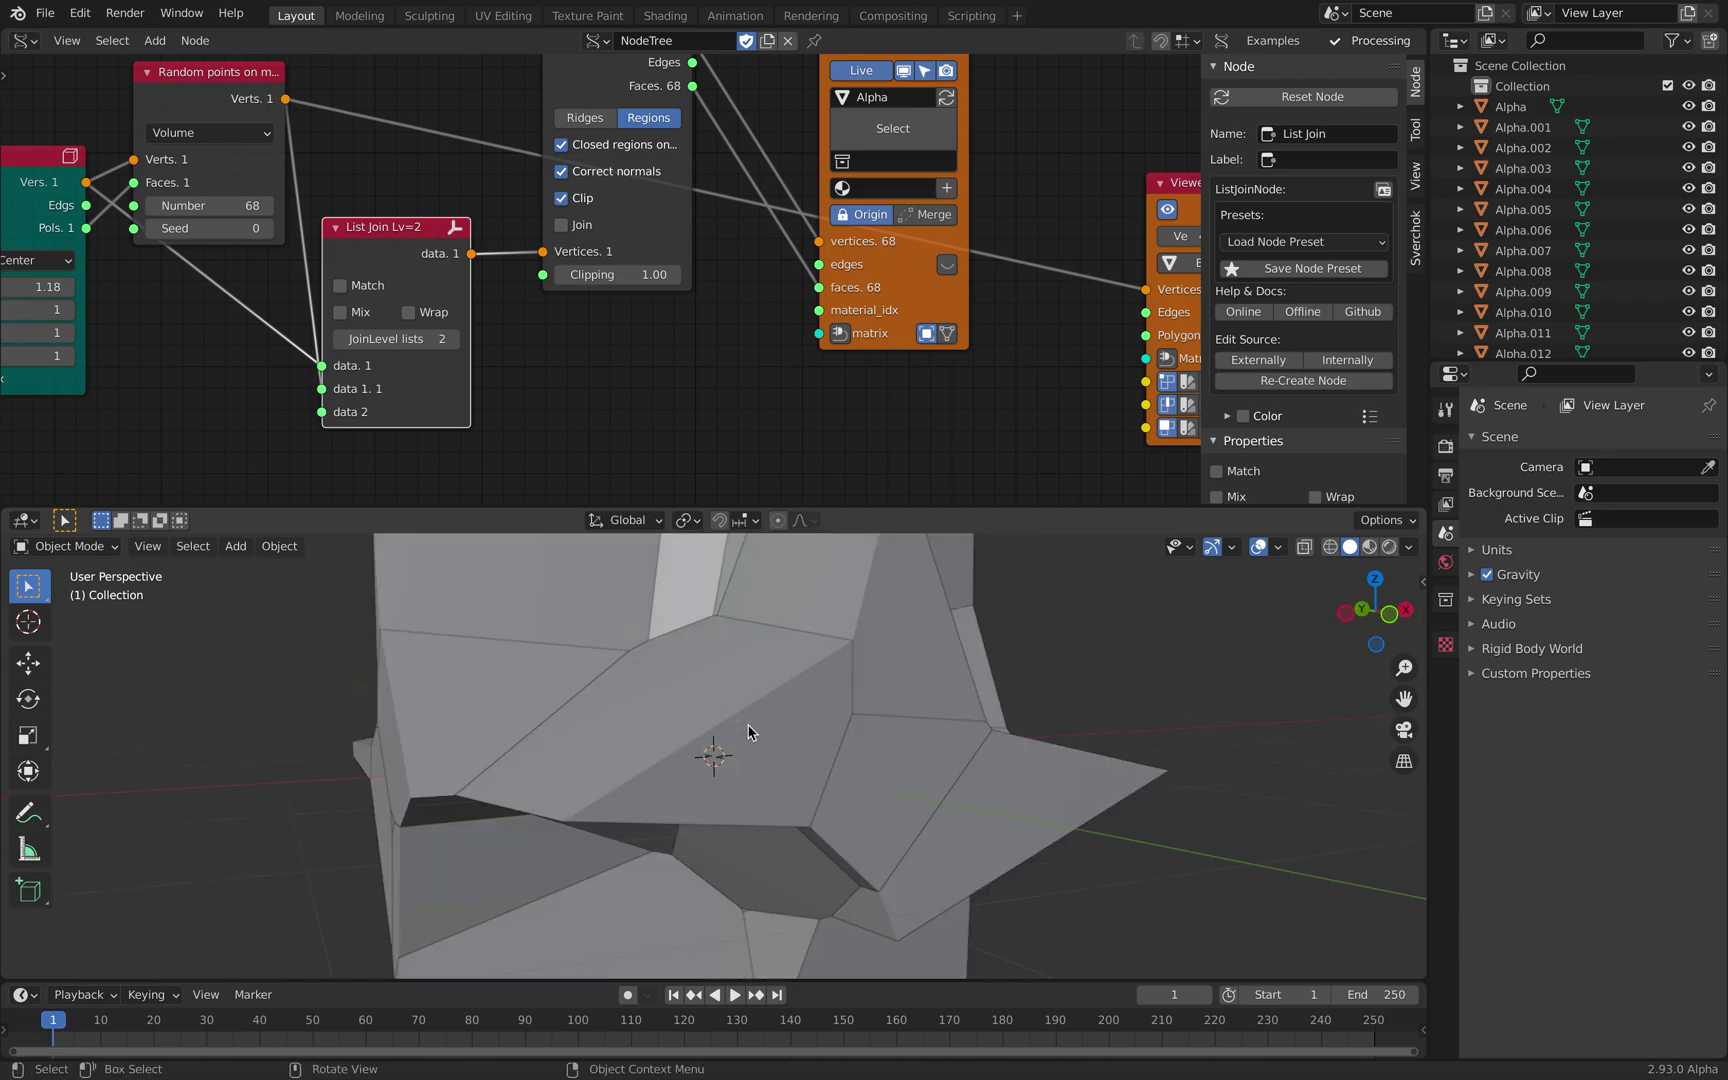
scroll(752, 725, down, 3)
scroll(594, 372, down, 2)
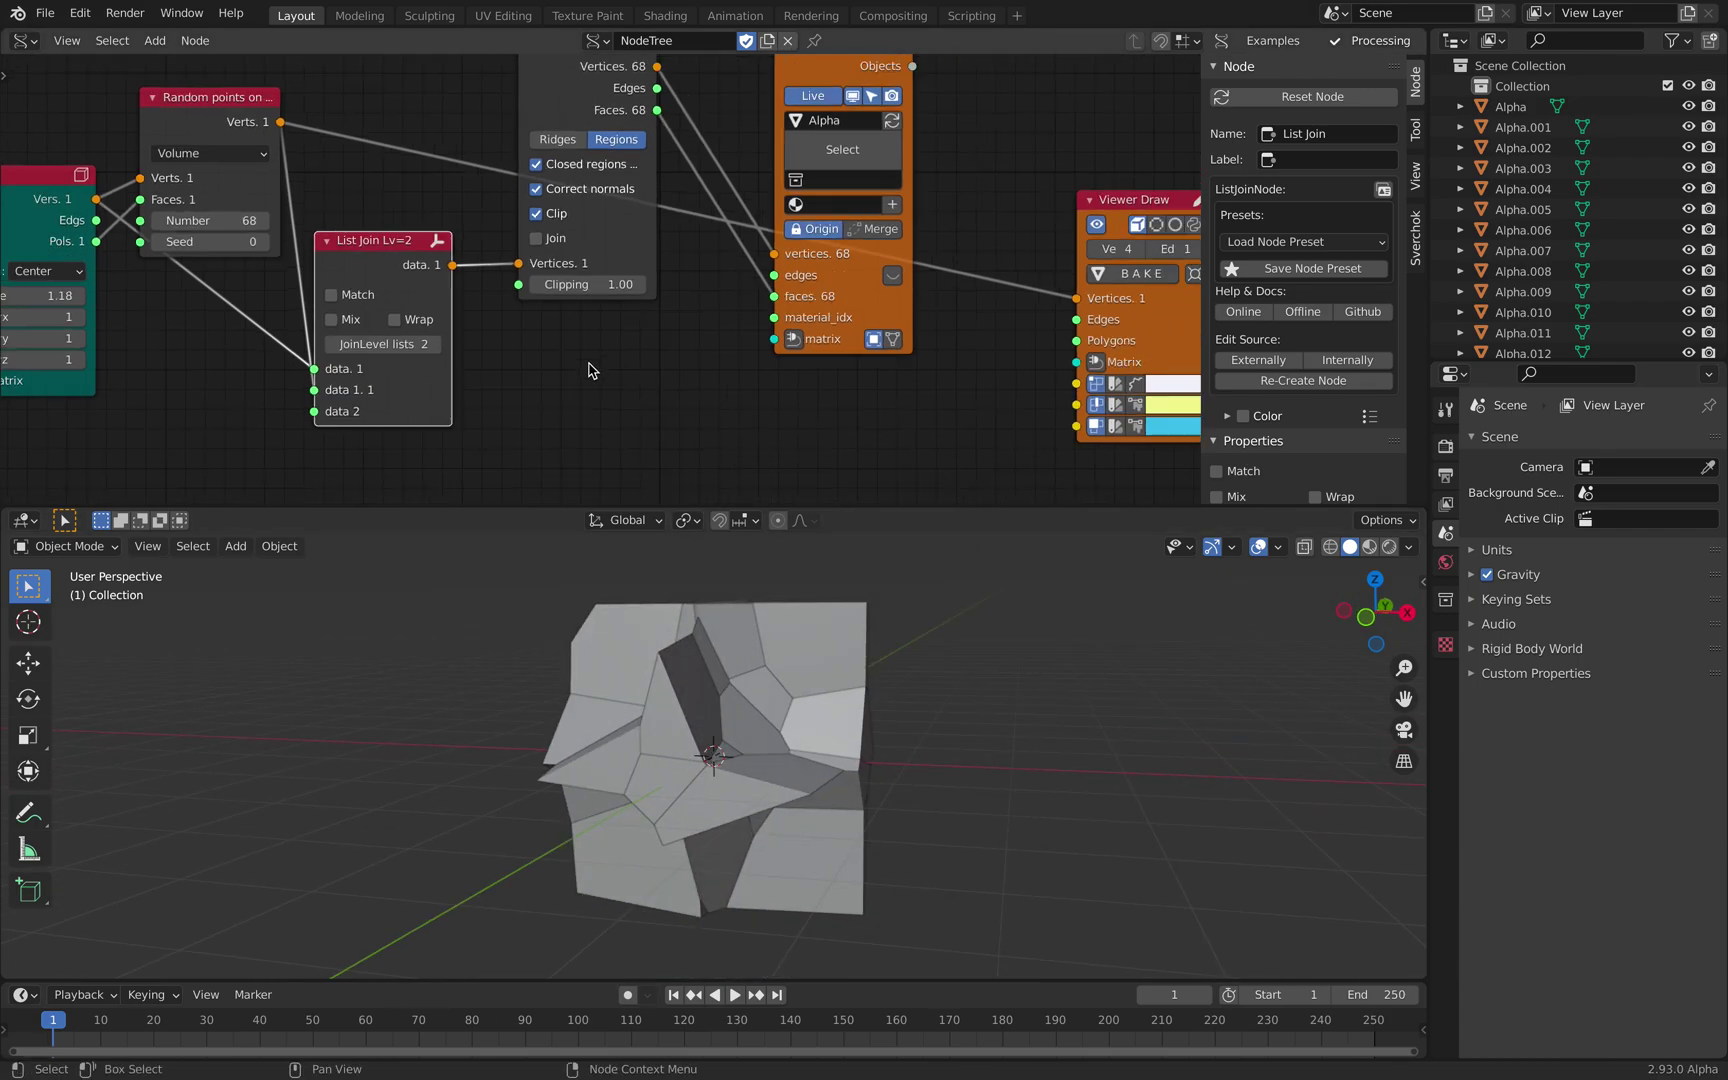
mouse_move(455, 266)
mouse_down()
mouse_move(1076, 298)
mouse_move(1047, 335)
mouse_up()
middle_drag(911, 671, 863, 720)
scroll(580, 180, up, 1)
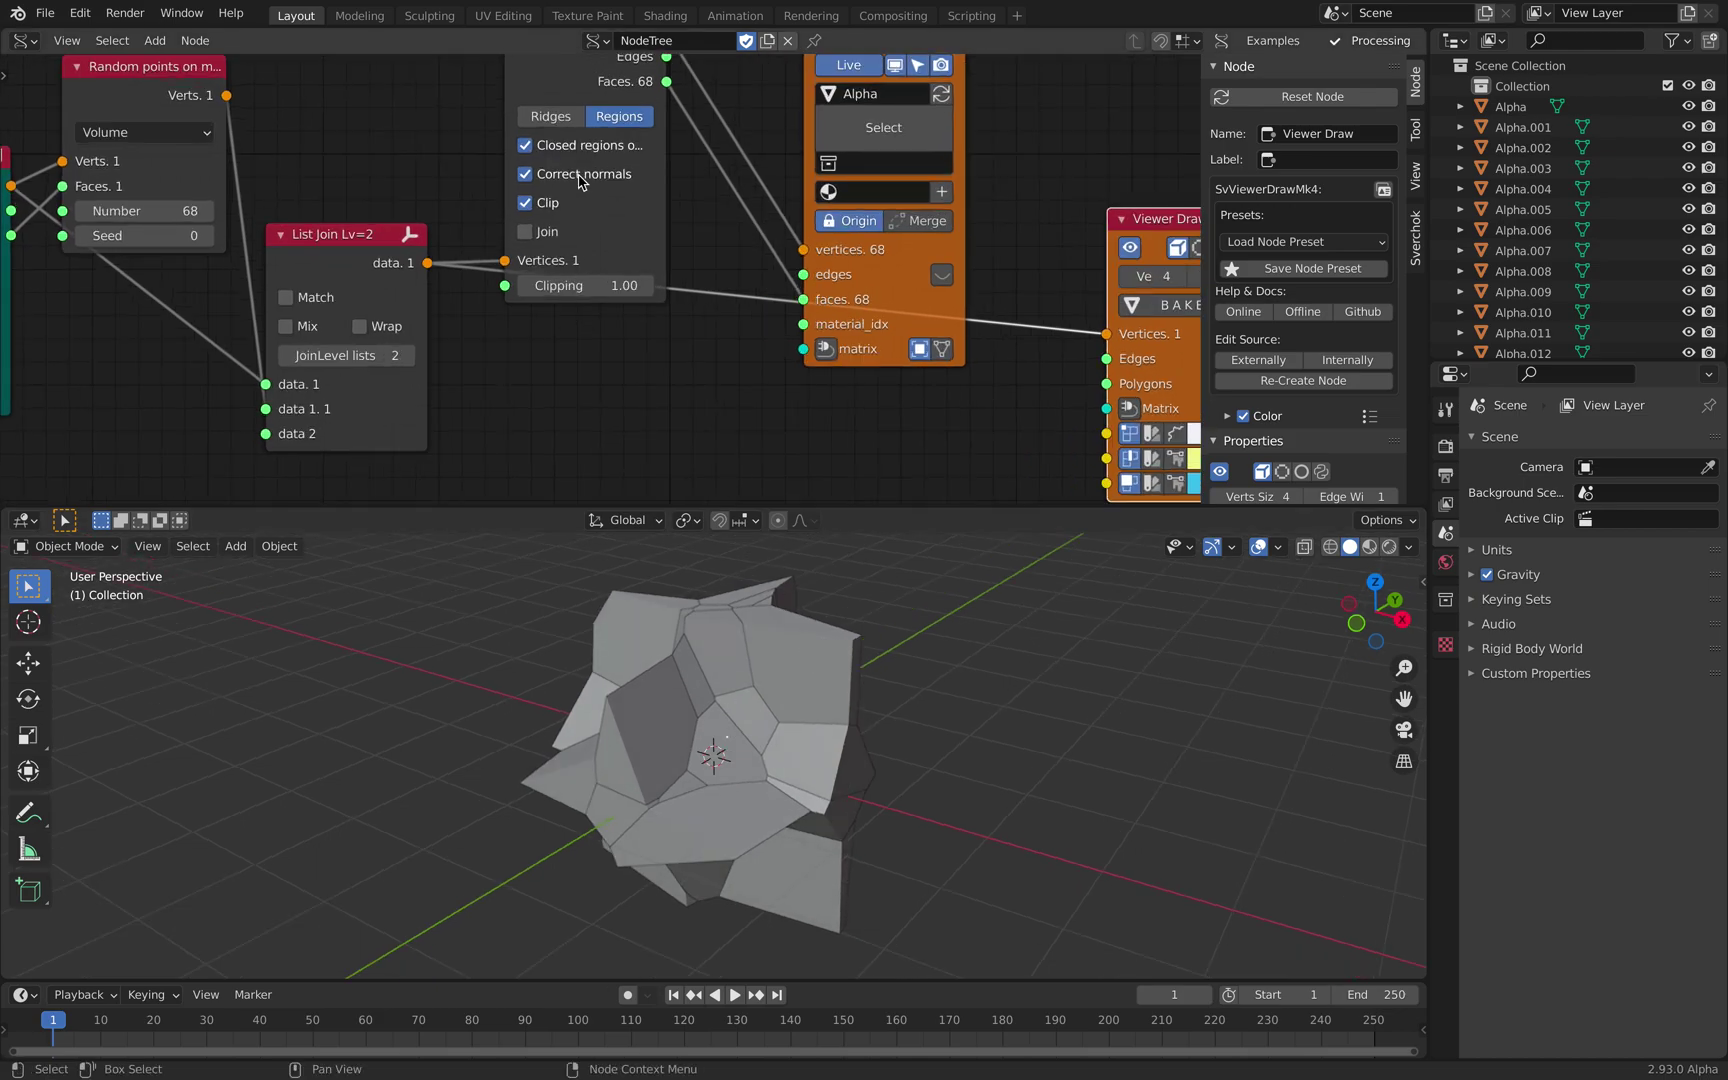
- Turn off the closed regions only option in Voronoi 3D and inspect the resulting cells
click(525, 146)
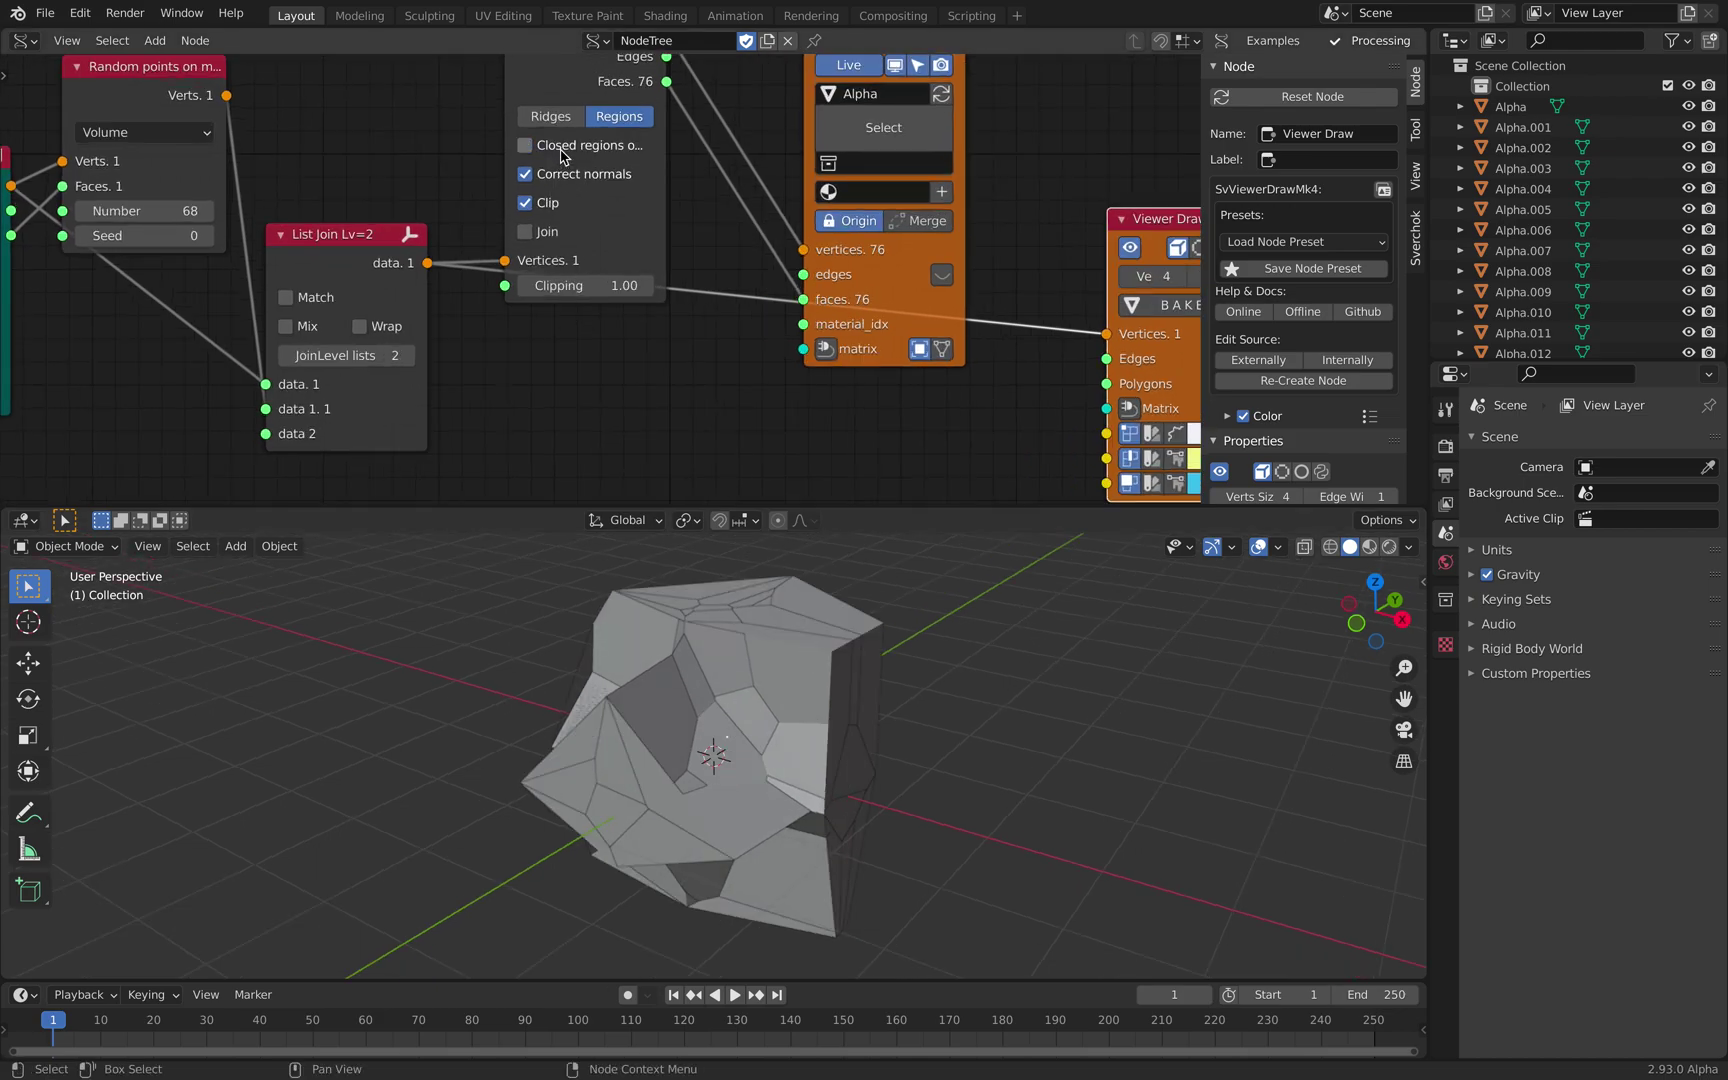
middle_drag(887, 648, 629, 451)
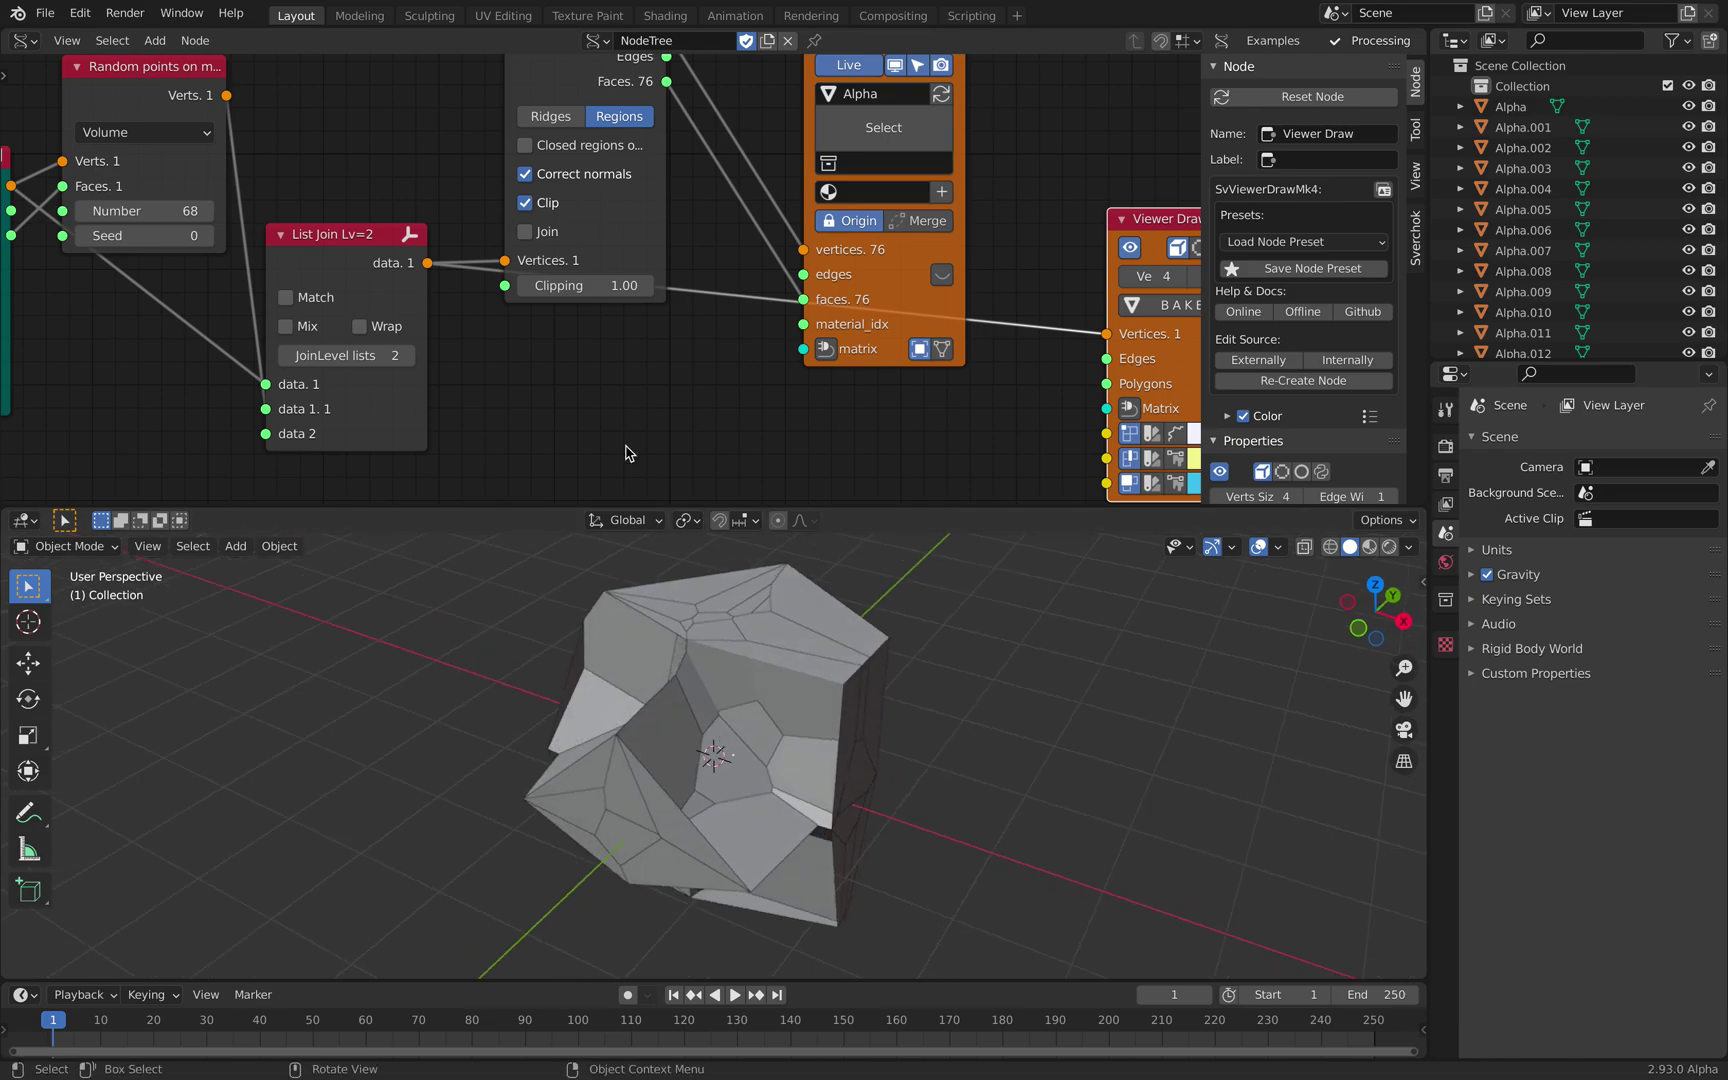
- Try Voronoi 3D without Clip and without Correct normals, restoring each option
click(546, 207)
click(546, 205)
click(549, 177)
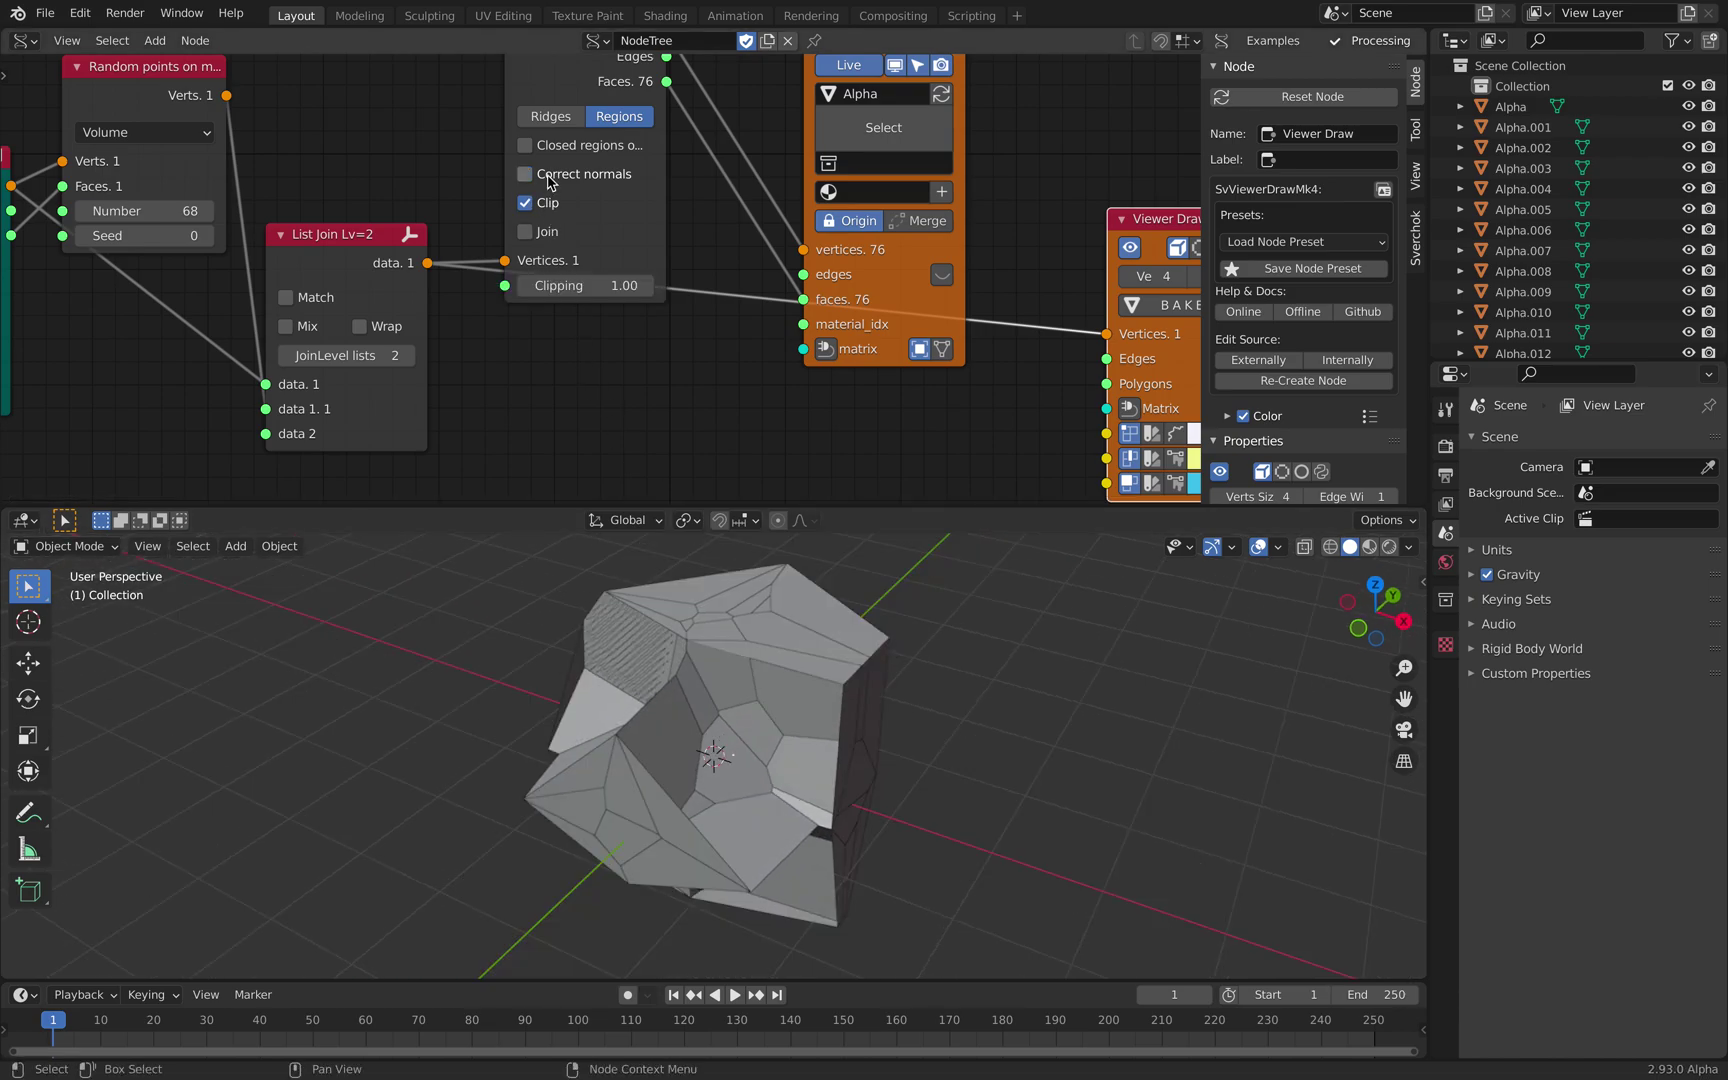
click(549, 177)
- Set the random points node's Seed to 22 and the Box Size to 4.08
middle_drag(306, 249, 474, 213)
shift+drag(309, 203, 497, 203)
middle_drag(331, 259, 445, 238)
shift+drag(236, 243, 374, 242)
scroll(362, 706, down, 5)
middle_drag(425, 730, 764, 706)
- Select individual cells of the Voronoi cube one after another to examine the separate objects
click(787, 712)
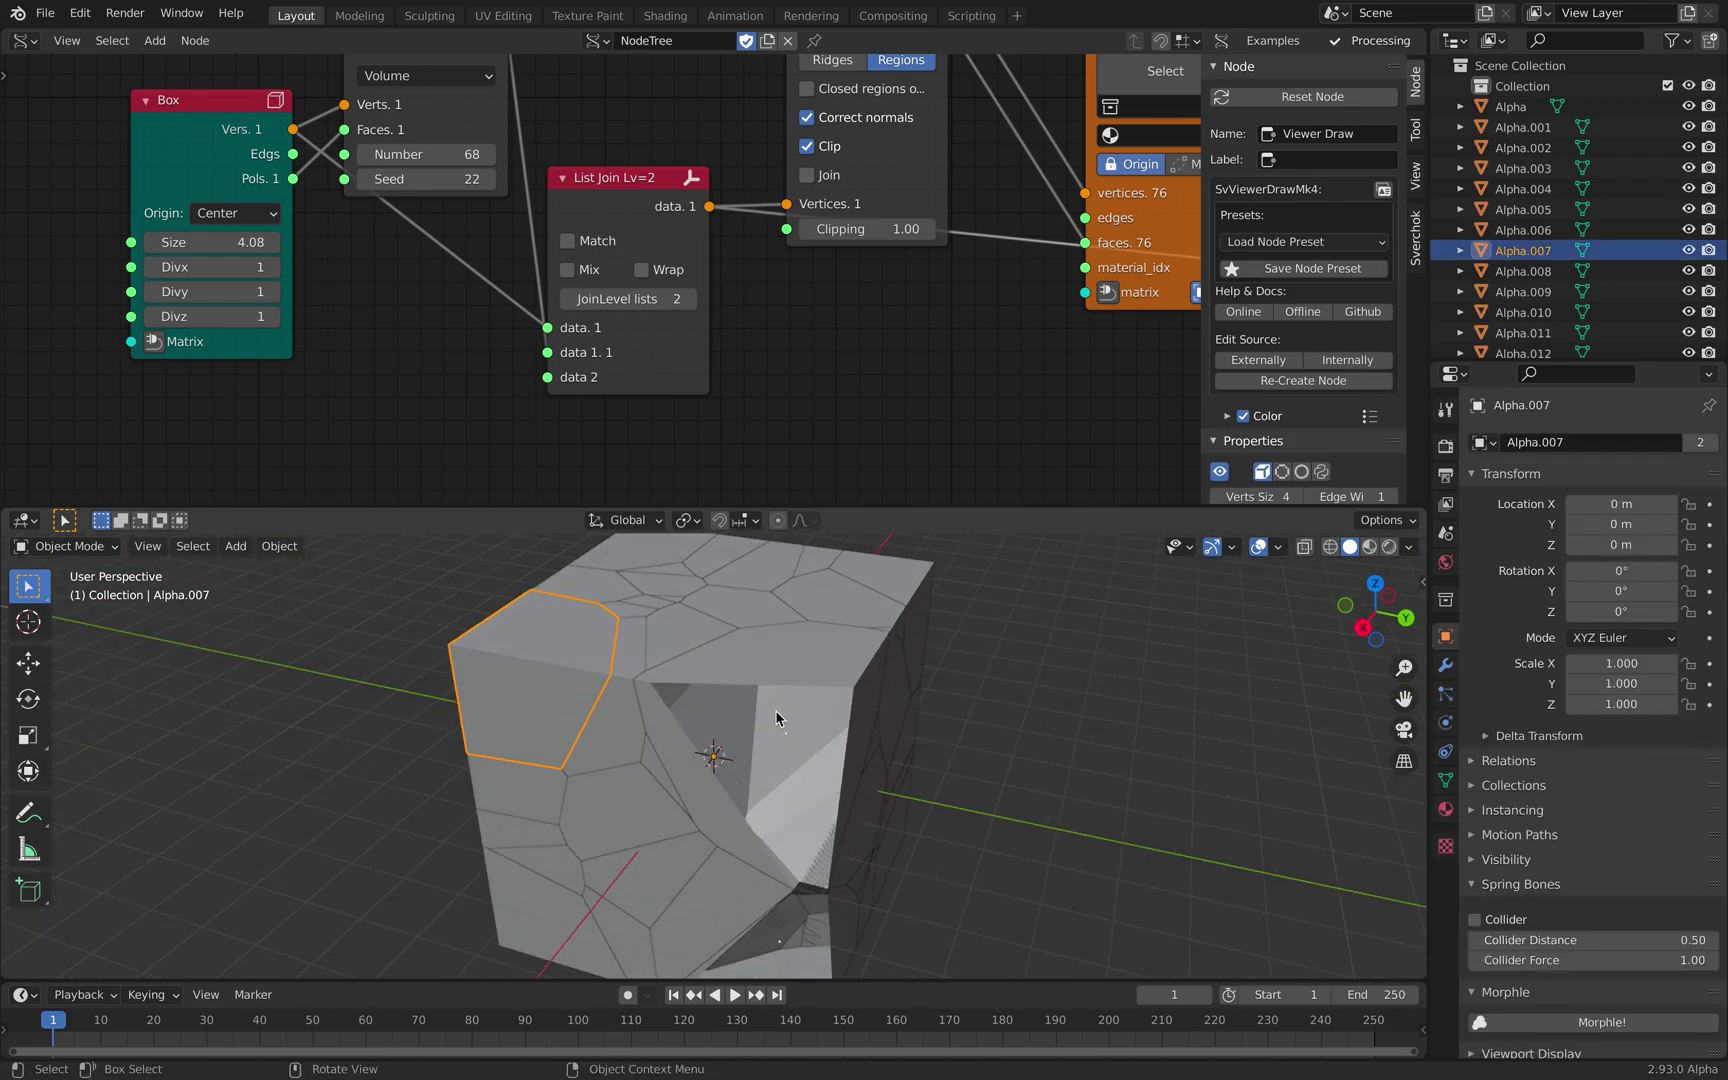
click(745, 641)
click(618, 678)
click(576, 645)
mouse_move(576, 645)
middle_down()
mouse_move(690, 700)
mouse_move(586, 609)
middle_up()
- Set the random points node's Seed to 54 and move the Box node further from it
drag(420, 179, 555, 179)
middle_drag(749, 634, 606, 628)
drag(208, 133, 142, 144)
middle_drag(760, 725, 816, 703)
- Set the solid viewport shading color to Random so each cell has its own color
click(1408, 548)
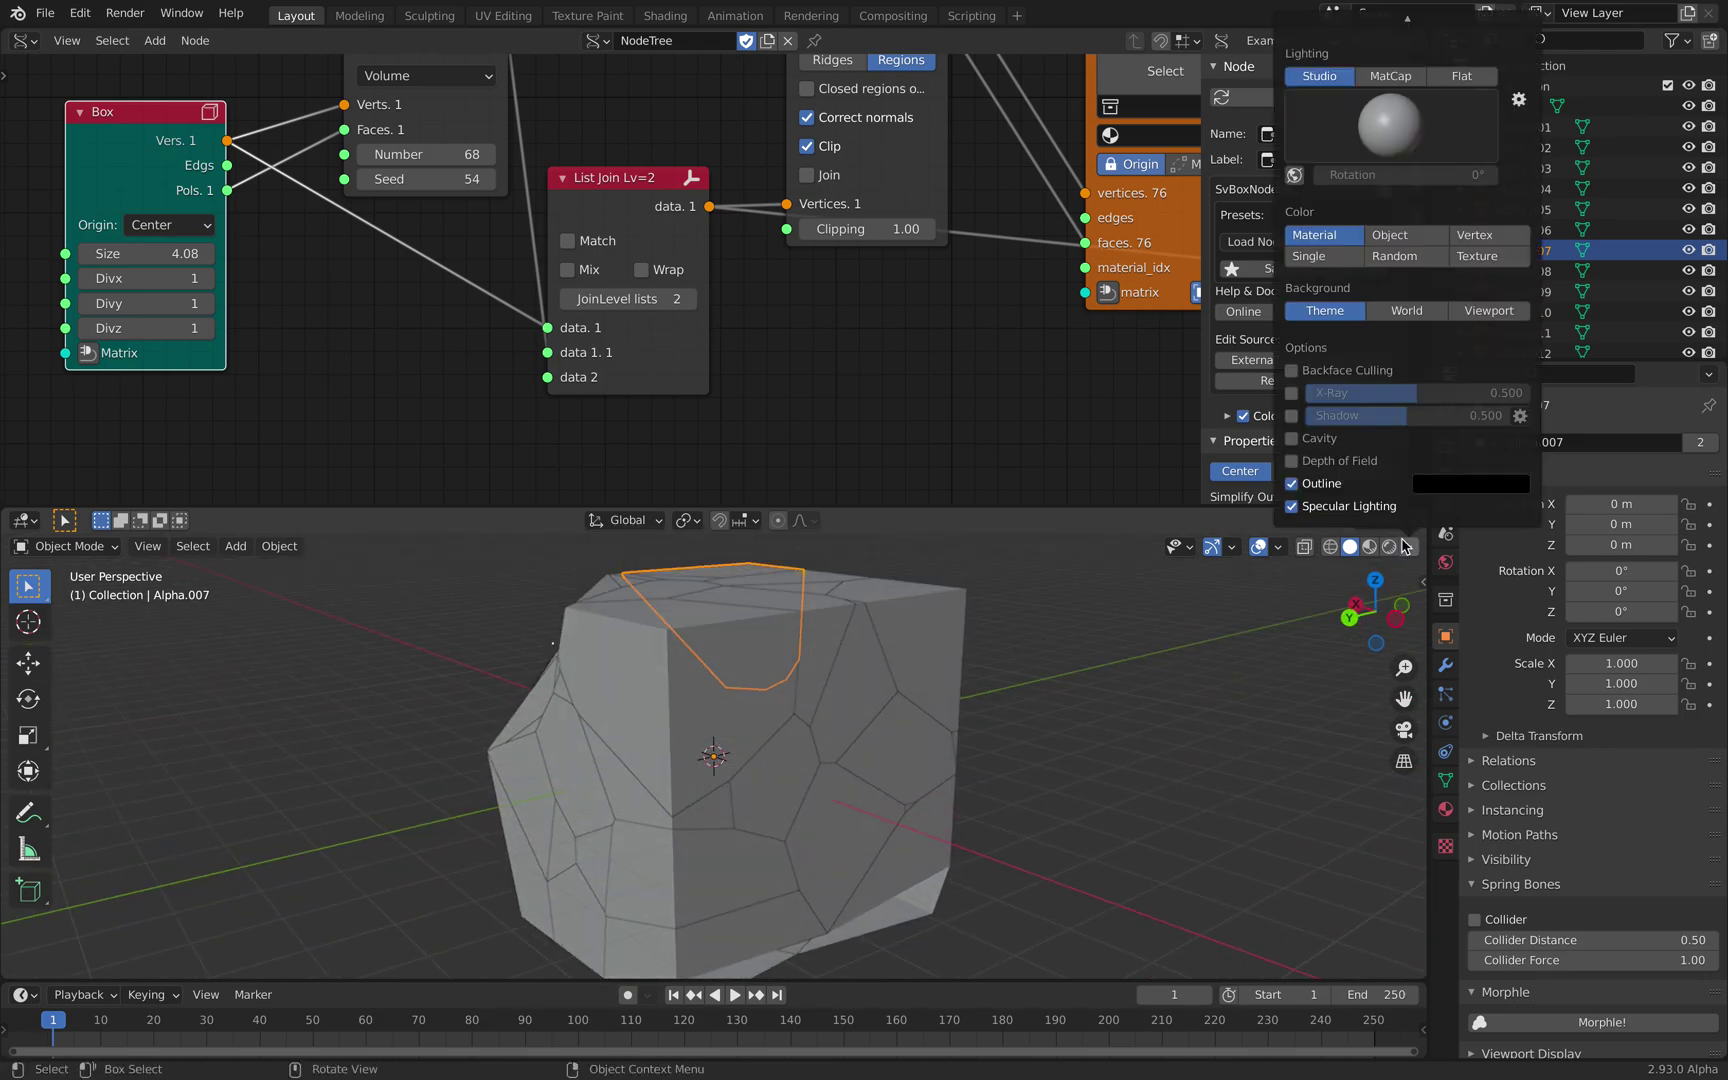
click(1393, 258)
mouse_move(995, 655)
middle_down()
mouse_move(960, 667)
mouse_move(856, 617)
mouse_move(750, 788)
mouse_move(780, 700)
middle_up()
- Try Voronoi 3D's Join option on and off while comparing the colored cells
middle_drag(807, 179, 697, 218)
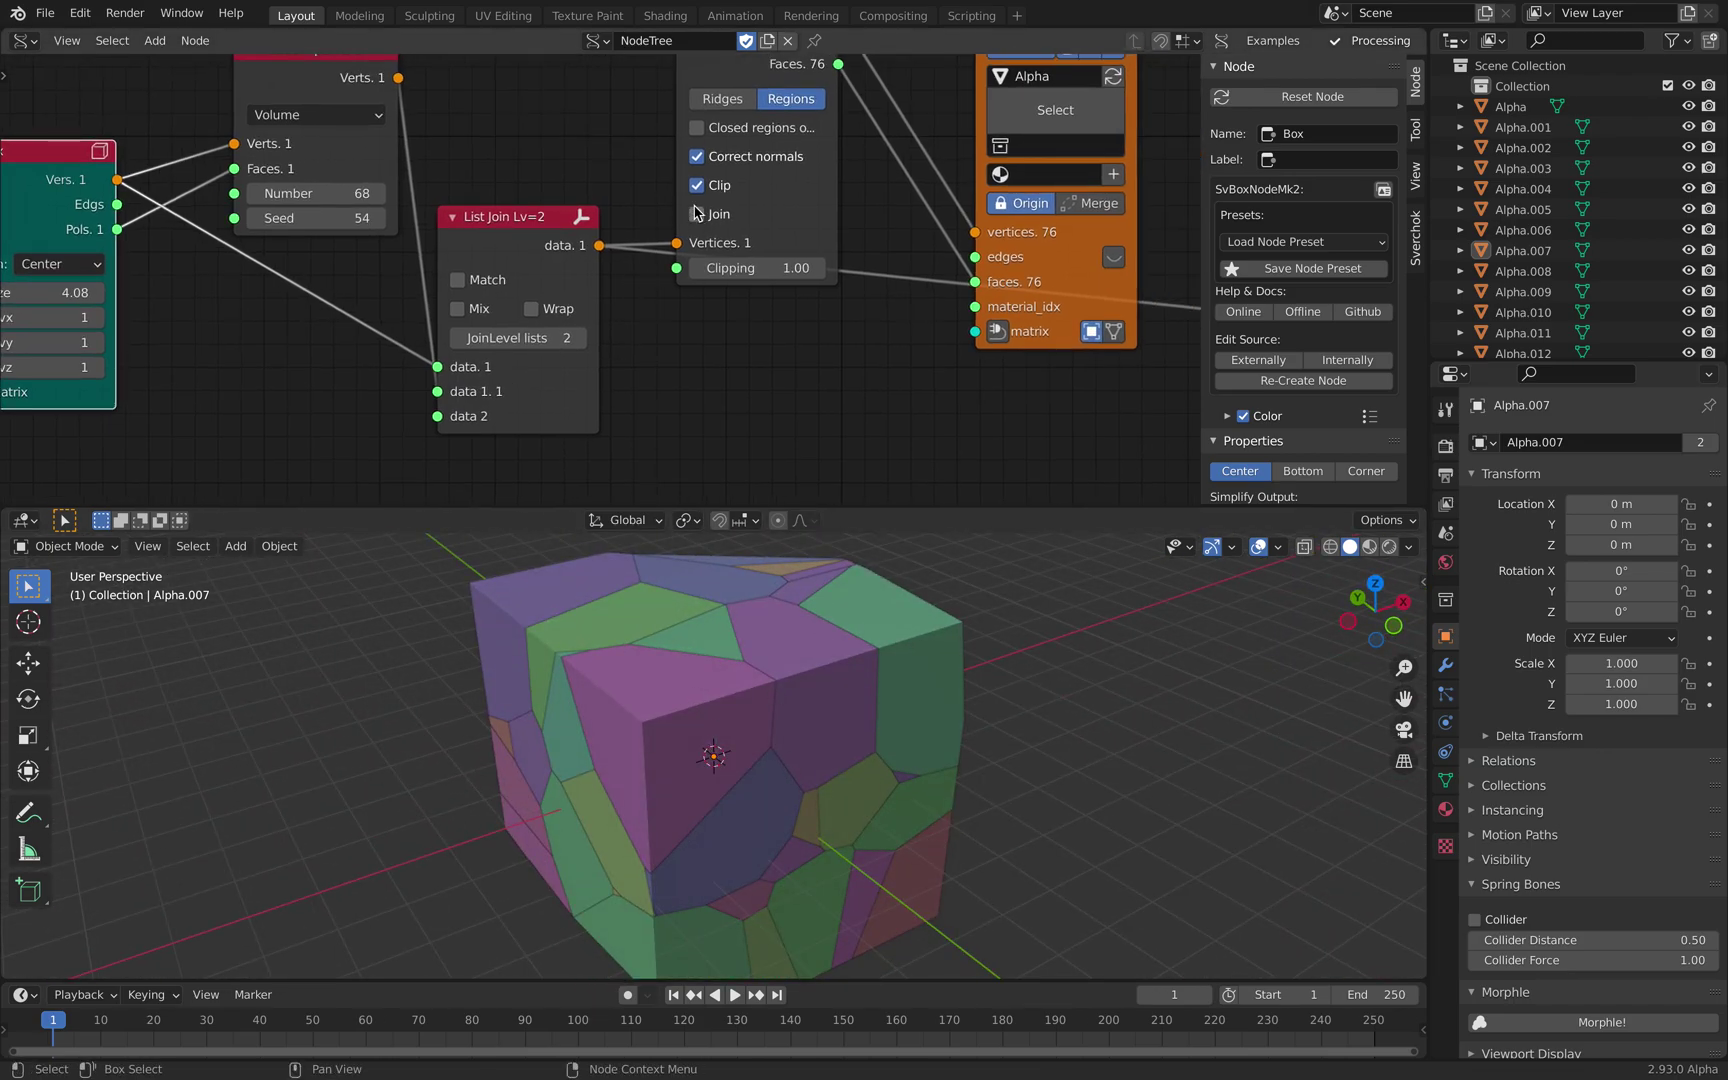
click(702, 217)
middle_drag(787, 731, 796, 685)
click(718, 217)
click(718, 216)
mouse_move(725, 600)
middle_down()
mouse_move(790, 640)
mouse_move(764, 700)
mouse_move(755, 598)
middle_up()
click(718, 213)
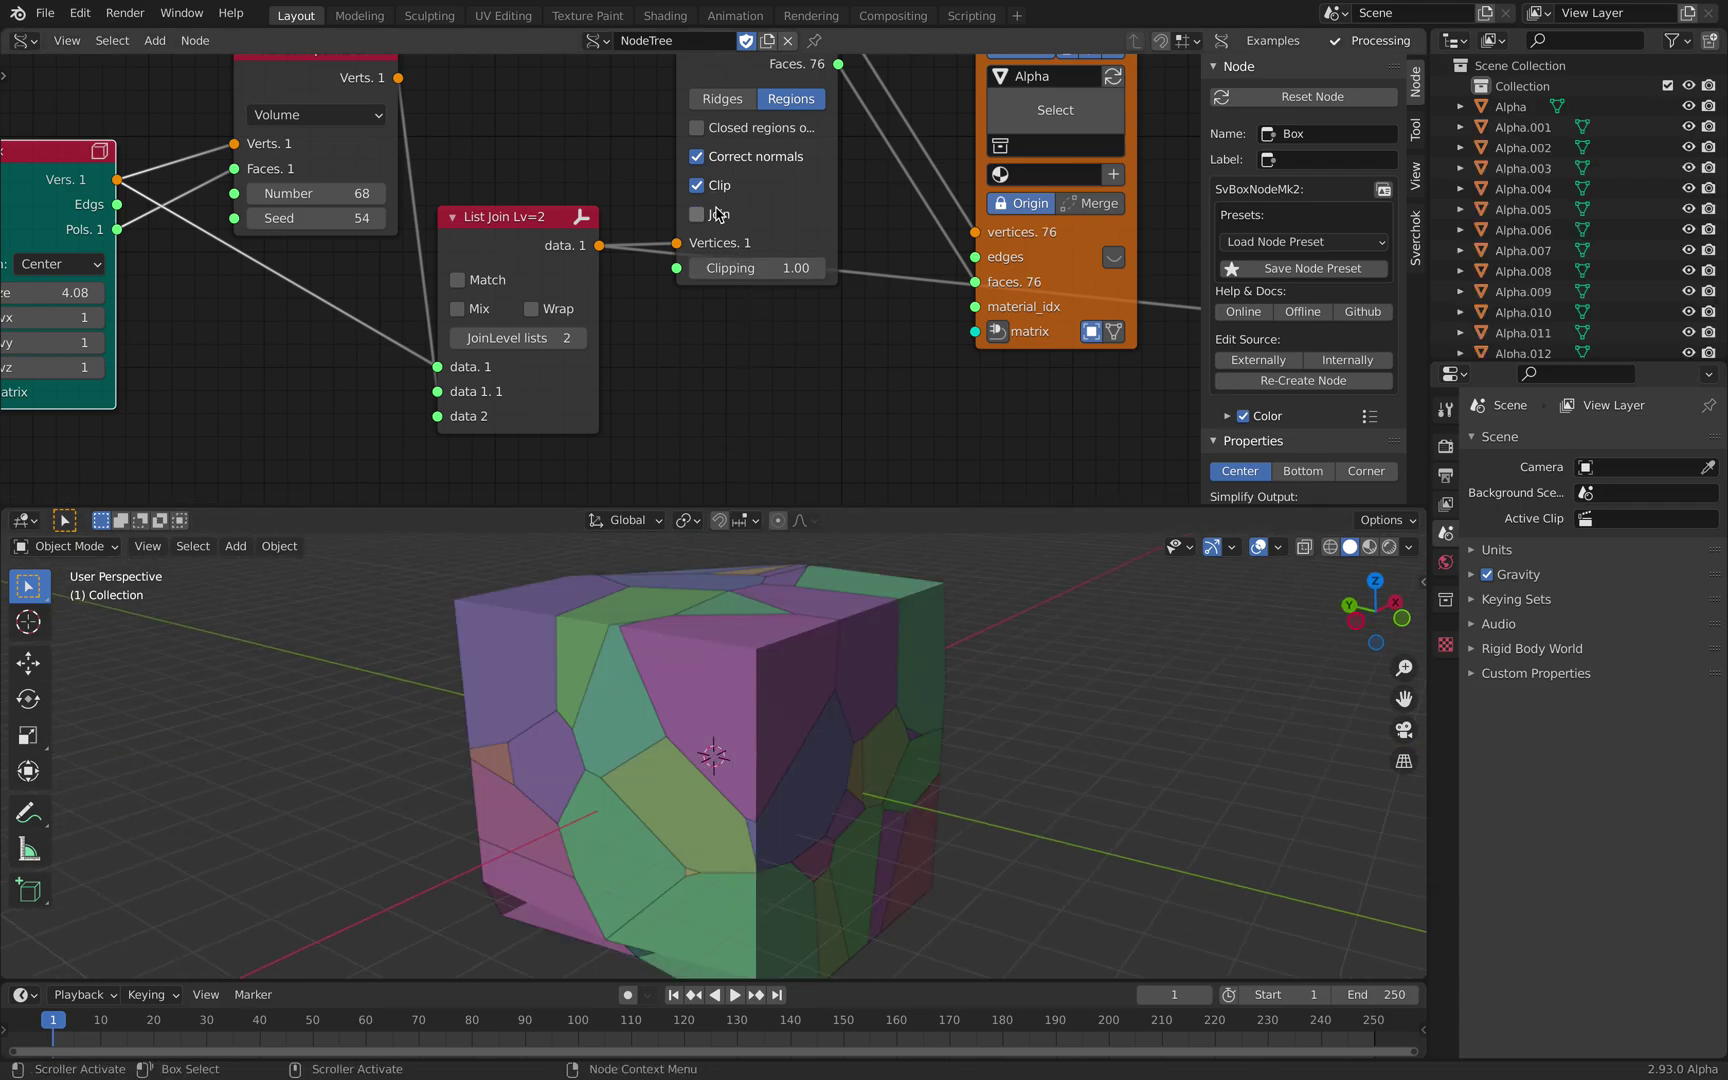
- Compare Voronoi 3D's Ridges and Regions modes, ending on Regions
click(737, 104)
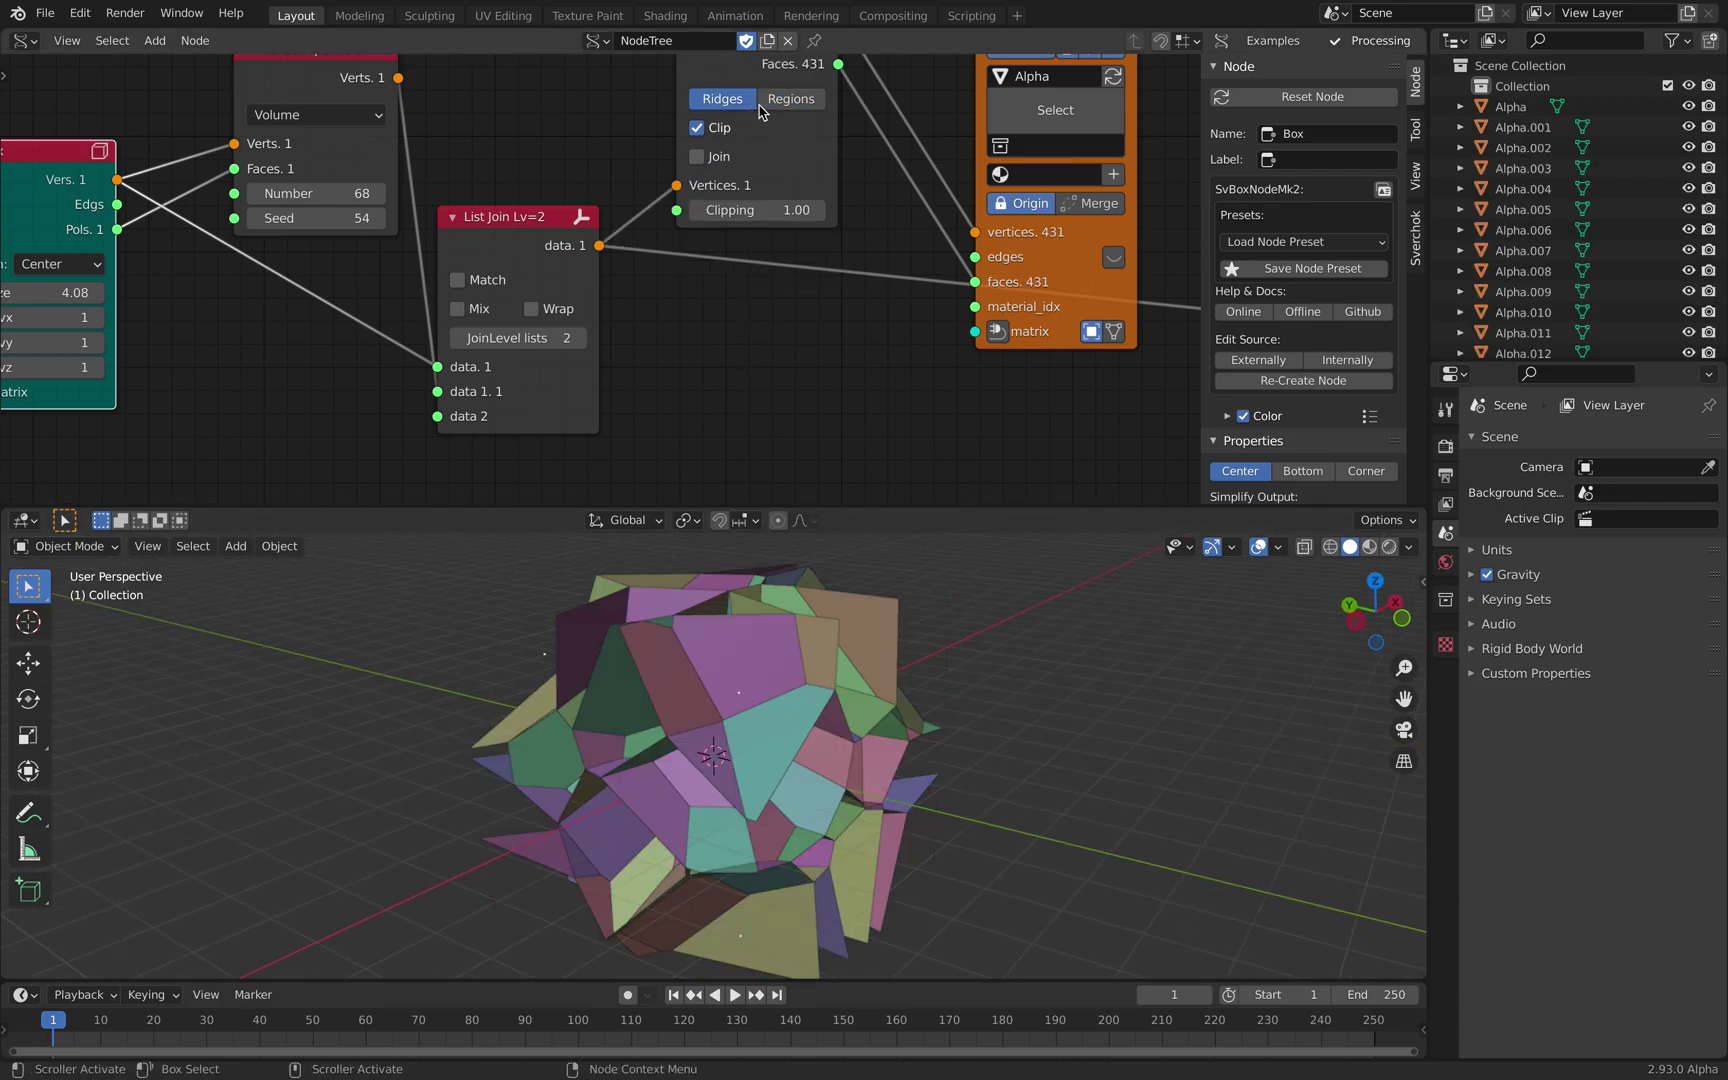
click(767, 104)
click(724, 100)
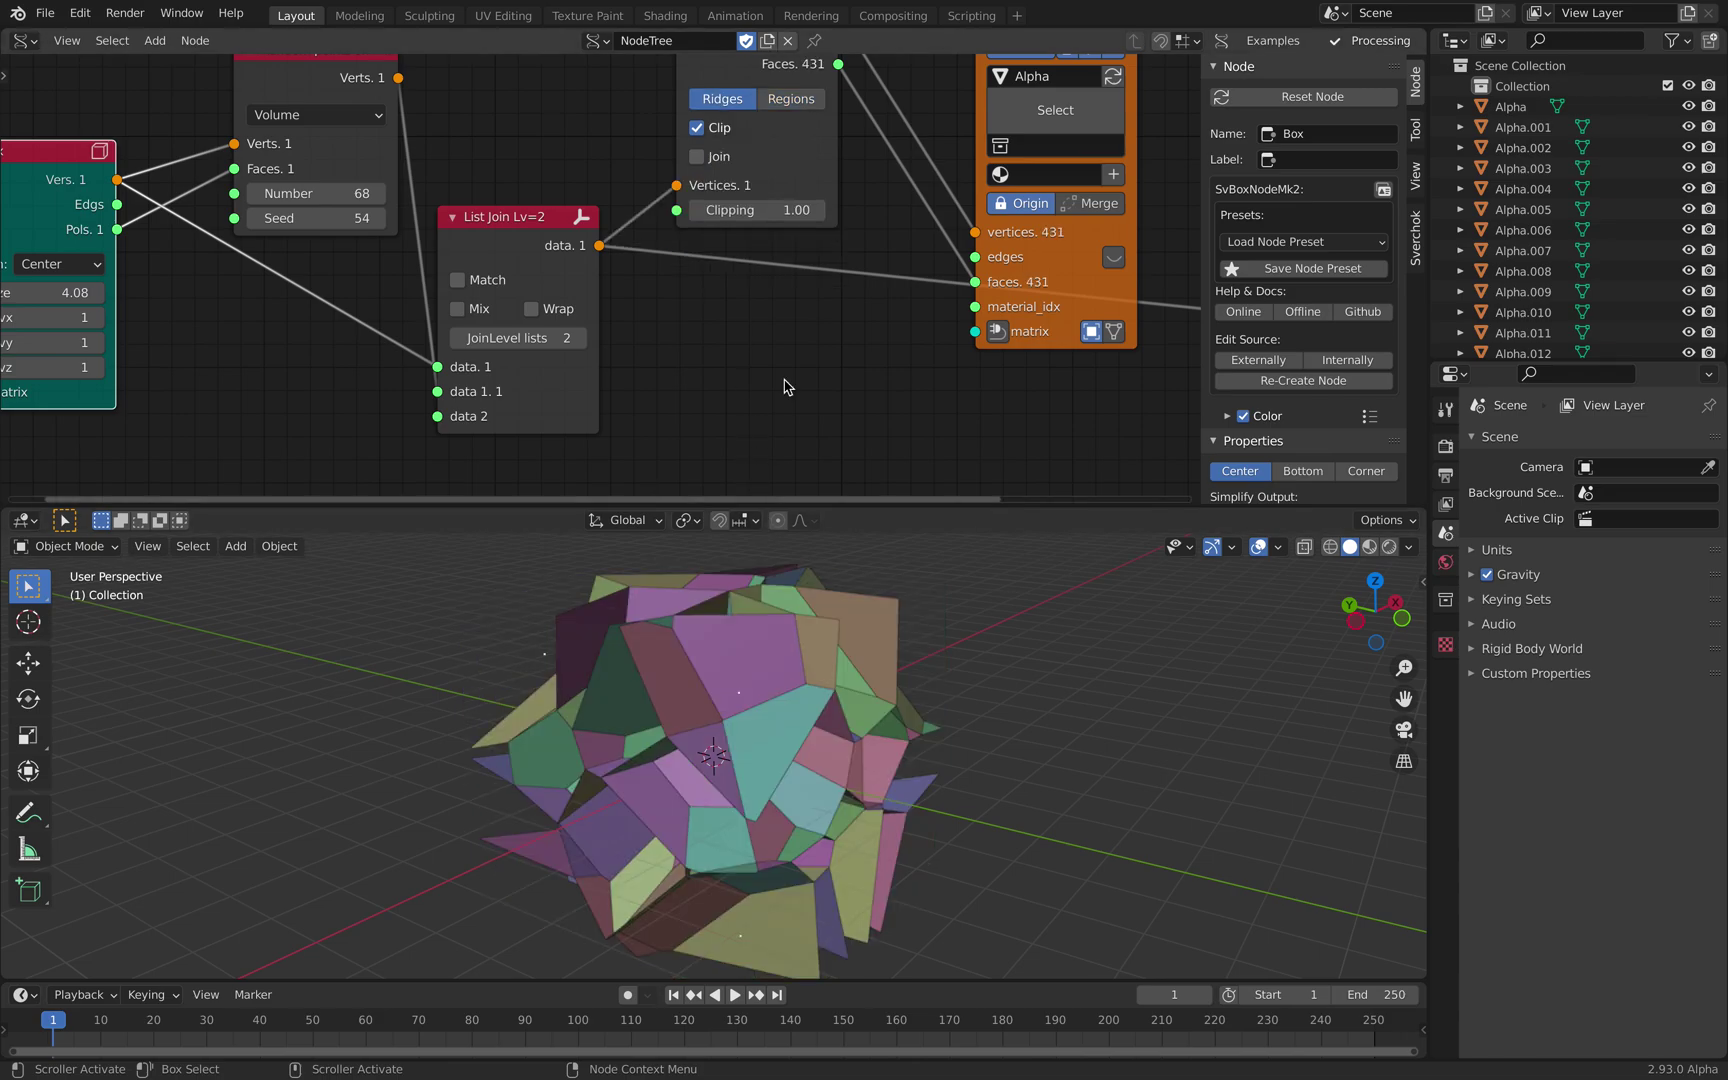
click(786, 104)
scroll(743, 278, down, 1)
scroll(724, 674, down, 3)
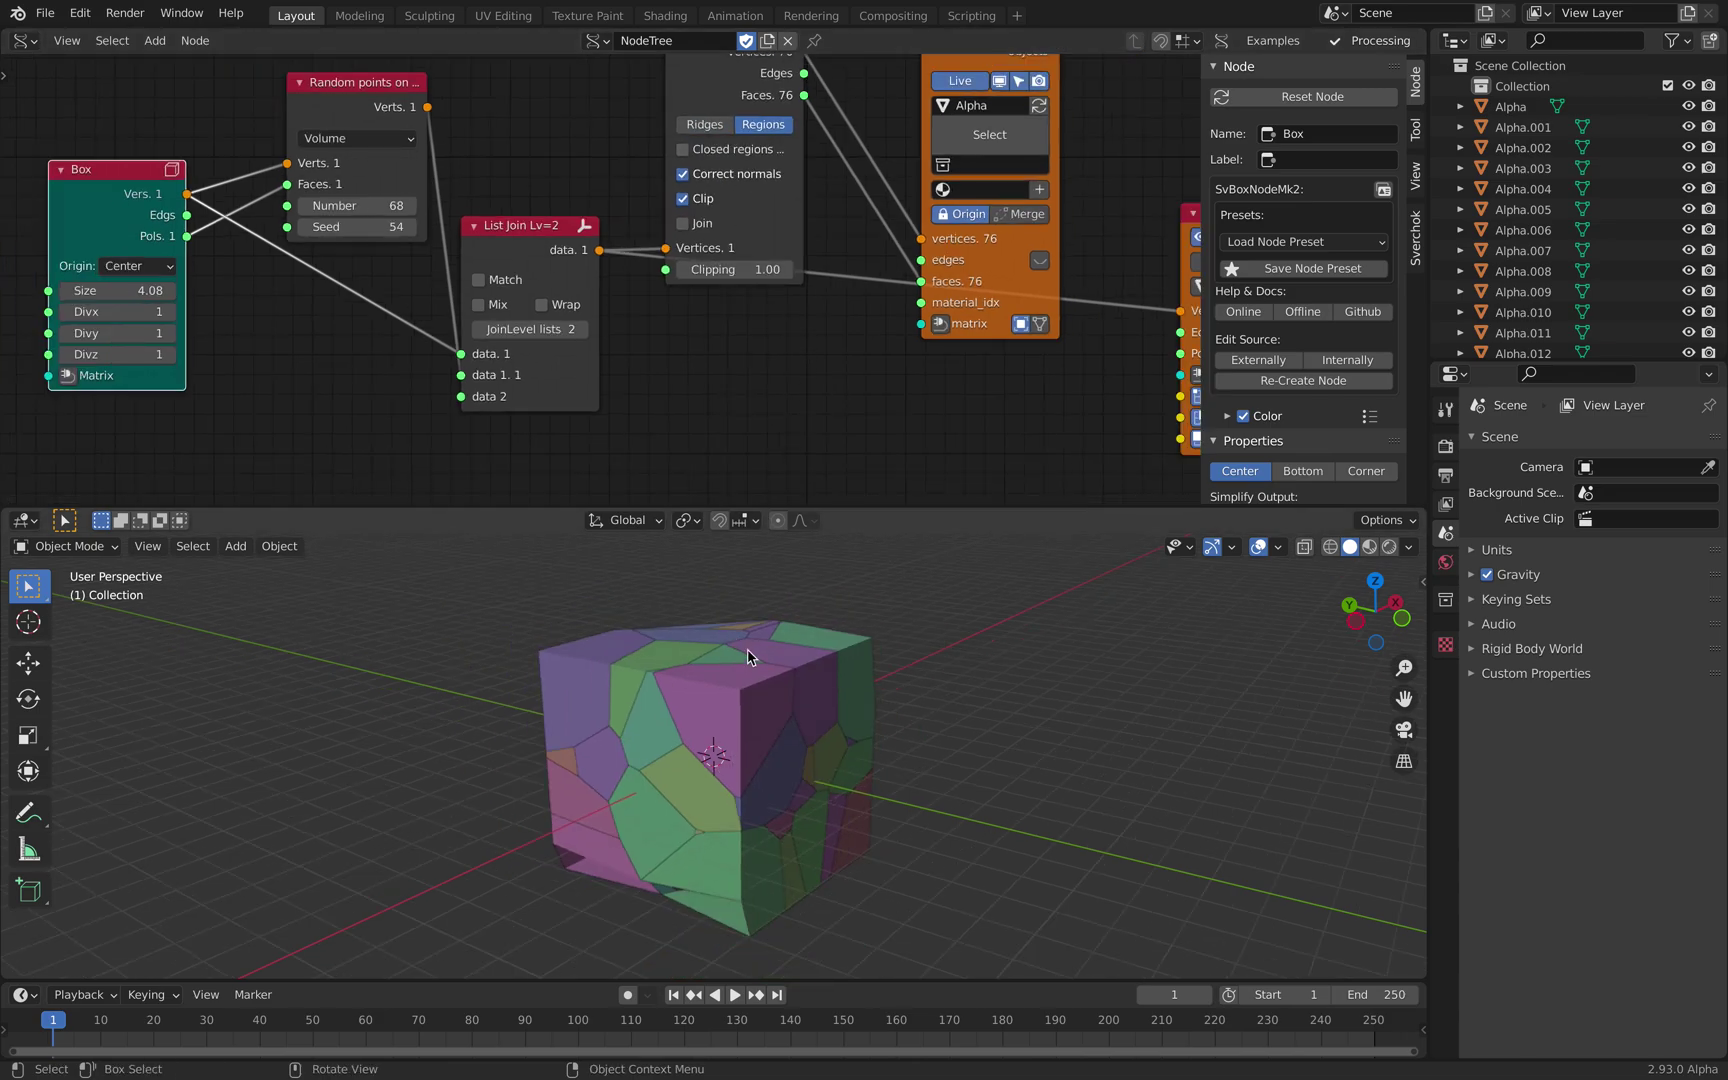
- Save the file to the Desktop as voronoi3D_test_001.blend
key(ctrl+s)
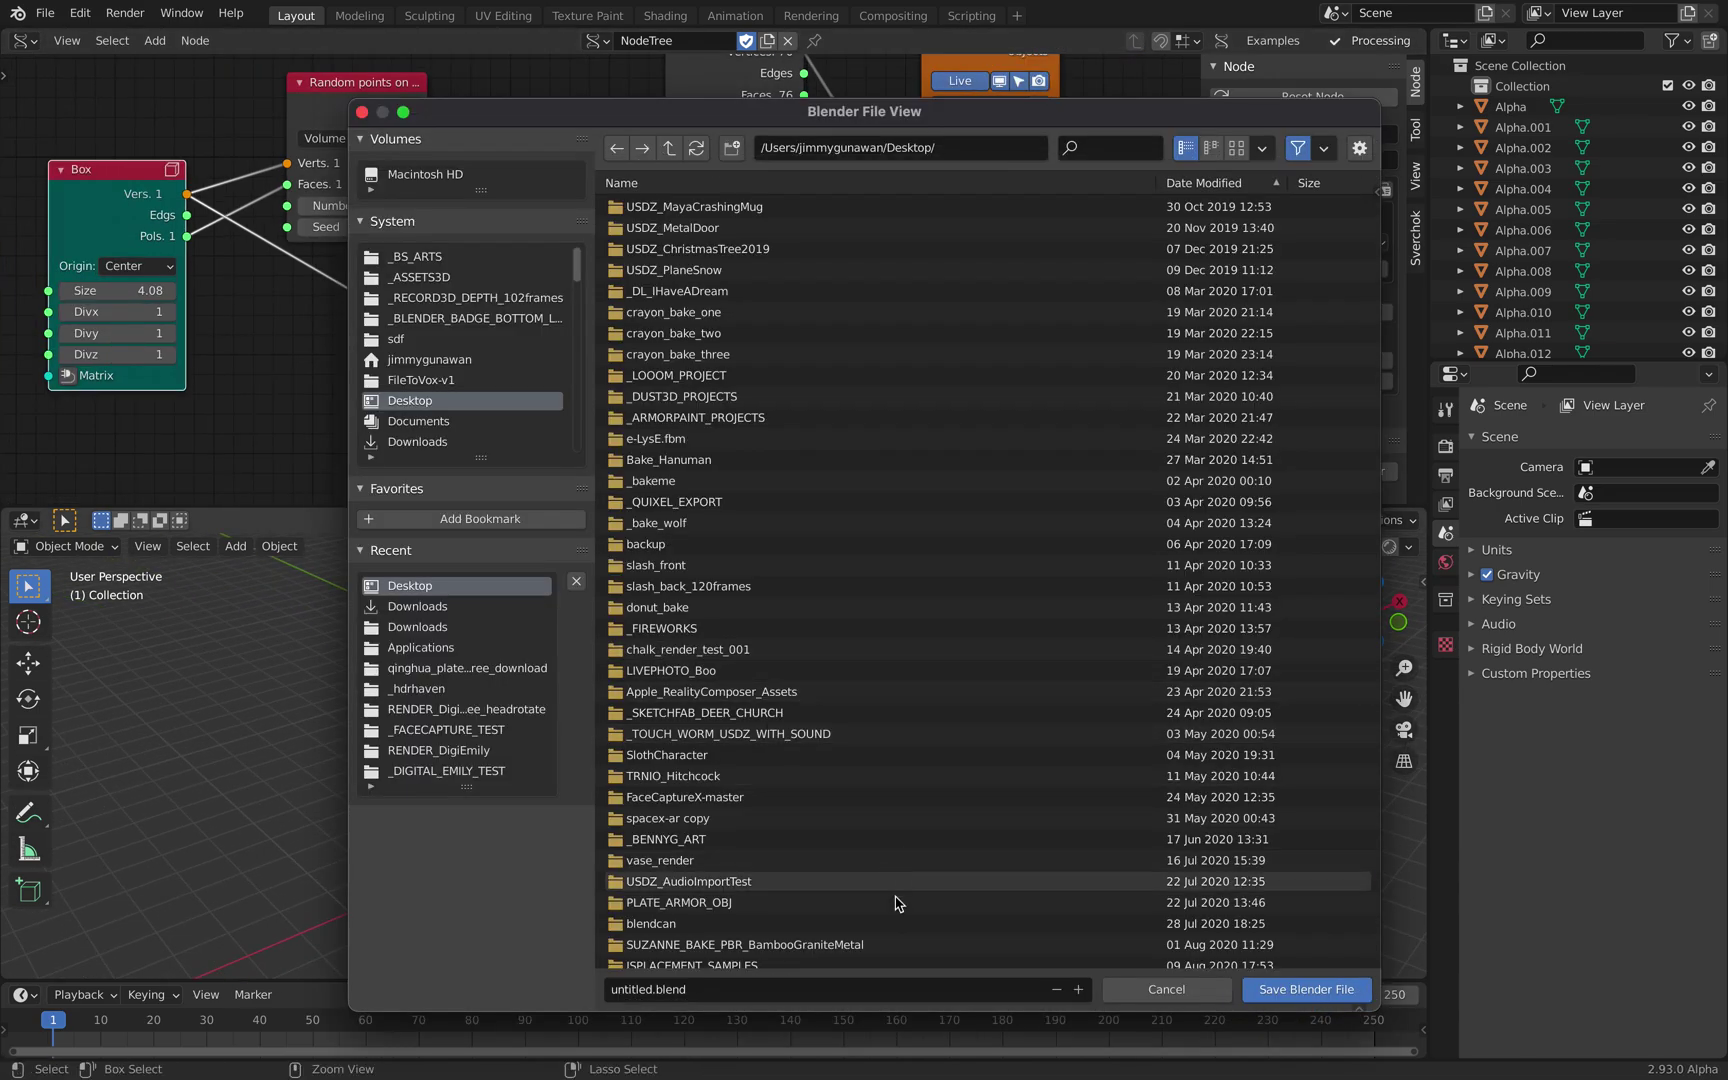
click(631, 989)
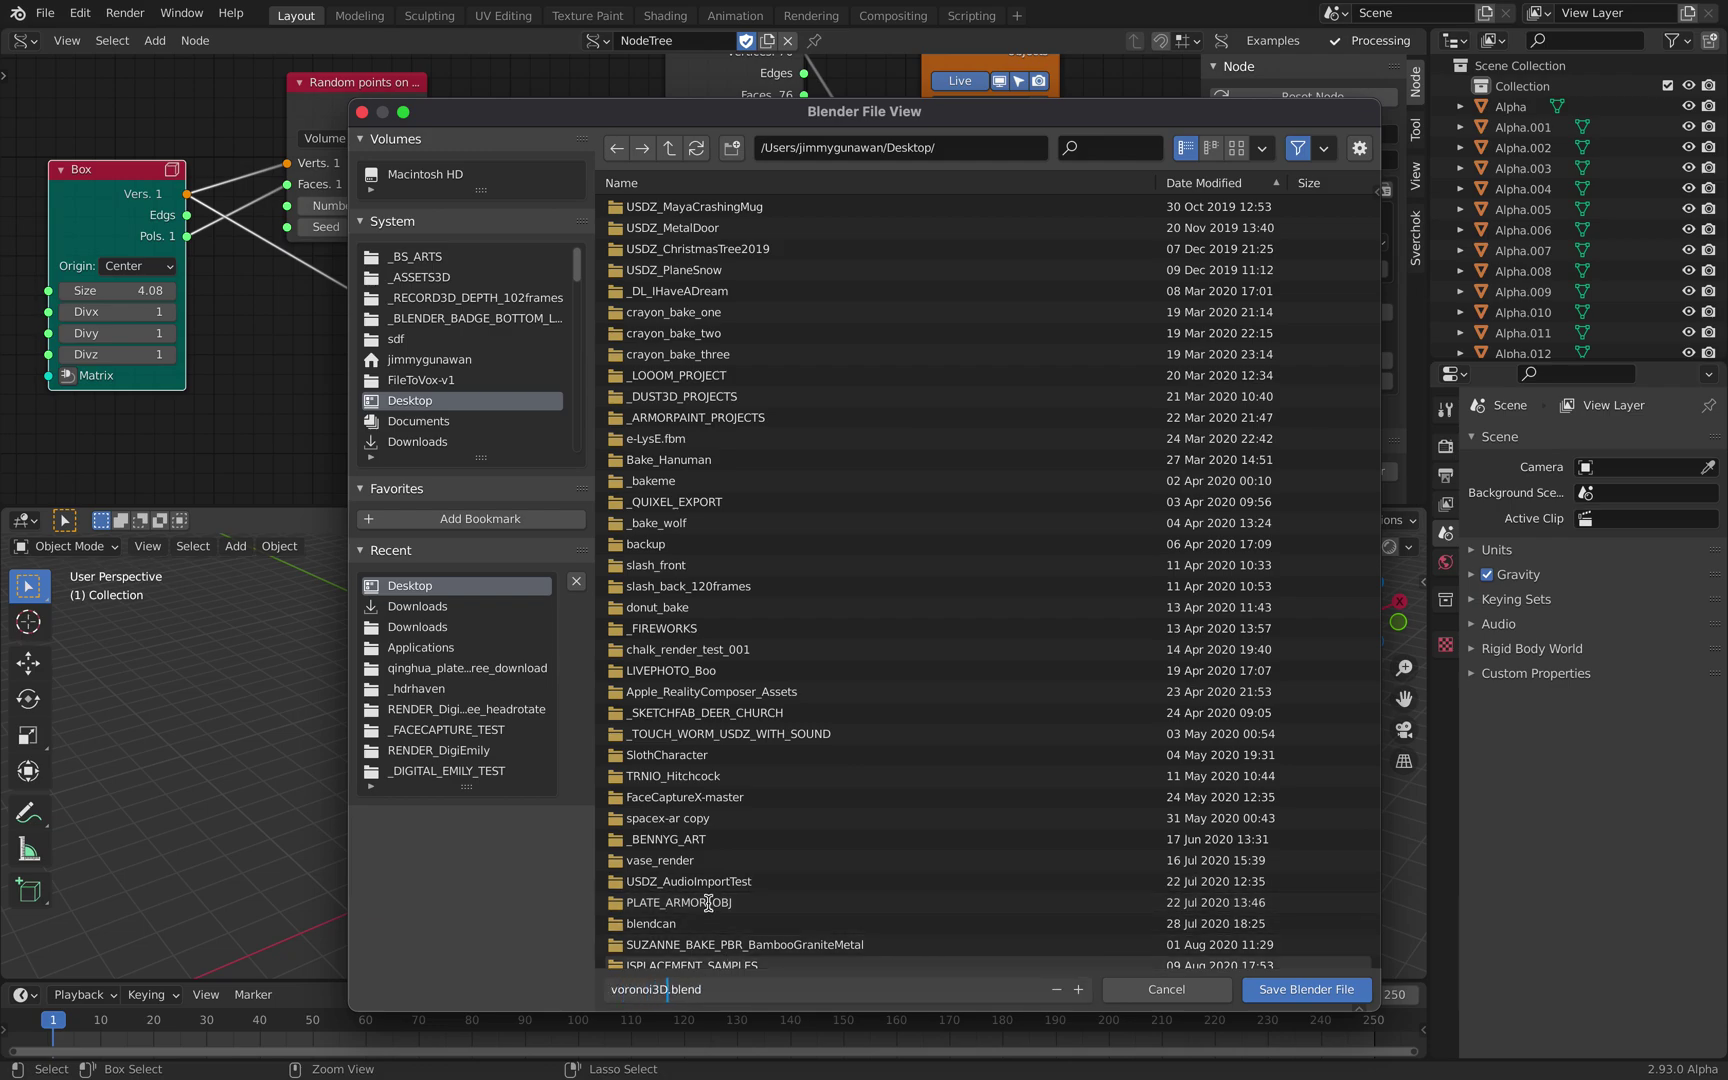
text(001)
key(Return)
click(1306, 989)
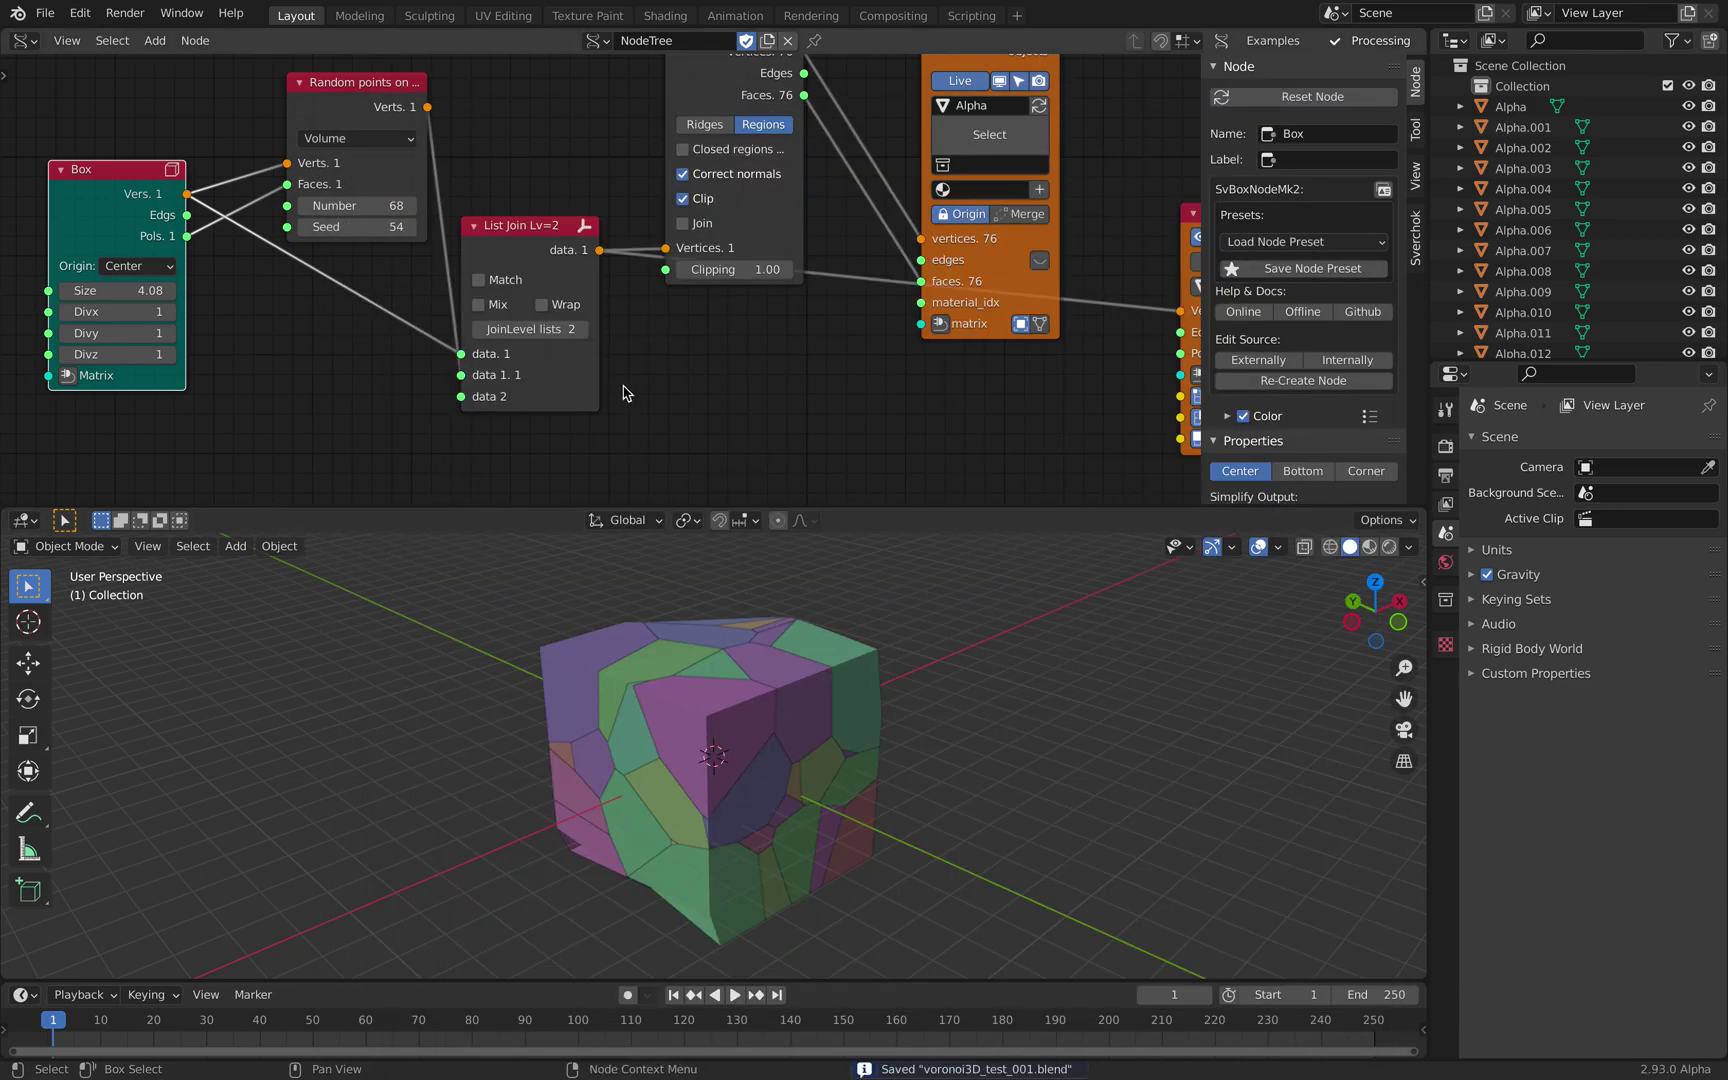
- Hide the node editor's sidebar and rearrange the Viewer Draw, random points and List Join nodes more compactly
key(n)
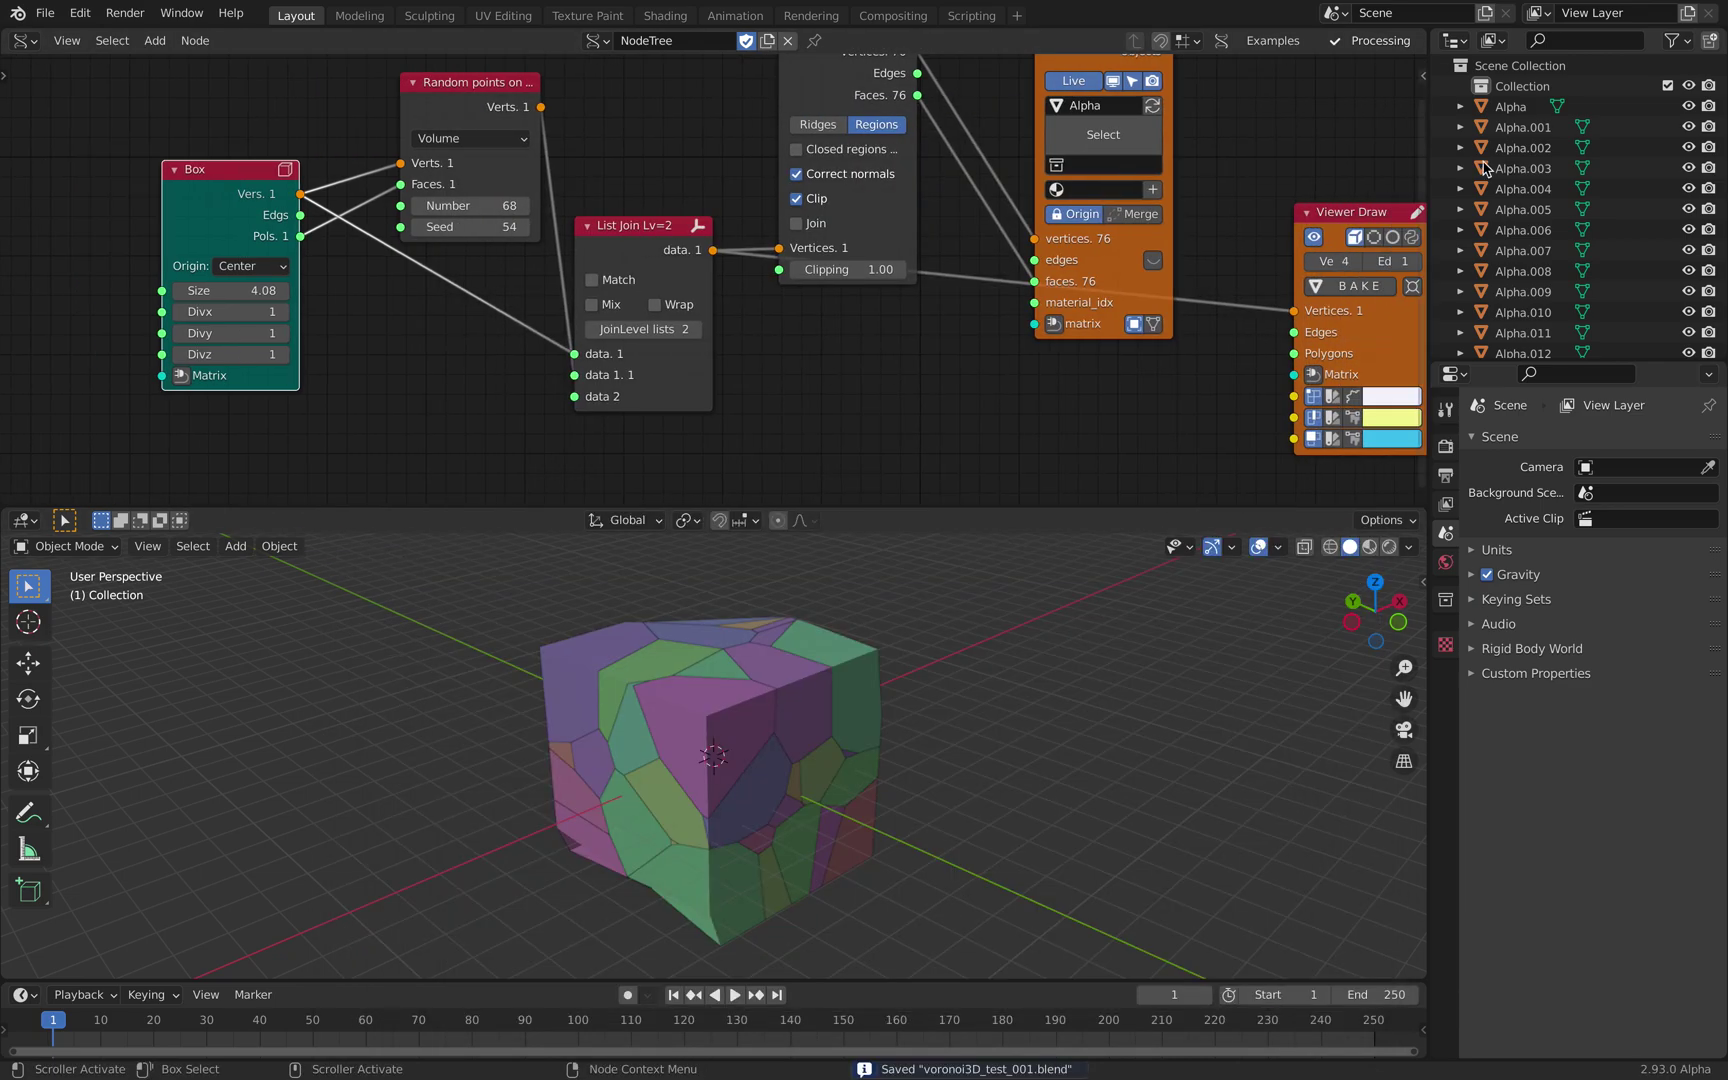
drag(1333, 220, 1024, 349)
middle_drag(818, 299, 844, 318)
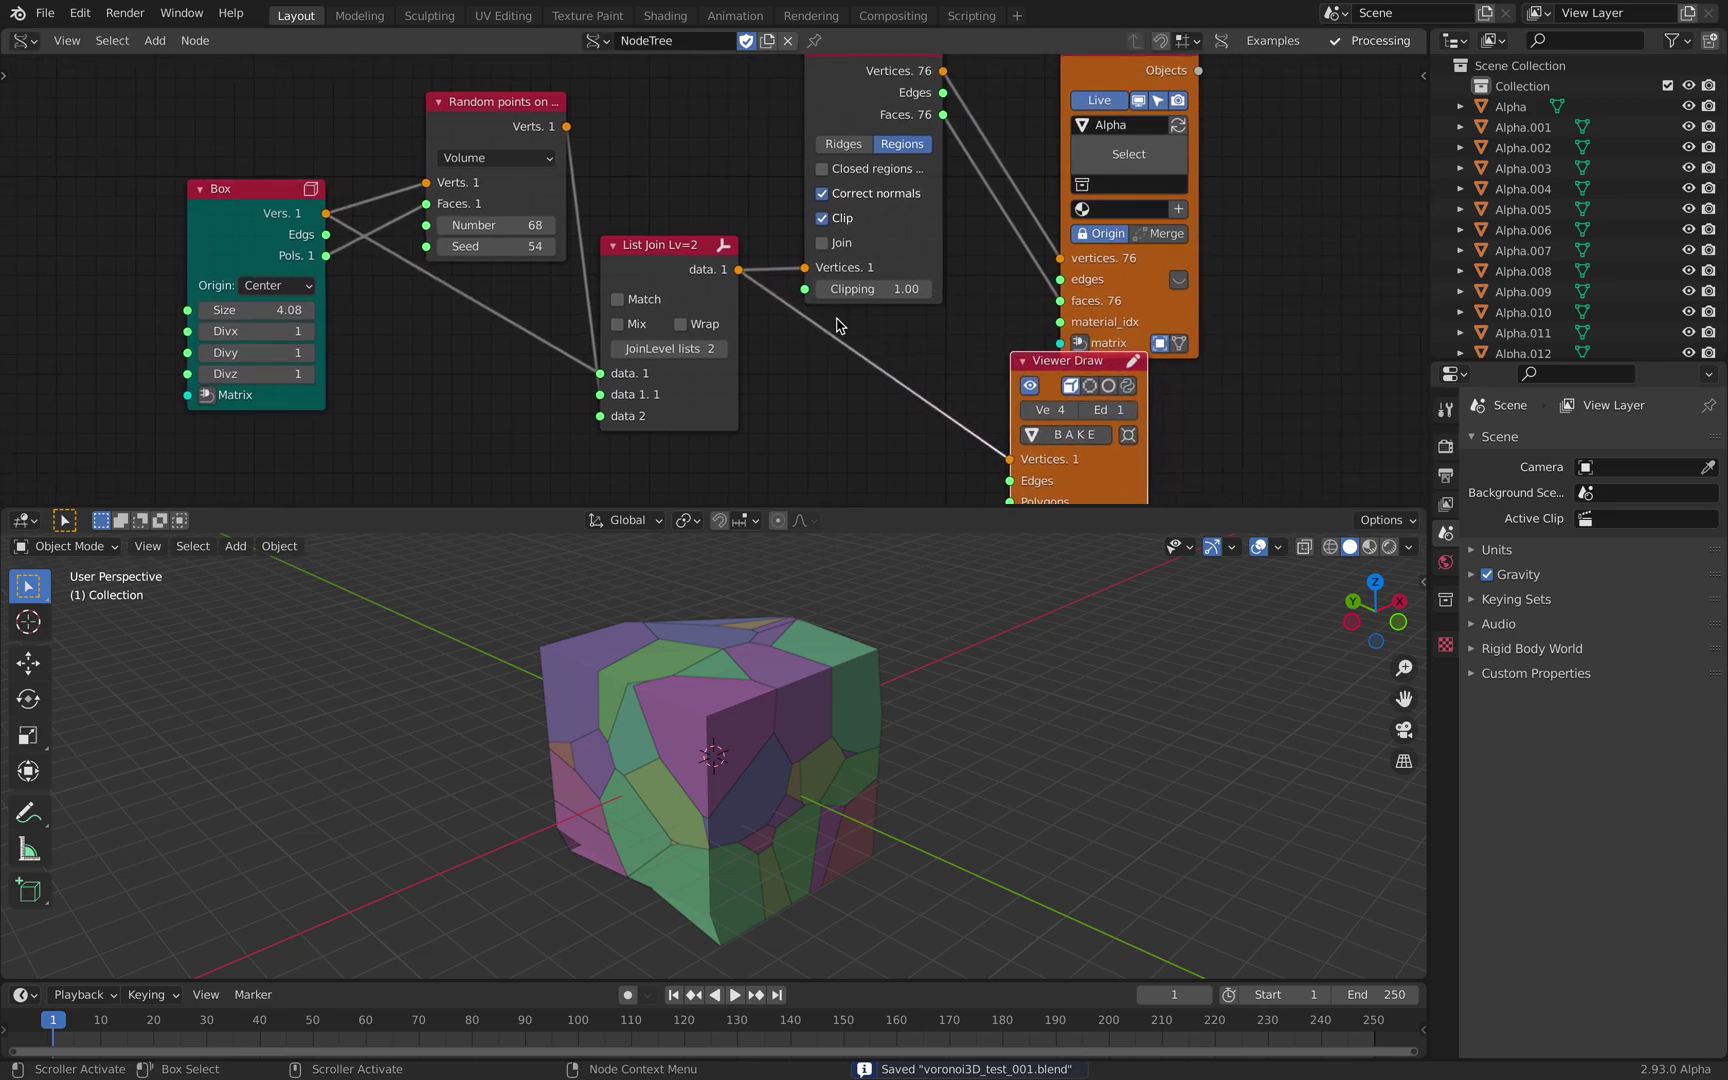
middle_drag(564, 247, 548, 300)
drag(468, 163, 437, 155)
drag(620, 303, 616, 286)
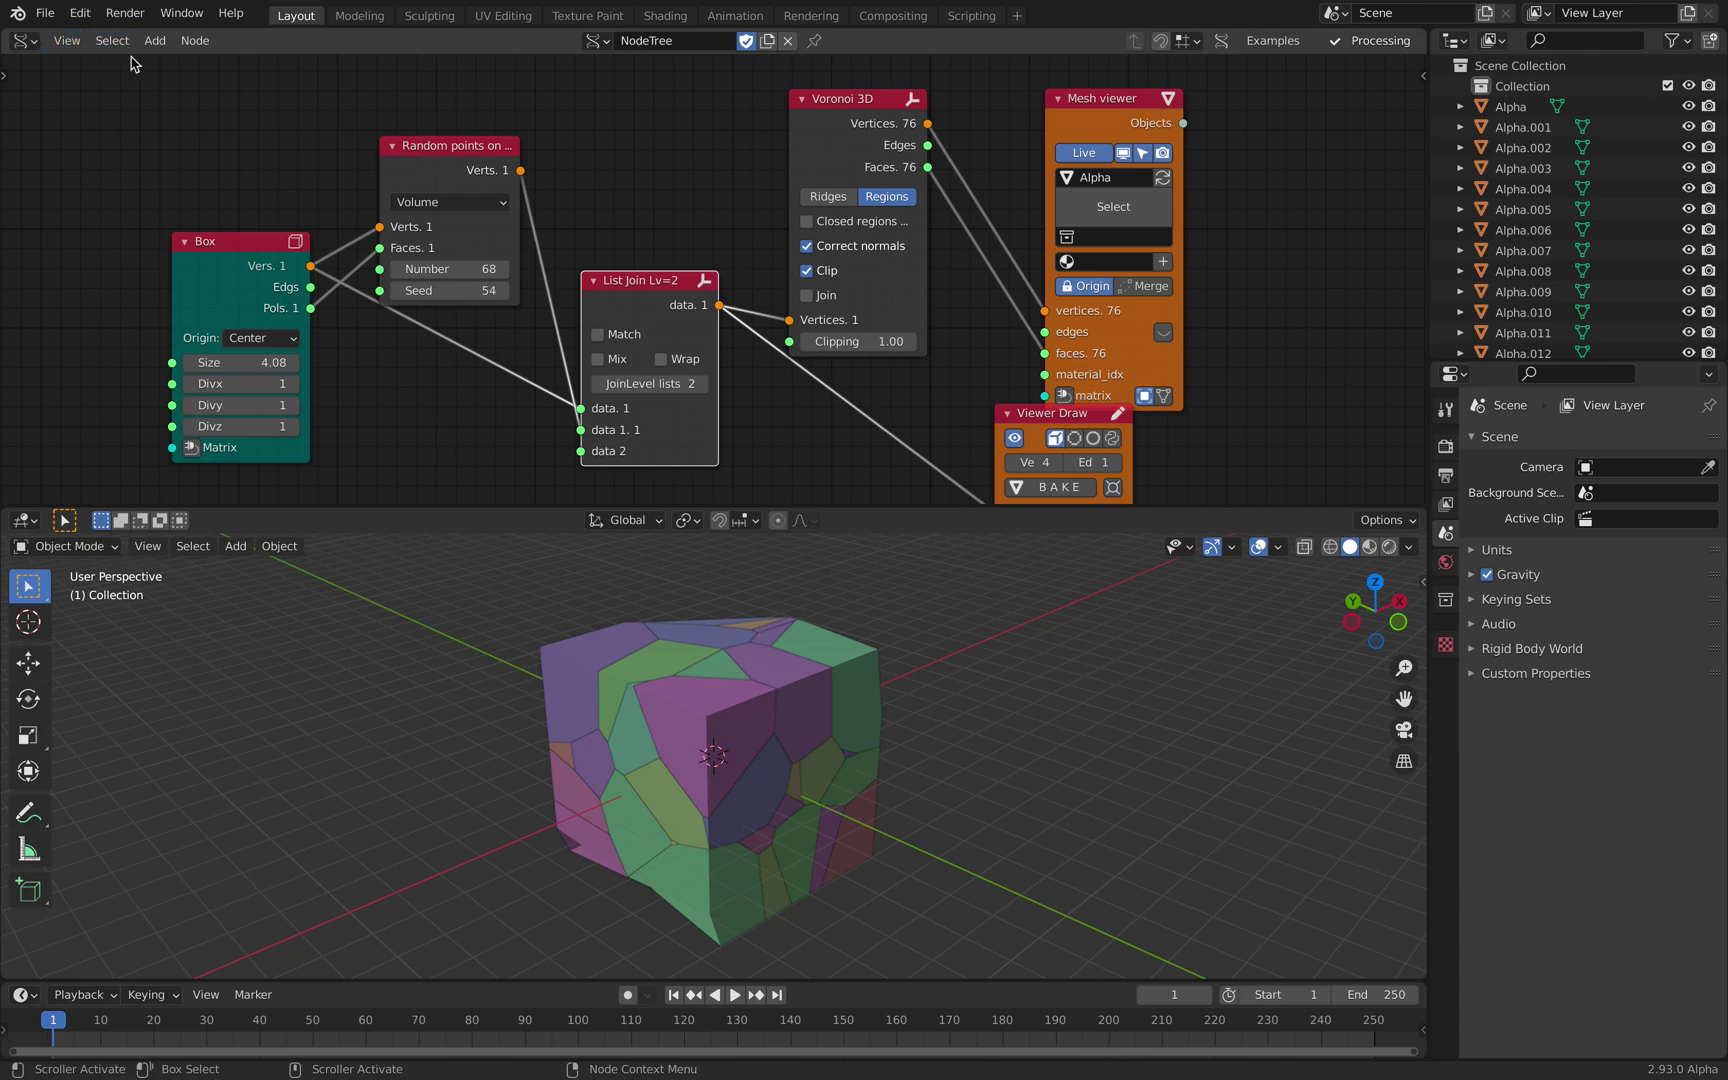
- Start a new General file without saving the remaining changes
click(45, 13)
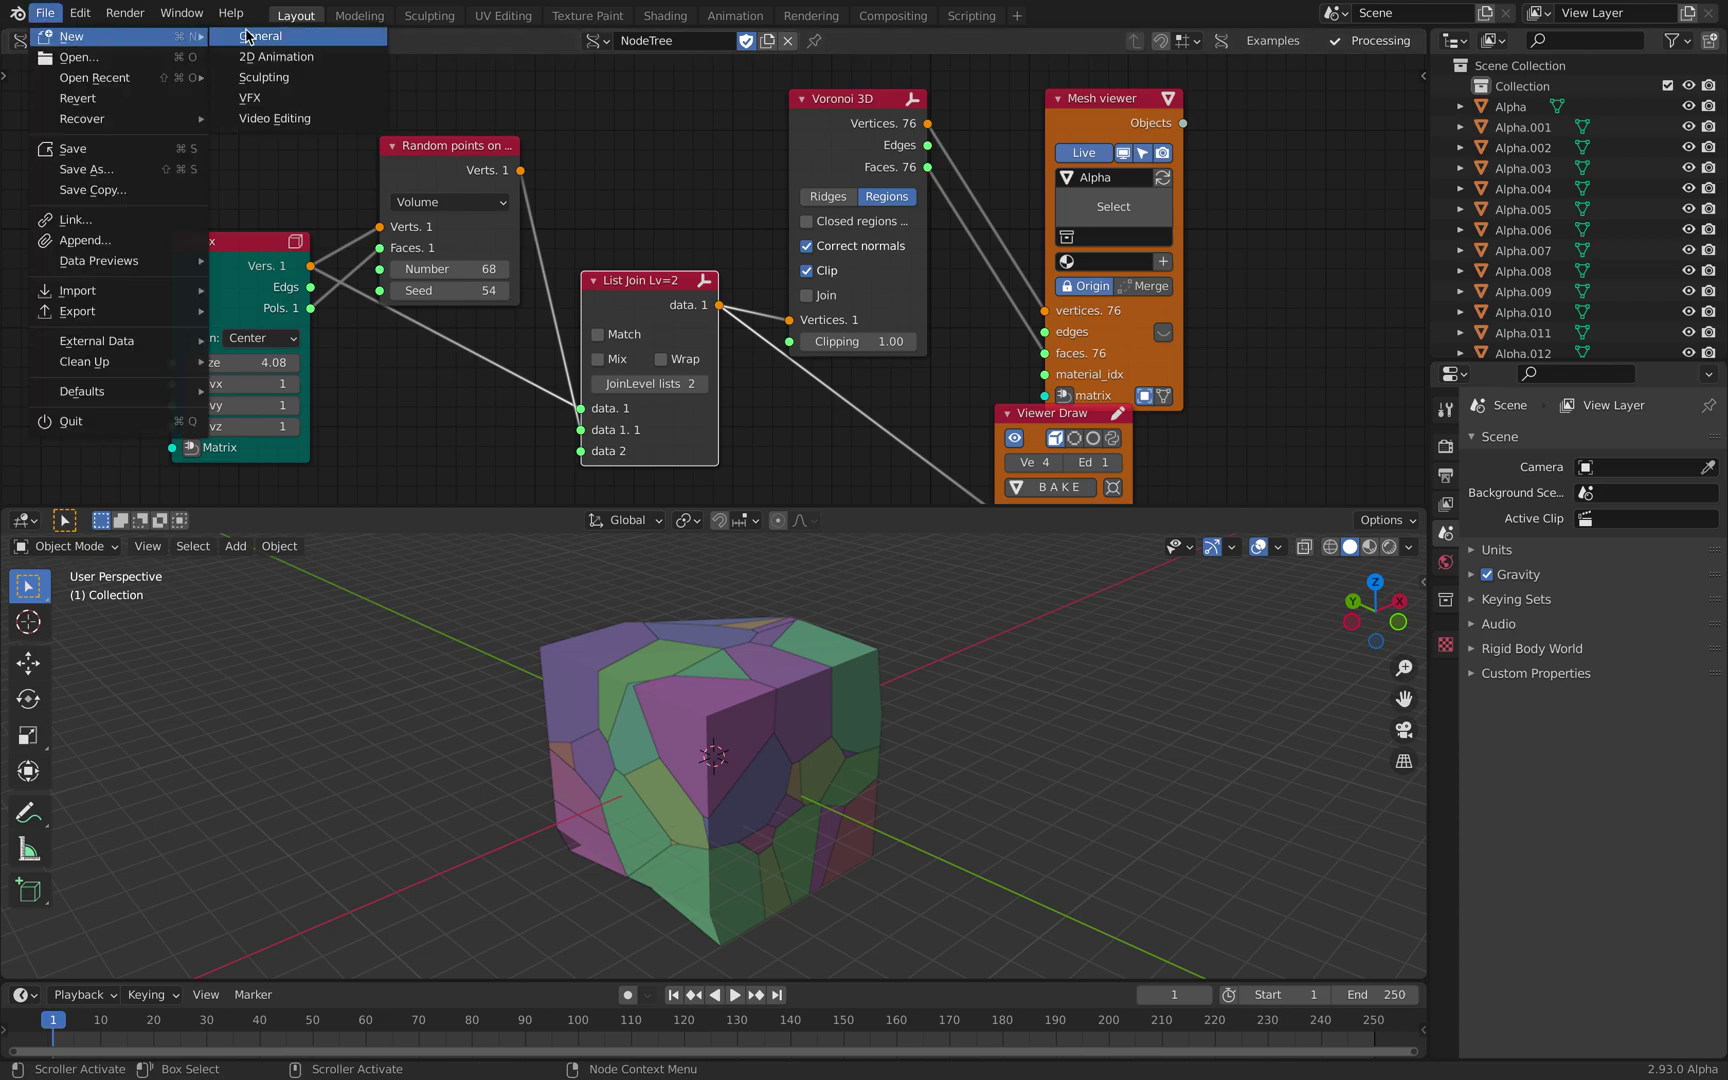
click(62, 418)
click(758, 575)
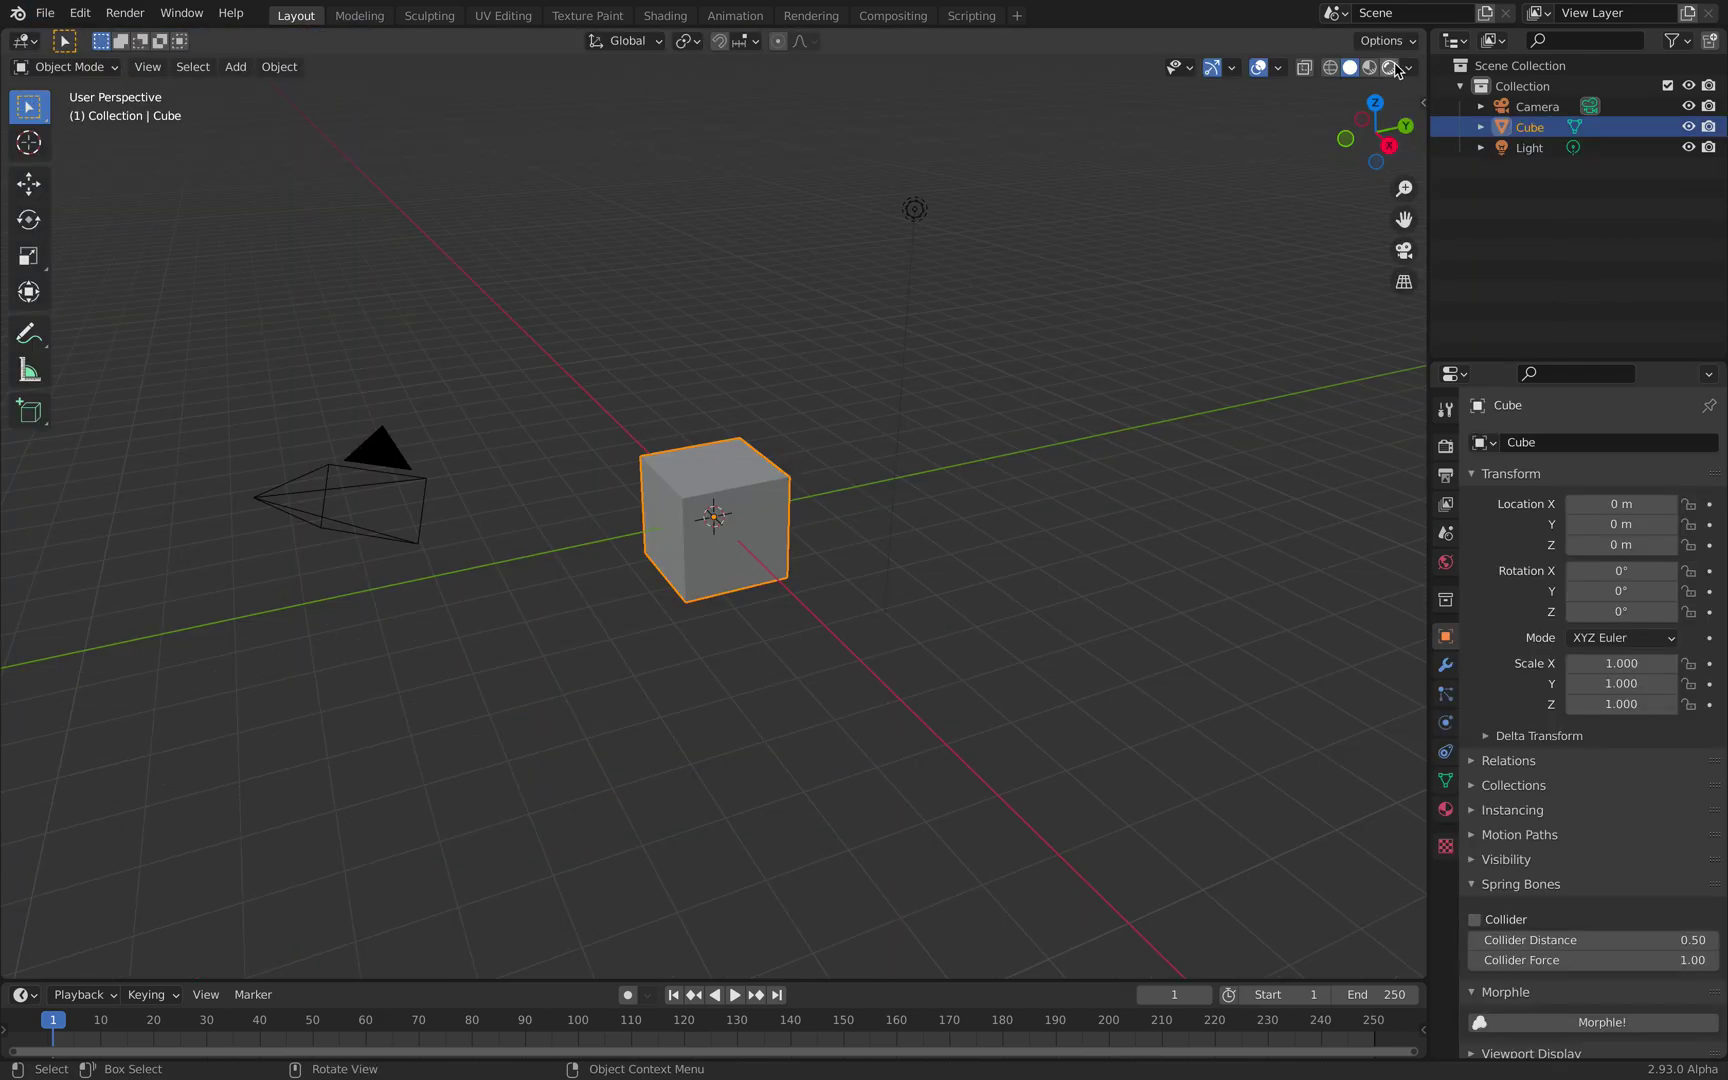
- Split the 3D viewport into two stacked areas and switch the upper one to Sverchok Nodes
drag(1421, 31, 1421, 555)
click(22, 40)
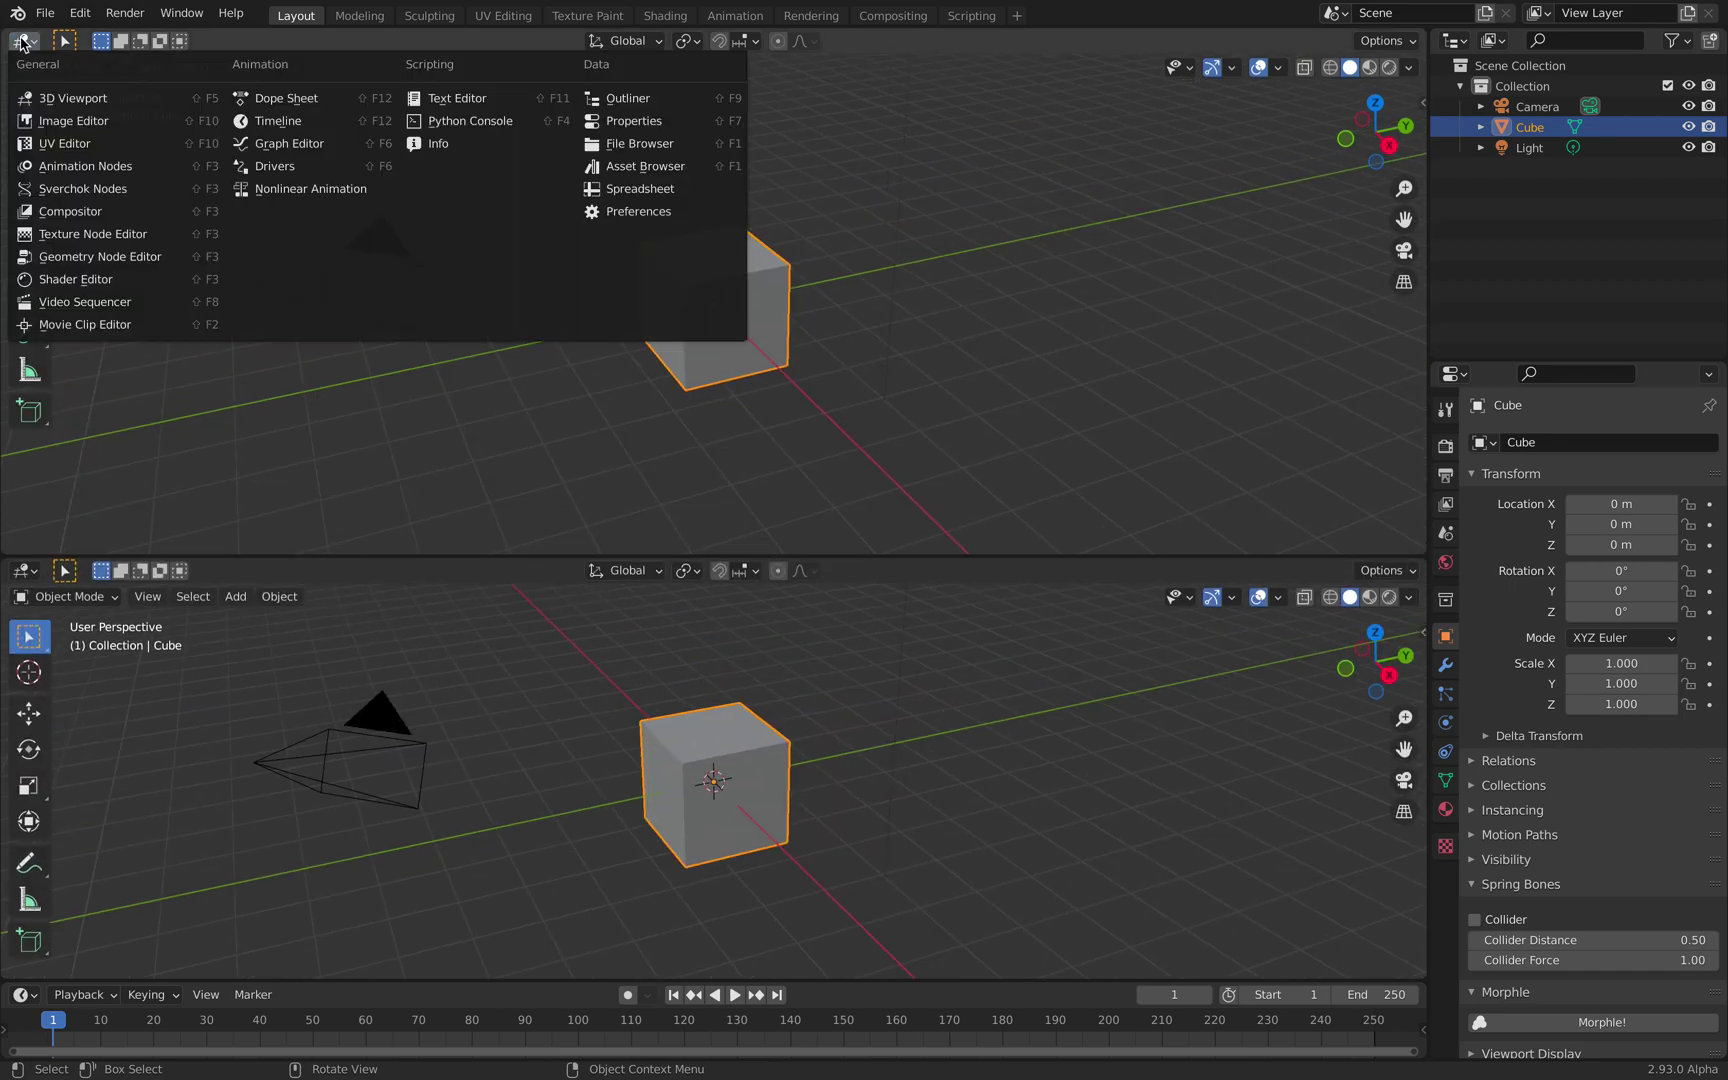
click(83, 188)
- Delete the default camera, cube and light, create a new node tree and hide the node editor's sidebar
key(a)
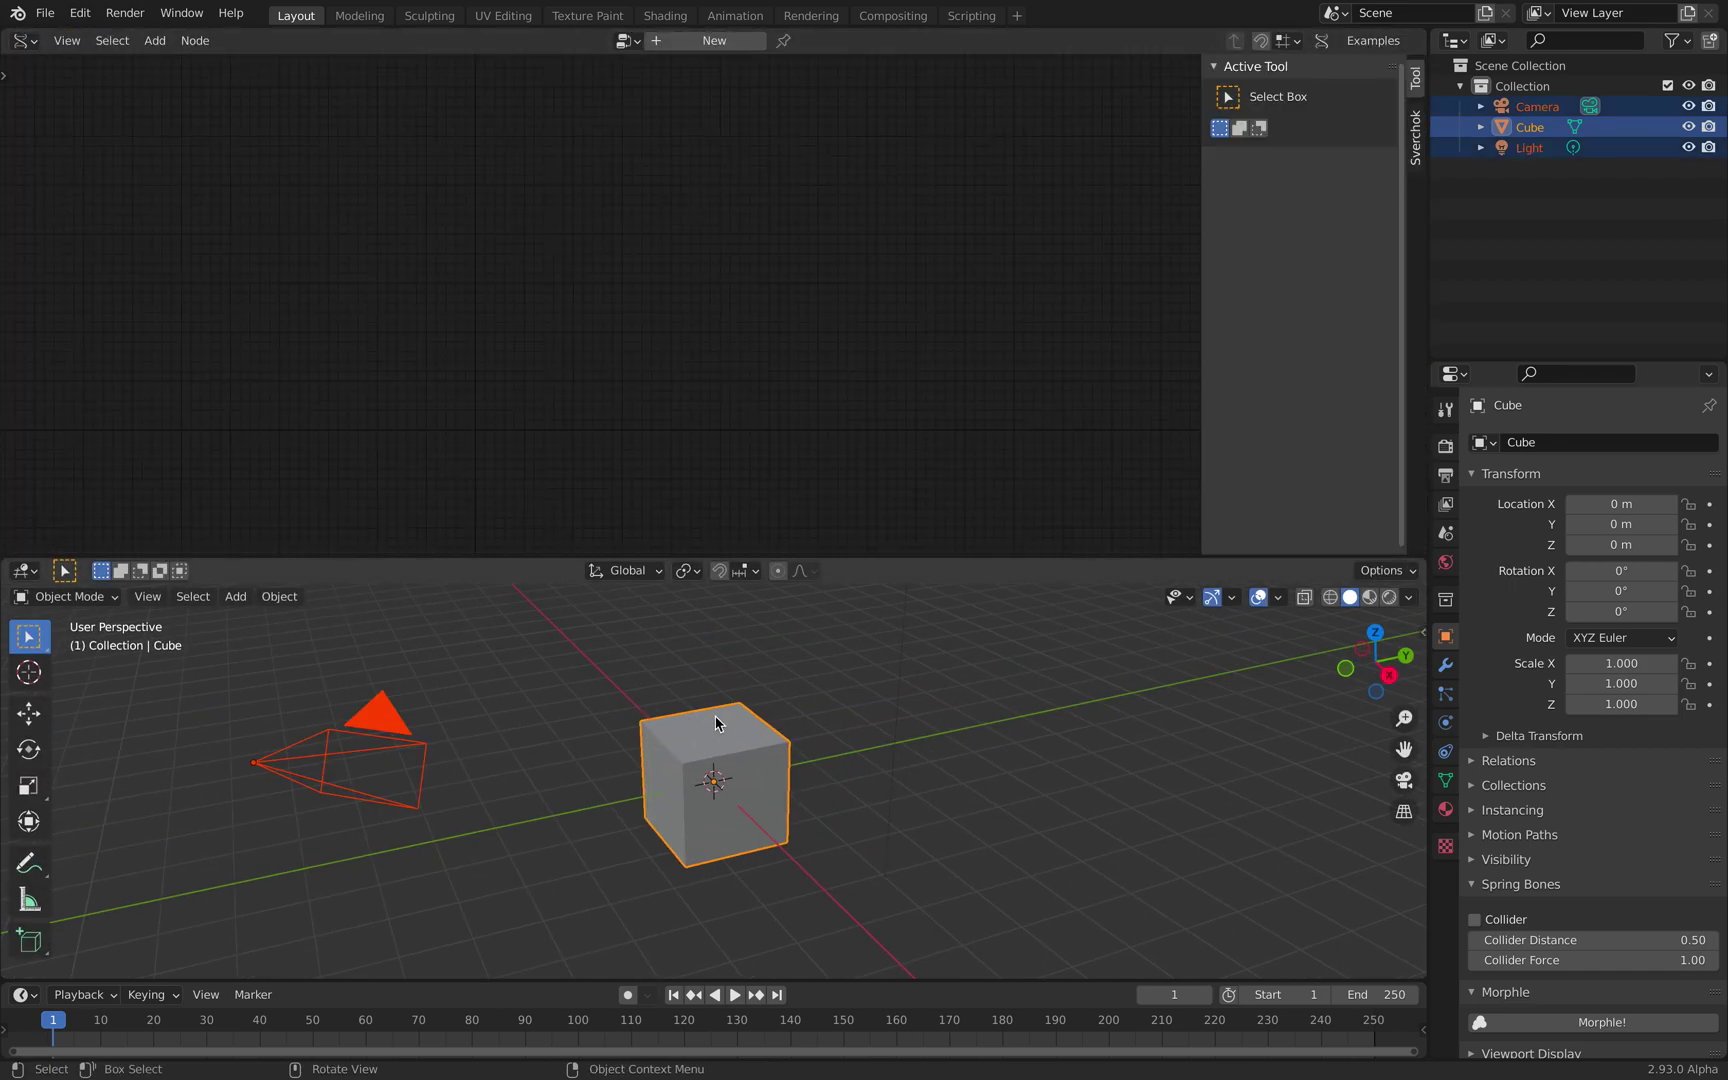
key(Delete)
click(705, 40)
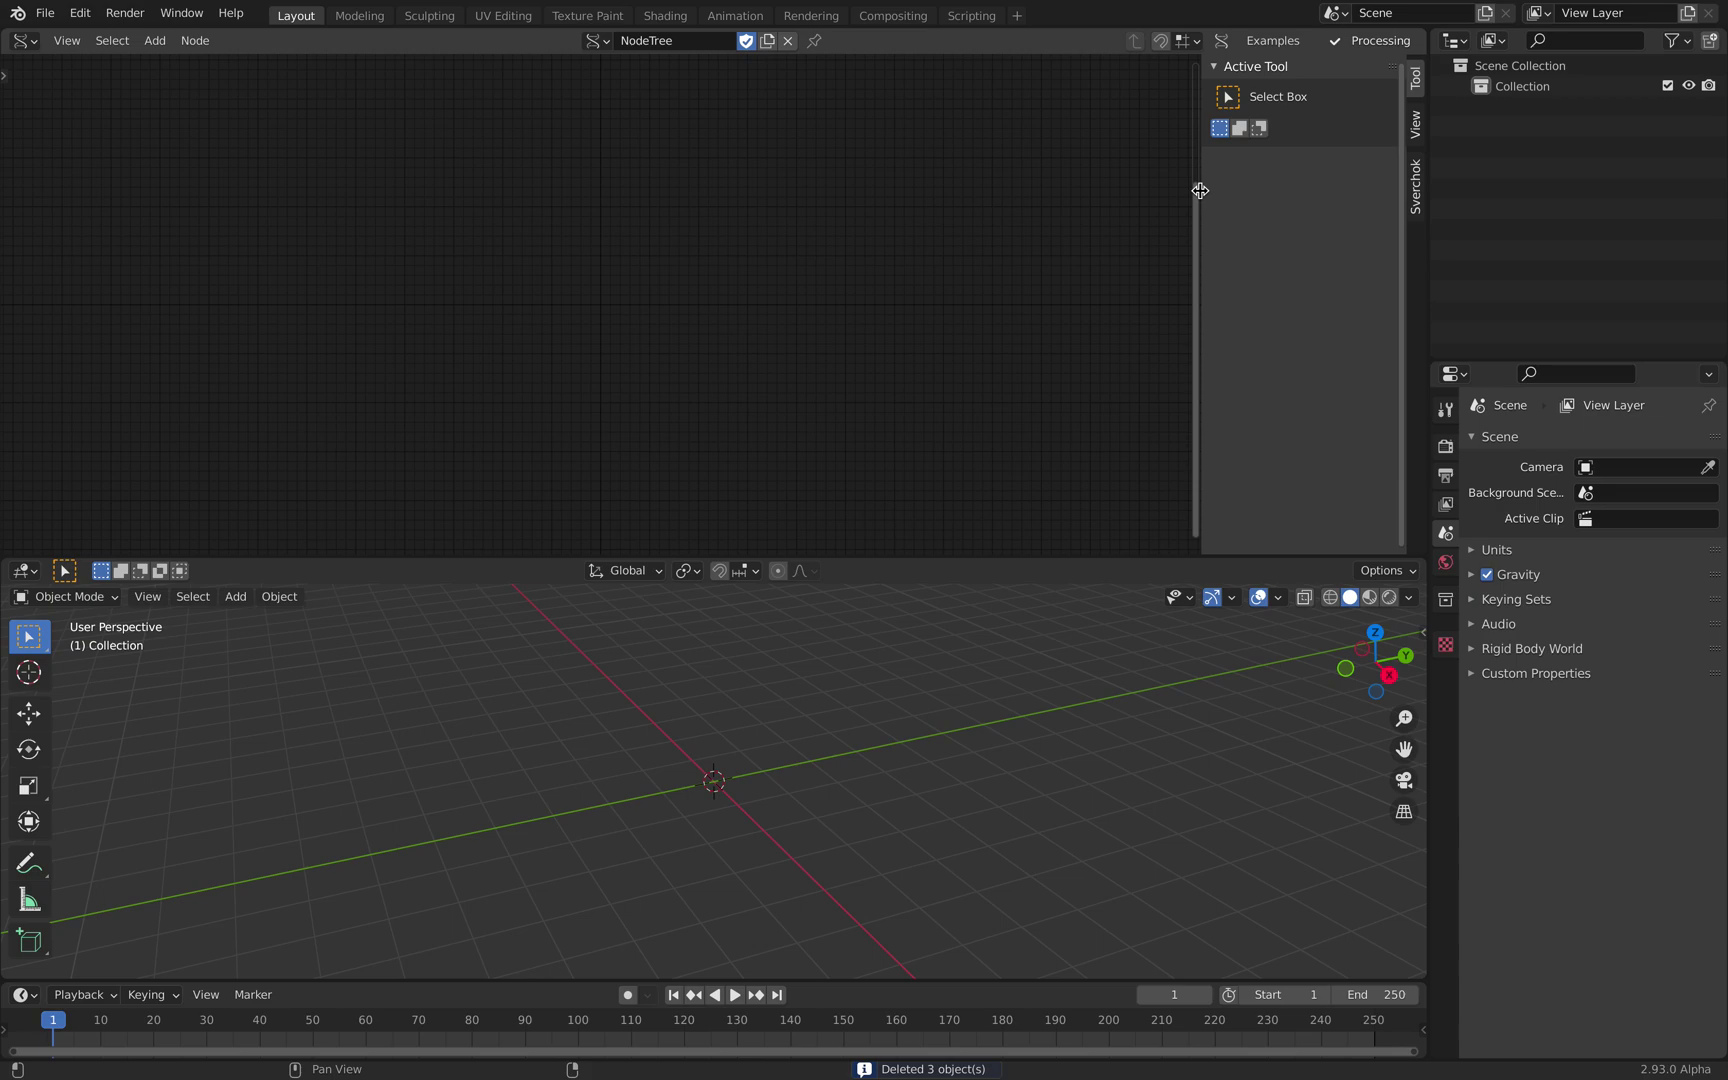
key(n)
- Add a Delaunay 3D node to the empty node tree
key(shift+a)
mouse_move(537, 278)
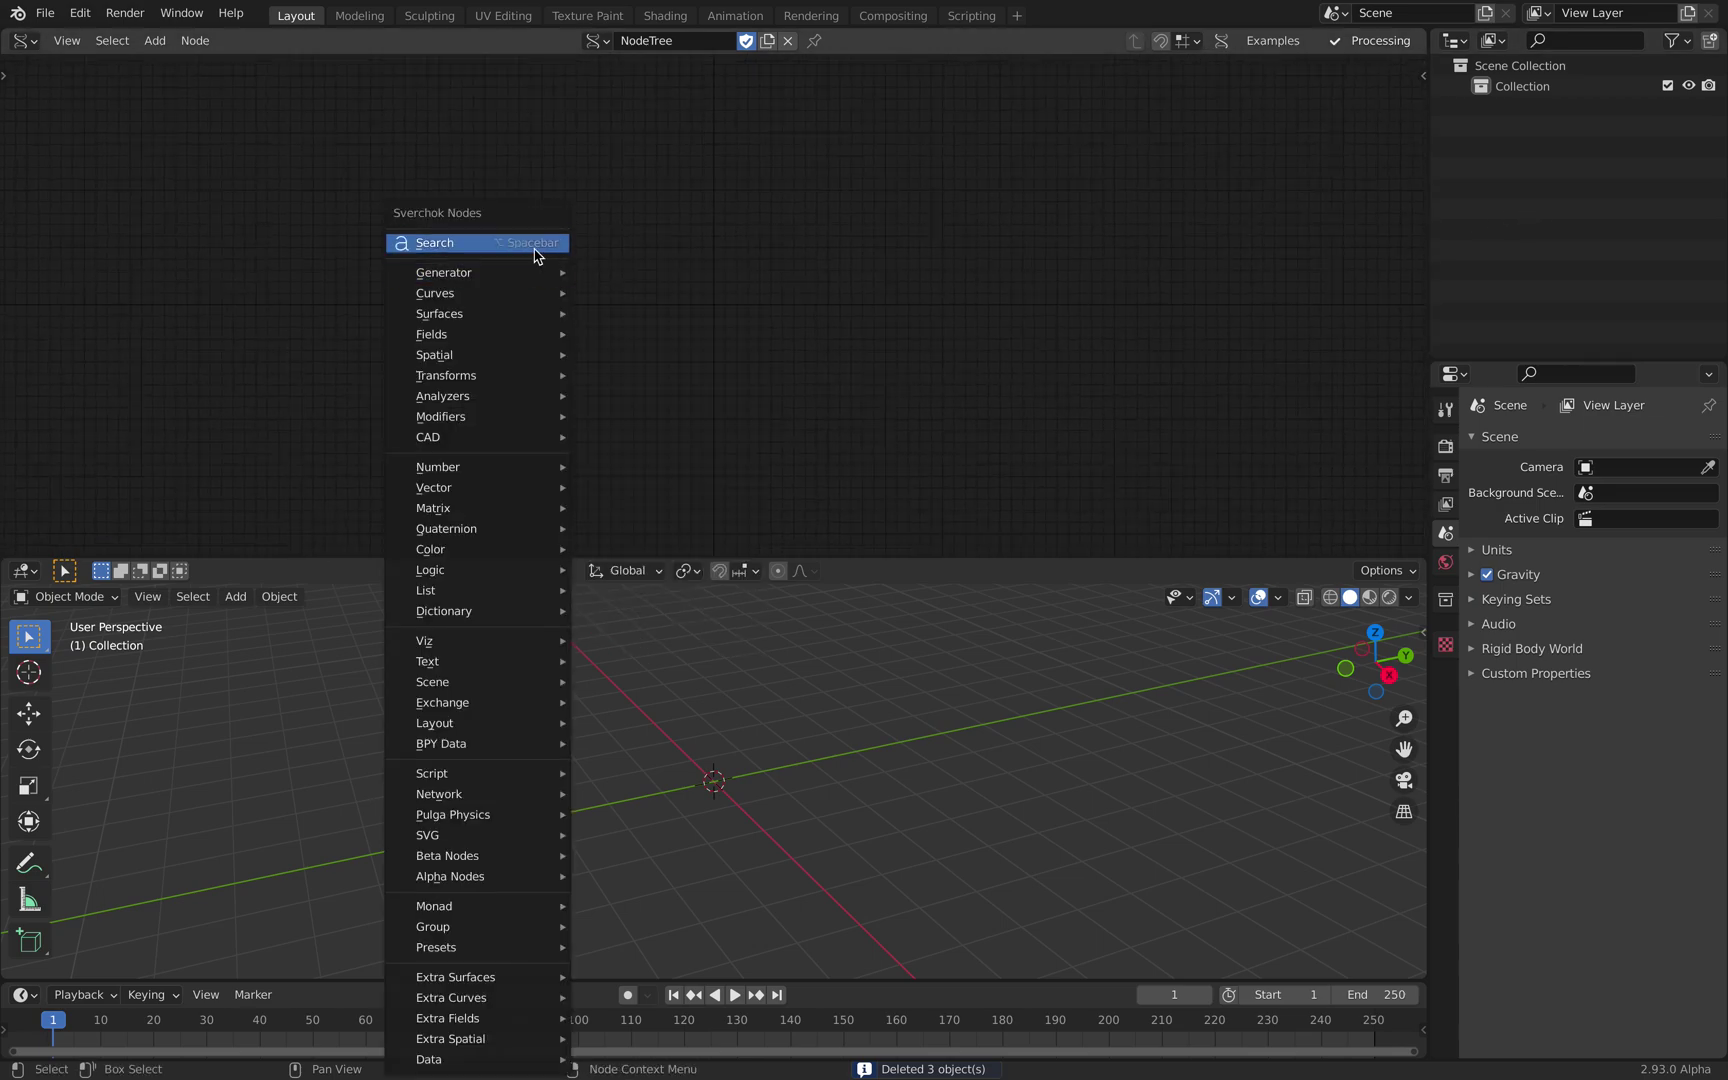
click(535, 248)
text(dela)
key(Return)
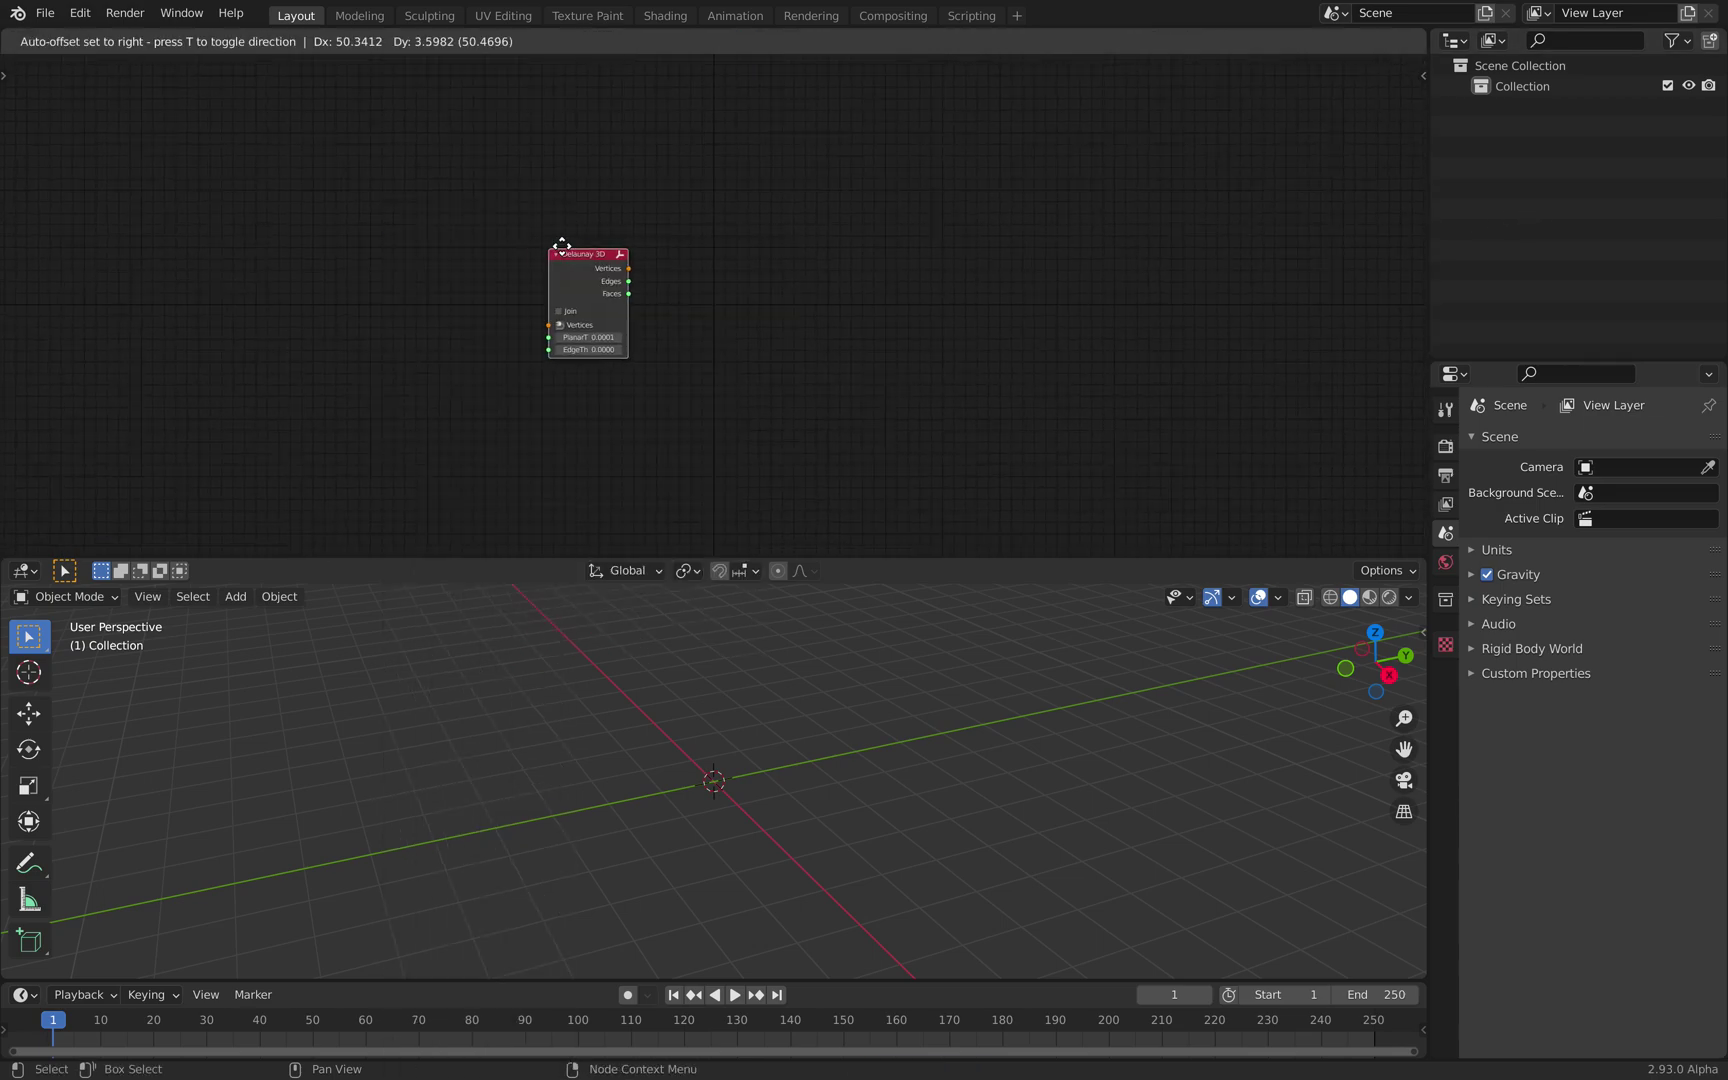
click(575, 242)
scroll(640, 232, up, 5)
- Add a Delaunay on Mesh node beside the Delaunay 3D node
key(shift+a)
click(881, 231)
text(dela)
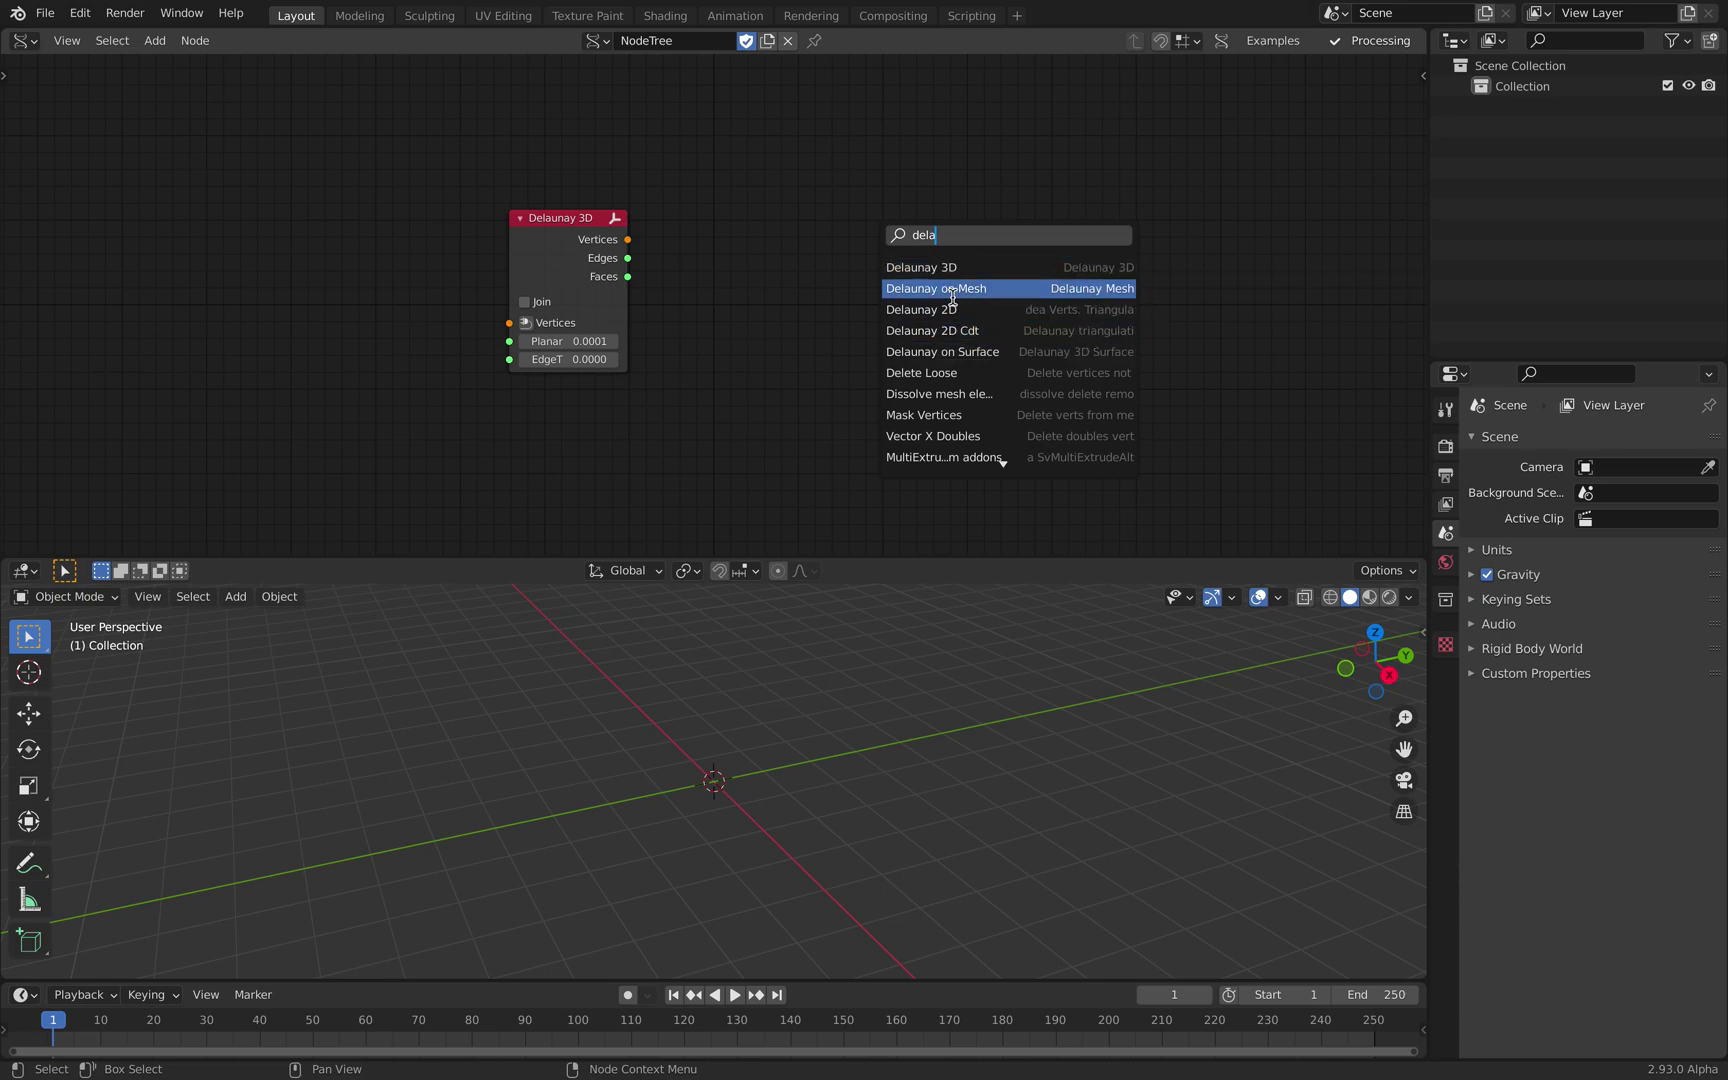
click(969, 289)
click(849, 239)
middle_drag(977, 235, 882, 224)
scroll(916, 228, up, 2)
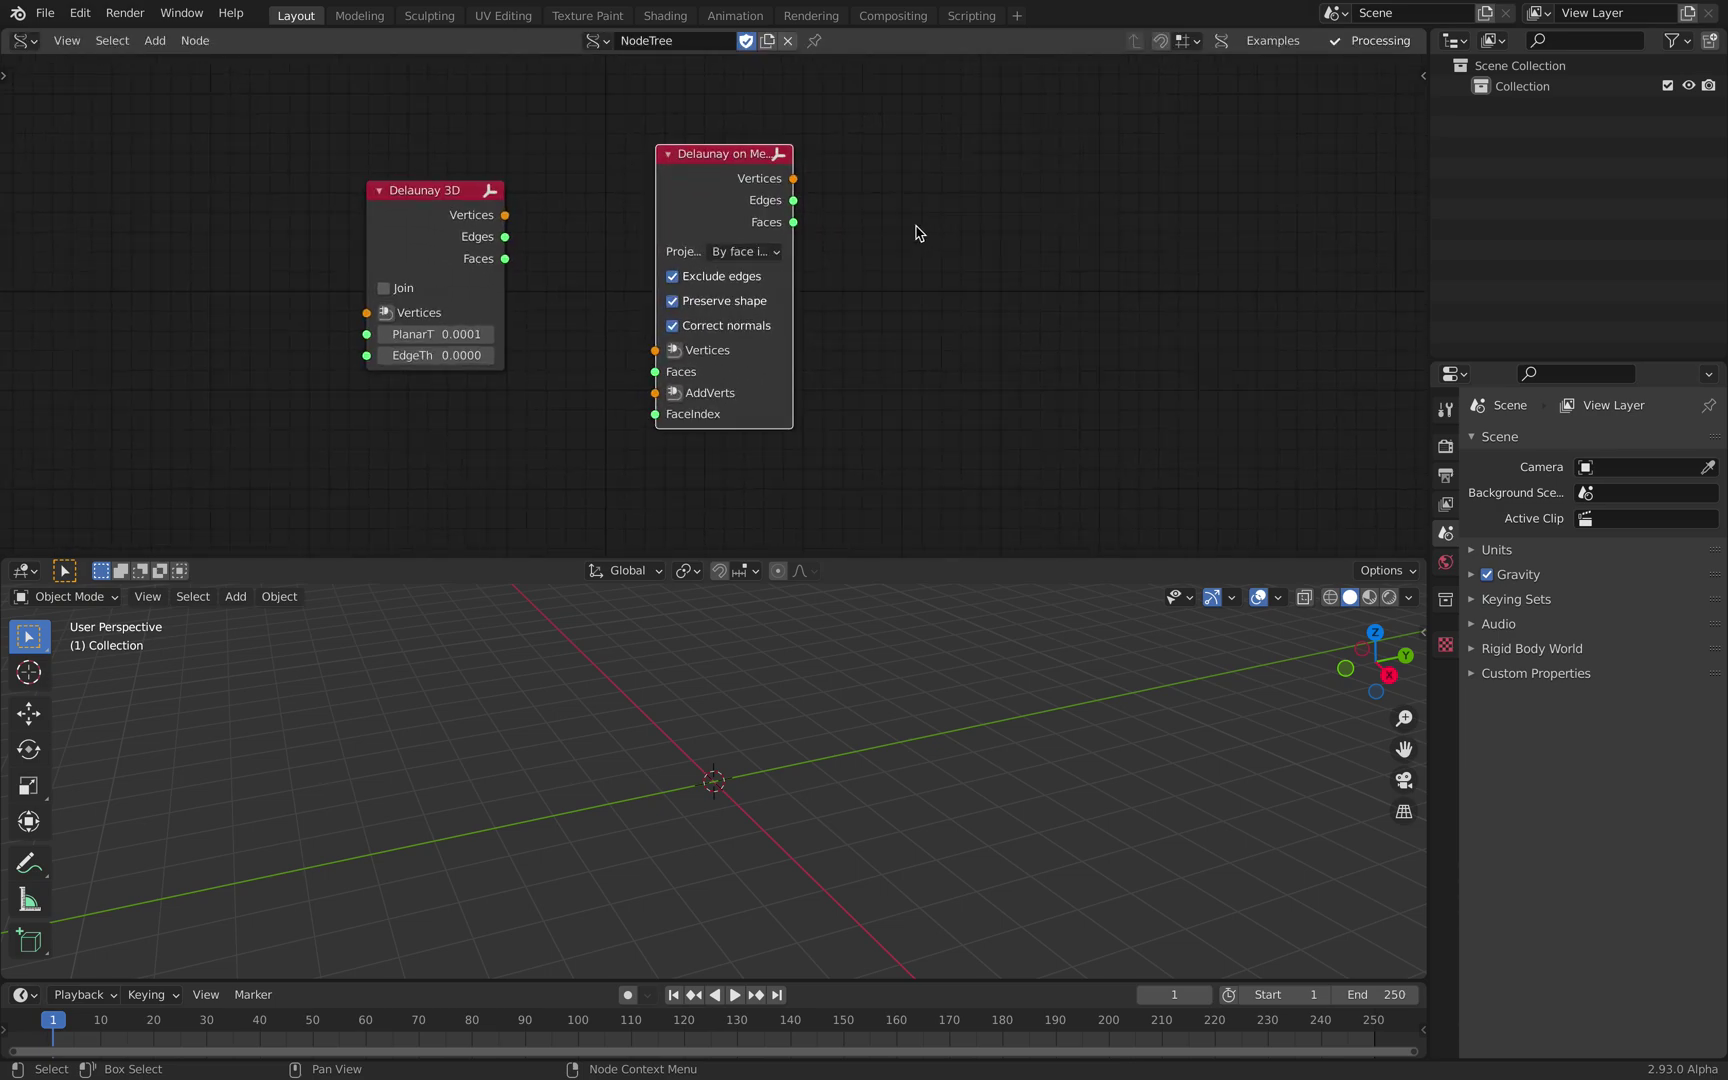
- Add a Delaunay on Surface node beside the Delaunay on Mesh node
key(shift+a)
click(912, 228)
text(dela)
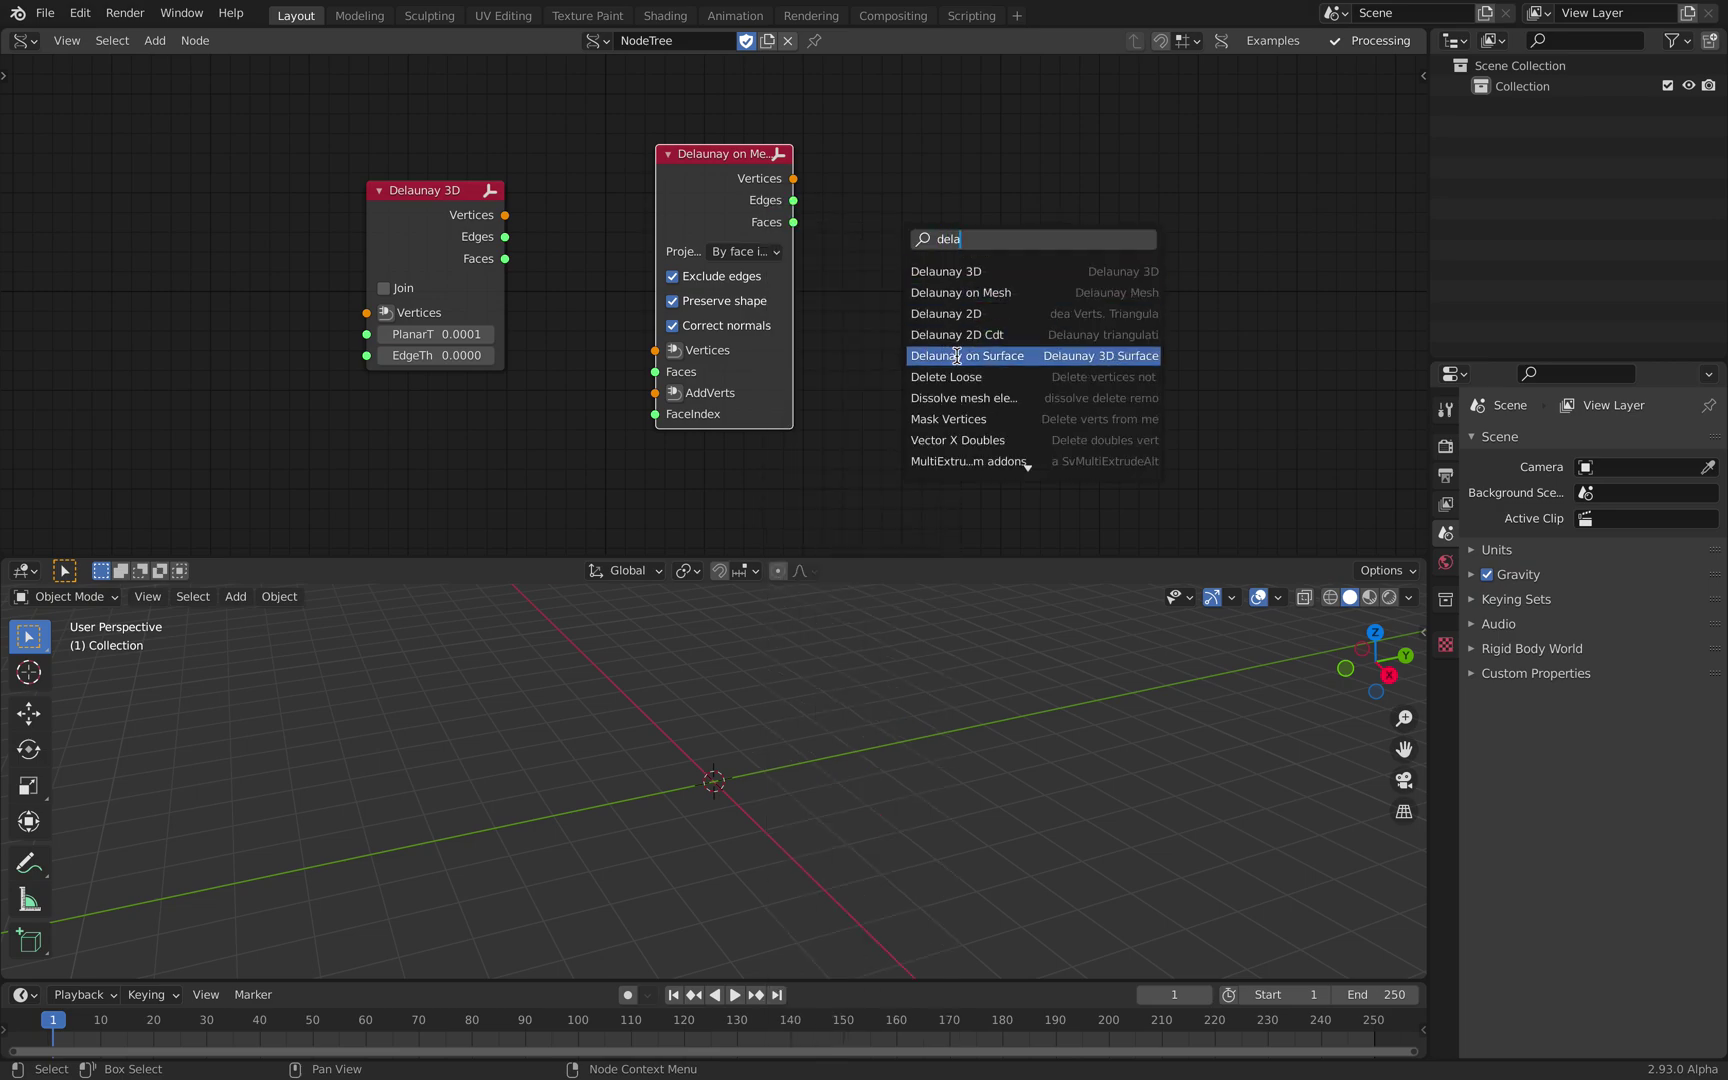
click(957, 356)
- Widen the Delaunay on Mesh and Delaunay on Surface nodes and place the Surface node below the Mesh node
drag(793, 243, 850, 245)
drag(1065, 204, 1111, 204)
drag(791, 178, 750, 170)
mouse_move(967, 213)
mouse_down()
mouse_move(943, 196)
mouse_move(1000, 205)
mouse_up()
drag(952, 274, 920, 661)
- Move the Delaunay 3D node to the far side of the Delaunay on Mesh node, leaving space between them
middle_drag(848, 447, 693, 420)
drag(300, 232, 1081, 204)
scroll(937, 235, up, 2)
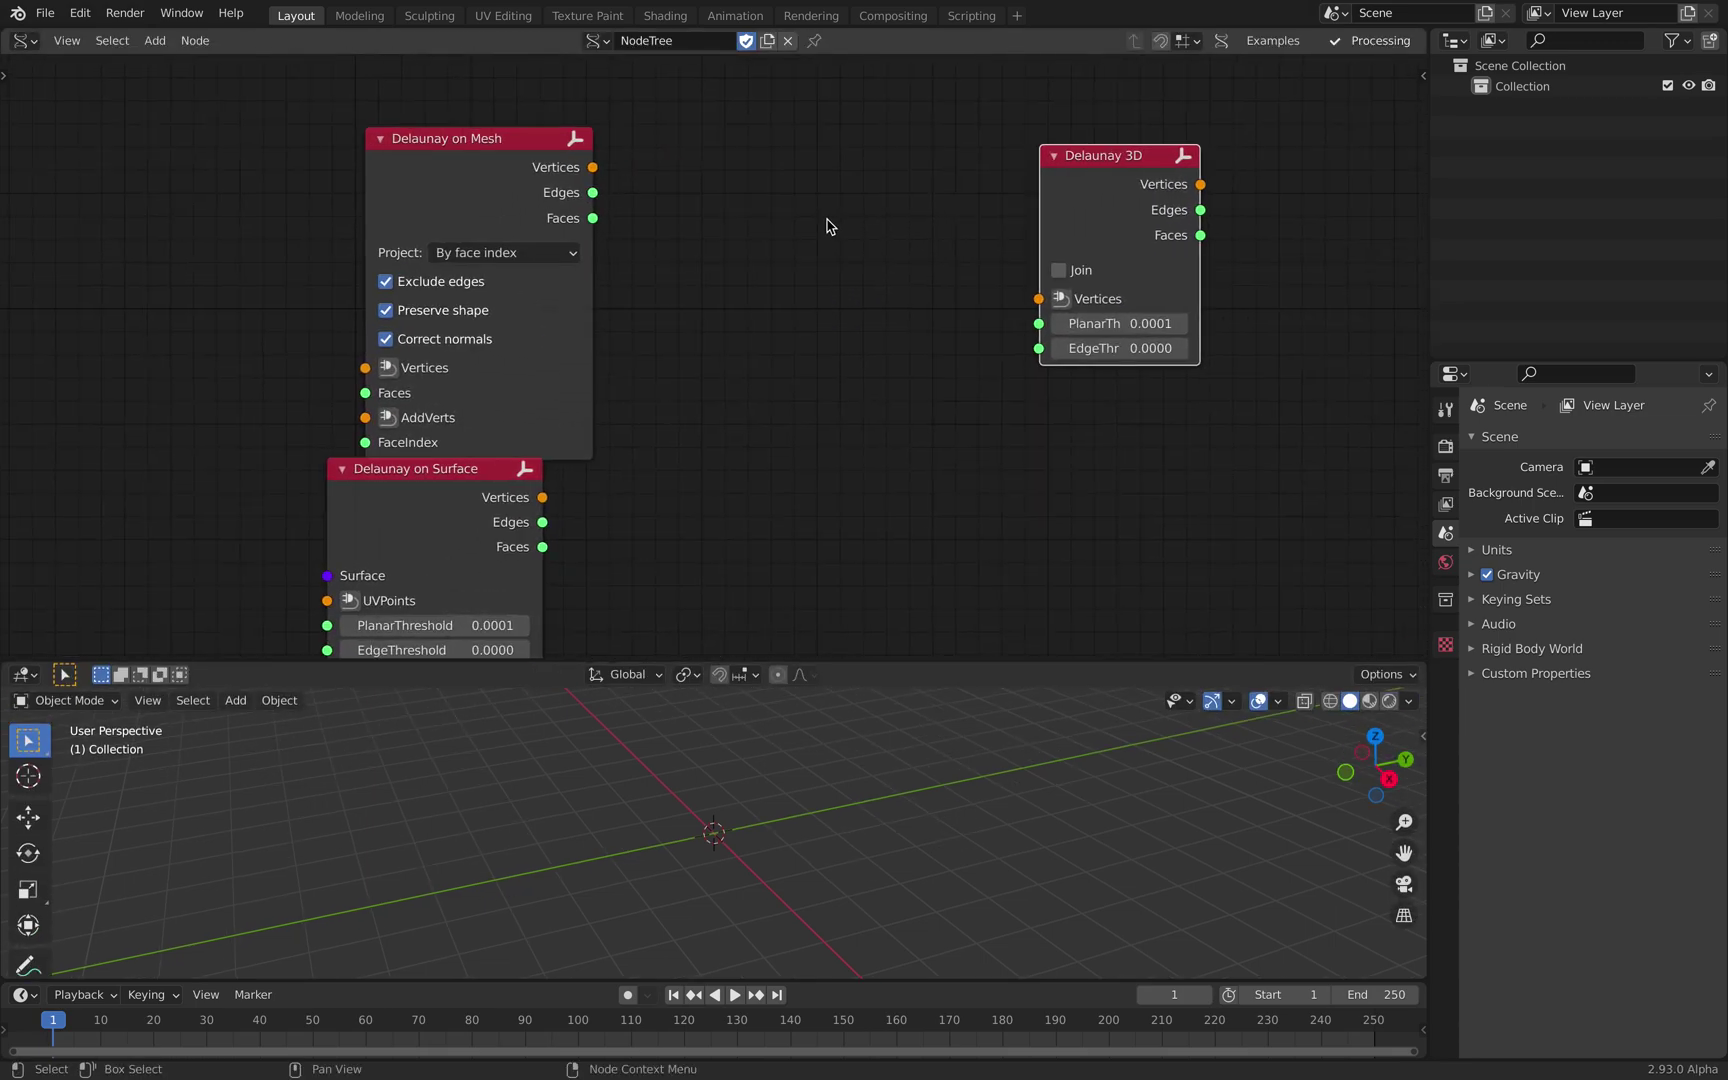
- Add a Box node between the Delaunay on Mesh and Delaunay 3D nodes
key(alt+space)
text(box)
key(Return)
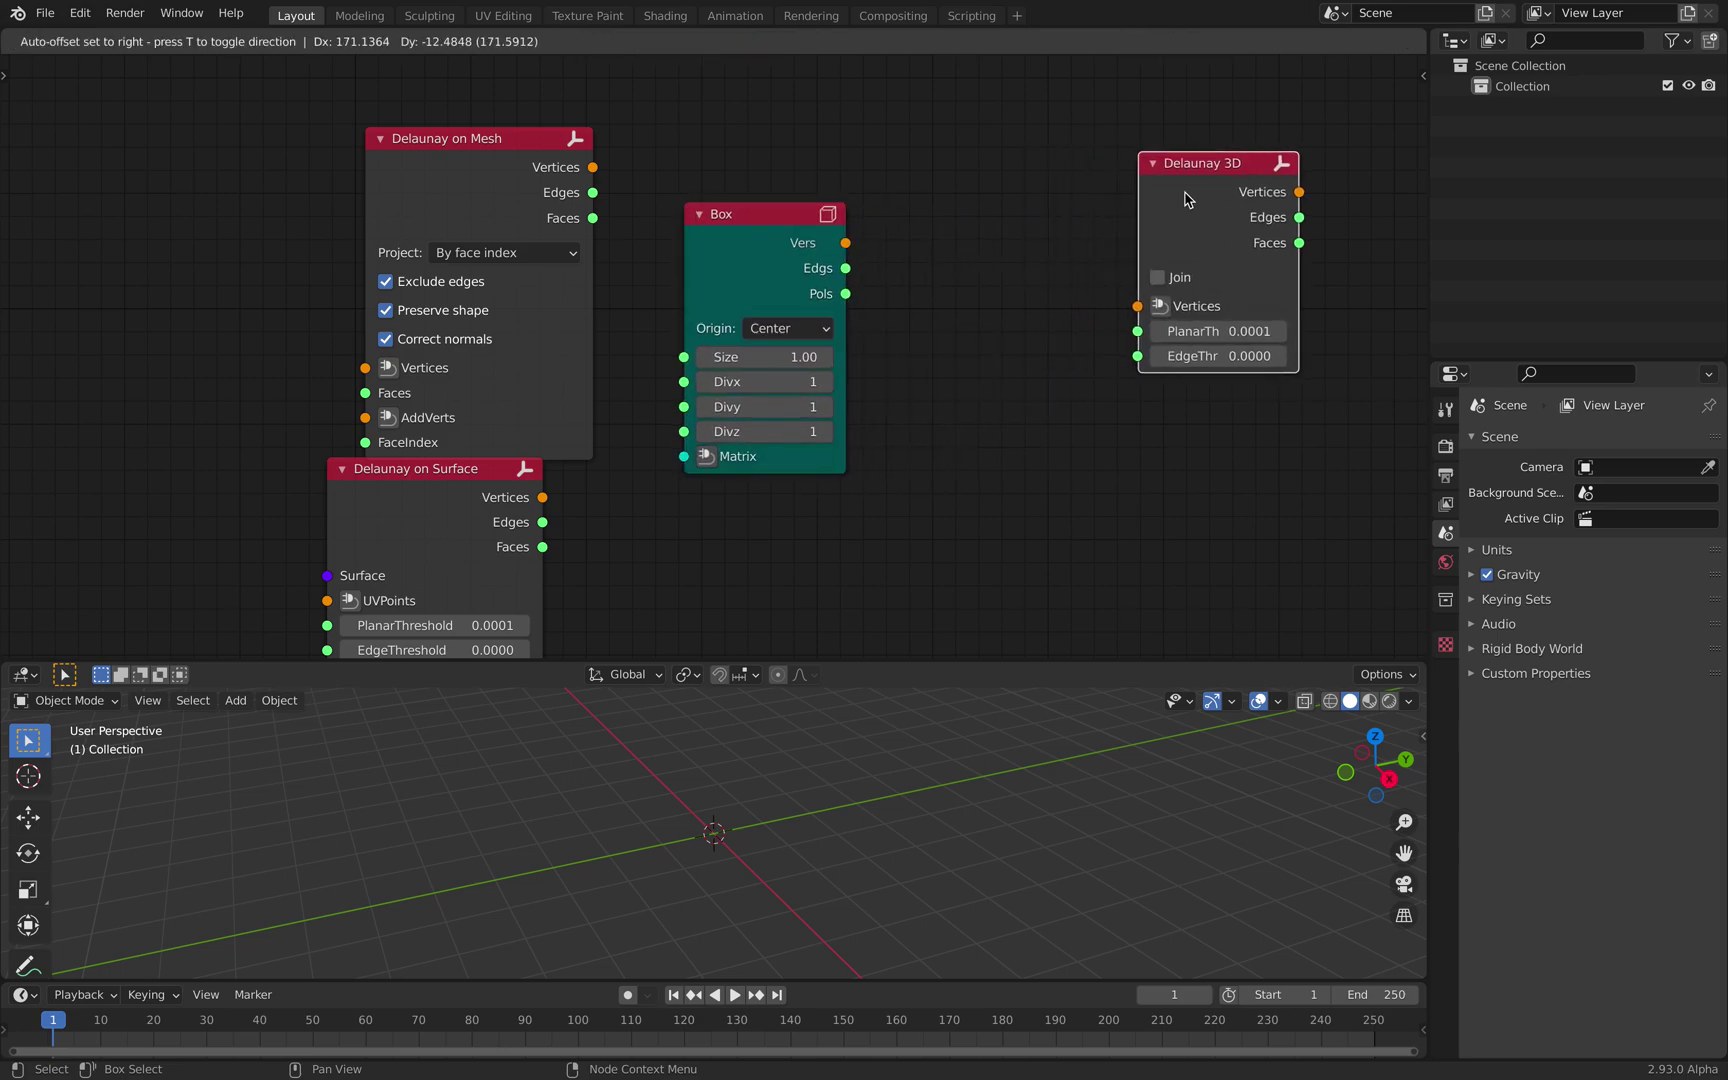
- Add a Random Points on Mesh node between the Box and Delaunay 3D nodes
middle_drag(1185, 200, 1085, 209)
key(shift+a)
click(902, 181)
text(pooint)
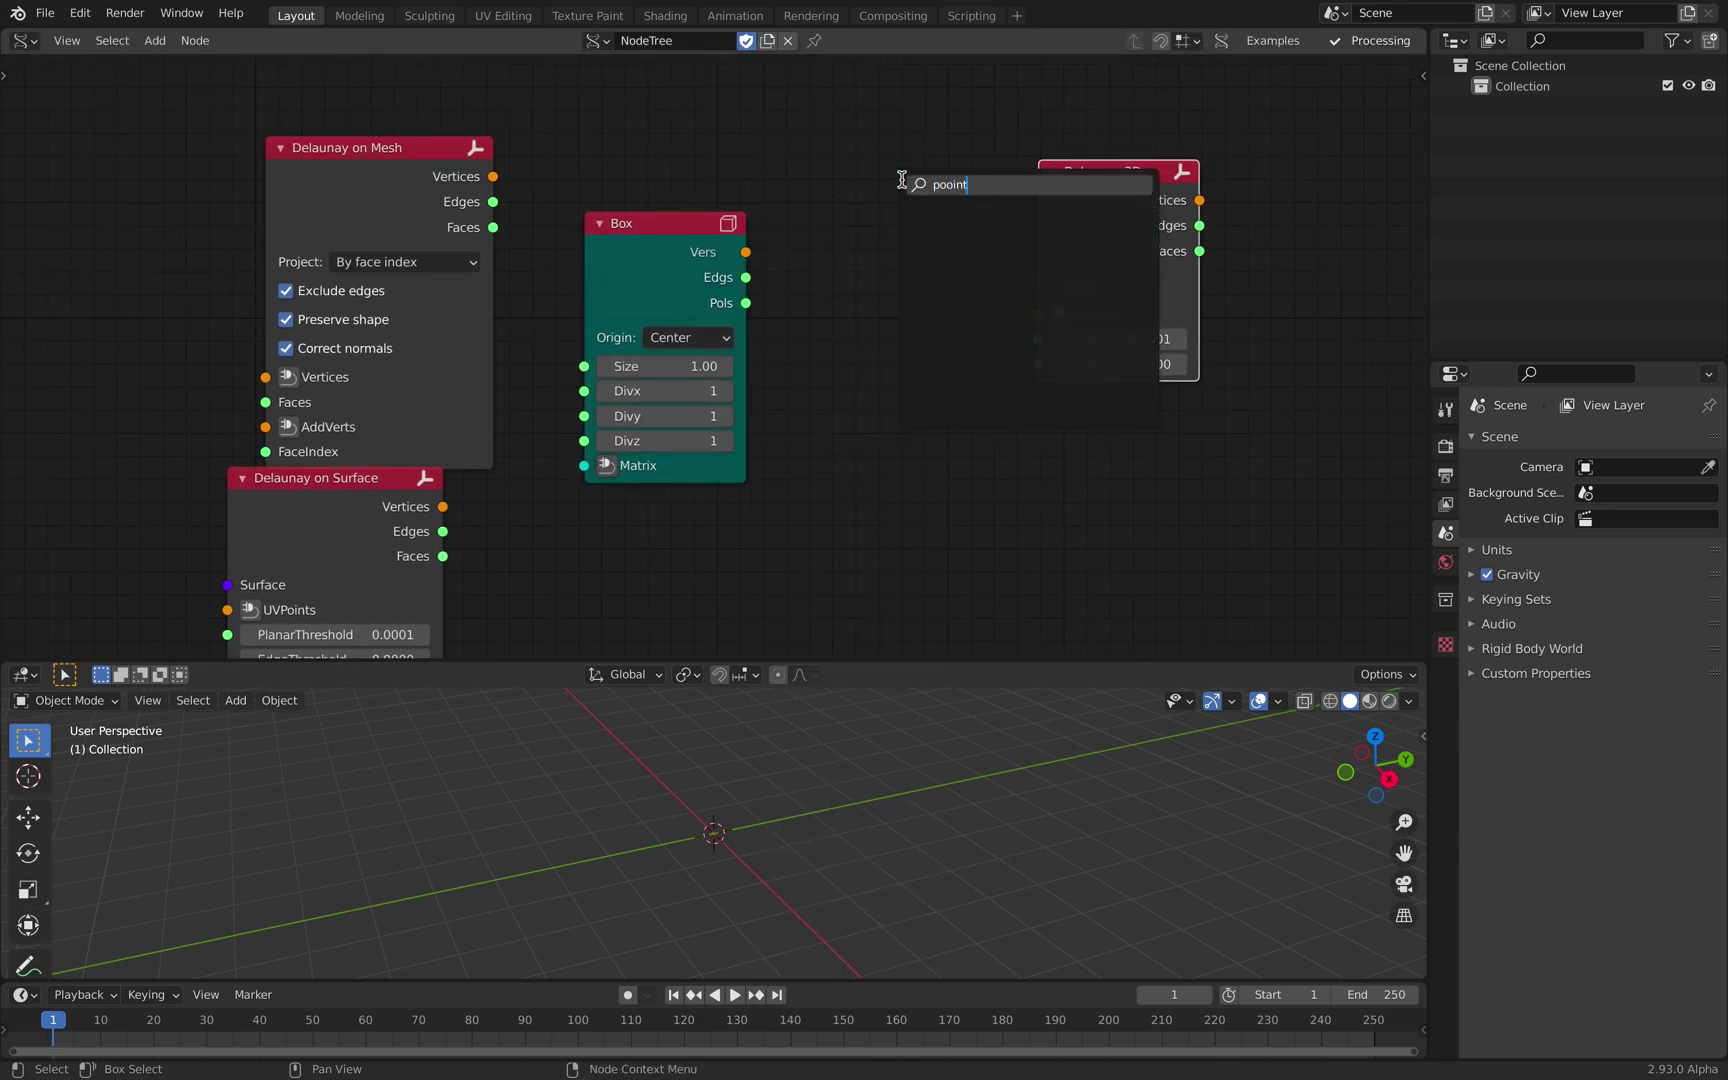
key(ctrl+BackSpace)
text(random po)
key(Return)
click(826, 145)
- Connect the Box's Vers and Pols to the random points node, and its Verts output to Delaunay 3D's Vertices
click(715, 225)
shift+click(860, 221)
key(f)
drag(907, 192, 981, 220)
drag(1020, 302, 1037, 313)
middle_drag(881, 260, 762, 290)
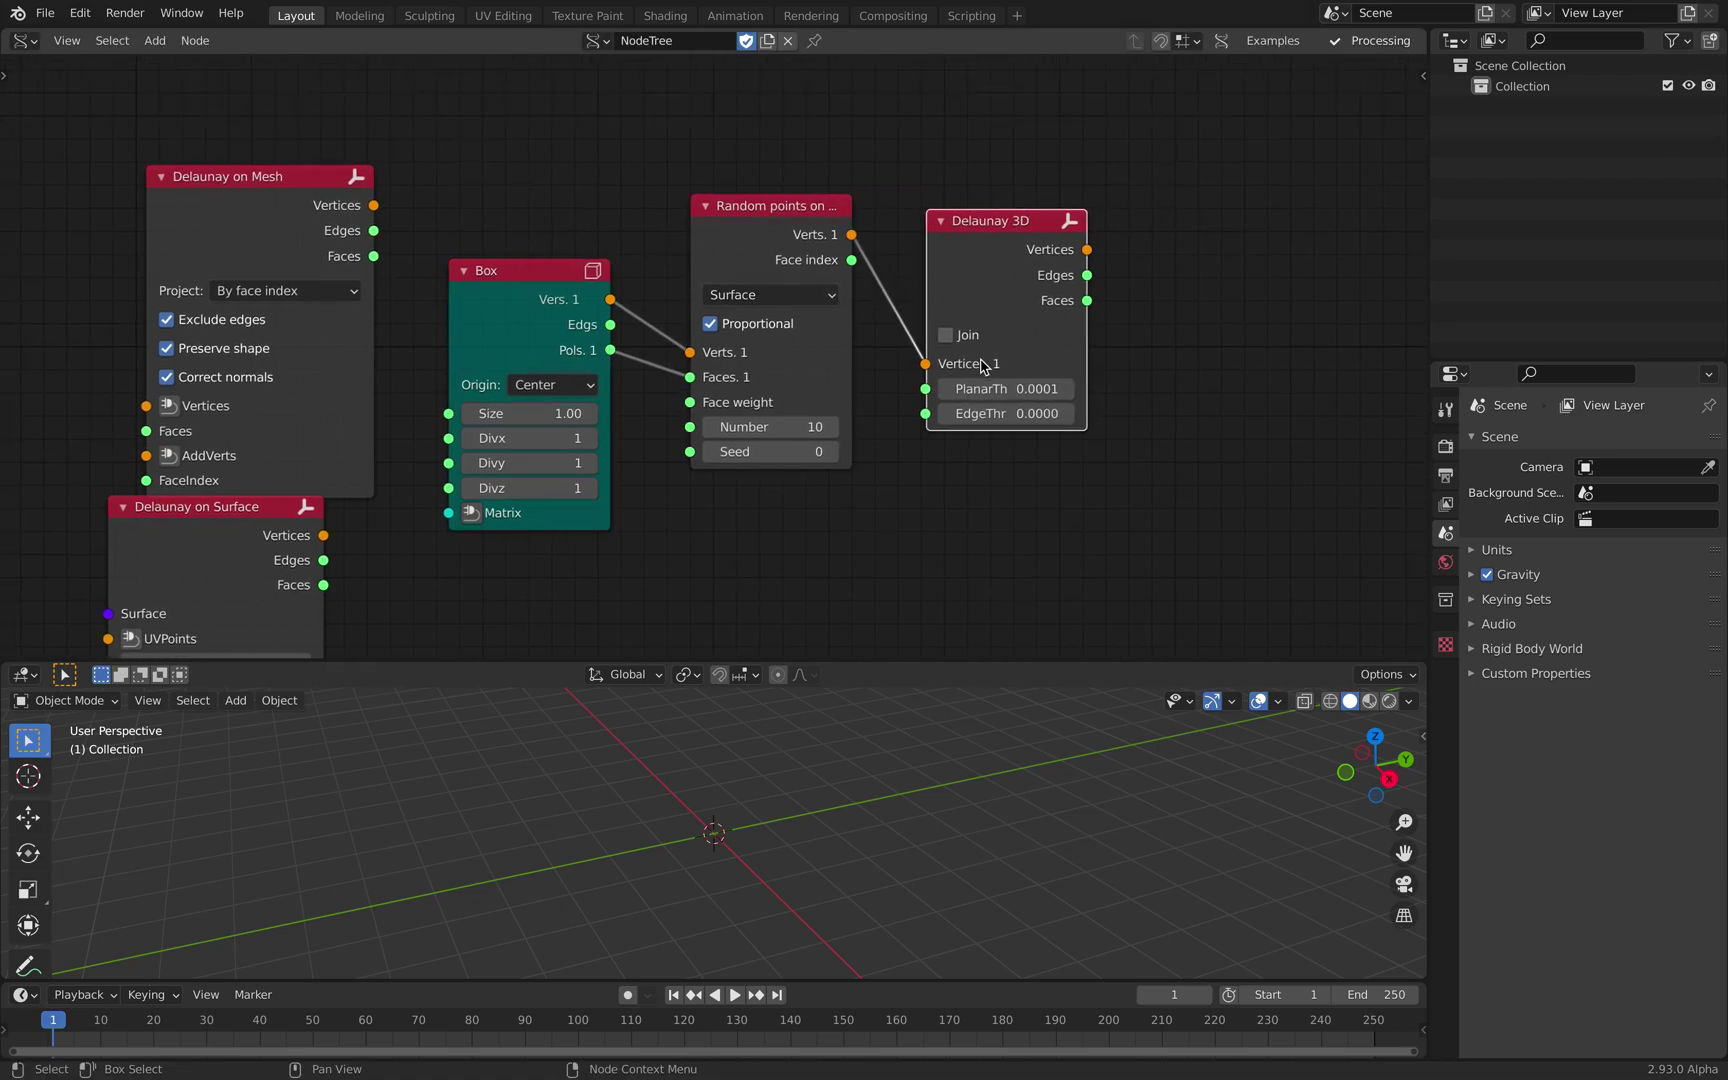
- Add a Viewer Draw node after Delaunay 3D and feed it the Delaunay Vertices and Faces
middle_drag(855, 322, 749, 273)
key(shift+a)
click(1076, 203)
text(viewer draw)
key(Return)
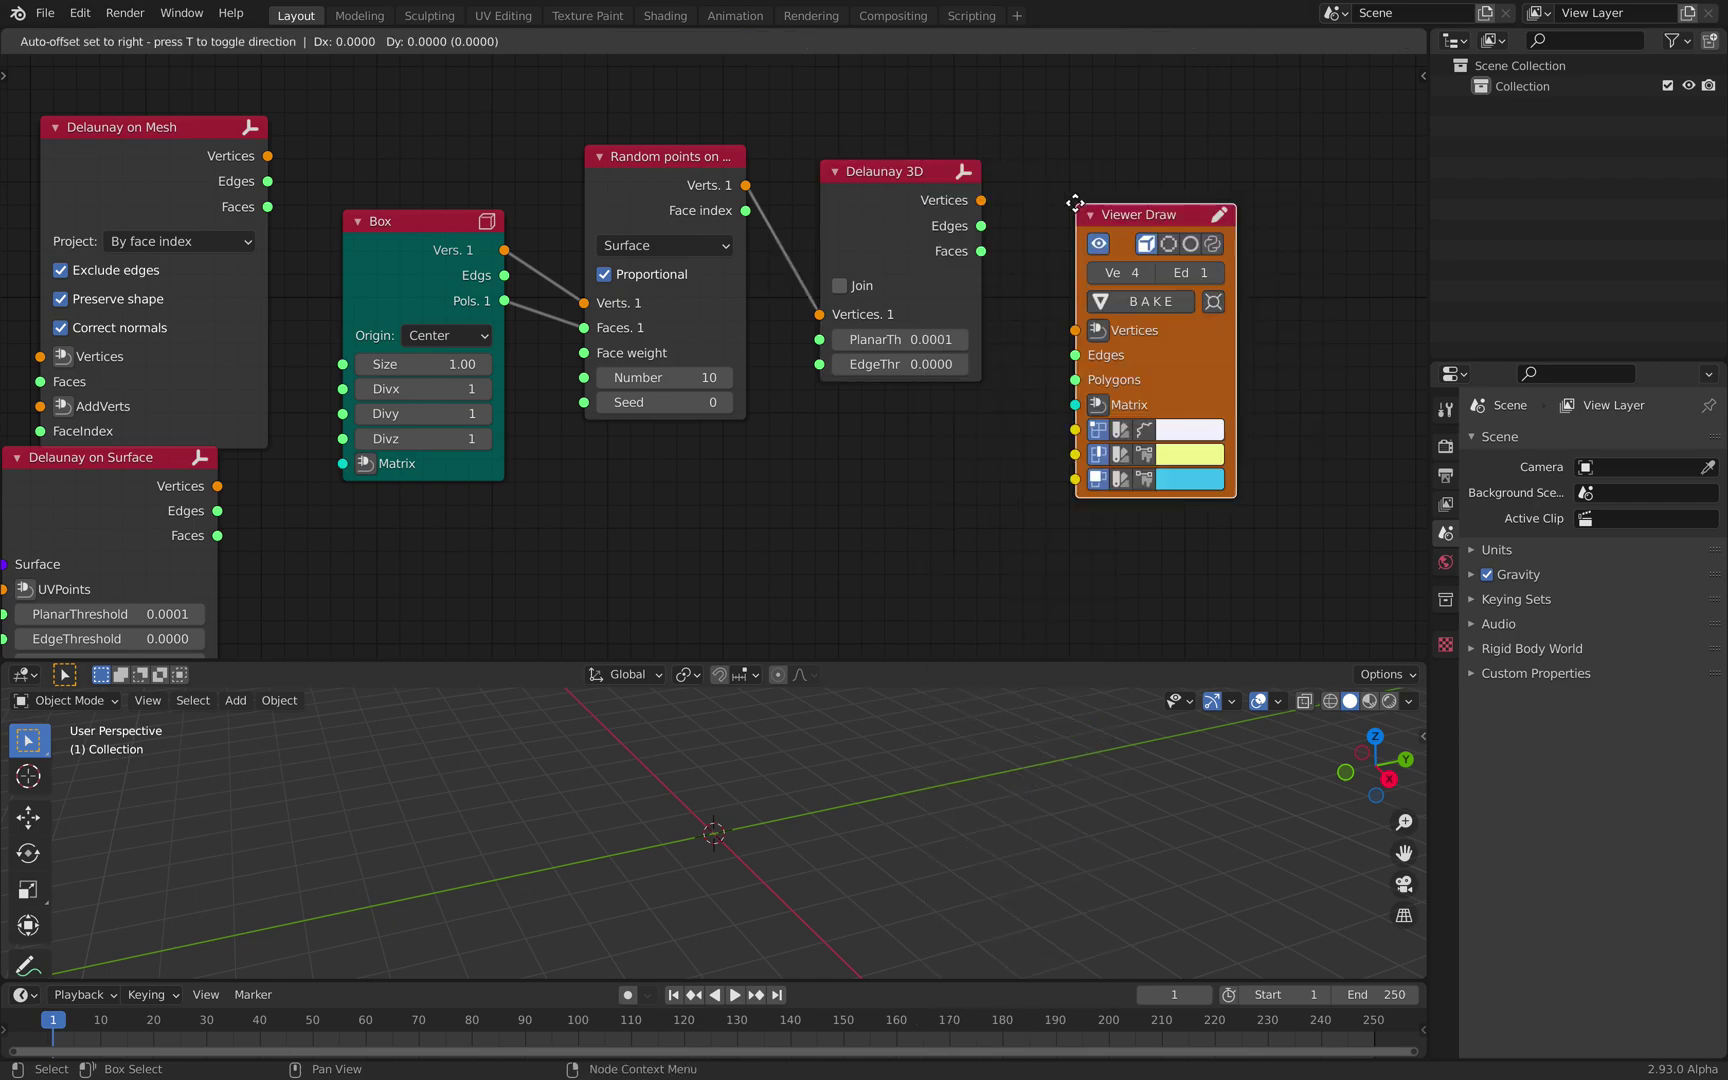
click(1076, 201)
drag(982, 205, 1077, 328)
drag(981, 251, 1018, 303)
drag(1075, 380, 1076, 378)
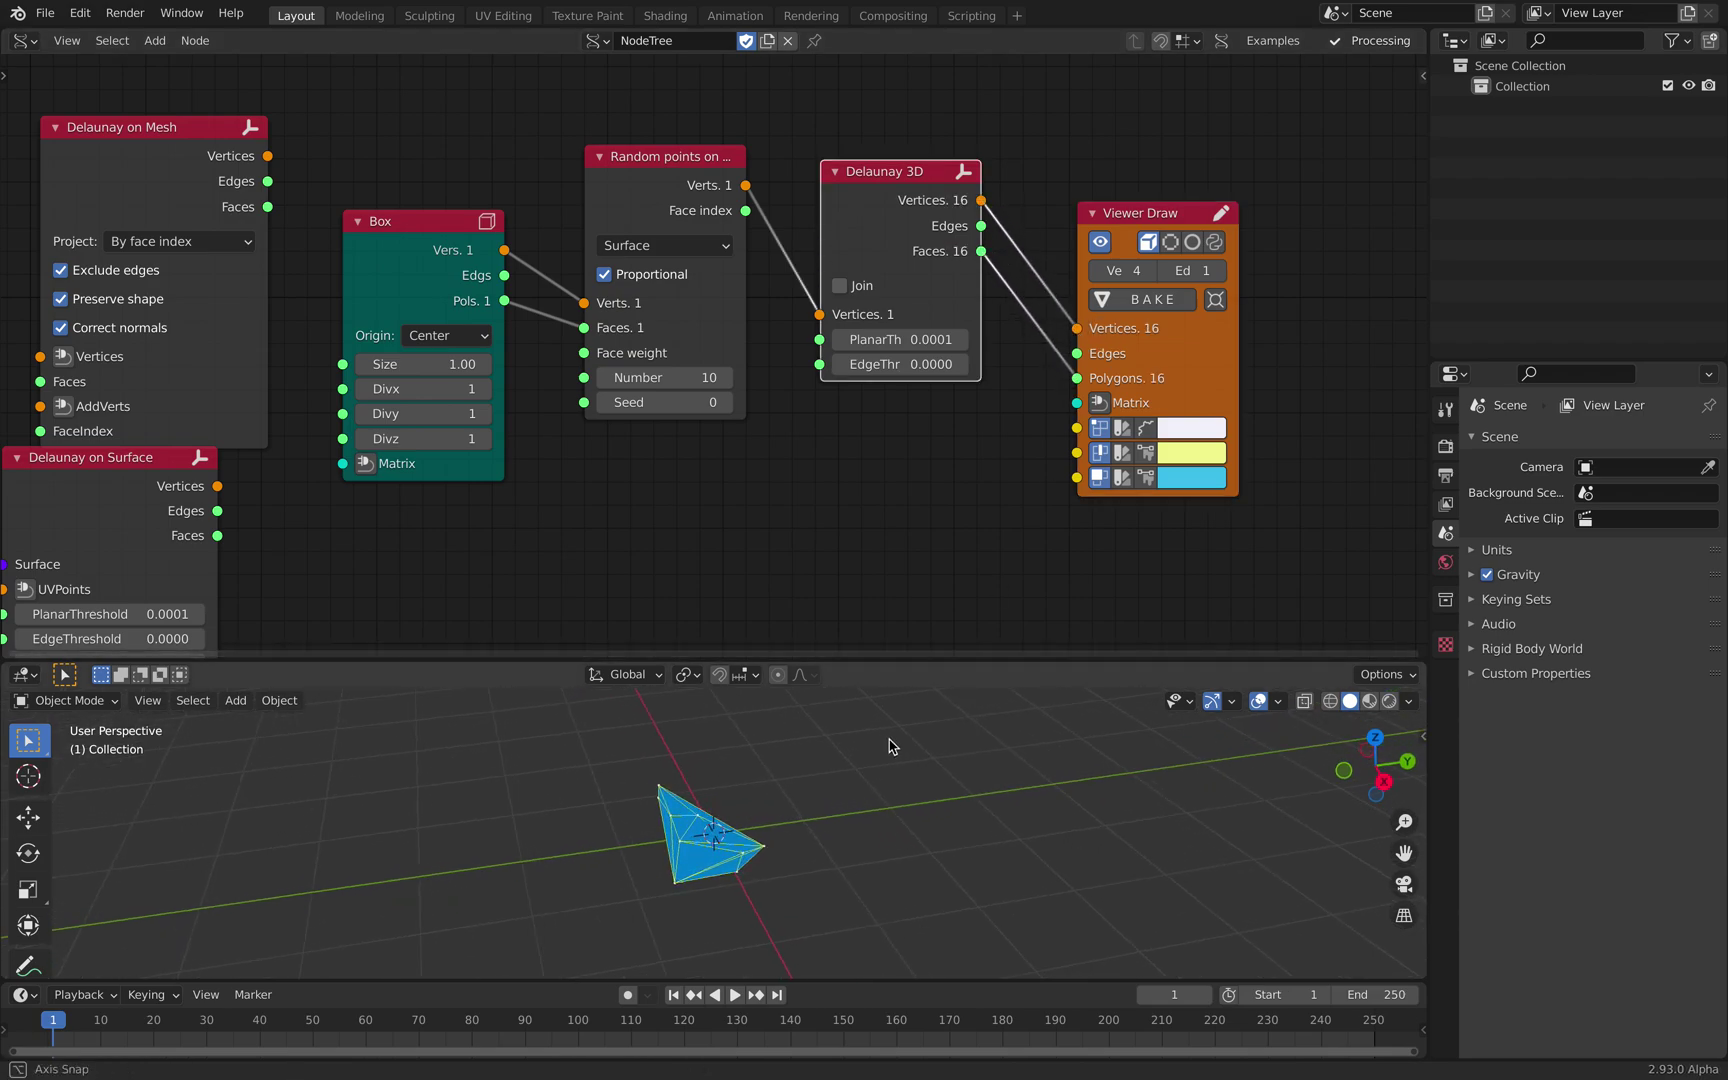
- Set the Box size to 1.11 and the number of random points to 196
middle_drag(514, 372, 557, 298)
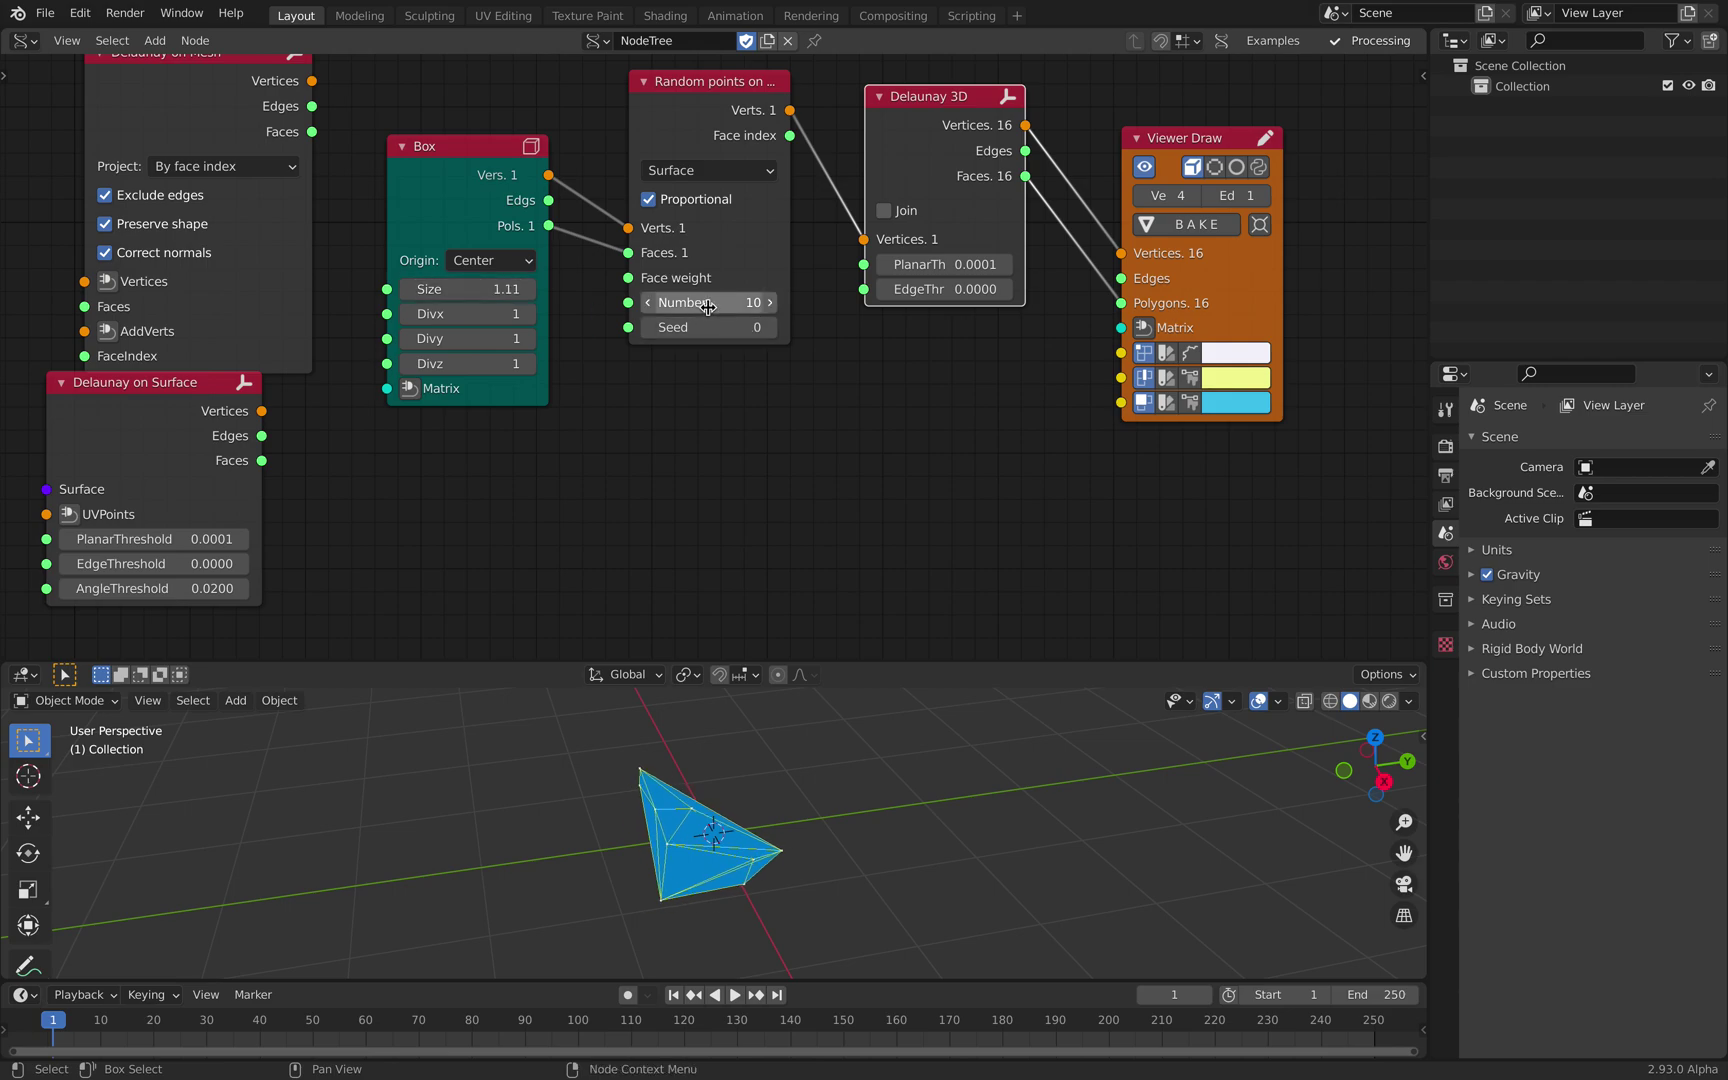
drag(708, 302, 775, 444)
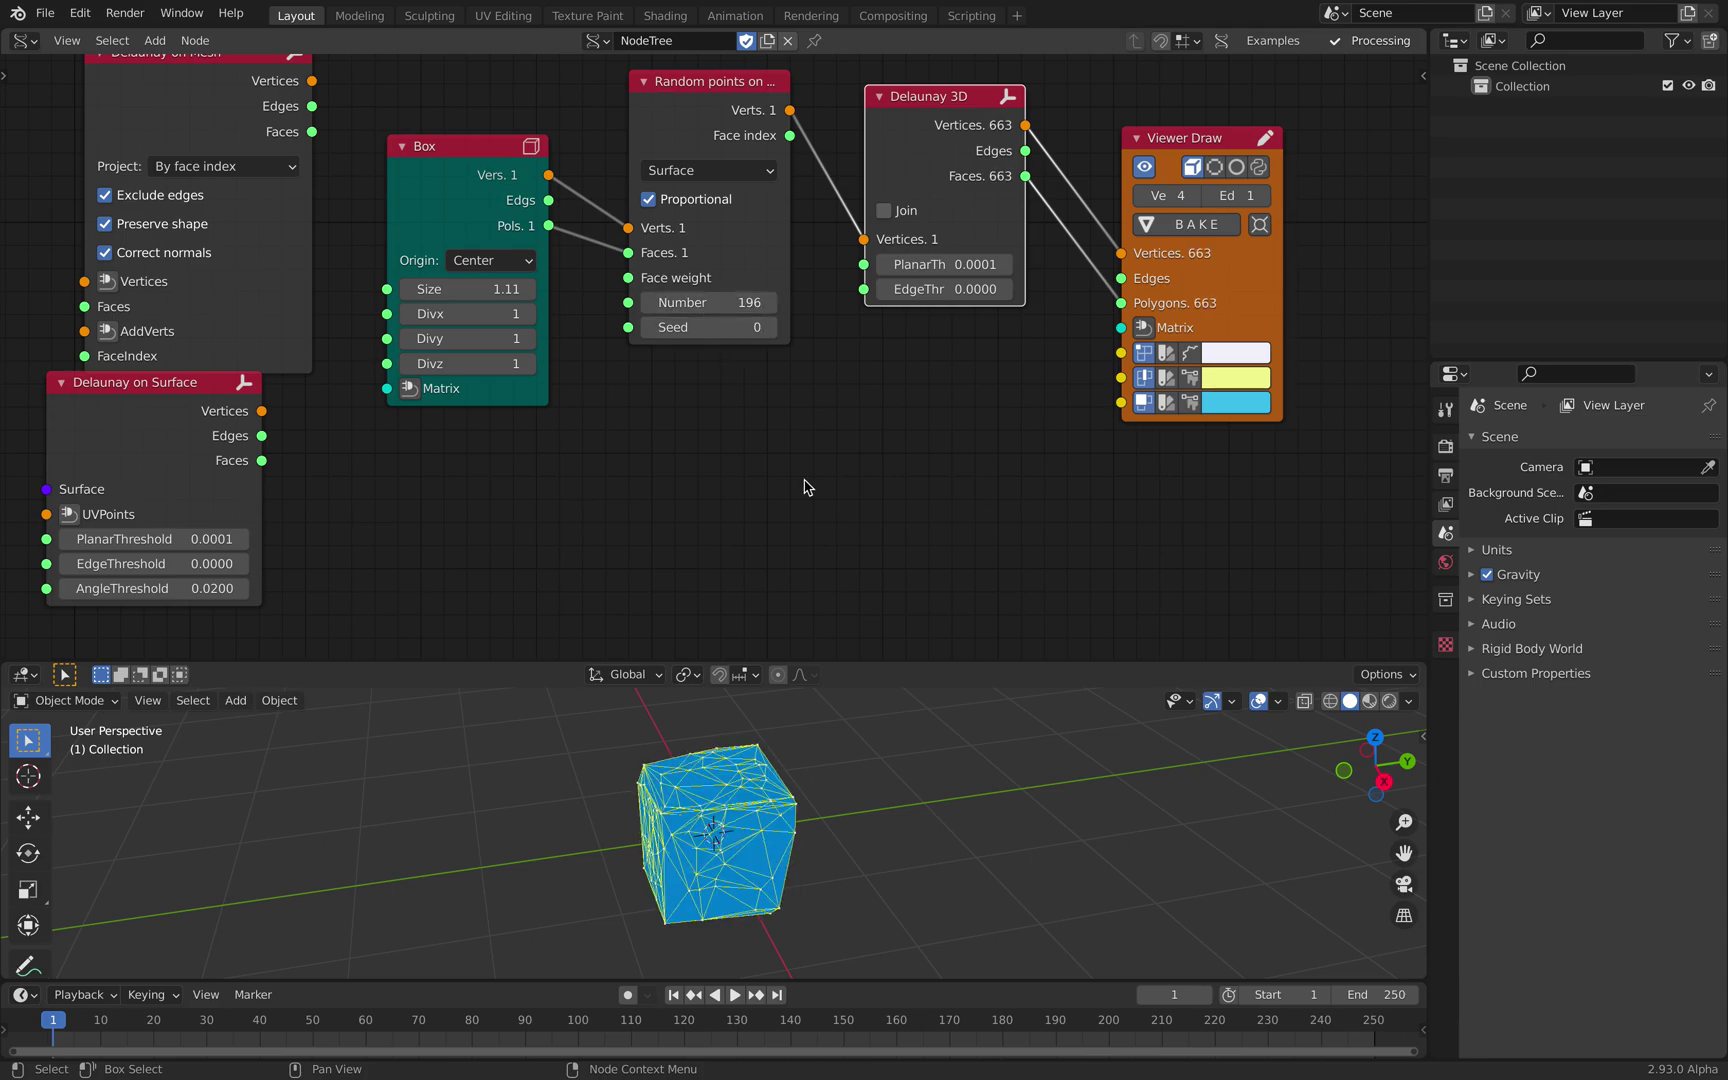
middle_drag(915, 824, 865, 775)
- Enlarge the 3D viewport at the node editor's expense and shift the random points node slightly down
drag(860, 660, 857, 469)
scroll(857, 590, up, 2)
middle_drag(860, 625, 700, 727)
scroll(753, 722, up, 2)
scroll(721, 339, down, 3)
middle_drag(721, 339, 704, 419)
drag(674, 148, 671, 160)
middle_drag(816, 200, 696, 203)
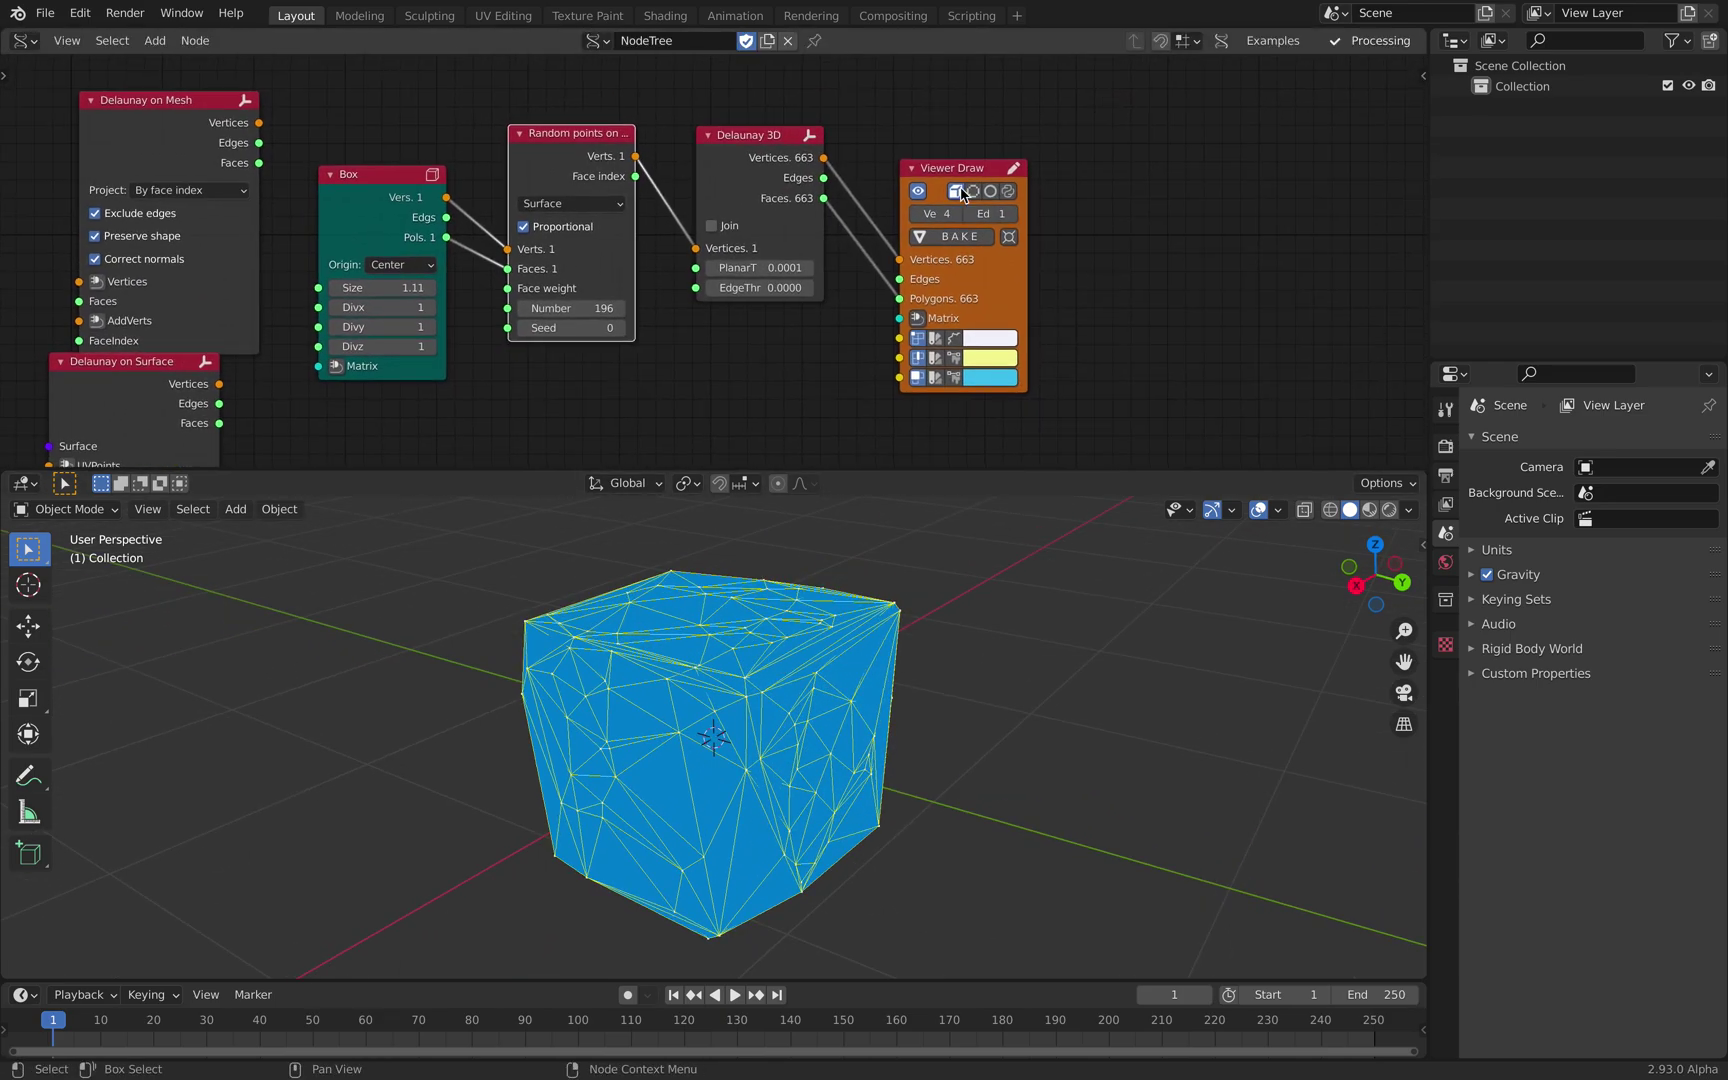
- Replace the Viewer Draw node with a Mesh viewer node
key(x)
key(alt+space)
text(mesh vi)
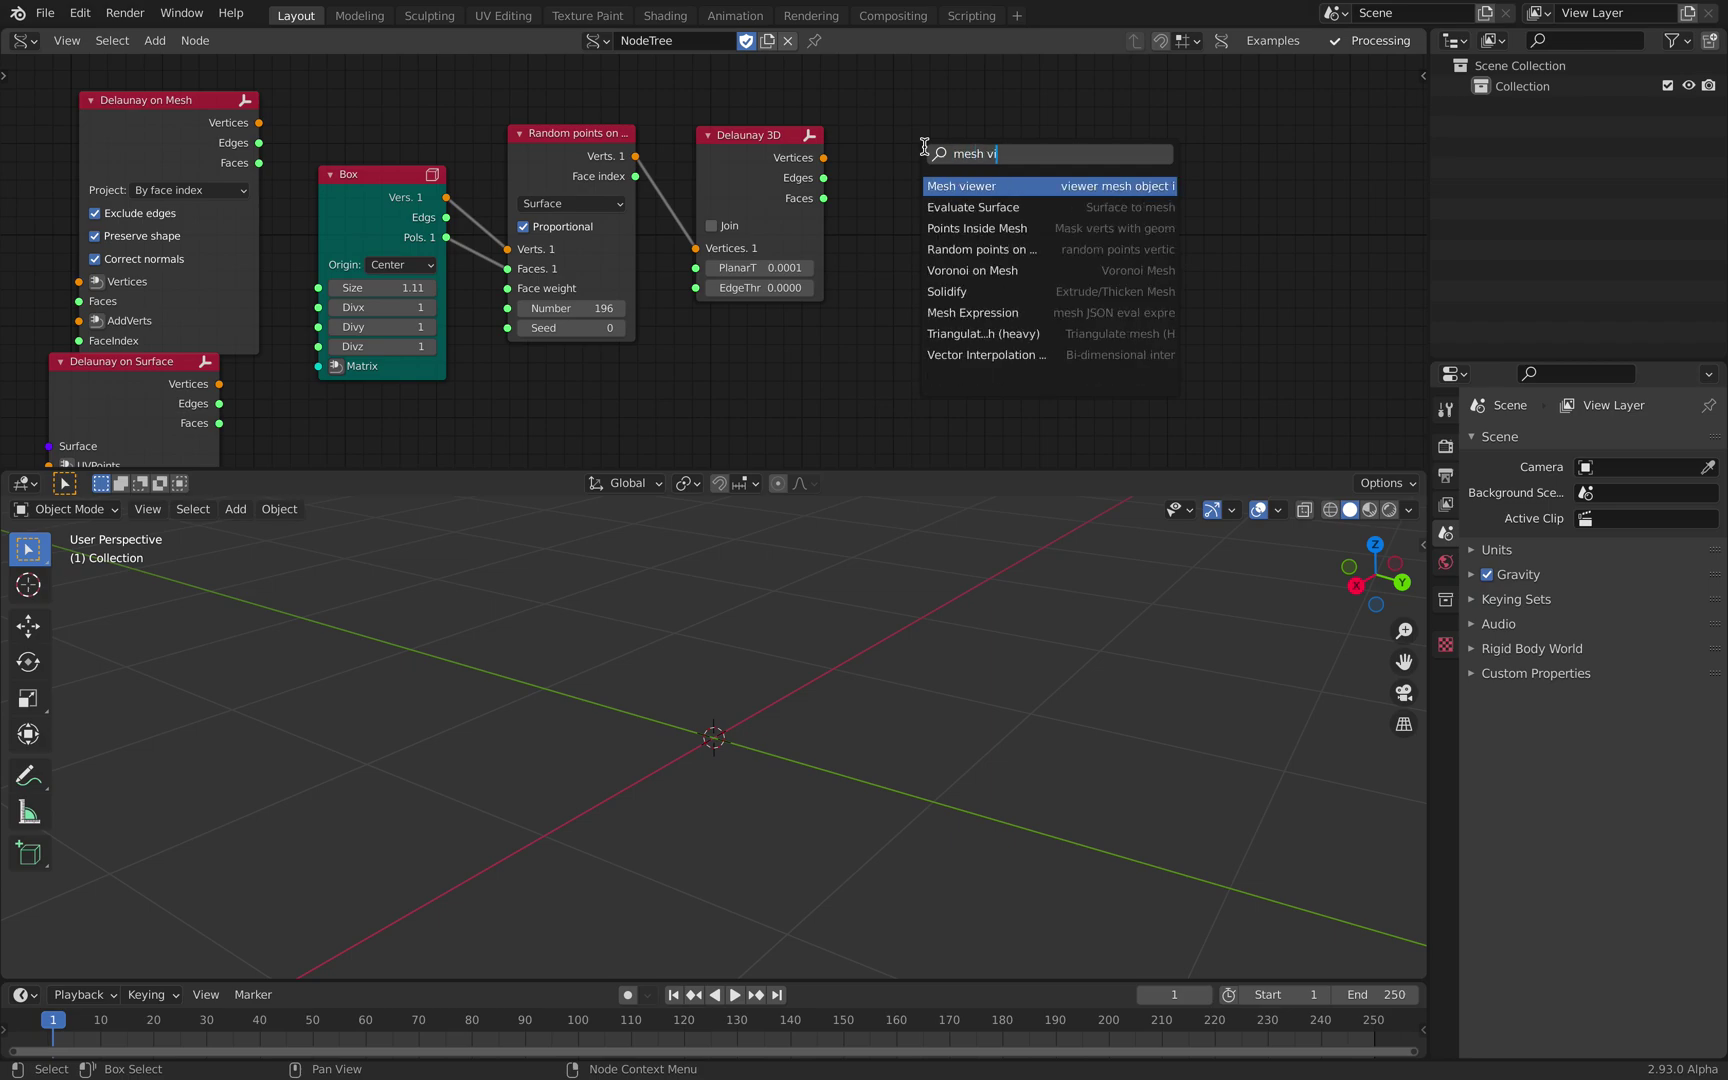
key(Return)
click(924, 147)
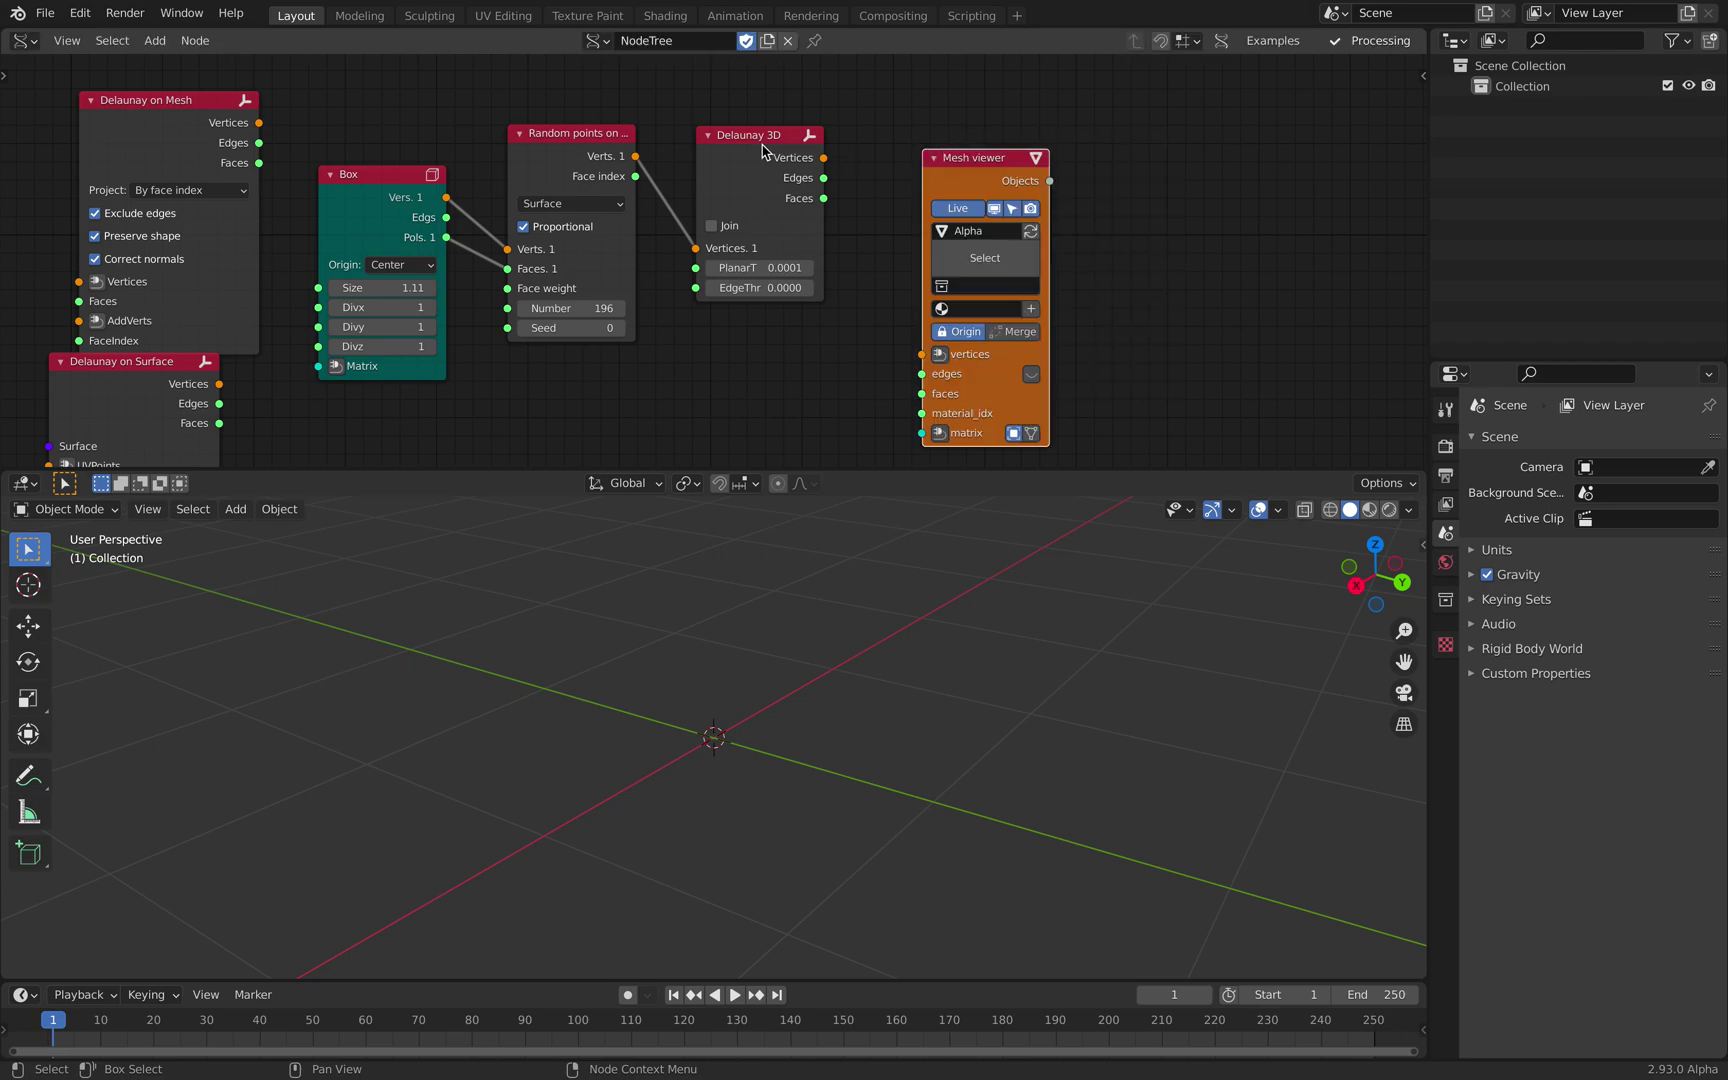
- Connect Delaunay 3D's Vertices, Edges and Faces to the Mesh viewer and move the viewer node slightly higher
key(f)
key(f)
key(f)
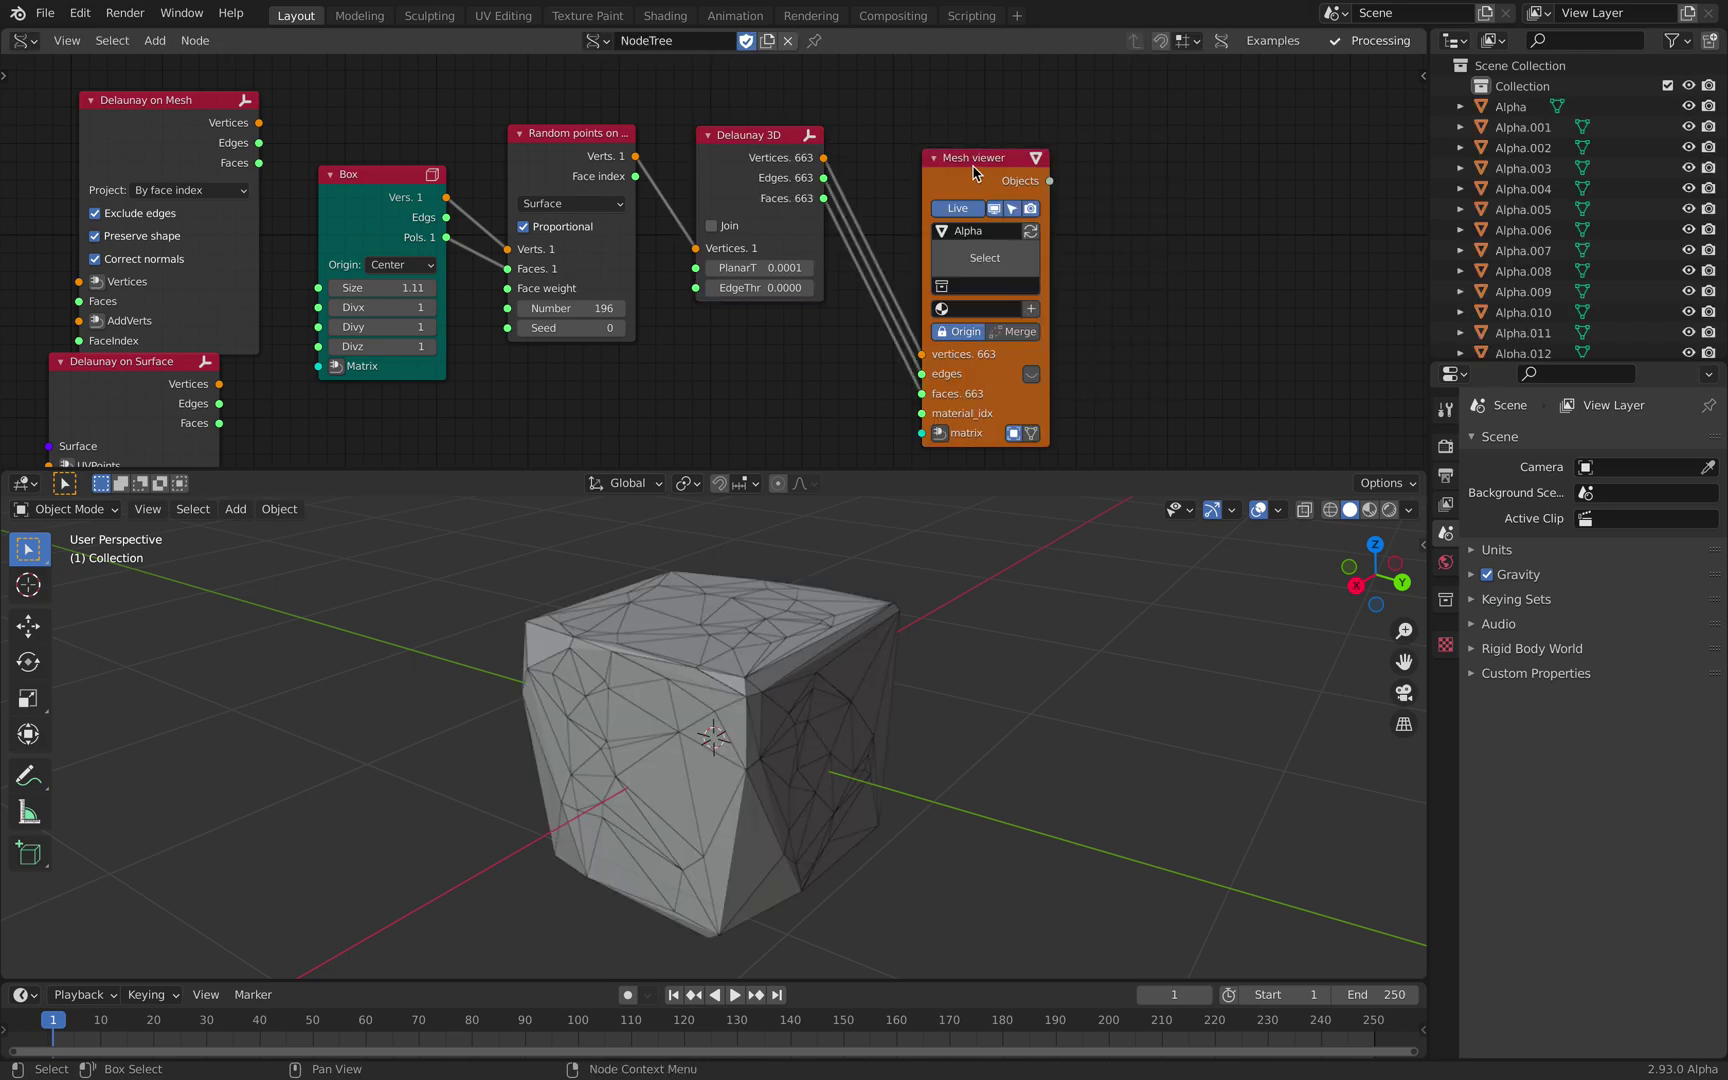
drag(975, 168, 974, 134)
- Examine the generated box by selecting several of its individual cells from different sides
middle_drag(906, 615, 667, 651)
click(815, 677)
click(662, 707)
click(640, 744)
middle_drag(640, 744, 772, 738)
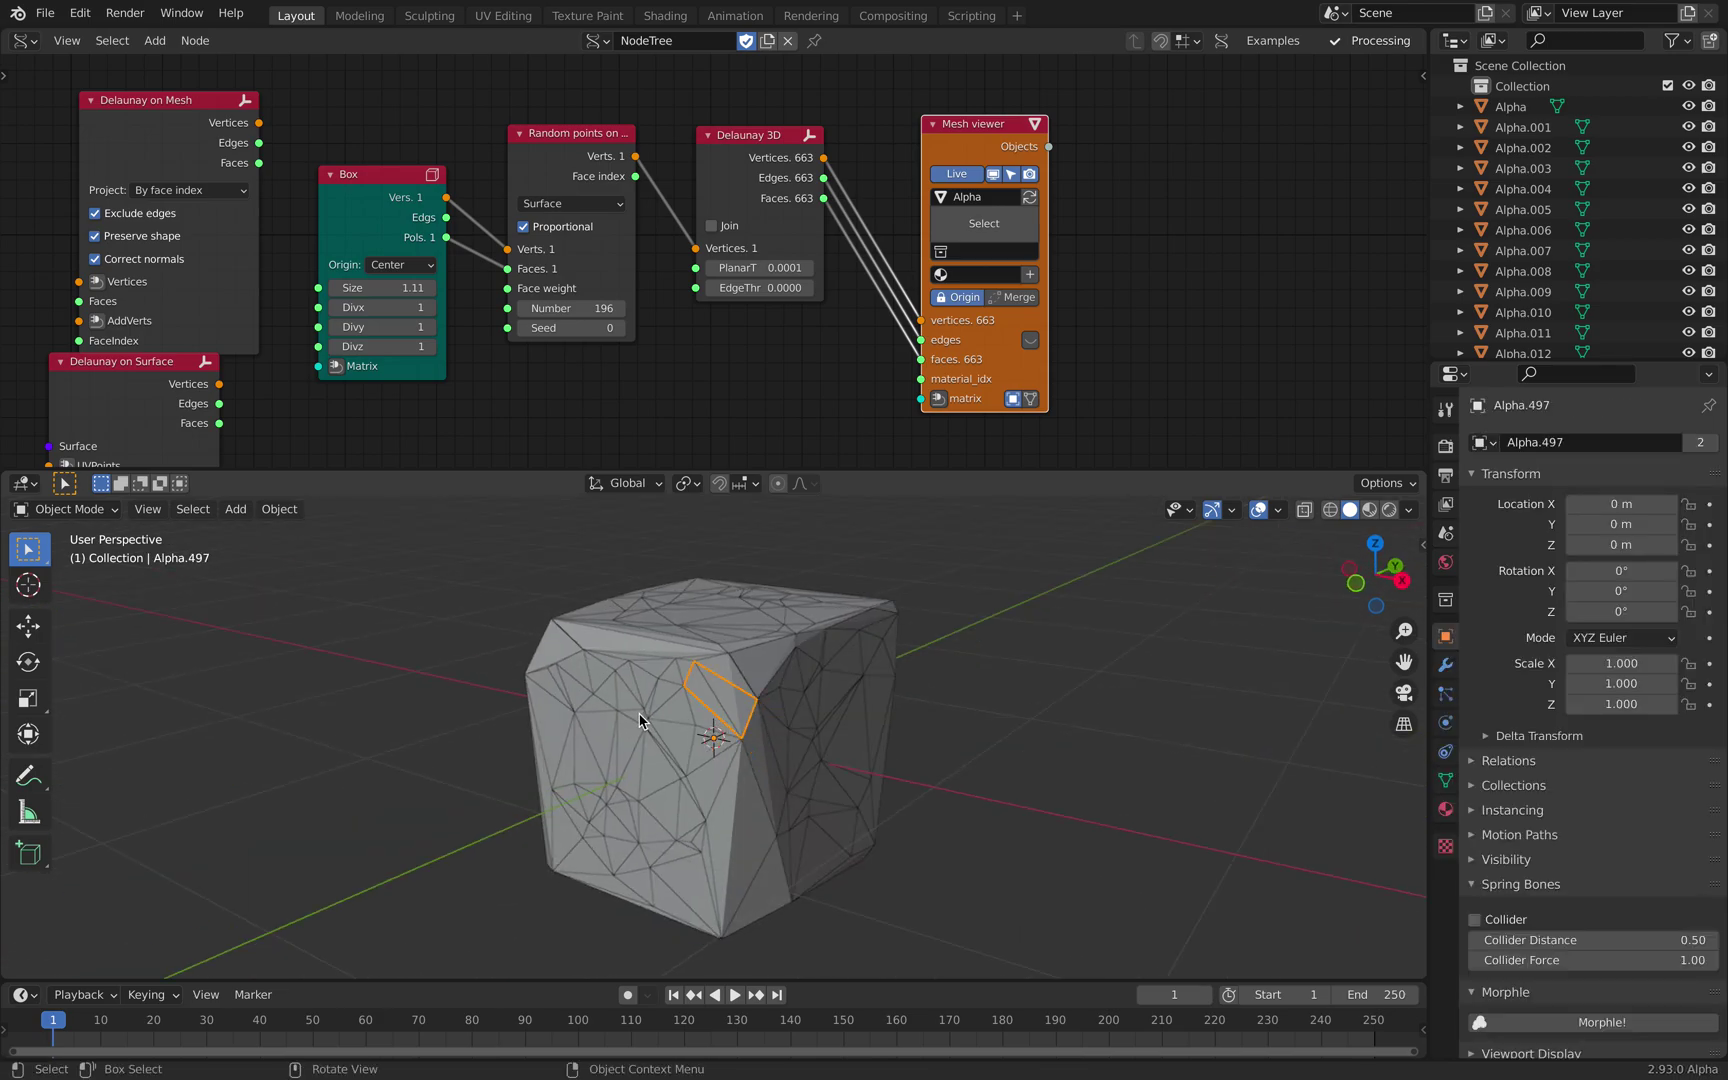
mouse_move(624, 750)
middle_down()
mouse_move(693, 701)
mouse_move(760, 722)
mouse_move(667, 688)
mouse_move(612, 695)
middle_up()
click(693, 701)
click(686, 745)
- Examine the cells' inner structure in wireframe shading and return to solid shading
key(z)
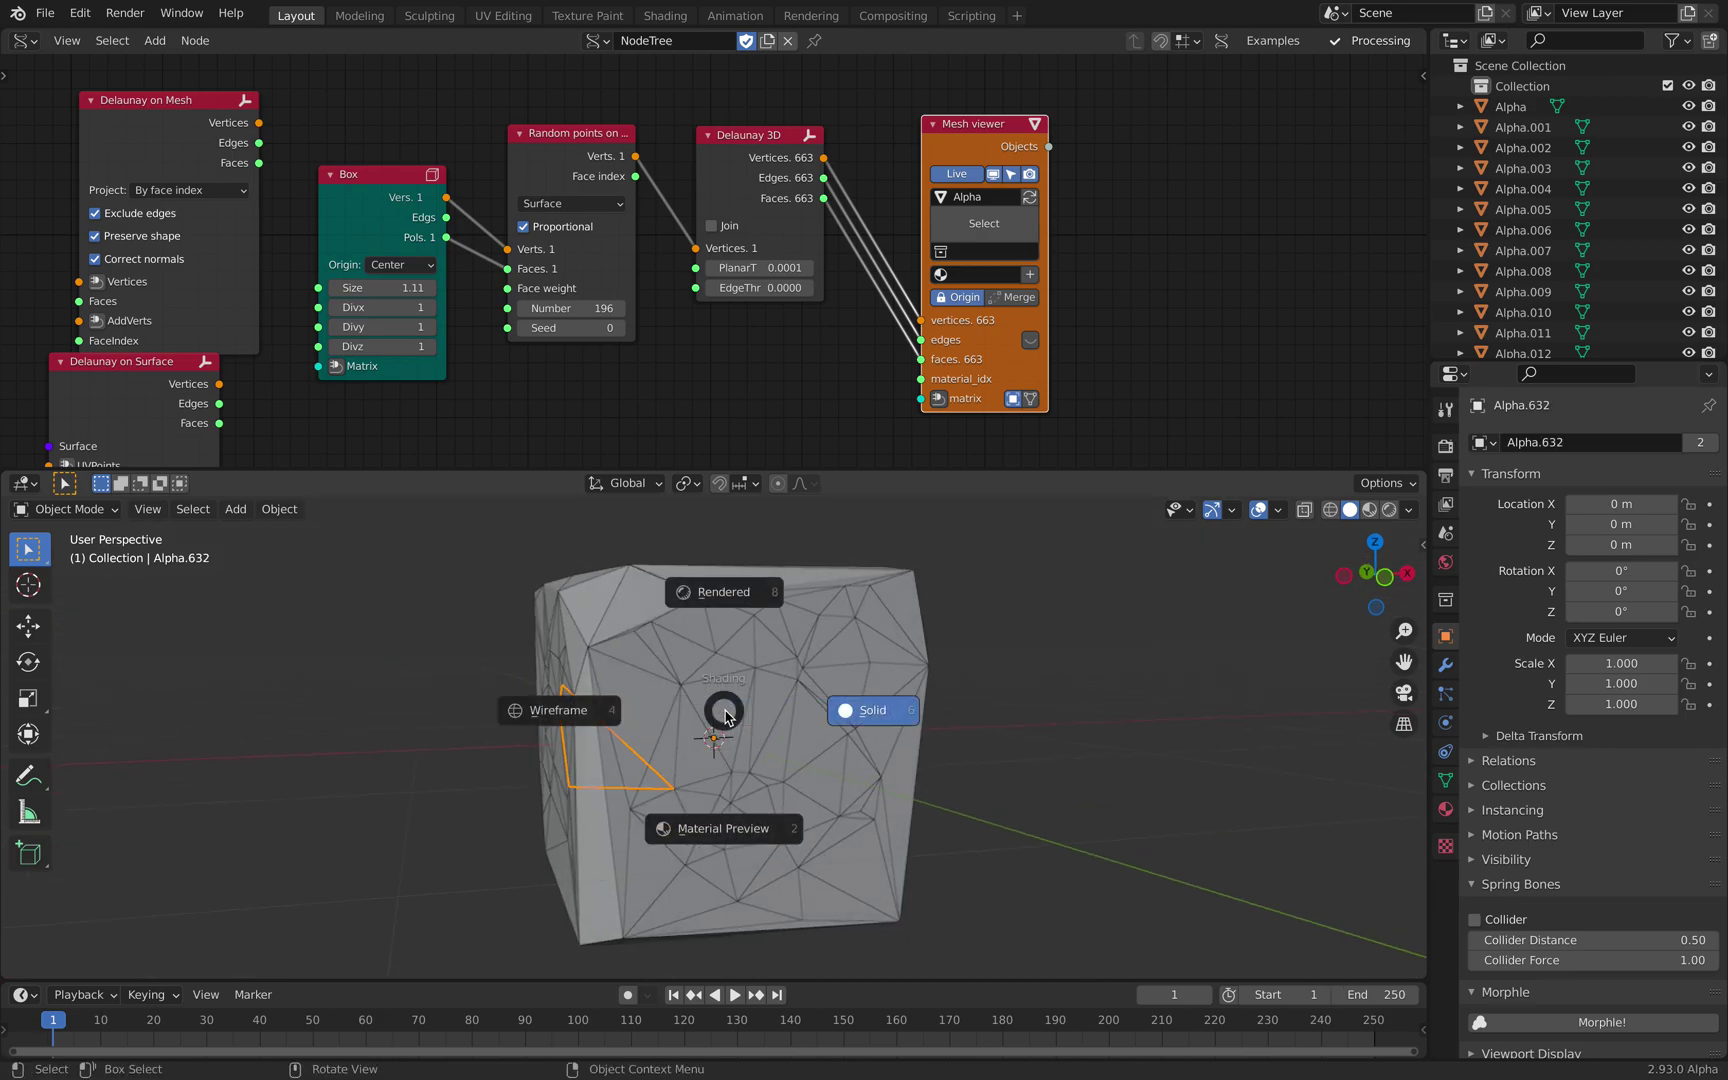
click(558, 710)
mouse_move(808, 698)
middle_down()
mouse_move(729, 671)
mouse_move(652, 694)
mouse_move(617, 752)
middle_up()
scroll(723, 731, up, 4)
scroll(700, 735, down, 5)
mouse_move(798, 717)
middle_down()
mouse_move(841, 706)
mouse_move(816, 690)
middle_up()
key(z)
click(922, 694)
middle_drag(922, 694, 835, 686)
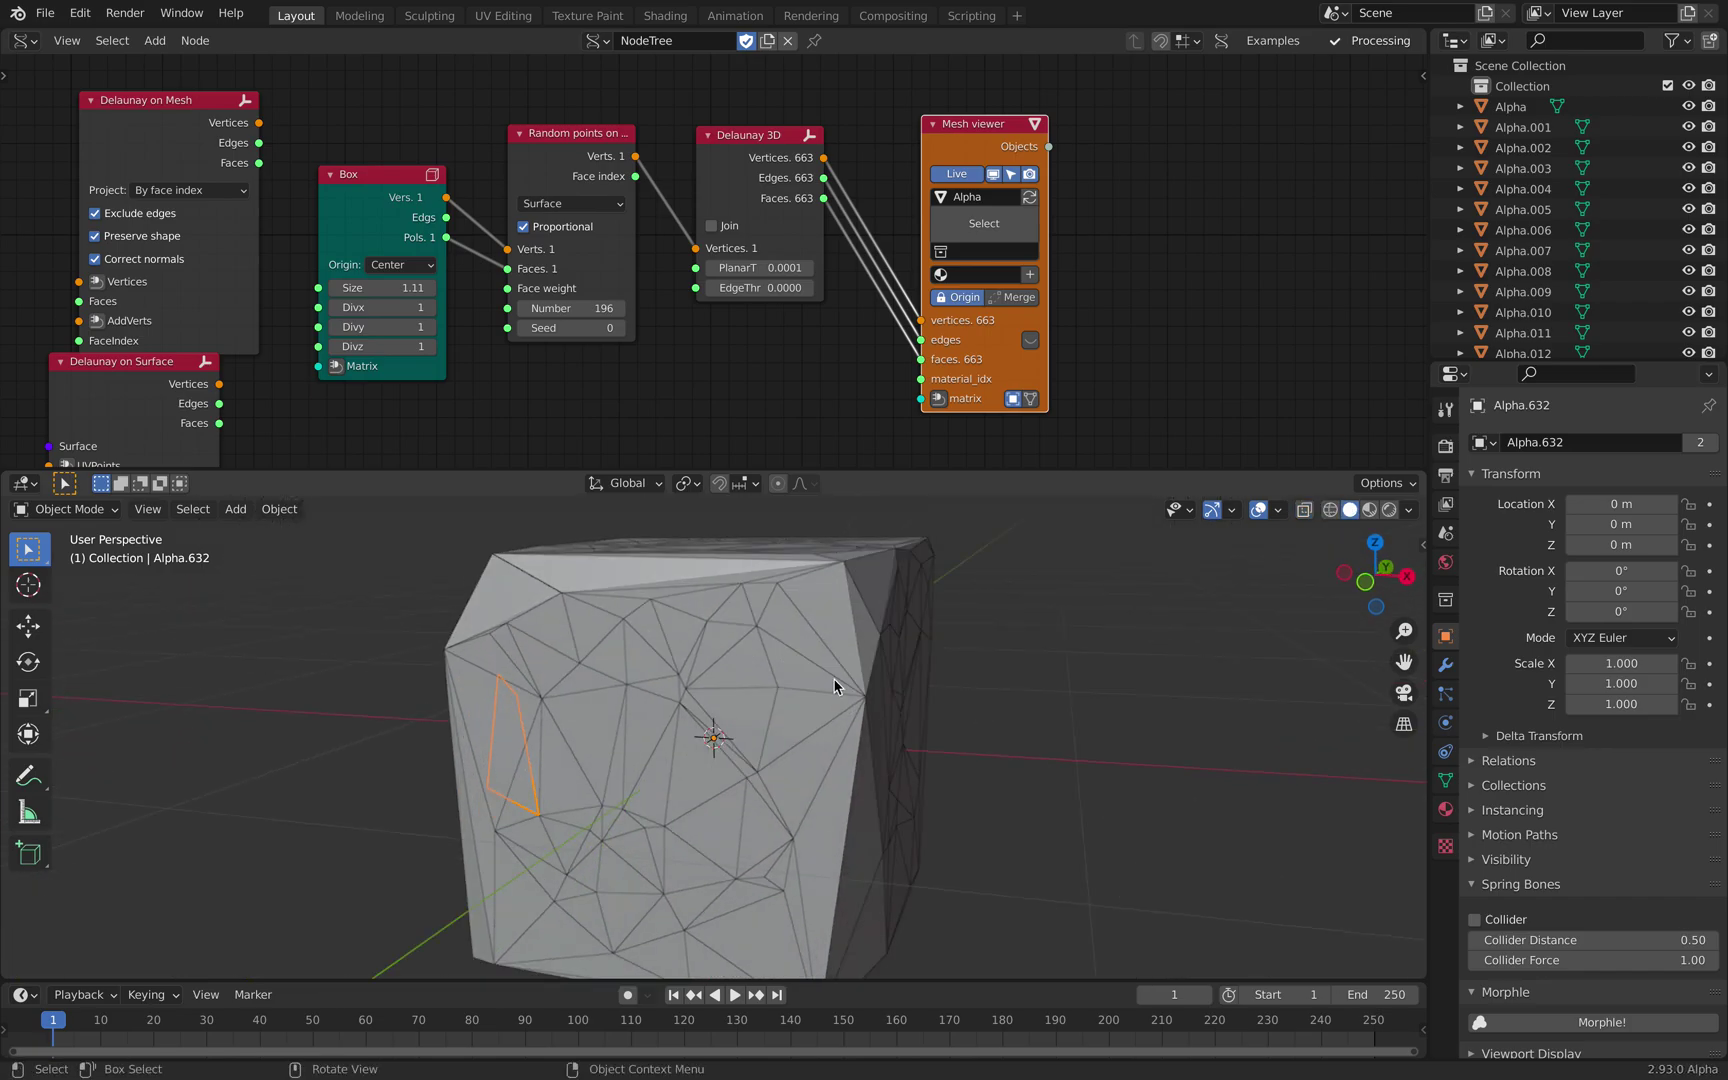
- Turn on X-ray to see the inner cells and enlarge the 3D viewport further
click(1304, 510)
middle_drag(1226, 580, 947, 624)
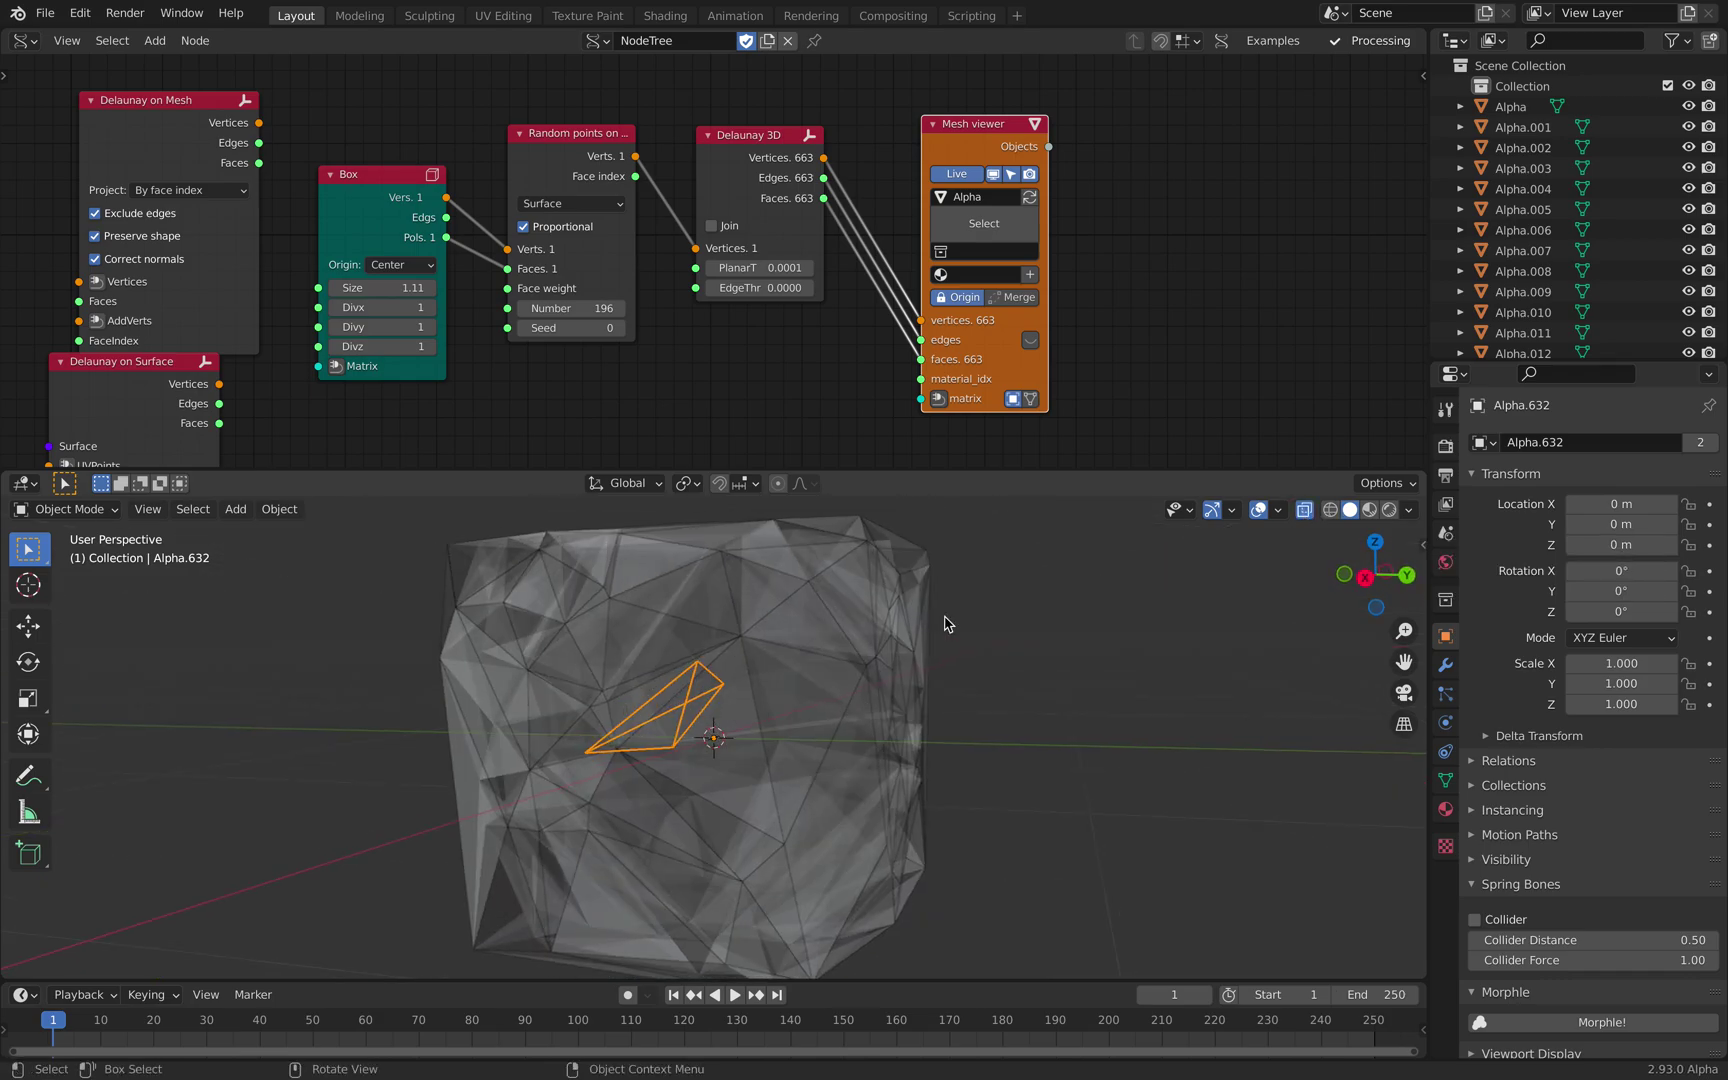
drag(1036, 472, 1000, 341)
middle_drag(945, 532, 866, 476)
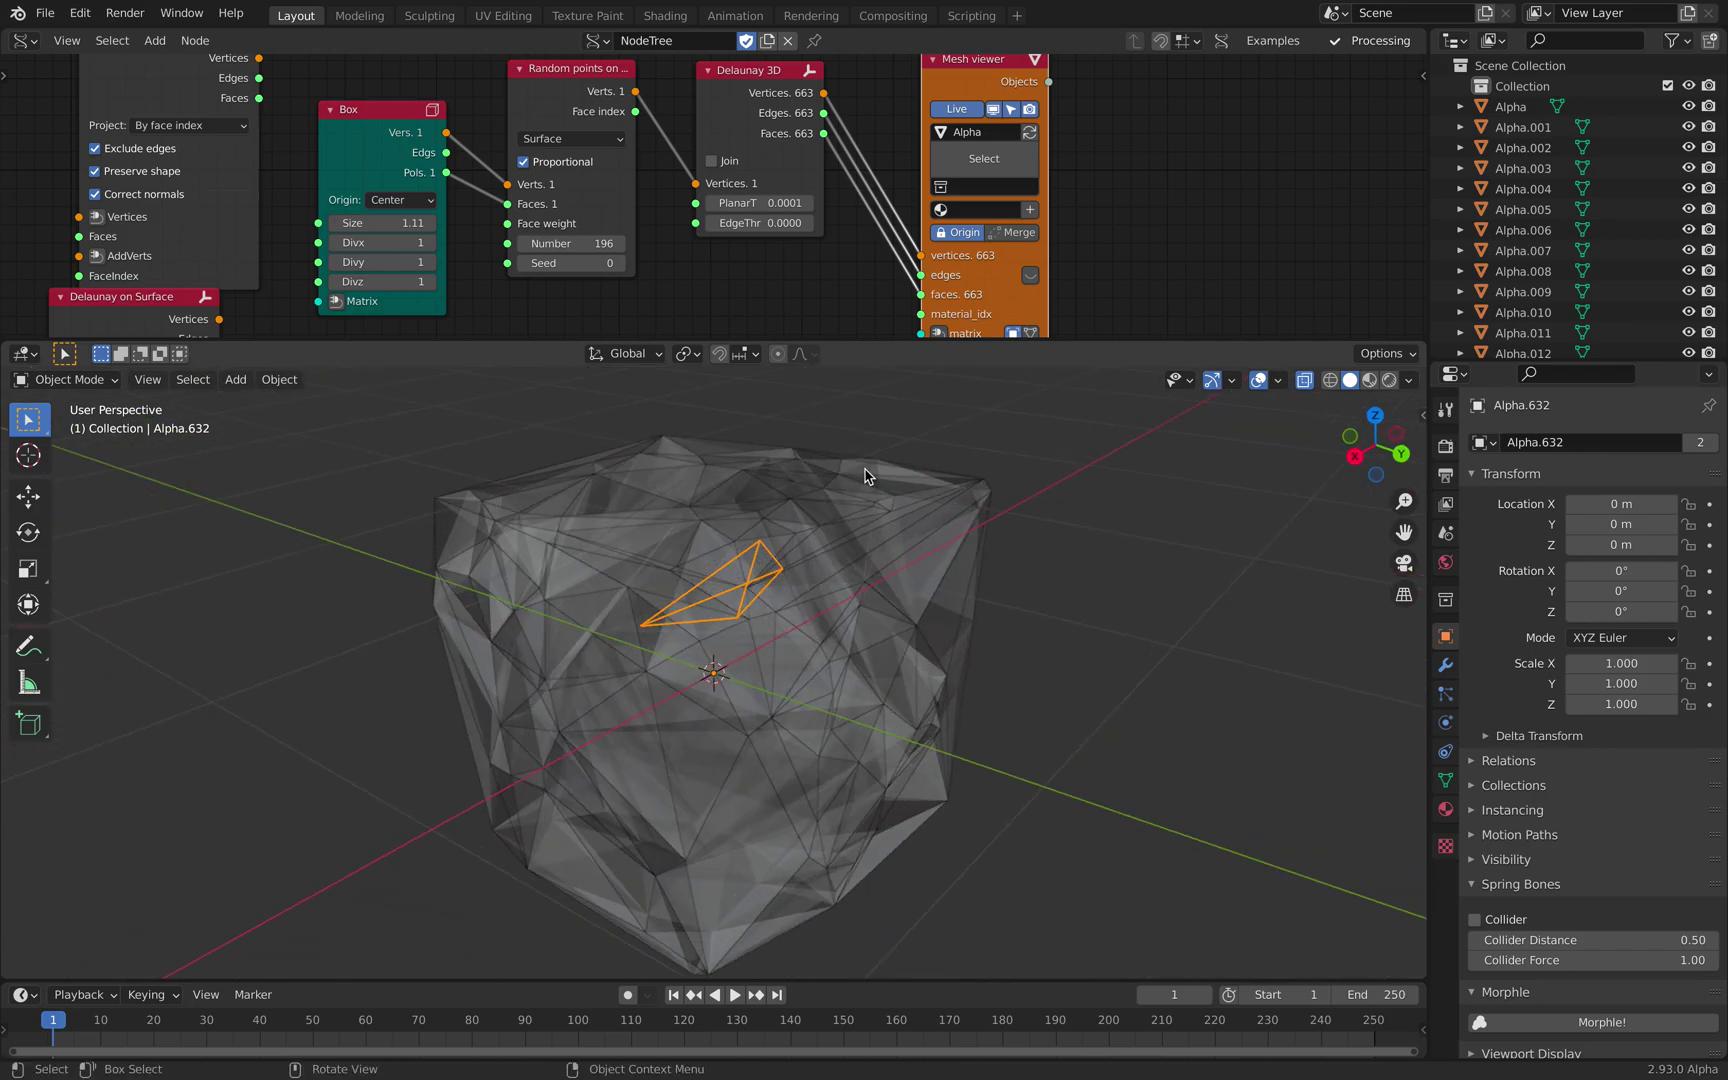
- Turn on Join in the Delaunay 3D node and select the joined mesh with X-ray off
click(733, 165)
middle_drag(780, 472, 935, 648)
click(762, 468)
click(1261, 383)
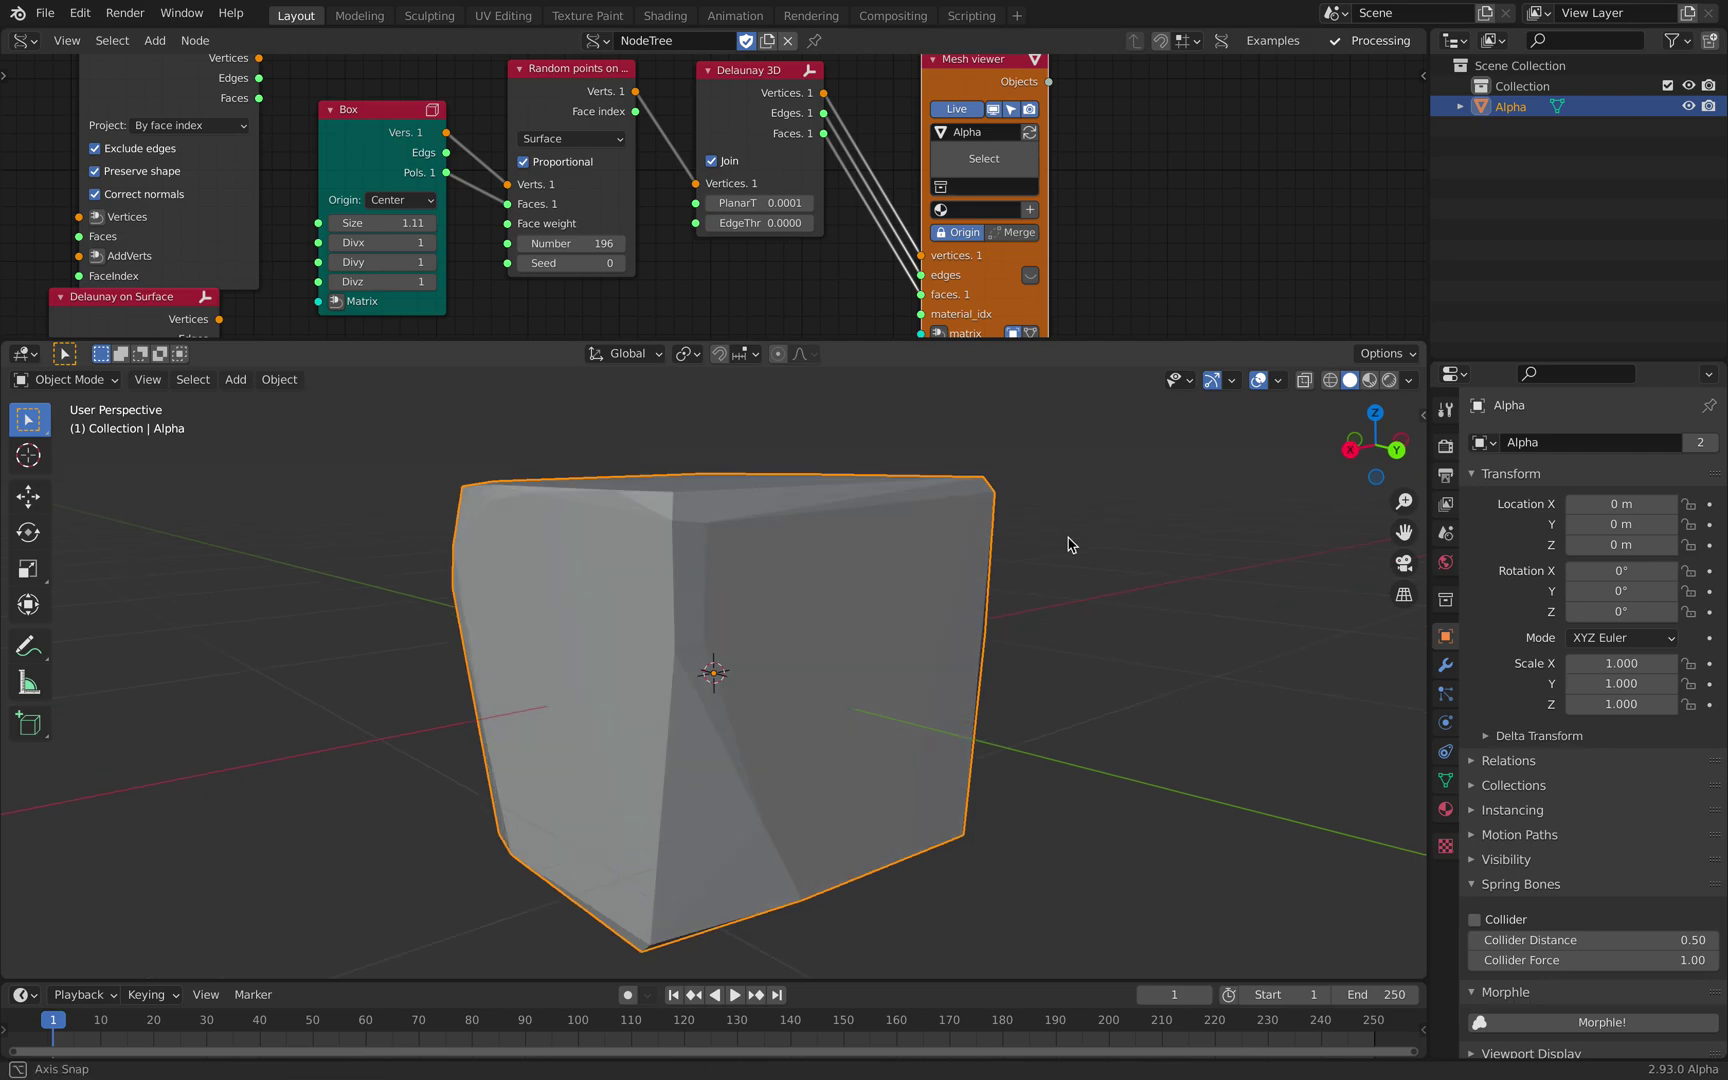
middle_drag(1062, 540, 918, 501)
- Add a Smooth modifier to the joined mesh with a factor of 0.976 and 4 repeats
click(1445, 665)
click(1535, 443)
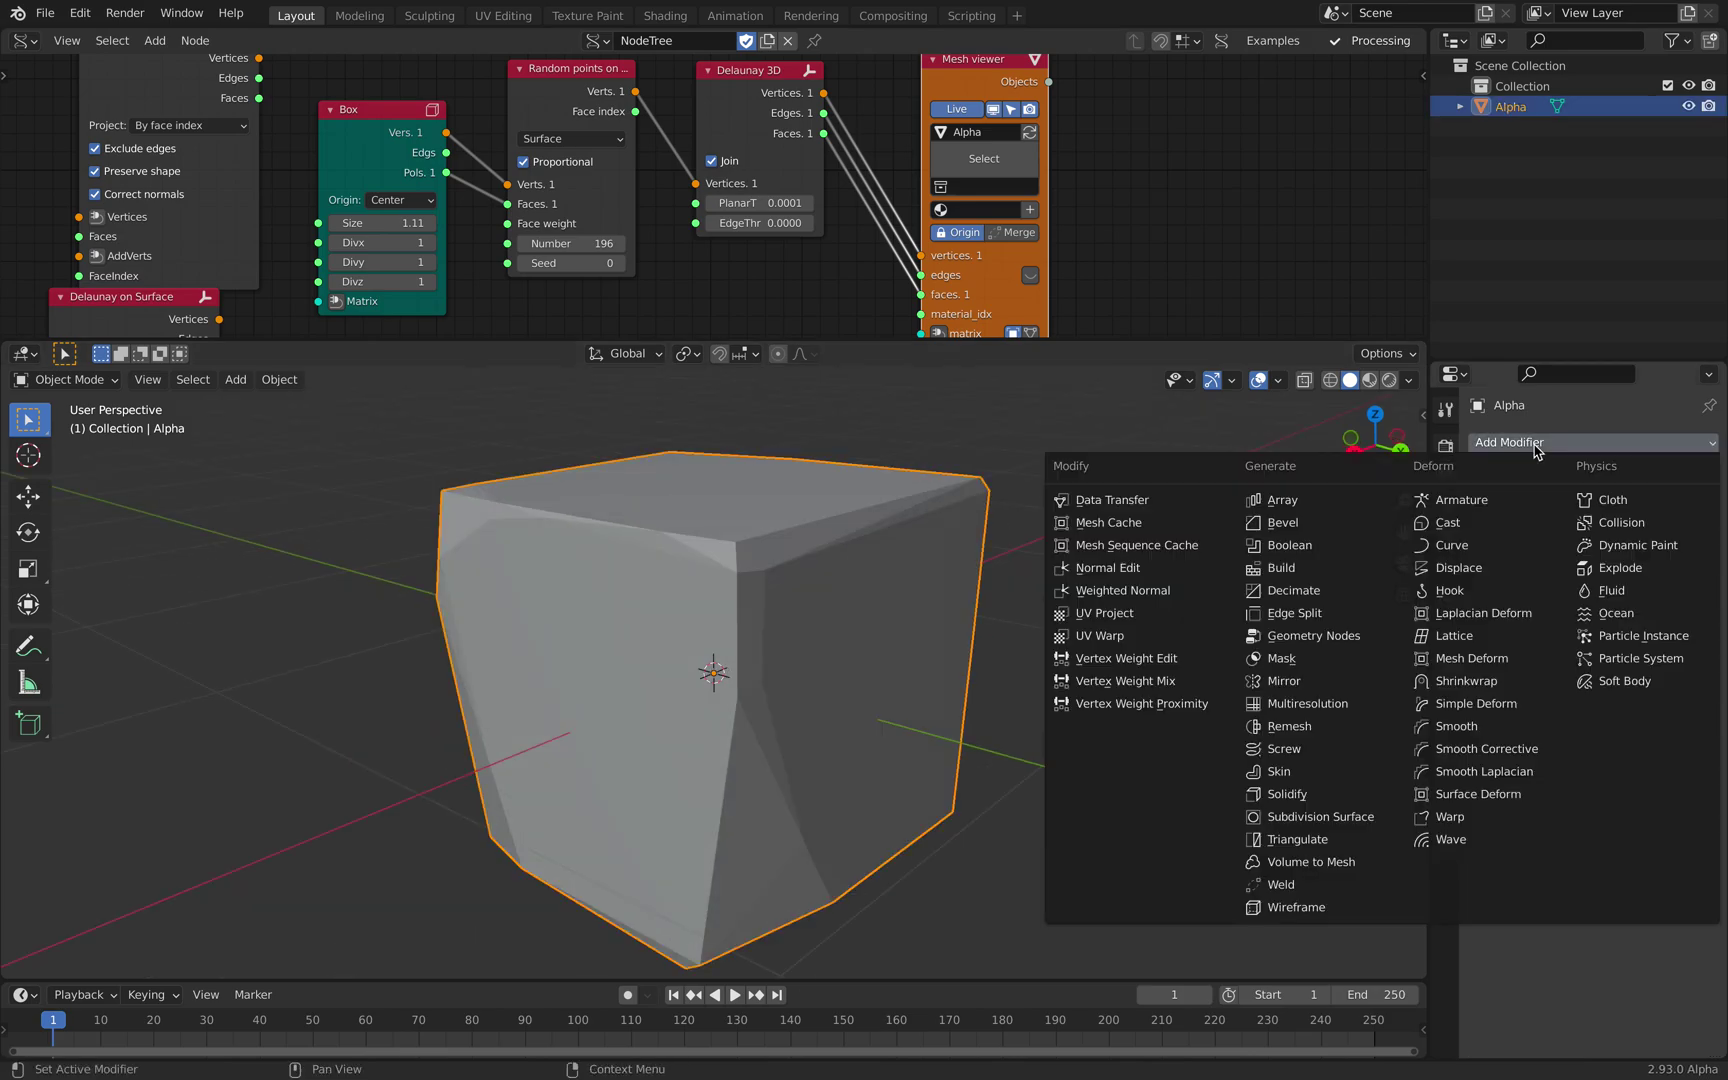
click(1462, 731)
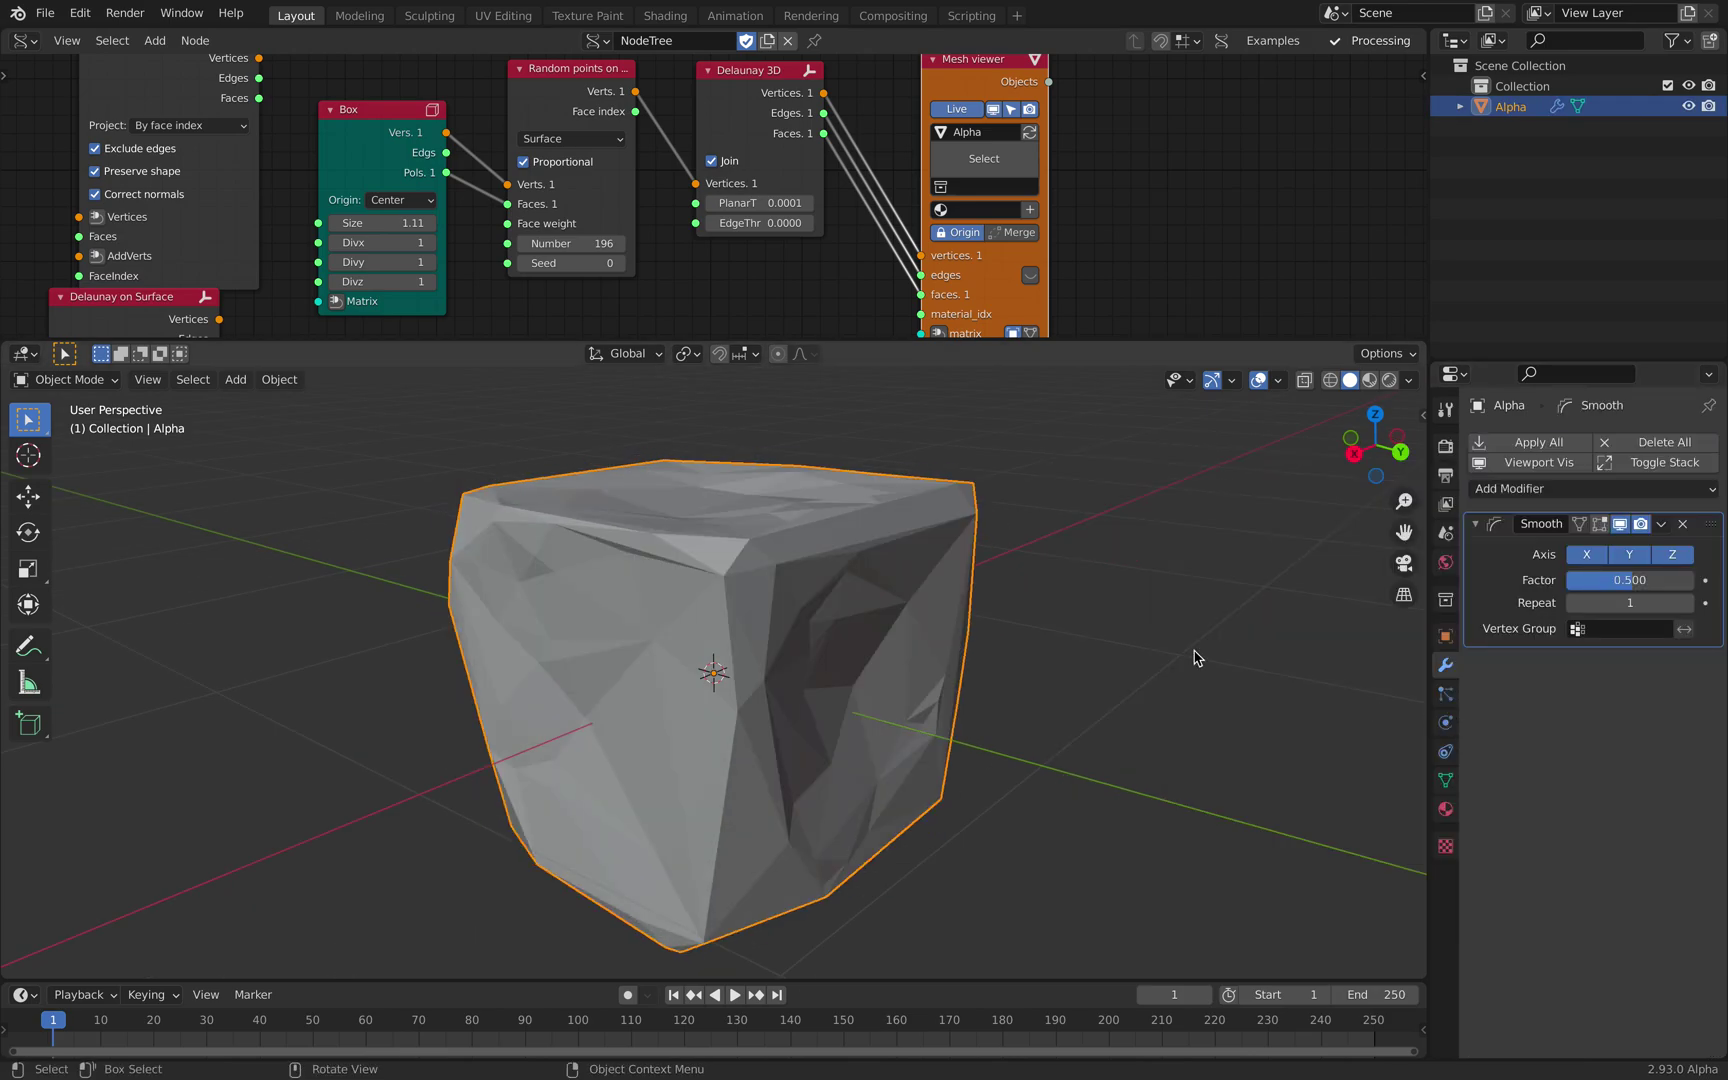
middle_drag(1234, 667, 1190, 662)
mouse_move(1618, 582)
mouse_down()
mouse_move(1660, 580)
mouse_move(1580, 580)
mouse_move(1690, 580)
mouse_move(1613, 592)
mouse_up()
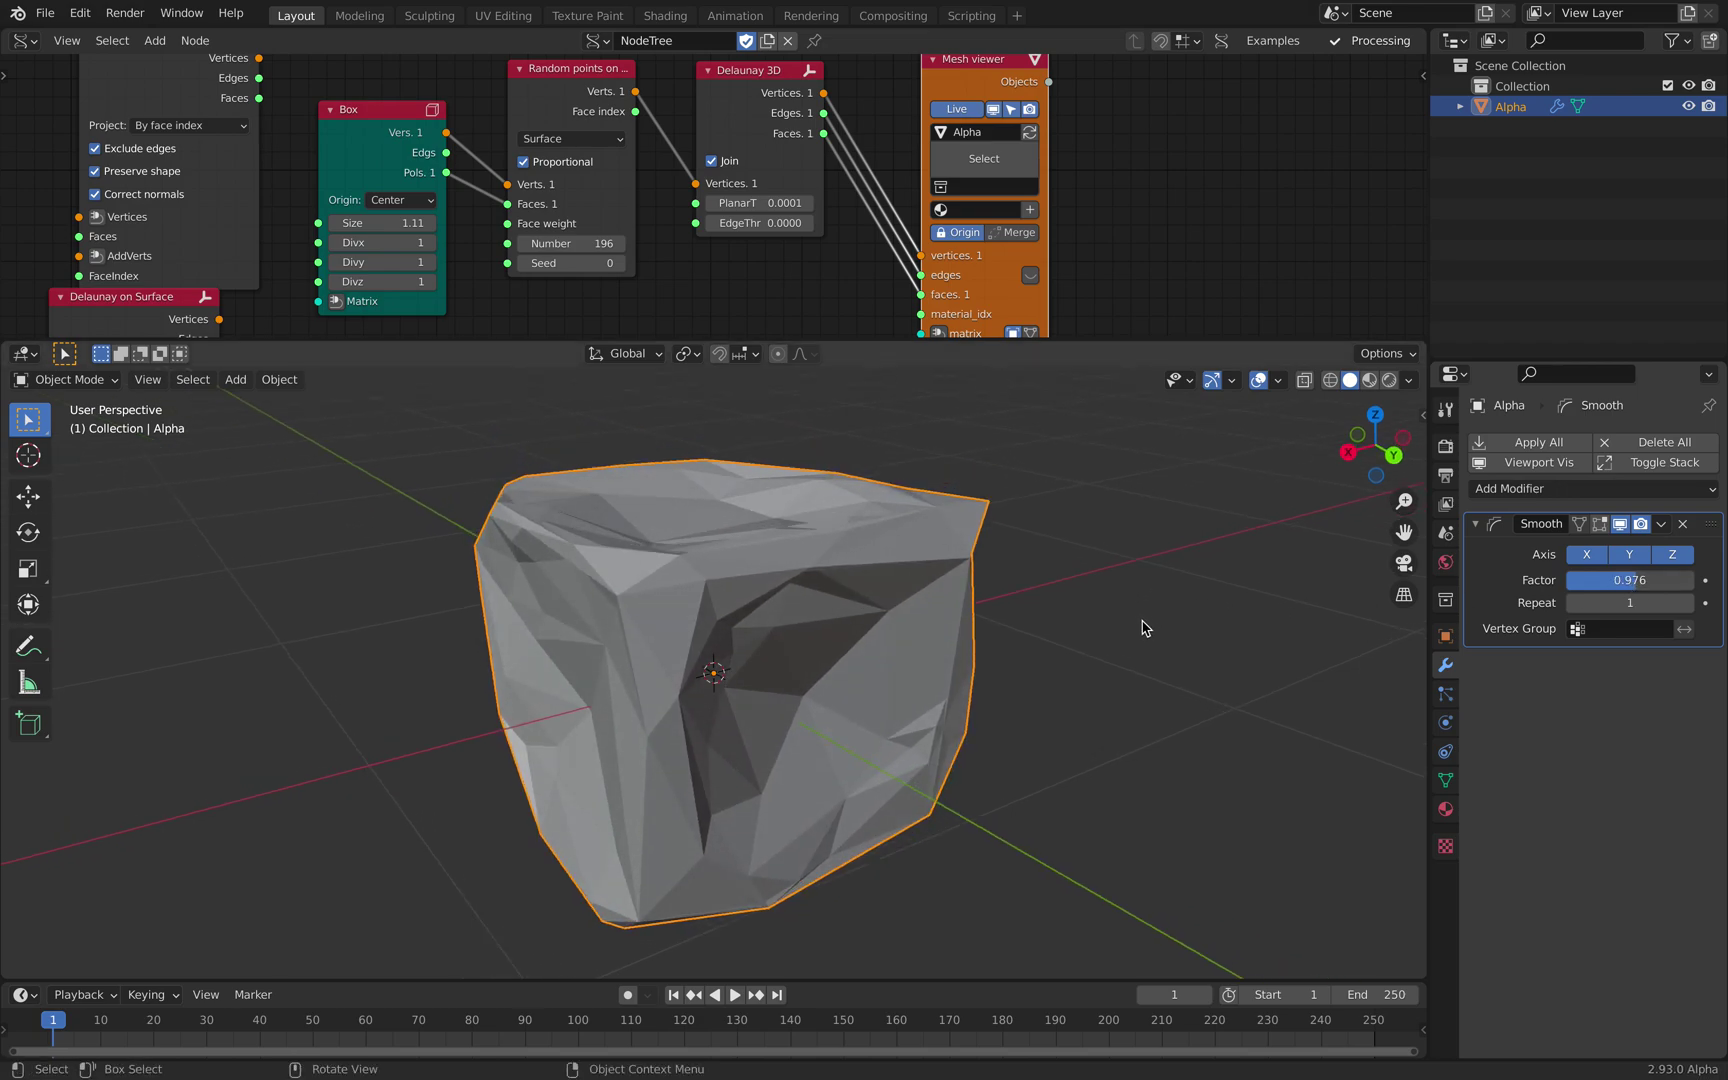
click(1687, 603)
click(1687, 603)
click(1687, 603)
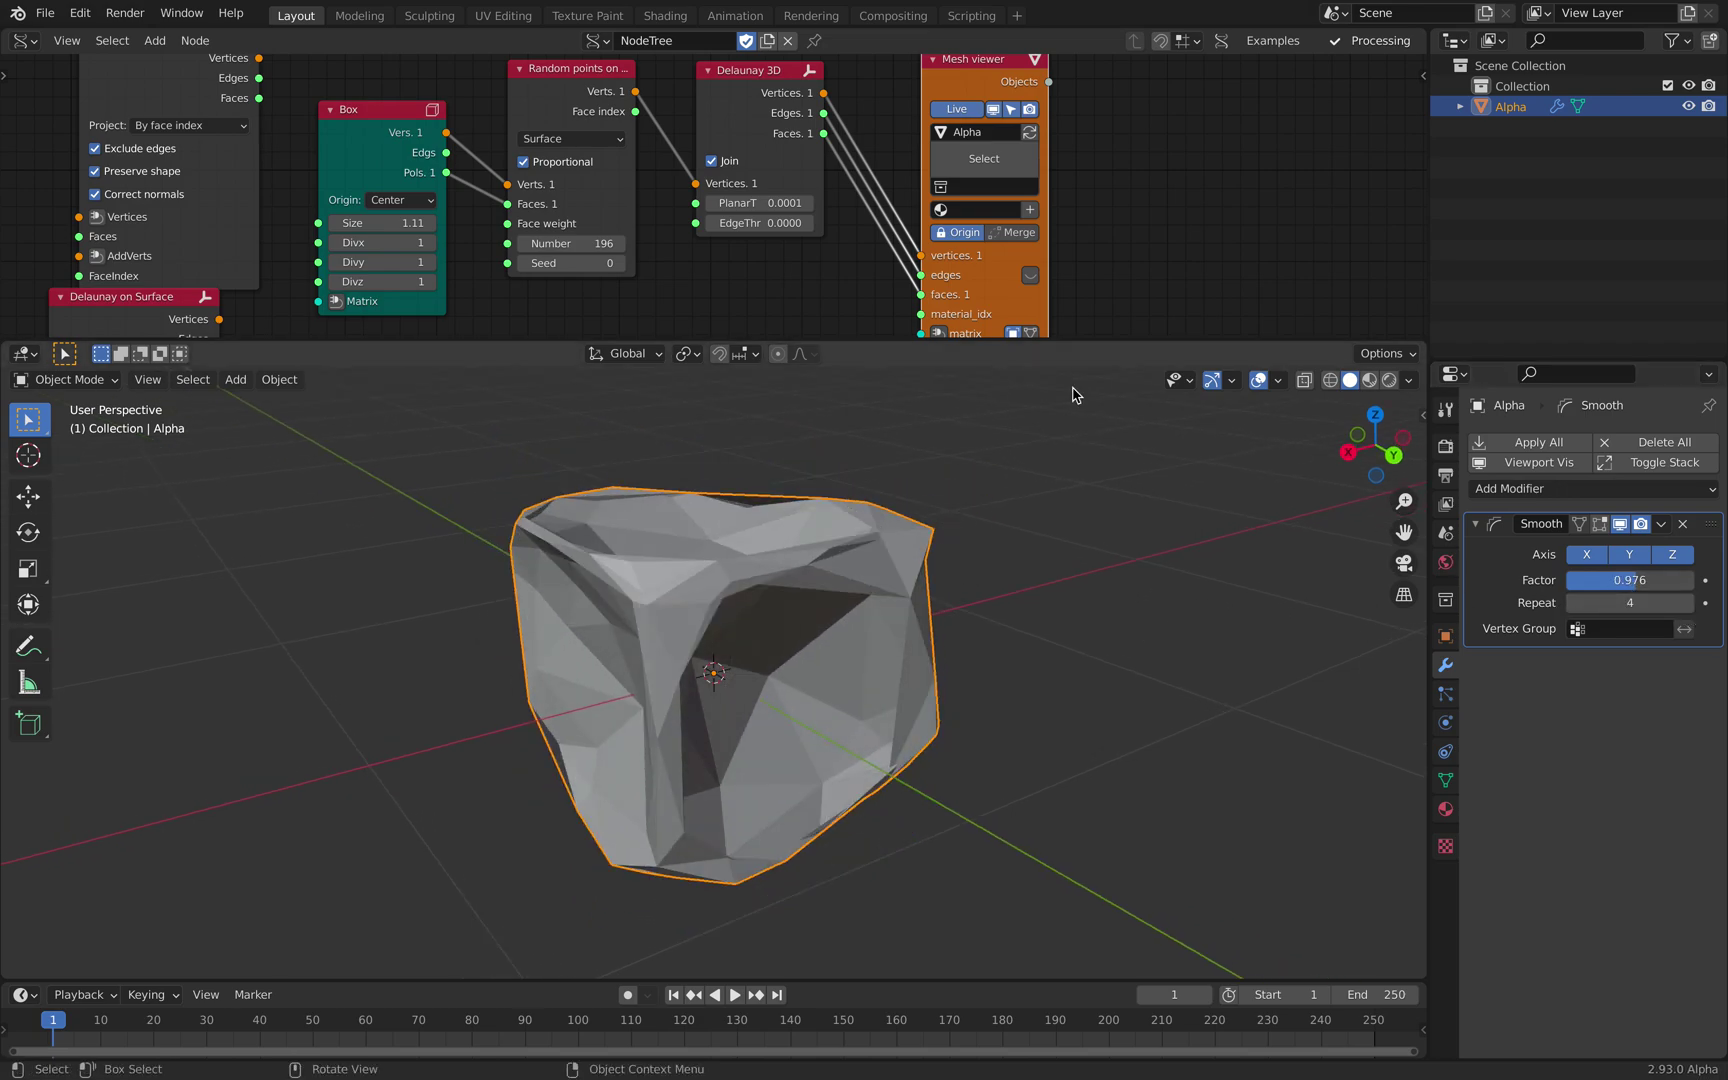
- Turn off Join in the Delaunay 3D node
click(731, 162)
middle_drag(873, 549, 1107, 567)
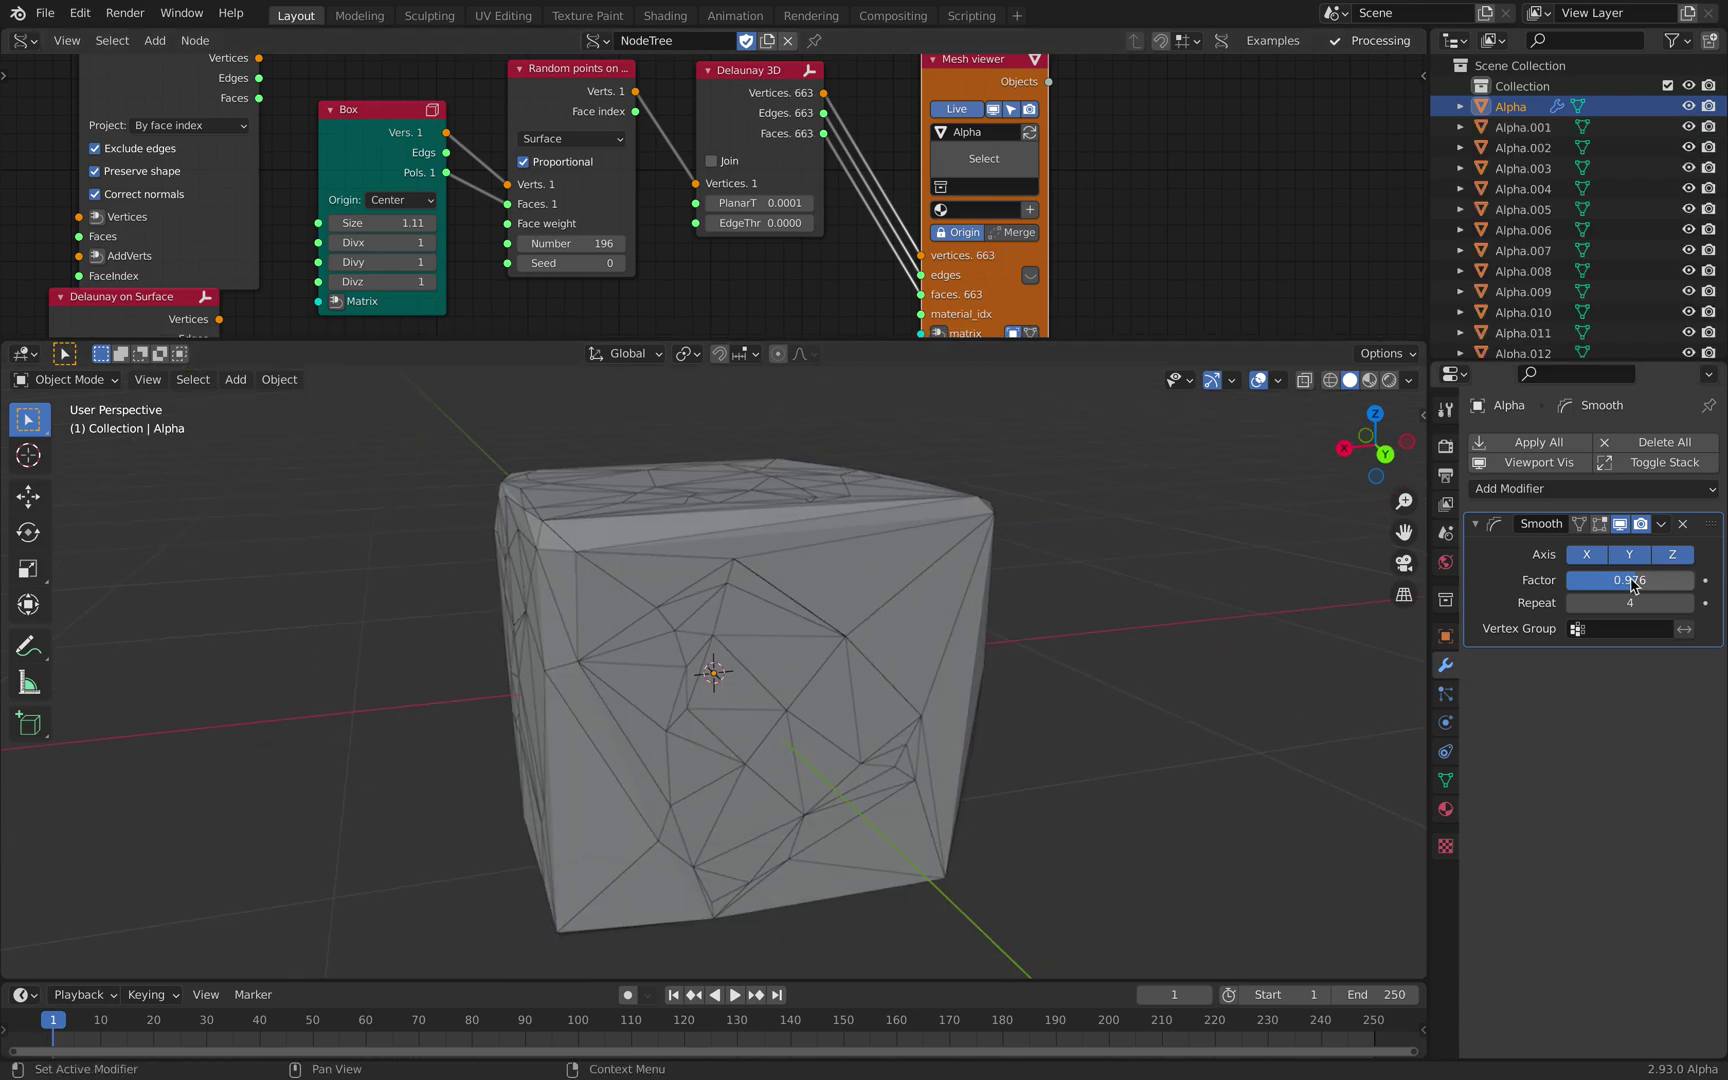
- Try a Smooth factor of -0.135 on the Alpha cell and remove the modifier
drag(1637, 580, 1632, 580)
middle_drag(750, 700, 859, 680)
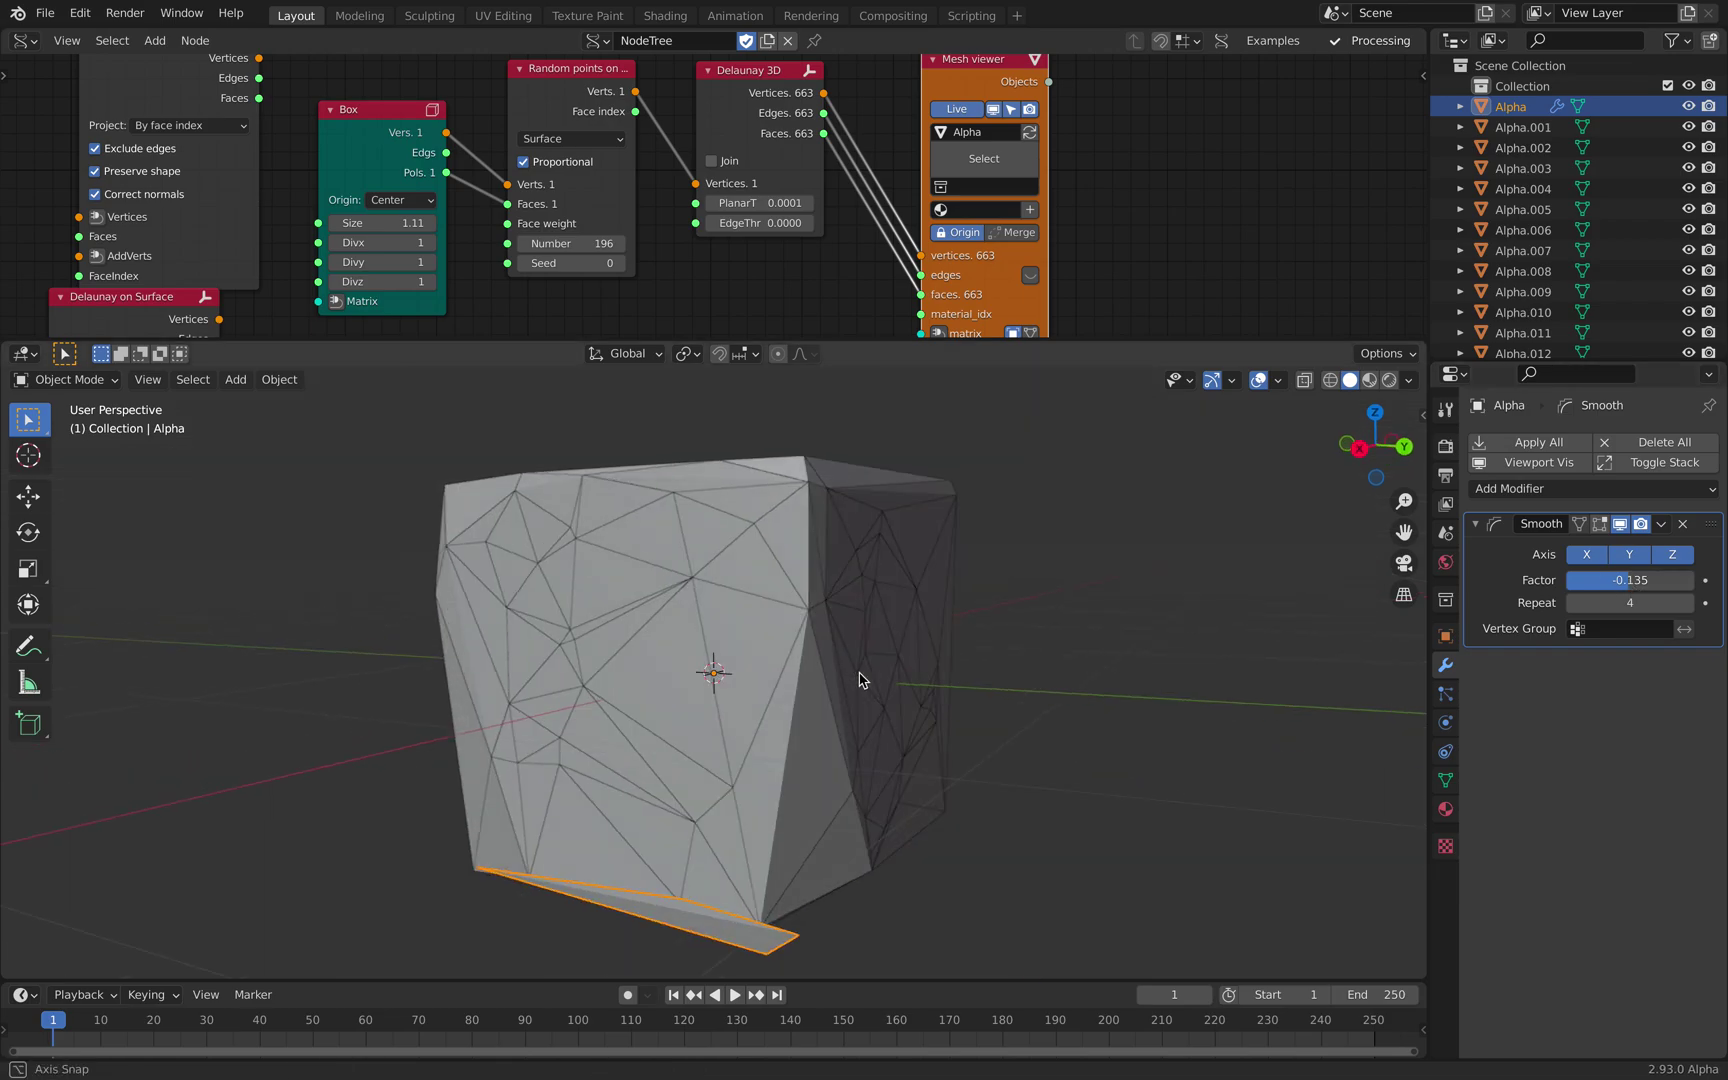
middle_drag(859, 680, 849, 679)
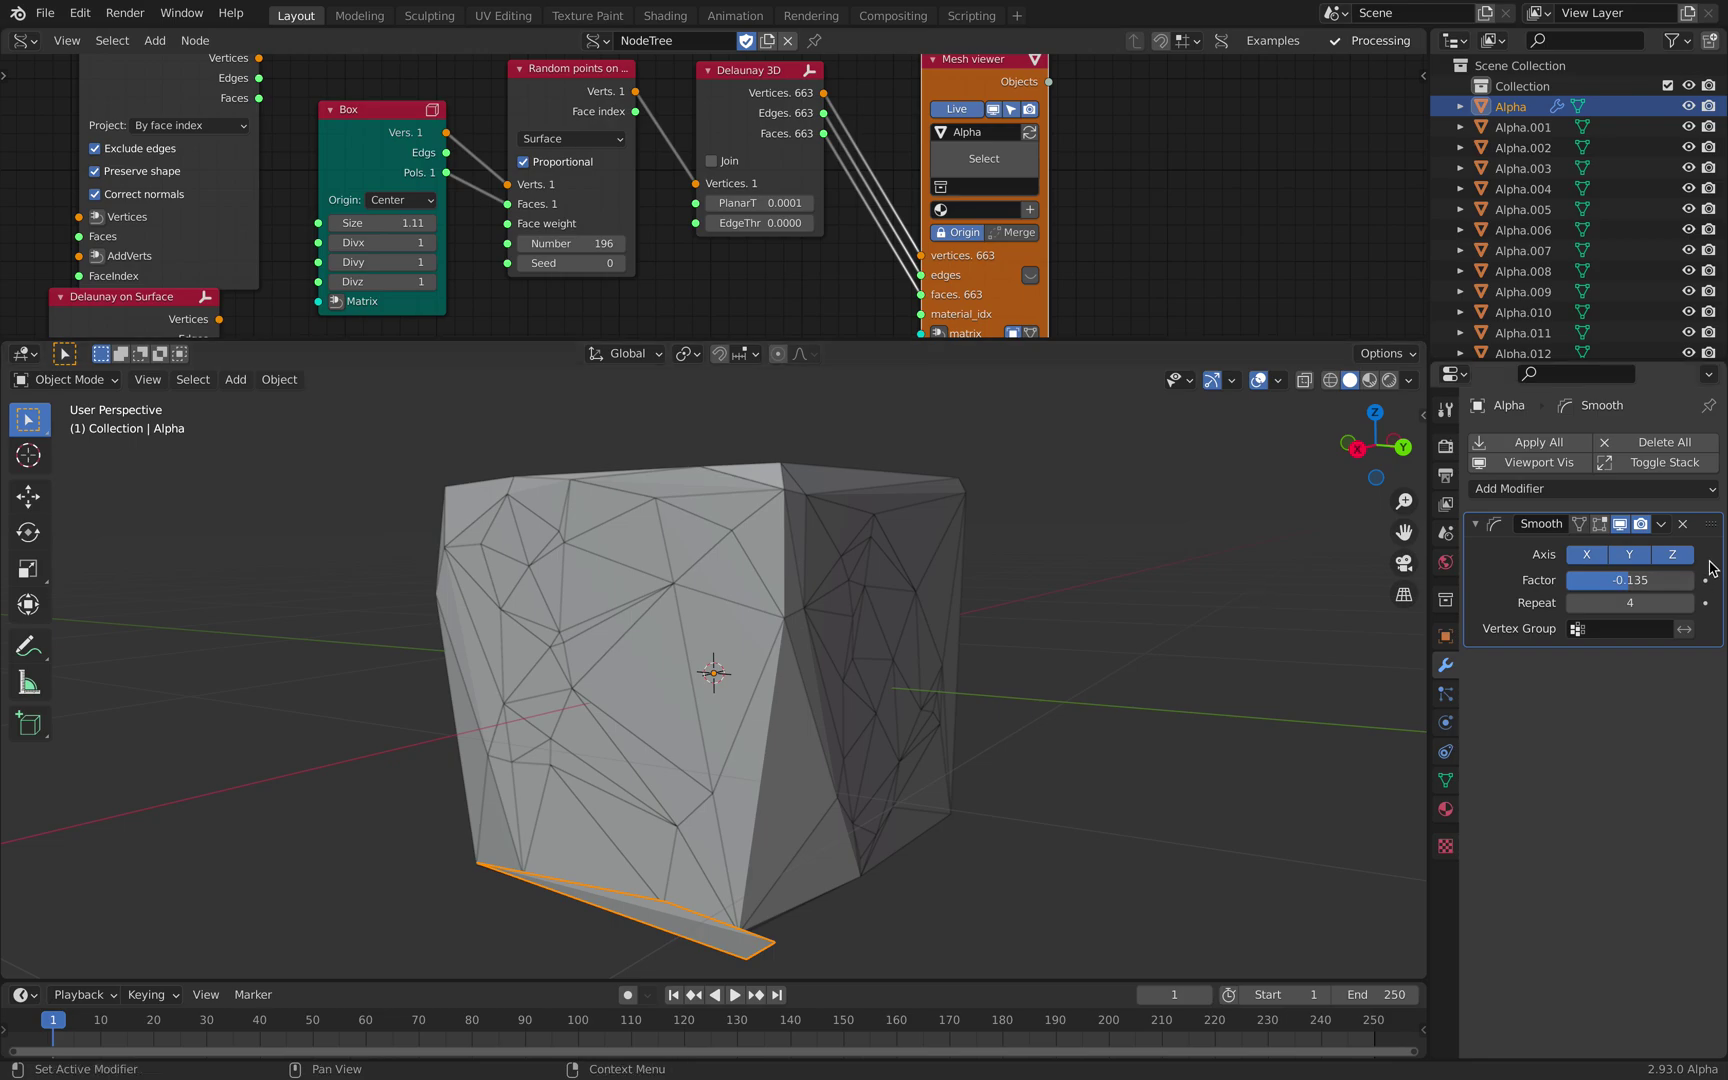
click(1684, 525)
- Duplicate all the cells beside the original box and join the copies into one object
middle_drag(880, 690, 856, 756)
key(a)
scroll(872, 756, down, 3)
middle_drag(780, 690, 843, 724)
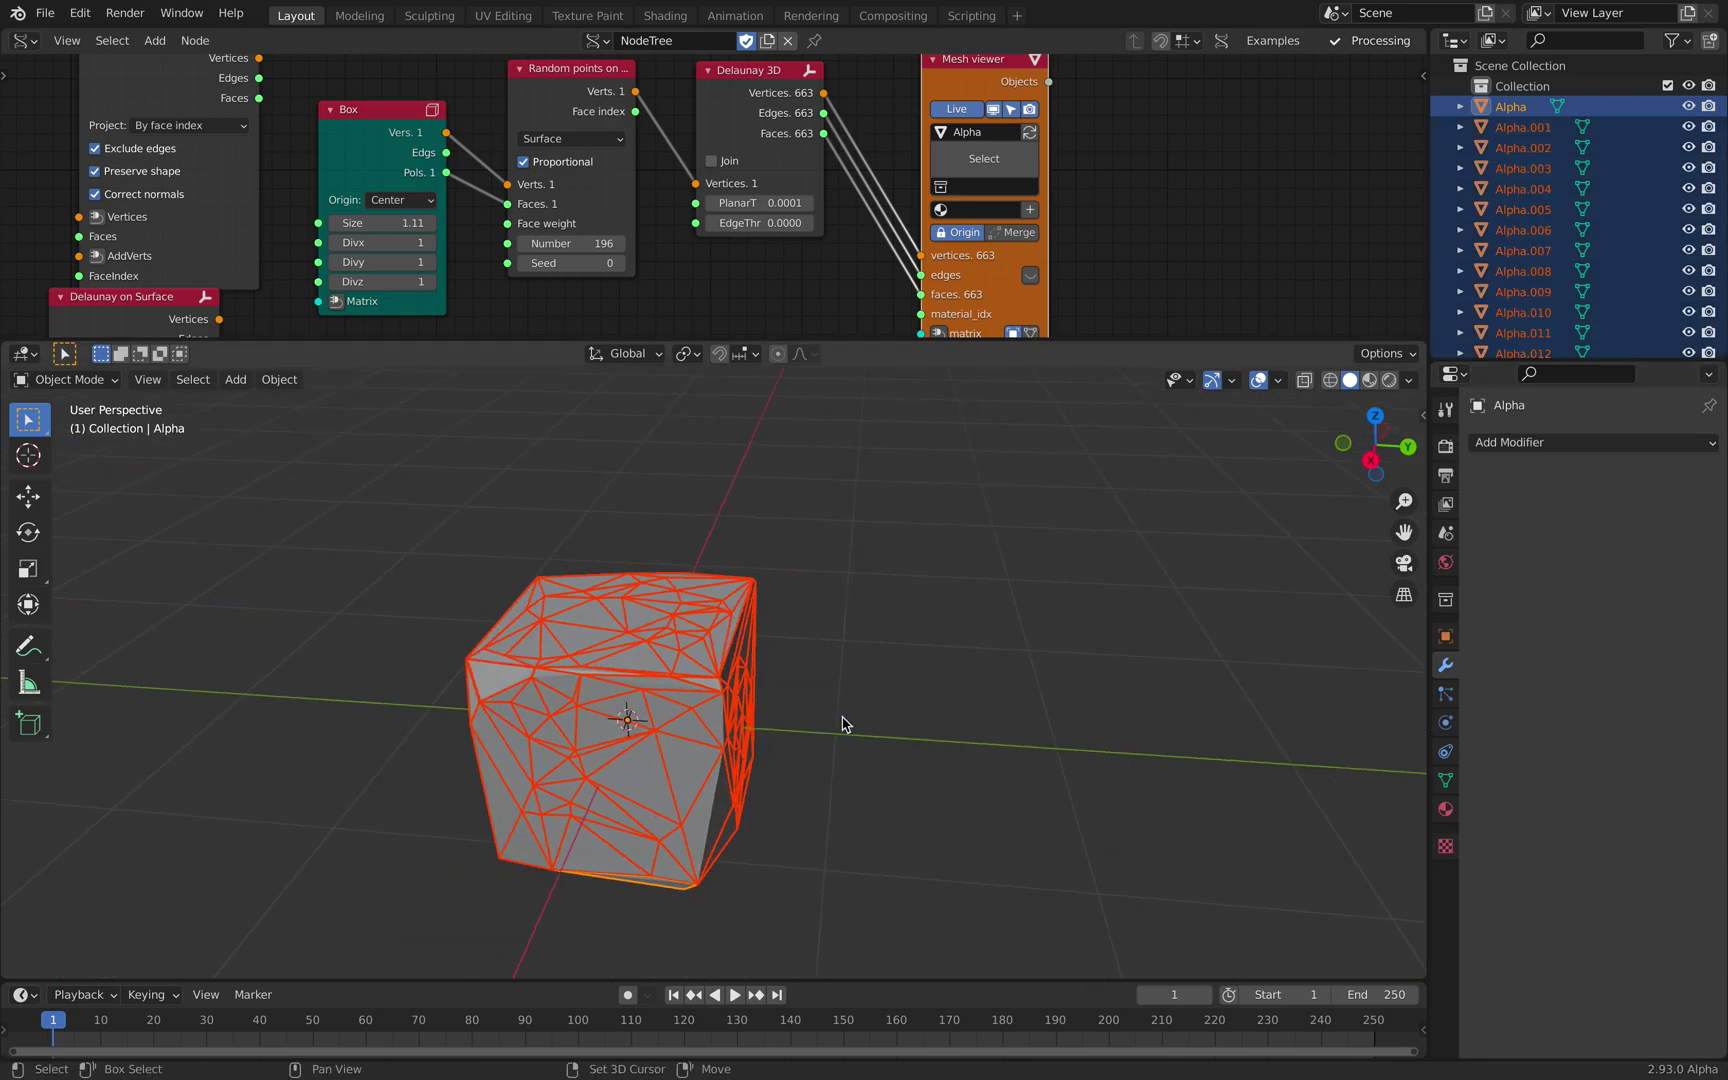
key(shift+d)
click(1094, 755)
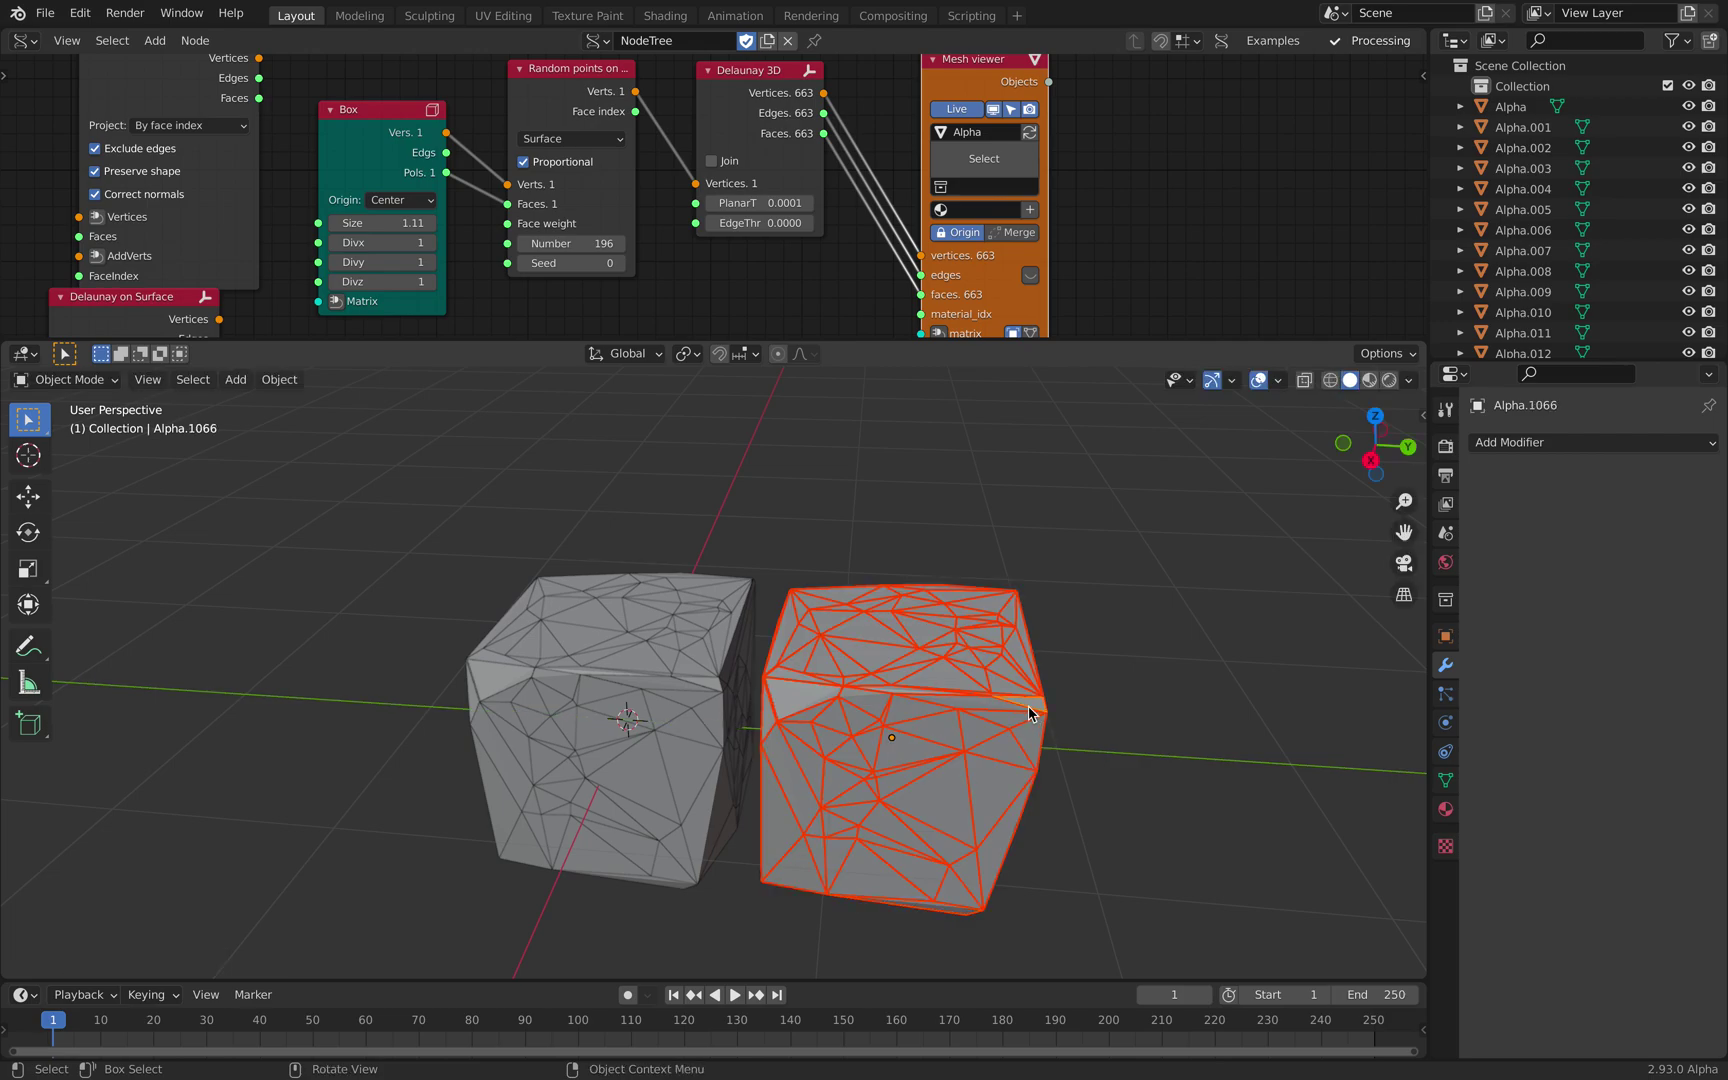
middle_drag(1030, 714, 1003, 697)
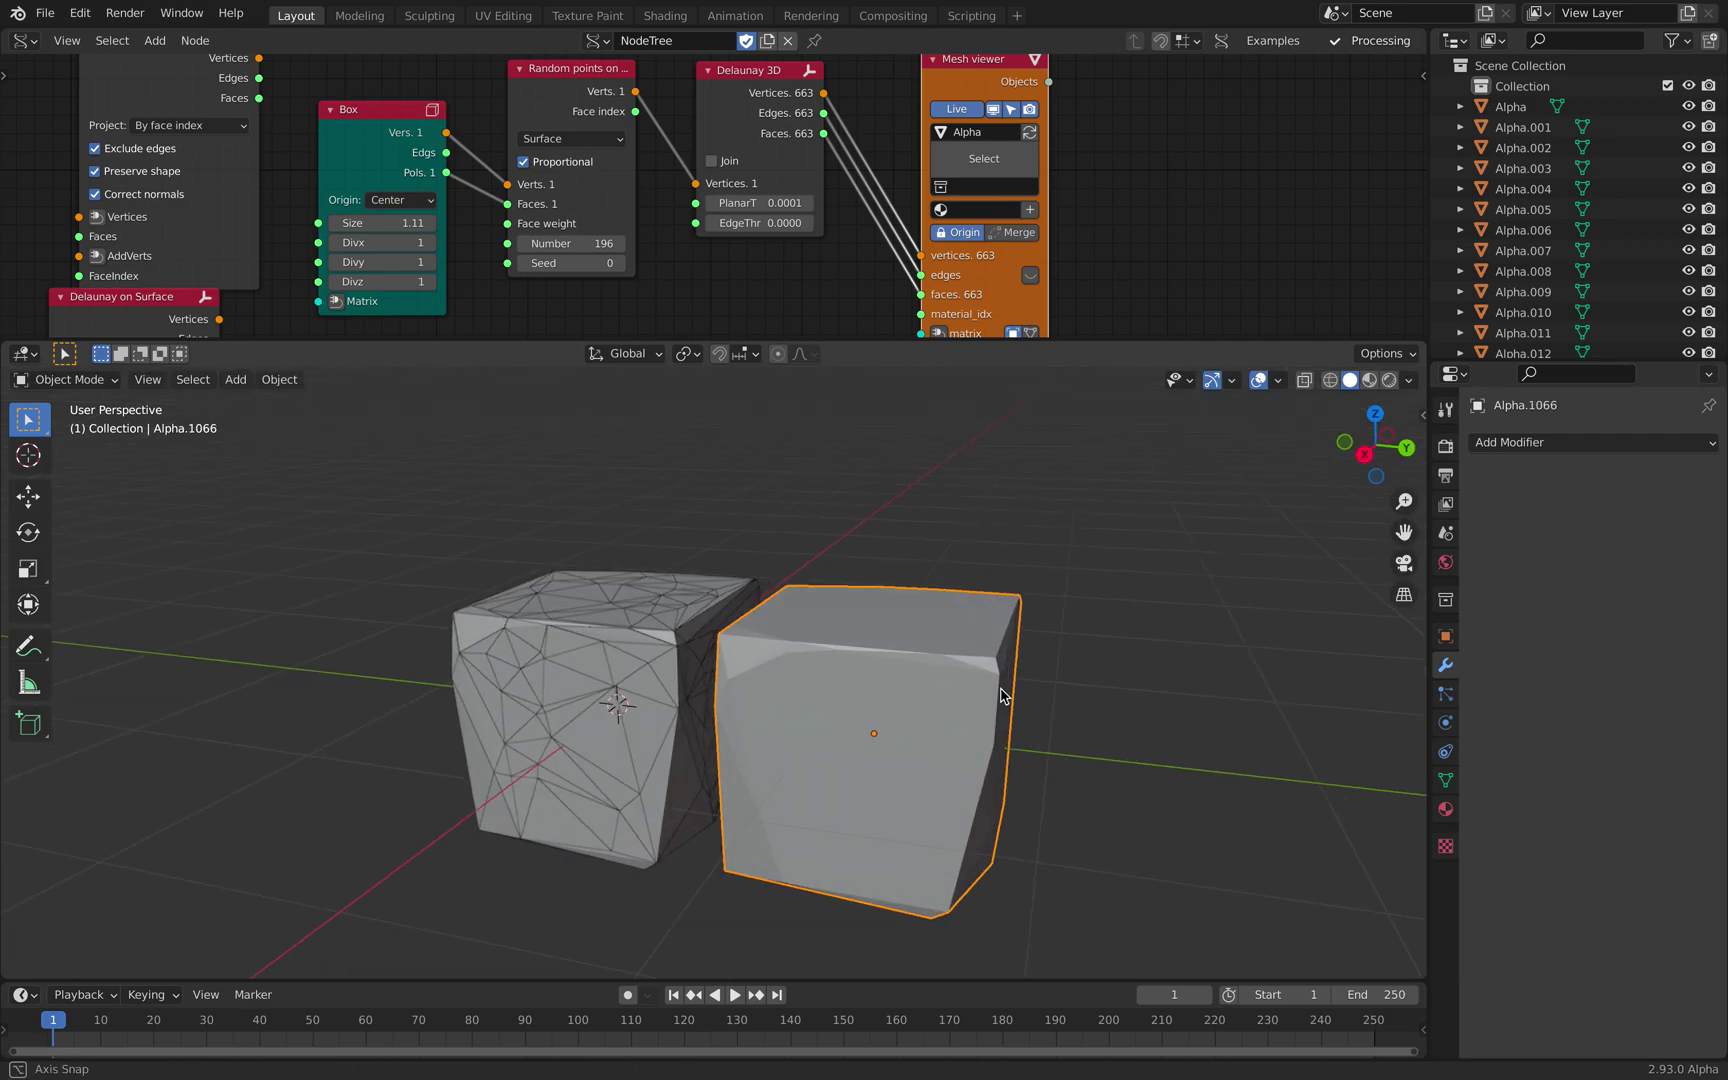
- Add a Smooth modifier to the joined copy and set its factor to 1.119
click(1550, 443)
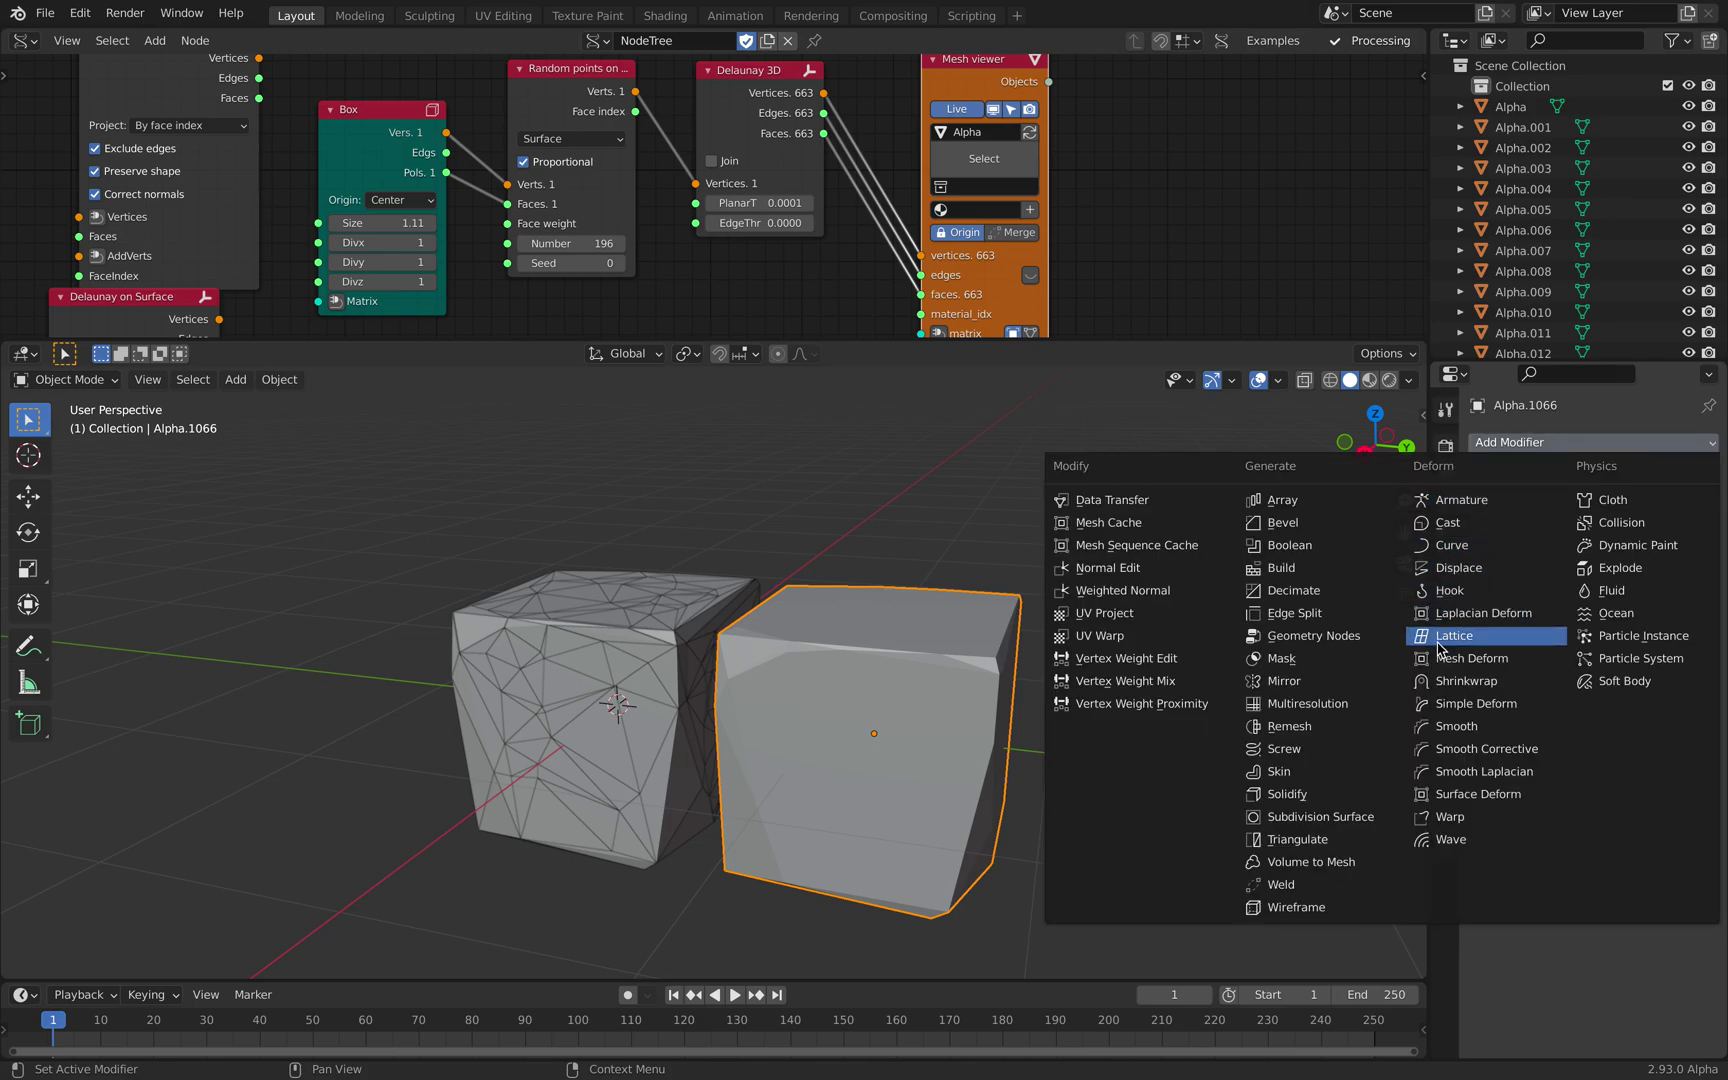
click(1478, 734)
drag(1630, 580, 1683, 580)
shift+middle_drag(1104, 633, 1039, 584)
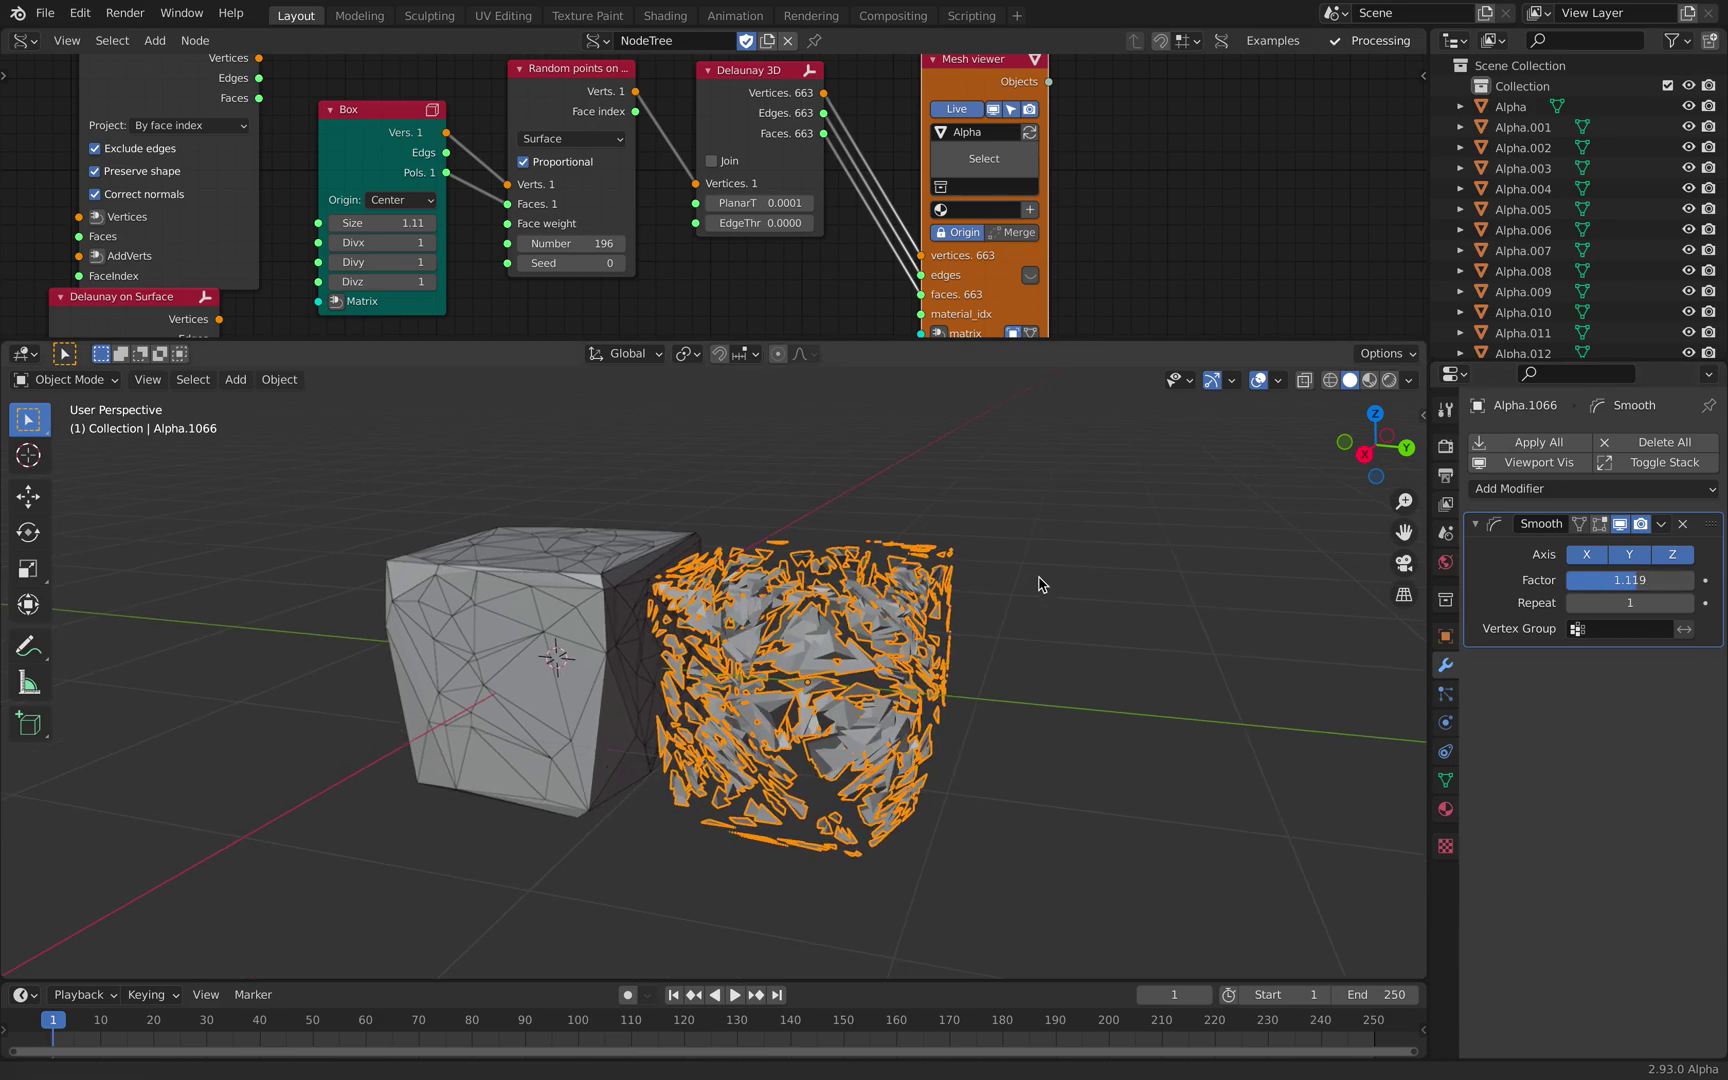
- Reduce the joined copy's Smooth factor to 0.437
scroll(1039, 584, up, 4)
click(1211, 625)
middle_drag(1207, 625, 1056, 668)
mouse_move(1613, 580)
mouse_down()
mouse_move(1645, 580)
mouse_move(1608, 580)
mouse_up()
middle_drag(955, 737, 1046, 738)
middle_drag(1020, 632, 1100, 662)
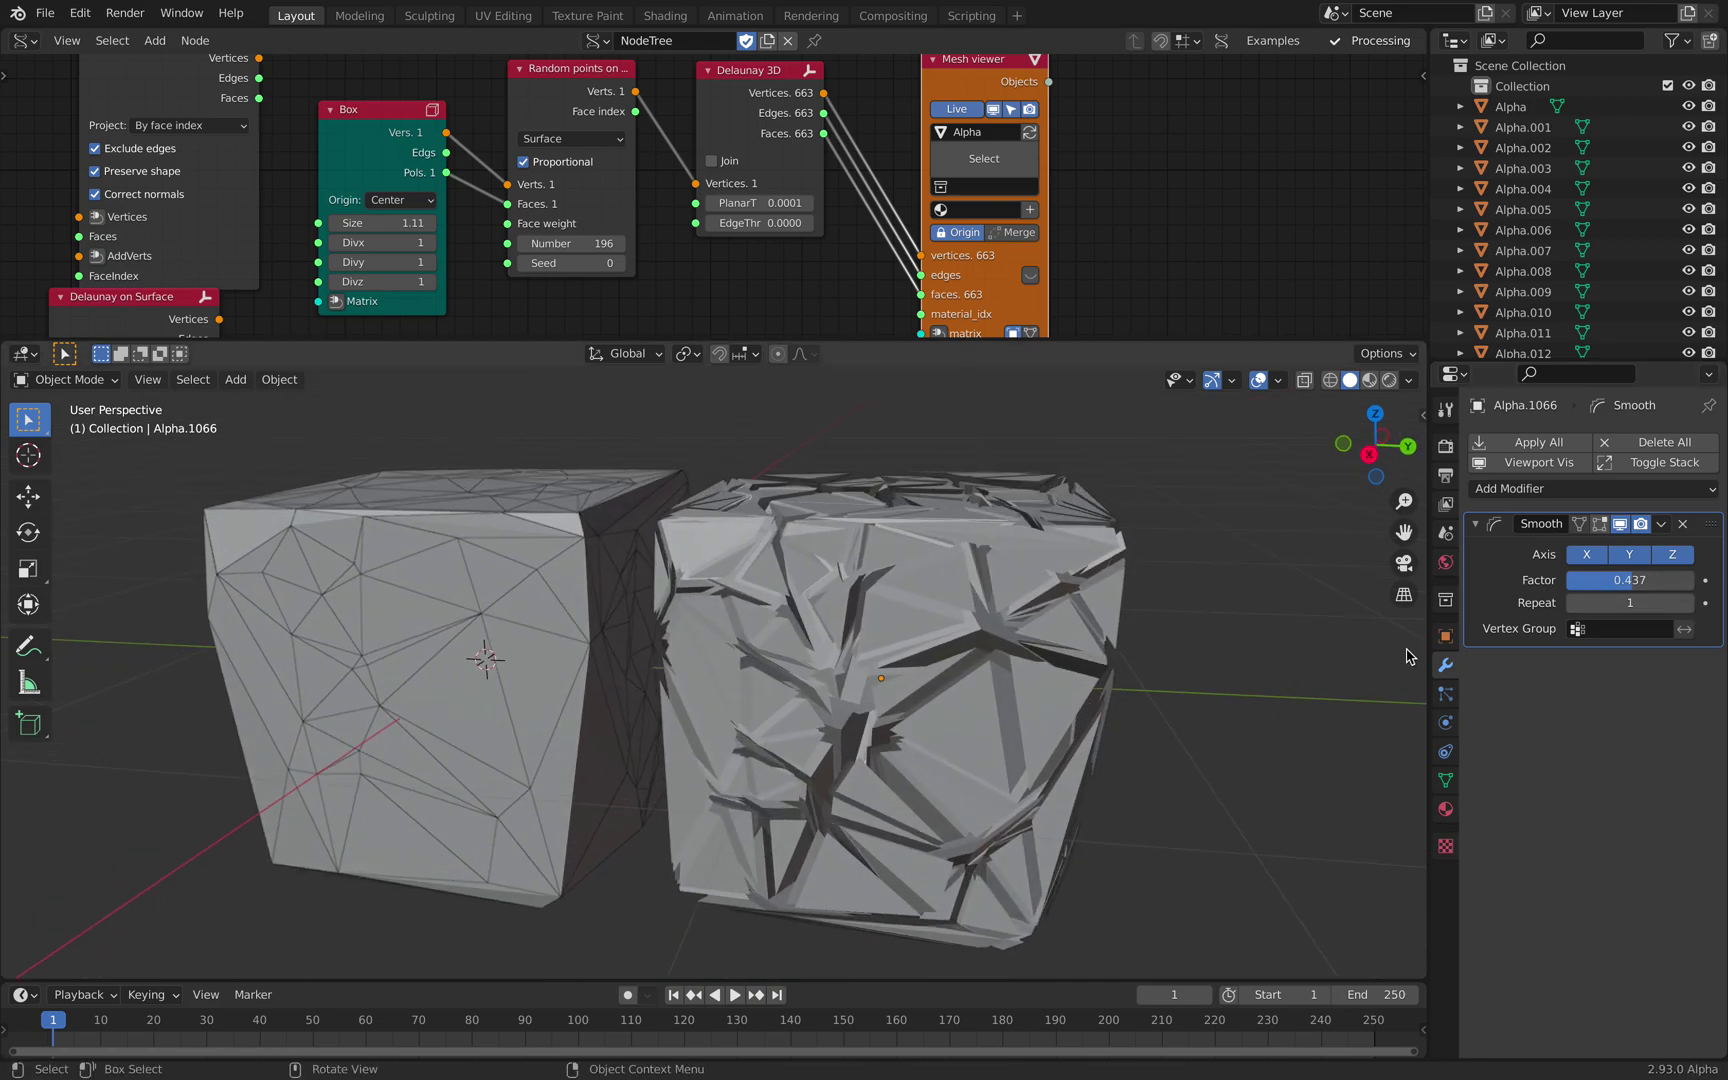
- Raise the Smooth modifier's repeat count to 5 and bring it back down to 2
click(1687, 606)
click(1687, 606)
click(1687, 606)
click(1687, 606)
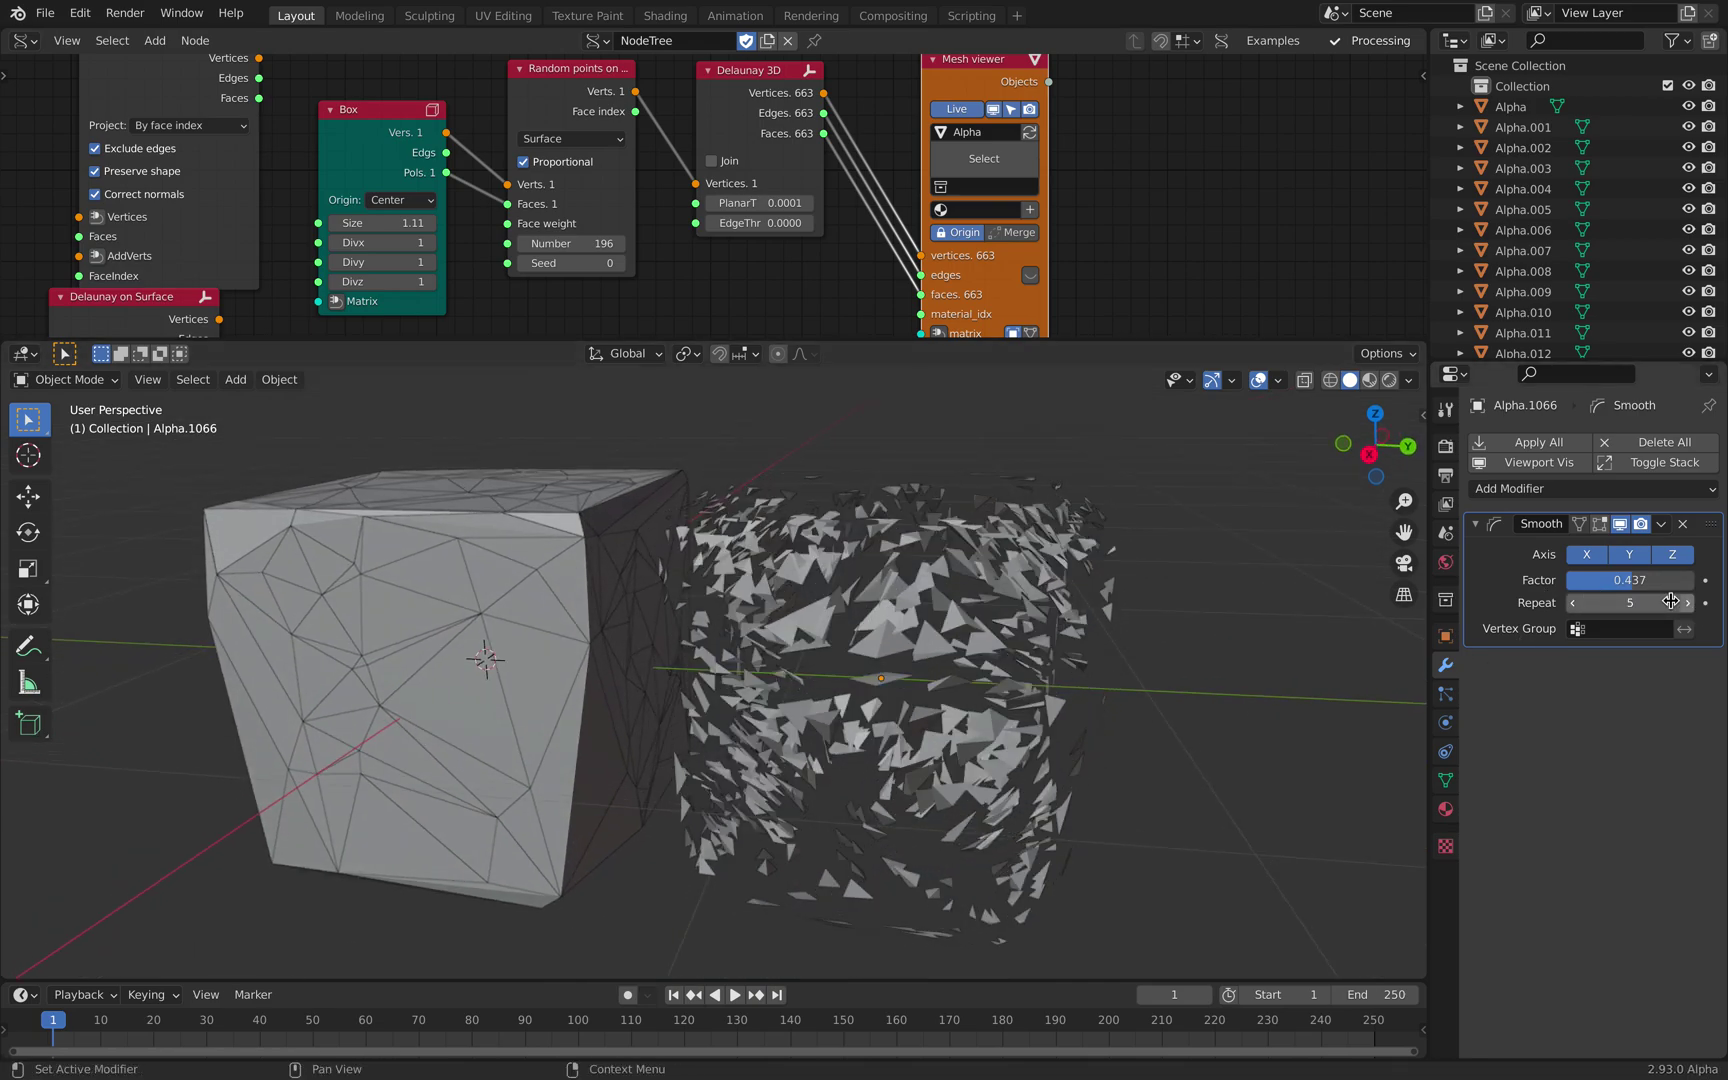
click(1571, 603)
click(1571, 603)
click(1571, 603)
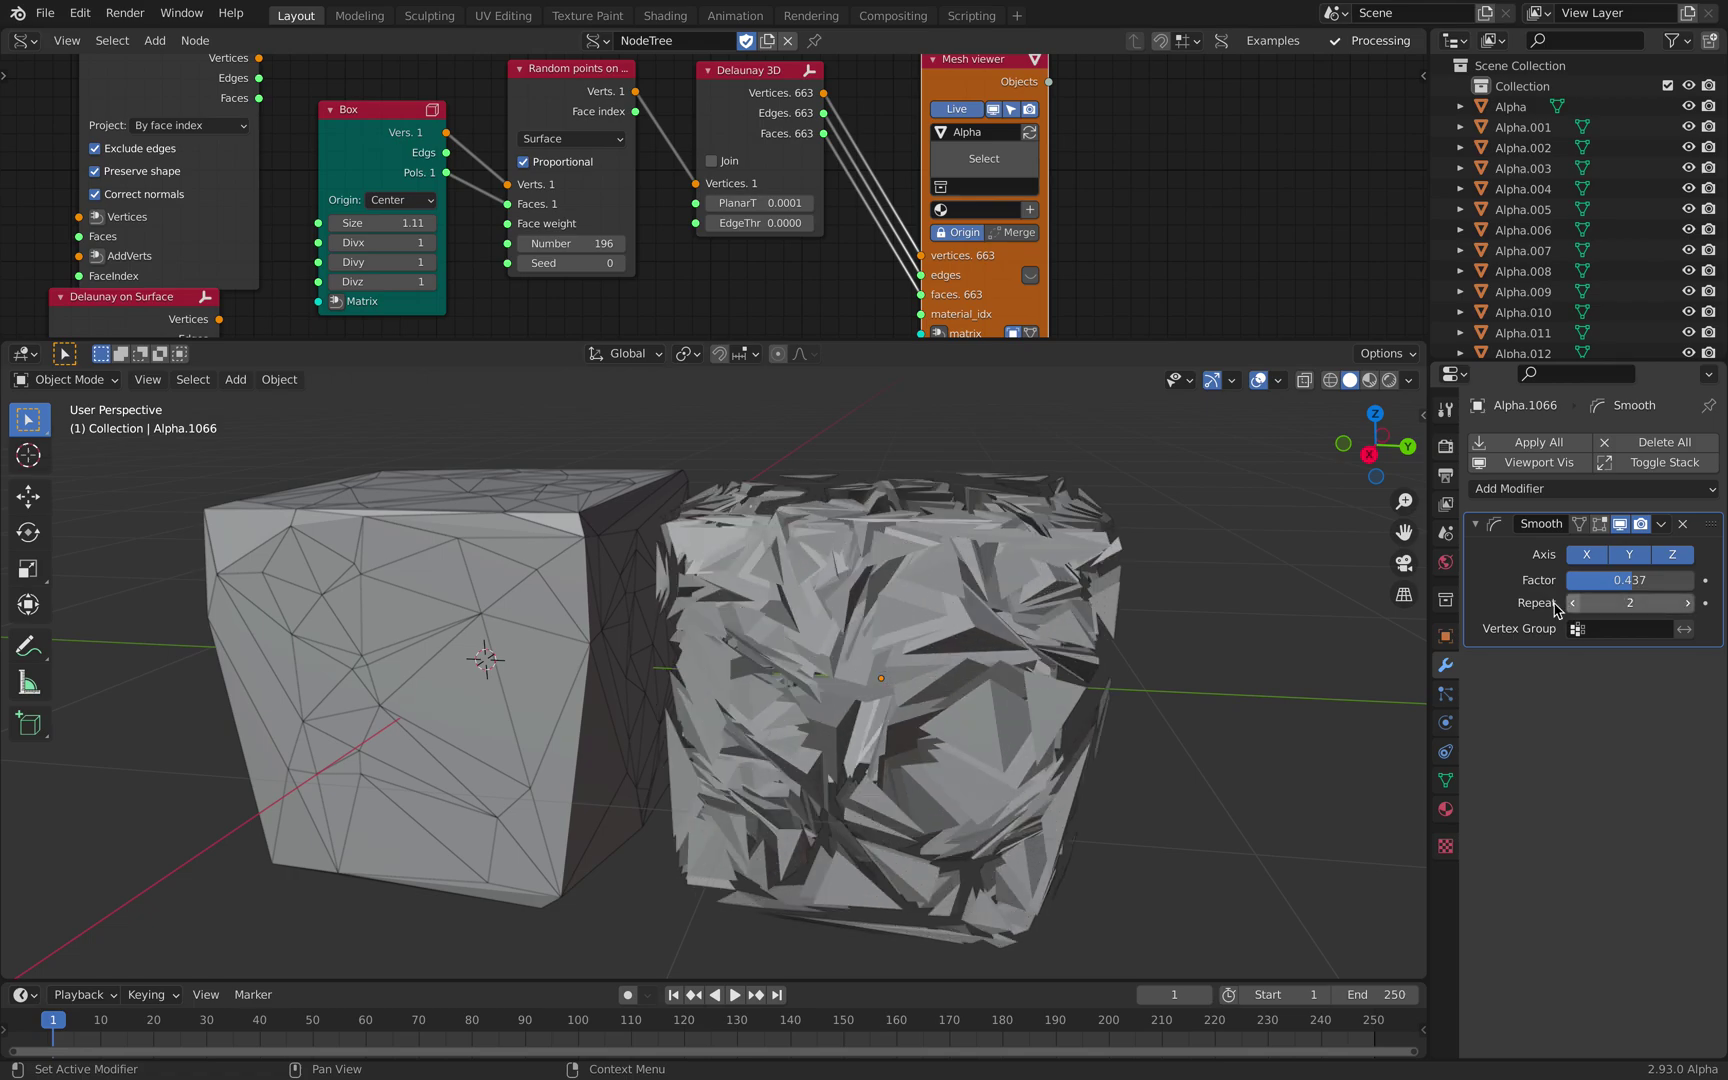
- Add a Solidify modifier with a thickness of 0.156 m and a Subdivision modifier to the joined copy
middle_drag(1000, 600, 990, 590)
click(975, 552)
click(1537, 490)
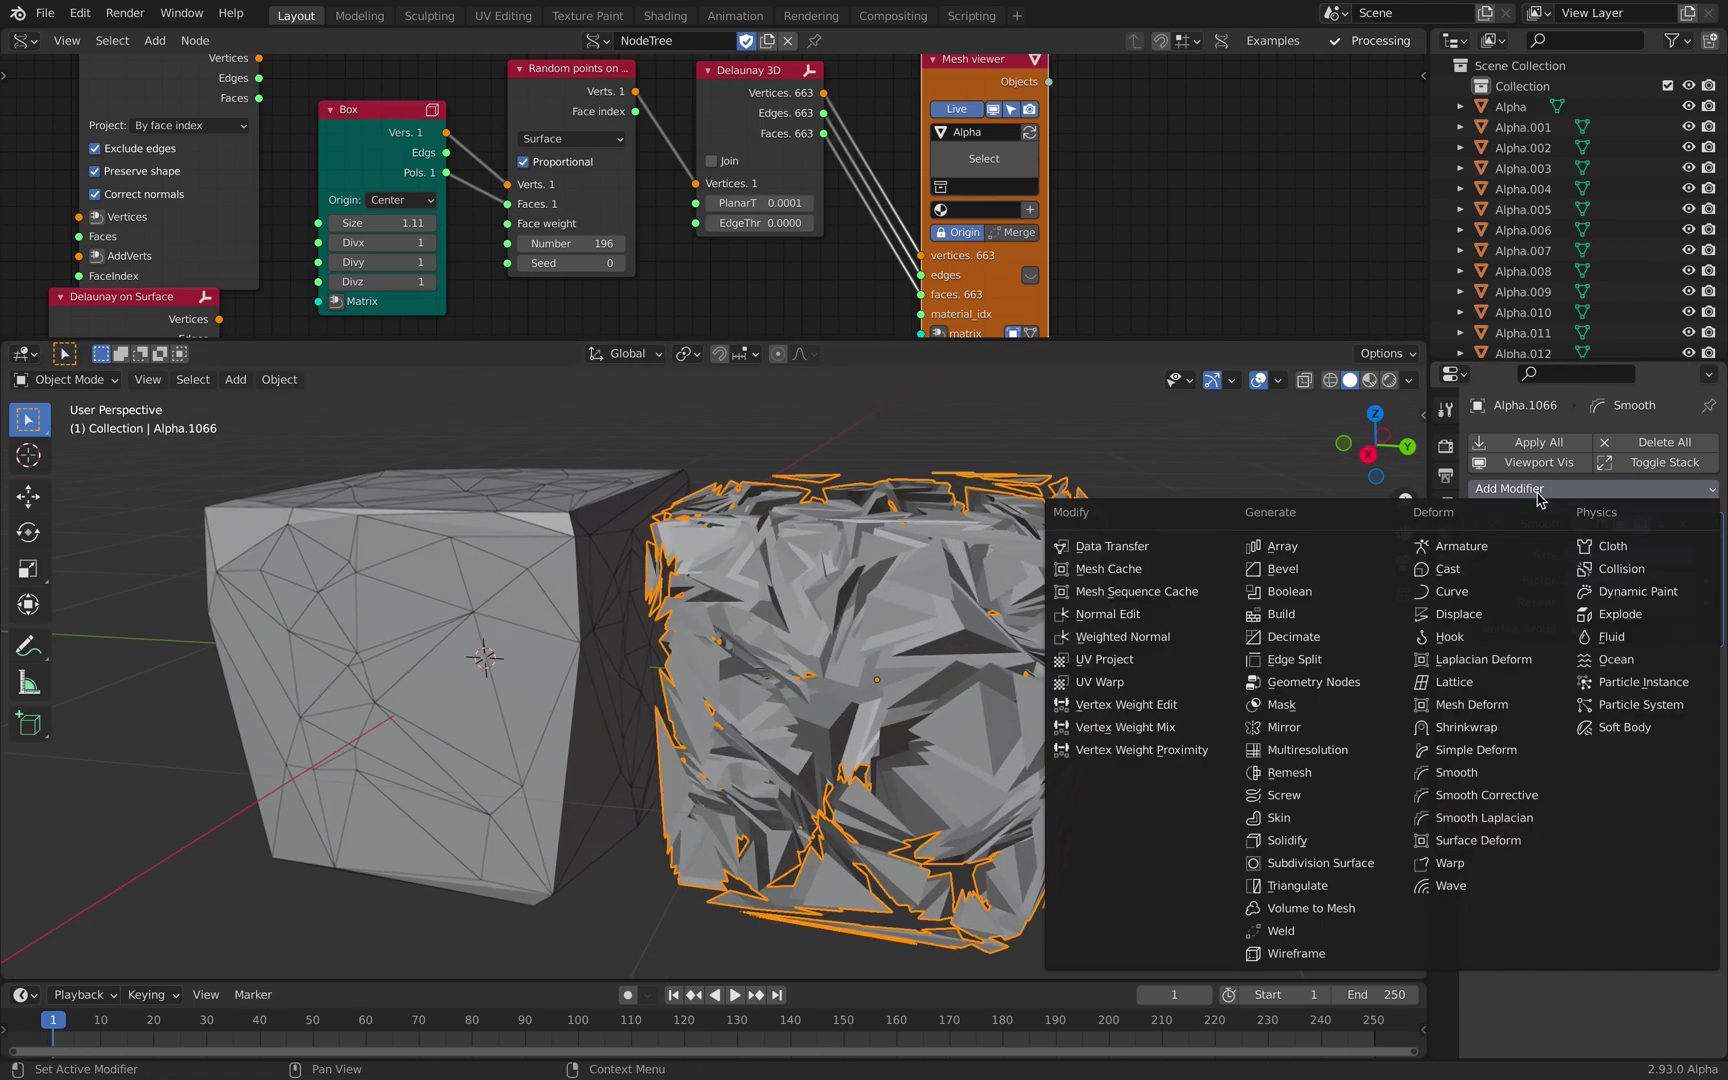
click(1363, 845)
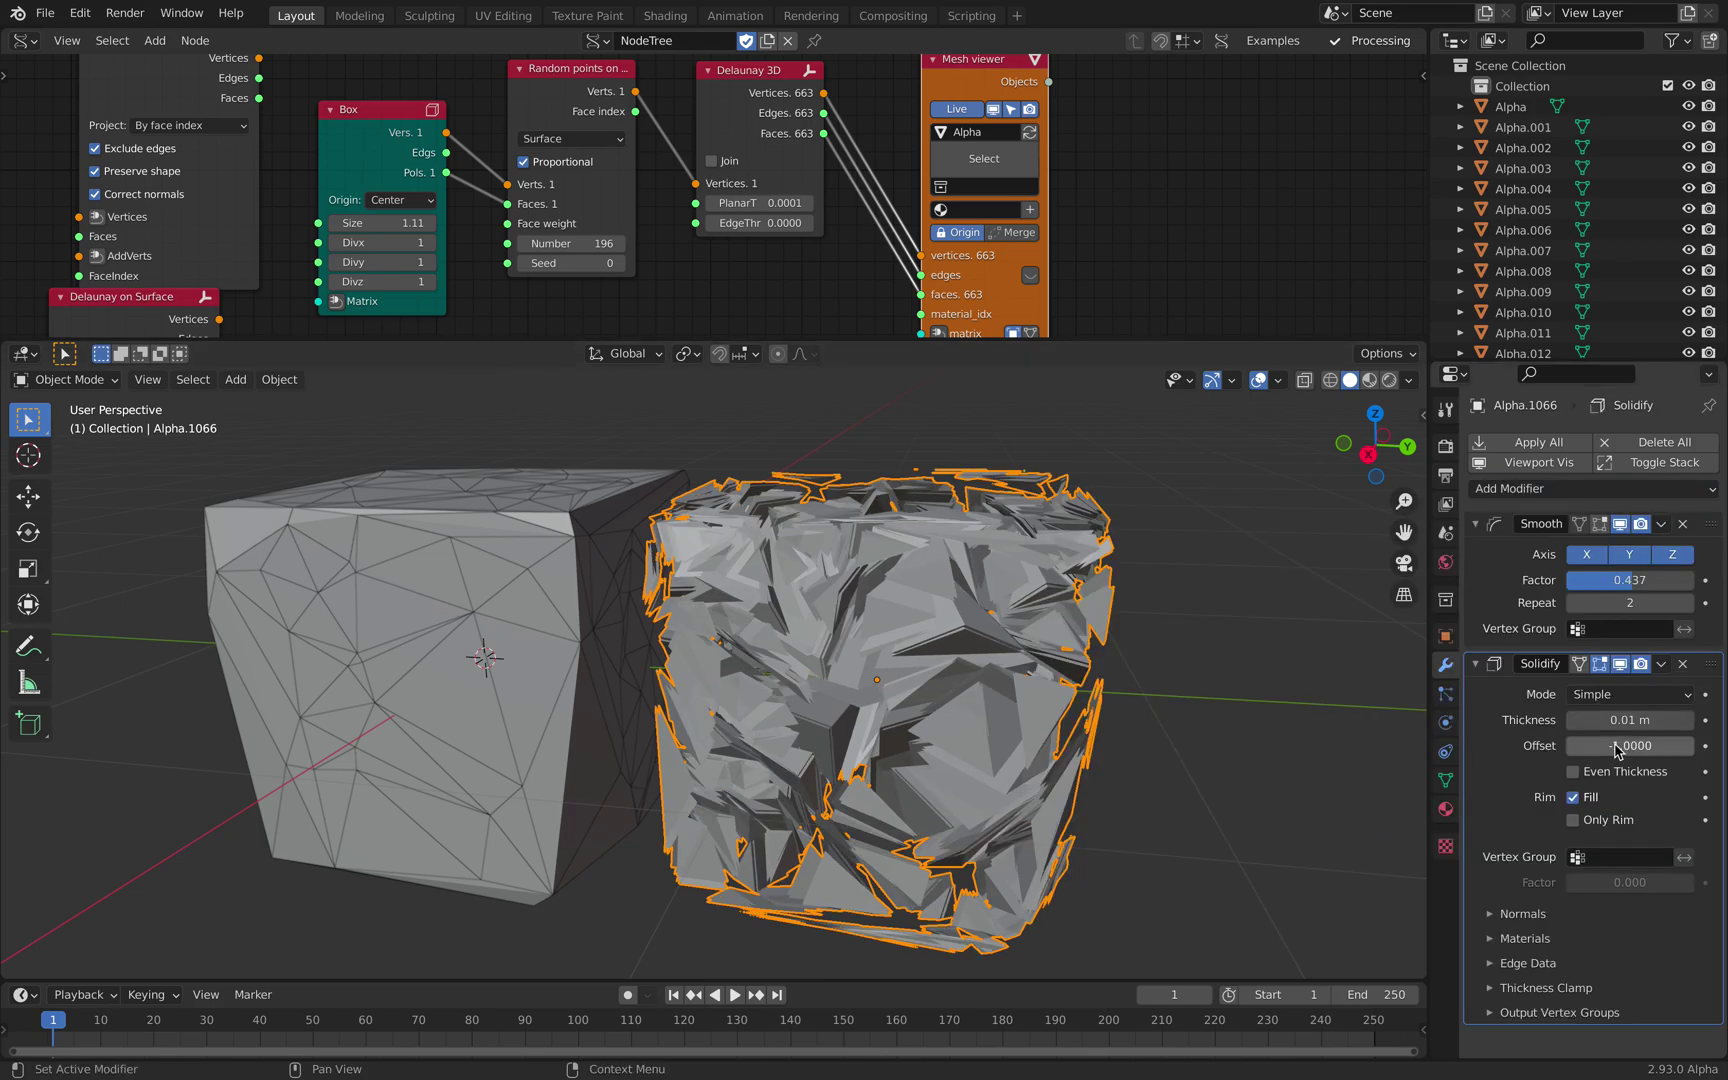
drag(1630, 720, 1715, 720)
middle_drag(1100, 580, 1158, 575)
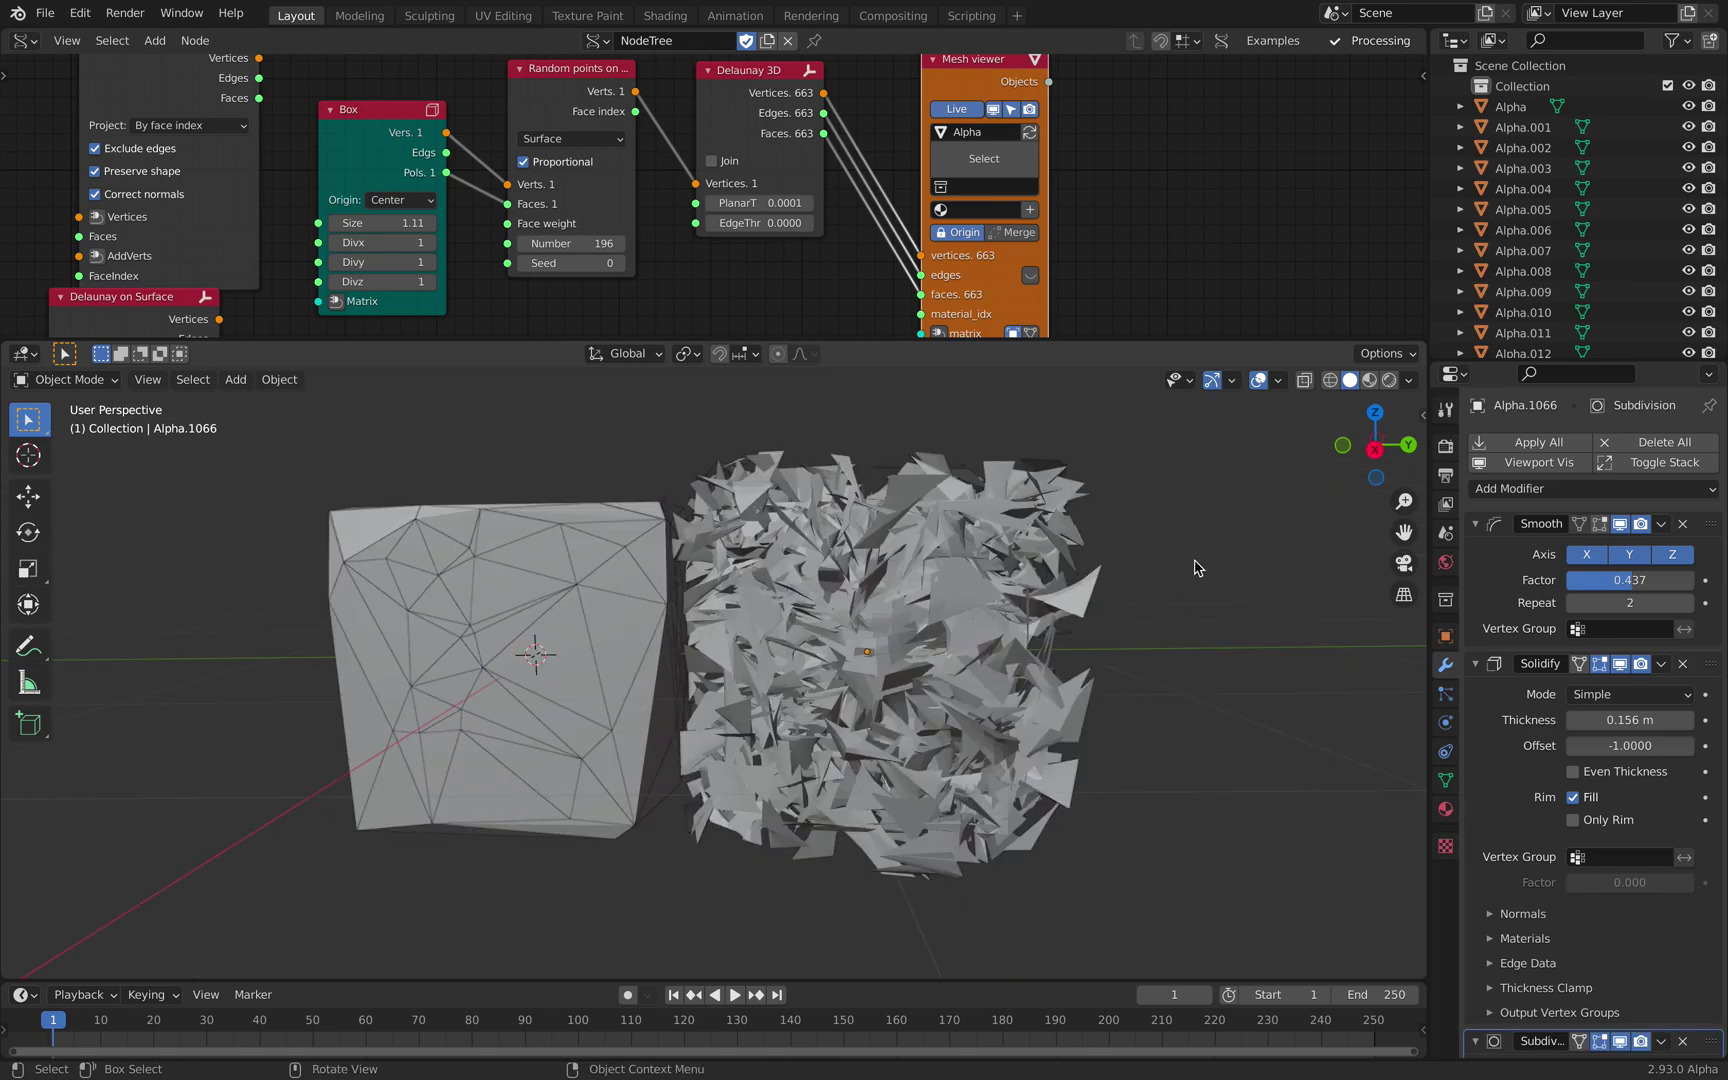
- Delete the modified copy and select one cell of the original box
mouse_move(1062, 604)
middle_down()
mouse_move(995, 602)
mouse_move(1030, 600)
middle_up()
click(1040, 604)
scroll(1040, 604, up, 3)
scroll(1005, 602, down, 2)
key(x)
click(896, 572)
shift+middle_drag(706, 596, 773, 575)
click(788, 577)
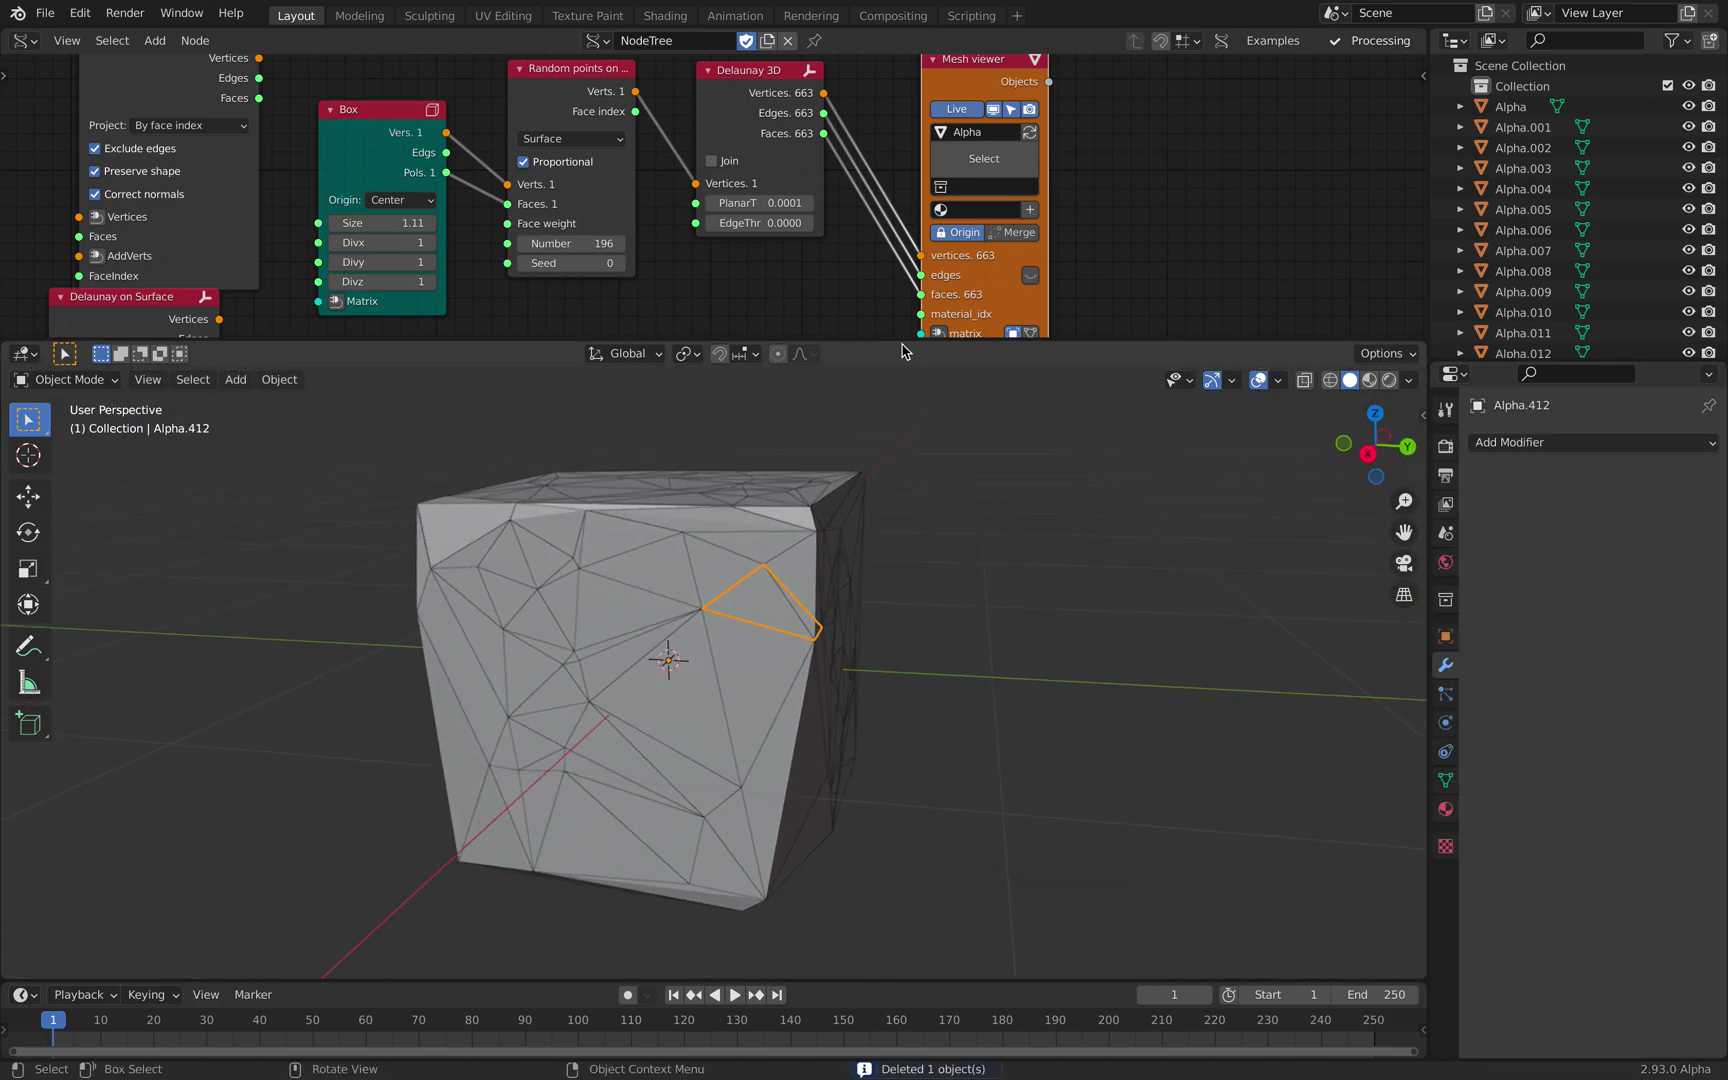
- Set the number of random points on the box to 100
drag(900, 344, 900, 419)
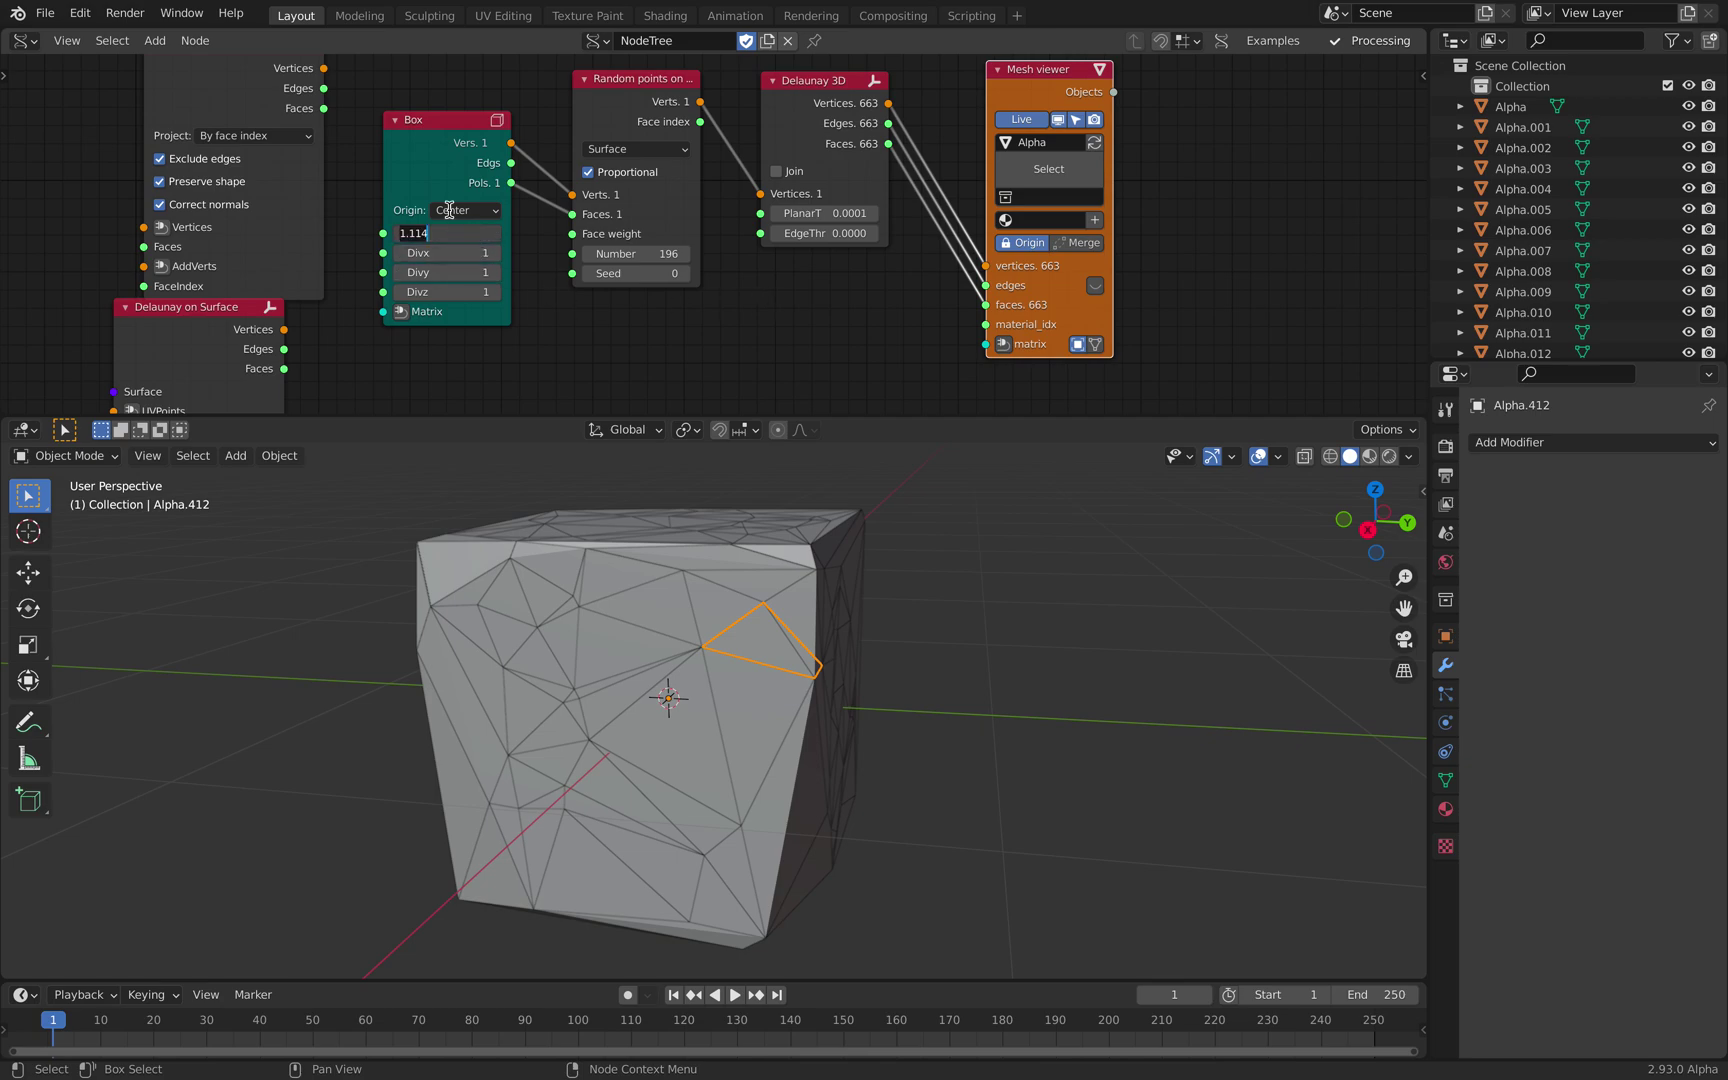
key(Return)
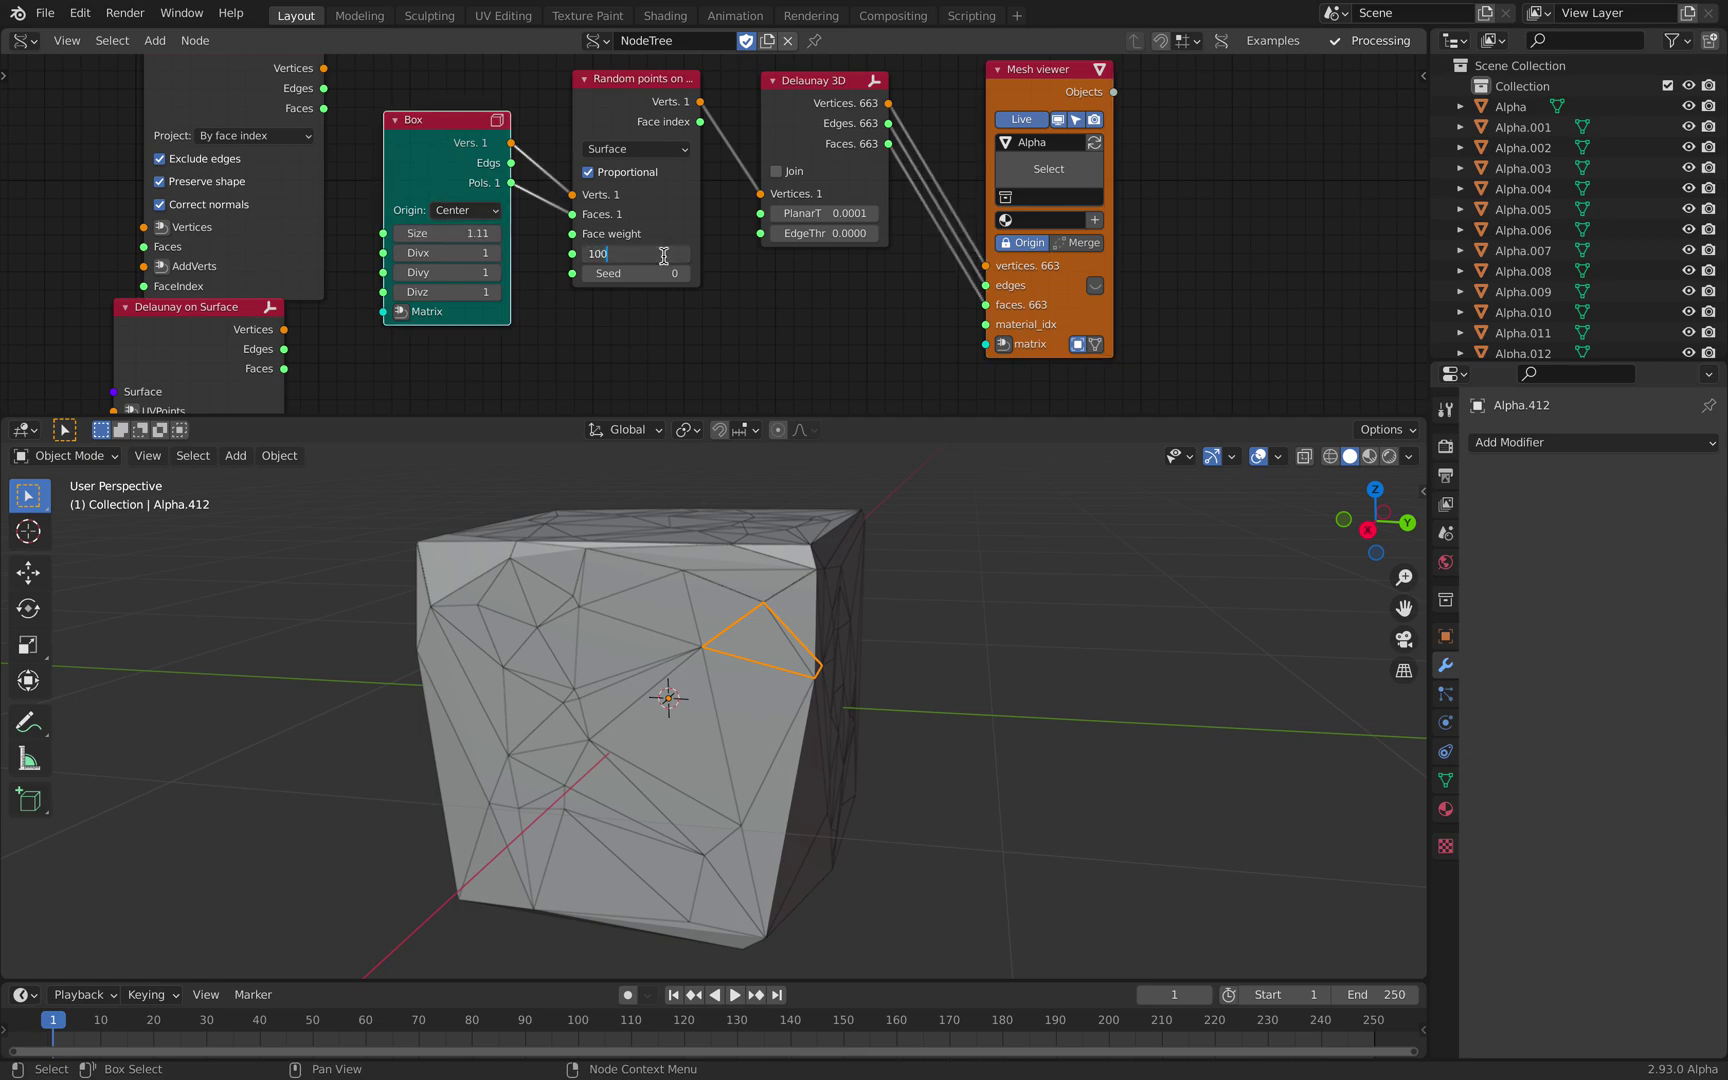
key(Return)
- Spread the Box, Random points, Delaunay 3D and Mesh viewer nodes apart to free space after the Box
drag(642, 110, 727, 136)
drag(869, 96, 969, 120)
drag(1099, 101, 1253, 118)
middle_drag(514, 270, 628, 218)
drag(572, 122, 531, 209)
- Add a Subdivide node between the Box and Random points nodes
key(shift+a)
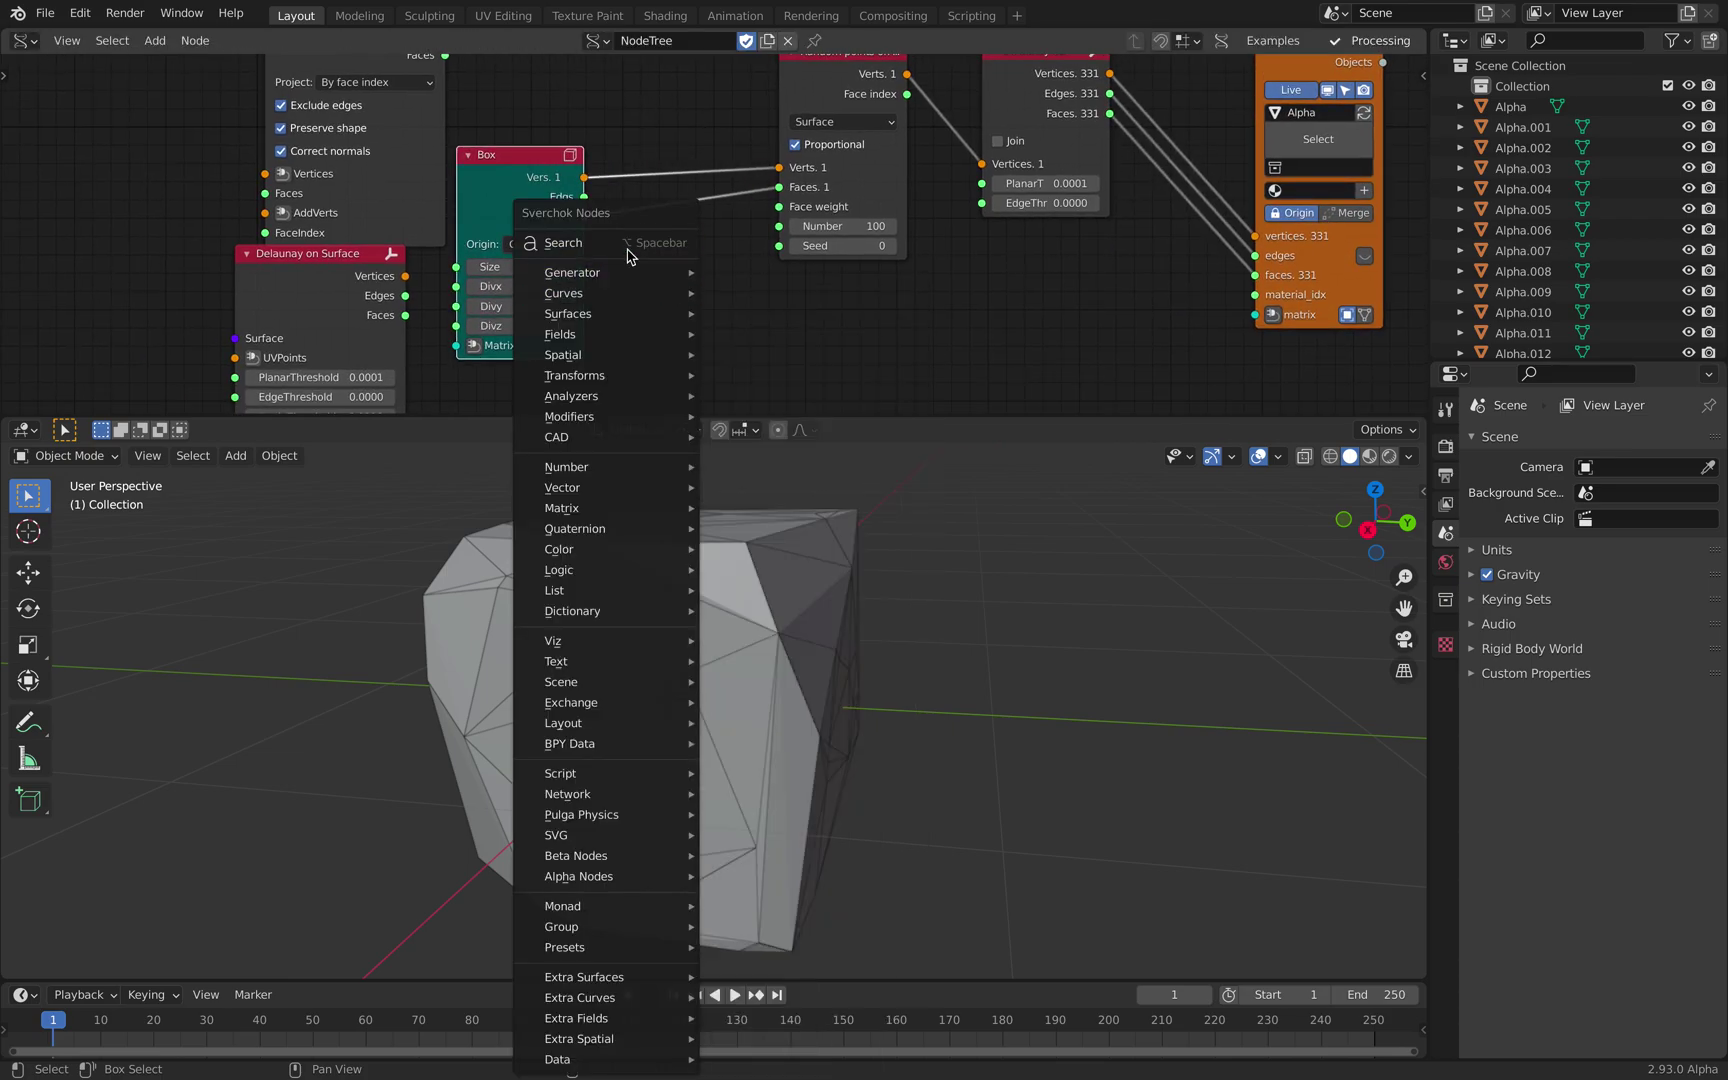
click(628, 246)
text(subdiv)
key(Return)
click(631, 252)
key(shift+j)
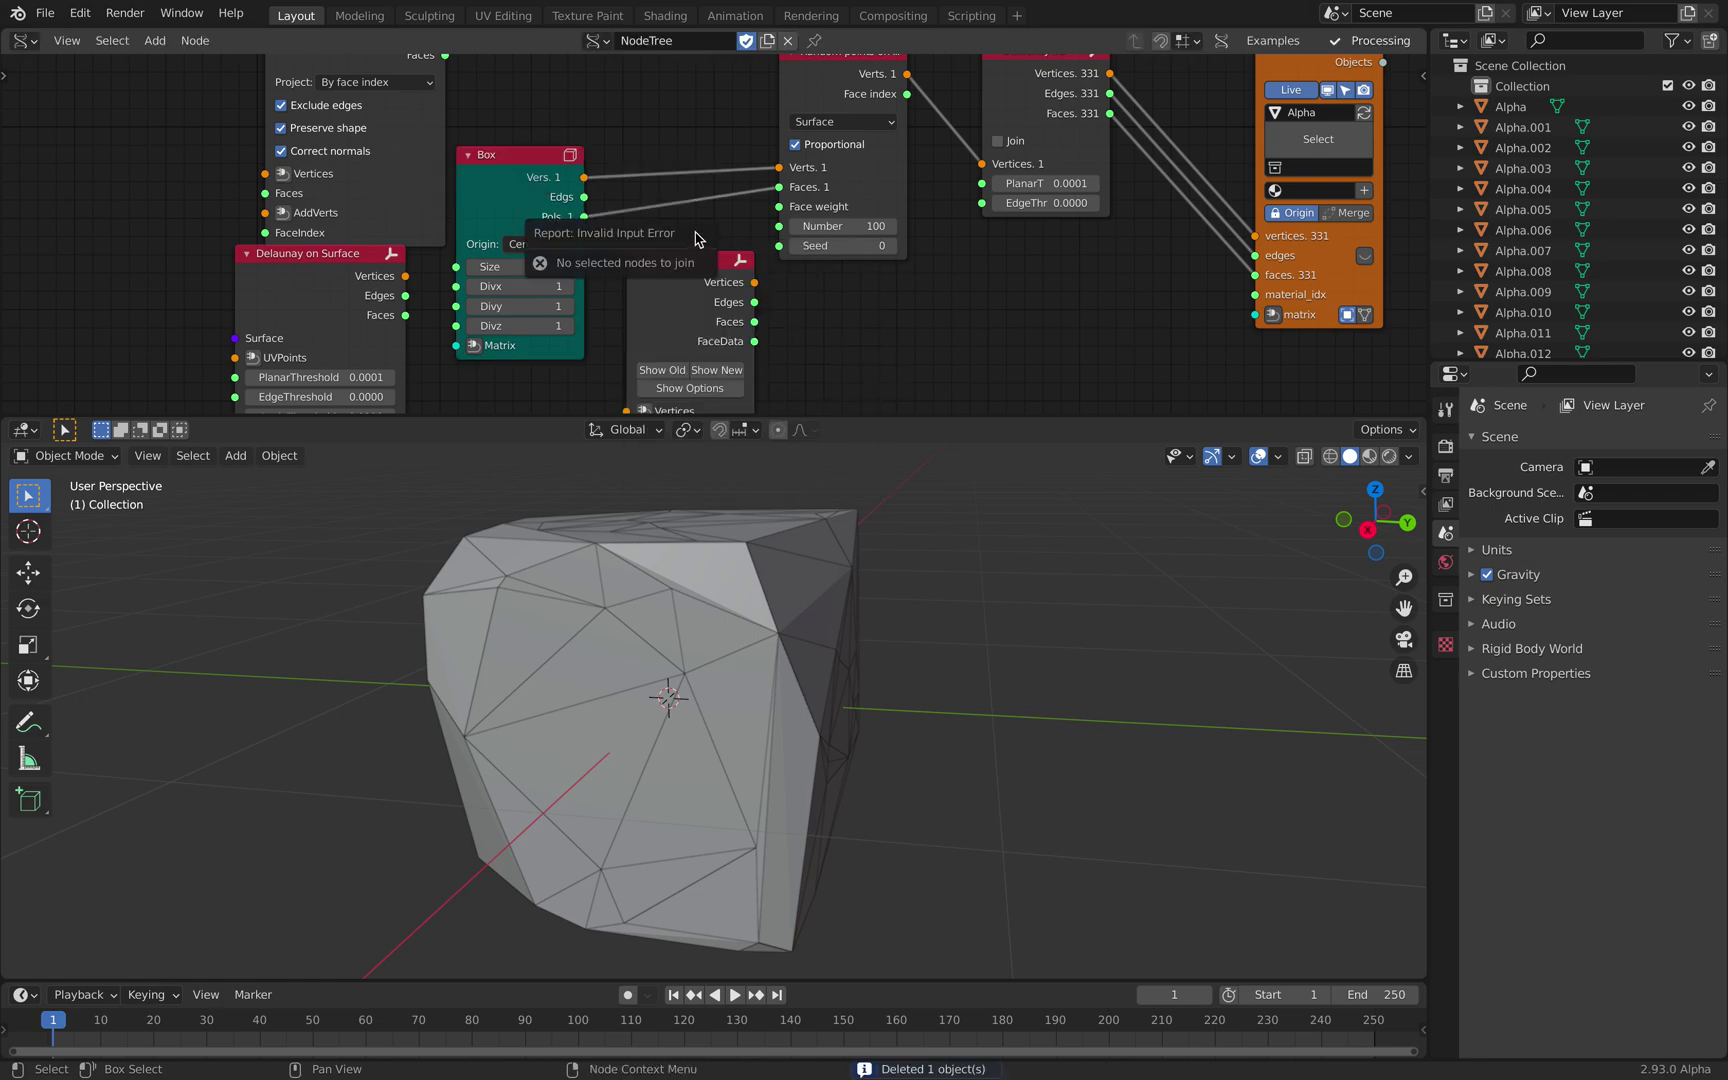
- Route the Box mesh through the Subdivide node into the vertices and faces inputs of the Random points node
middle_drag(590, 175, 624, 138)
click(549, 127)
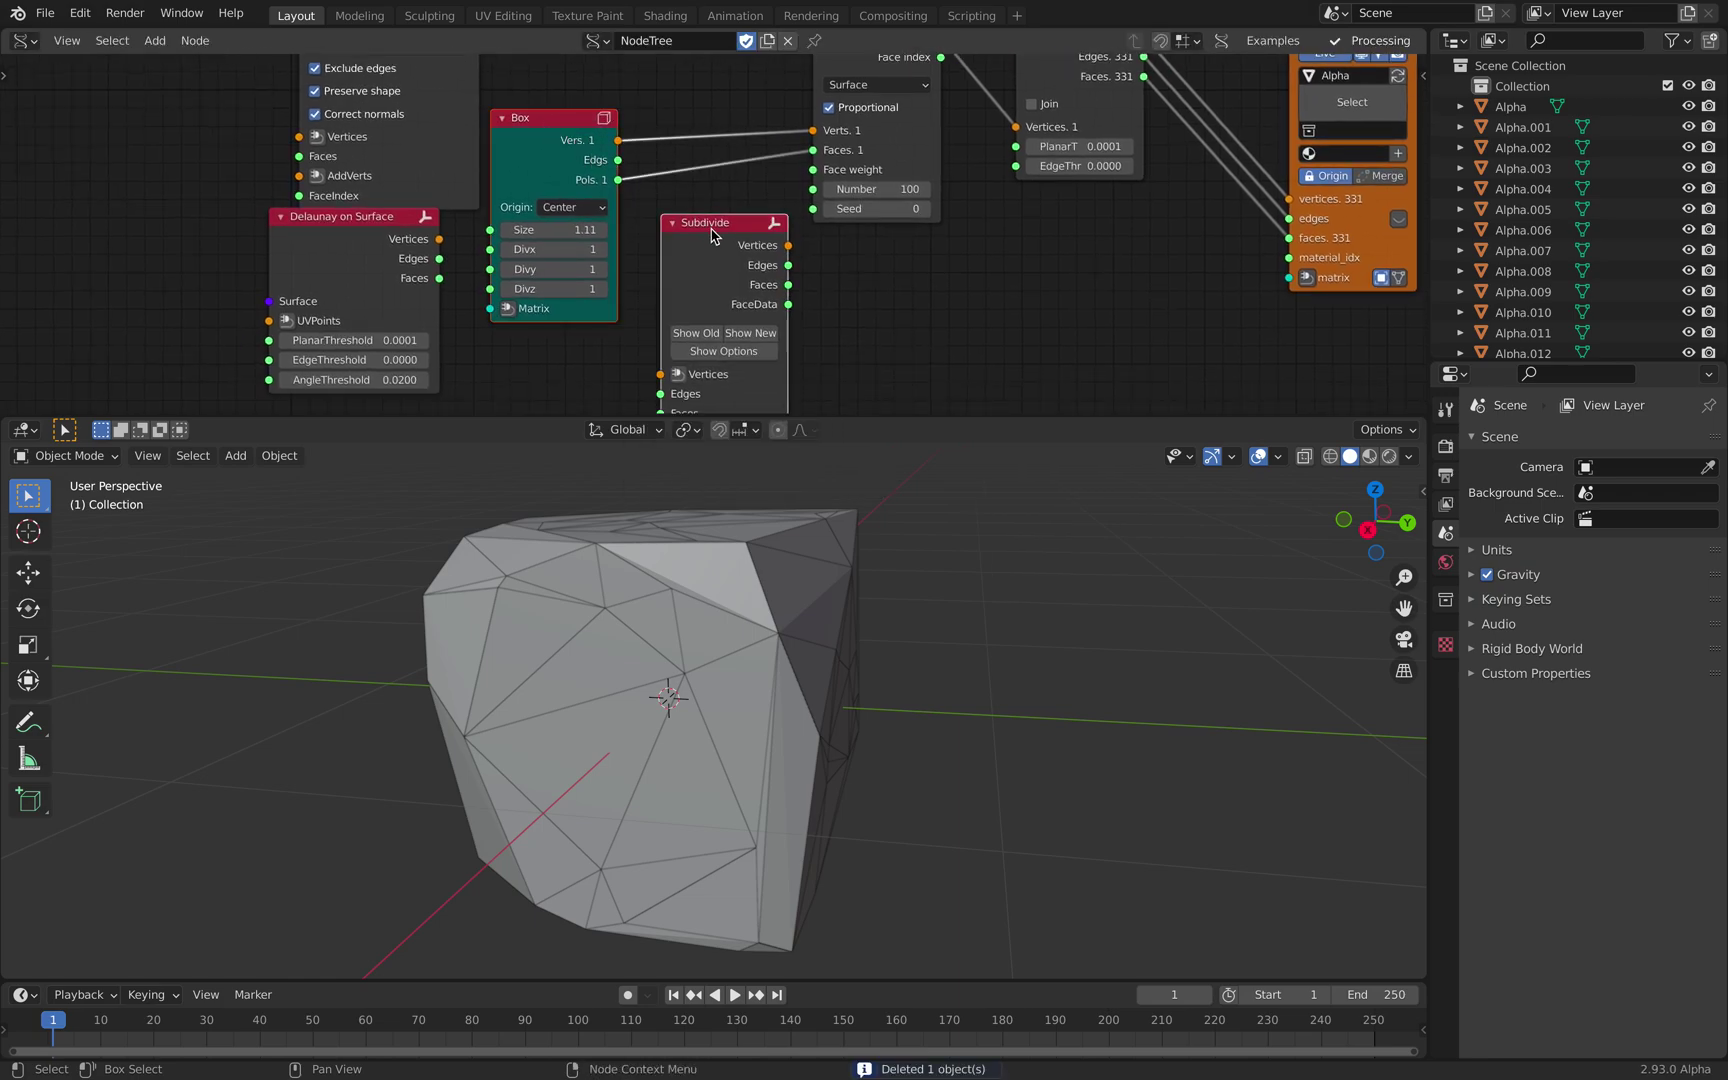
click(727, 188)
click(729, 225)
drag(736, 228, 694, 226)
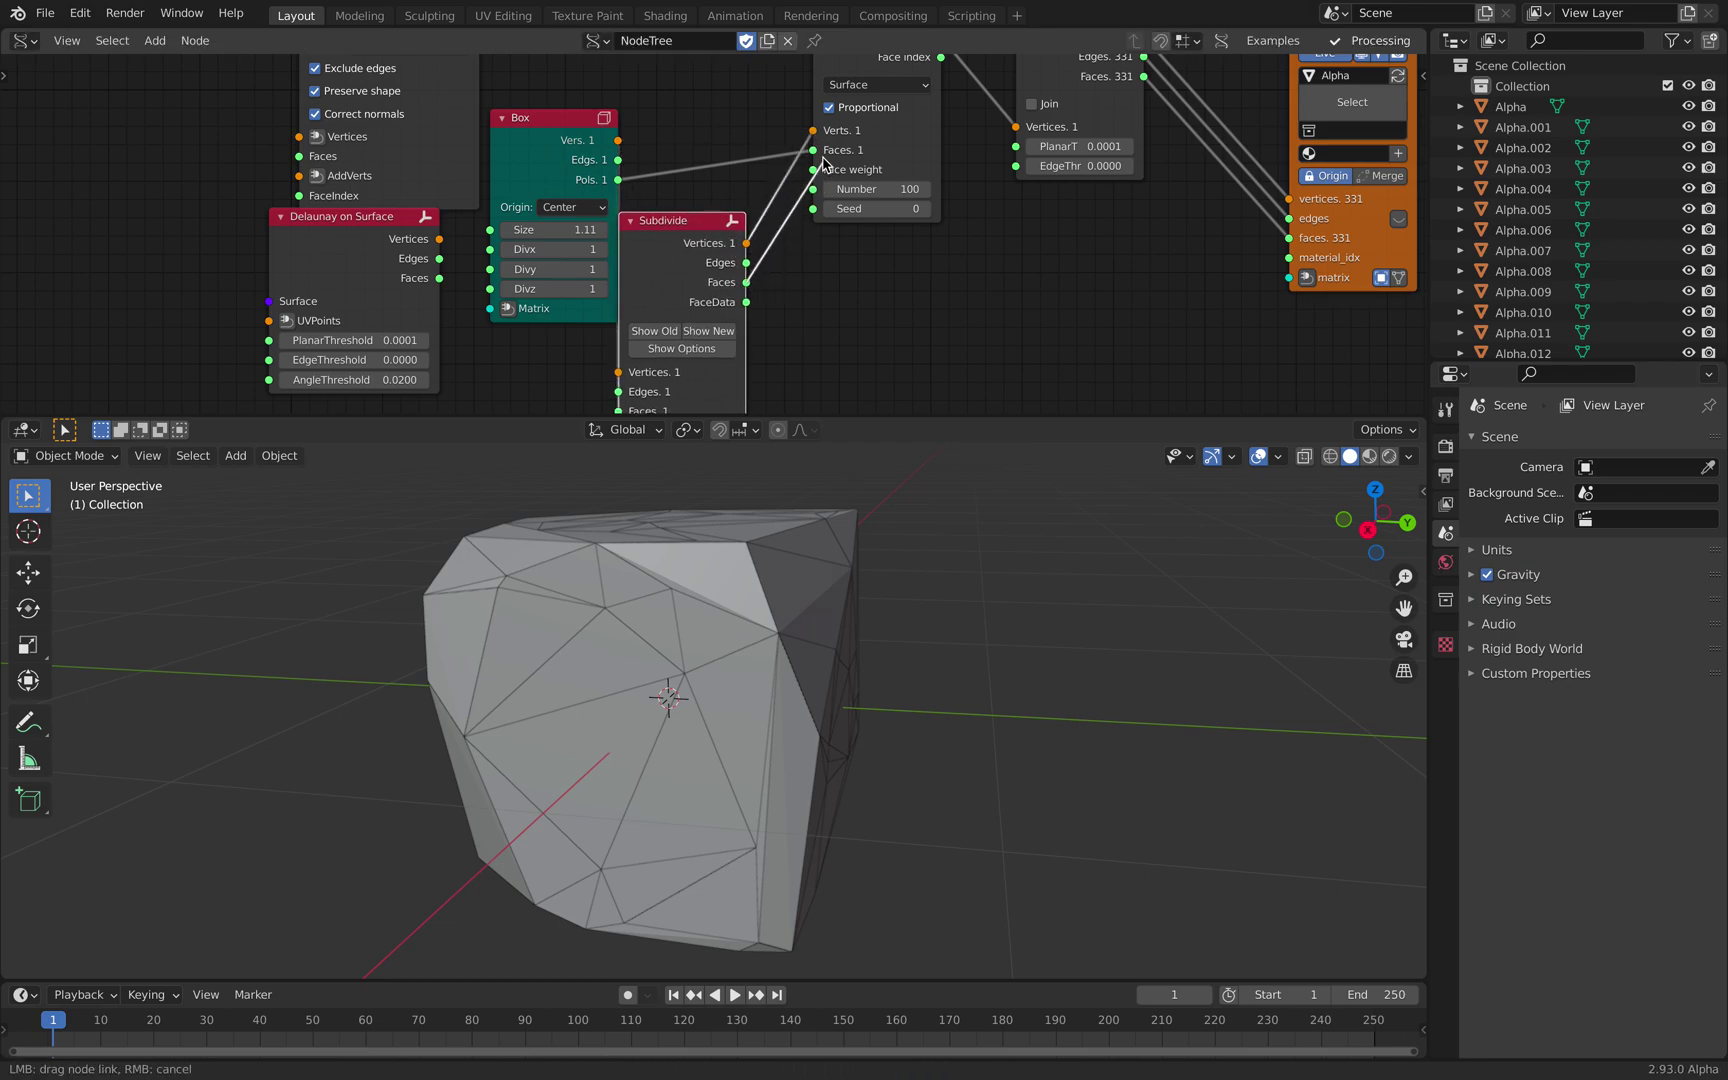
drag(694, 238, 699, 160)
- Set the Subdivide node's Smooth value to 1.00 and select a cell of the rounded result
middle_drag(705, 274, 701, 219)
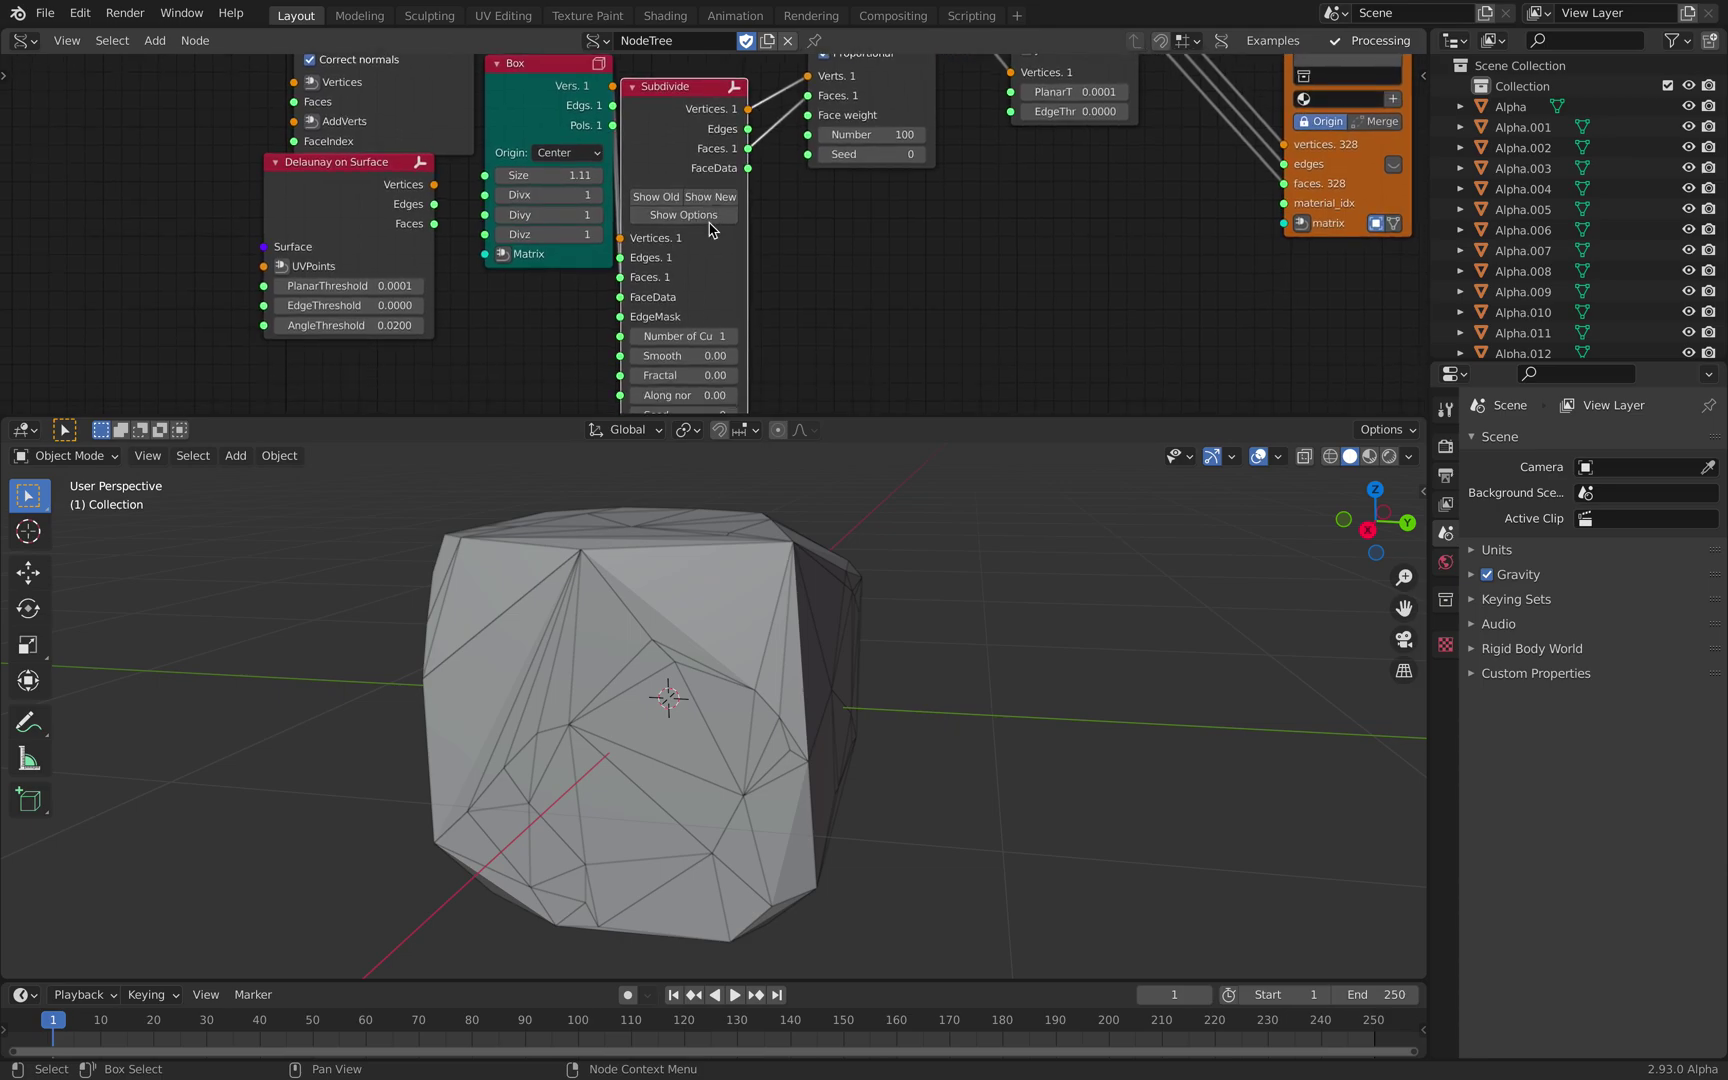
drag(684, 355, 800, 355)
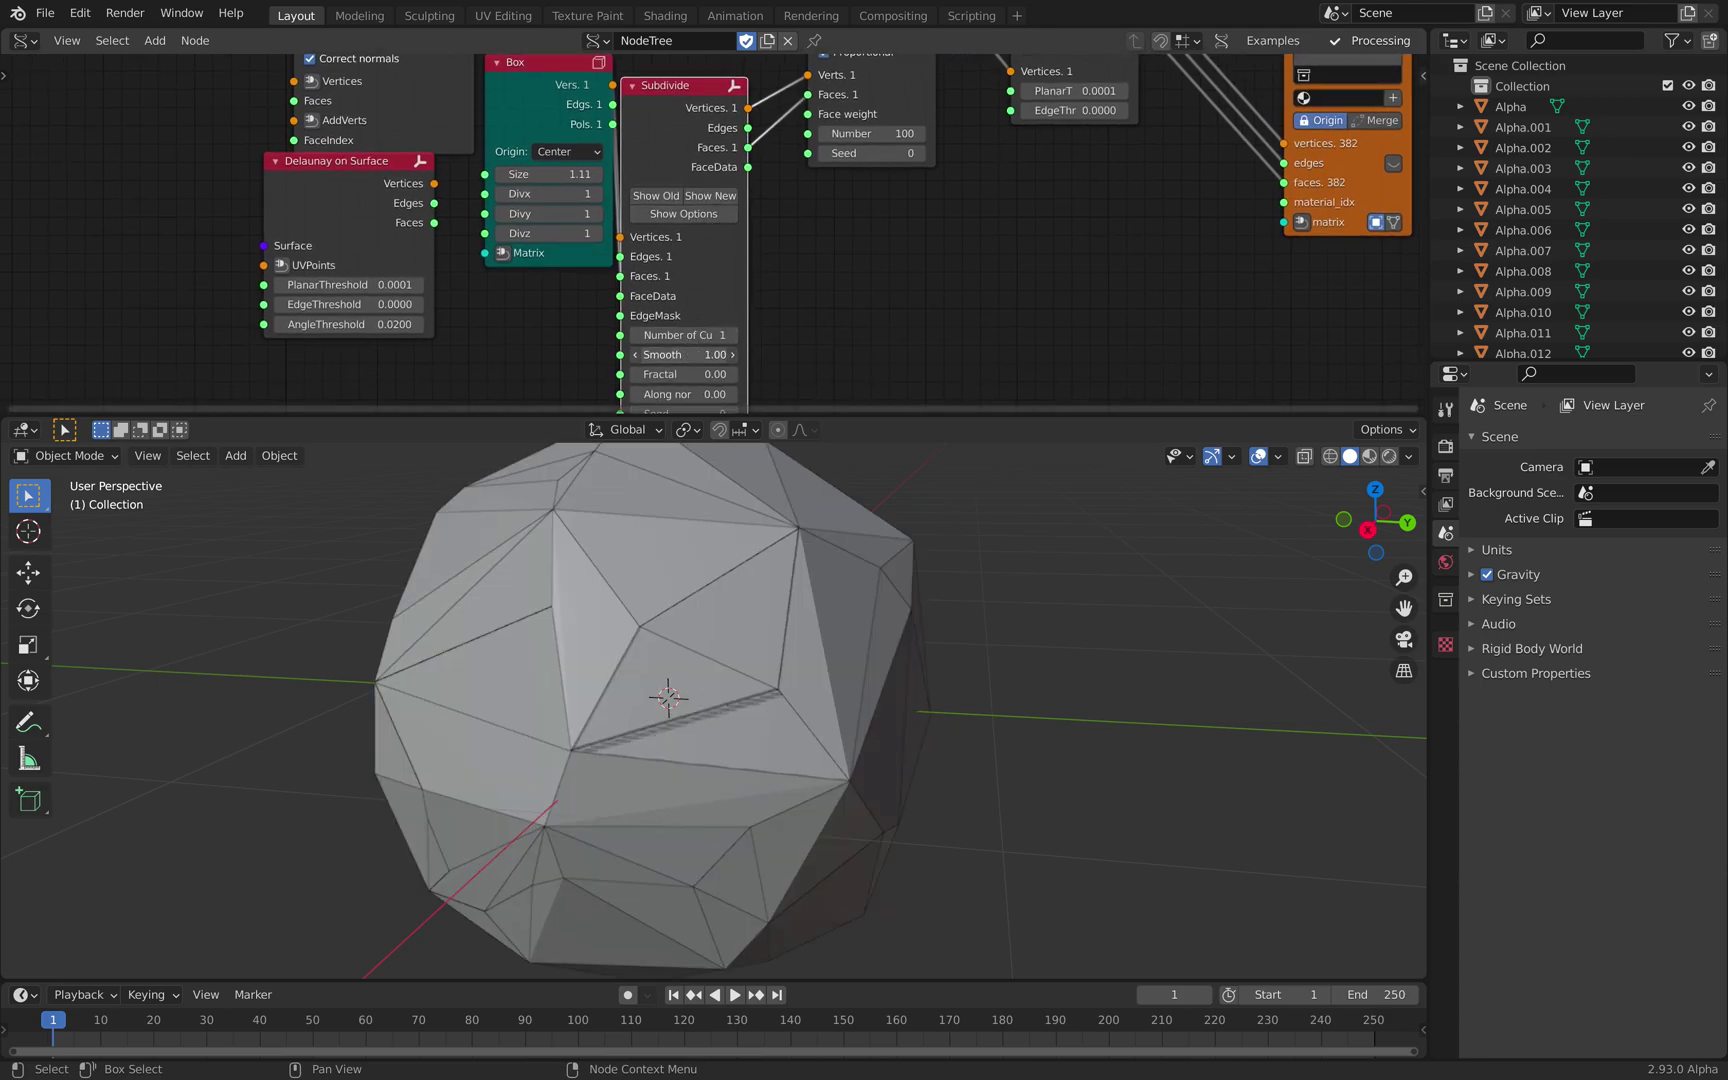
middle_drag(761, 694, 830, 638)
click(681, 625)
scroll(681, 625, down, 1)
- Reposition the Random points and Delaunay 3D nodes and enable Join on Delaunay 3D
middle_drag(1010, 200, 830, 305)
drag(682, 96, 713, 105)
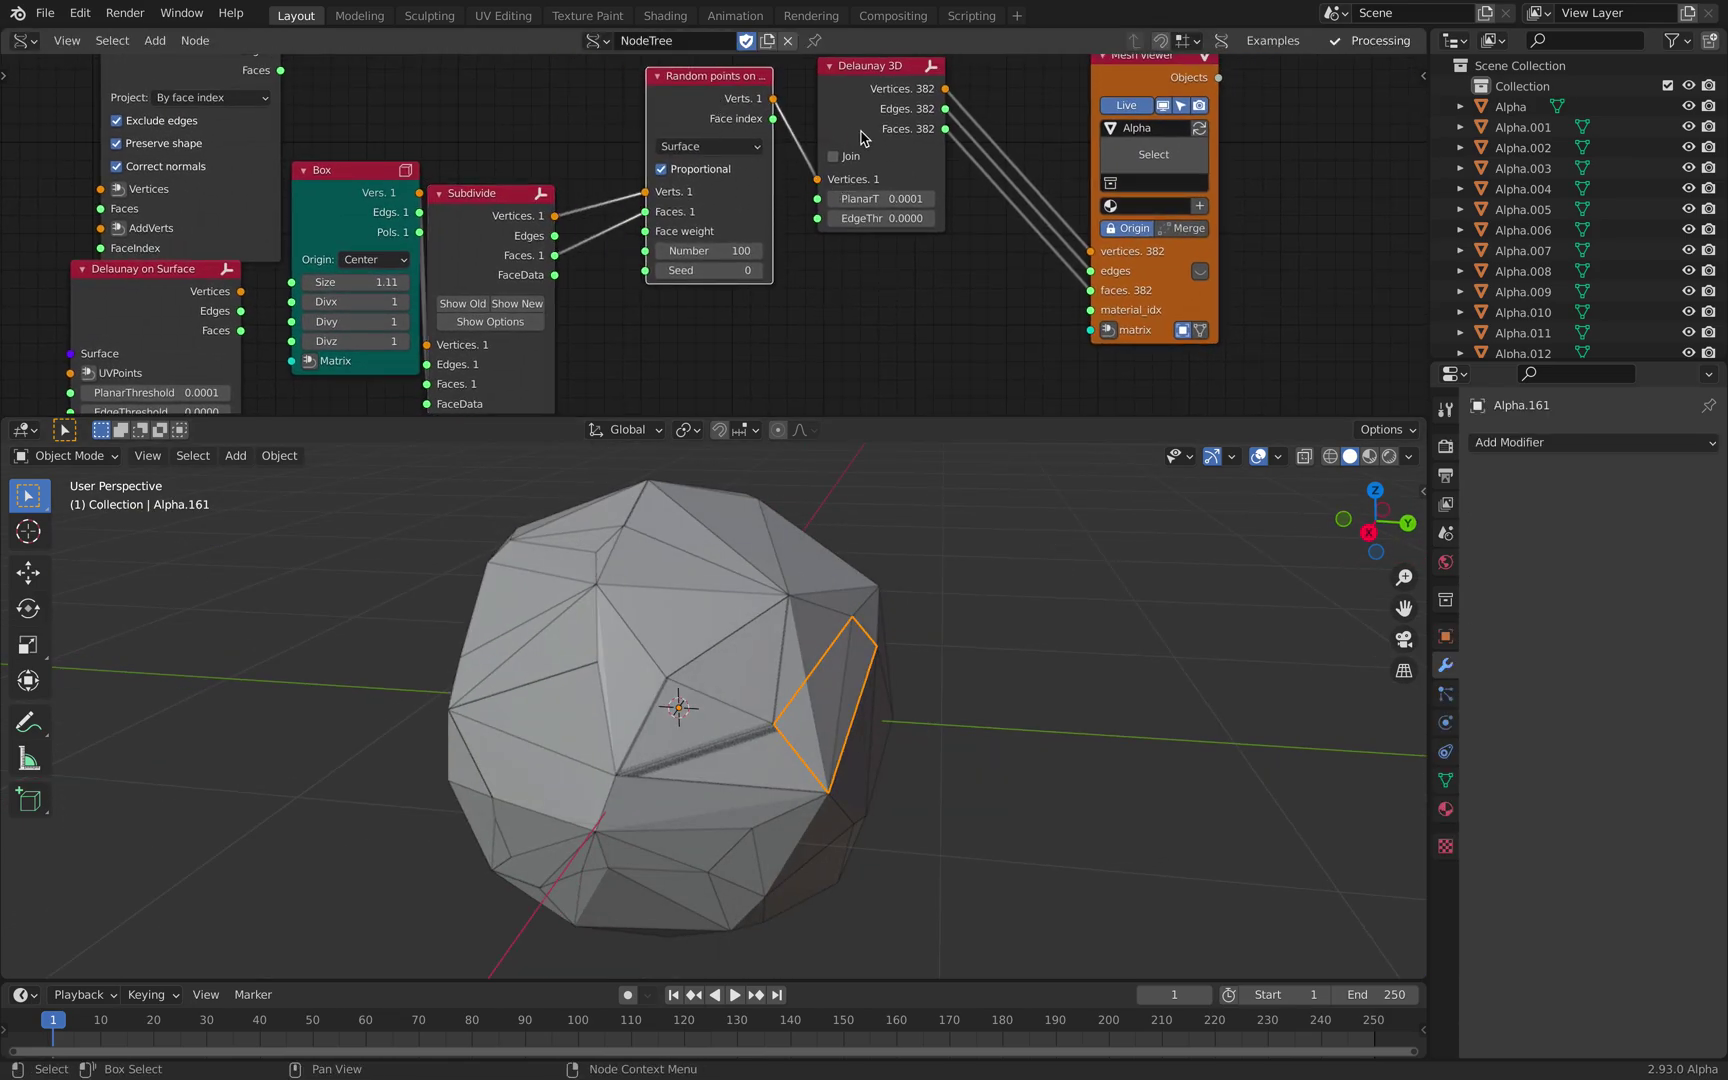
drag(862, 166, 887, 196)
click(858, 186)
- Duplicate the joined mesh and place the copy beside the original along the Y axis
middle_drag(914, 660, 803, 679)
click(803, 679)
key(shift+d)
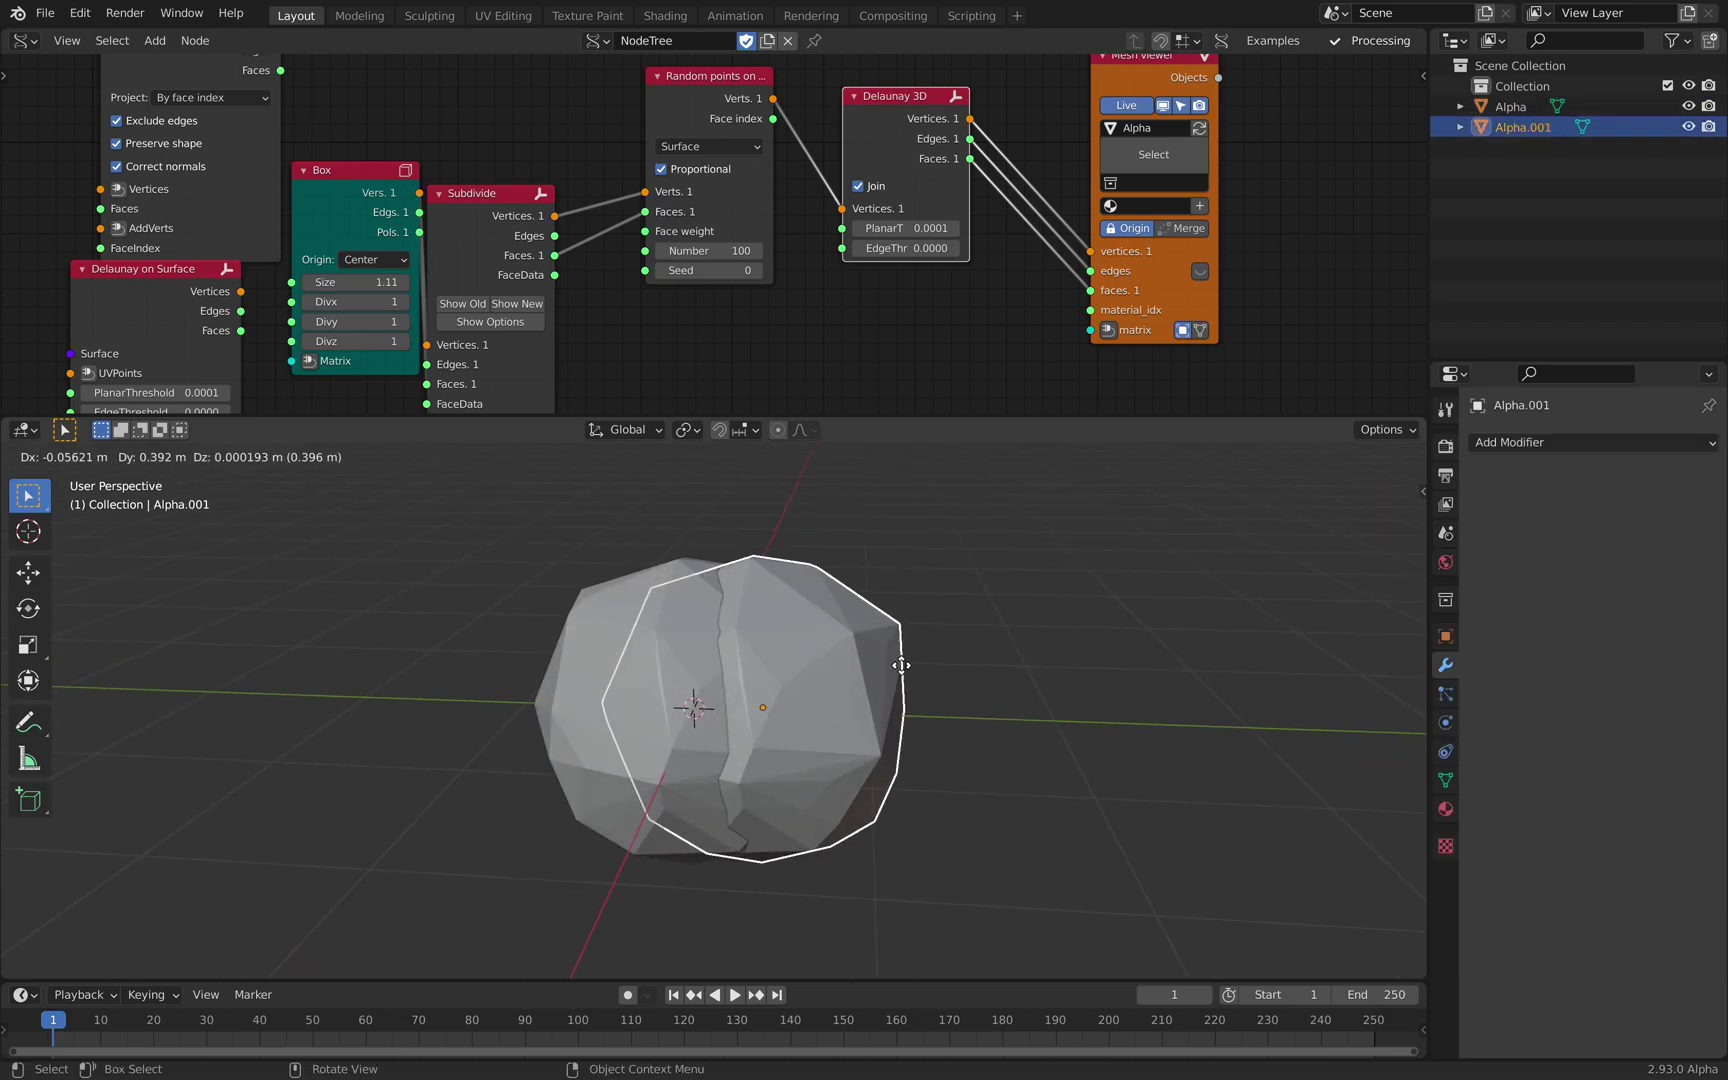
click(1091, 675)
shift+middle_drag(1091, 675, 899, 625)
- Add a Wireframe modifier to the copy of the joined mesh
click(1500, 443)
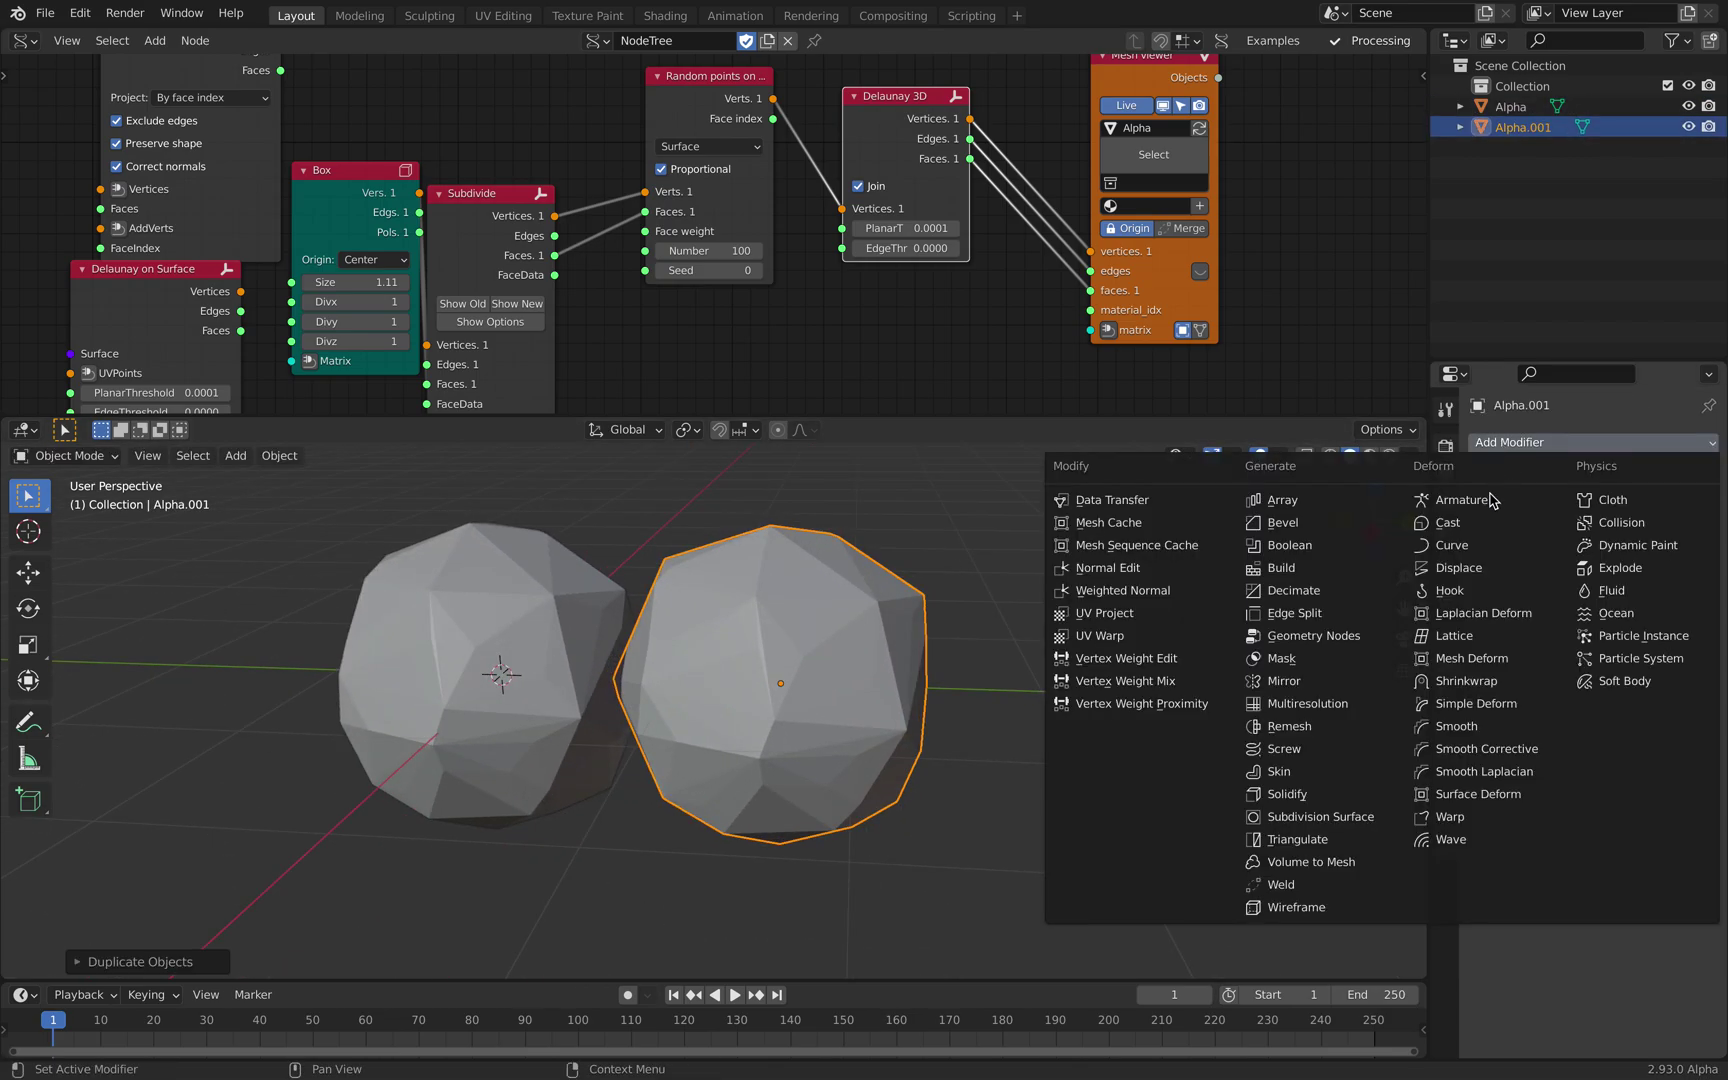
click(1320, 905)
click(1022, 625)
middle_drag(1022, 625, 935, 602)
click(840, 580)
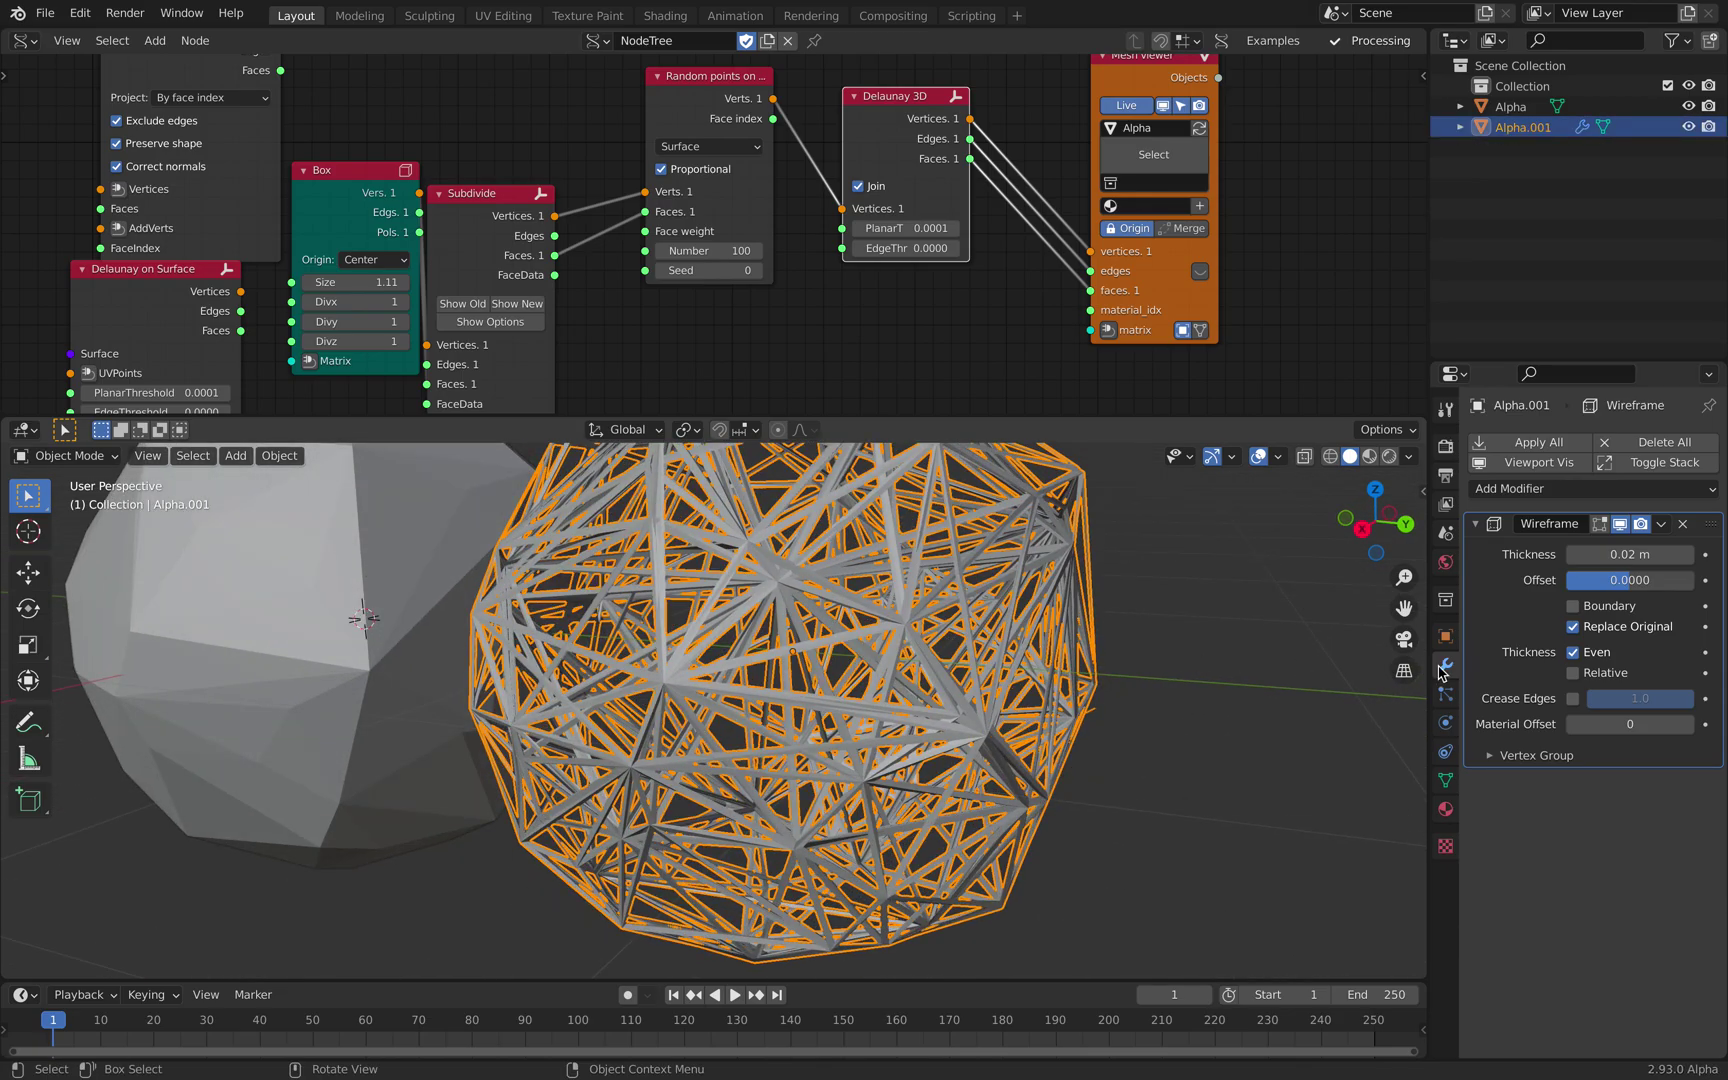
- Try the Wireframe modifier with Replace Original off, switch it back on and turn off Even thickness
click(1603, 630)
scroll(1090, 652, down, 3)
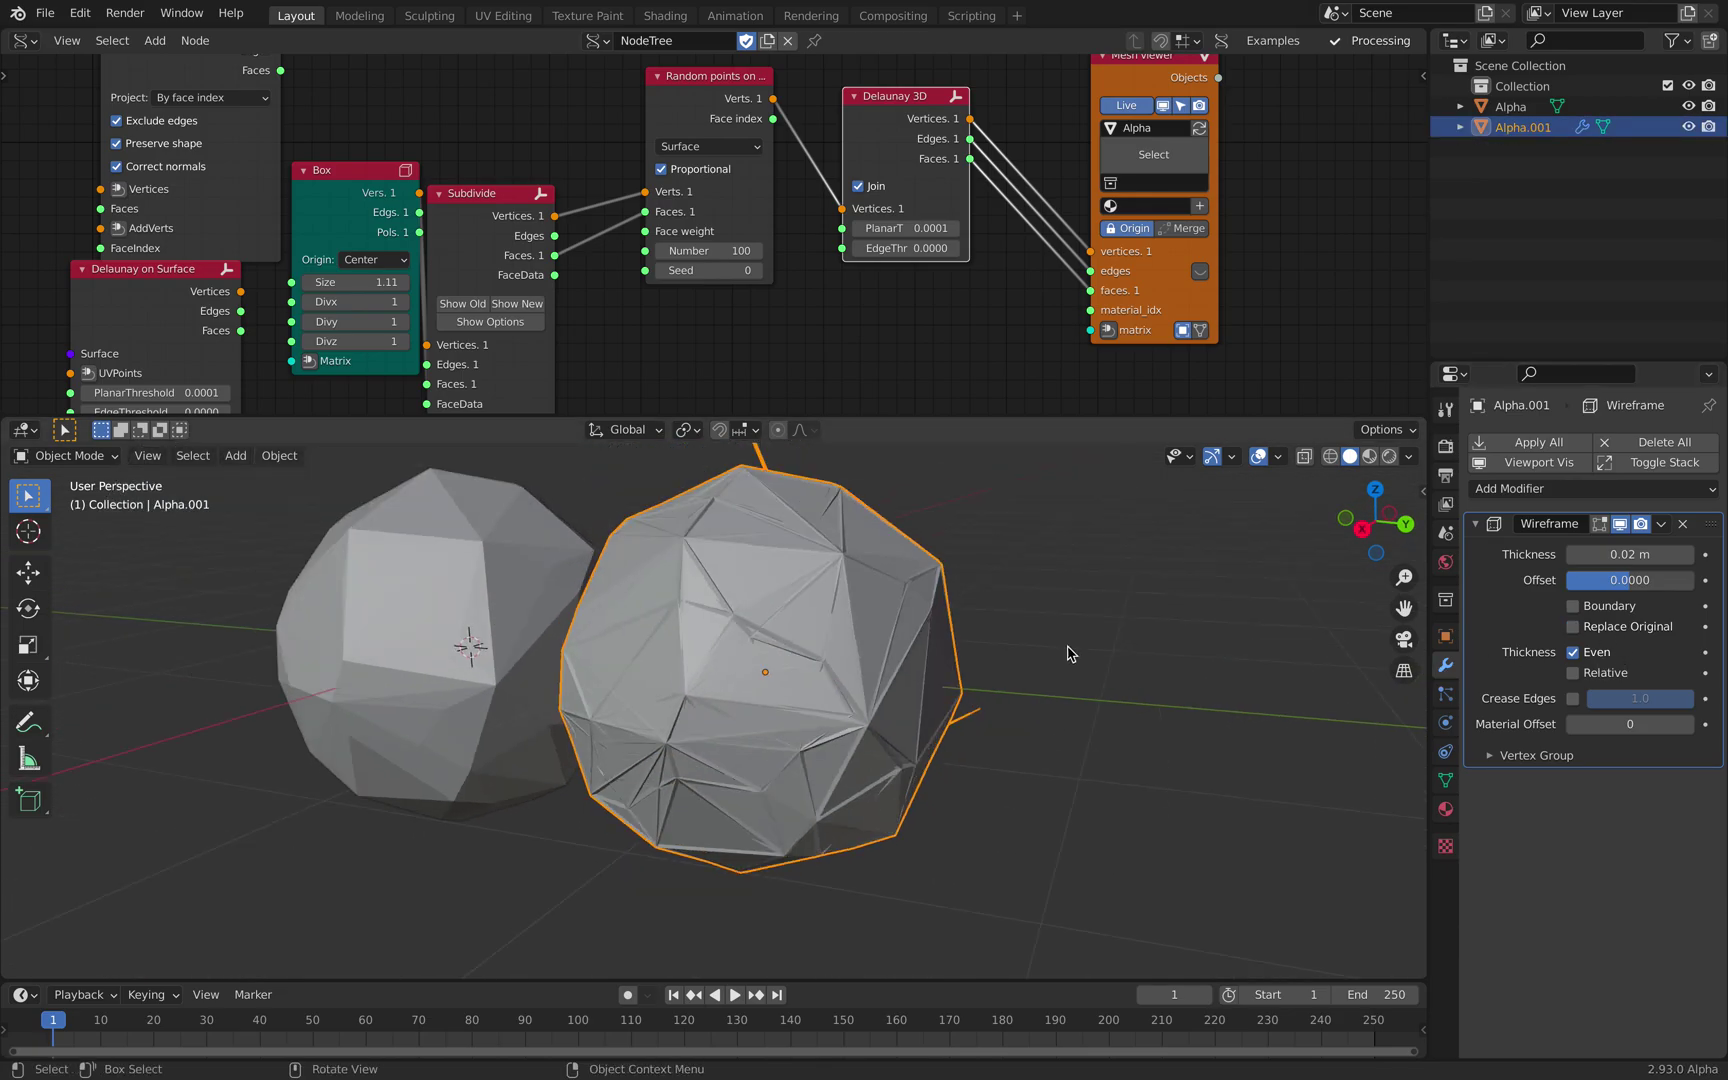
click(1596, 630)
click(1596, 630)
click(1596, 630)
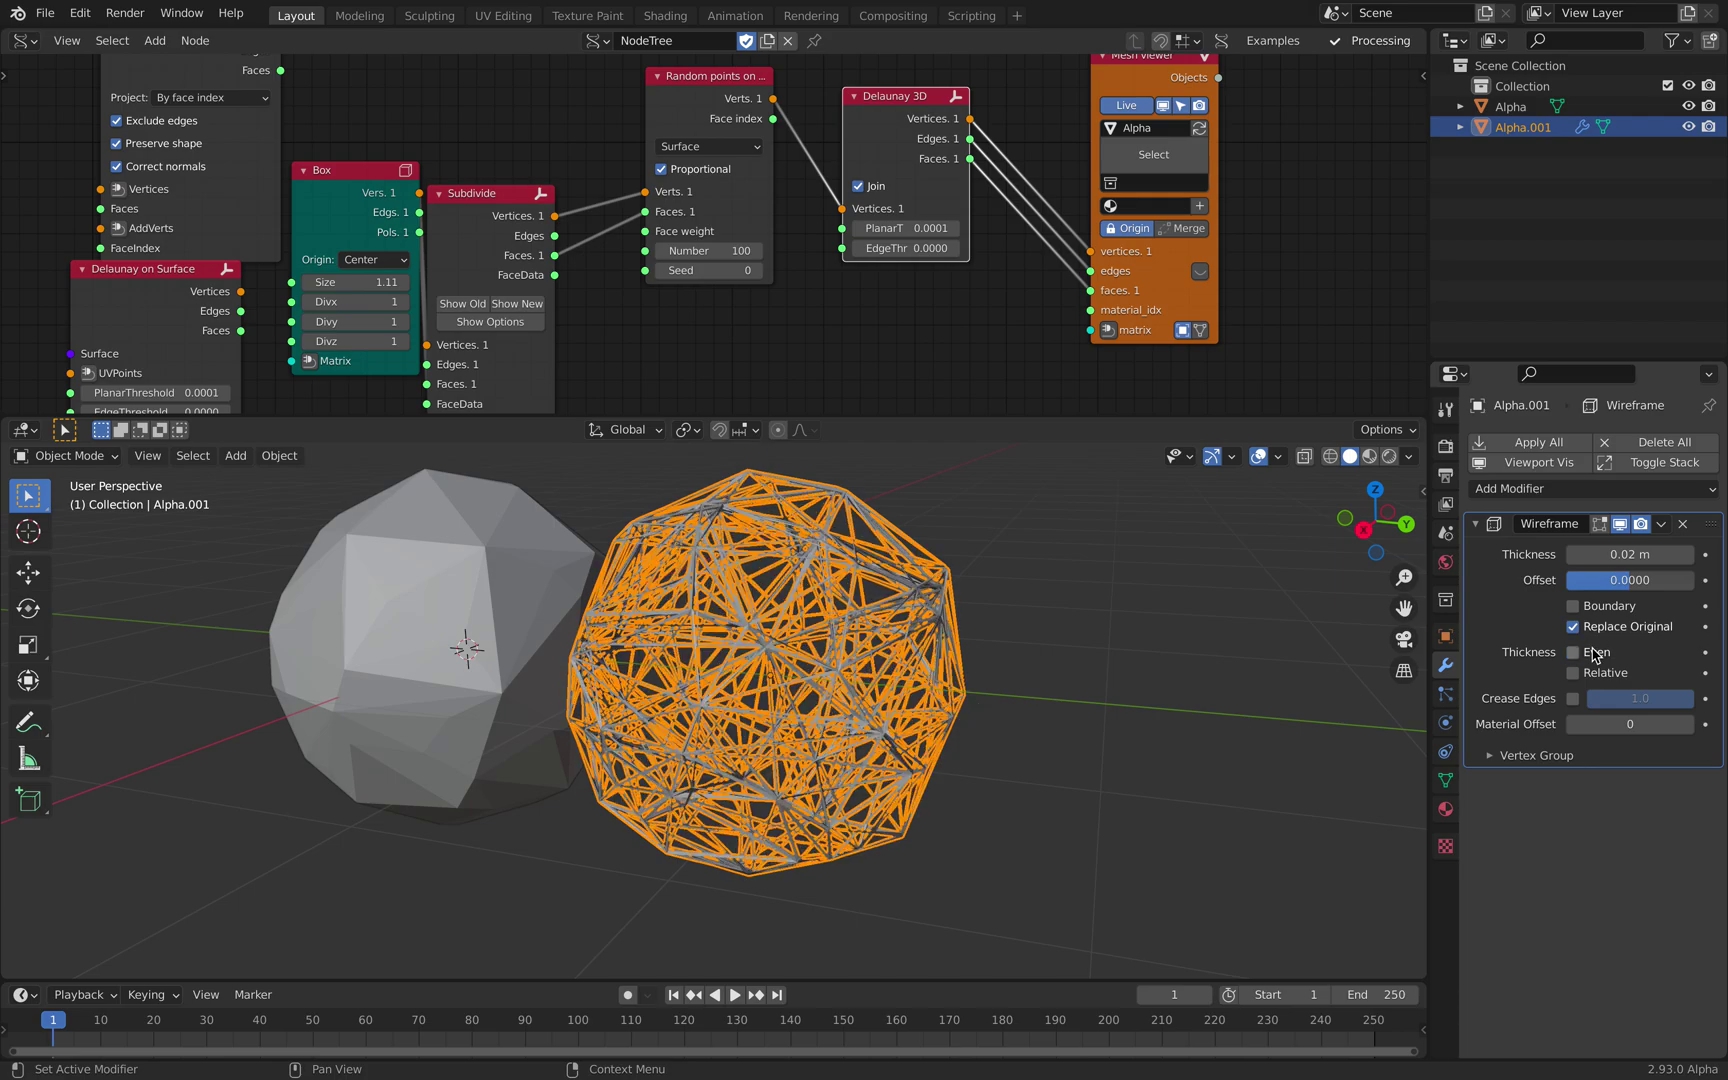
- Move the wireframe copy further from the original, deselect it and examine its inner structure from several sides
key(g)
click(1045, 617)
click(1049, 617)
middle_drag(1049, 617, 908, 643)
scroll(876, 617, up, 6)
scroll(990, 735, down, 3)
scroll(1000, 668, down, 3)
middle_drag(900, 643, 760, 649)
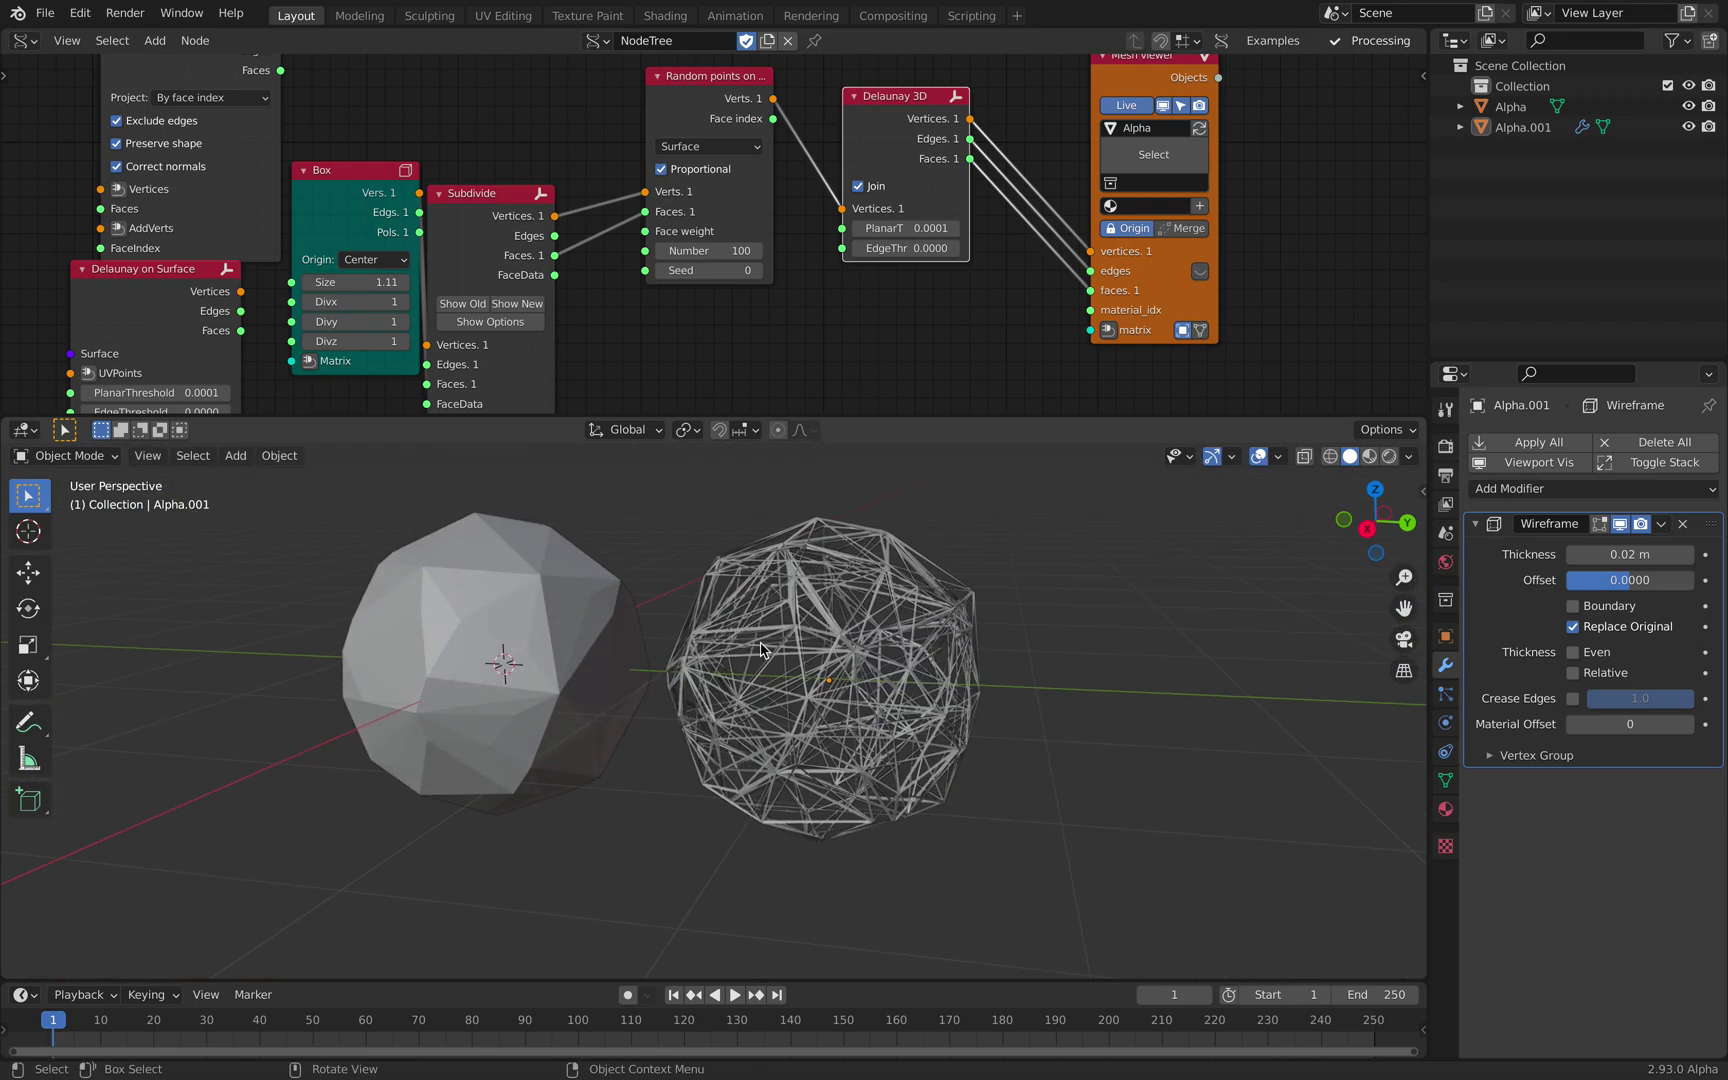
- Delete the wireframe copy
scroll(868, 617, up, 2)
click(872, 601)
key(x)
click(868, 597)
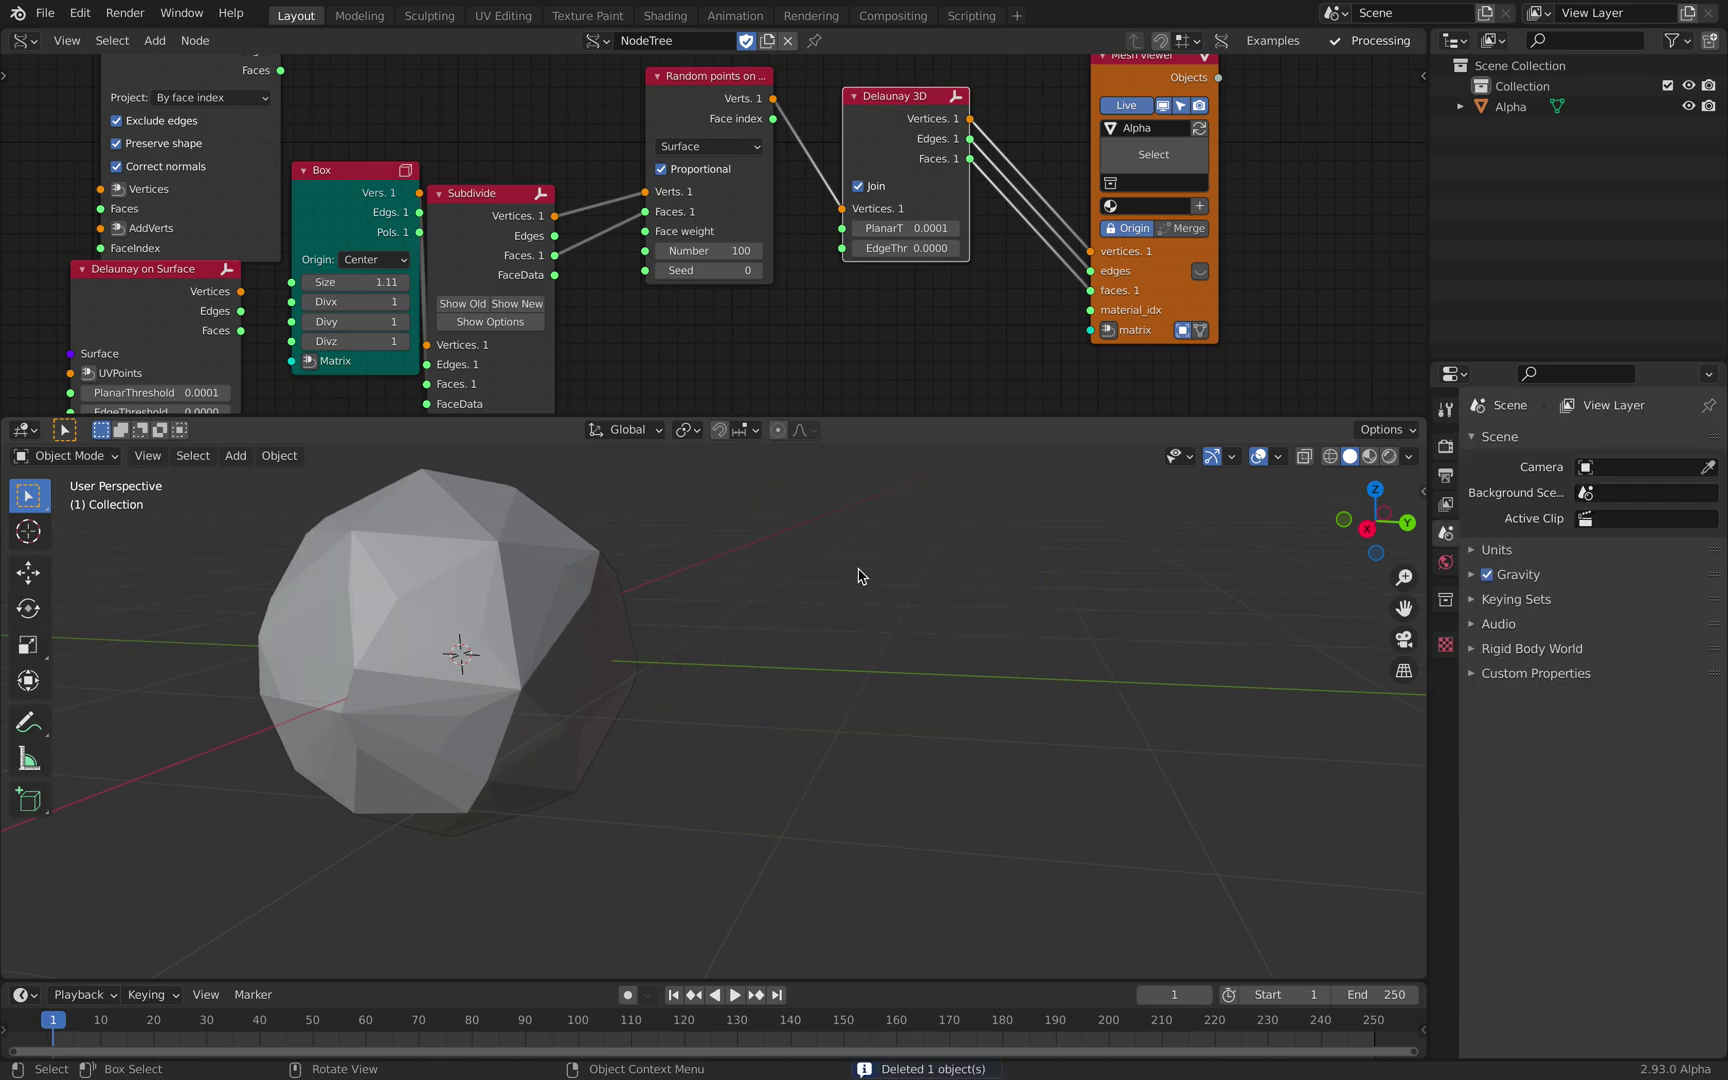
- Move the Mesh viewer and Delaunay 3D nodes apart to make room between them
shift+middle_drag(861, 575, 913, 637)
middle_drag(876, 300, 741, 334)
click(1015, 319)
drag(1015, 320, 1190, 245)
drag(747, 141, 745, 169)
- Search the nodes for "smoo" and add a Smooth Vertices node beside Delaunay 3D
middle_drag(900, 289, 806, 236)
key(alt+space)
text(smoo)
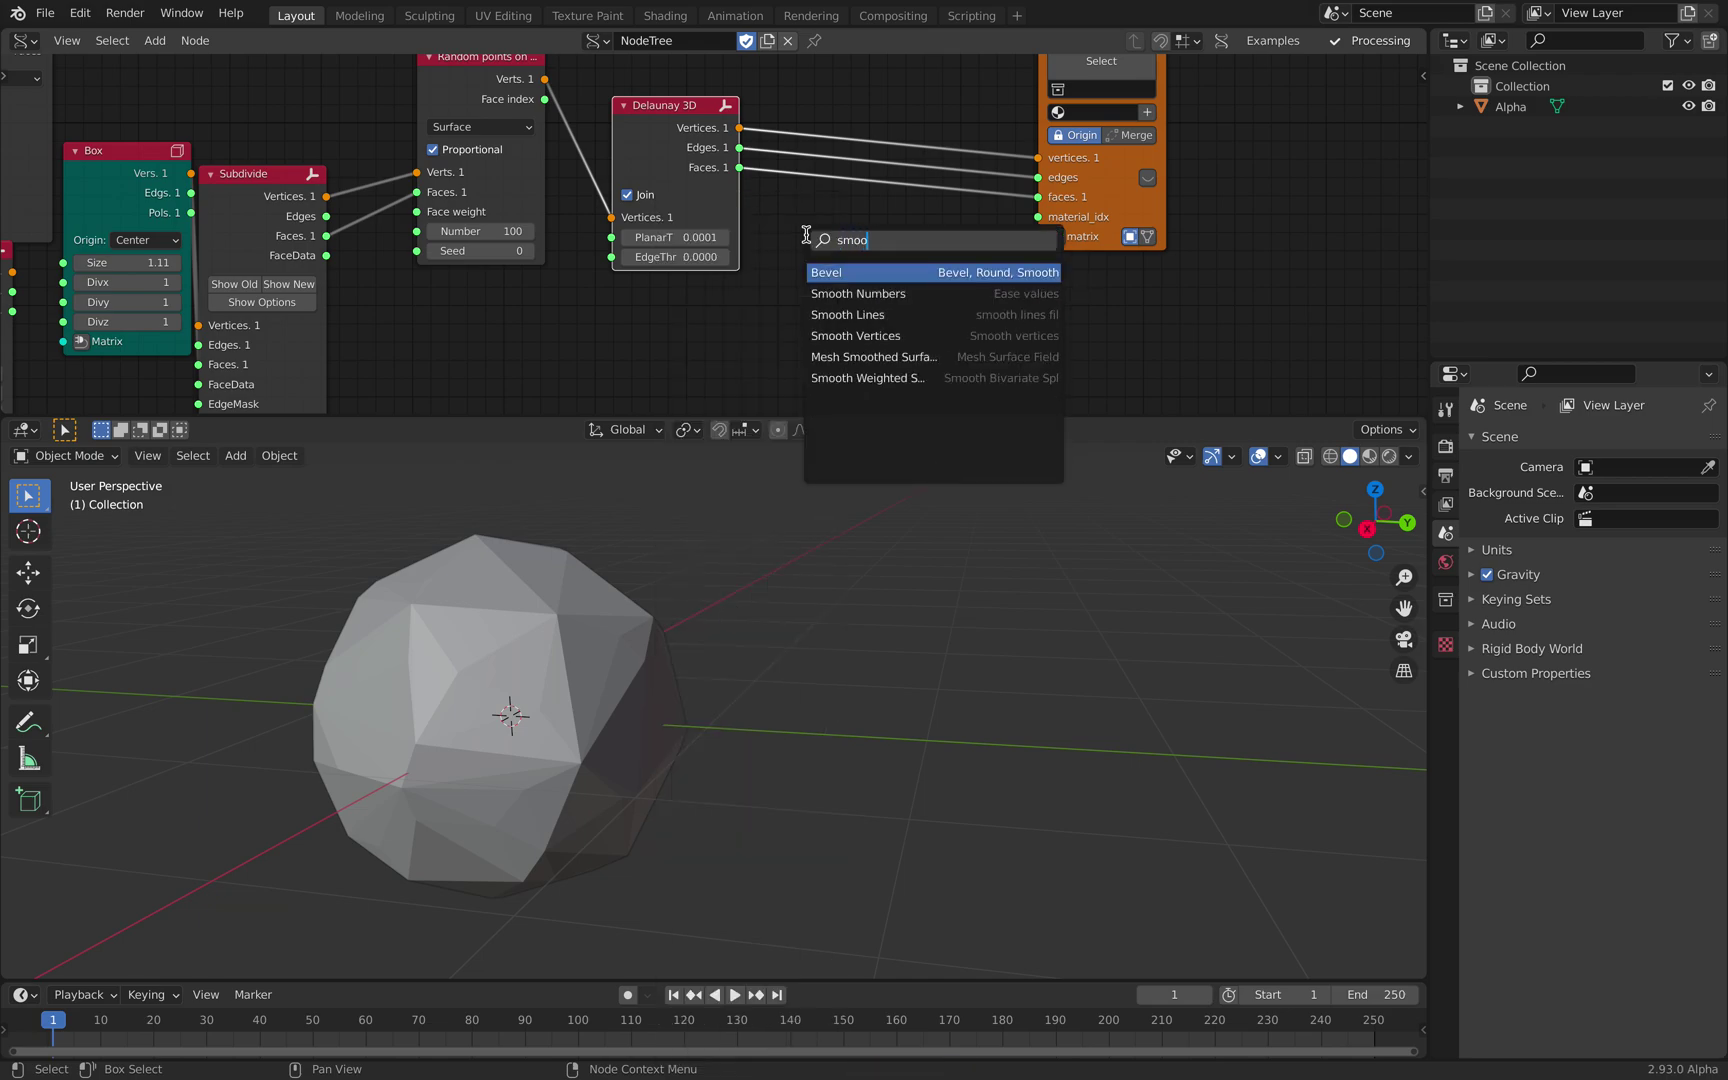
key(Down)
key(Down)
key(Down)
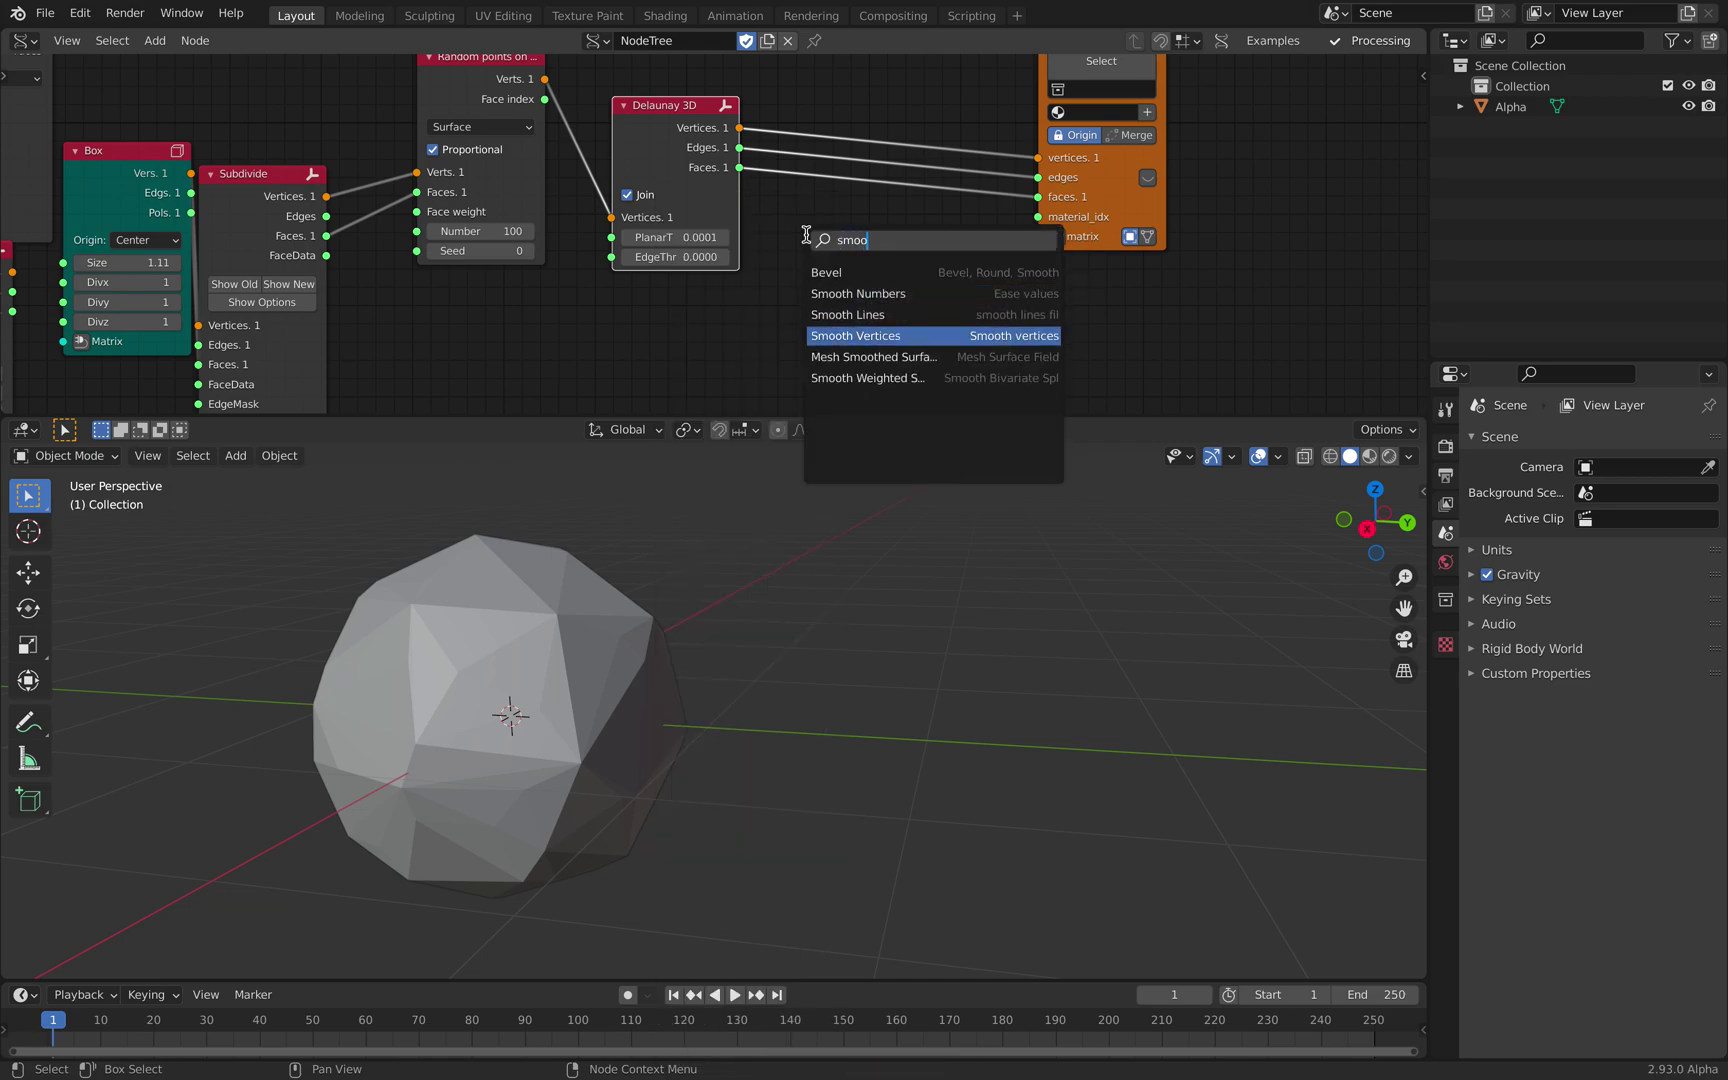
key(Return)
click(791, 189)
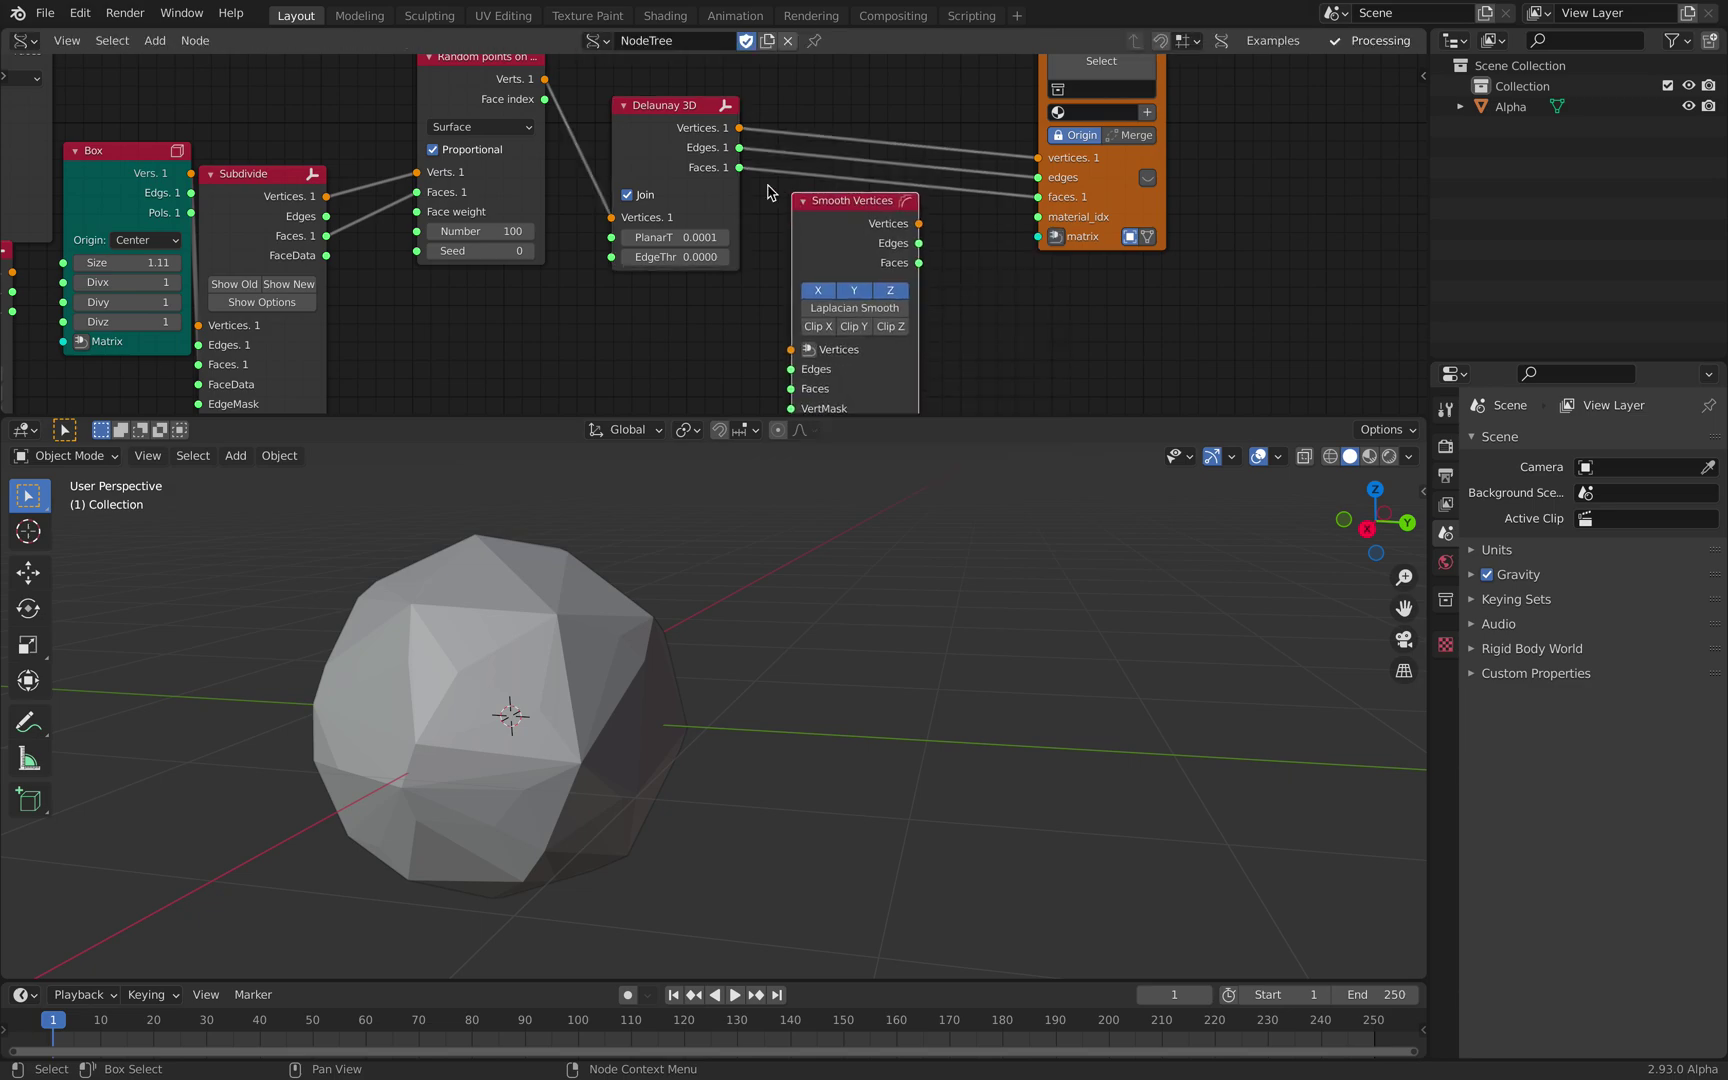
- Wire the Delaunay 3D vertices, edges and faces through Smooth Vertices into the Mesh viewer and place the node between them
click(941, 243)
middle_drag(864, 226, 842, 268)
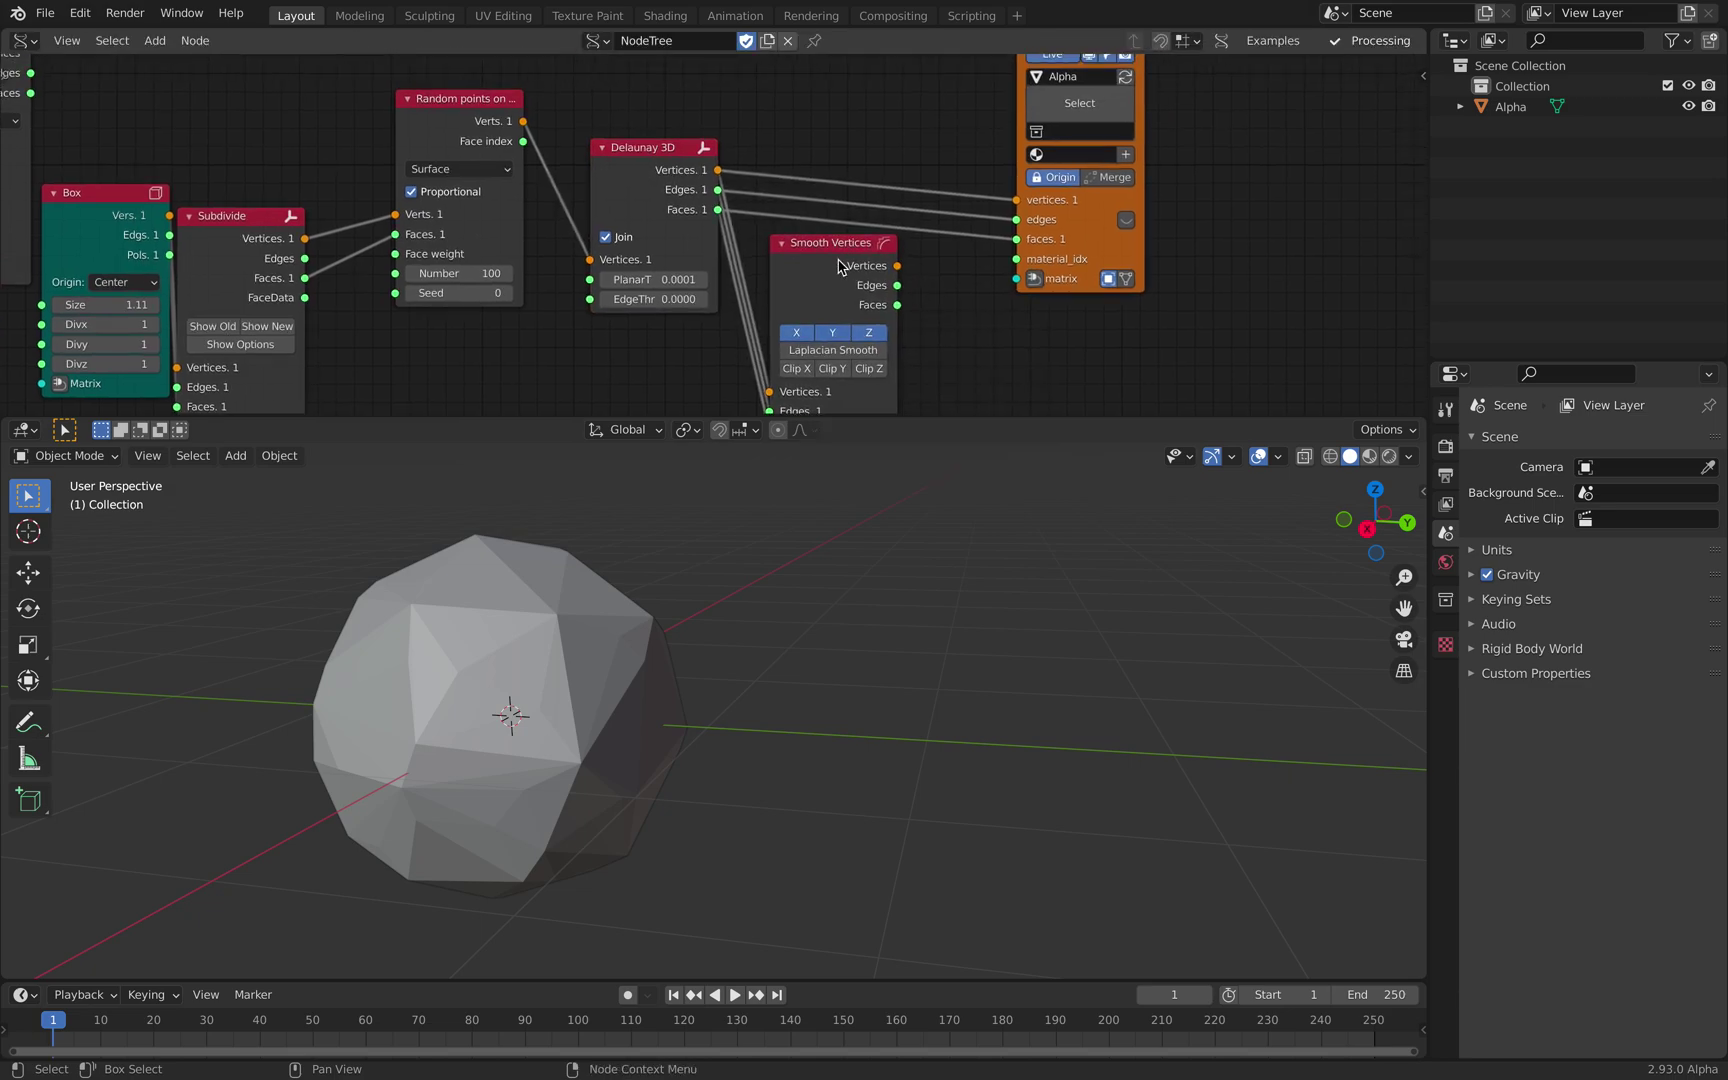
shift+click(1057, 240)
key(shift+f)
click(902, 132)
drag(818, 293, 838, 168)
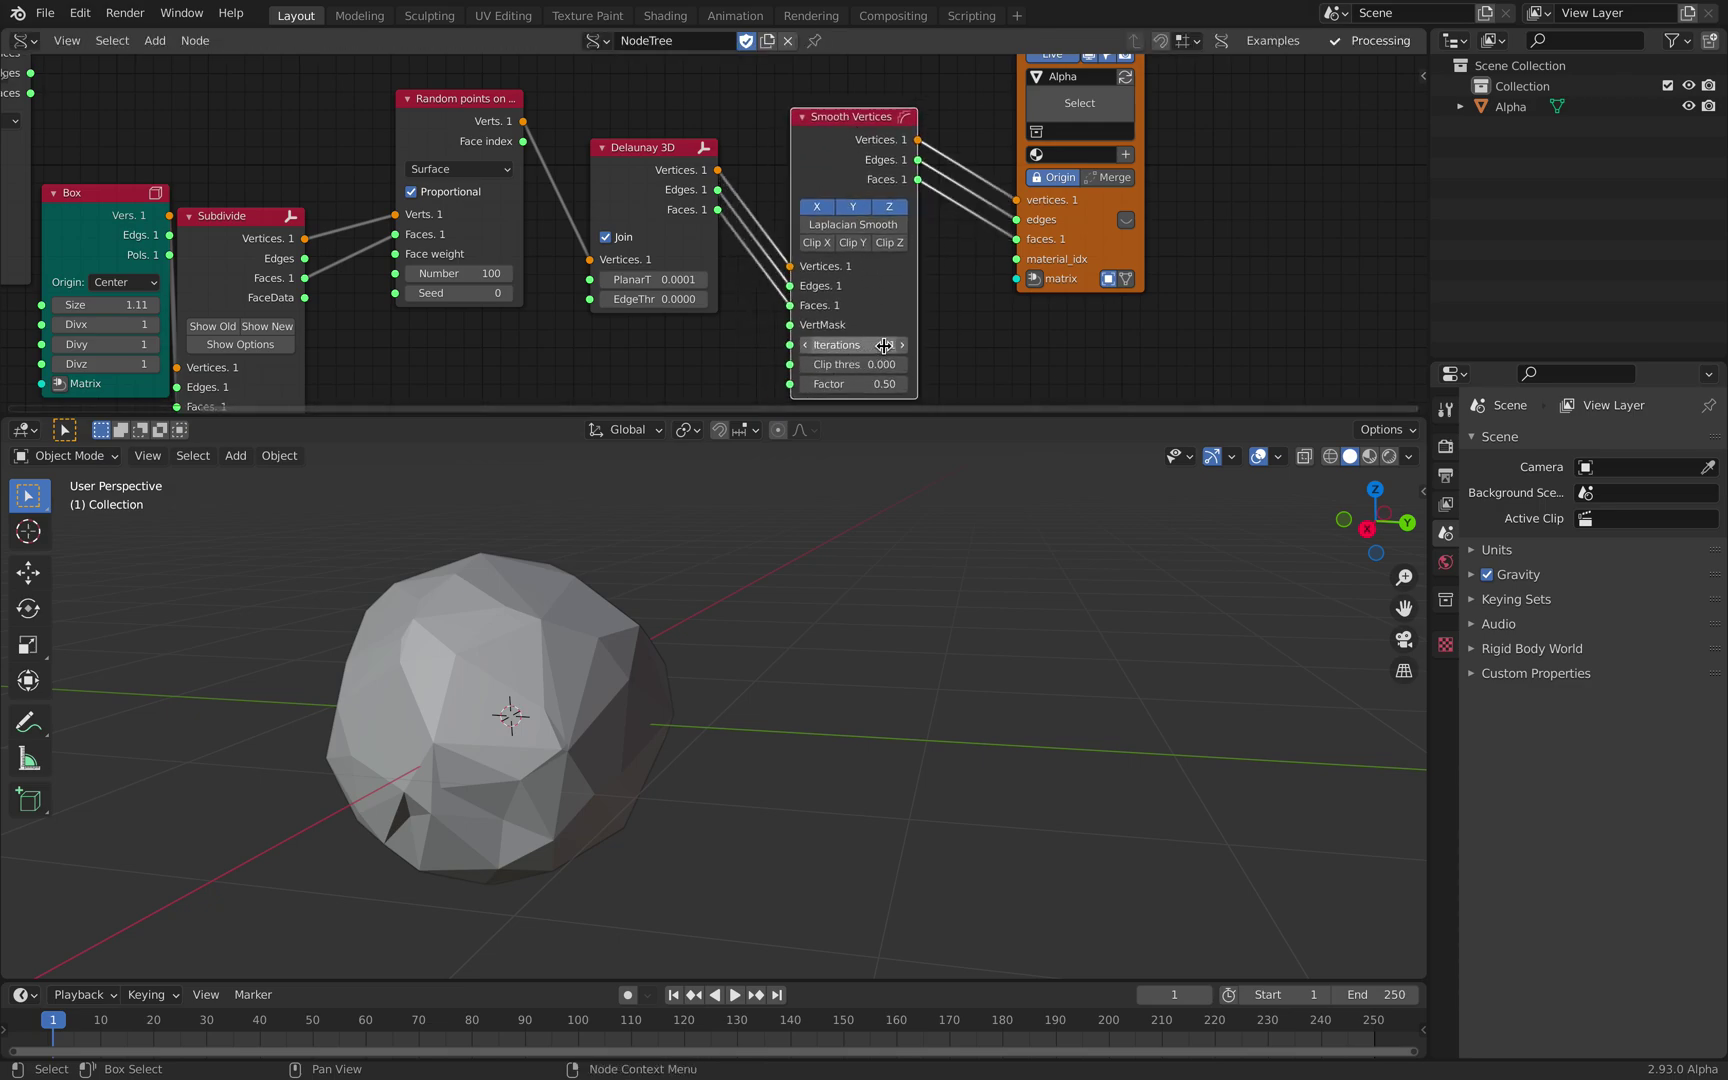
- Set the Smooth Vertices iterations to 3 and the factor to 0.26
drag(858, 345, 884, 345)
middle_drag(890, 586, 866, 557)
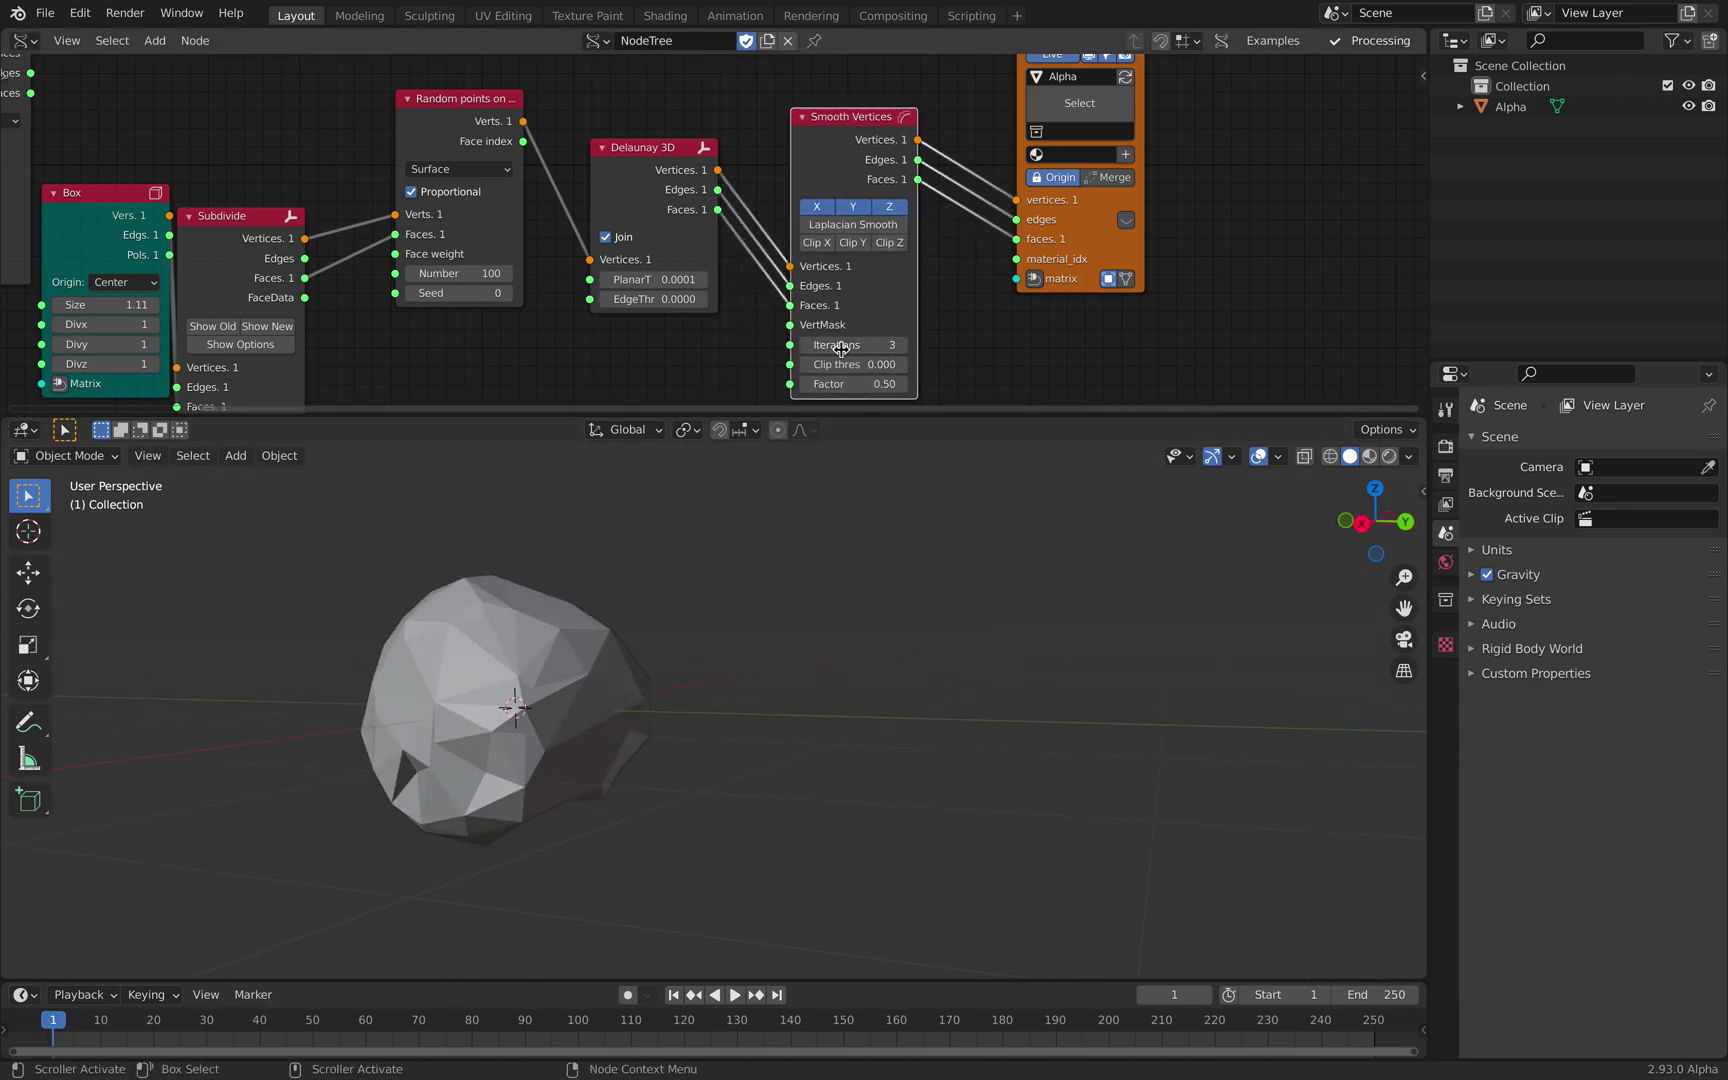
drag(855, 383, 770, 384)
middle_drag(836, 561, 845, 578)
mouse_move(858, 384)
mouse_down()
mouse_move(880, 384)
mouse_move(862, 386)
mouse_up()
middle_drag(732, 561, 870, 560)
mouse_move(858, 384)
mouse_down()
mouse_move(950, 384)
mouse_move(715, 384)
mouse_move(900, 384)
mouse_move(830, 384)
mouse_move(844, 384)
mouse_up()
middle_drag(783, 708, 745, 704)
drag(846, 384, 847, 384)
middle_drag(855, 625, 755, 622)
- Split the node editor into two side-by-side areas and reposition the Mesh viewer node
middle_drag(962, 338, 860, 351)
scroll(860, 351, down, 6)
middle_drag(705, 245, 661, 234)
middle_drag(1232, 88, 1156, 72)
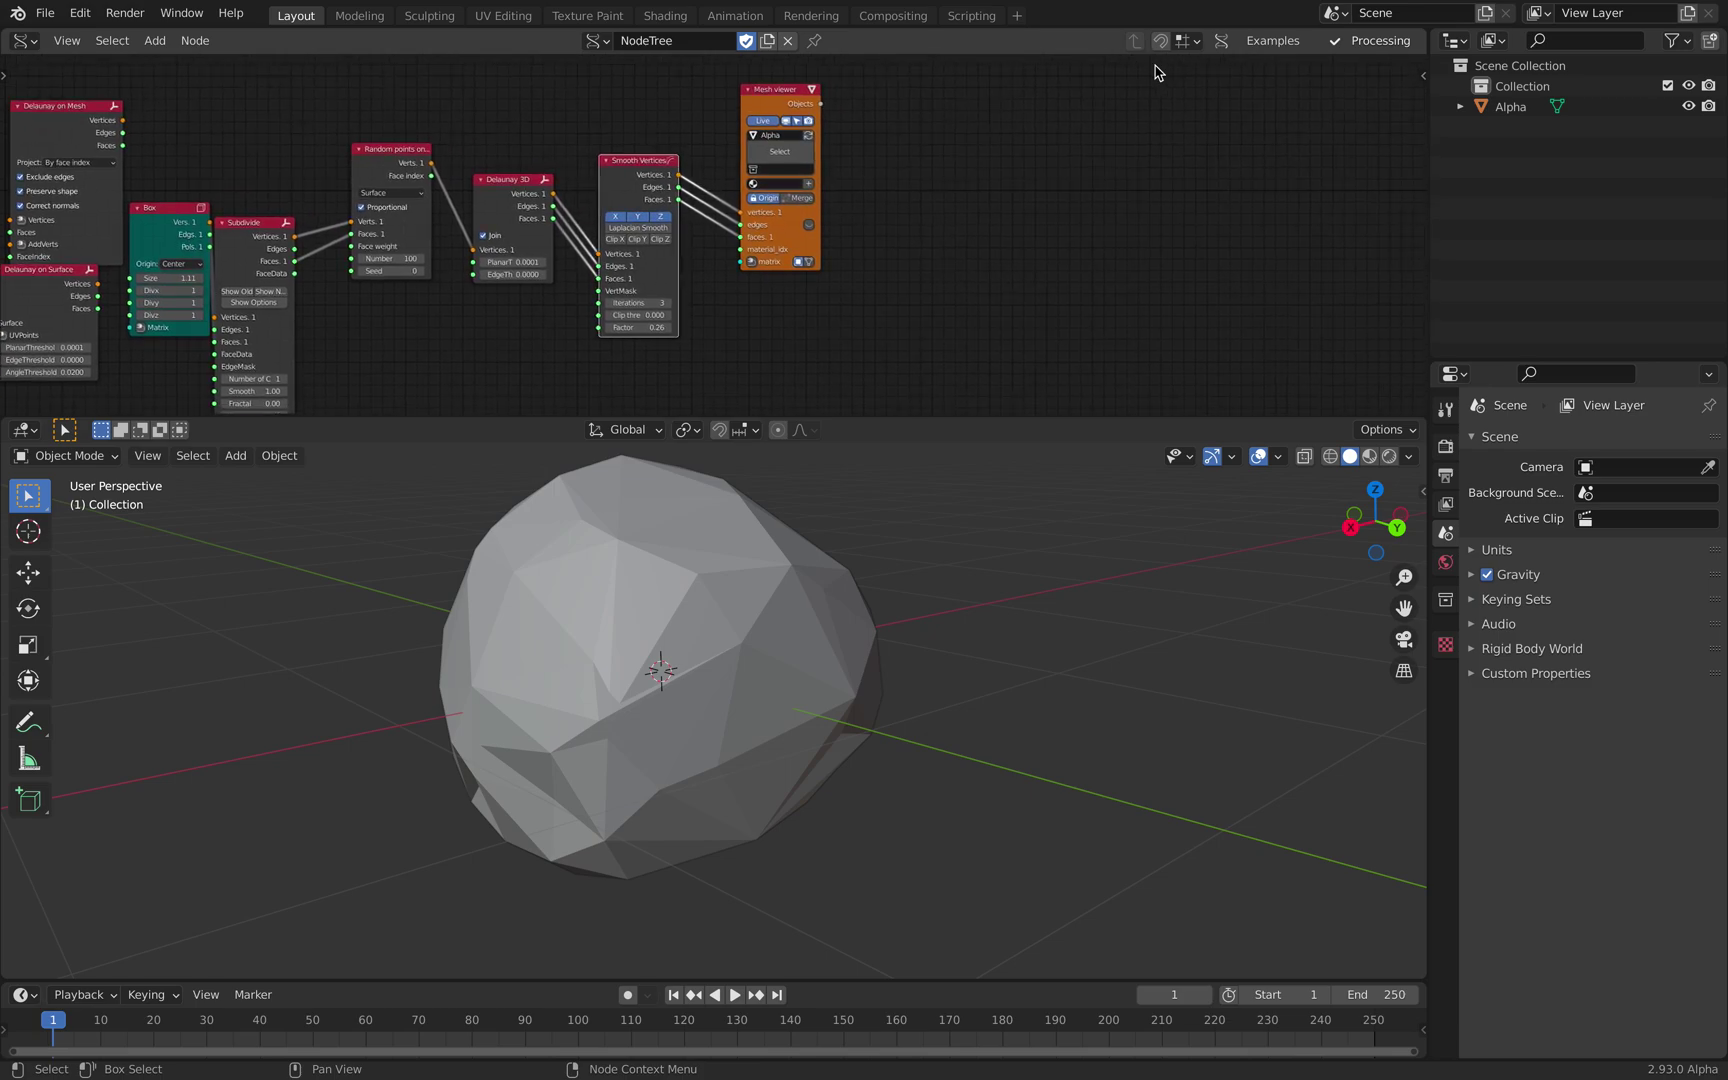
drag(1422, 31, 778, 40)
scroll(448, 150, up, 2)
middle_drag(448, 143, 475, 210)
scroll(475, 208, up, 2)
drag(487, 79, 463, 95)
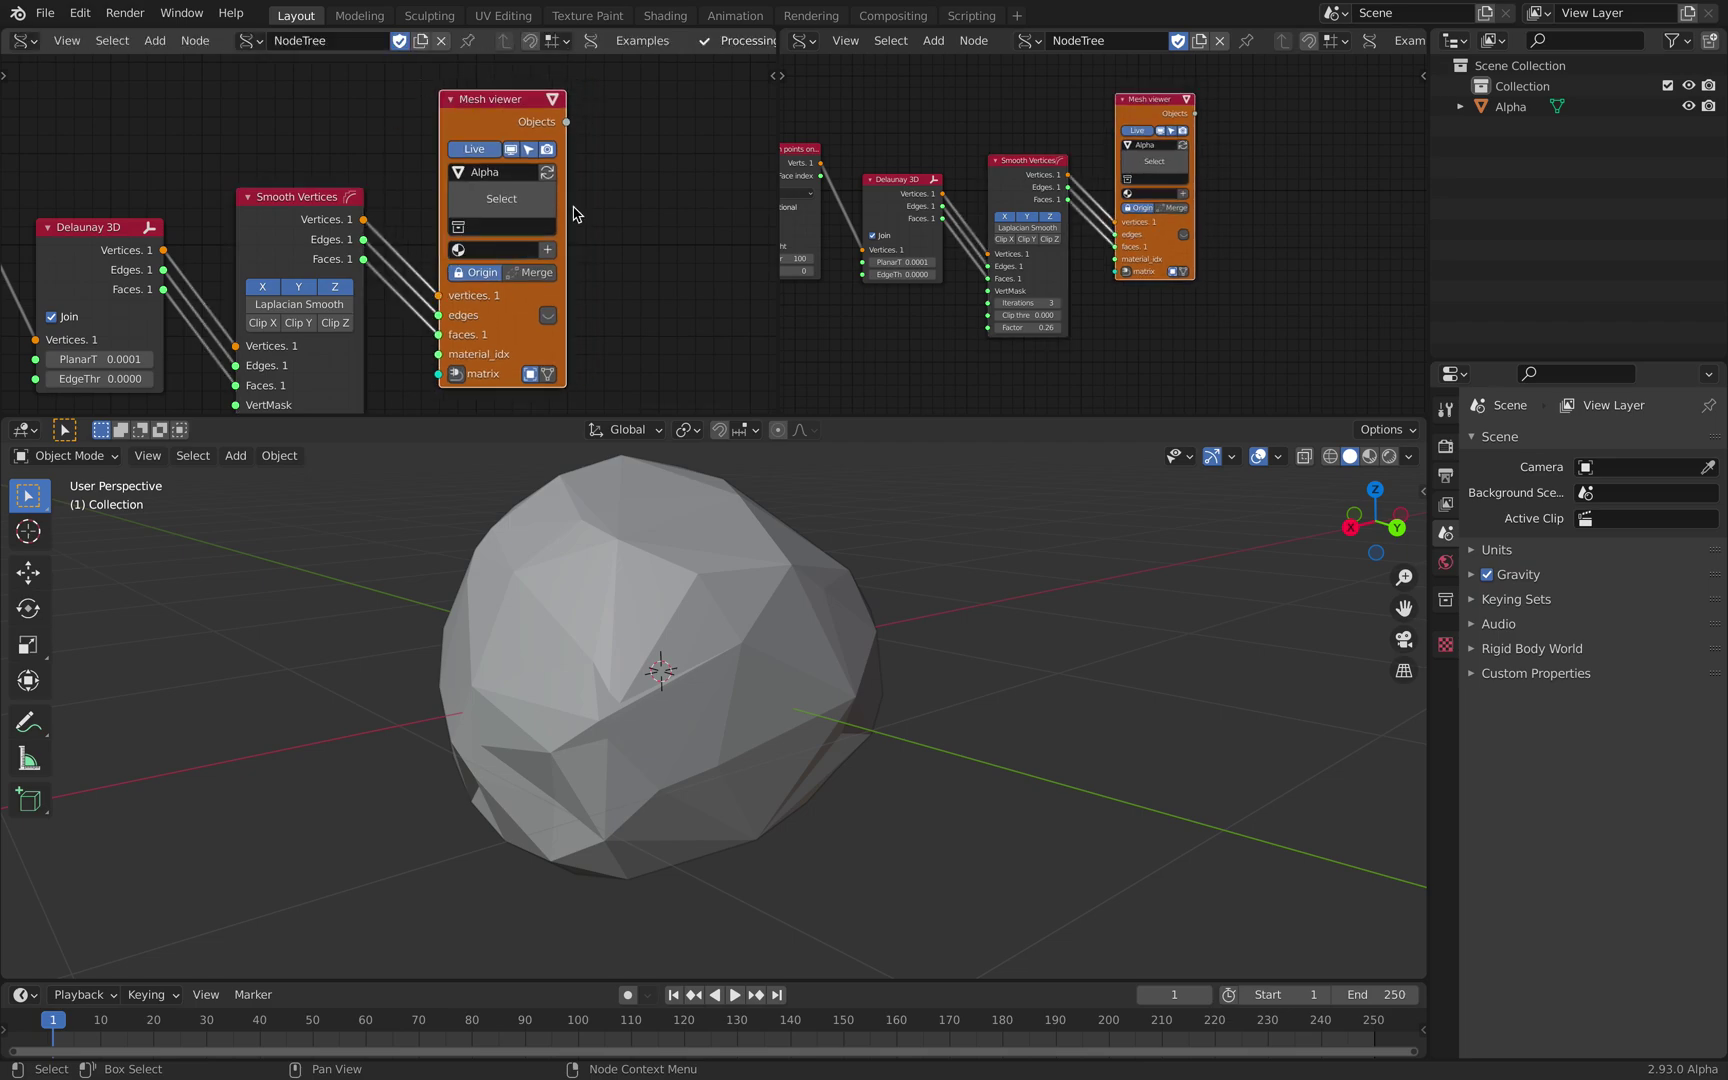
- Select the smoothed mesh, widen the second node area and switch it to the Geometry Node Editor
click(714, 545)
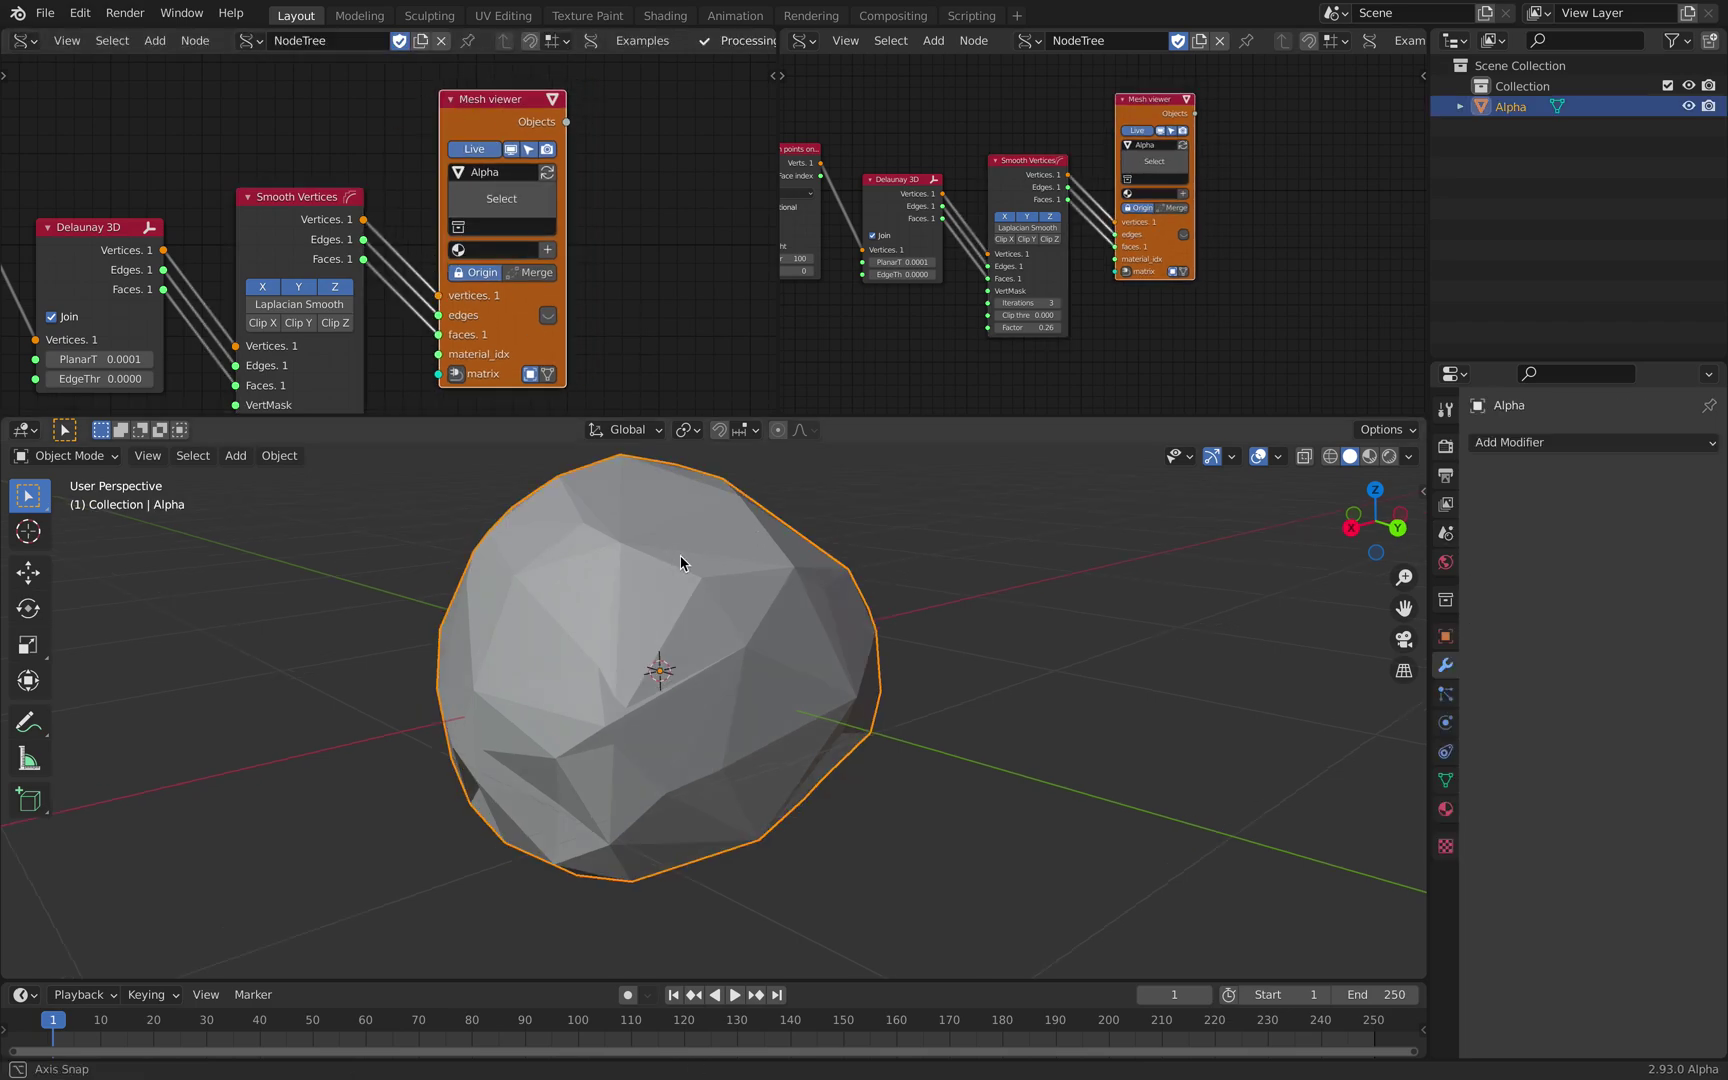
middle_drag(687, 590, 717, 590)
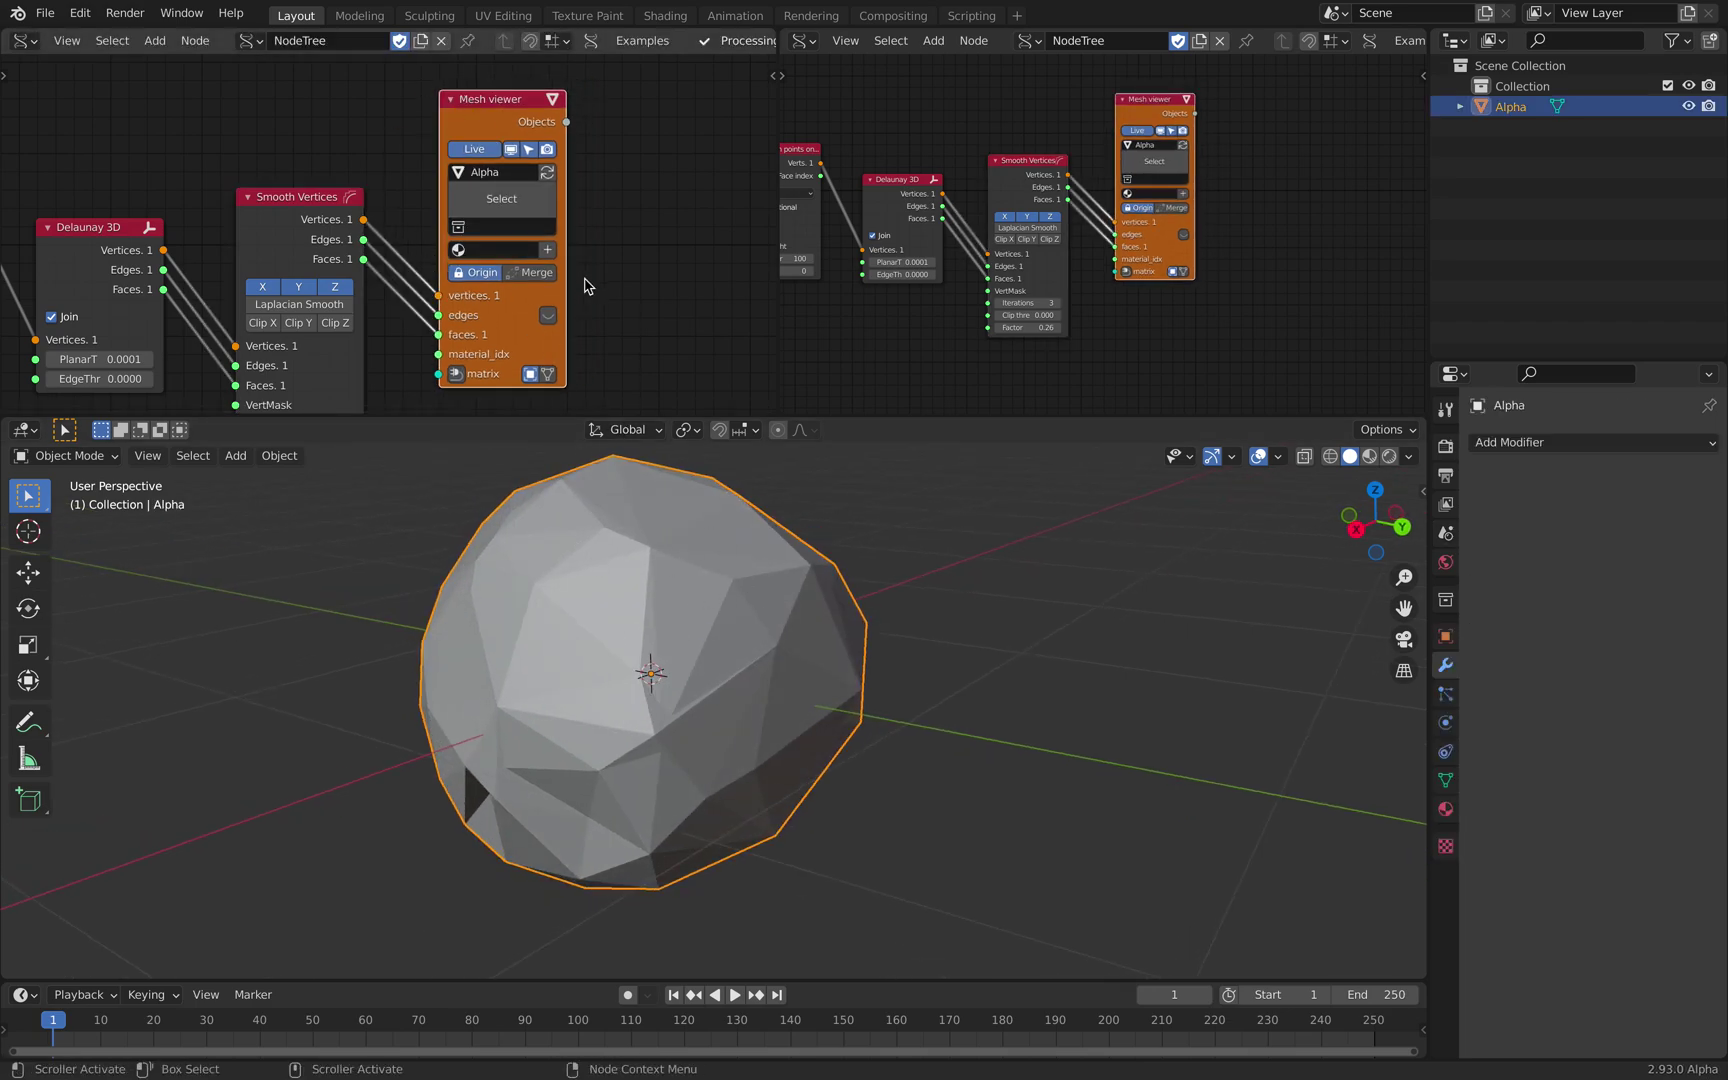
scroll(586, 282, down, 1)
middle_drag(530, 249, 446, 222)
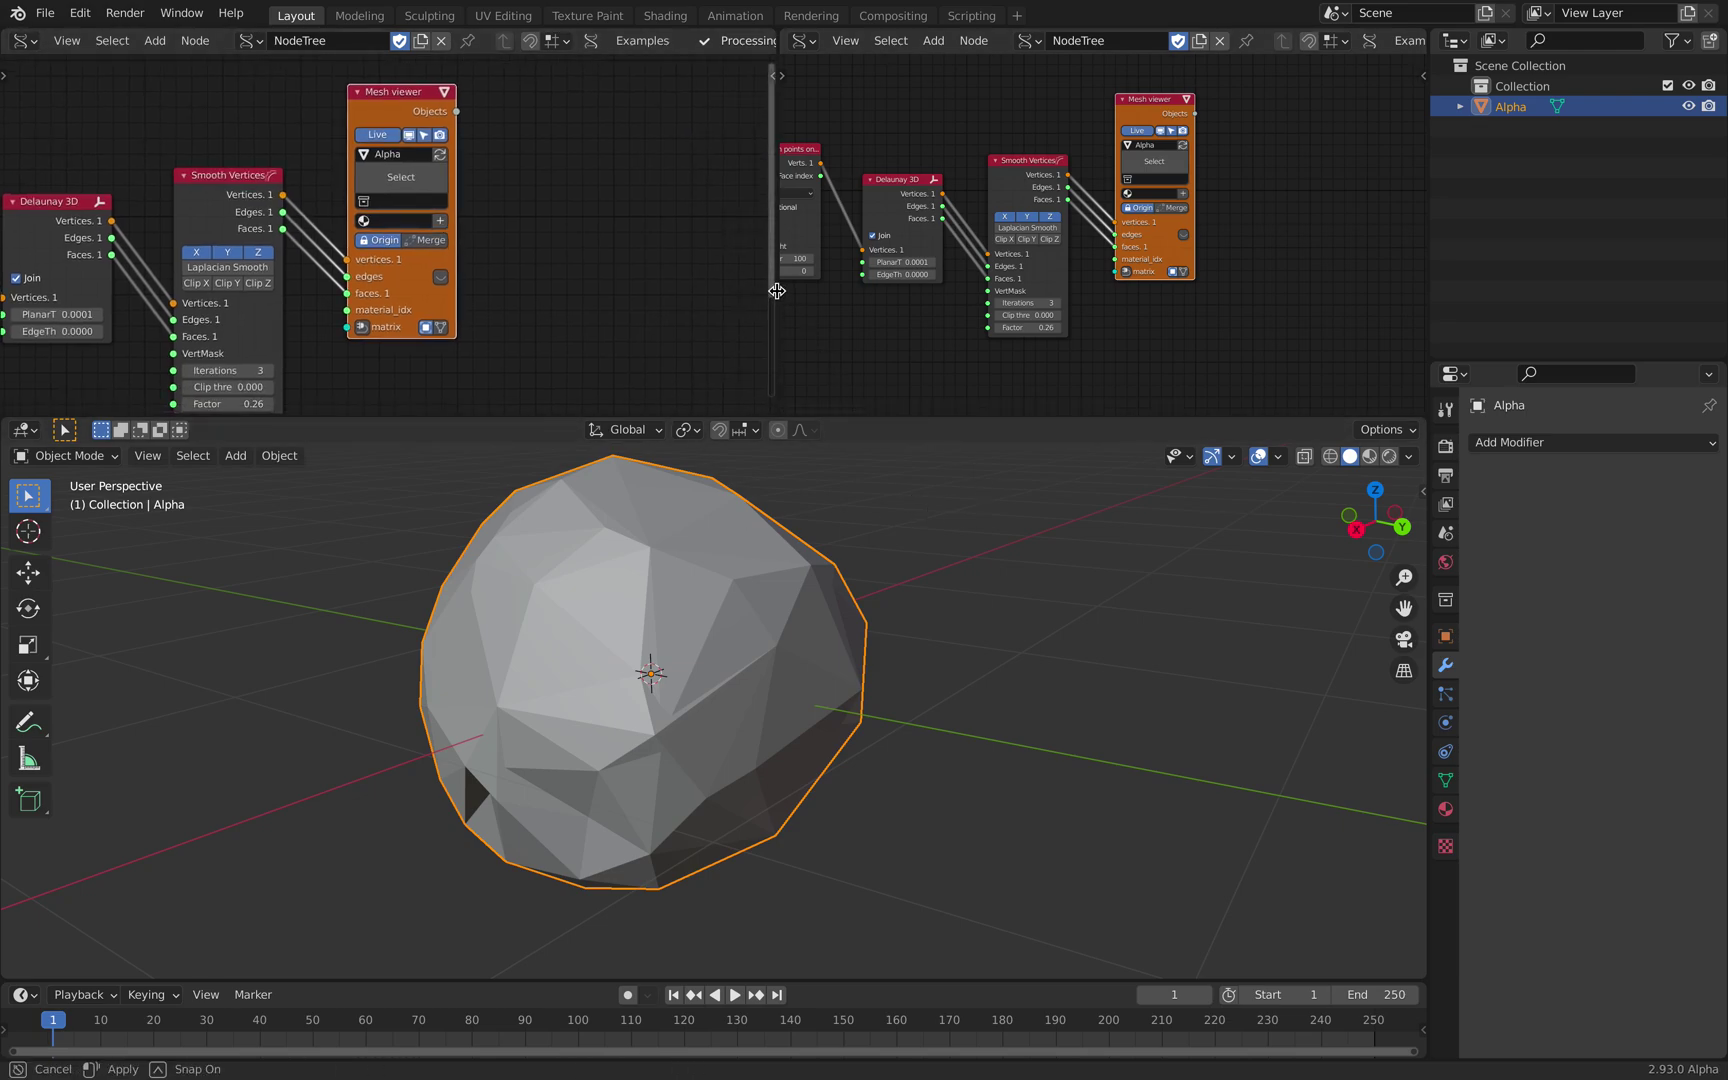
drag(777, 290, 556, 290)
click(582, 42)
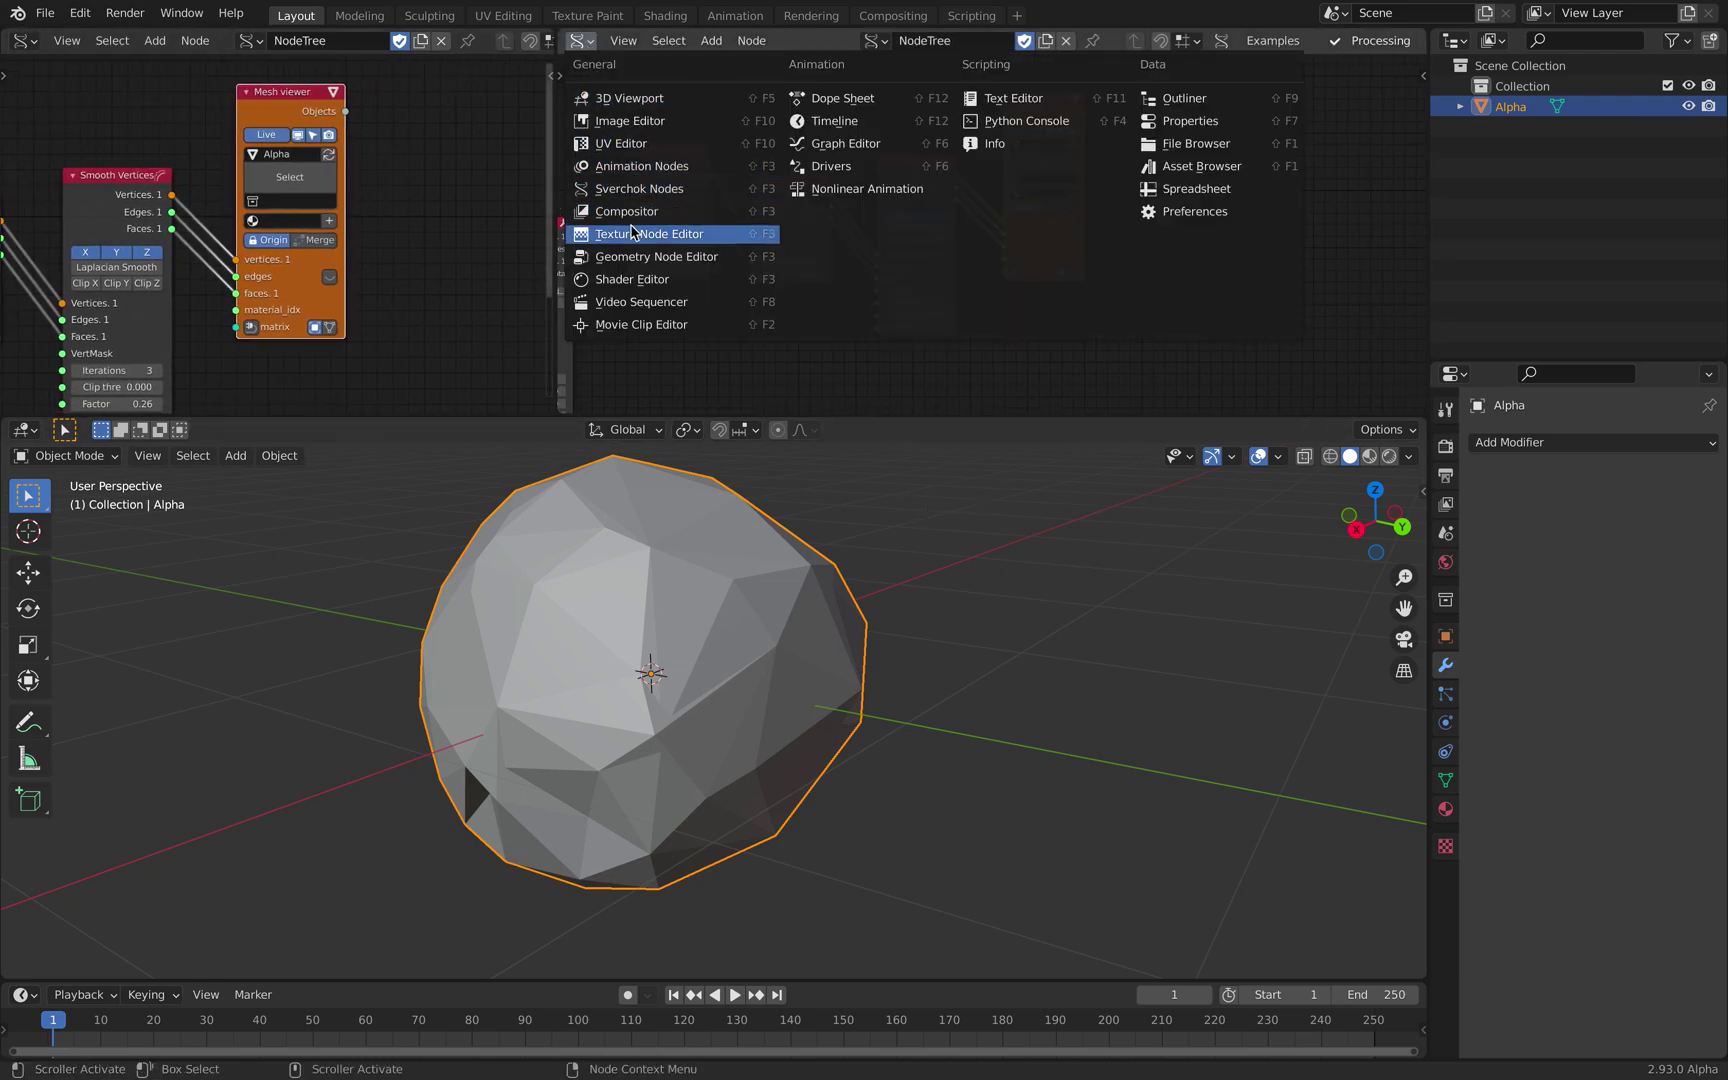
click(636, 260)
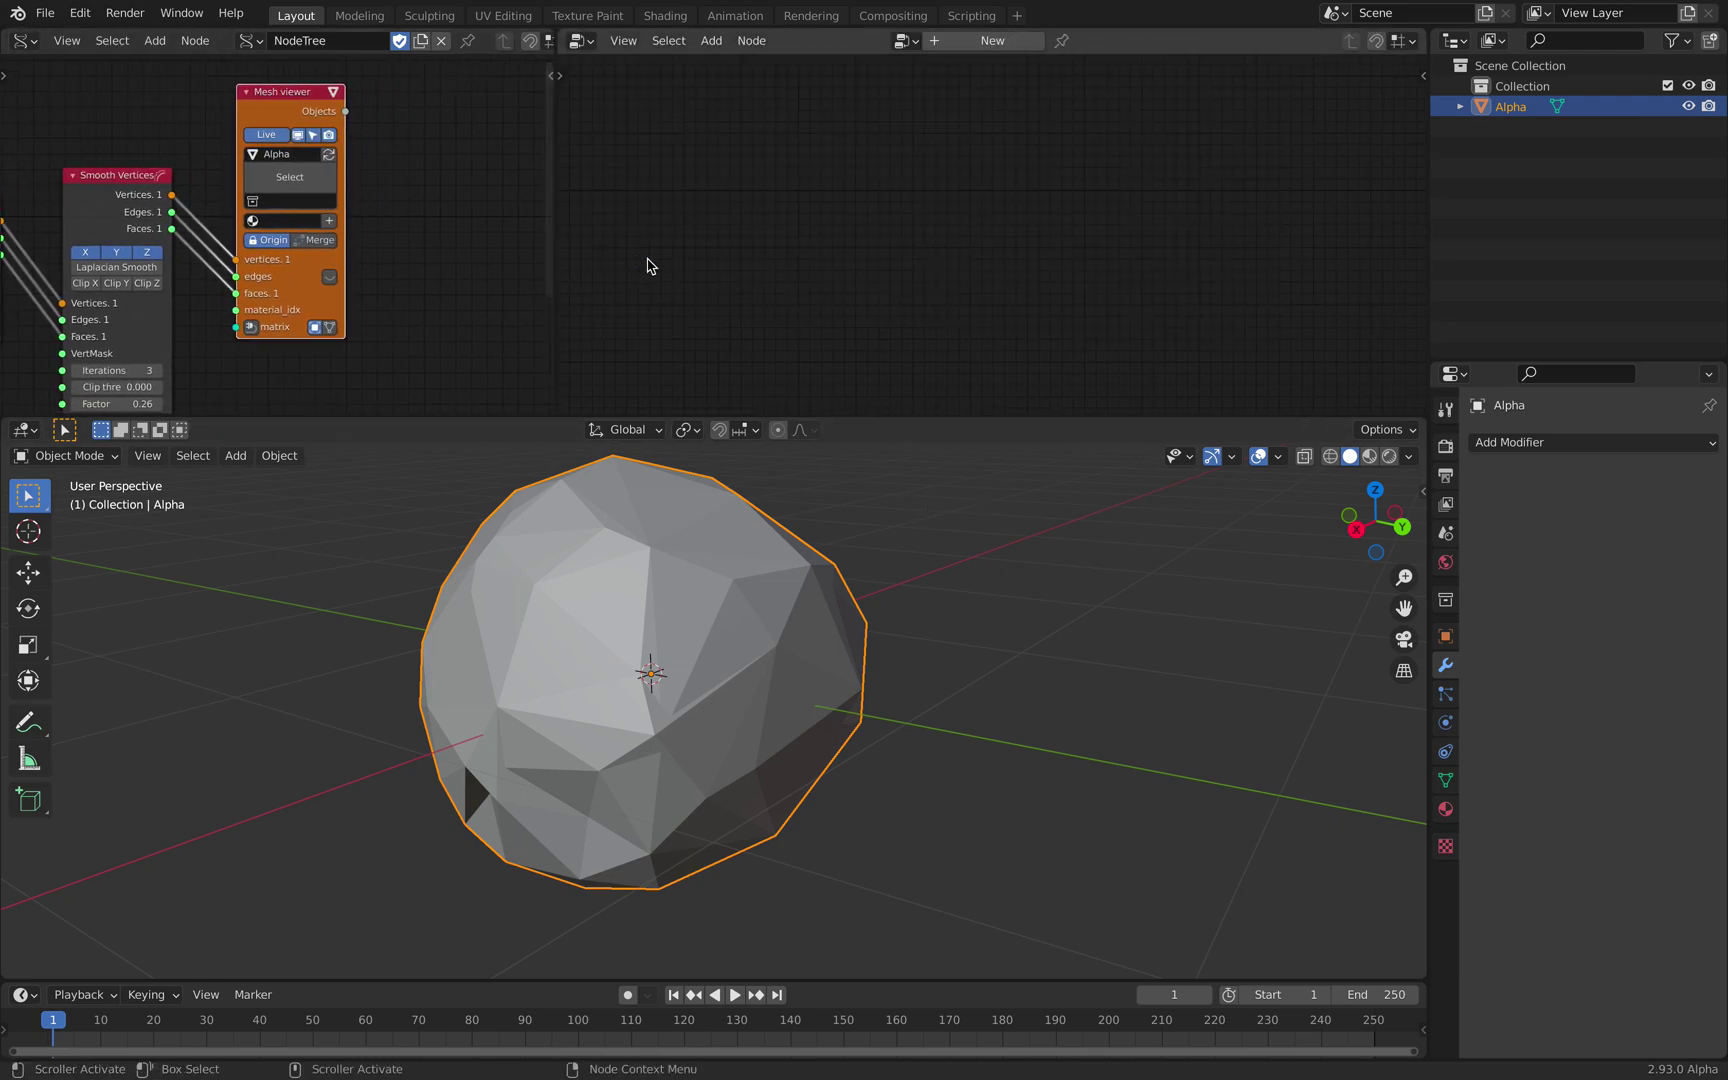
- Create a new geometry node tree on the mesh and space out its Group Input and Group Output nodes
click(954, 42)
scroll(903, 181, up, 2)
drag(741, 267, 732, 240)
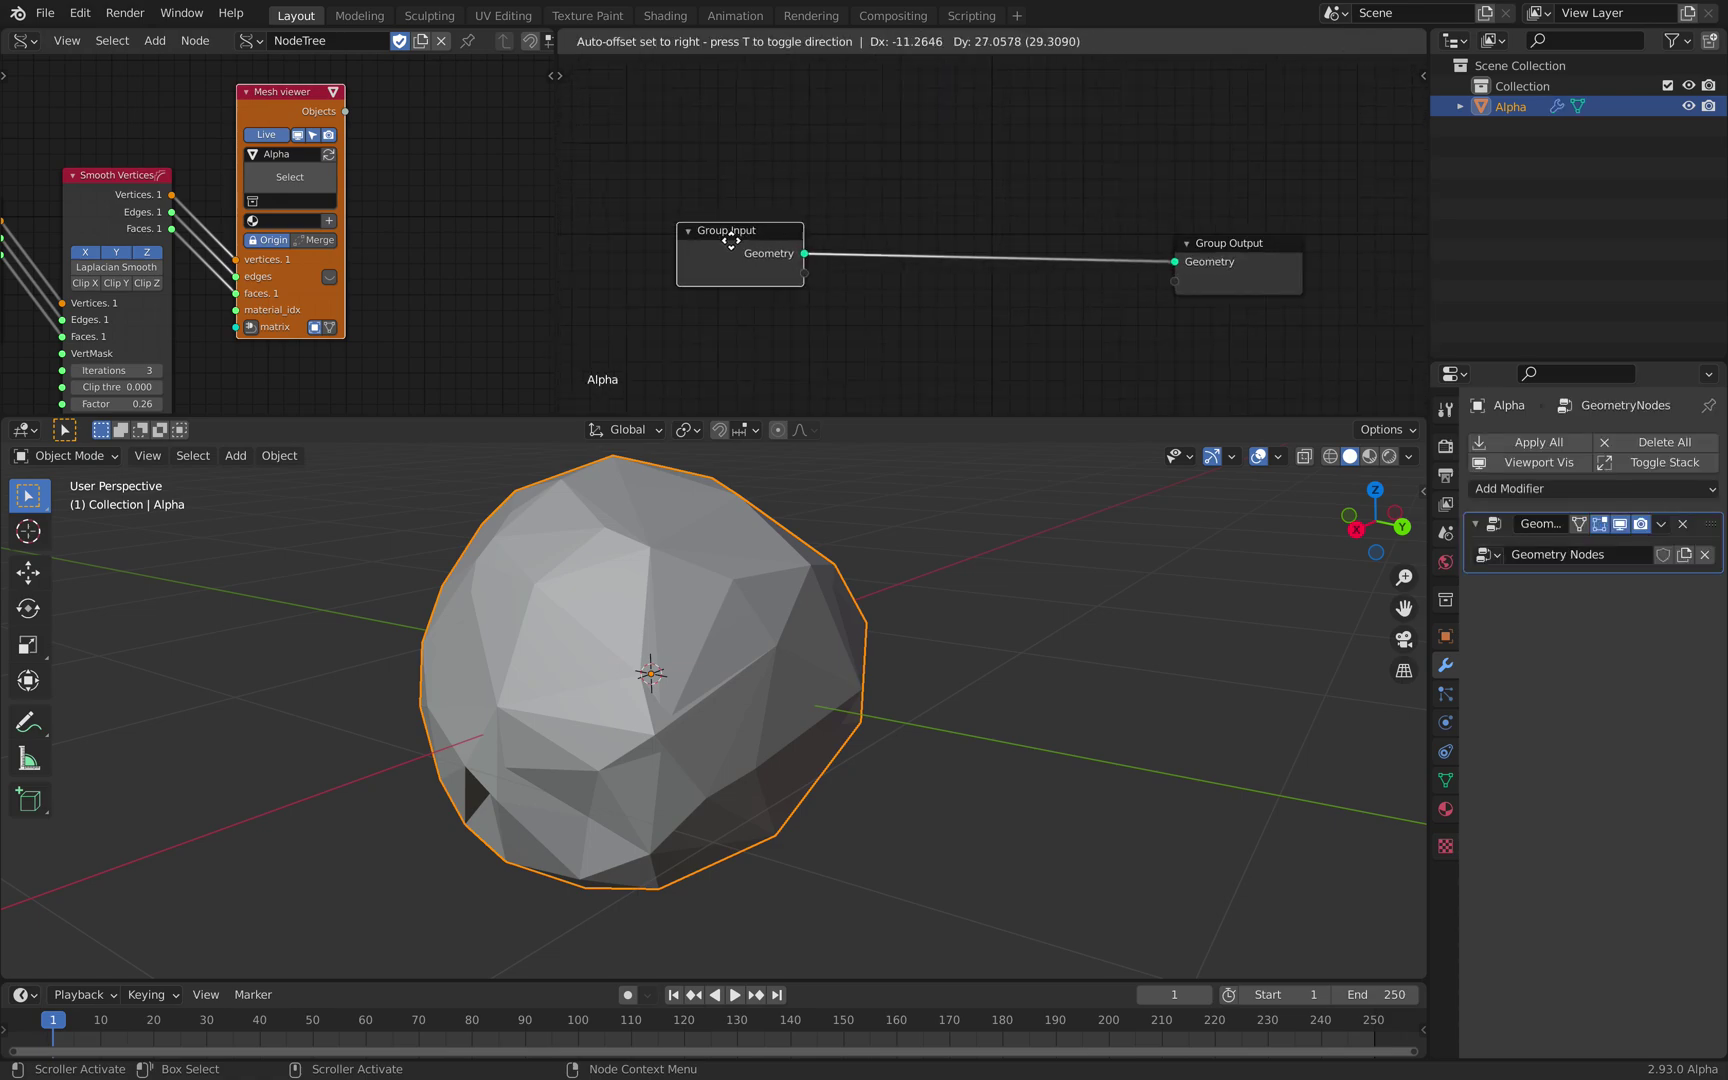
scroll(966, 186, down, 1)
middle_drag(966, 186, 922, 181)
scroll(922, 181, up, 1)
drag(1180, 249, 1223, 237)
middle_drag(854, 590, 852, 546)
middle_drag(852, 546, 848, 590)
middle_drag(869, 244, 856, 225)
- Insert an Edge Split node between Group Input and Group Output
click(823, 160)
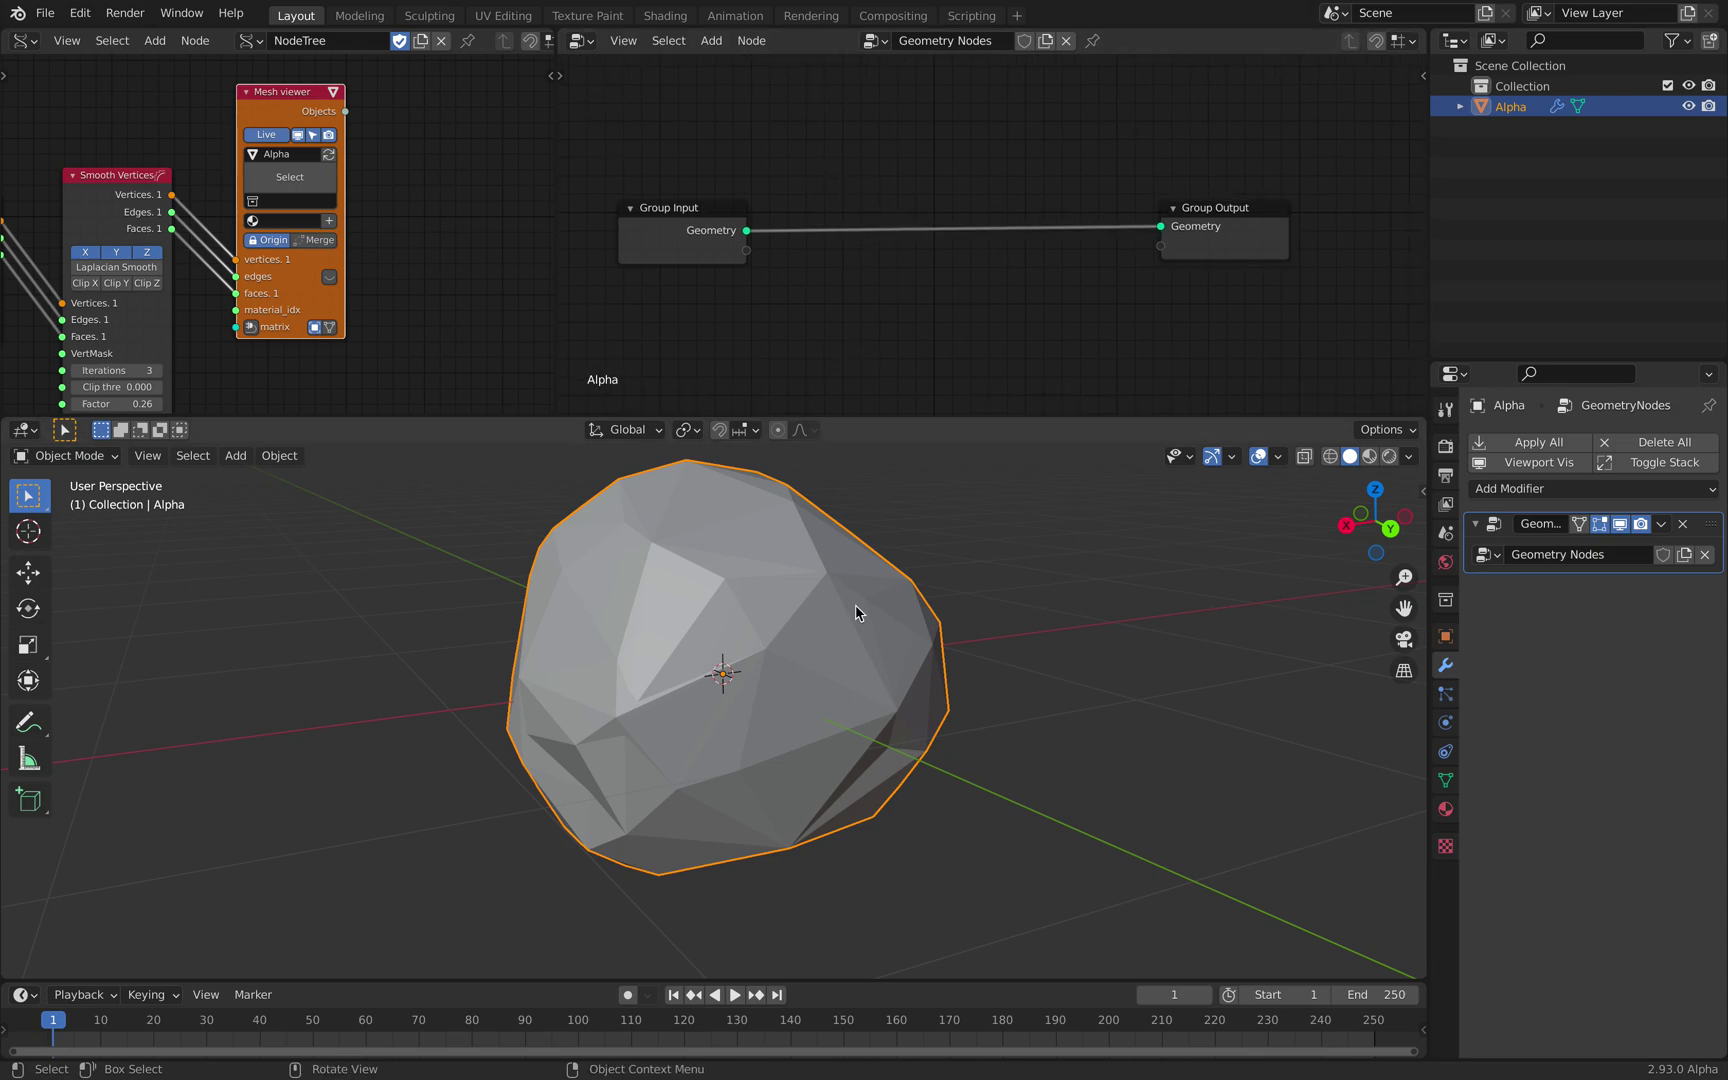
middle_drag(826, 633, 835, 560)
key(shift+a)
click(849, 158)
text(edge)
key(Return)
click(866, 183)
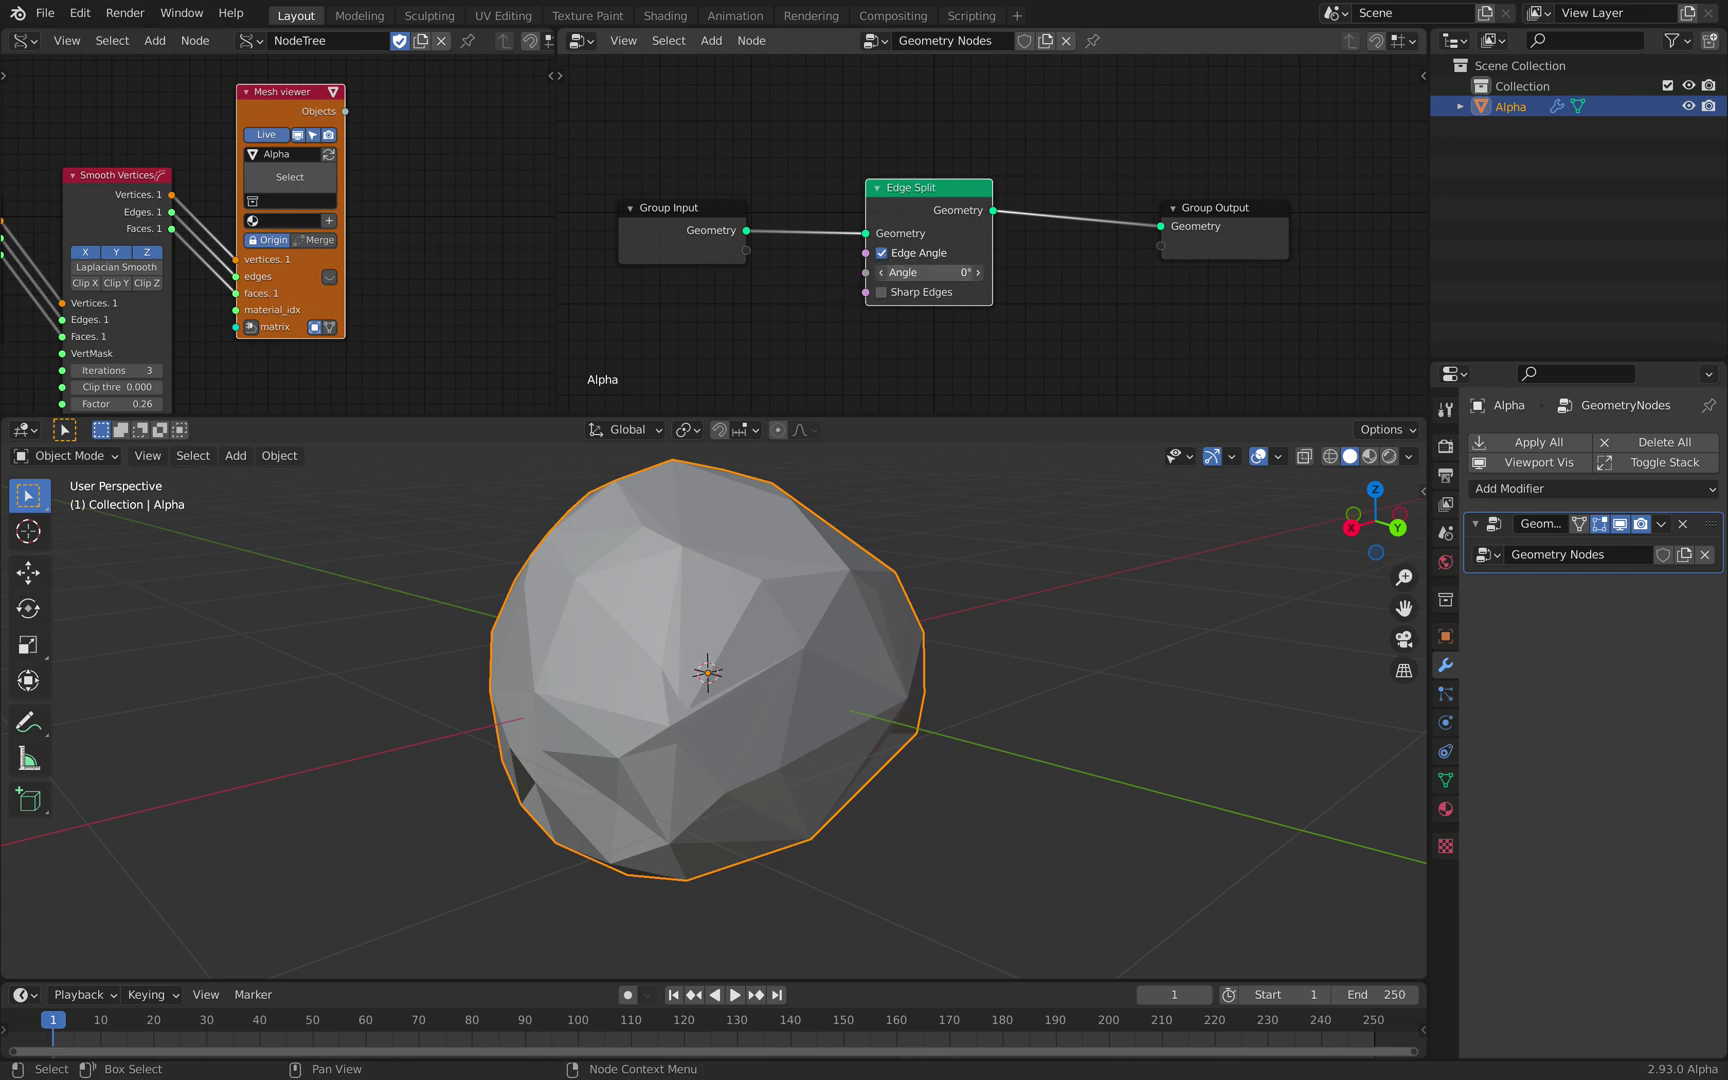
- Add a Smooth modifier with a factor of 0.460 to the mesh and make the Geometry Nodes modifier active
click(1535, 488)
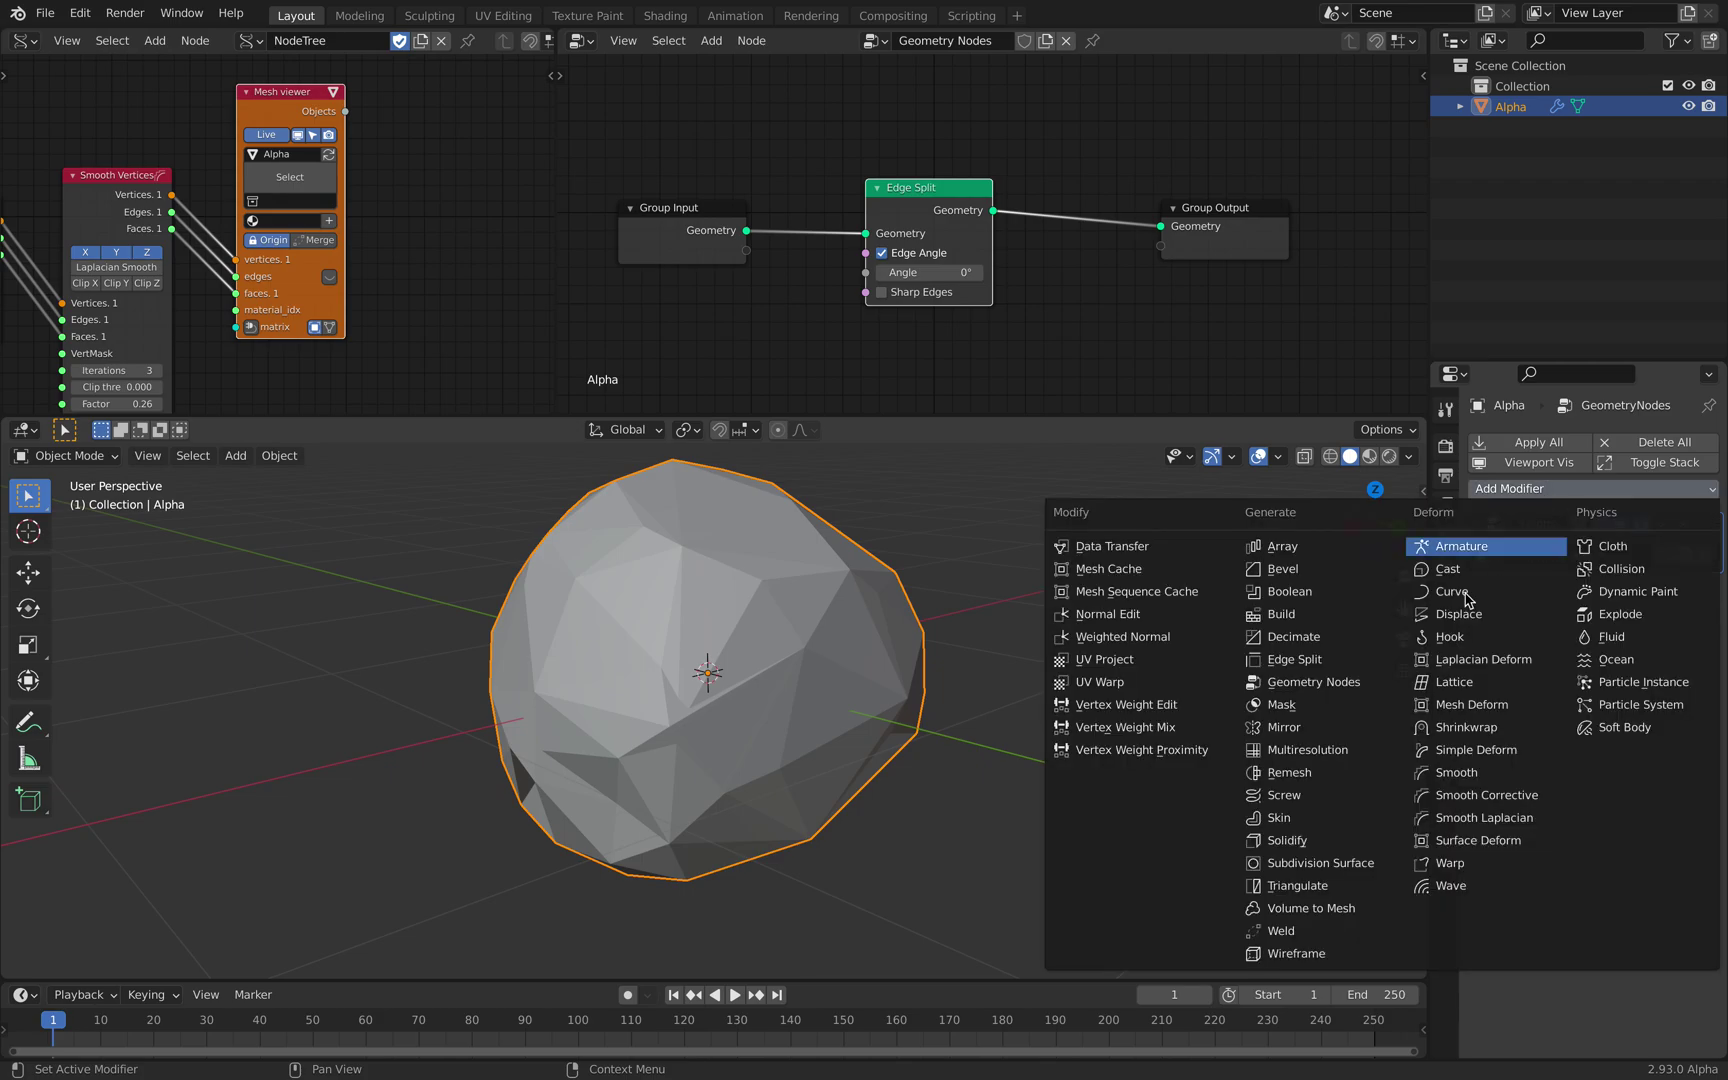
click(1452, 772)
mouse_move(1630, 645)
mouse_down()
mouse_move(1668, 645)
mouse_move(1619, 645)
mouse_up()
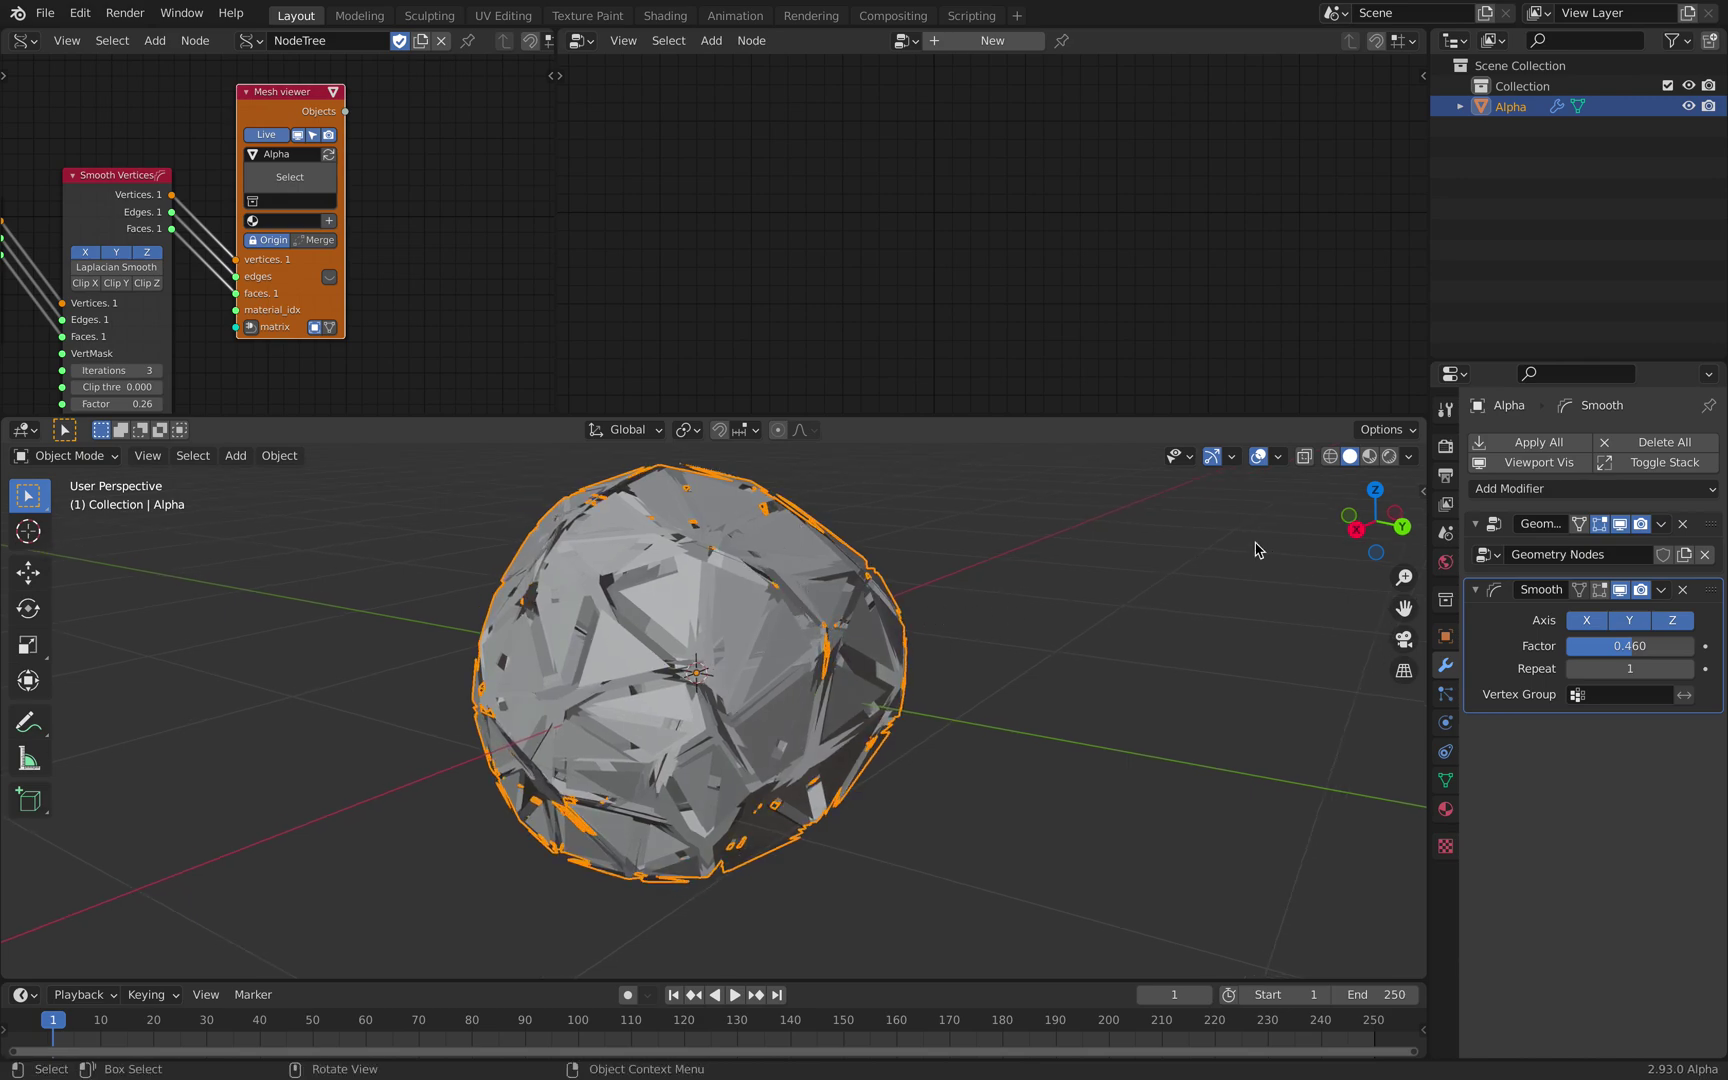
click(1713, 525)
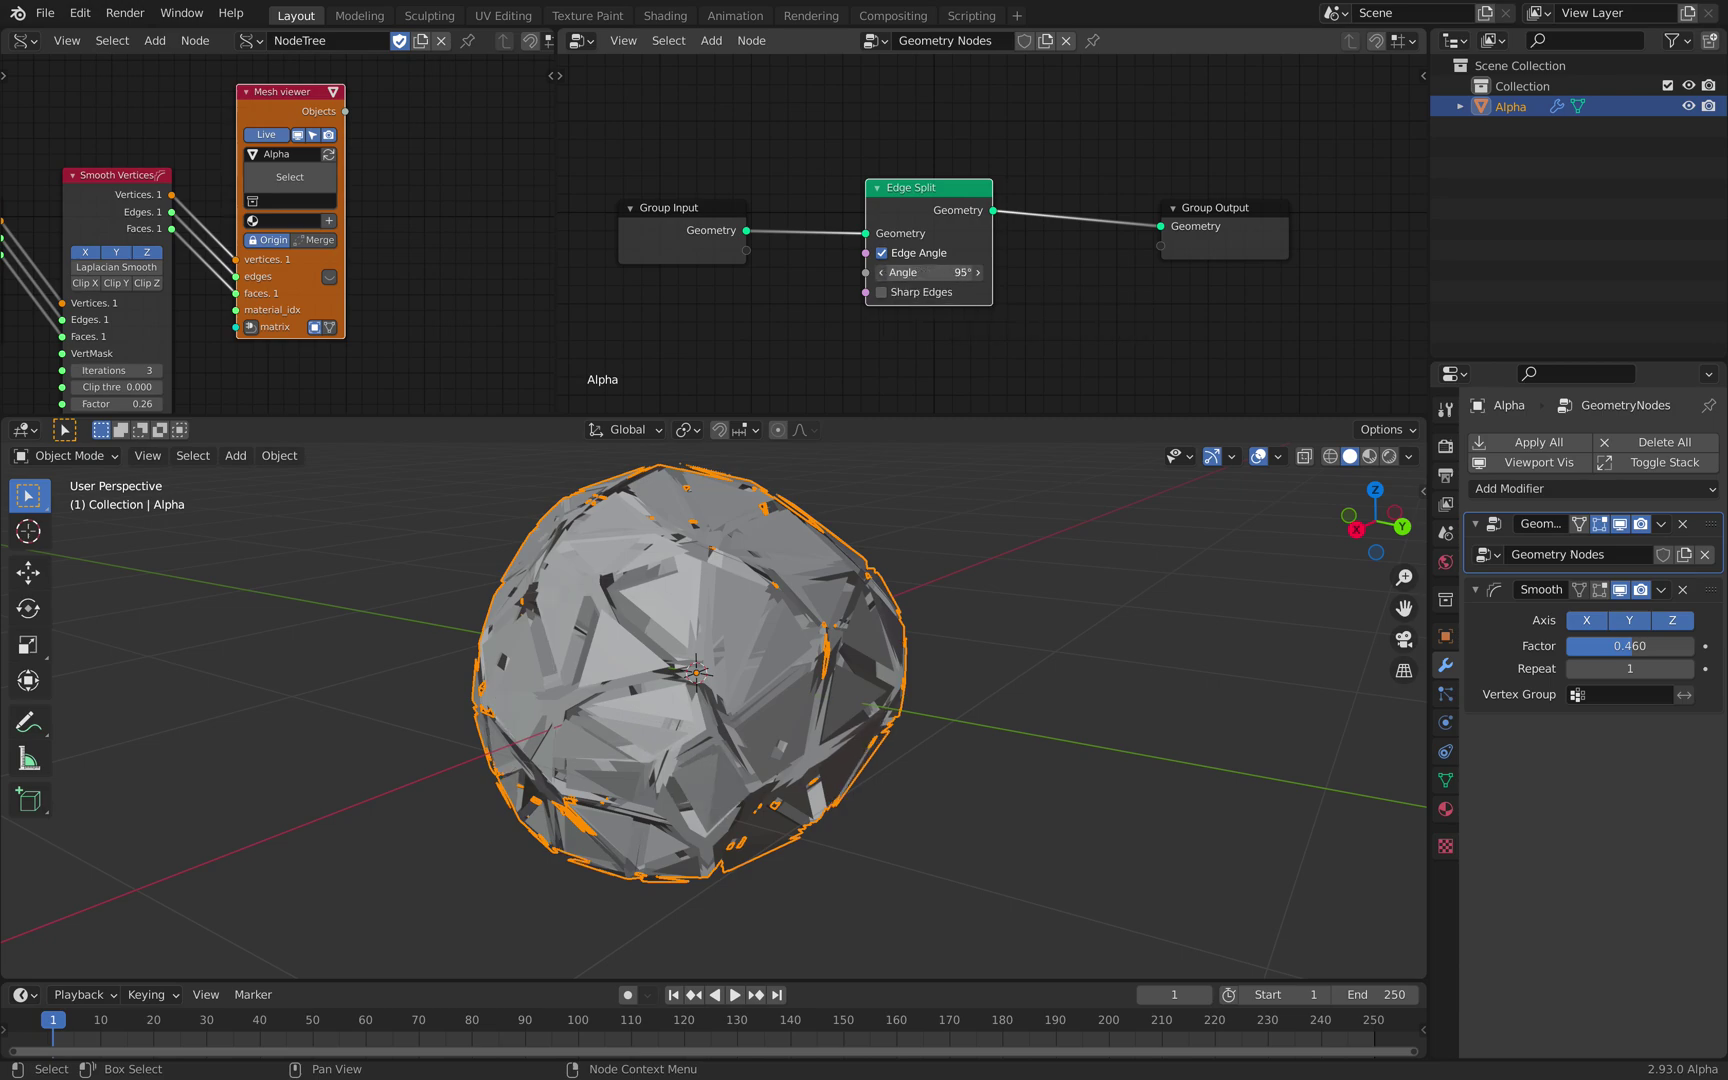
- Set the Edge Split node's angle to 124° and widen the Sverchok node area
mouse_move(928, 272)
mouse_down()
mouse_move(985, 272)
mouse_move(928, 272)
mouse_up()
middle_drag(589, 204, 556, 161)
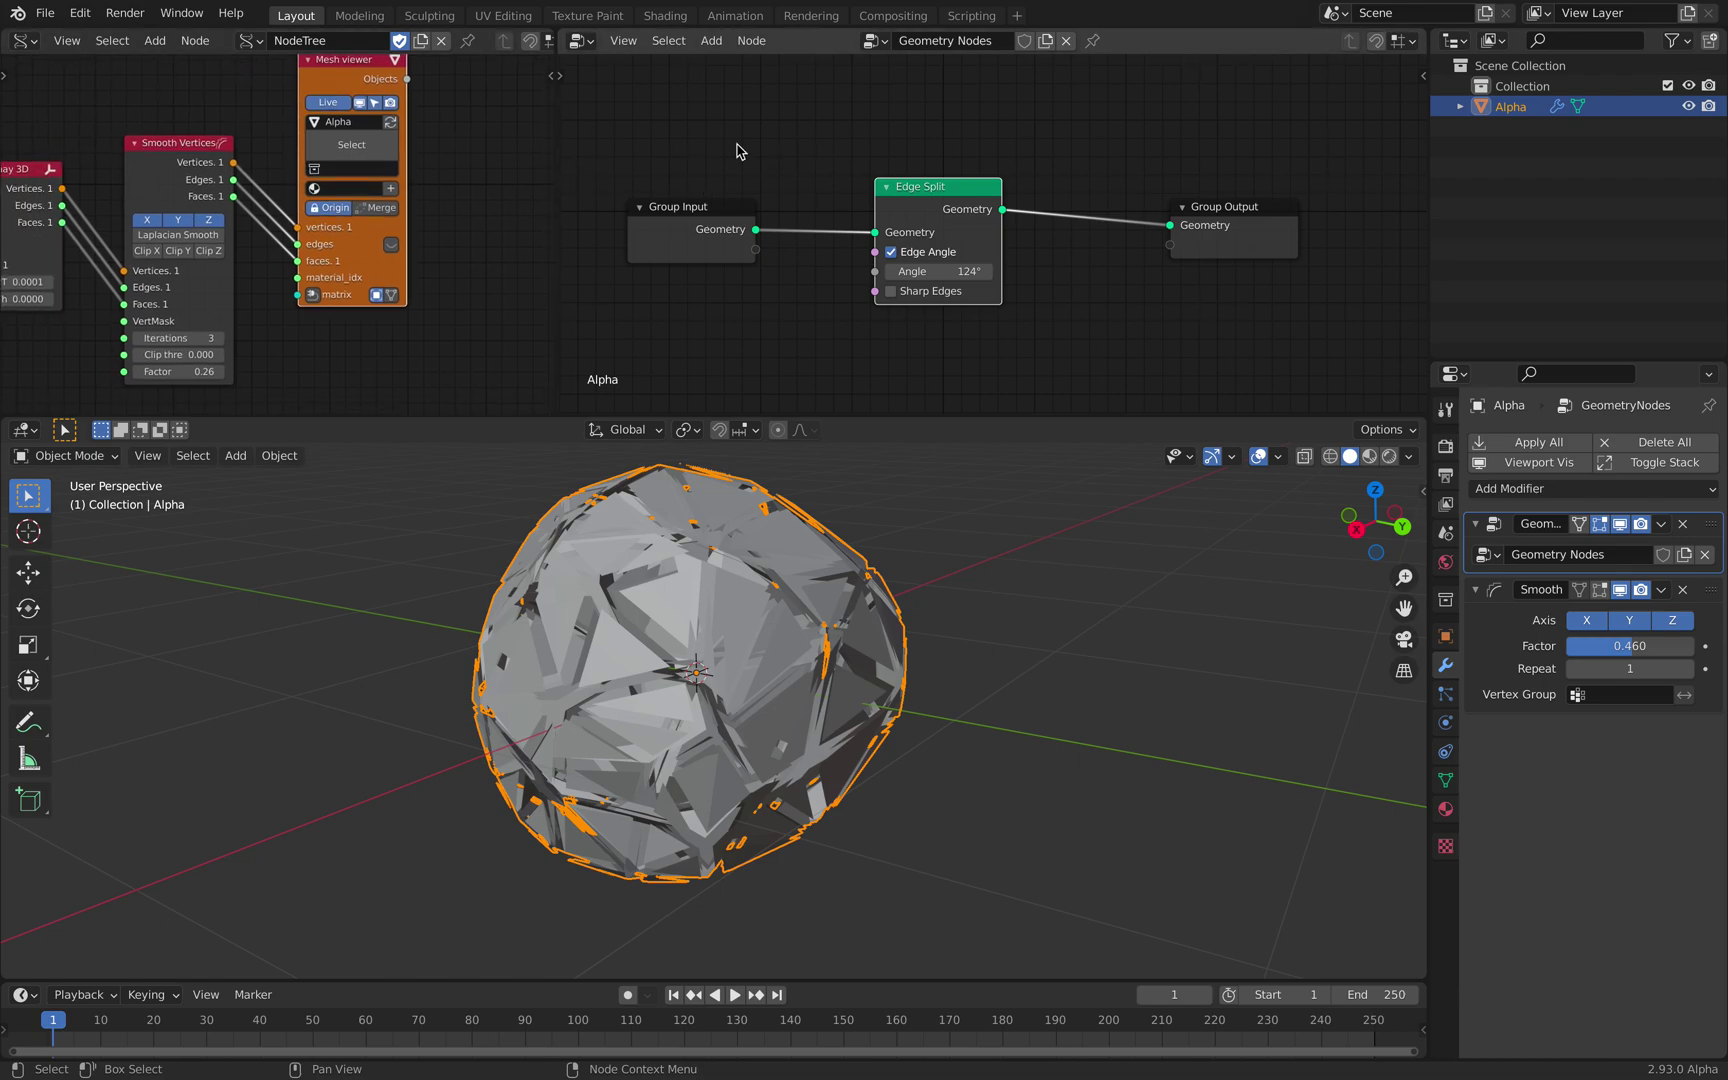
middle_drag(412, 166, 545, 156)
scroll(468, 170, up, 2)
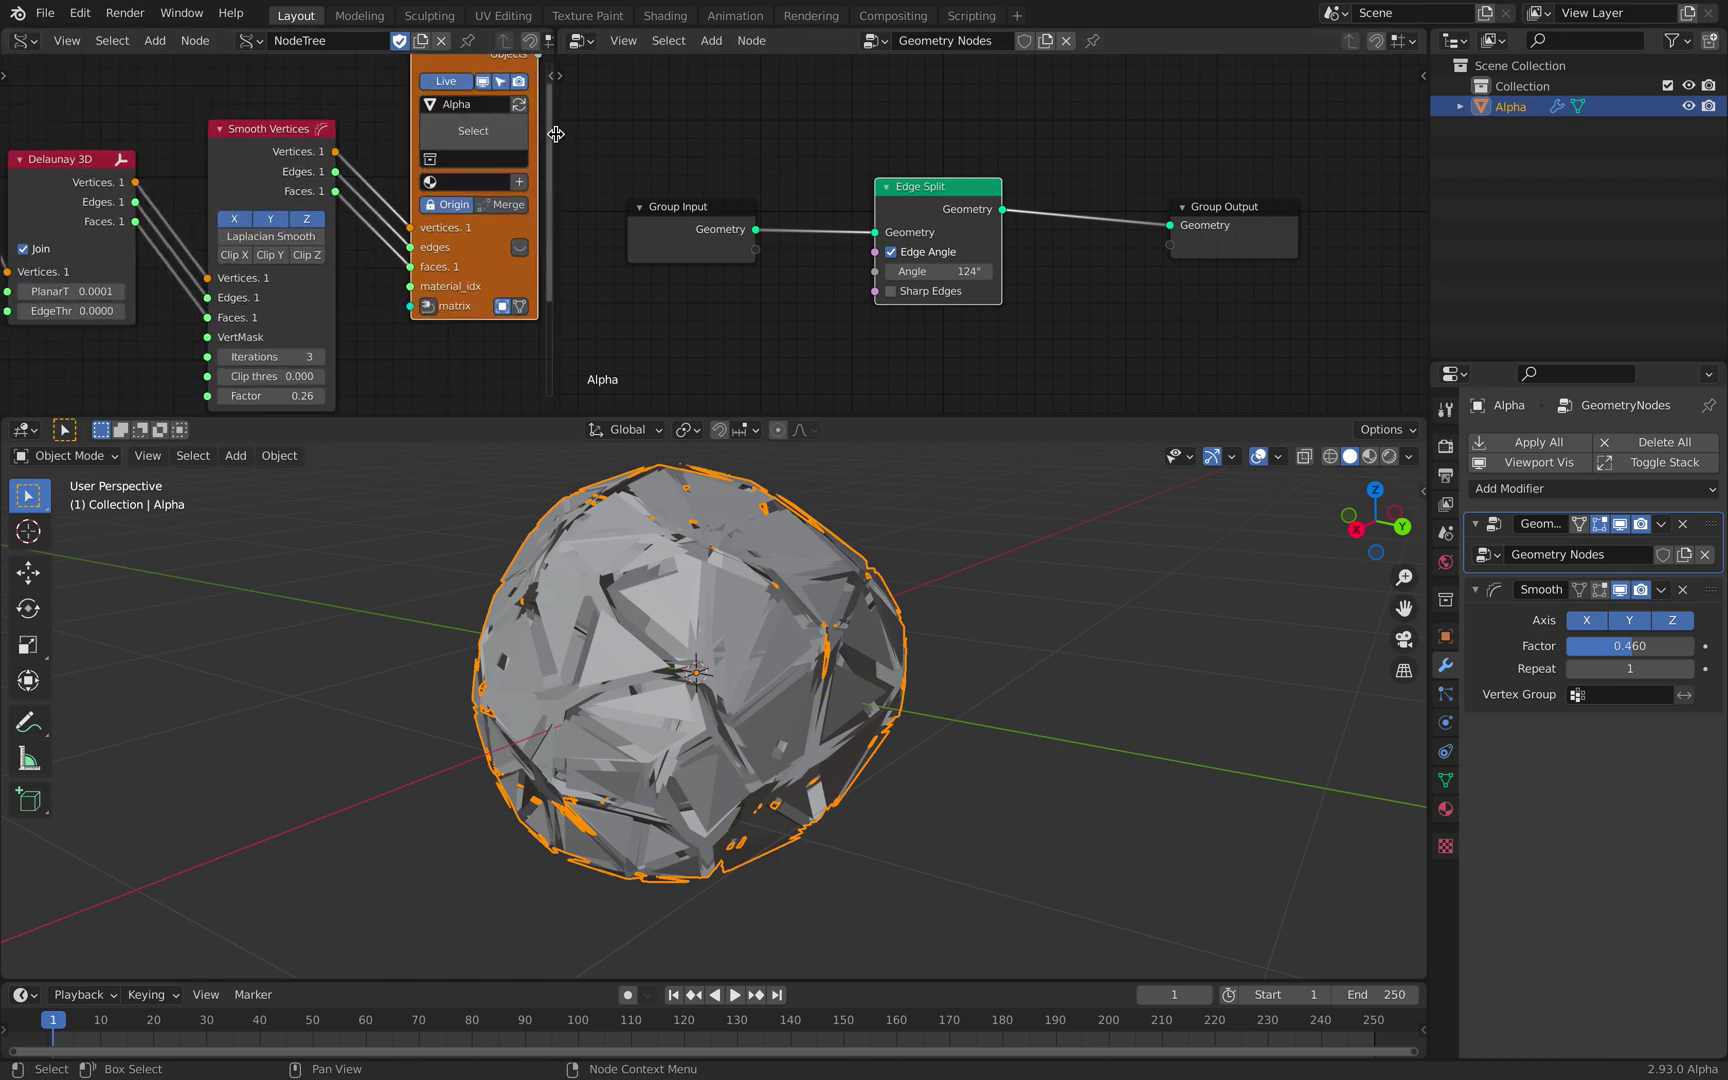
drag(552, 160, 849, 160)
middle_drag(815, 585, 825, 542)
middle_drag(465, 247, 462, 285)
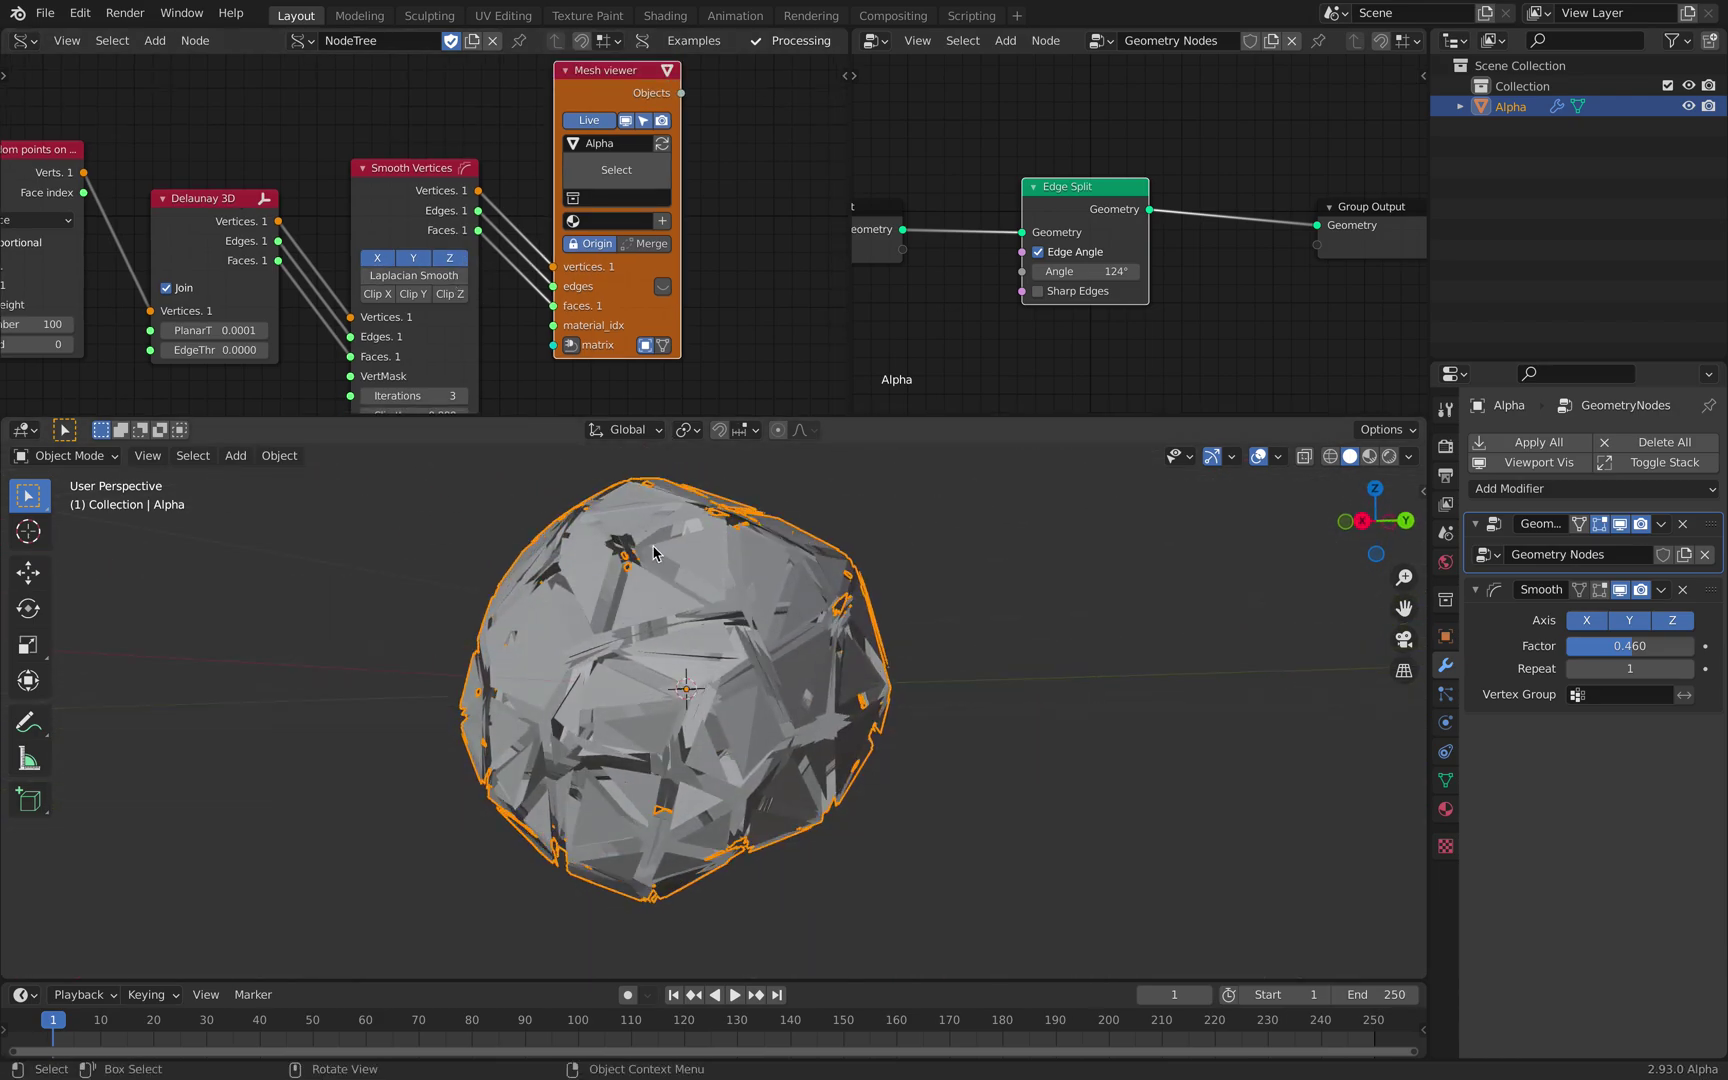
- Move the Mesh viewer and Smooth Vertices nodes away from Delaunay 3D to make room in the chain
middle_drag(372, 206, 329, 187)
drag(191, 178, 183, 171)
middle_drag(183, 171, 345, 212)
middle_drag(617, 194, 430, 215)
drag(546, 283, 736, 284)
drag(352, 181, 488, 218)
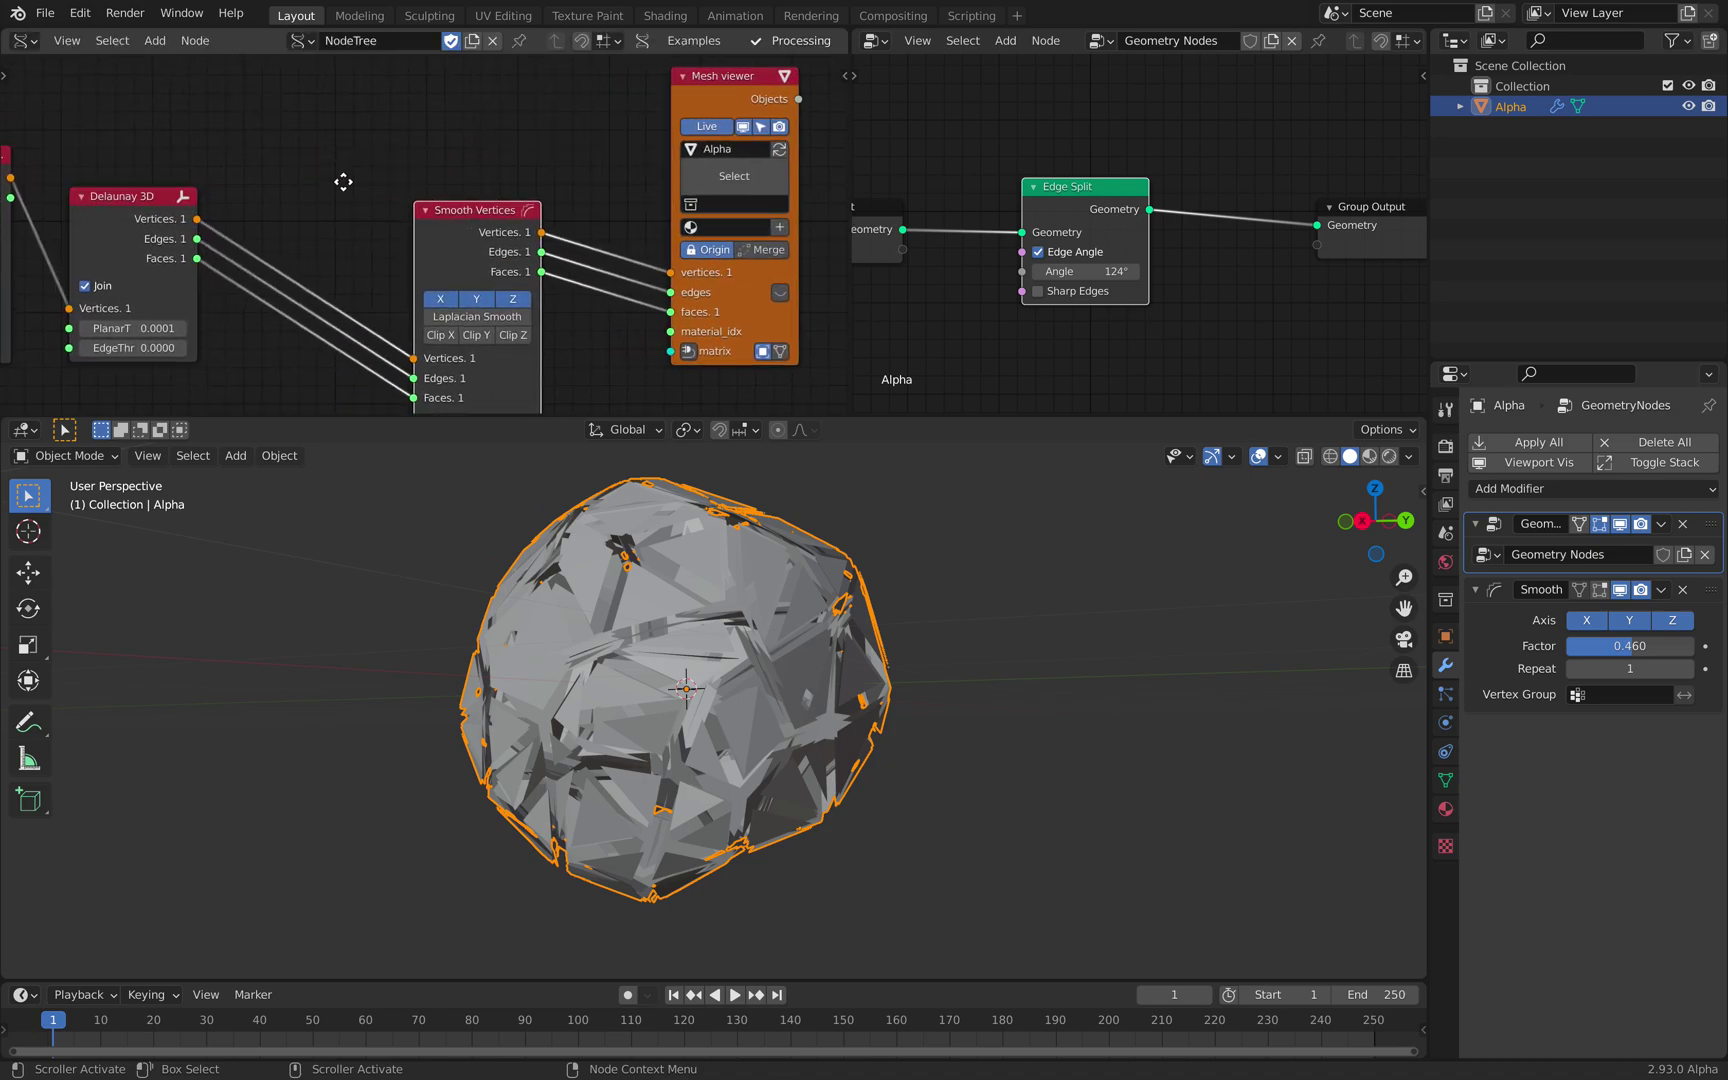
- Add a Merge by Distance node and link it between Delaunay 3D and Smooth Vertices
middle_drag(343, 181, 385, 248)
key(shift+a)
click(330, 173)
text(merge)
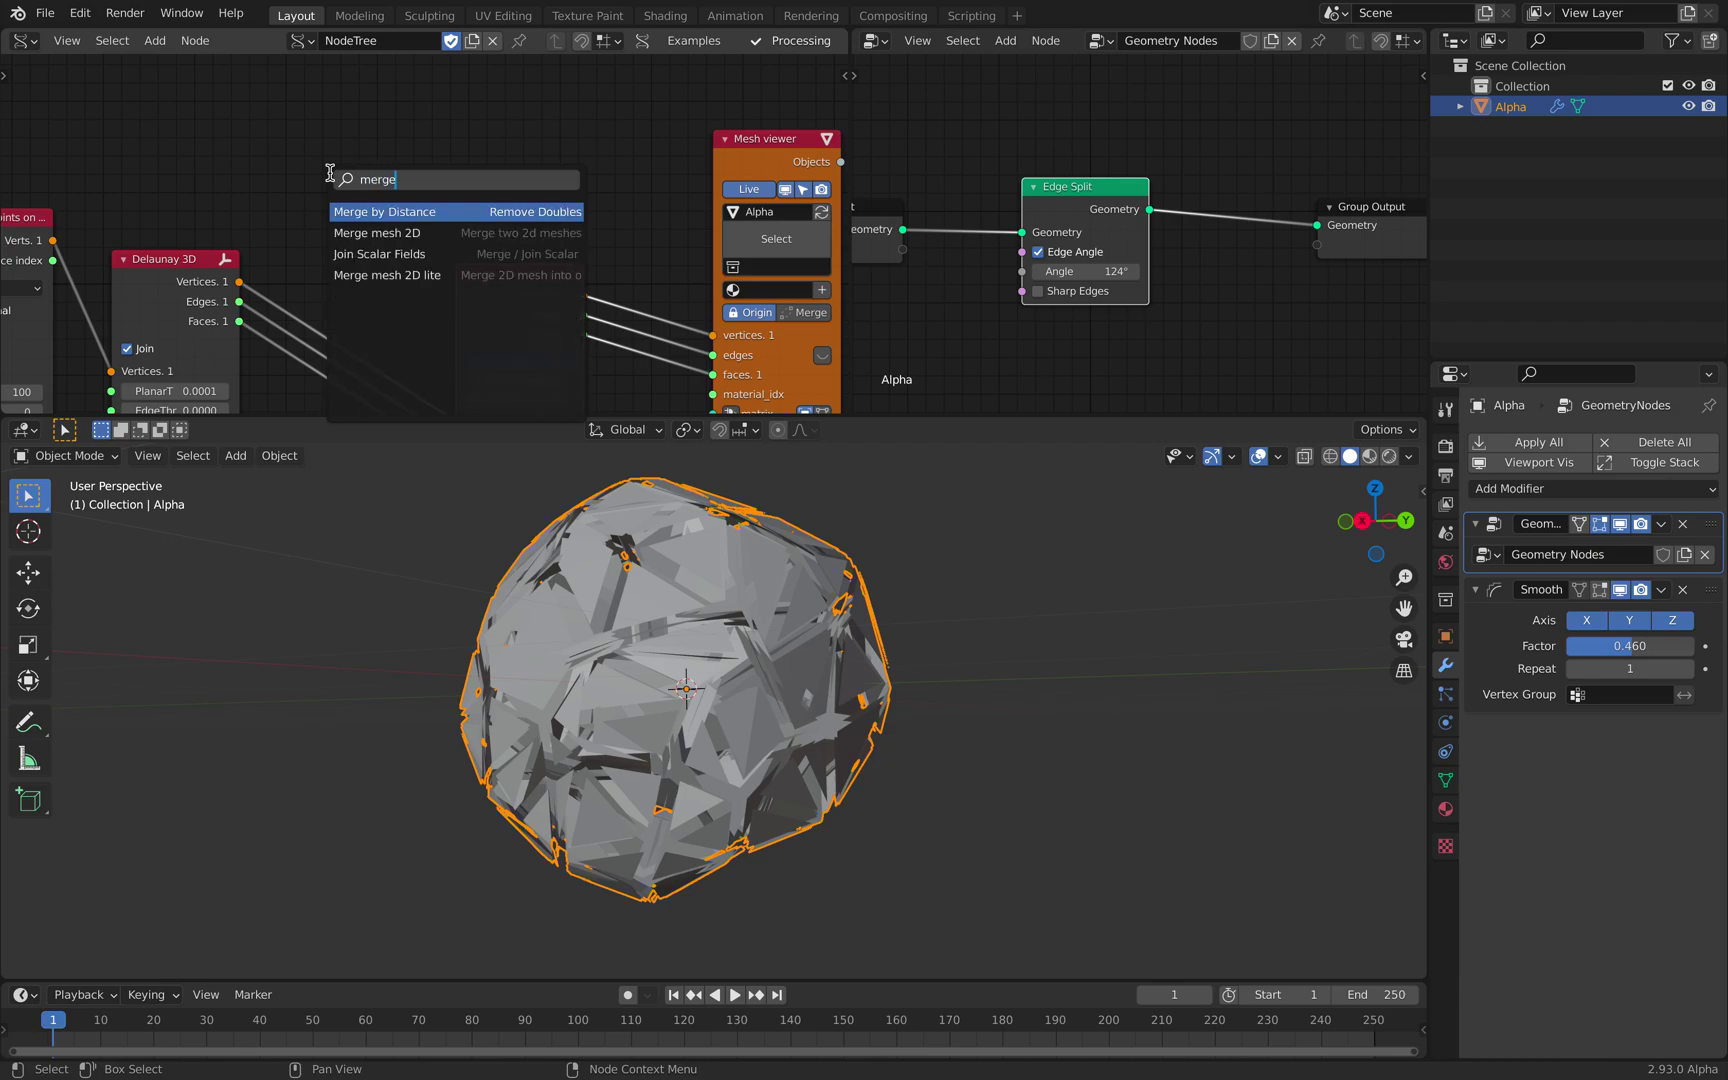
key(Return)
click(309, 346)
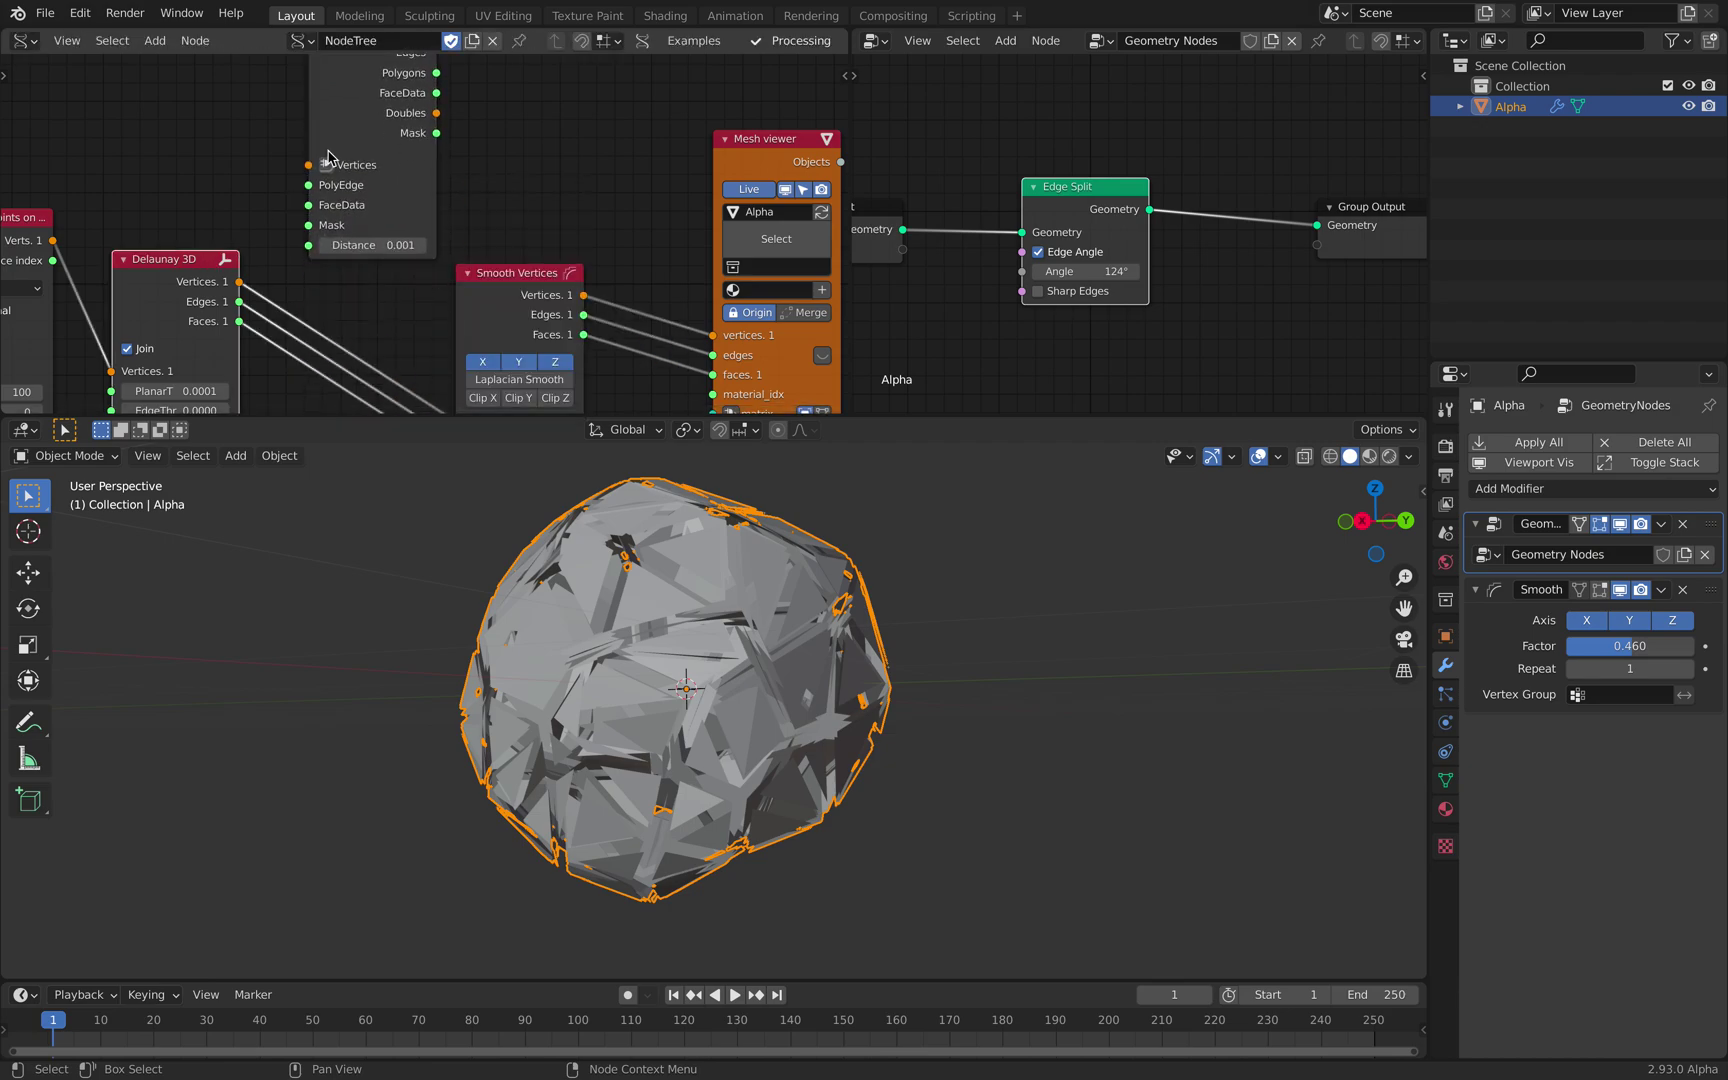
shift+click(499, 278)
key(shift+f)
click(512, 208)
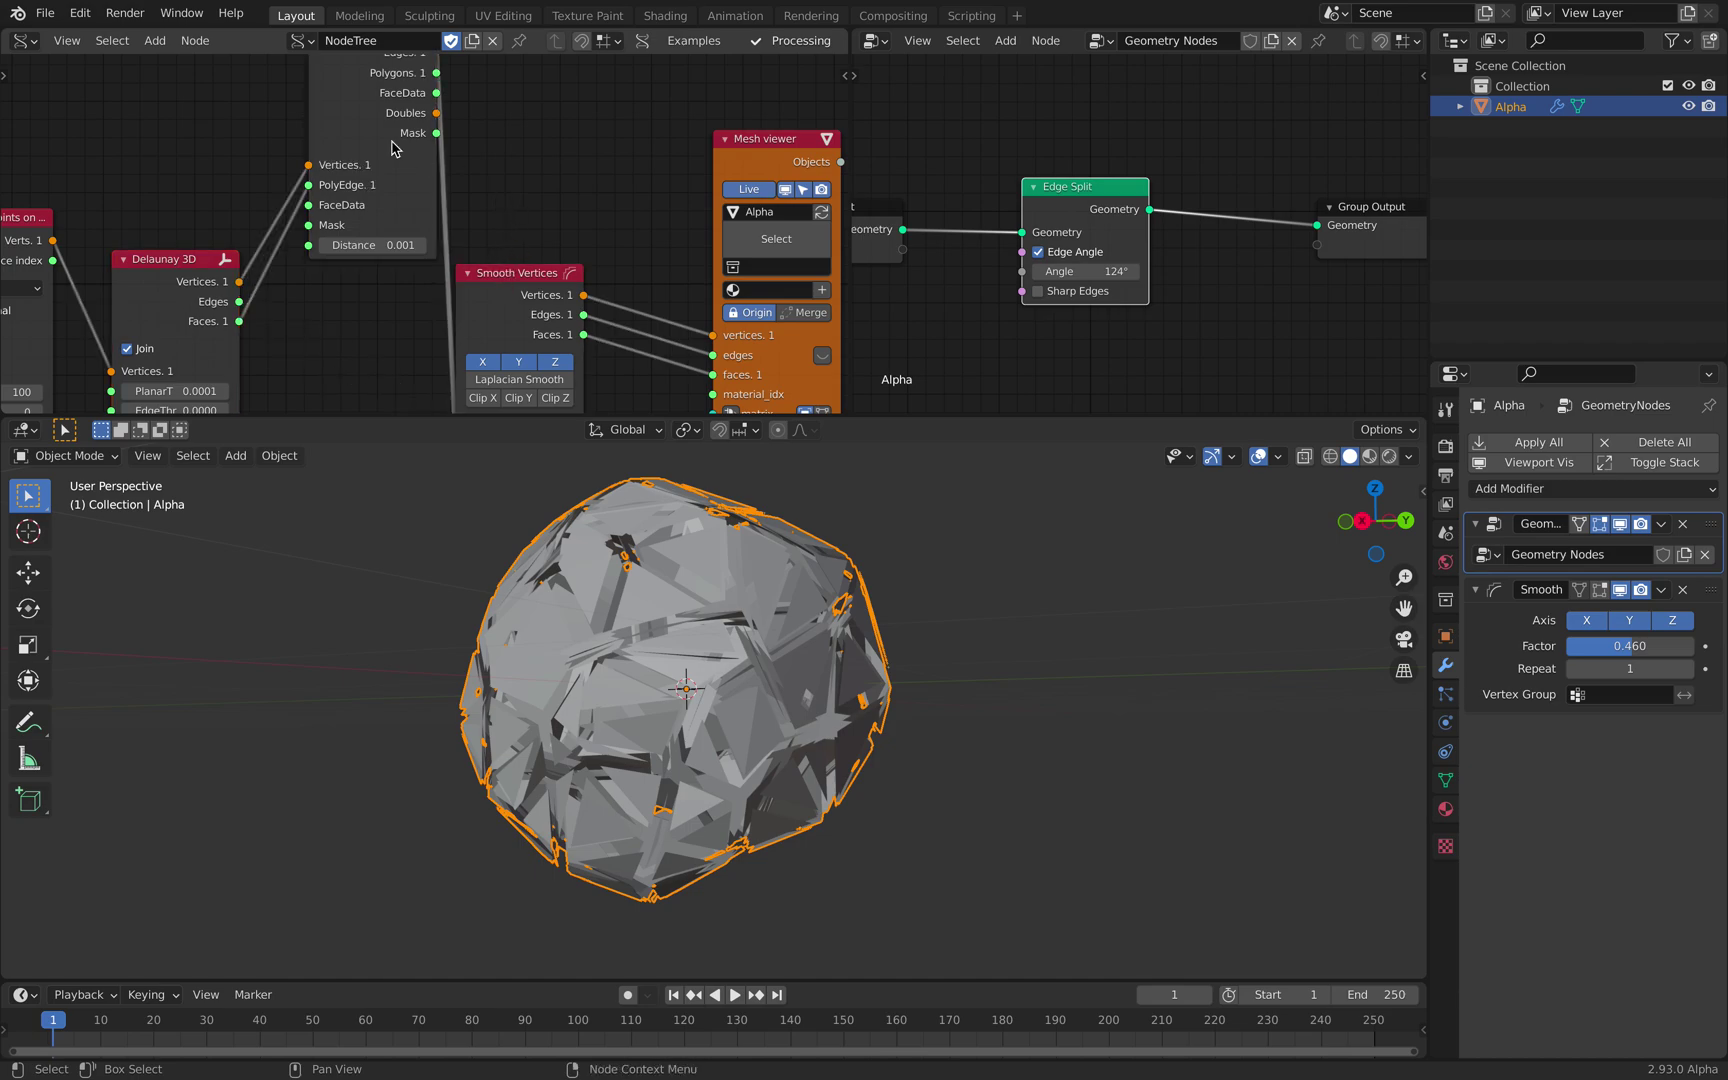
- Place the Merge by Distance node beside Delaunay 3D and set its distance to 0.205
drag(379, 122, 355, 285)
middle_drag(355, 285, 350, 178)
mouse_move(343, 301)
mouse_down()
mouse_move(396, 301)
mouse_move(355, 301)
mouse_up()
middle_drag(751, 668, 758, 610)
key(alt+a)
key(a)
middle_drag(617, 353, 508, 282)
- Set the Edge Split node's angle to 174°
middle_drag(1142, 261, 1184, 254)
click(1128, 251)
click(1128, 251)
click(1130, 250)
click(1130, 250)
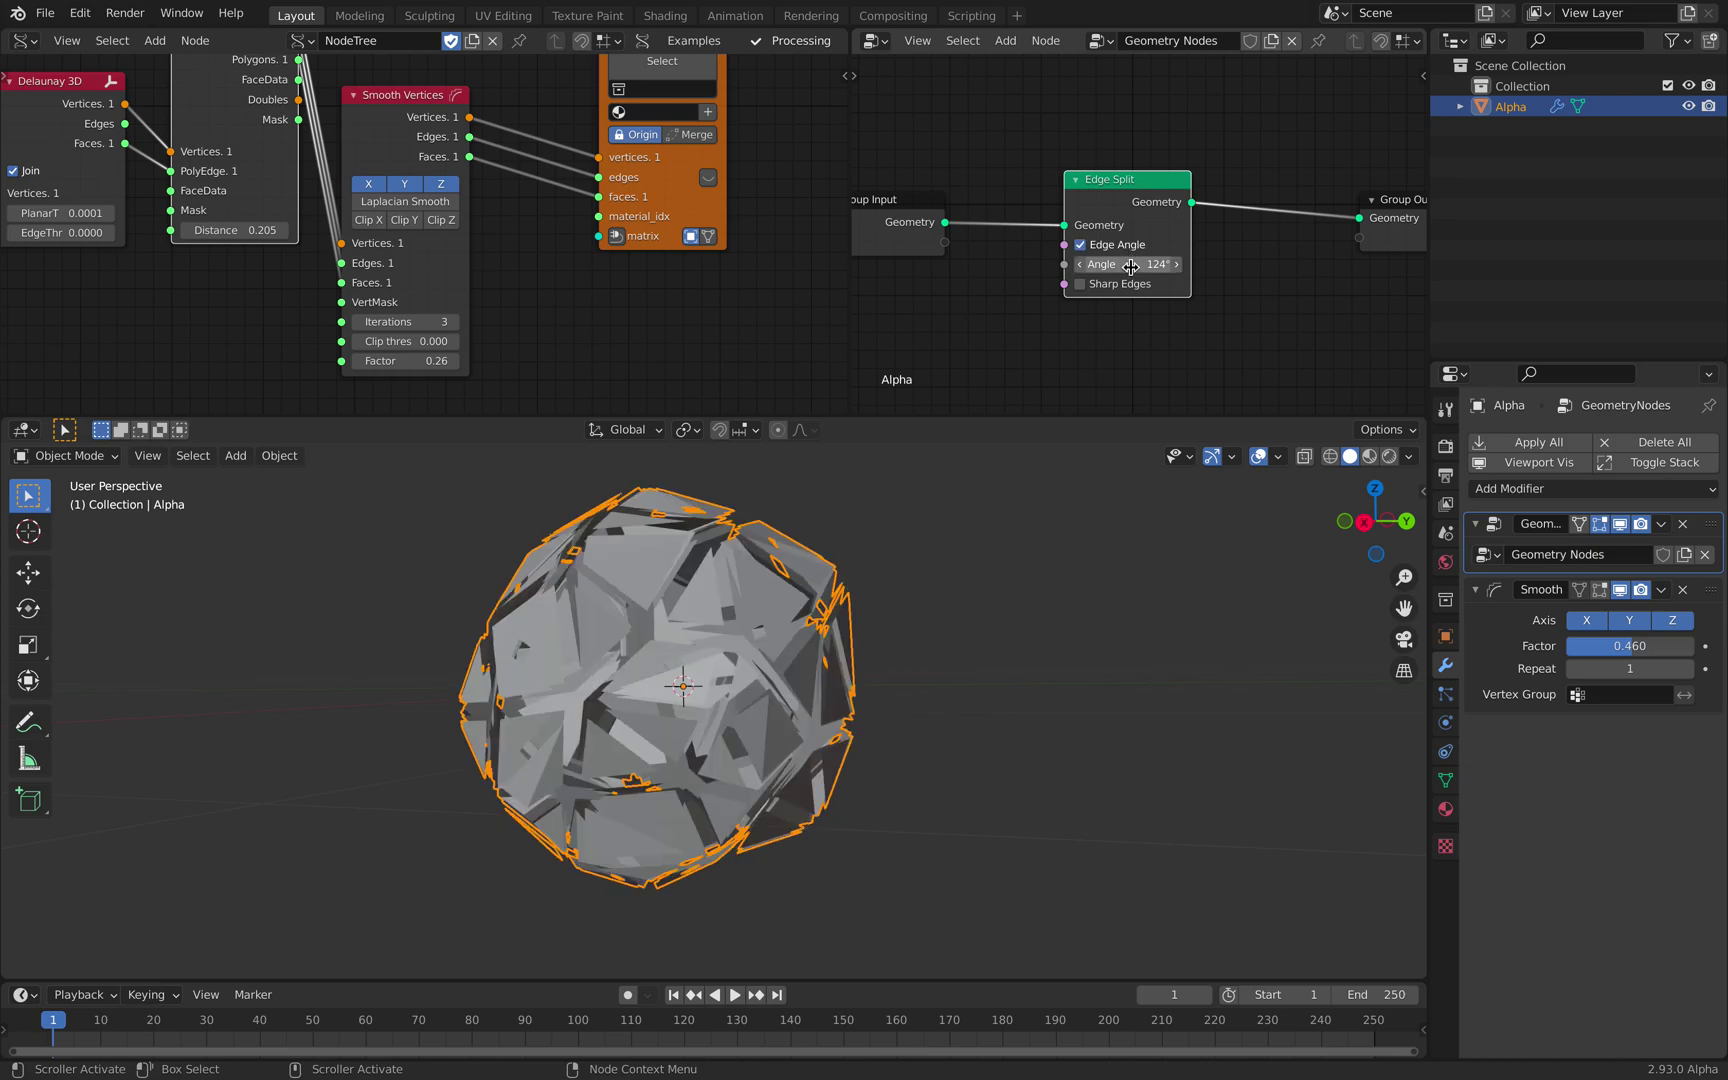
drag(1128, 264, 1219, 264)
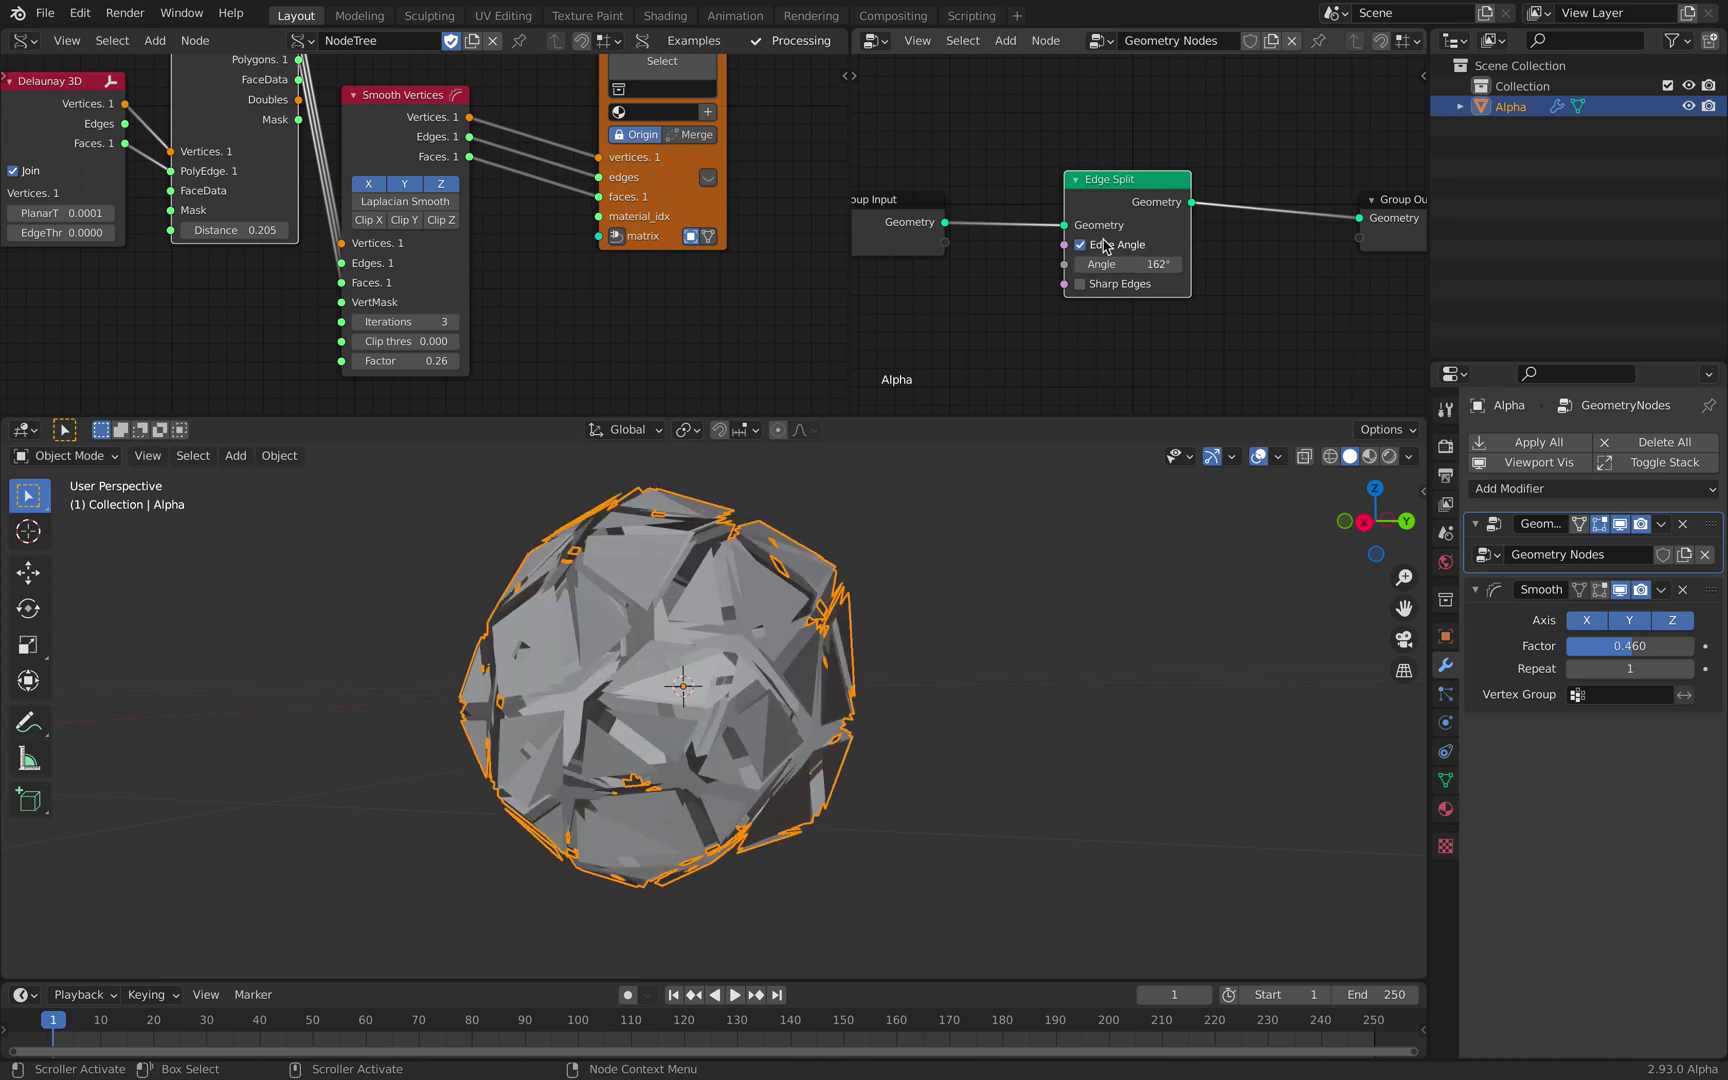
drag(1160, 264, 1175, 264)
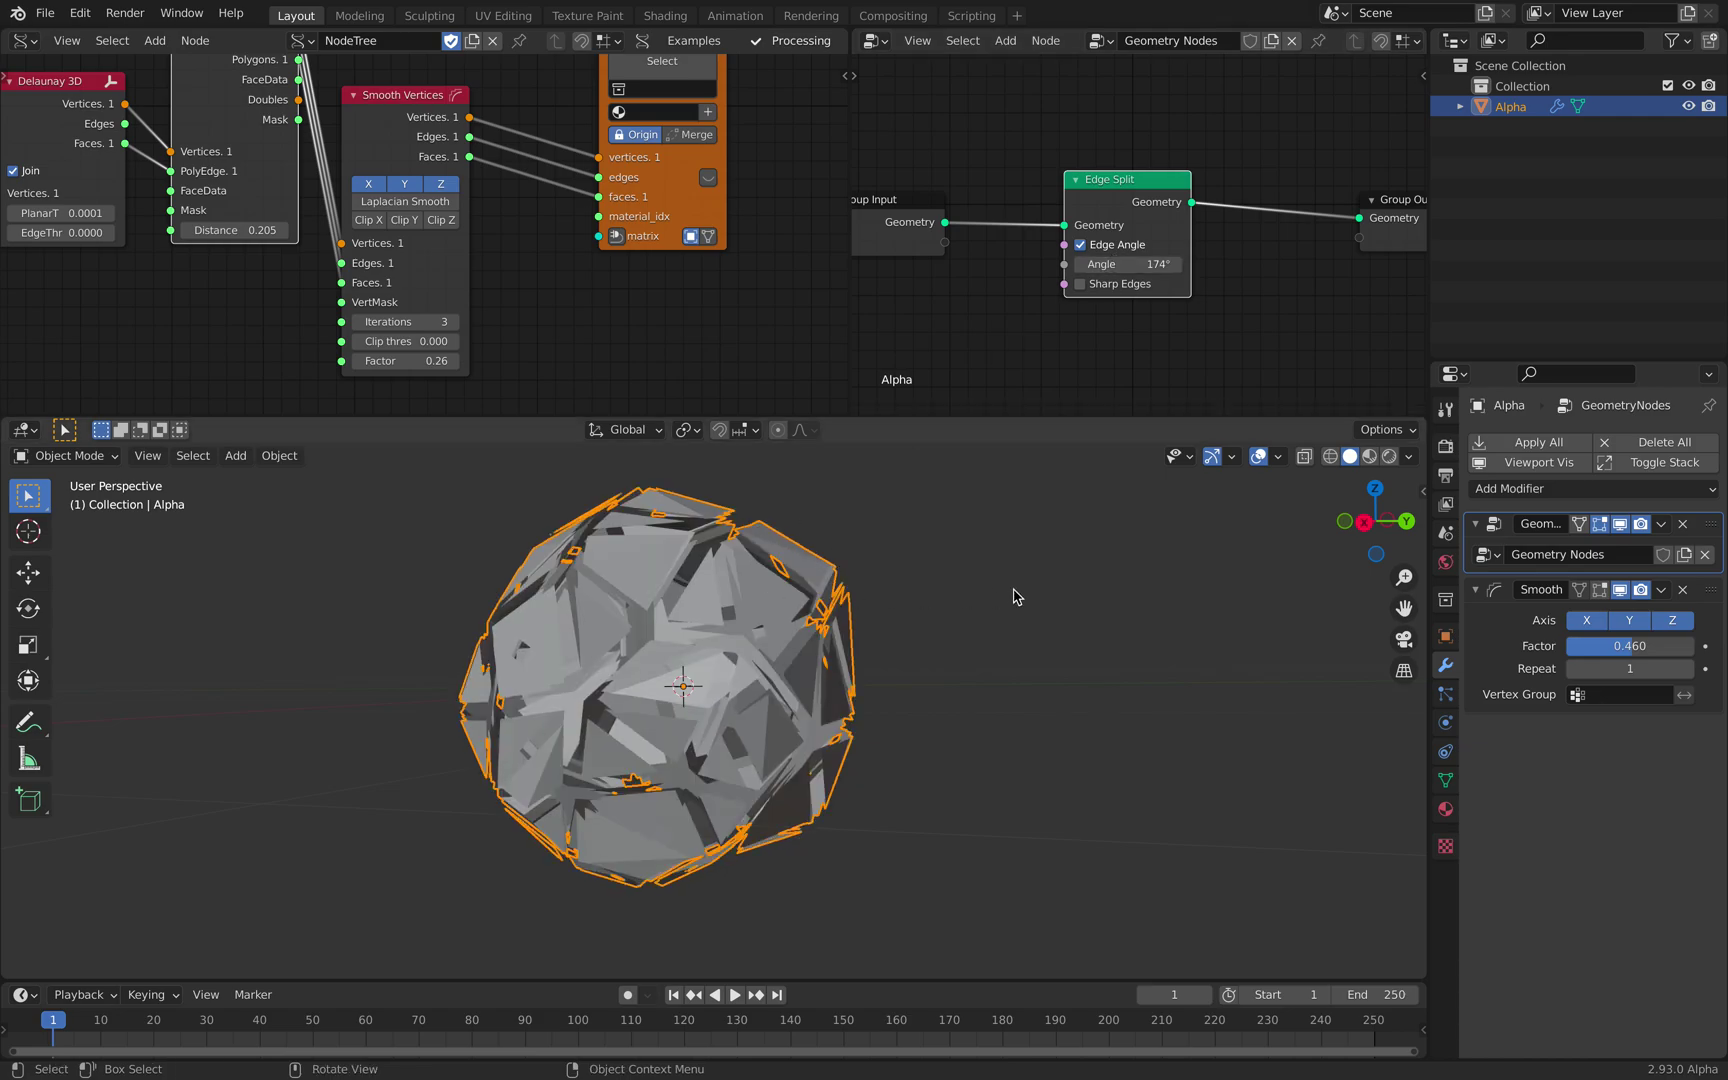
- Add a Subdivision Surface modifier to the mesh and inspect it from another angle
click(1500, 497)
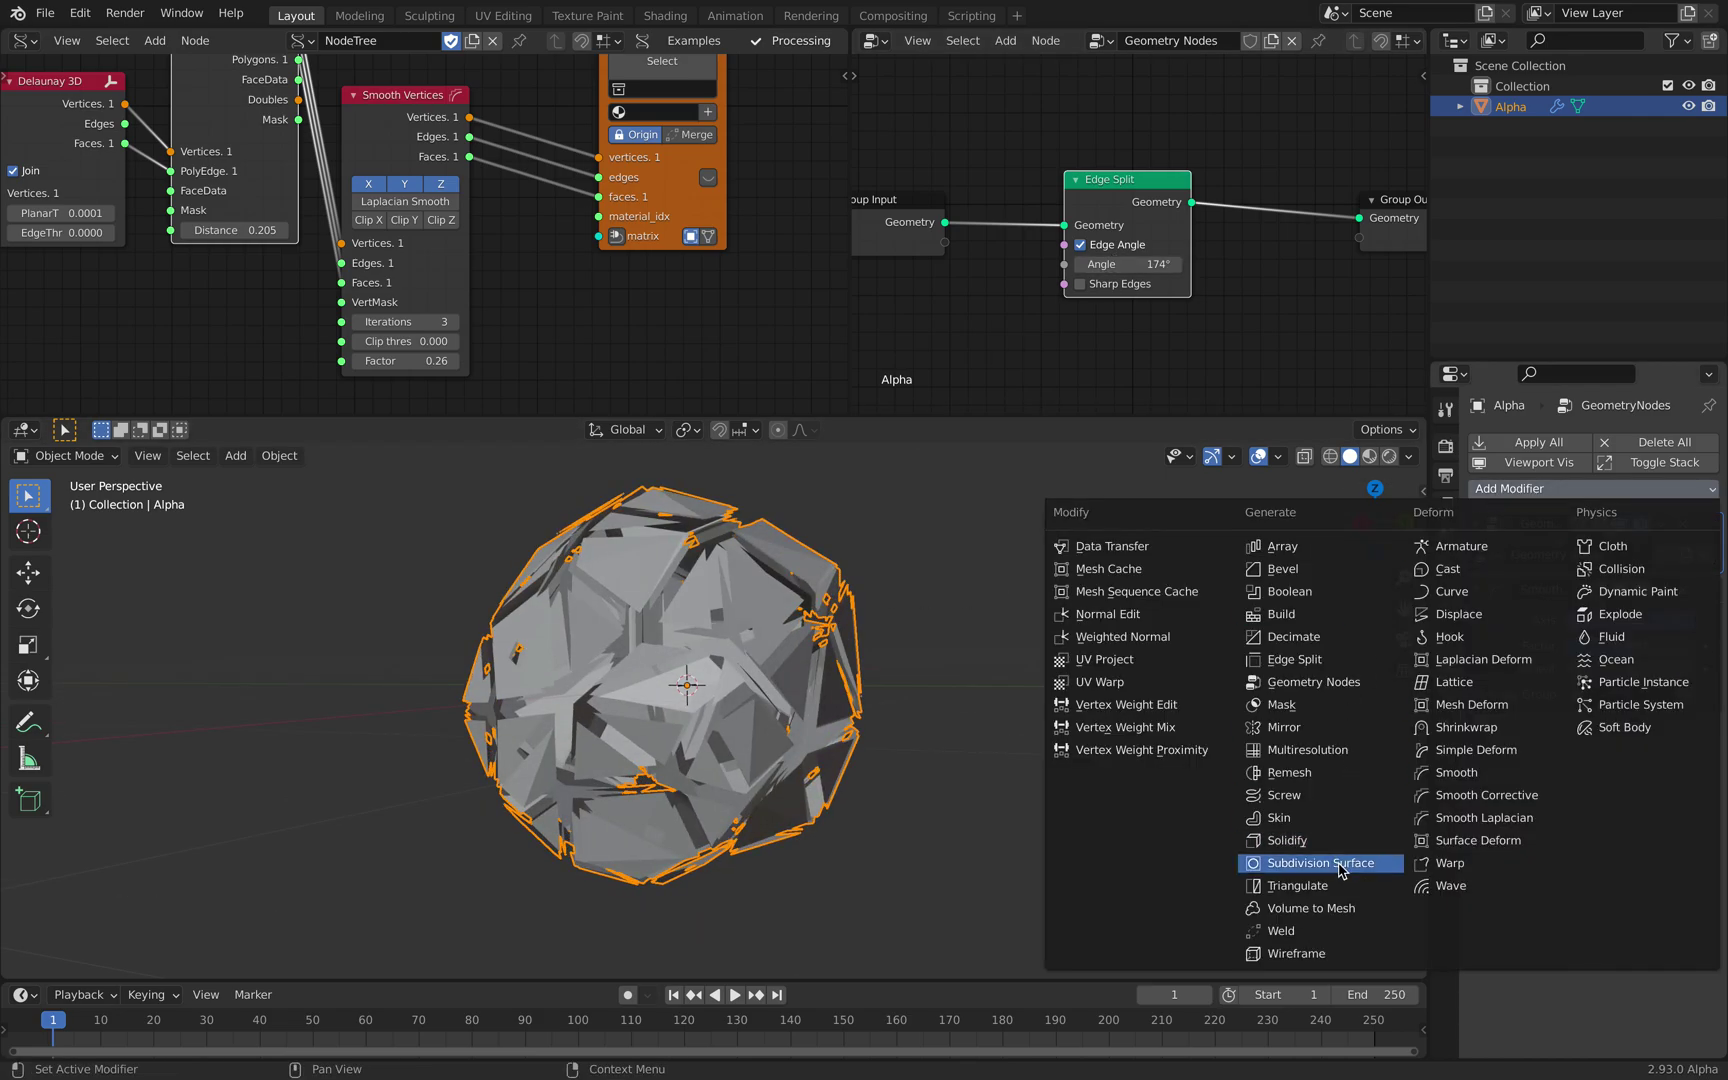
click(1340, 866)
click(1109, 753)
middle_drag(1109, 753, 1063, 753)
scroll(1063, 753, up, 1)
click(879, 682)
middle_drag(879, 682, 846, 674)
- Add a Solidify modifier to the mesh with a thickness of 0.11 m
click(1527, 490)
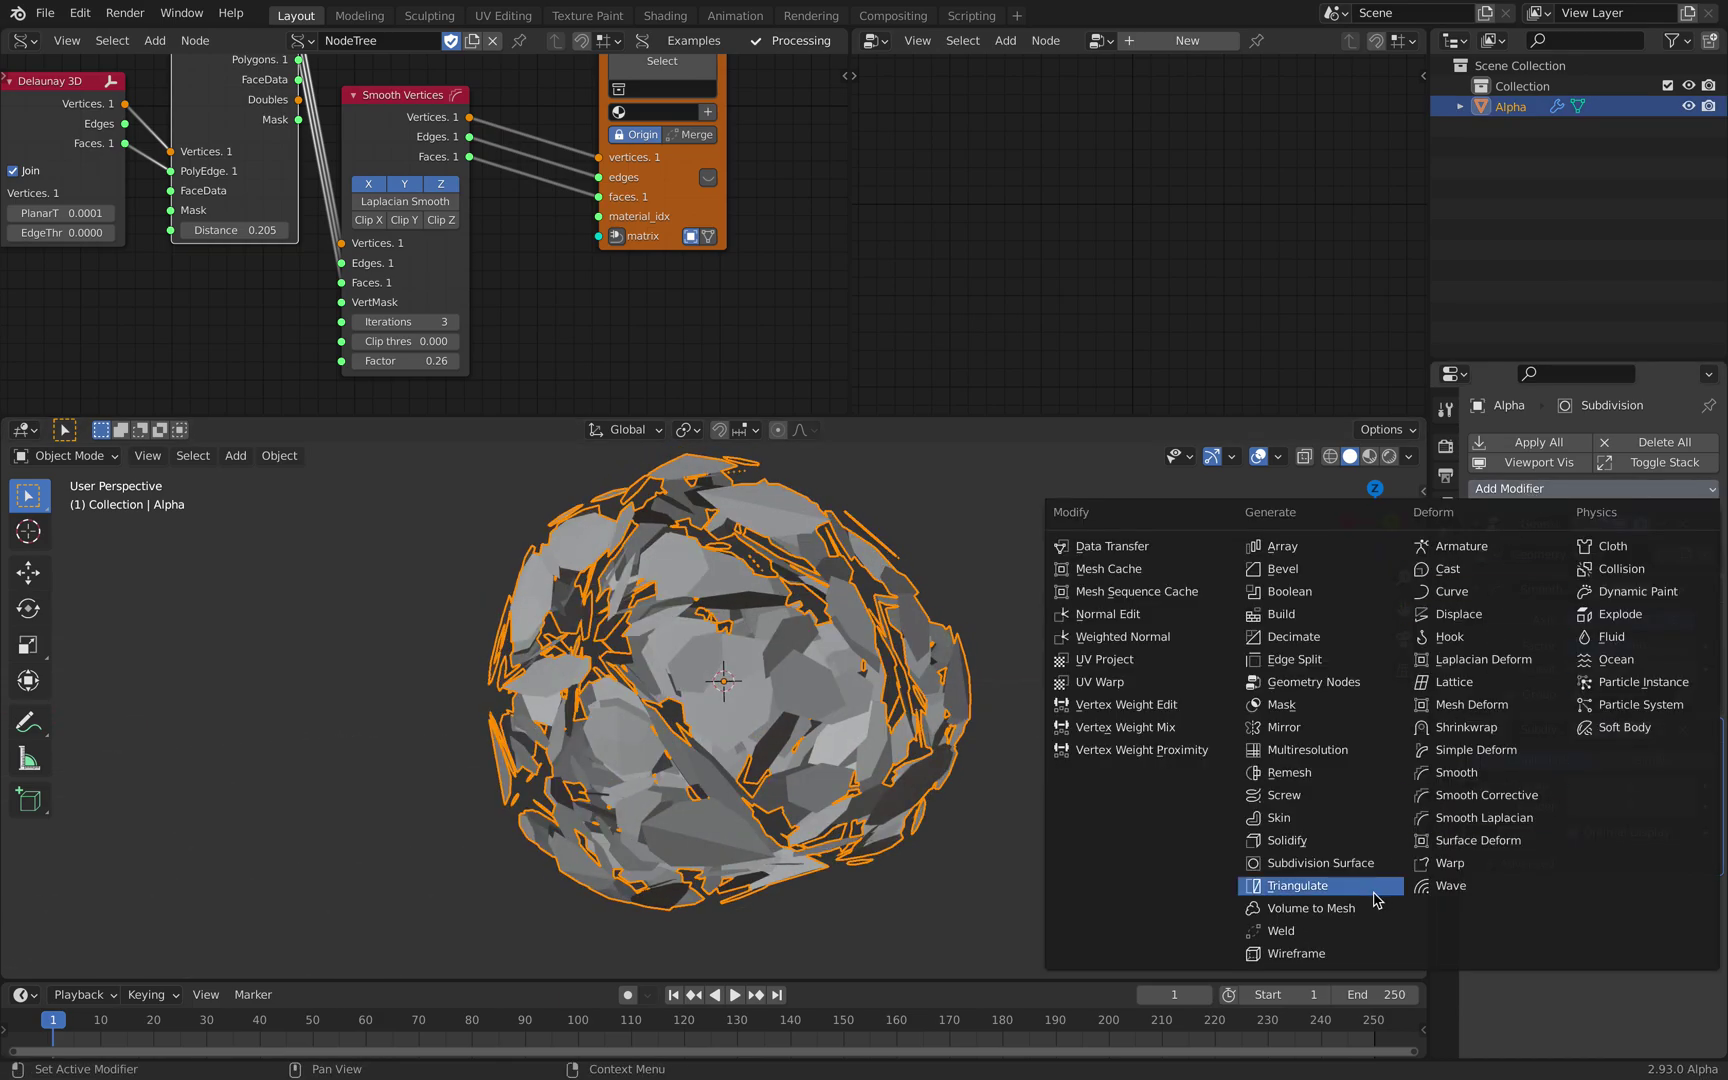
click(1345, 845)
drag(1624, 940, 1688, 940)
click(1258, 764)
middle_drag(1258, 764, 911, 643)
scroll(1001, 677, down, 2)
click(830, 672)
scroll(359, 239, down, 3)
- Reposition the Random points node and tidy the layout of the nodes further along the chain
middle_drag(84, 195, 423, 238)
drag(327, 158, 332, 194)
middle_drag(497, 254, 363, 210)
scroll(363, 210, up, 2)
middle_drag(617, 271, 512, 271)
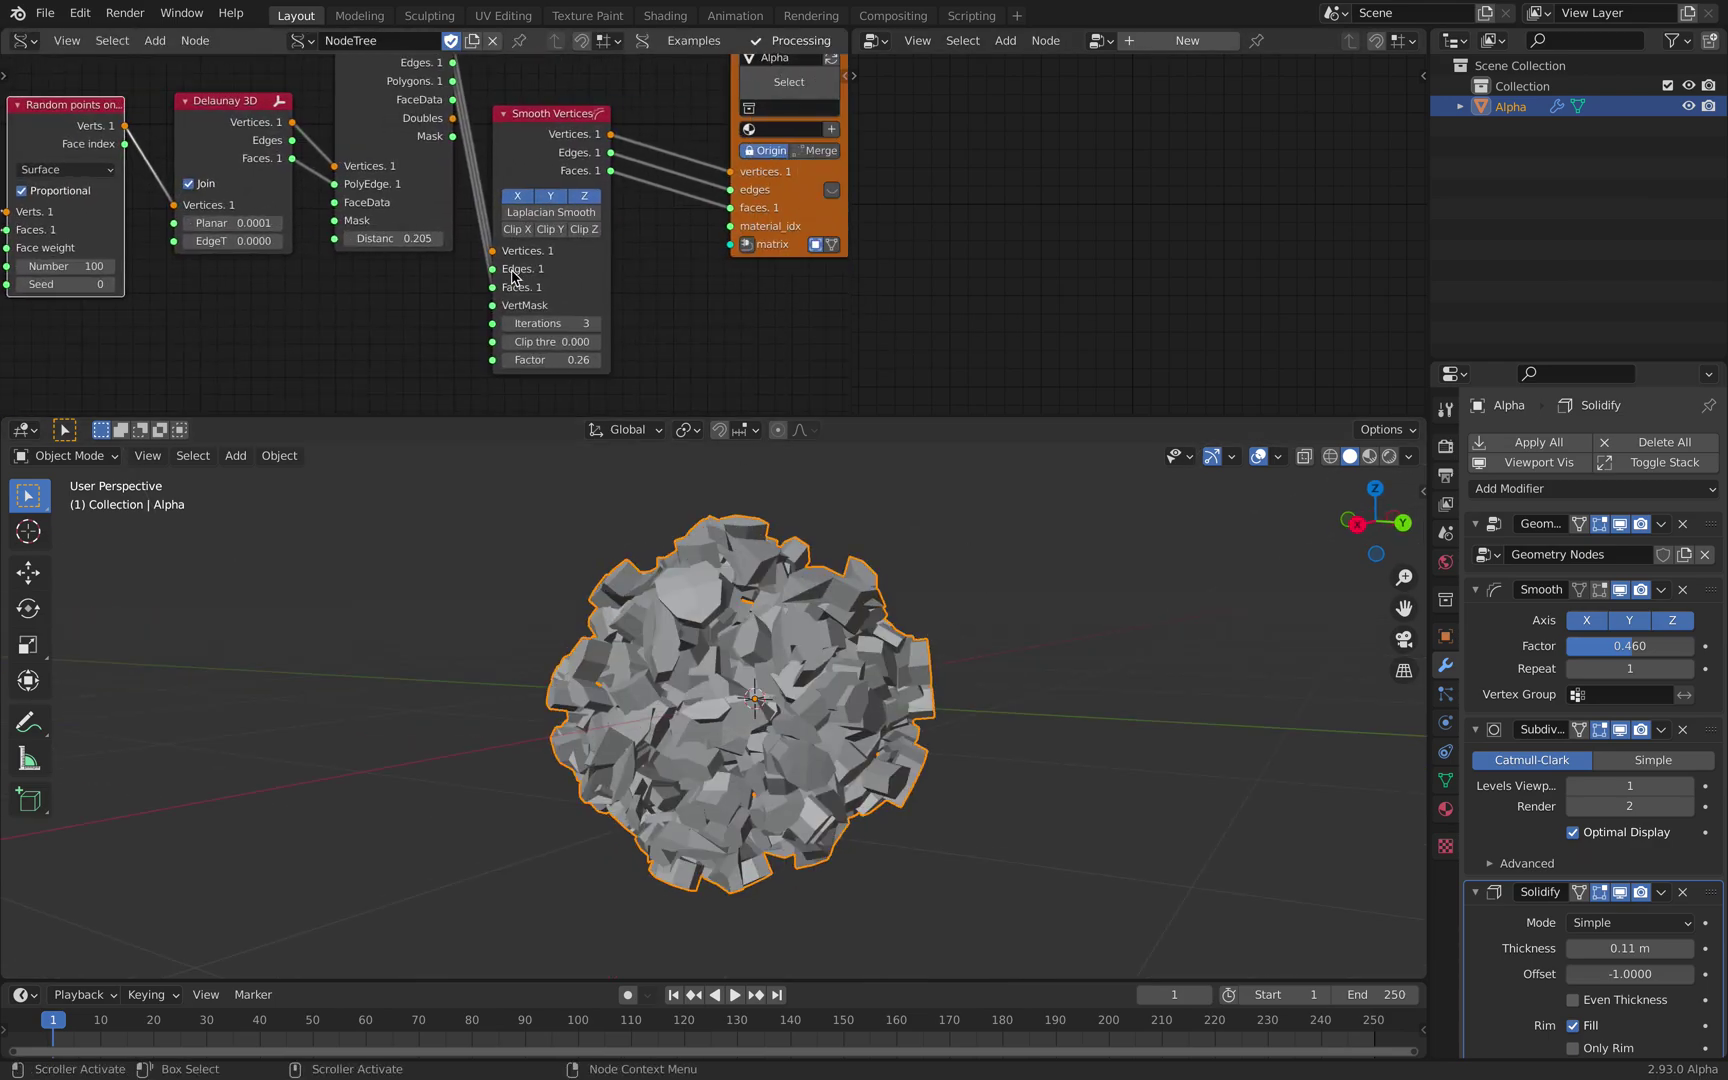
scroll(543, 281, up, 2)
drag(563, 147, 596, 107)
middle_drag(432, 158, 505, 160)
middle_drag(305, 220, 580, 223)
- Rearrange the nodes at the start of the chain so the Box node sits beside Subdivide
scroll(508, 229, down, 3)
drag(169, 188, 194, 157)
middle_drag(170, 223, 310, 172)
drag(289, 157, 285, 202)
middle_drag(285, 202, 240, 146)
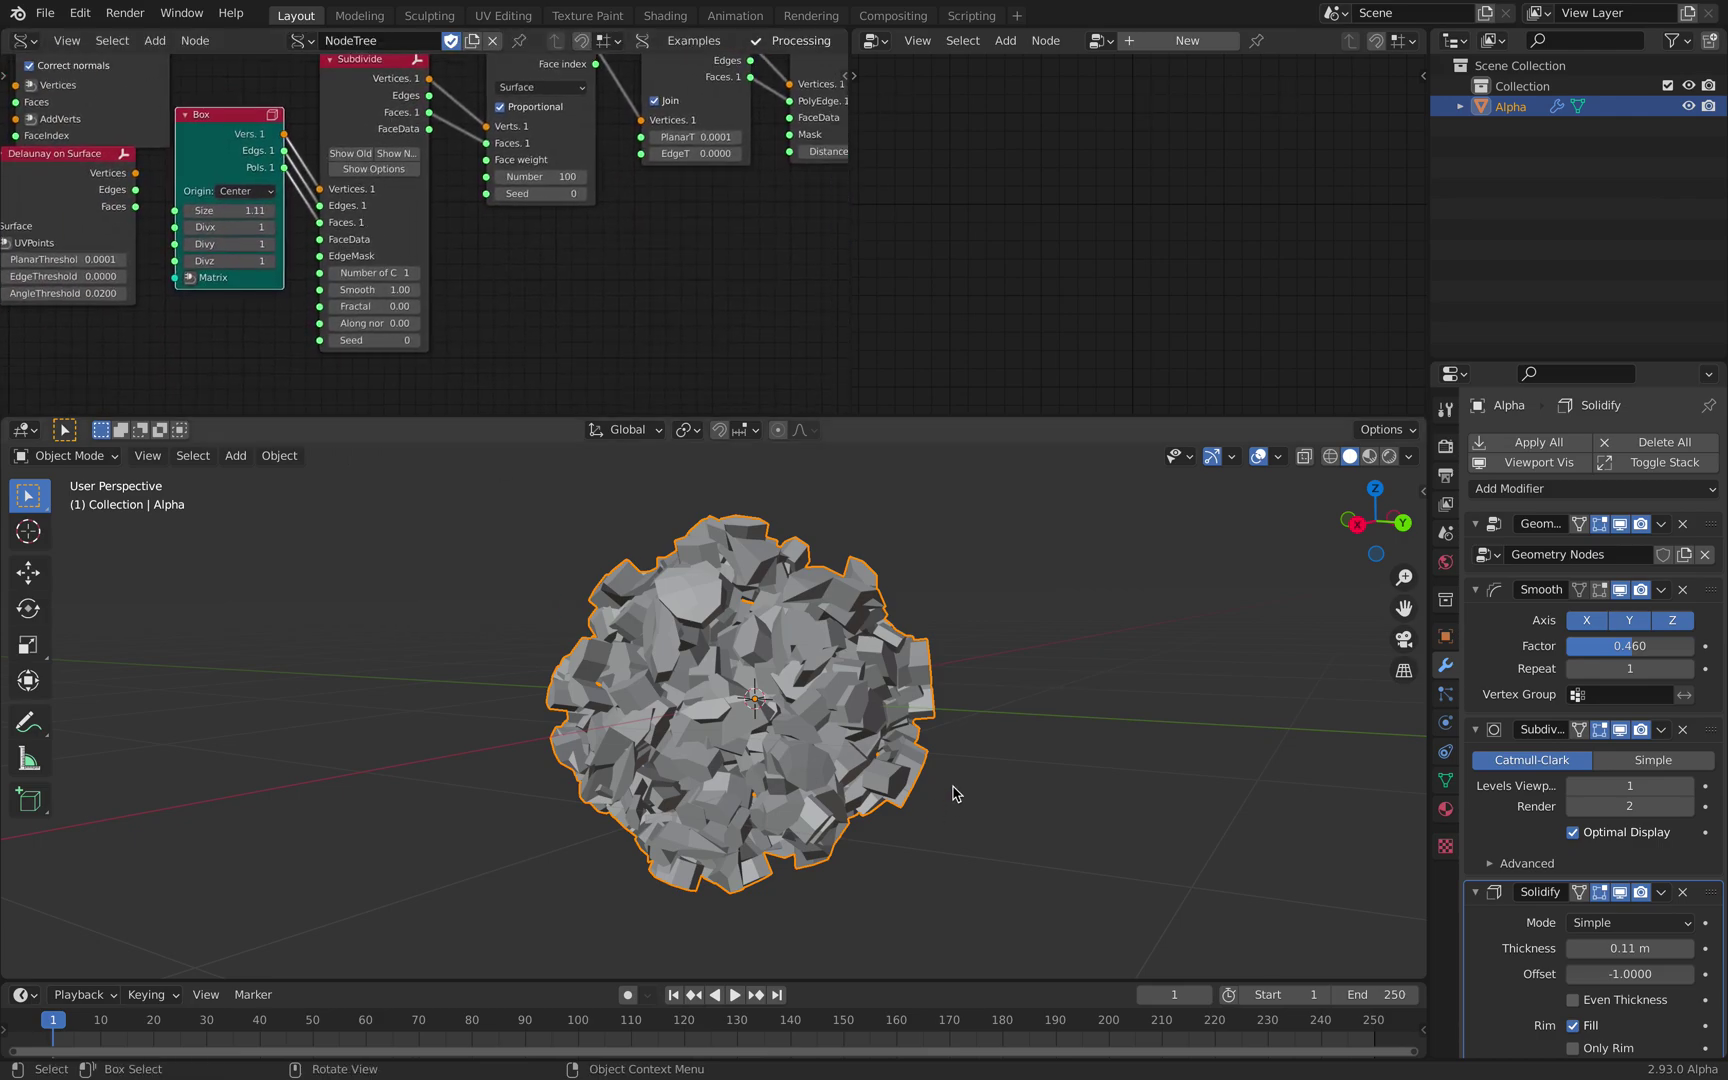
- Set the Box size to 1.31 and the Subdivide node's smooth to 0.67, fractal to 0.96 and seed to 44
middle_drag(953, 802, 948, 812)
scroll(347, 252, up, 1)
mouse_move(212, 209)
mouse_down()
mouse_move(276, 209)
mouse_move(235, 209)
mouse_up()
middle_drag(390, 231, 322, 258)
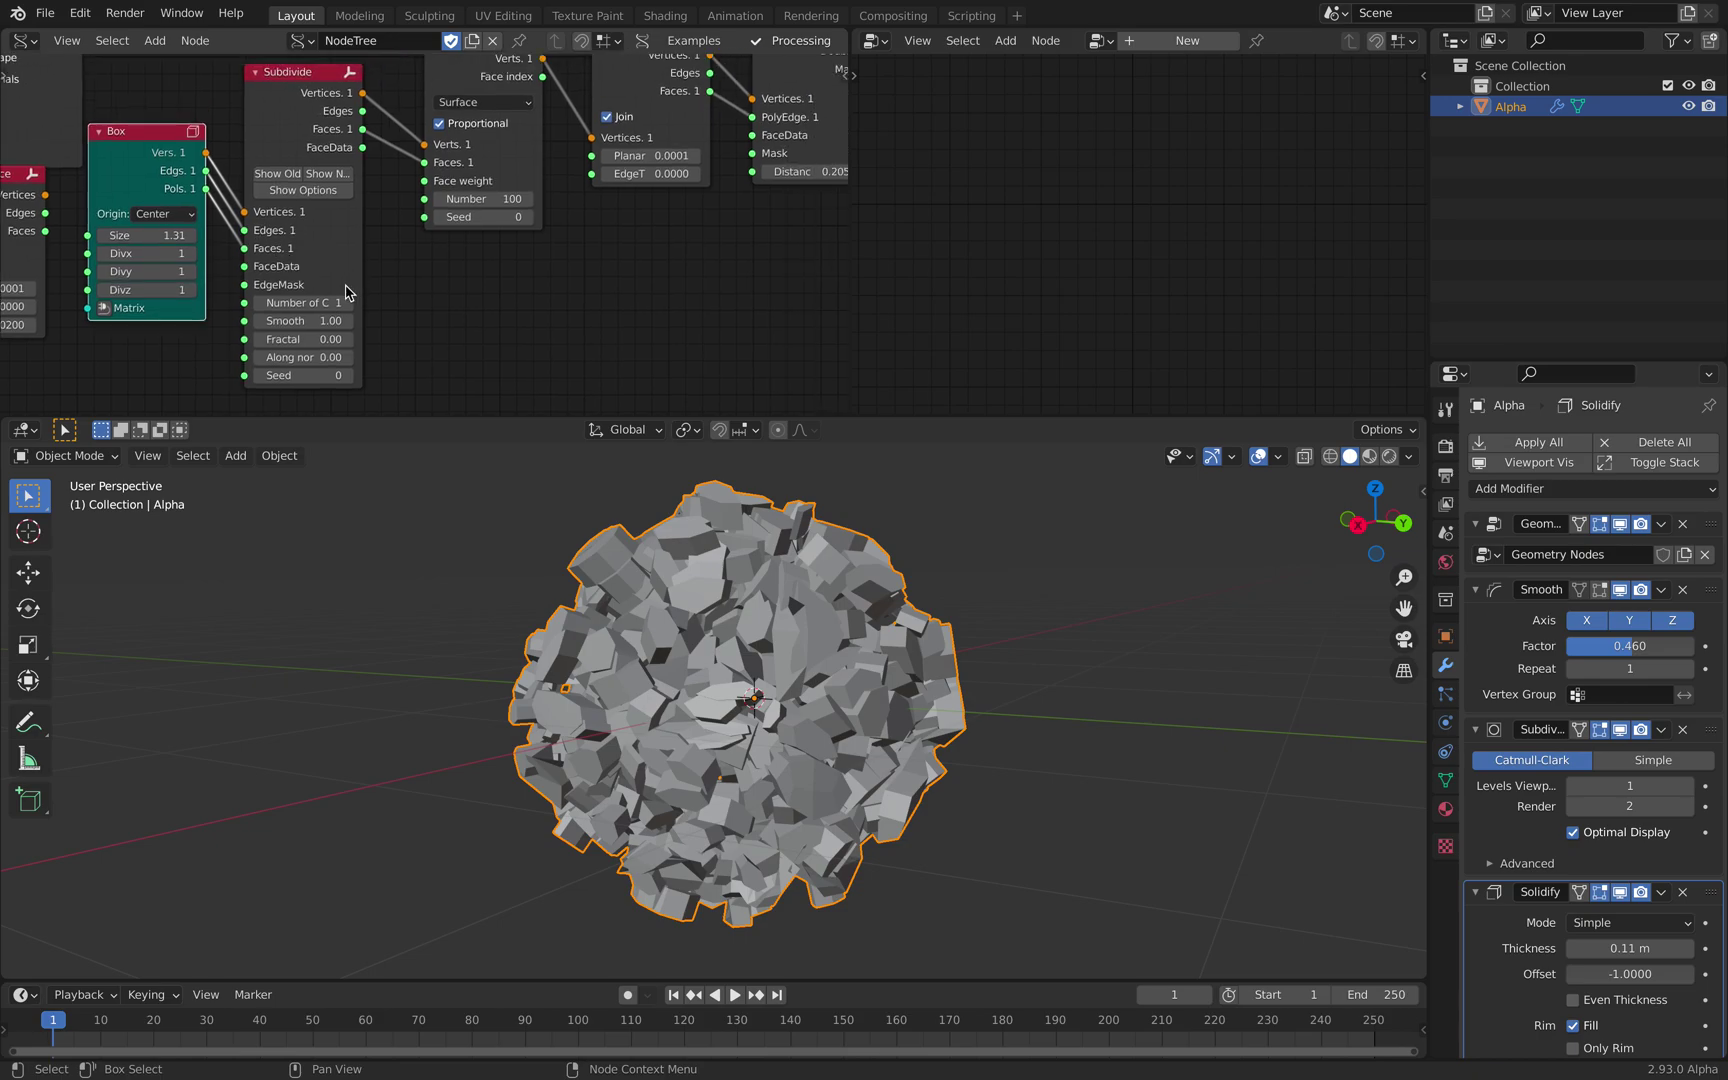
drag(305, 320, 352, 375)
- Save the scene to the Desktop as delaunay3D_001.blend
key(super+s)
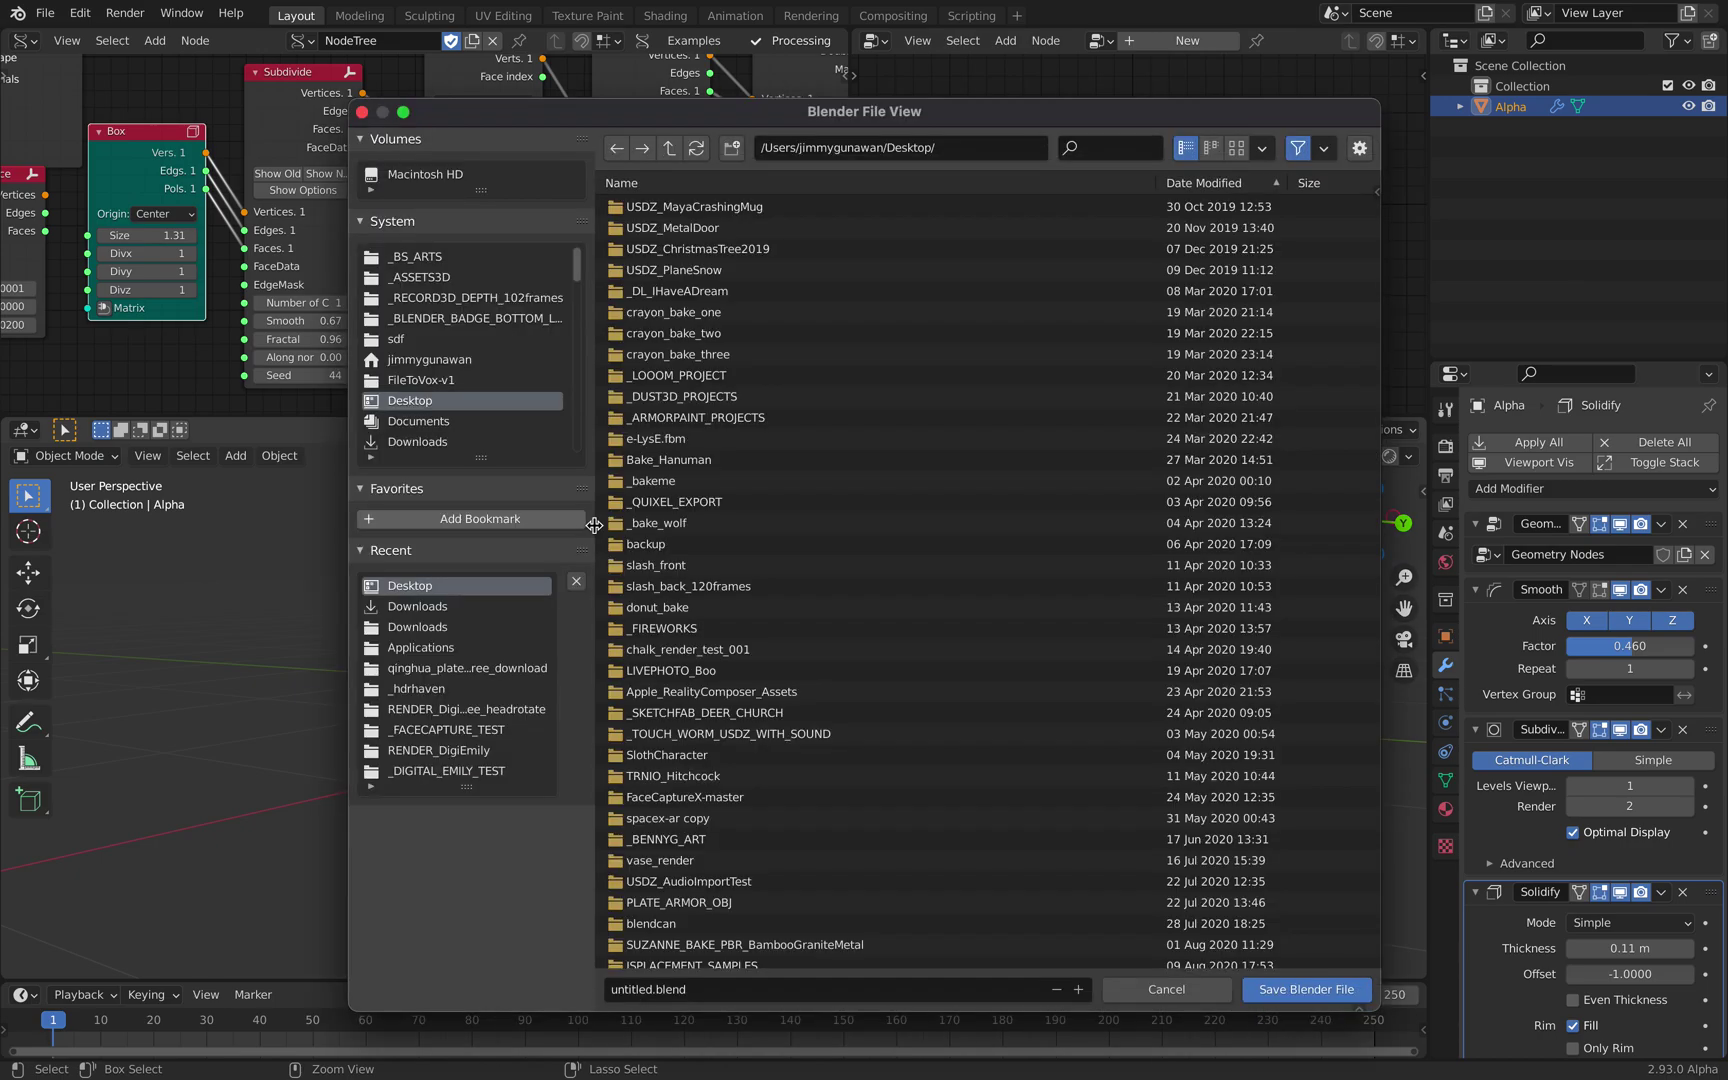
click(635, 989)
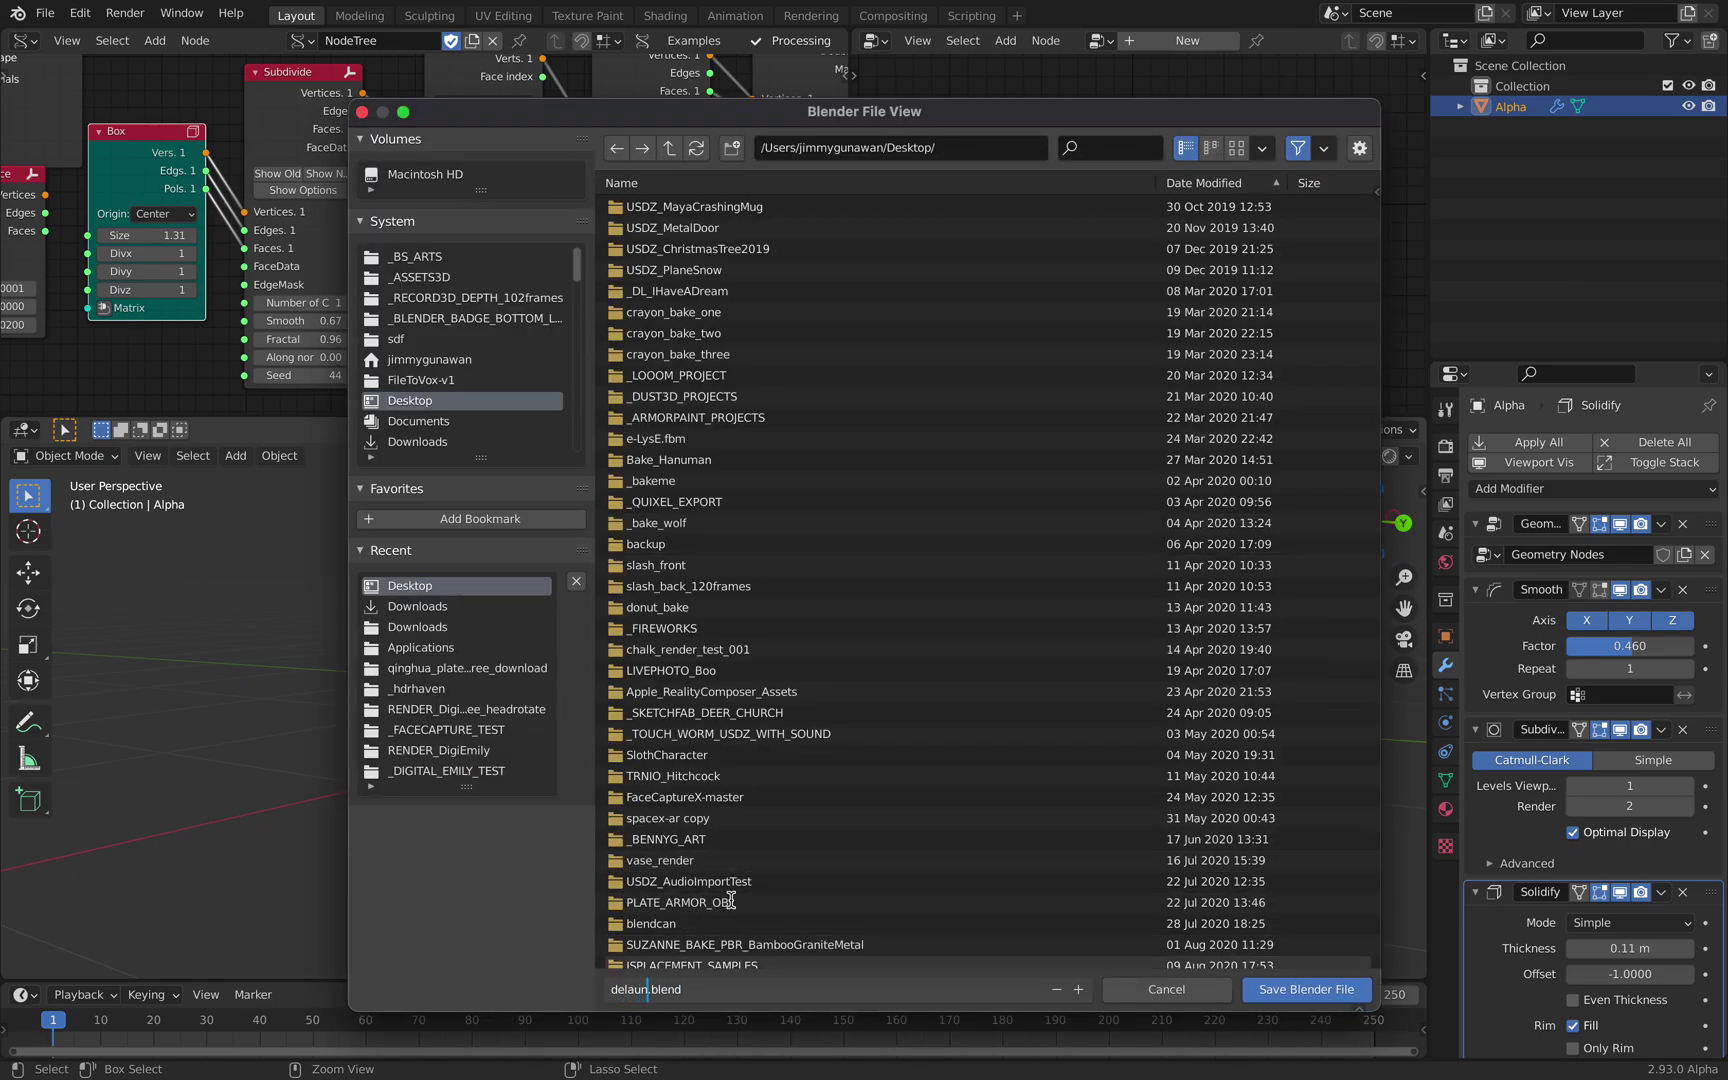
text(01)
key(Return)
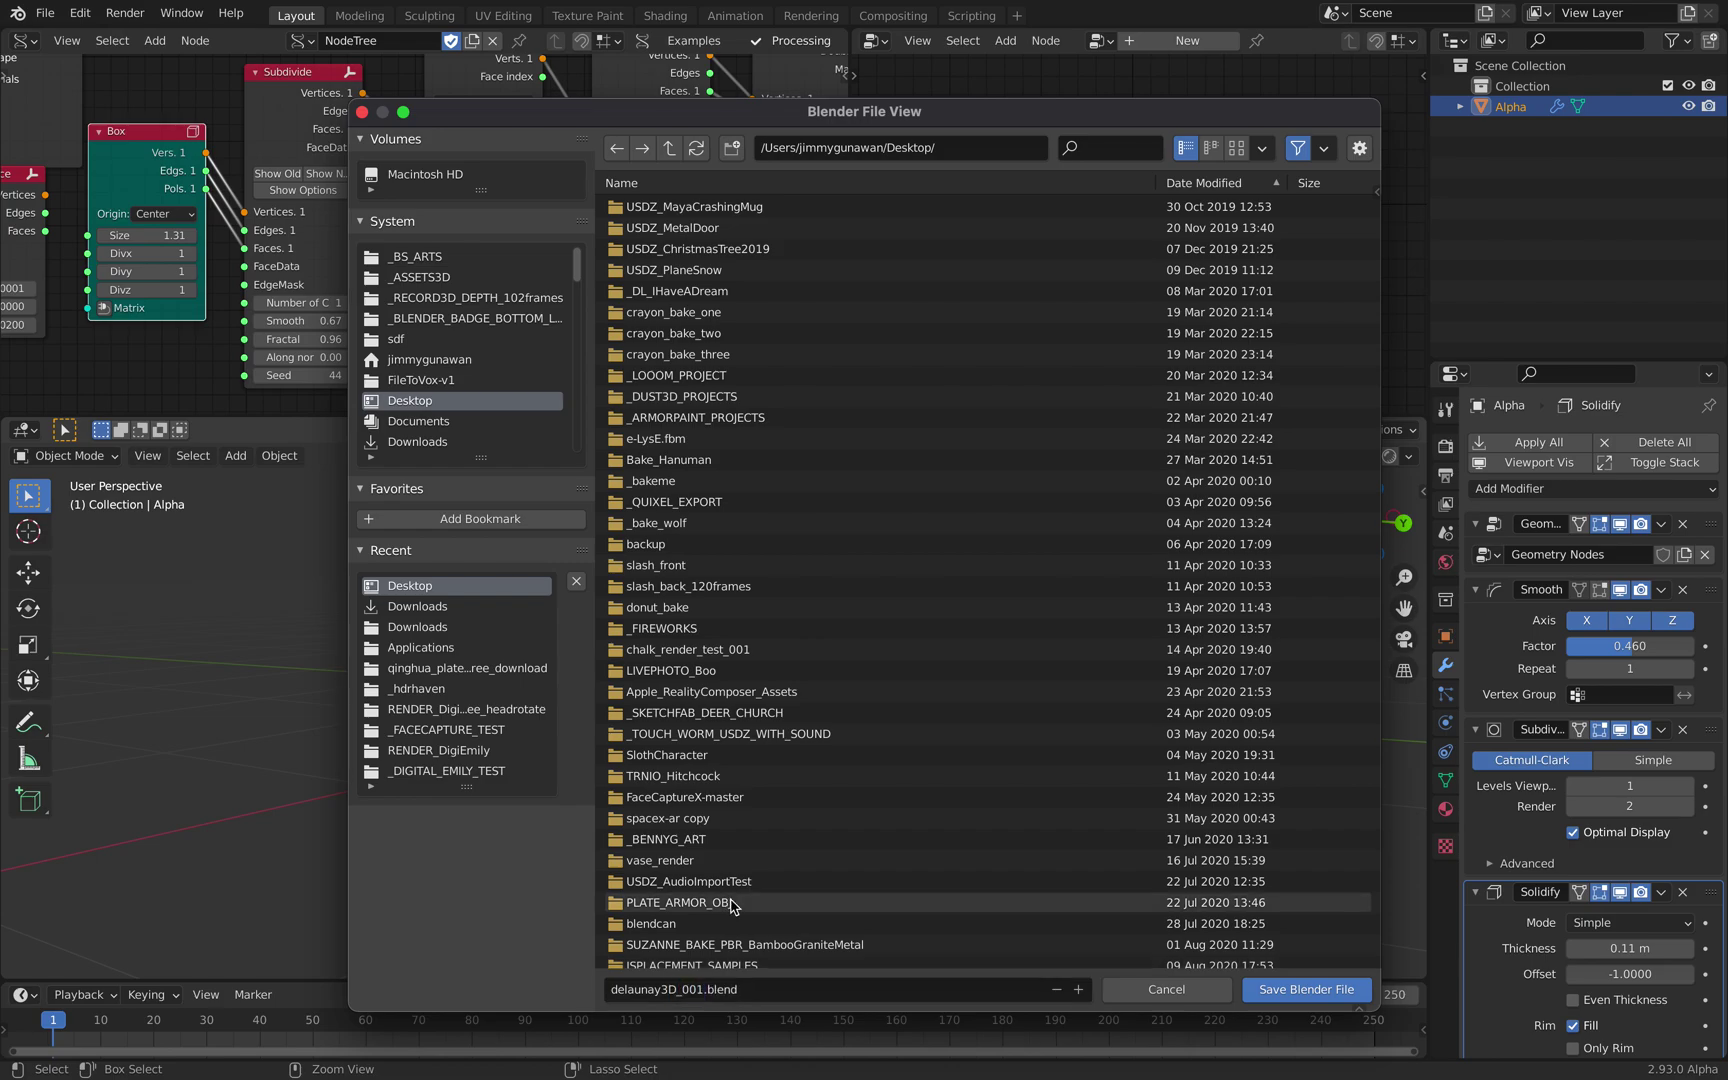
click(1258, 990)
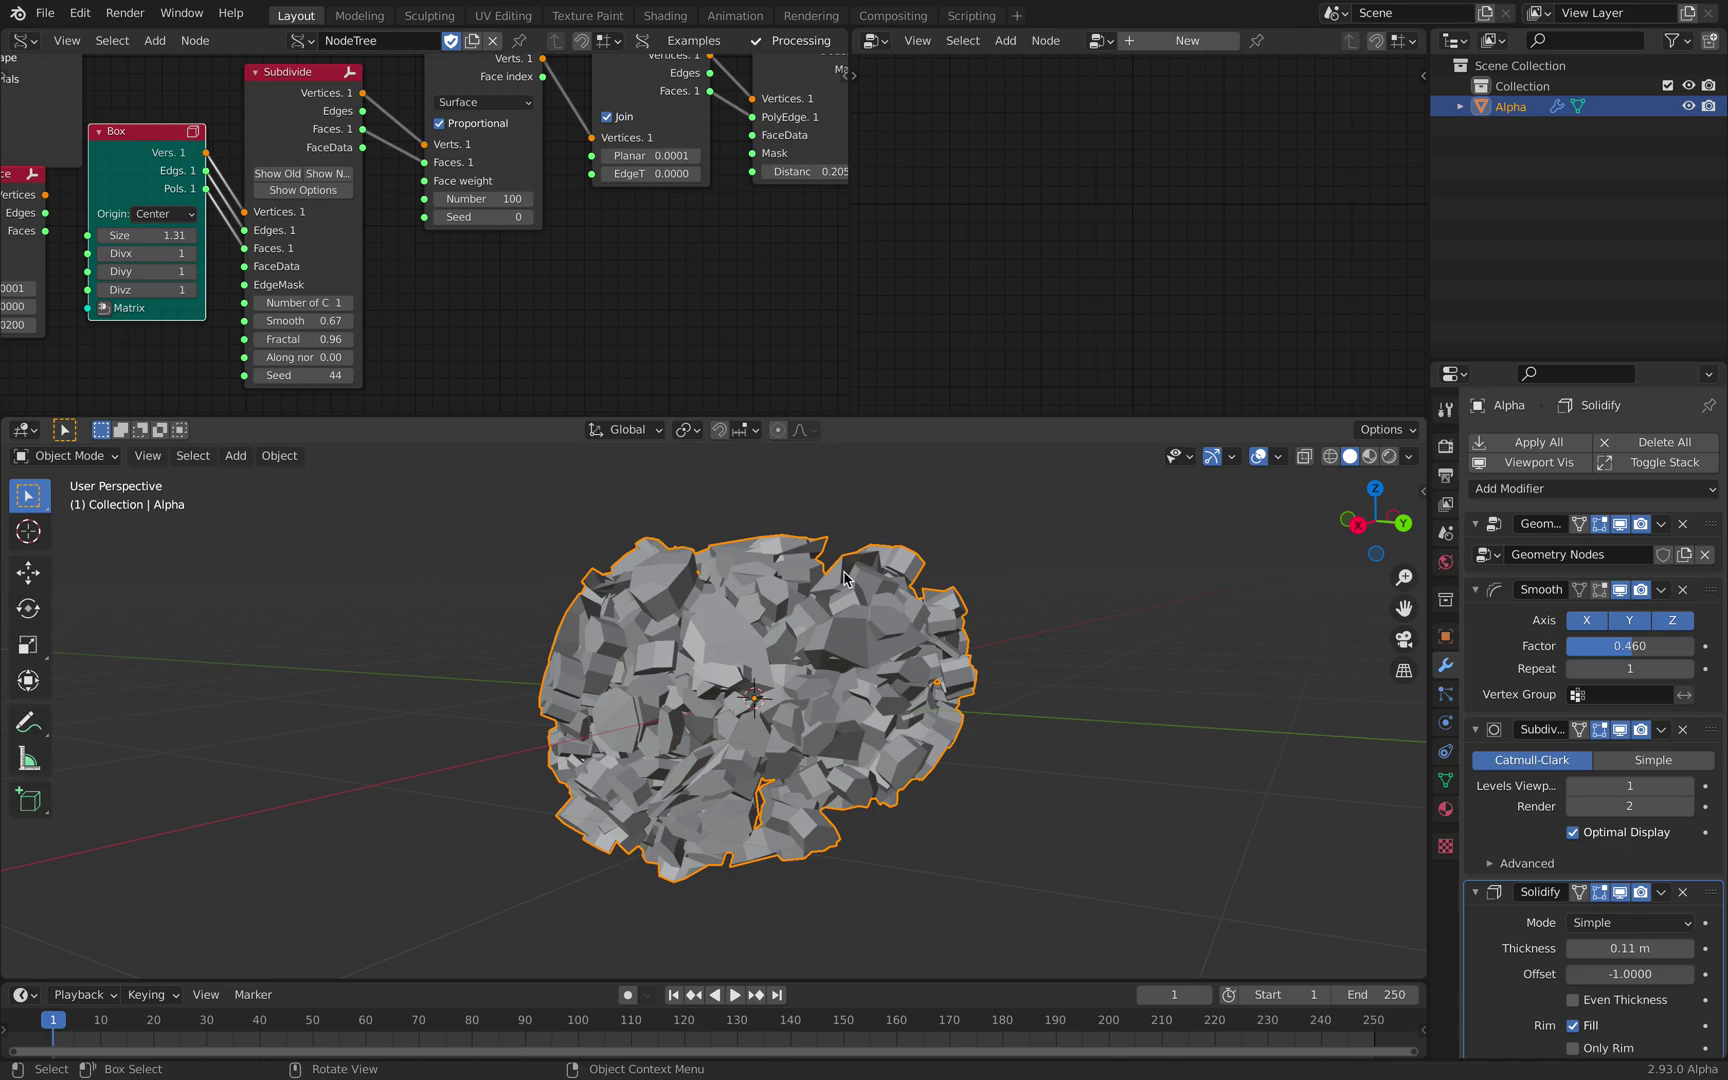
scroll(613, 278, down, 3)
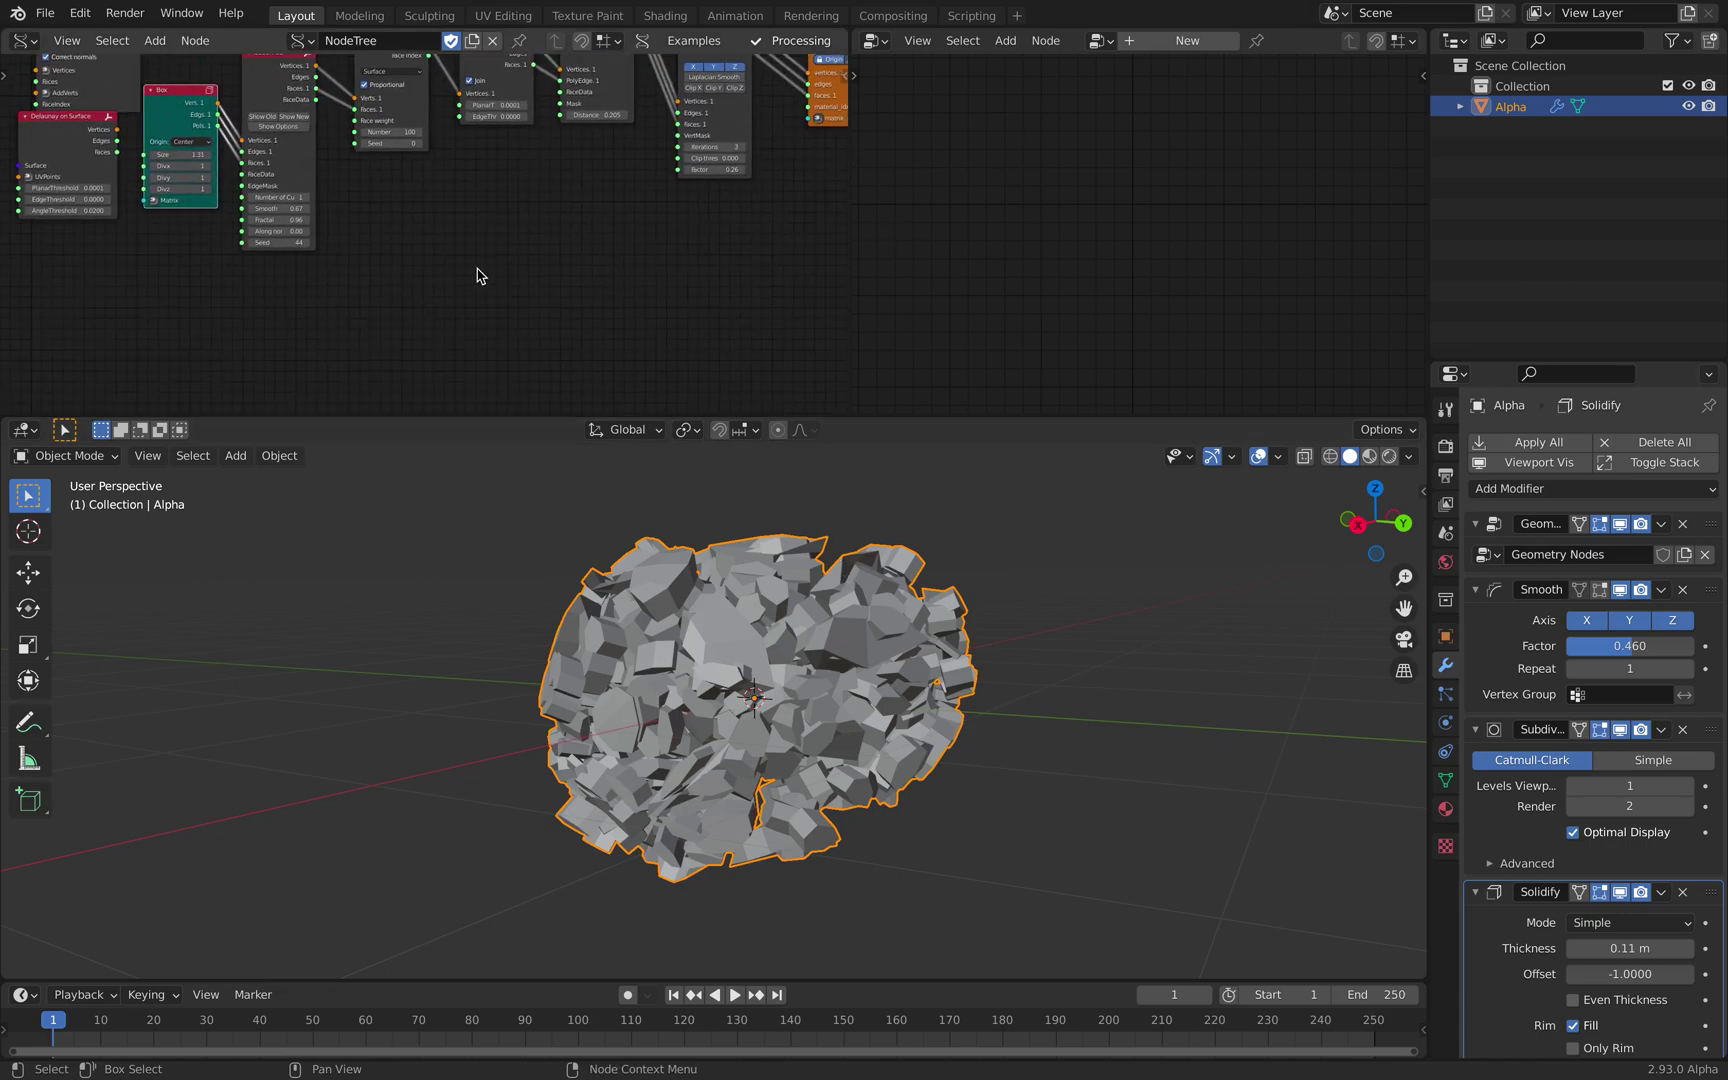
key(ctrl+s)
- Search the Sverchok nodes for Delaunay variants without adding one
scroll(478, 272, up, 2)
key(shift+a)
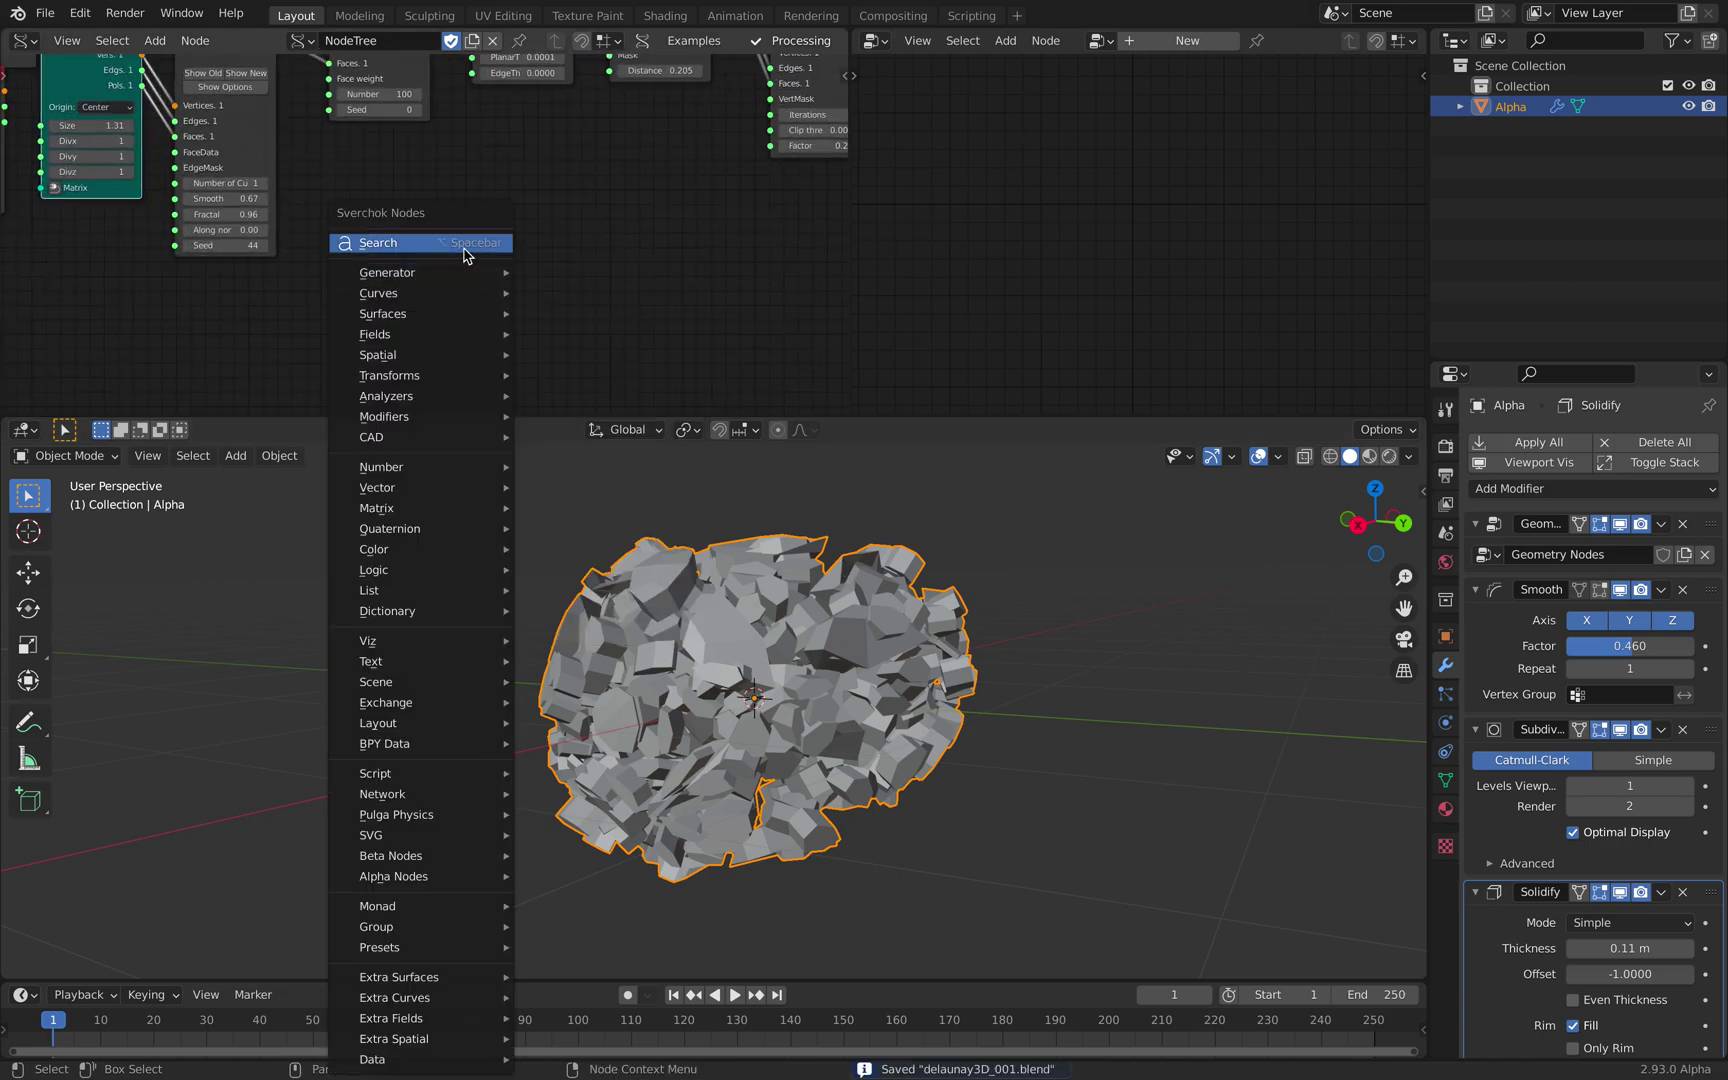
click(463, 245)
text(delan)
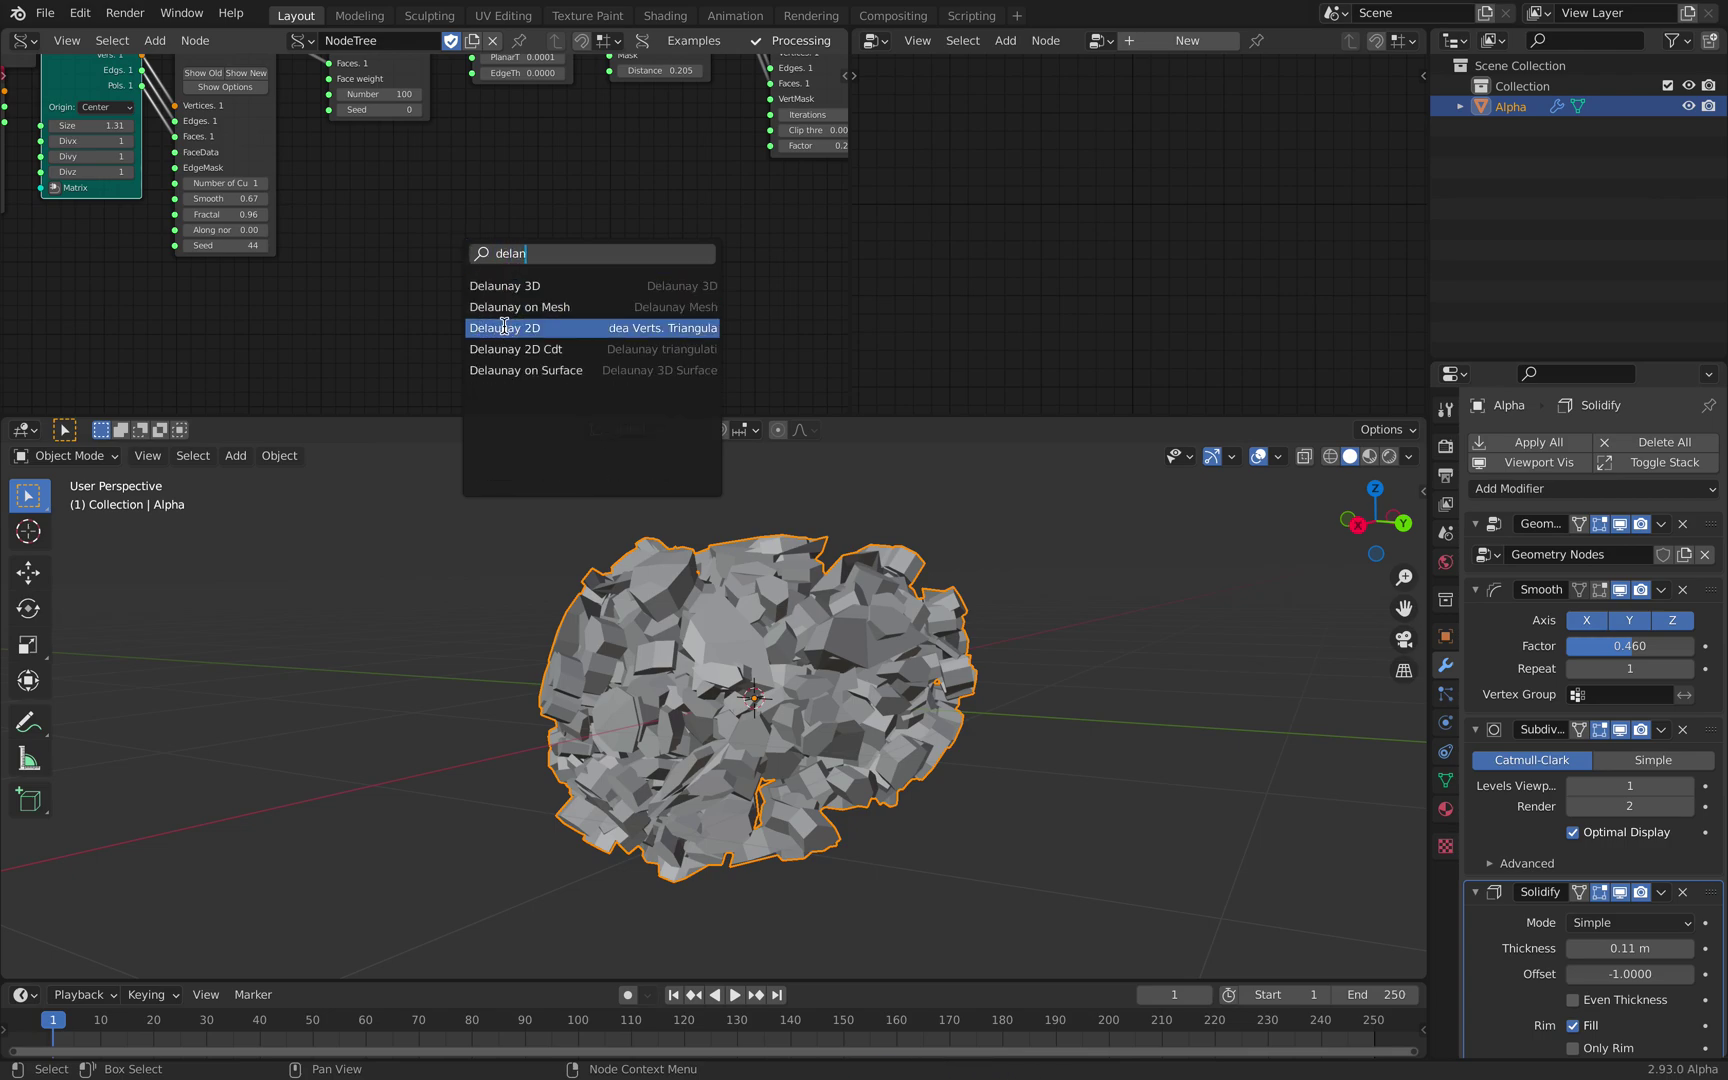
click(486, 174)
middle_drag(476, 184, 464, 316)
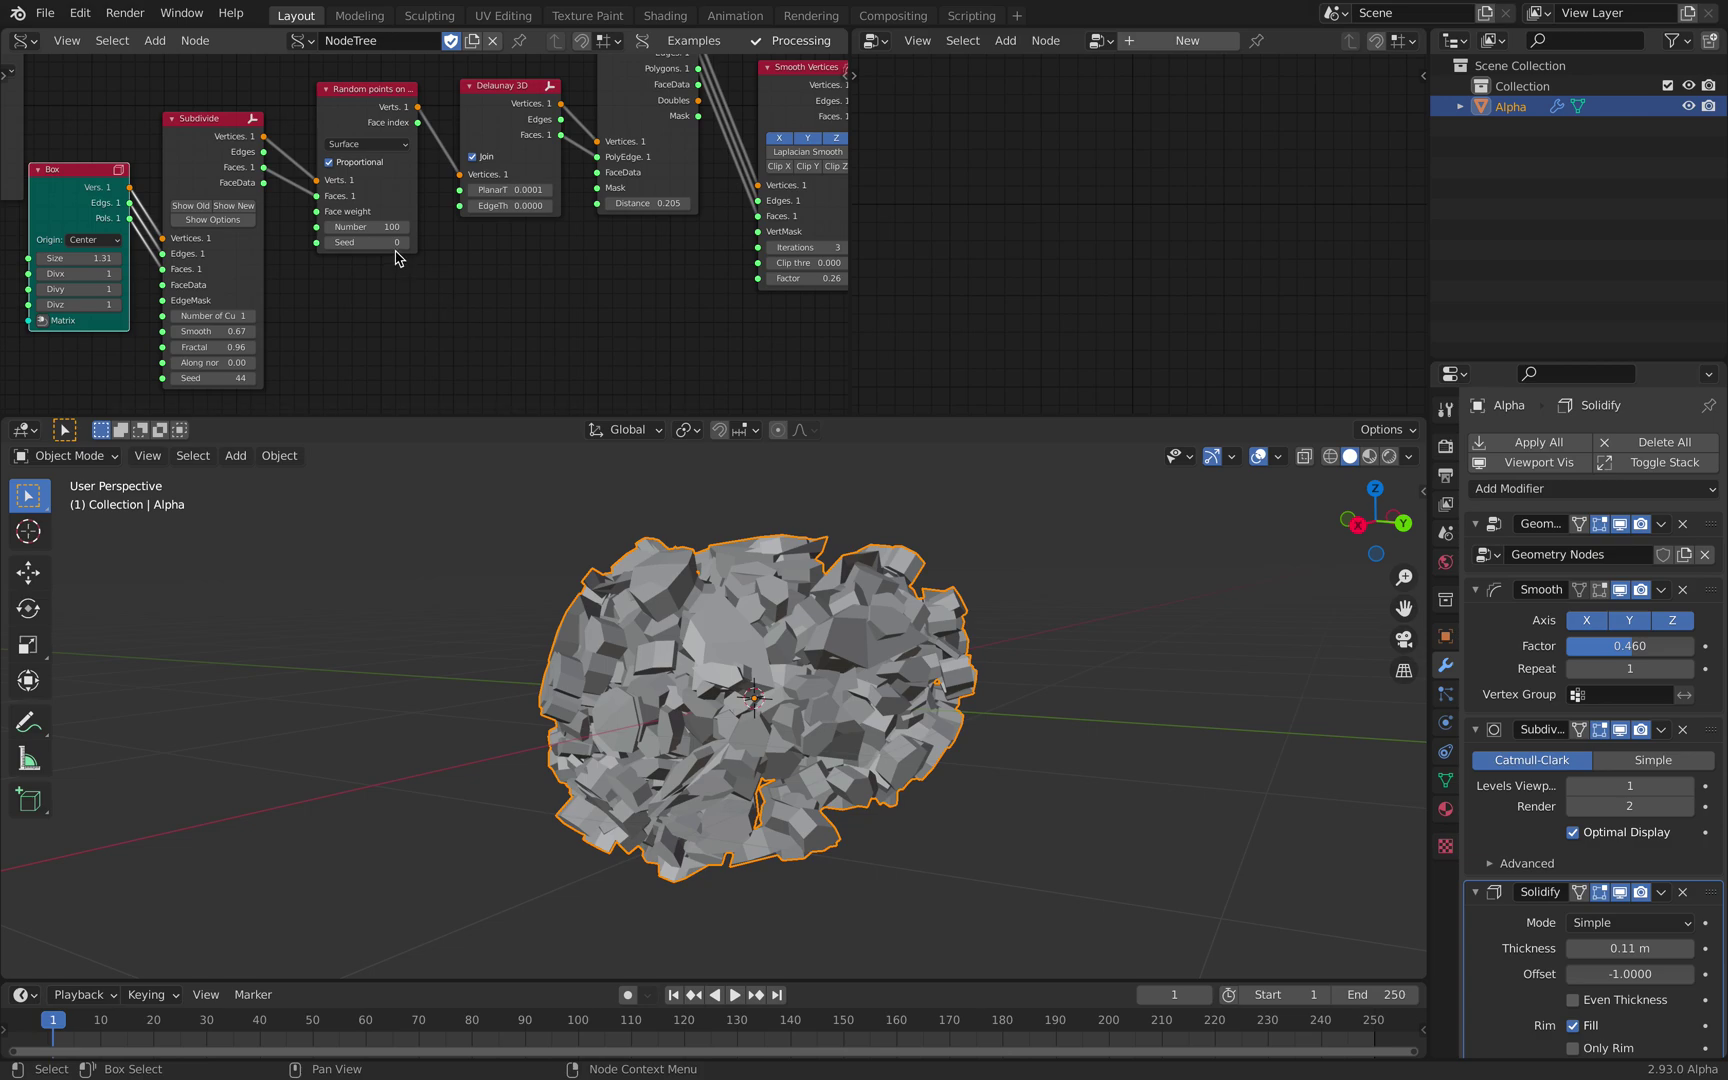
- Widen the Sverchok node area, frame the whole tree and shift the Delaunay on Surface node away from the Box
drag(850, 222, 1034, 222)
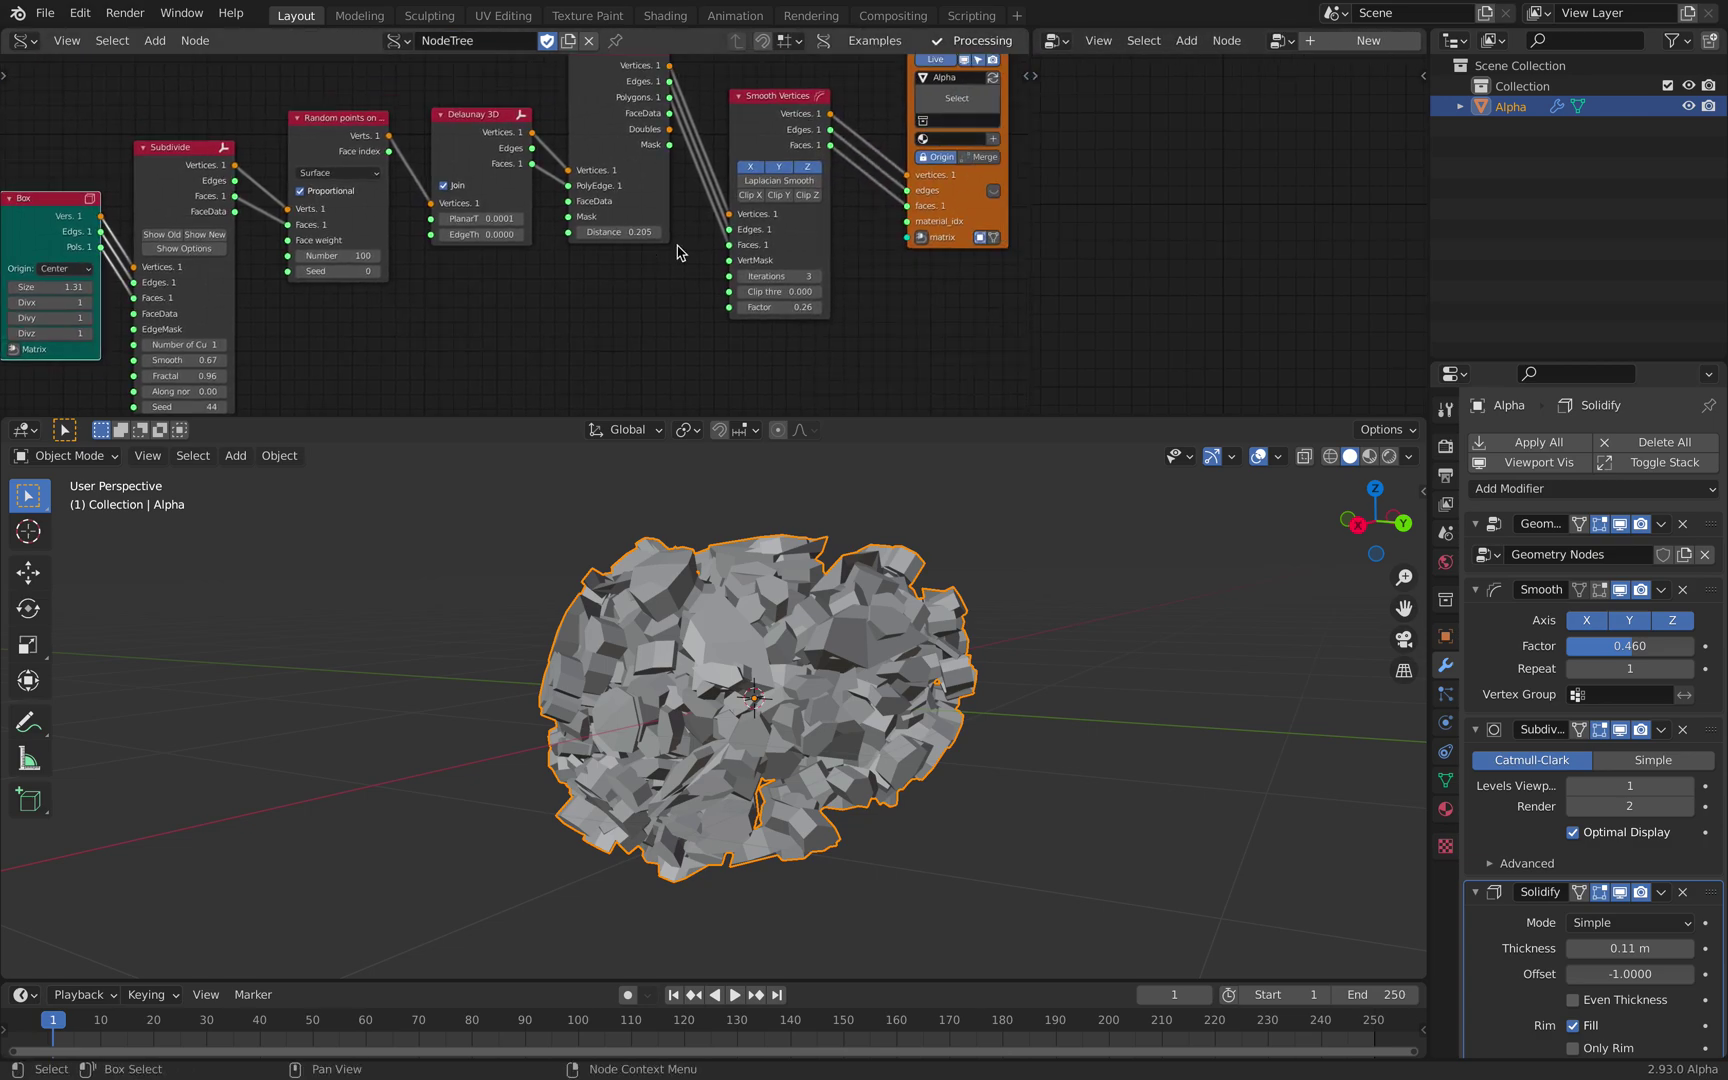
key(Home)
drag(154, 257, 129, 267)
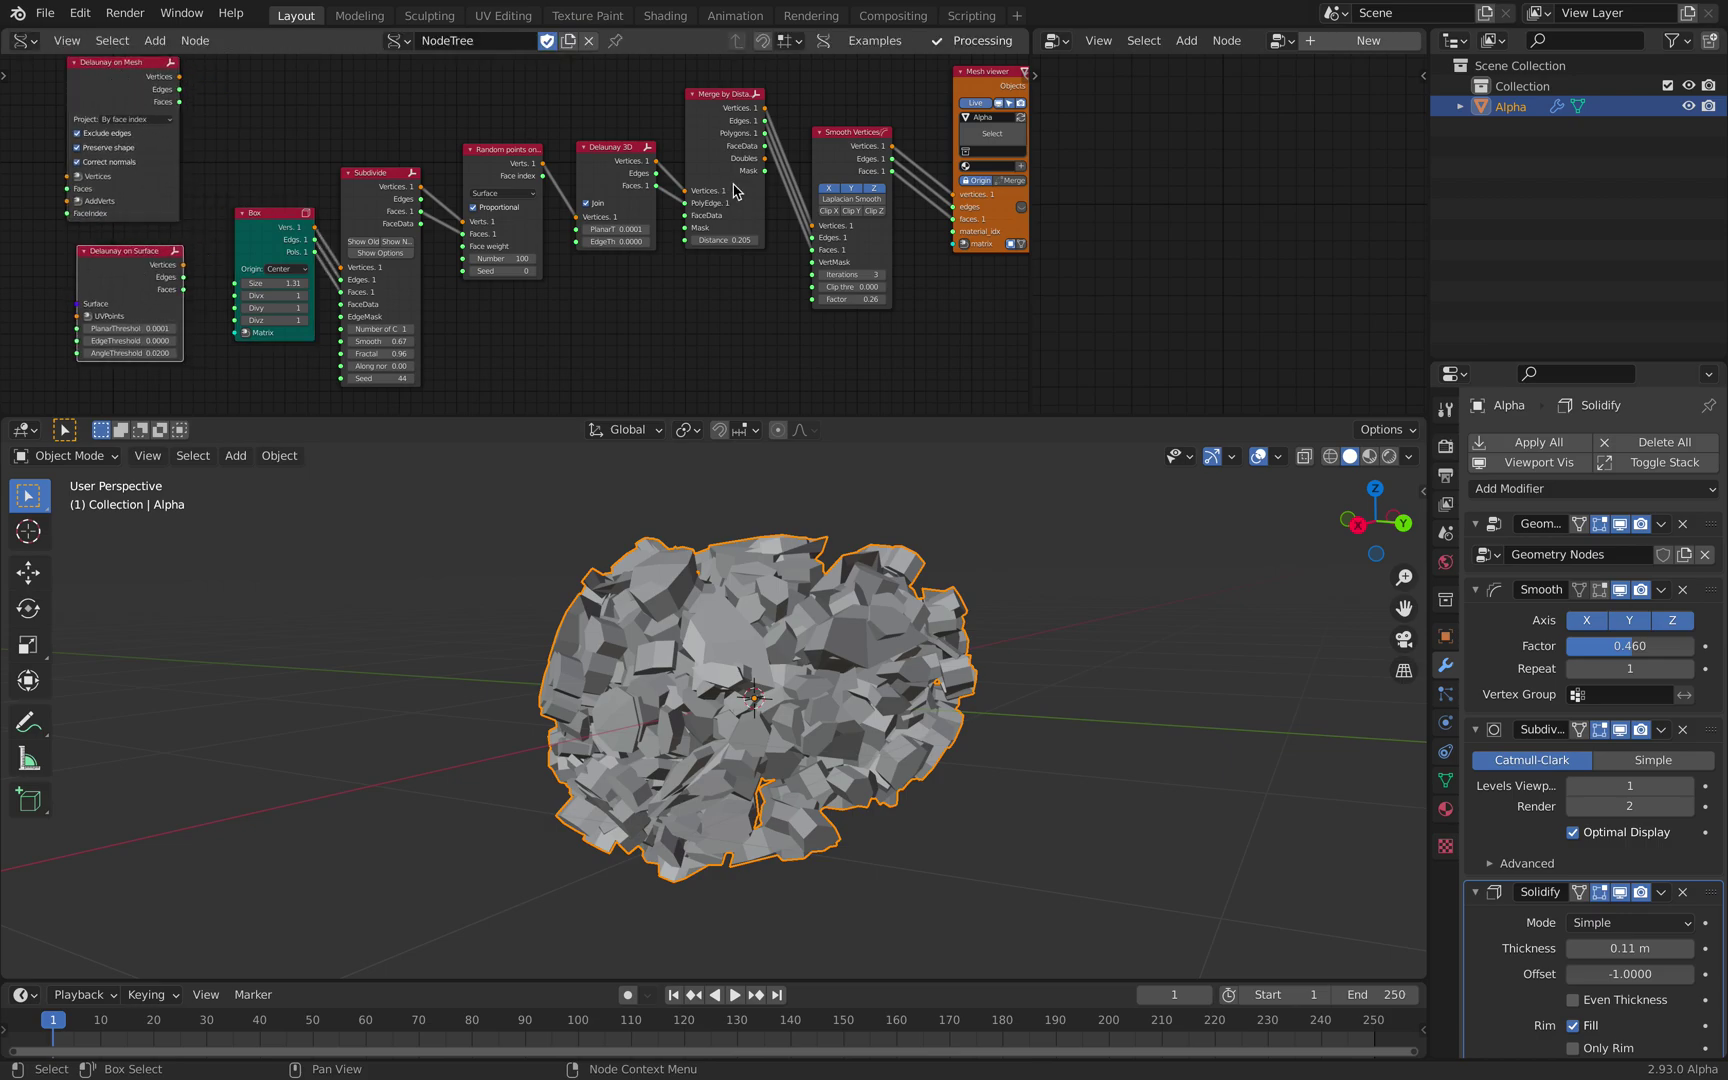
- Switch to Safari, look over the Sverchok documentation for Voronoi 3D and Circlify, and return to Blender
key(ctrl+Right)
mouse_move(1481, 4)
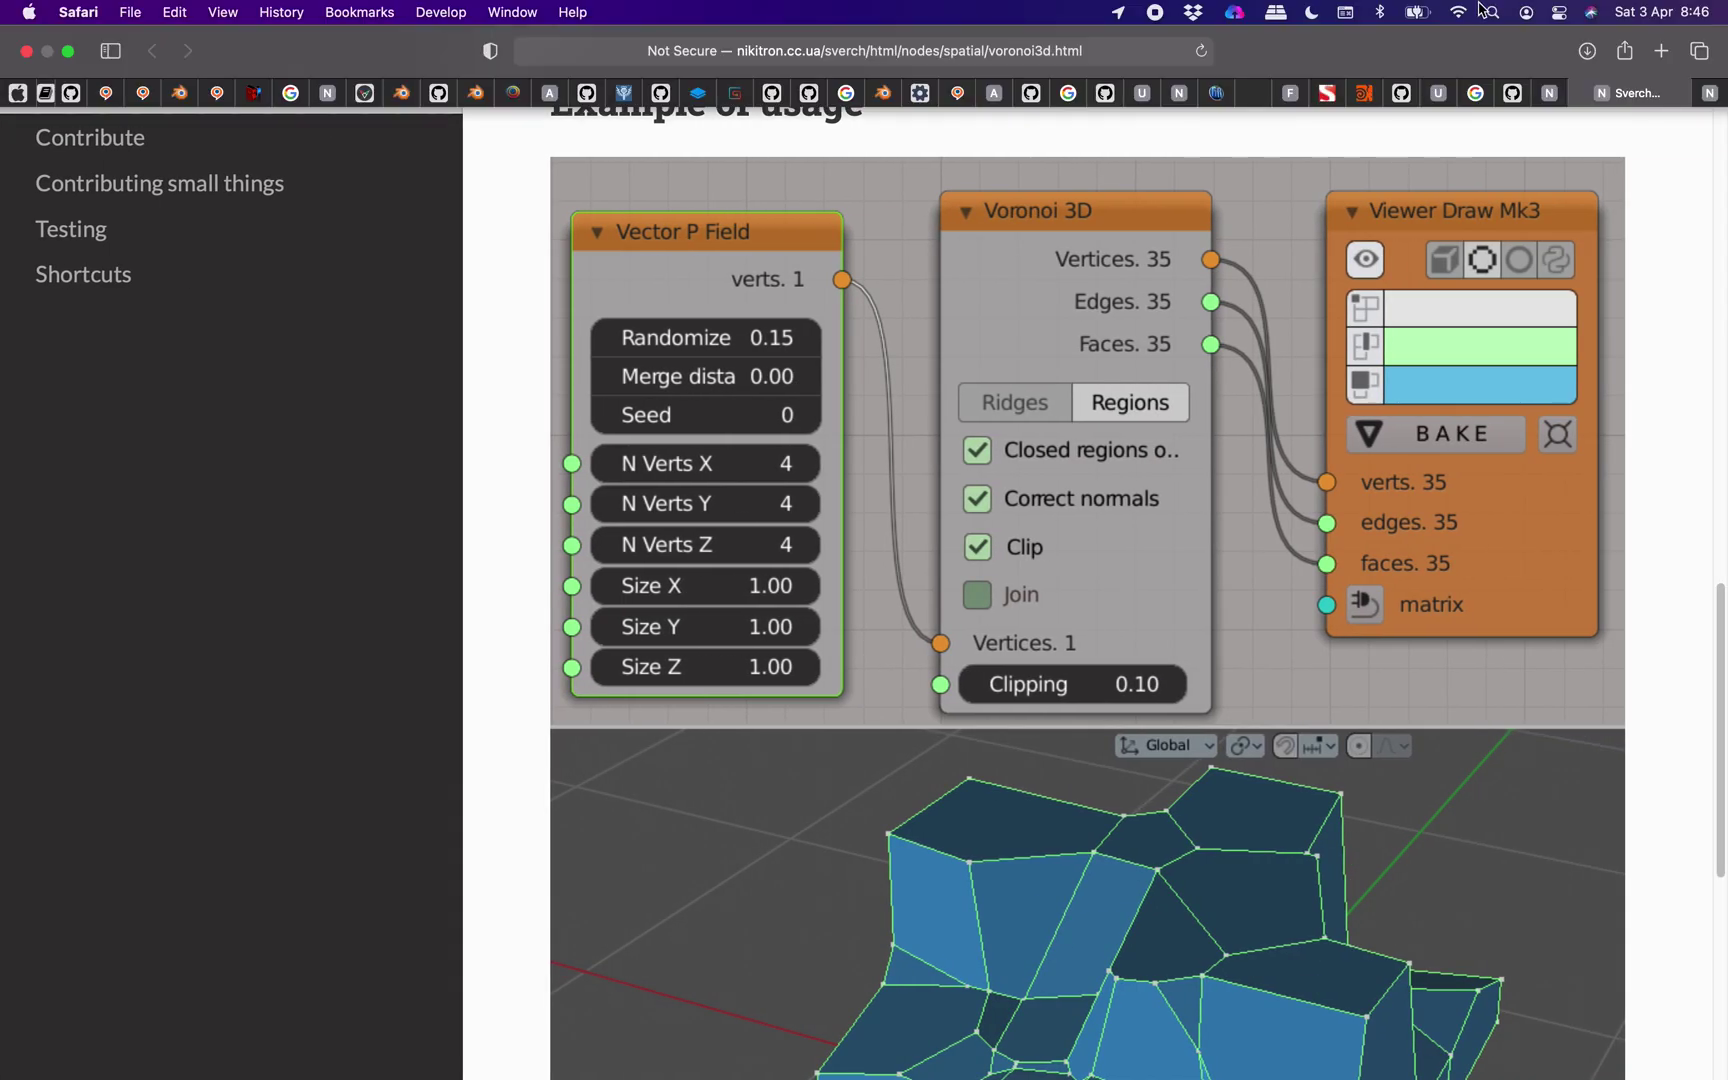
click(1553, 93)
click(1680, 97)
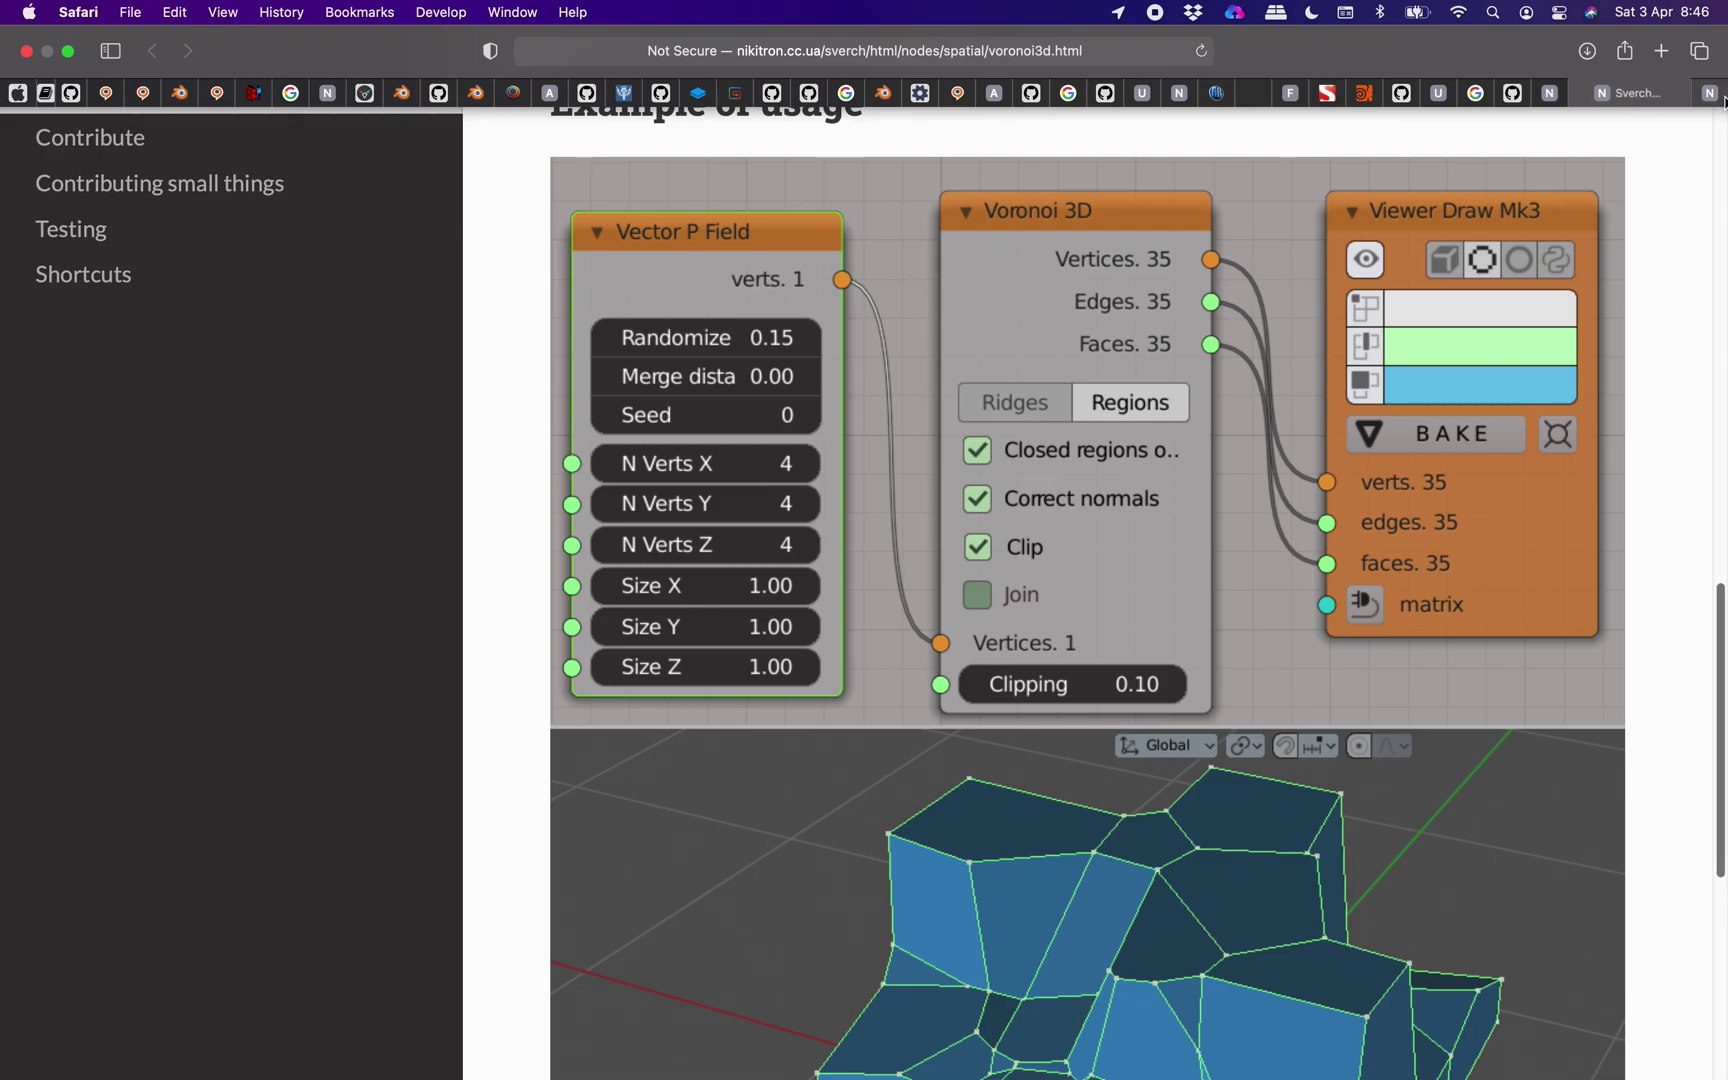
click(1709, 96)
scroll(1485, 202, up, 12)
mouse_move(1632, 6)
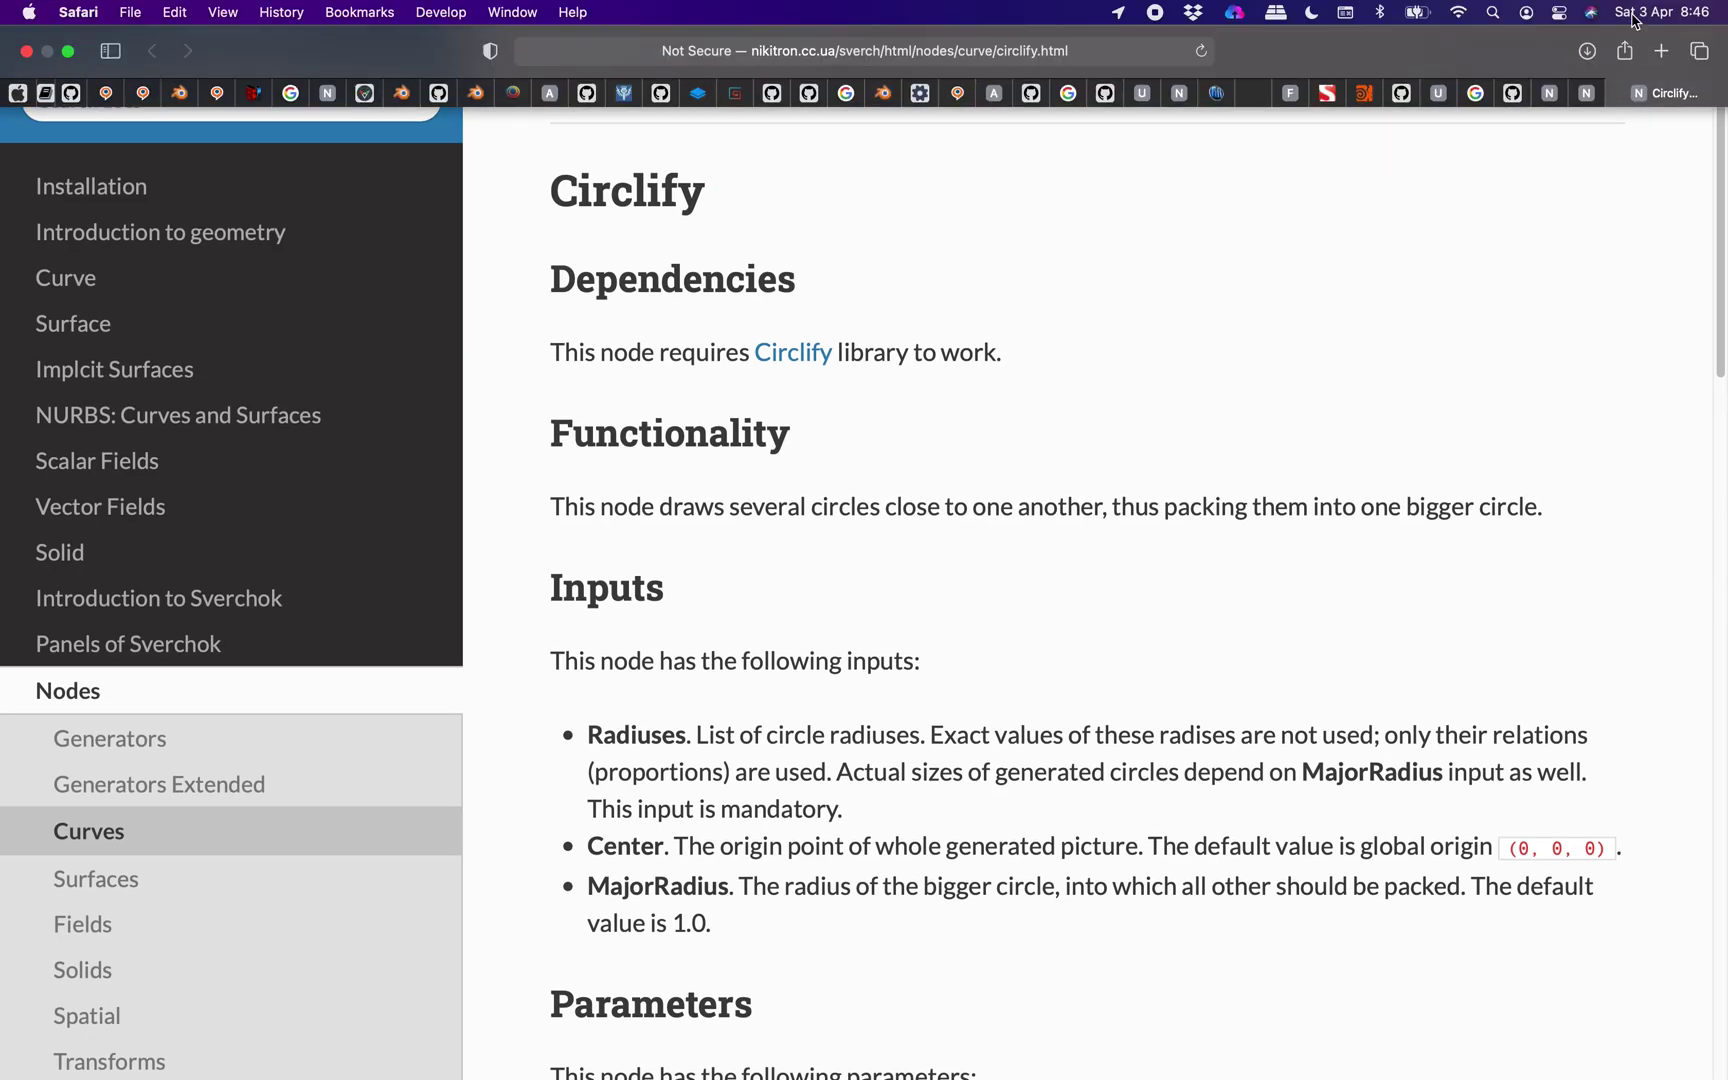
click(1580, 86)
key(ctrl+Left)
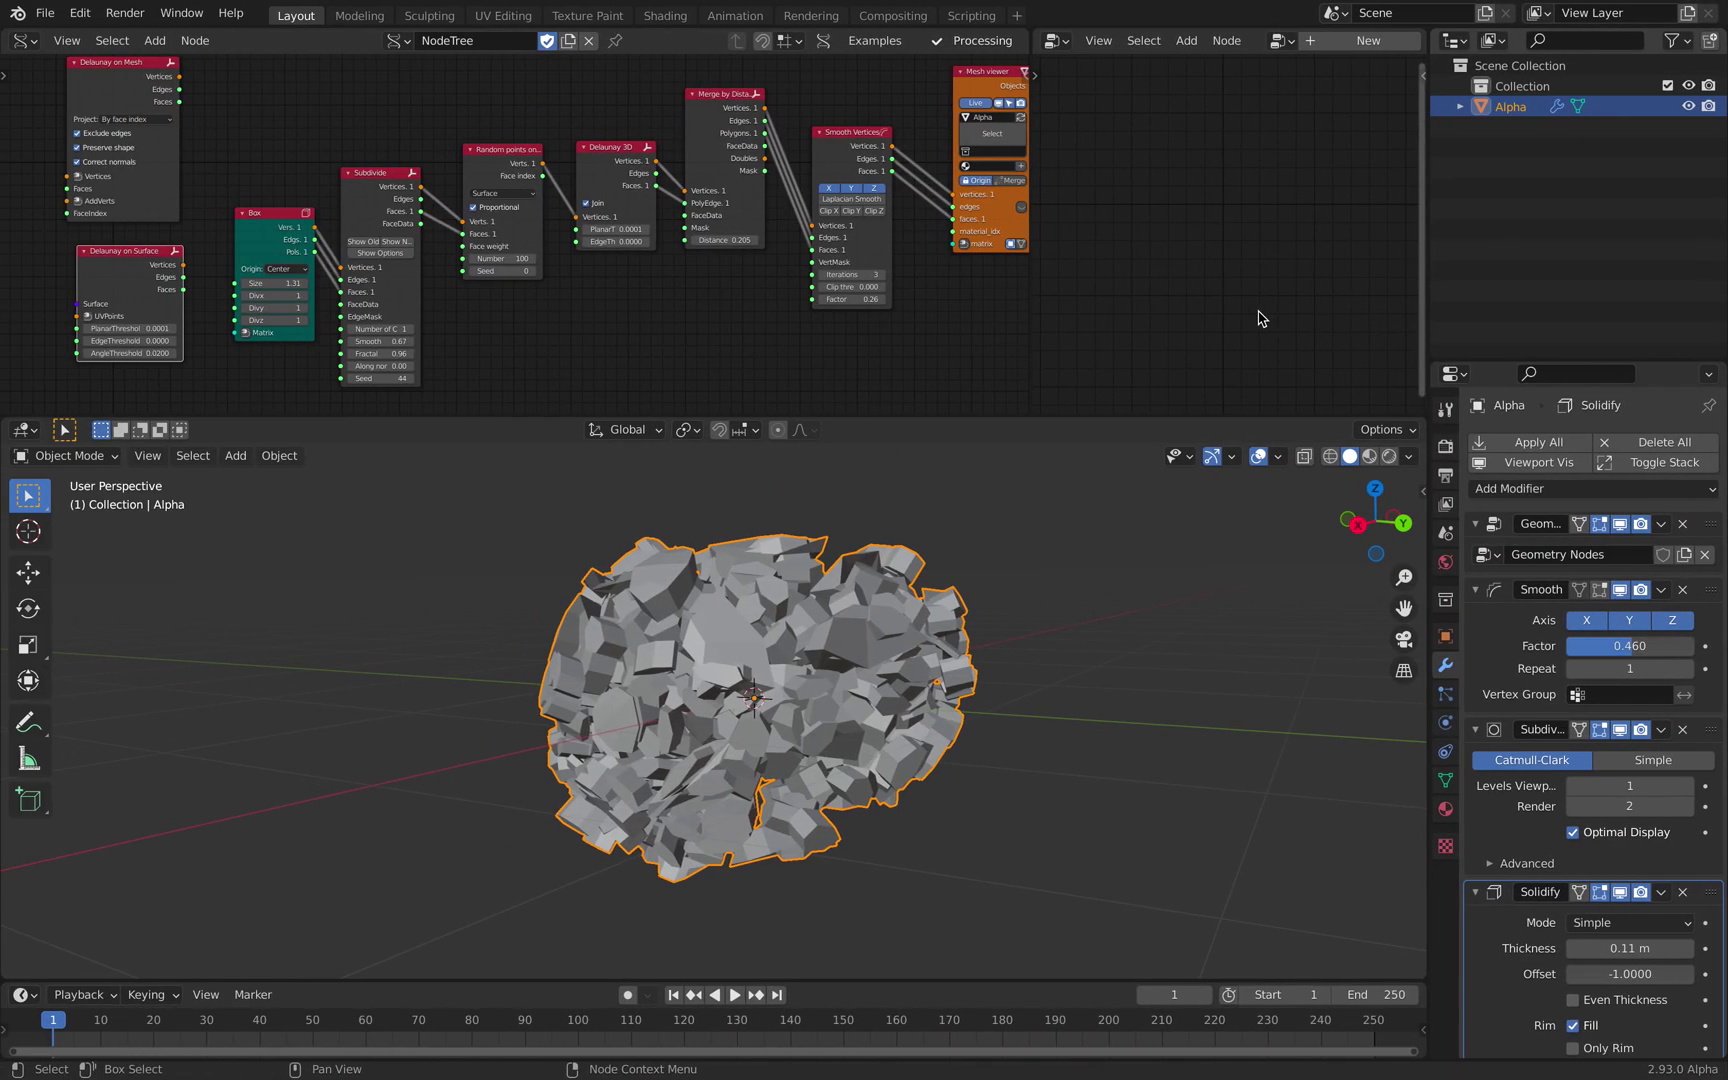
- Save the file again and enlarge the geometry node area beside the Sverchok tree
middle_drag(878, 658, 822, 630)
key(ctrl+s)
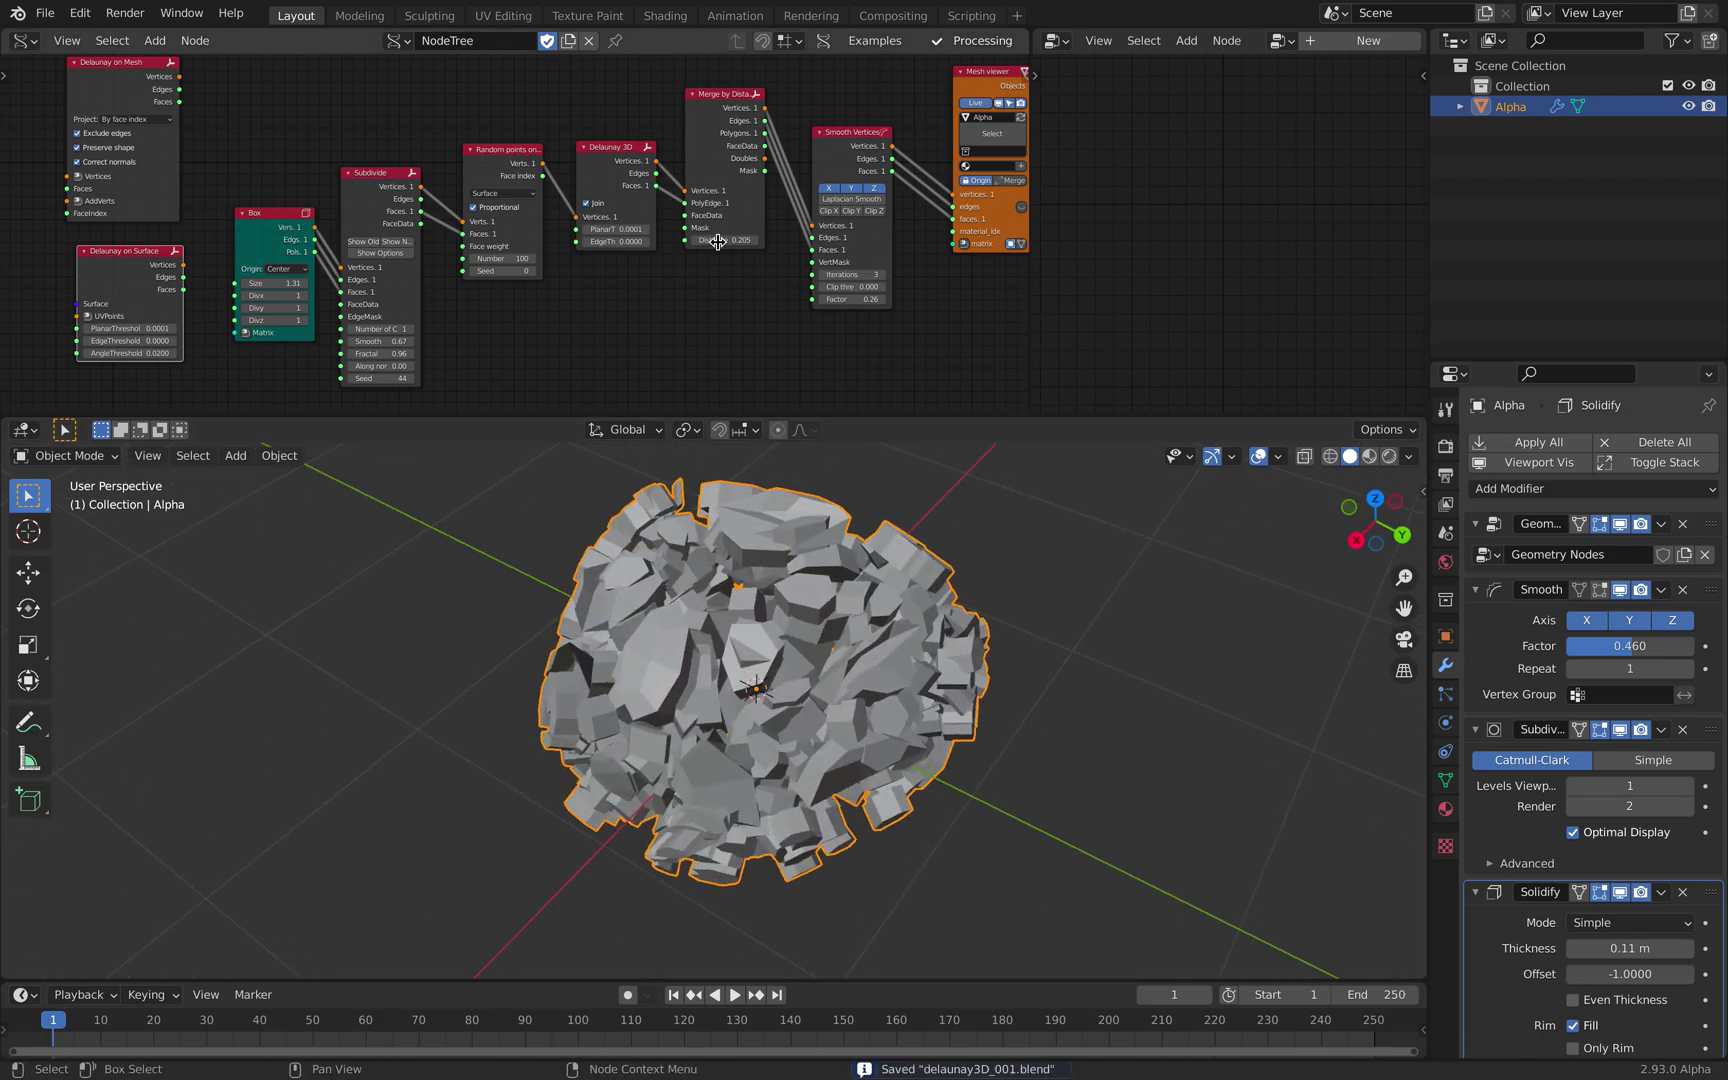
middle_drag(725, 258, 534, 255)
drag(1031, 183, 802, 212)
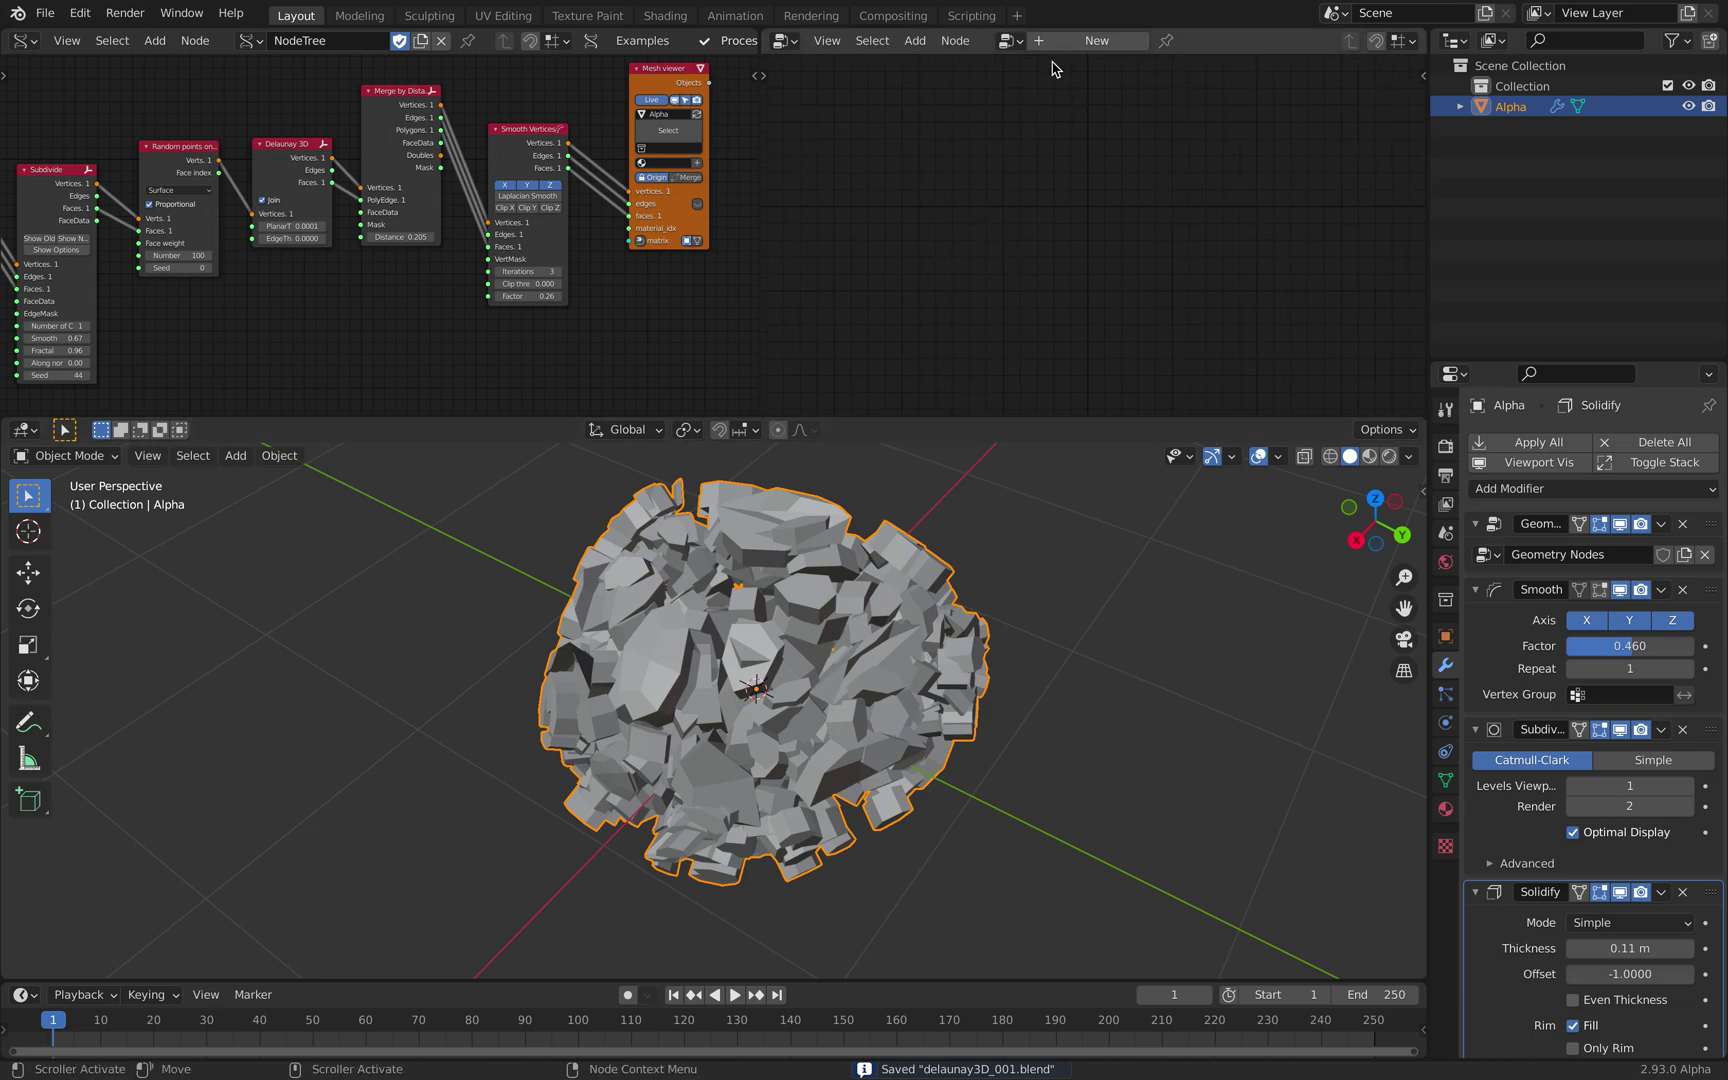
- Make the Geometry Nodes modifier active and raise the Edge Split angle to 180°
click(1700, 535)
drag(1083, 264, 1098, 264)
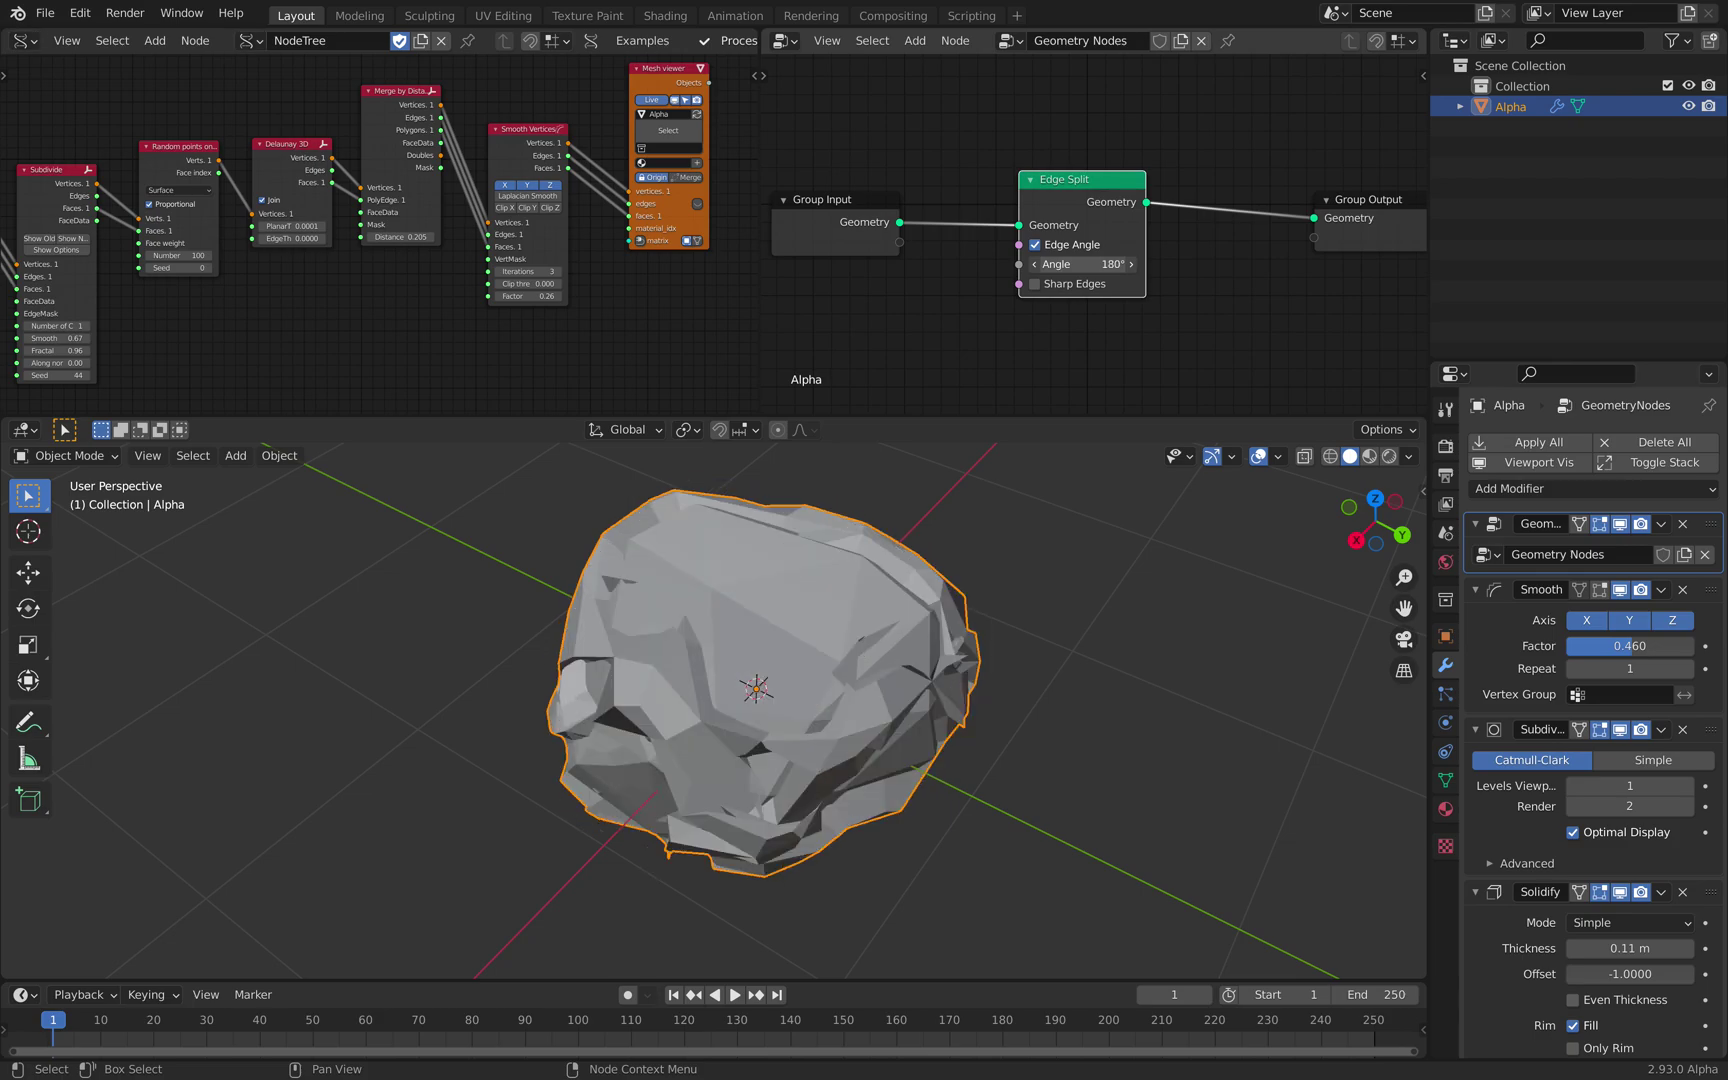
middle_drag(960, 515, 1050, 500)
- Set the Edge Split angle to 114° and save the file
mouse_move(1100, 260)
mouse_down()
mouse_move(980, 262)
mouse_move(1088, 264)
mouse_up()
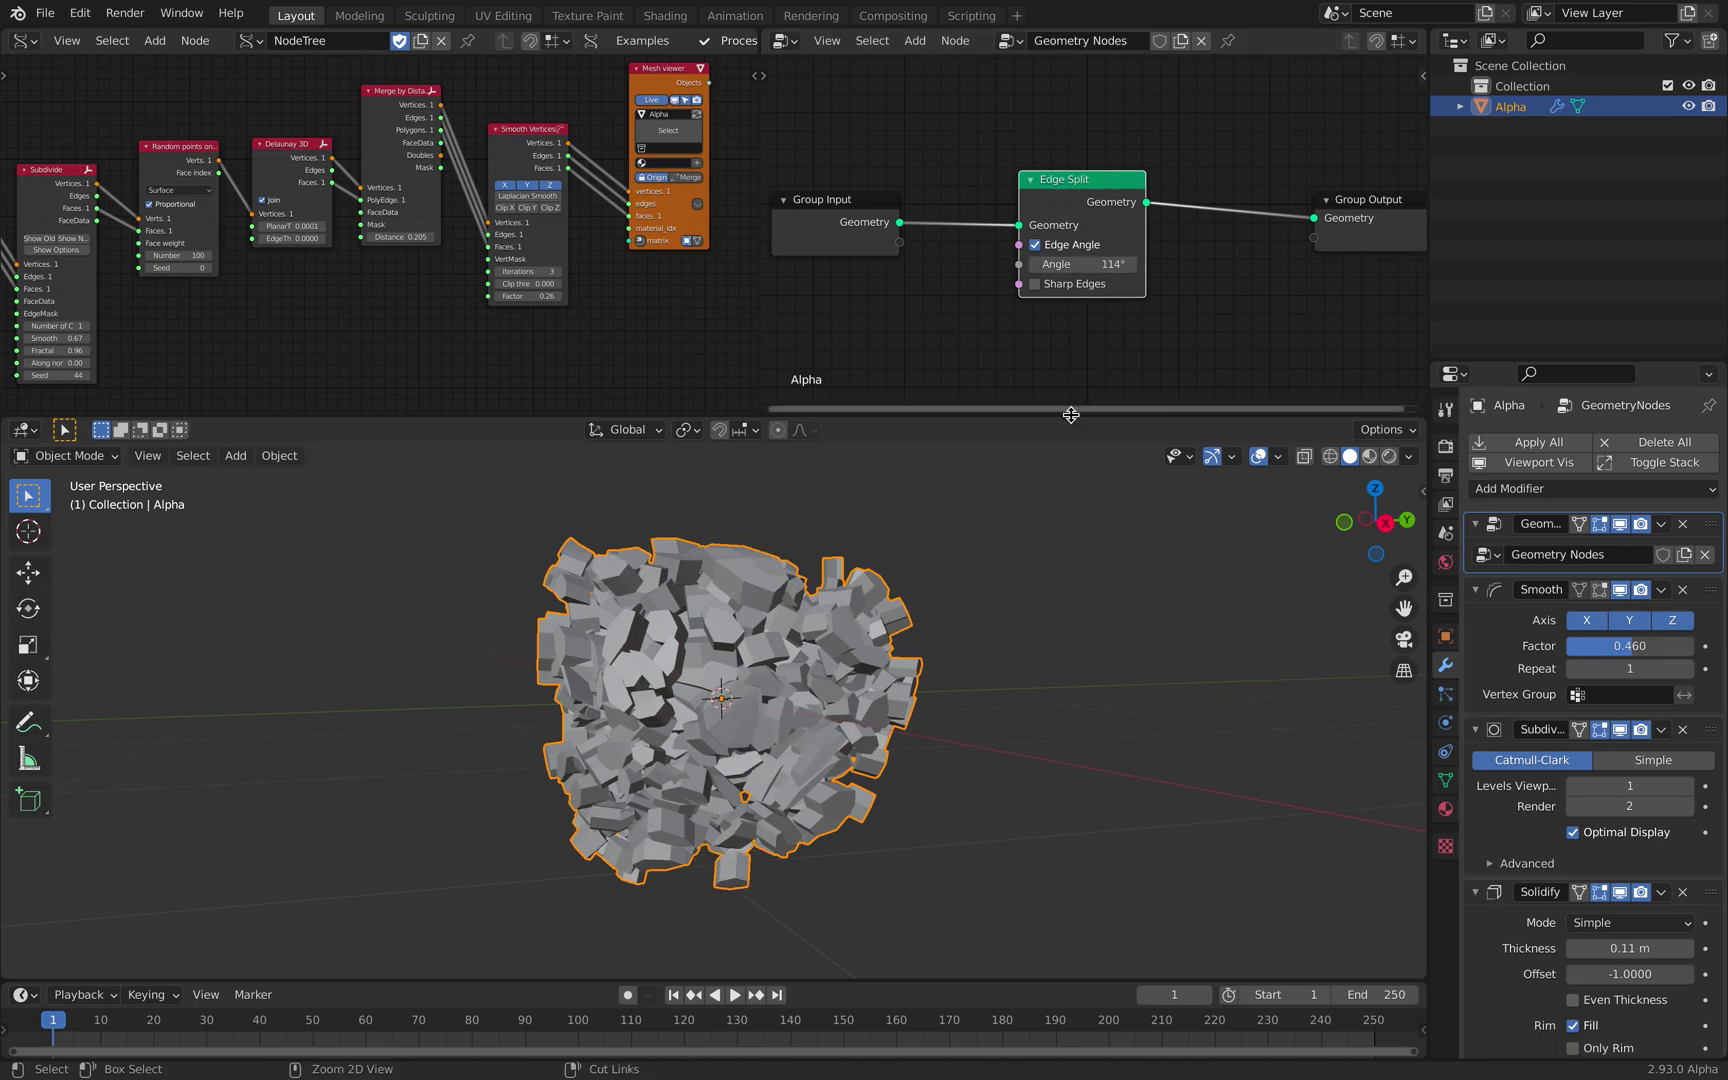
middle_drag(960, 480, 1005, 530)
key(ctrl+s)
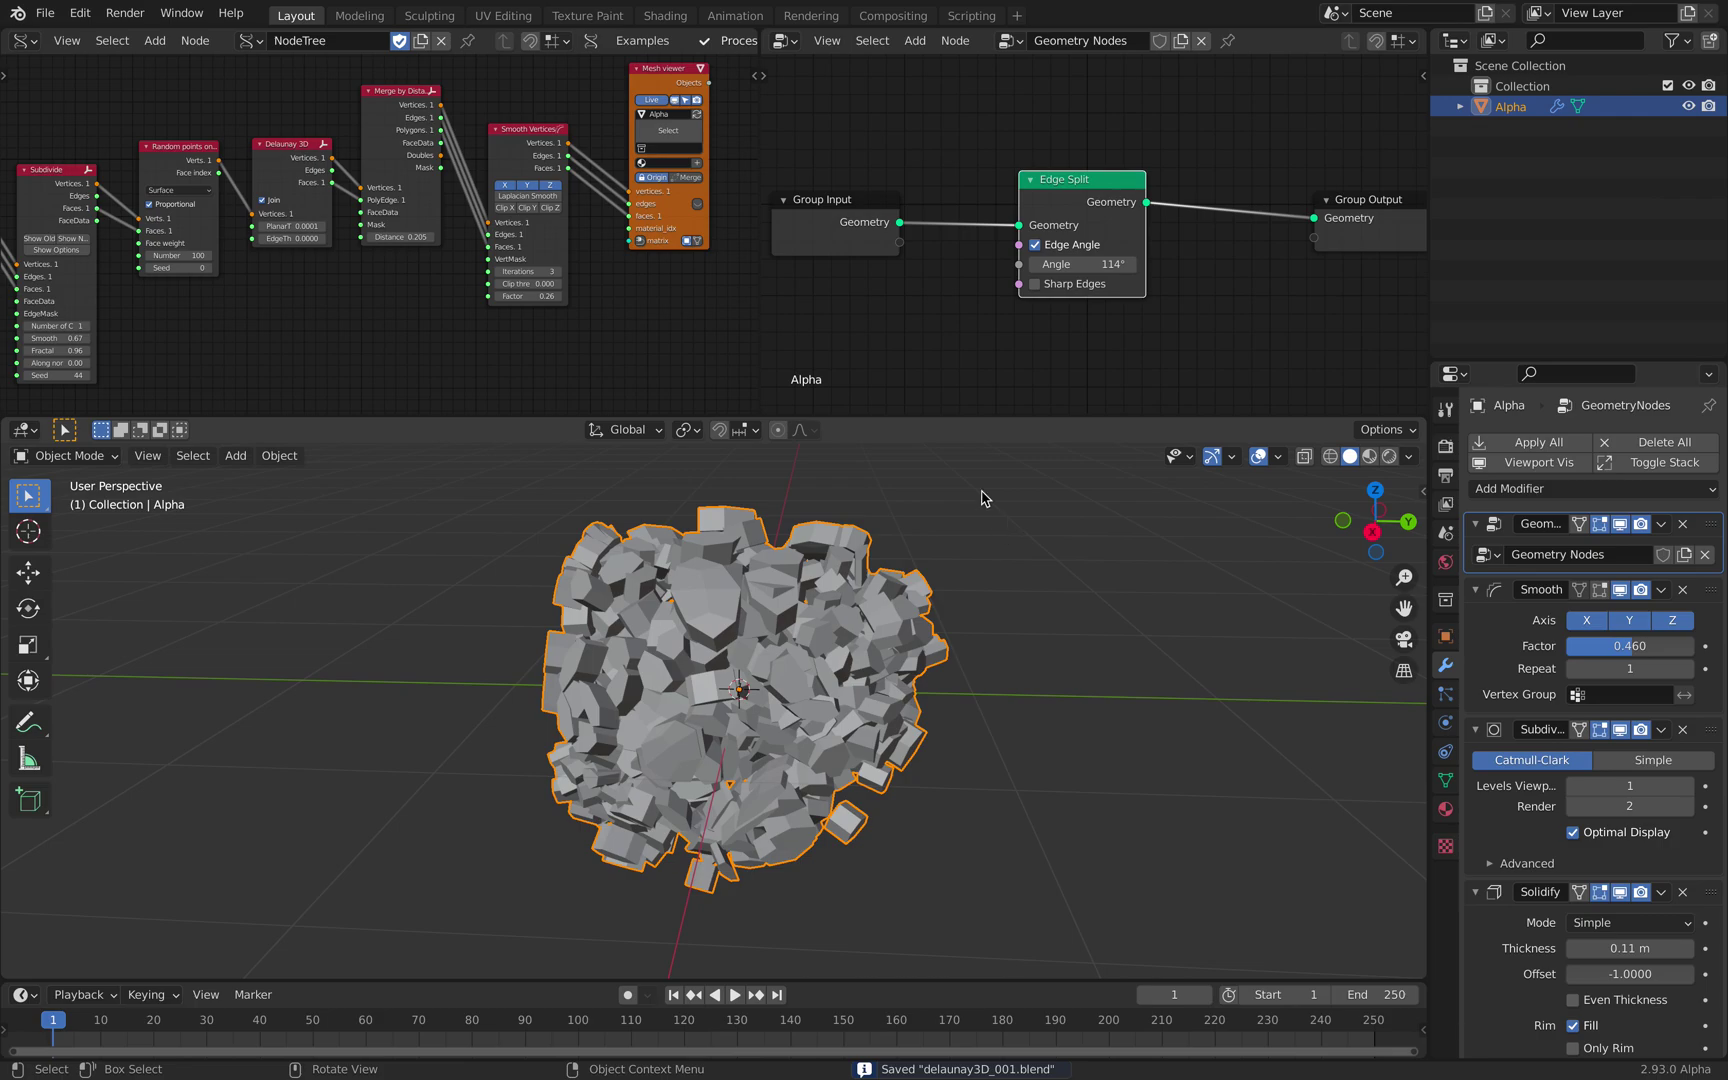
- Open the recent file with the sphere-covered torus knot and view the model from another angle
click(45, 13)
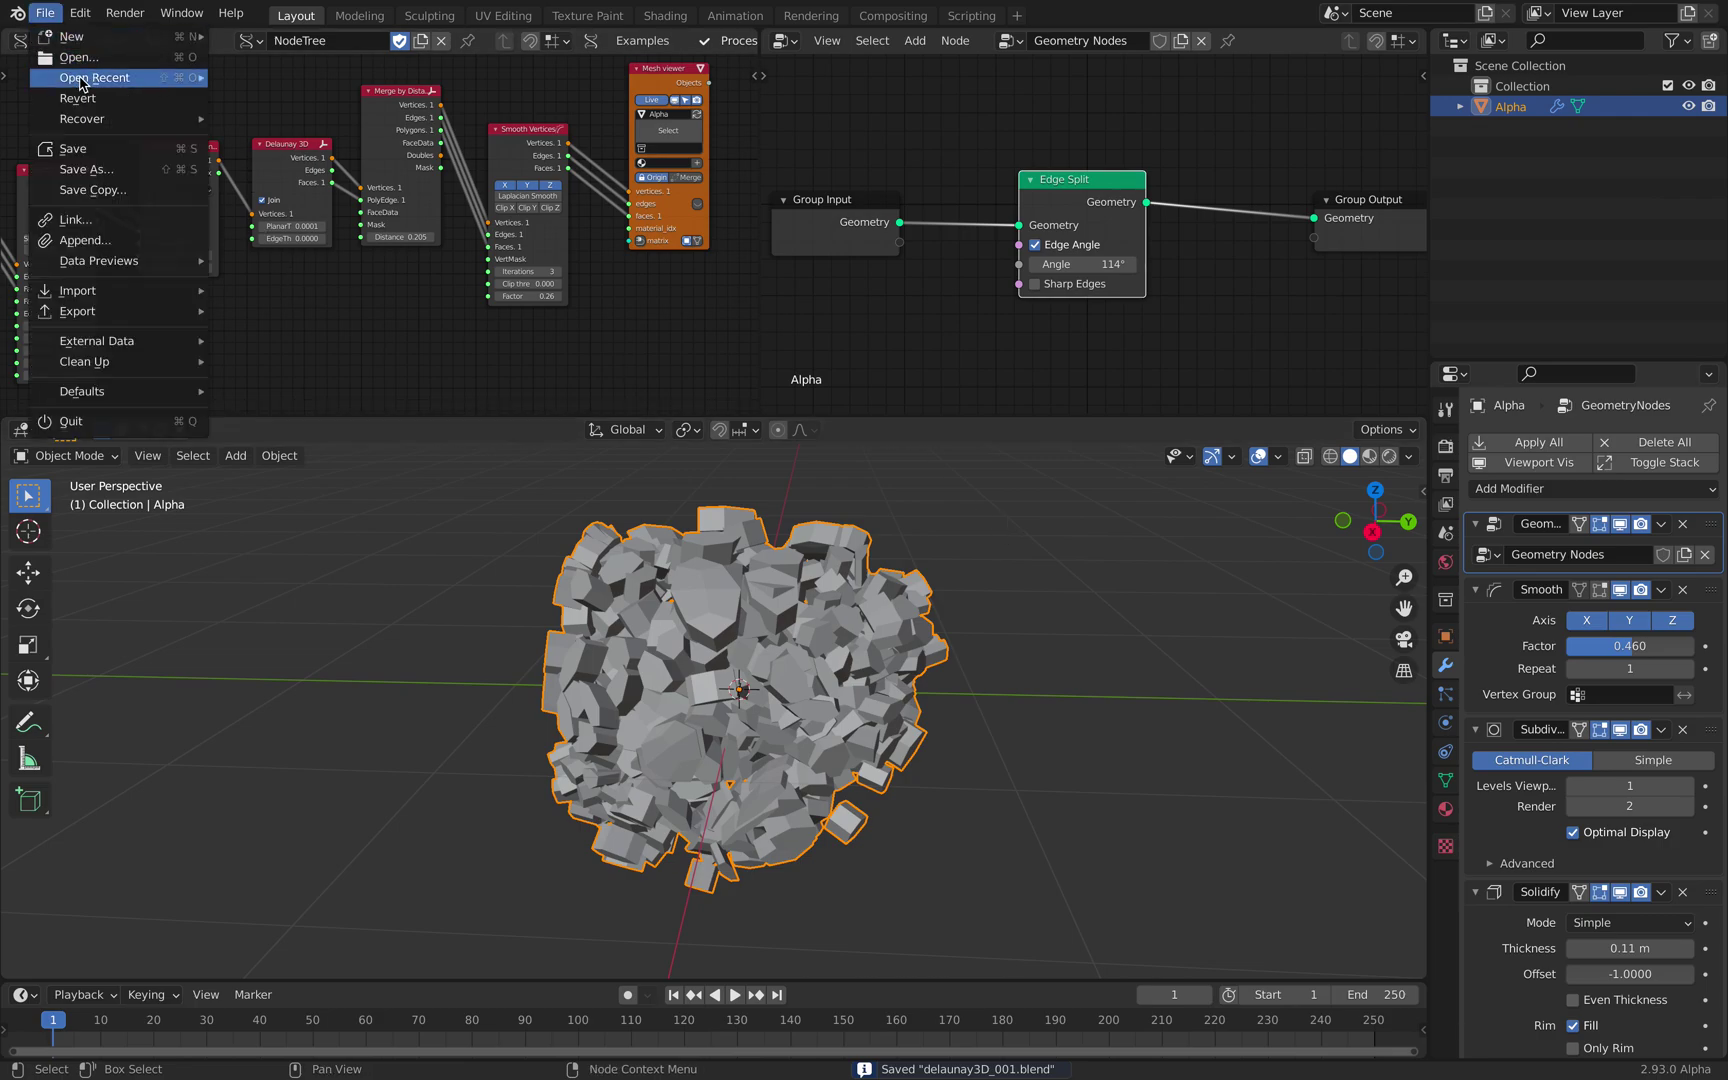
mouse_move(82, 84)
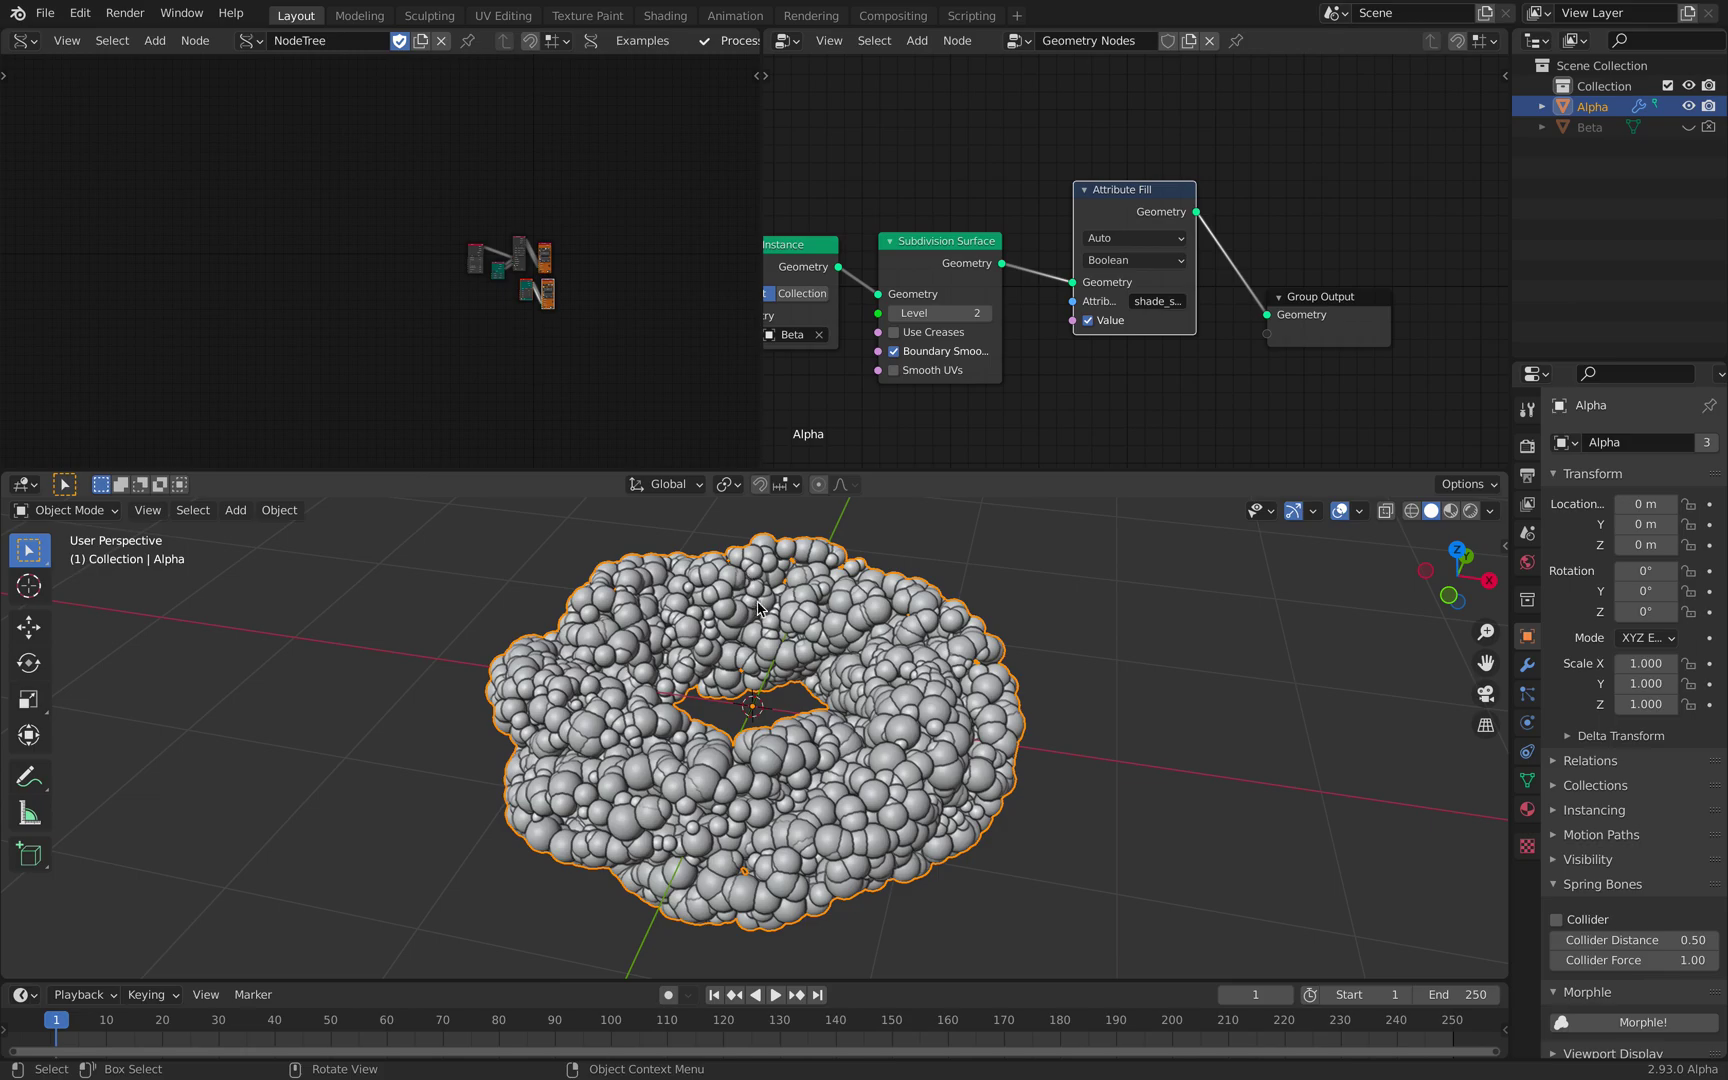
middle_drag(755, 602, 866, 632)
scroll(614, 826, up, 2)
middle_drag(614, 826, 660, 760)
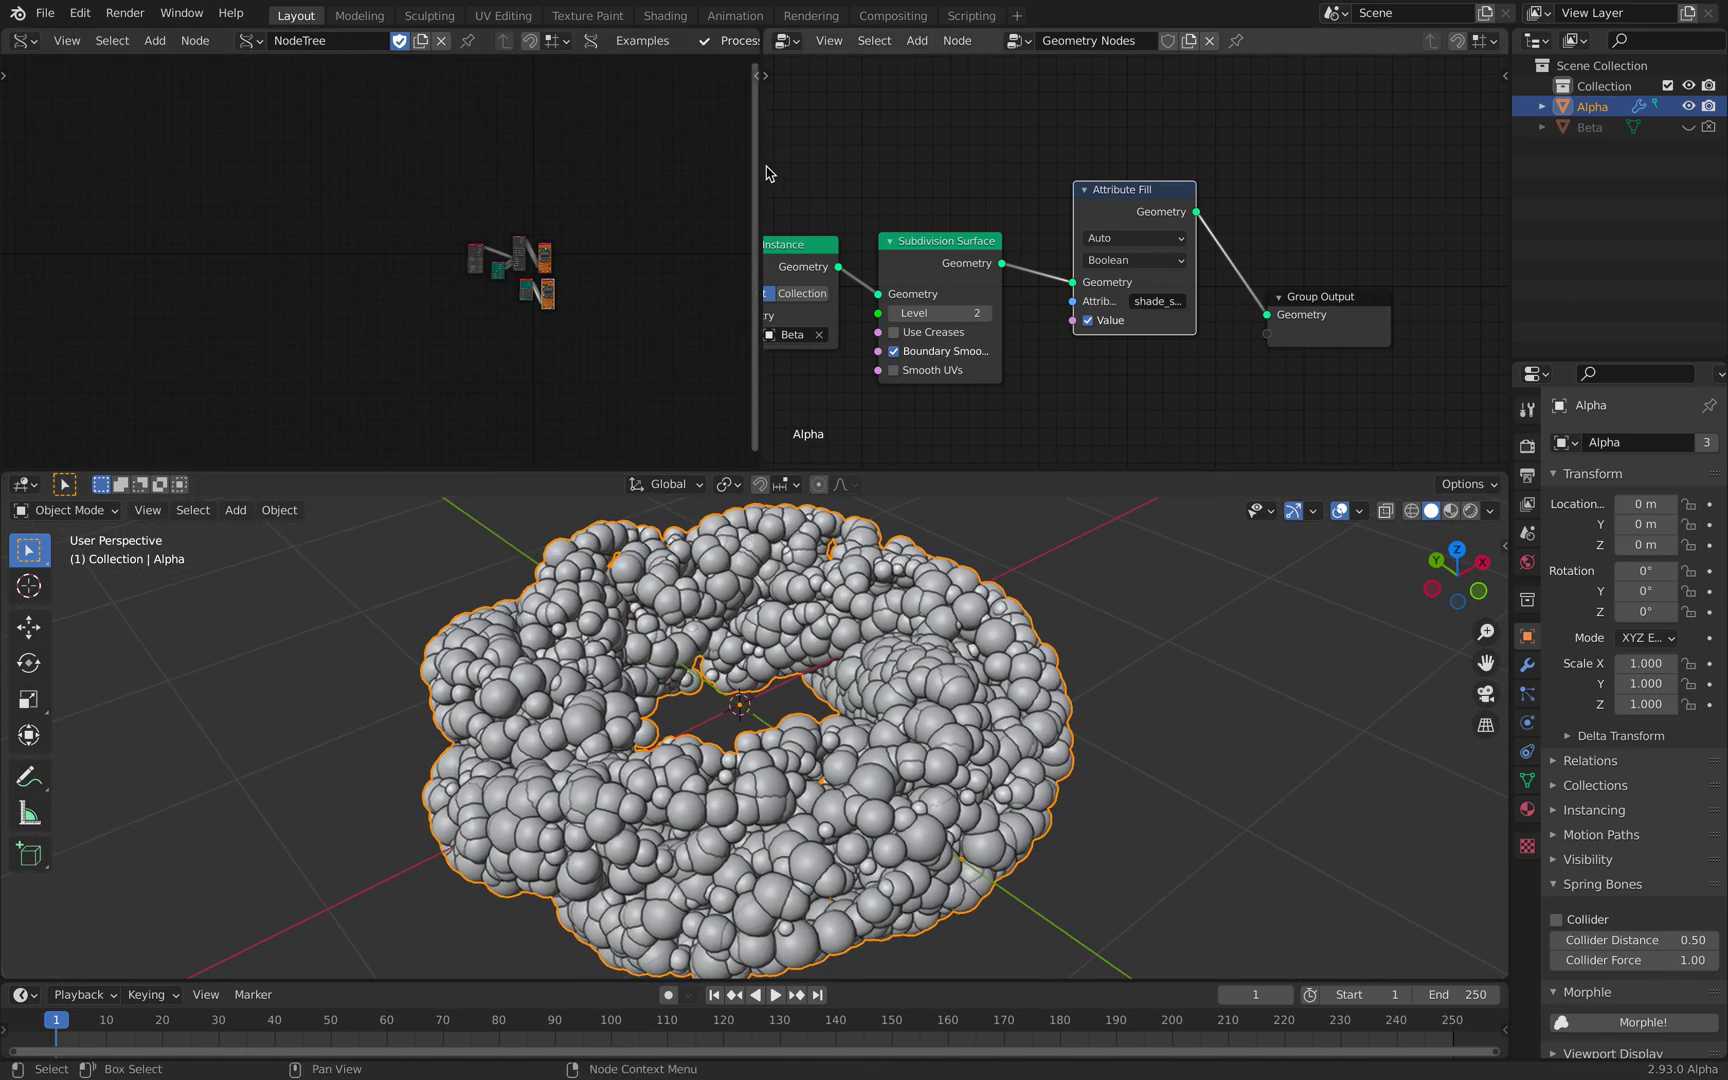
- Enlarge the geometry node area and examine the chain from Attribute Randomize through Point Instance and Subdivision Surface to Attribute Fill
drag(758, 165, 576, 165)
middle_drag(770, 640, 811, 658)
middle_drag(881, 283, 1017, 252)
scroll(987, 244, down, 1)
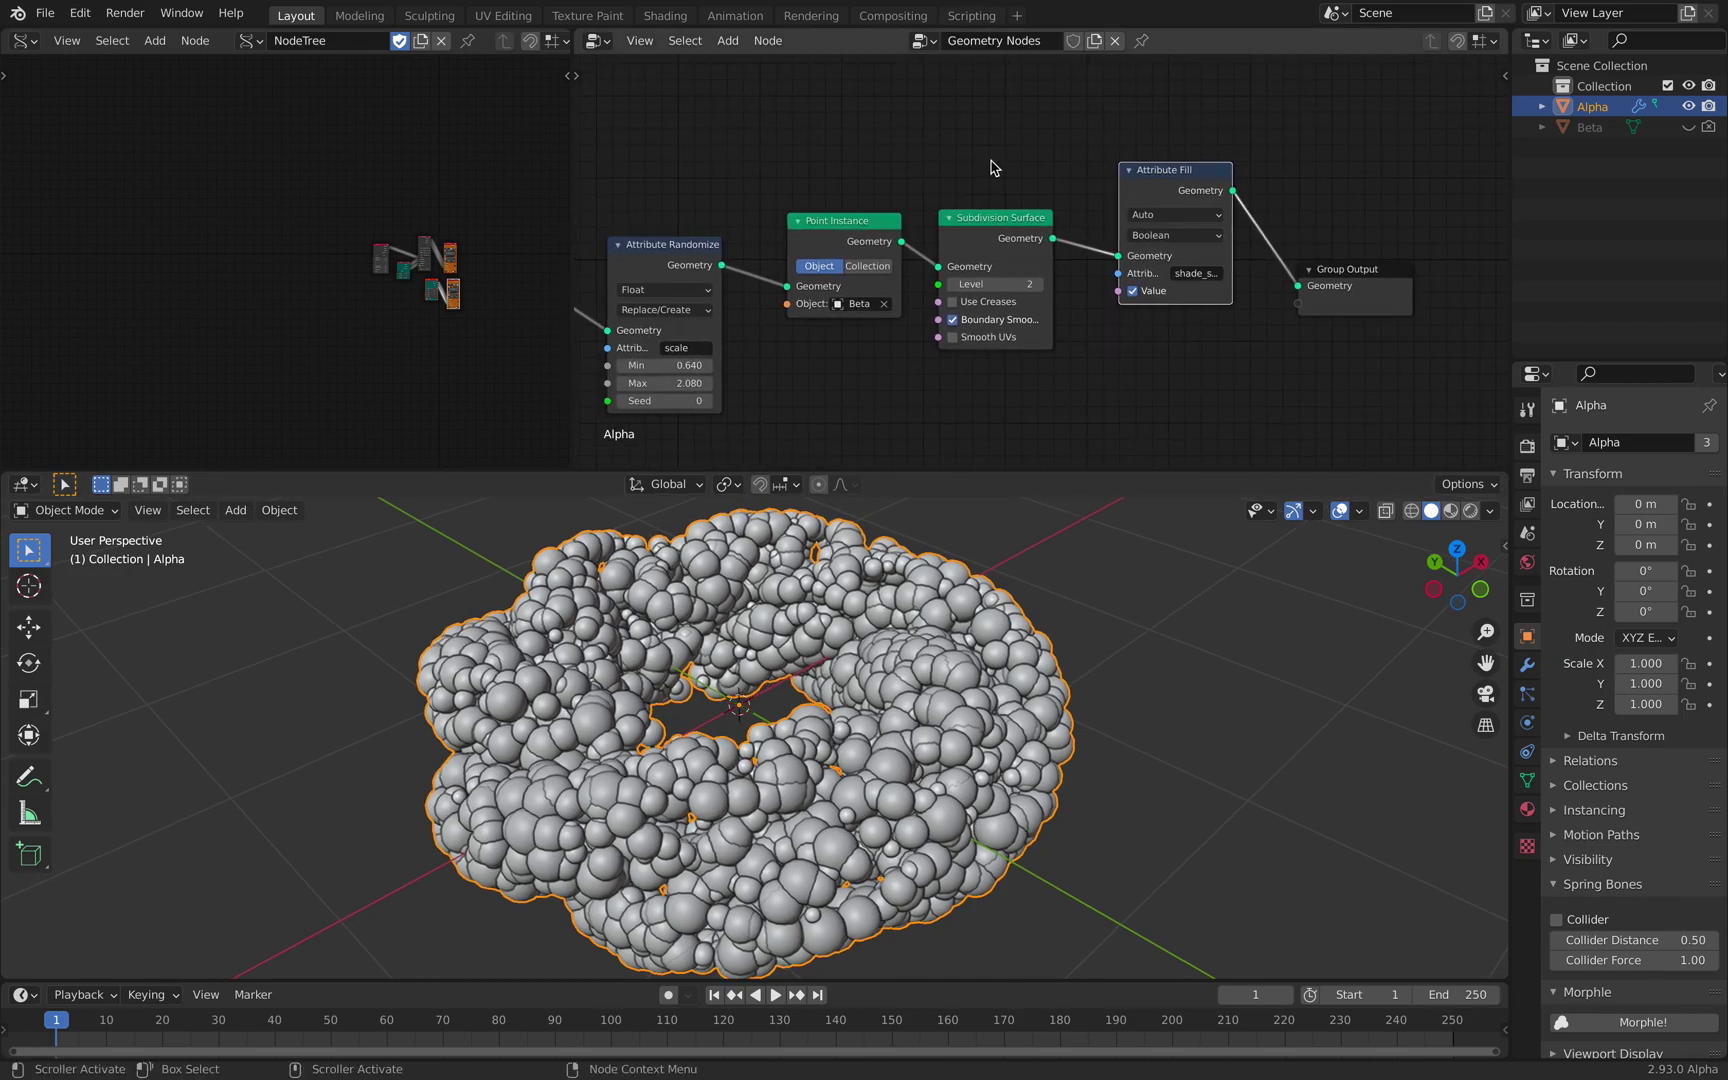
middle_drag(995, 166, 1086, 127)
mouse_move(835, 645)
middle_down()
mouse_move(920, 621)
mouse_move(840, 620)
middle_up()
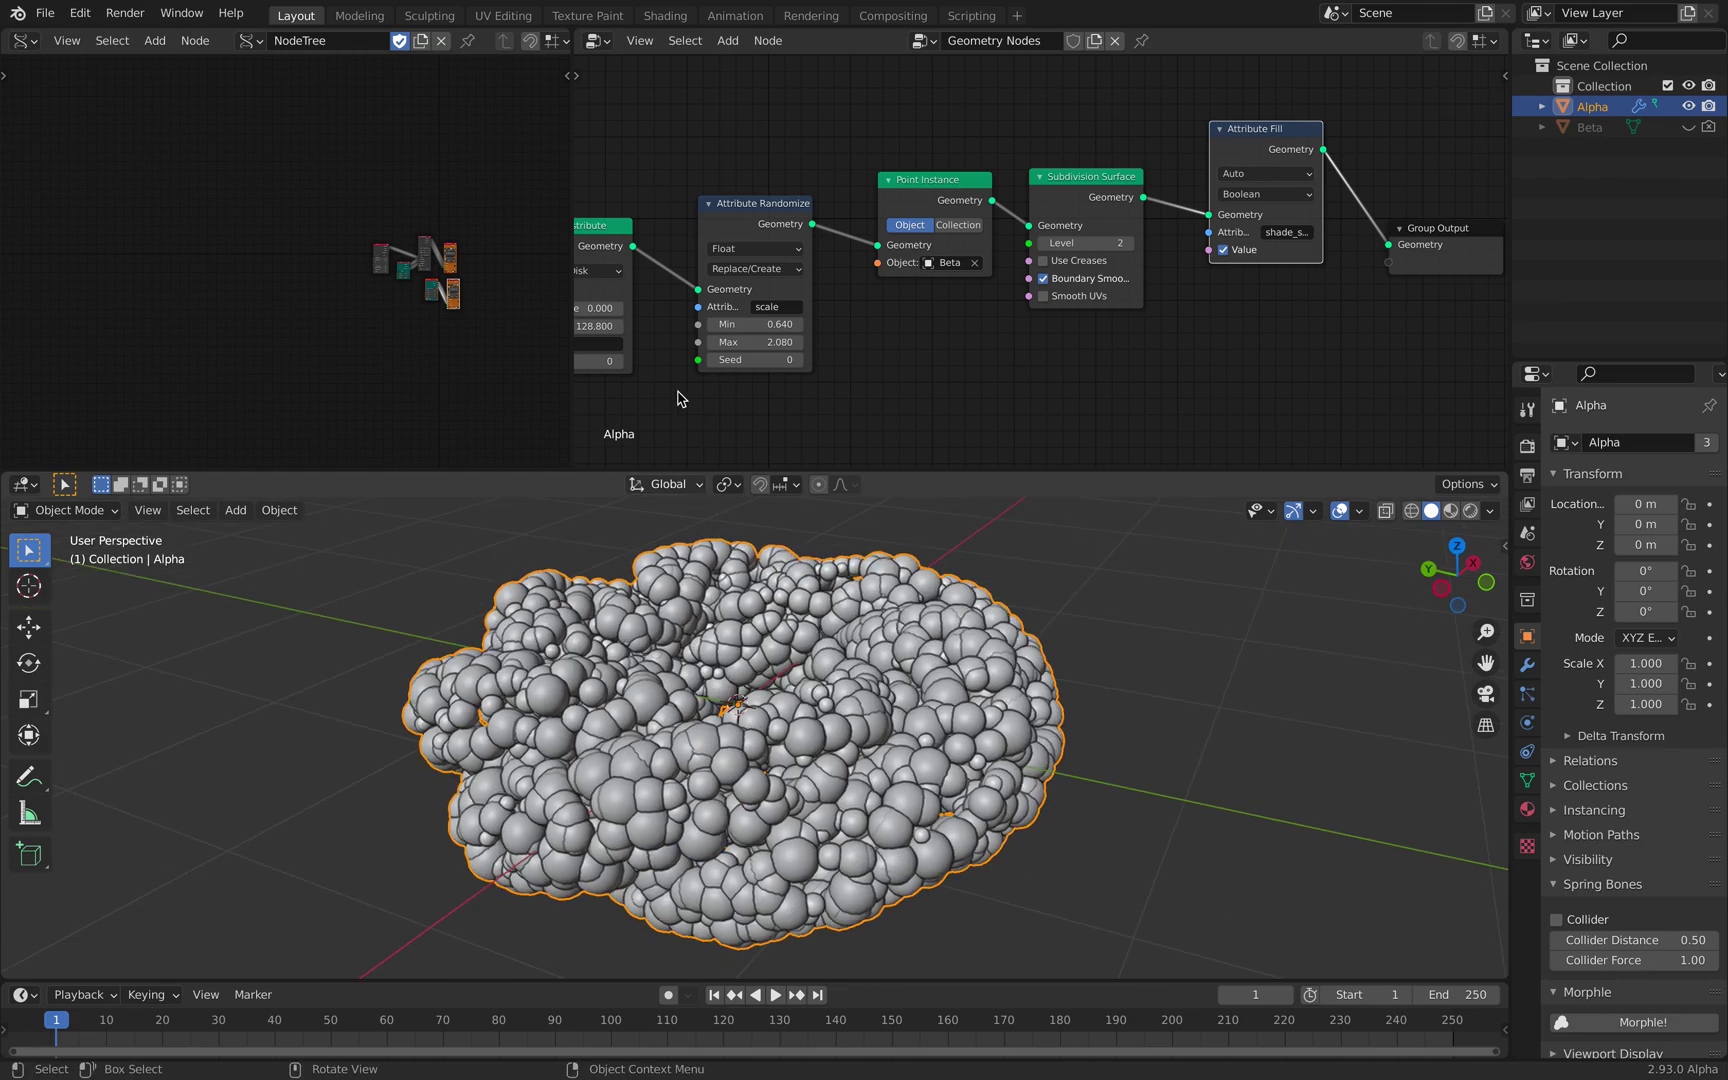
- Widen the Sverchok node area slightly and examine its Torus Knot, Circle, Bevel a Curve, Box and Mesh viewer nodes
drag(573, 170, 616, 170)
scroll(316, 265, up, 4)
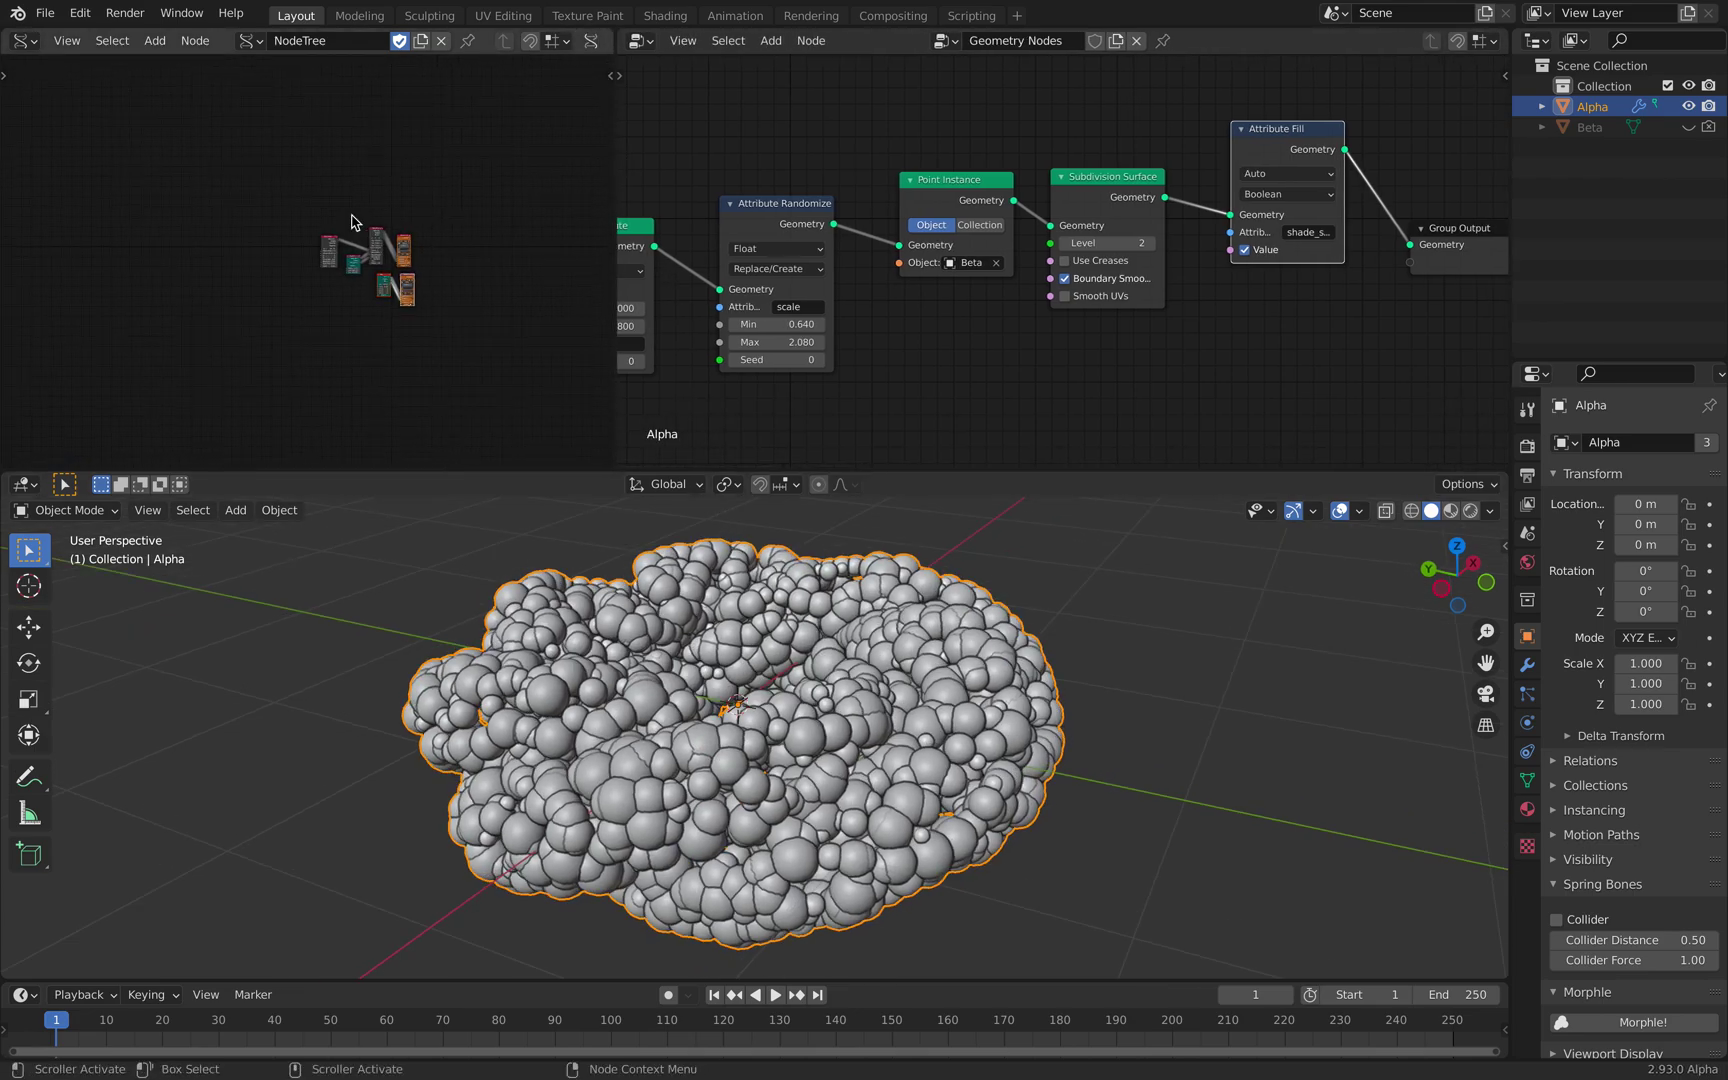
scroll(316, 265, up, 4)
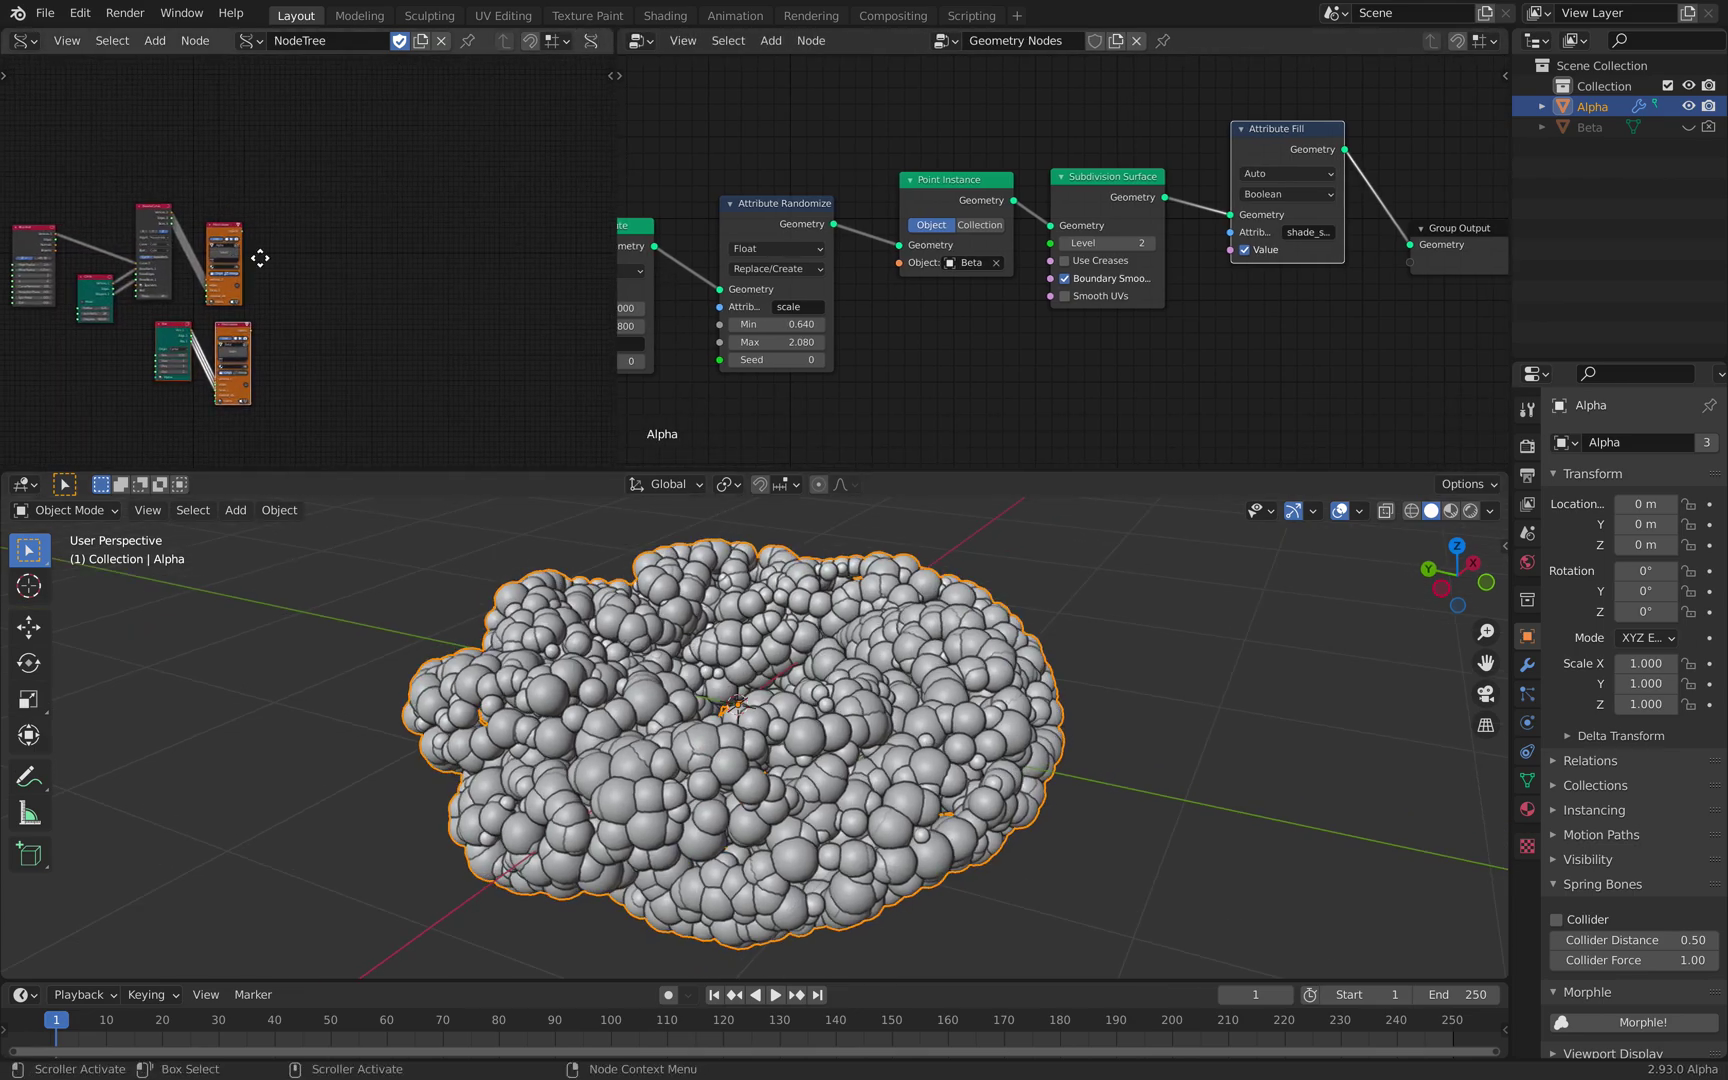
scroll(388, 237, up, 2)
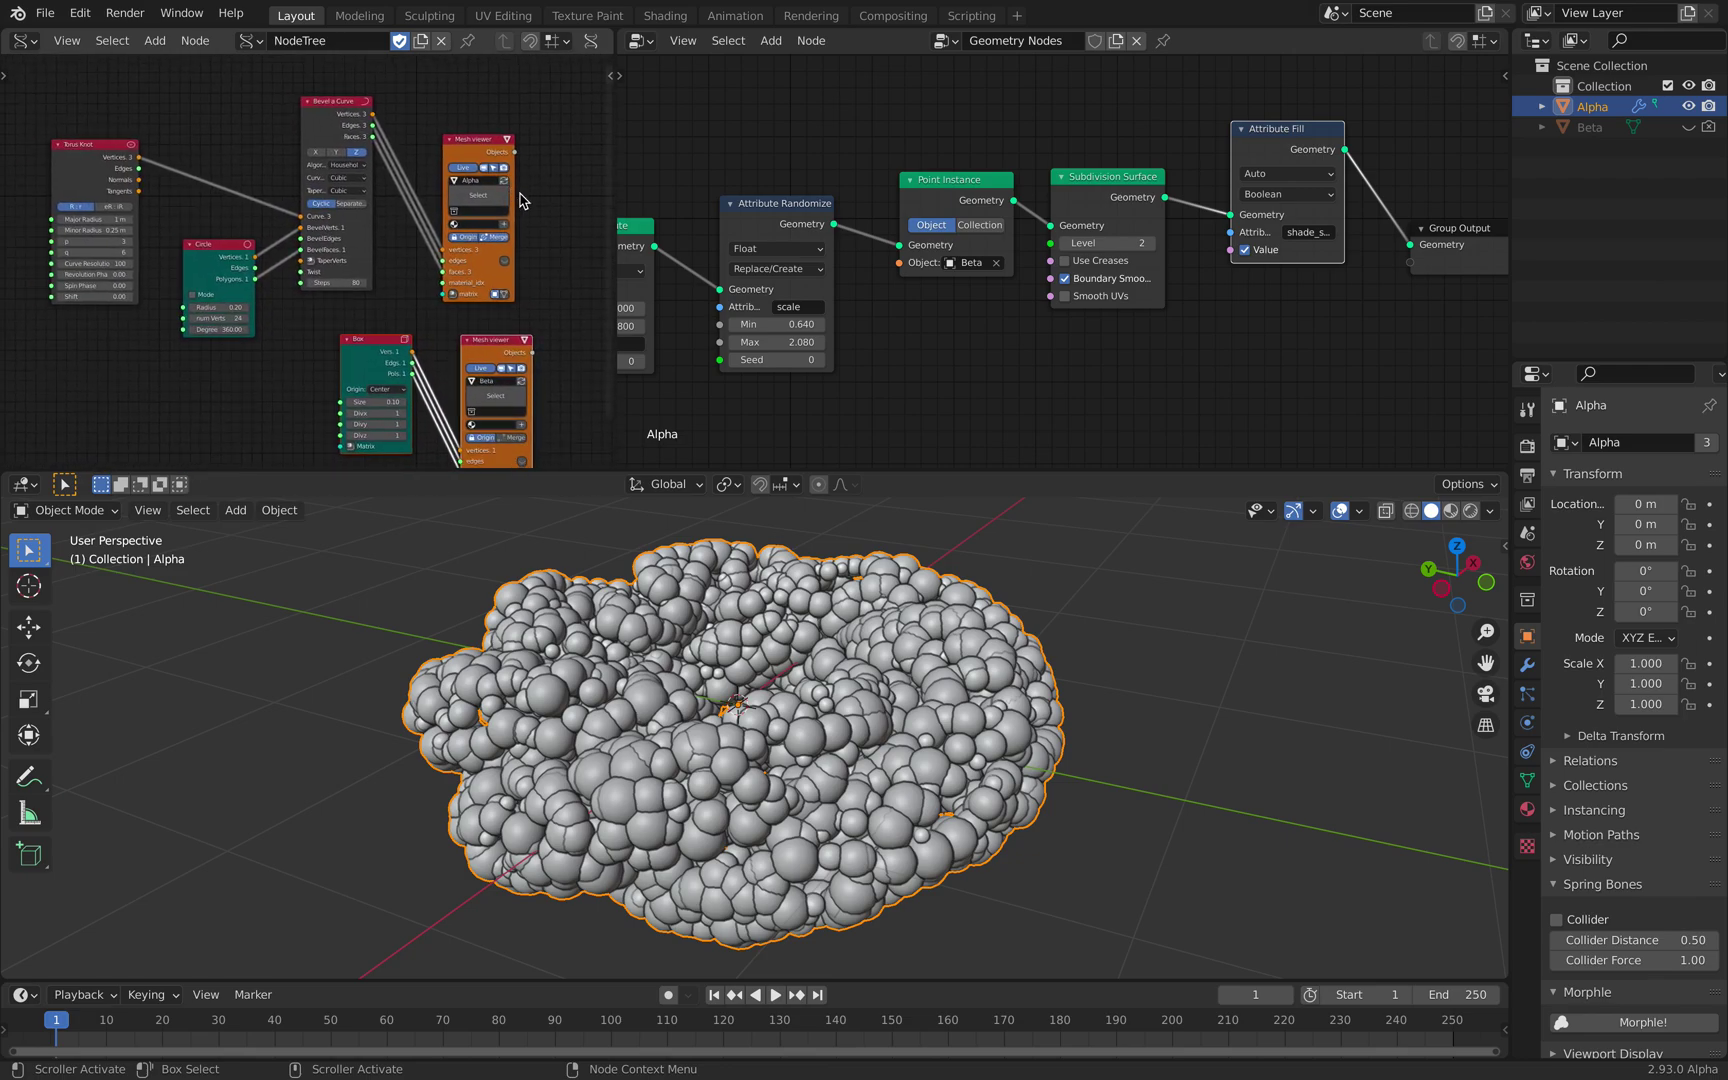
drag(615, 167, 619, 168)
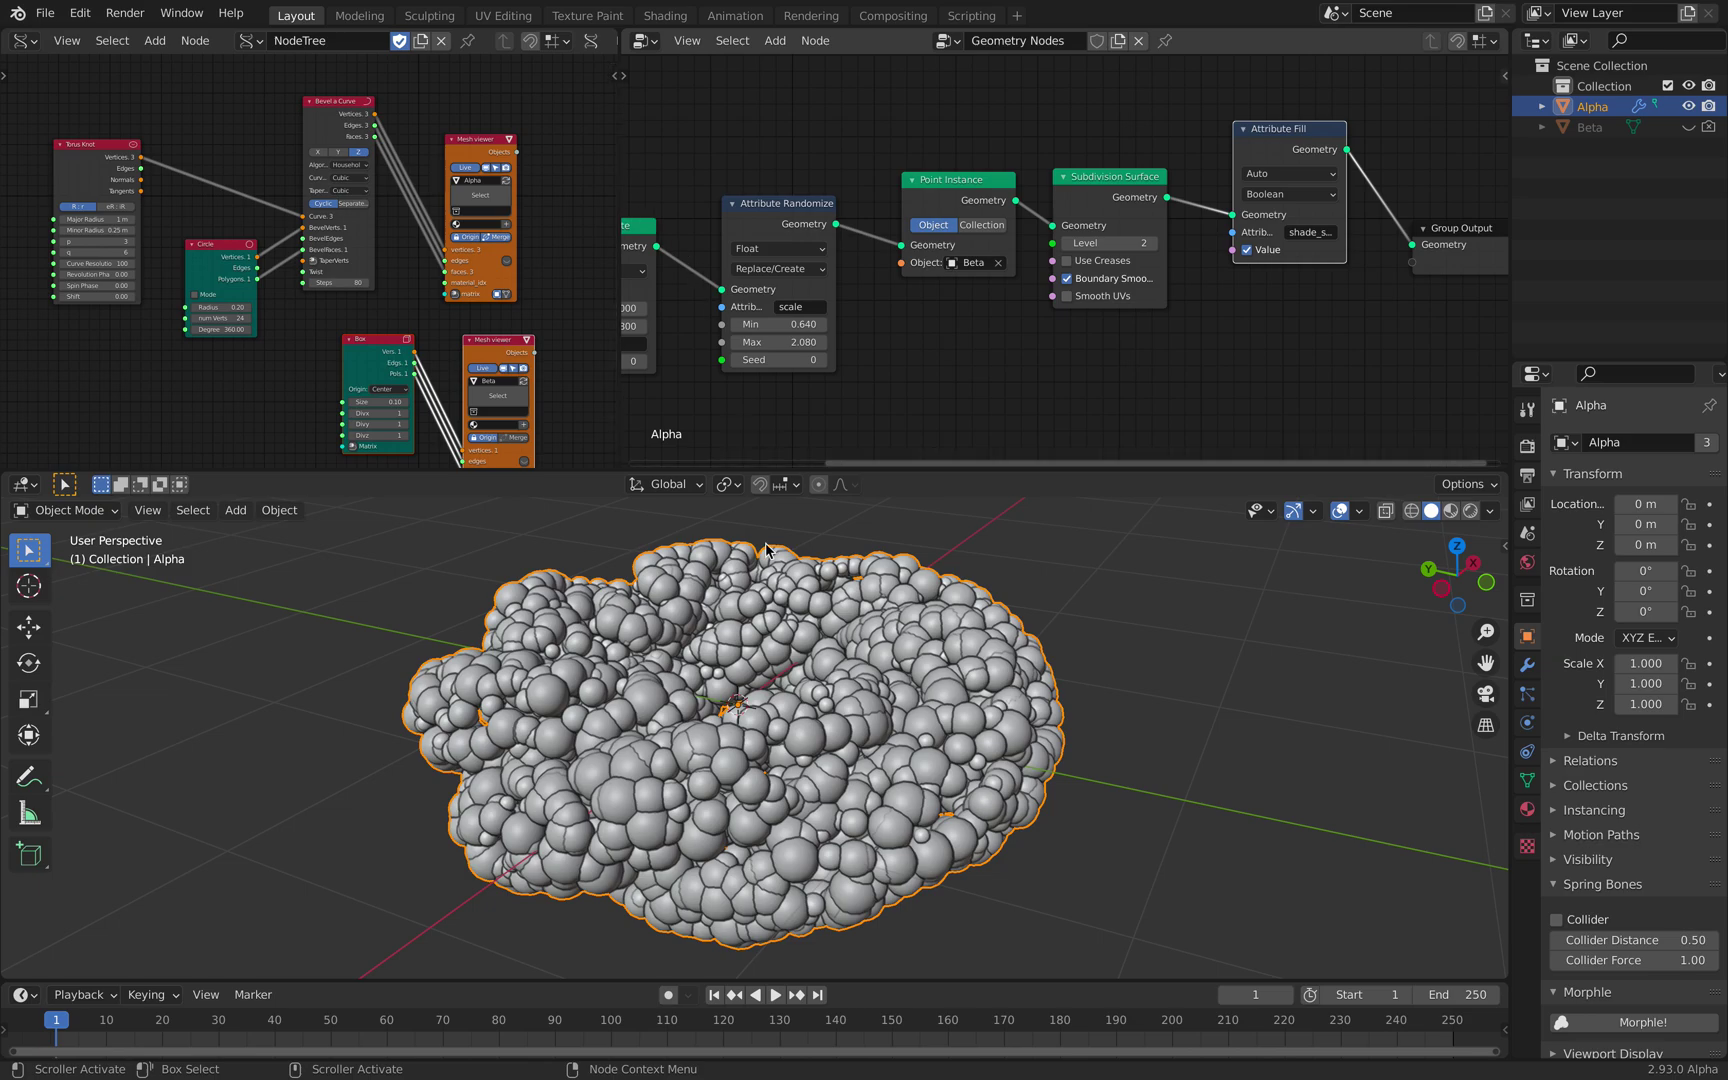
- Duplicate the Alpha sphere torus and place the copy beside it, -2.918 m along the Y axis
middle_drag(825, 632, 743, 658)
key(shift+d)
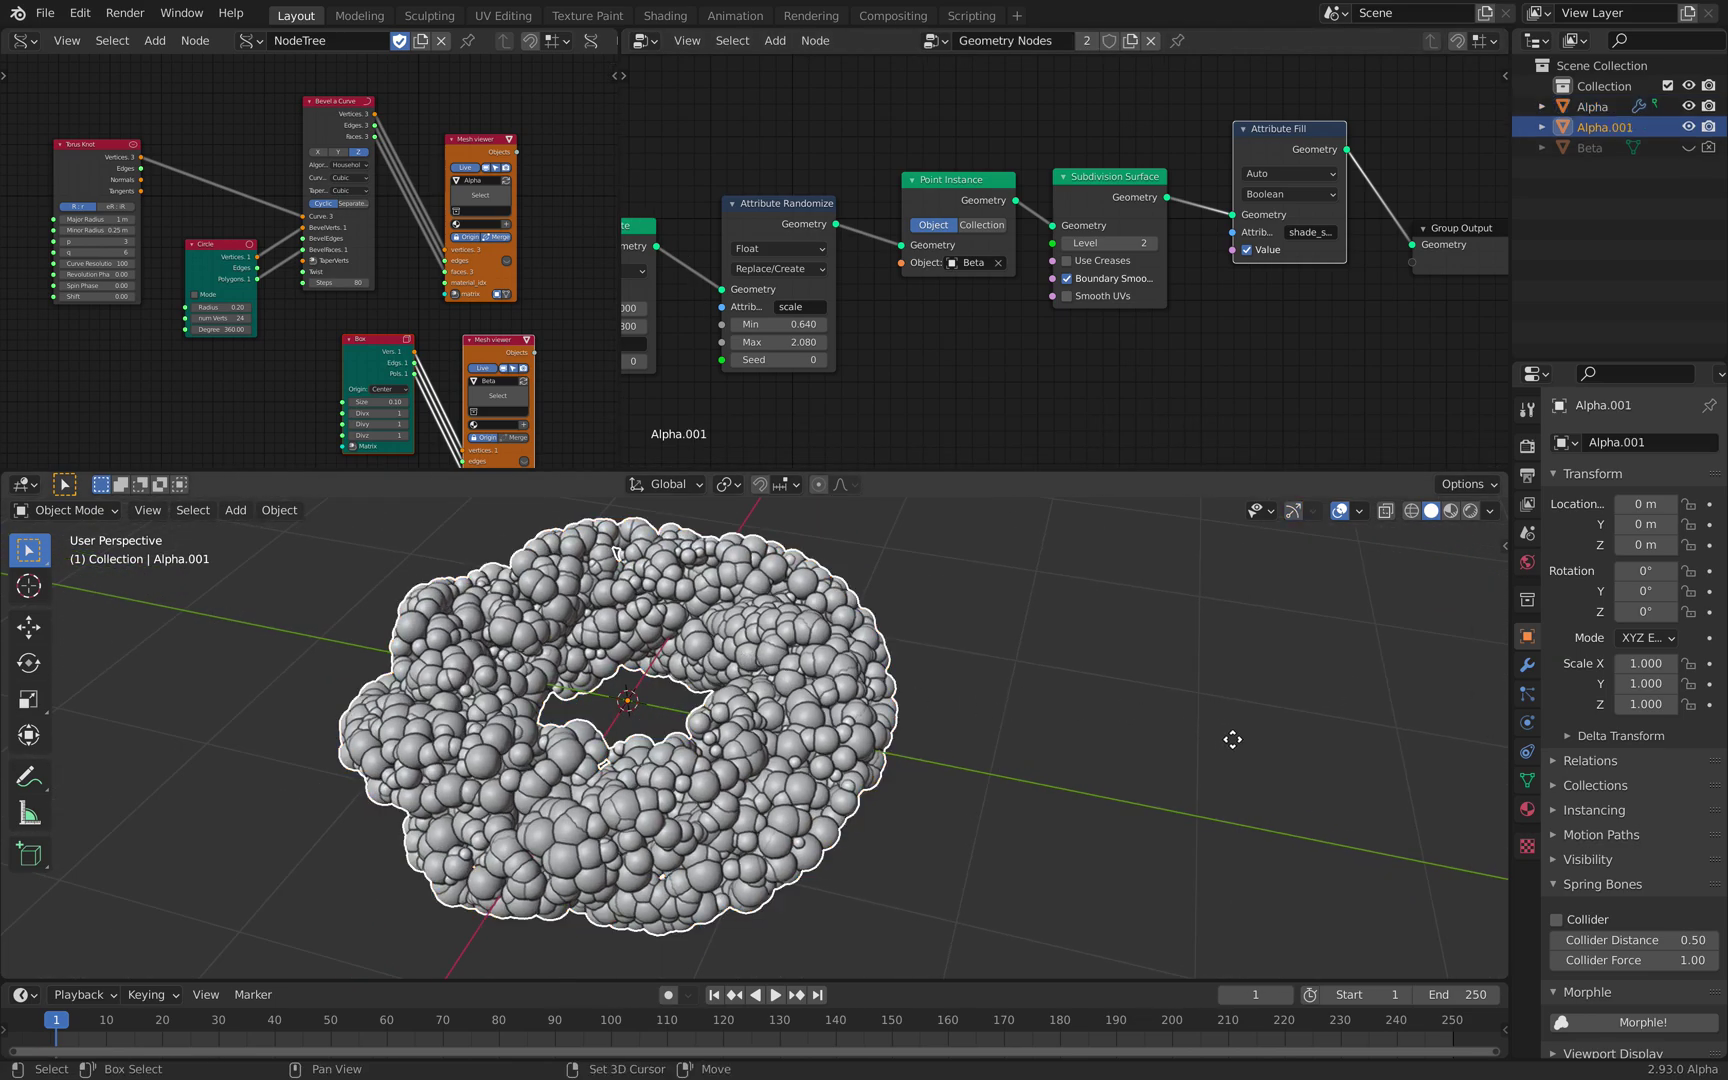
key(y)
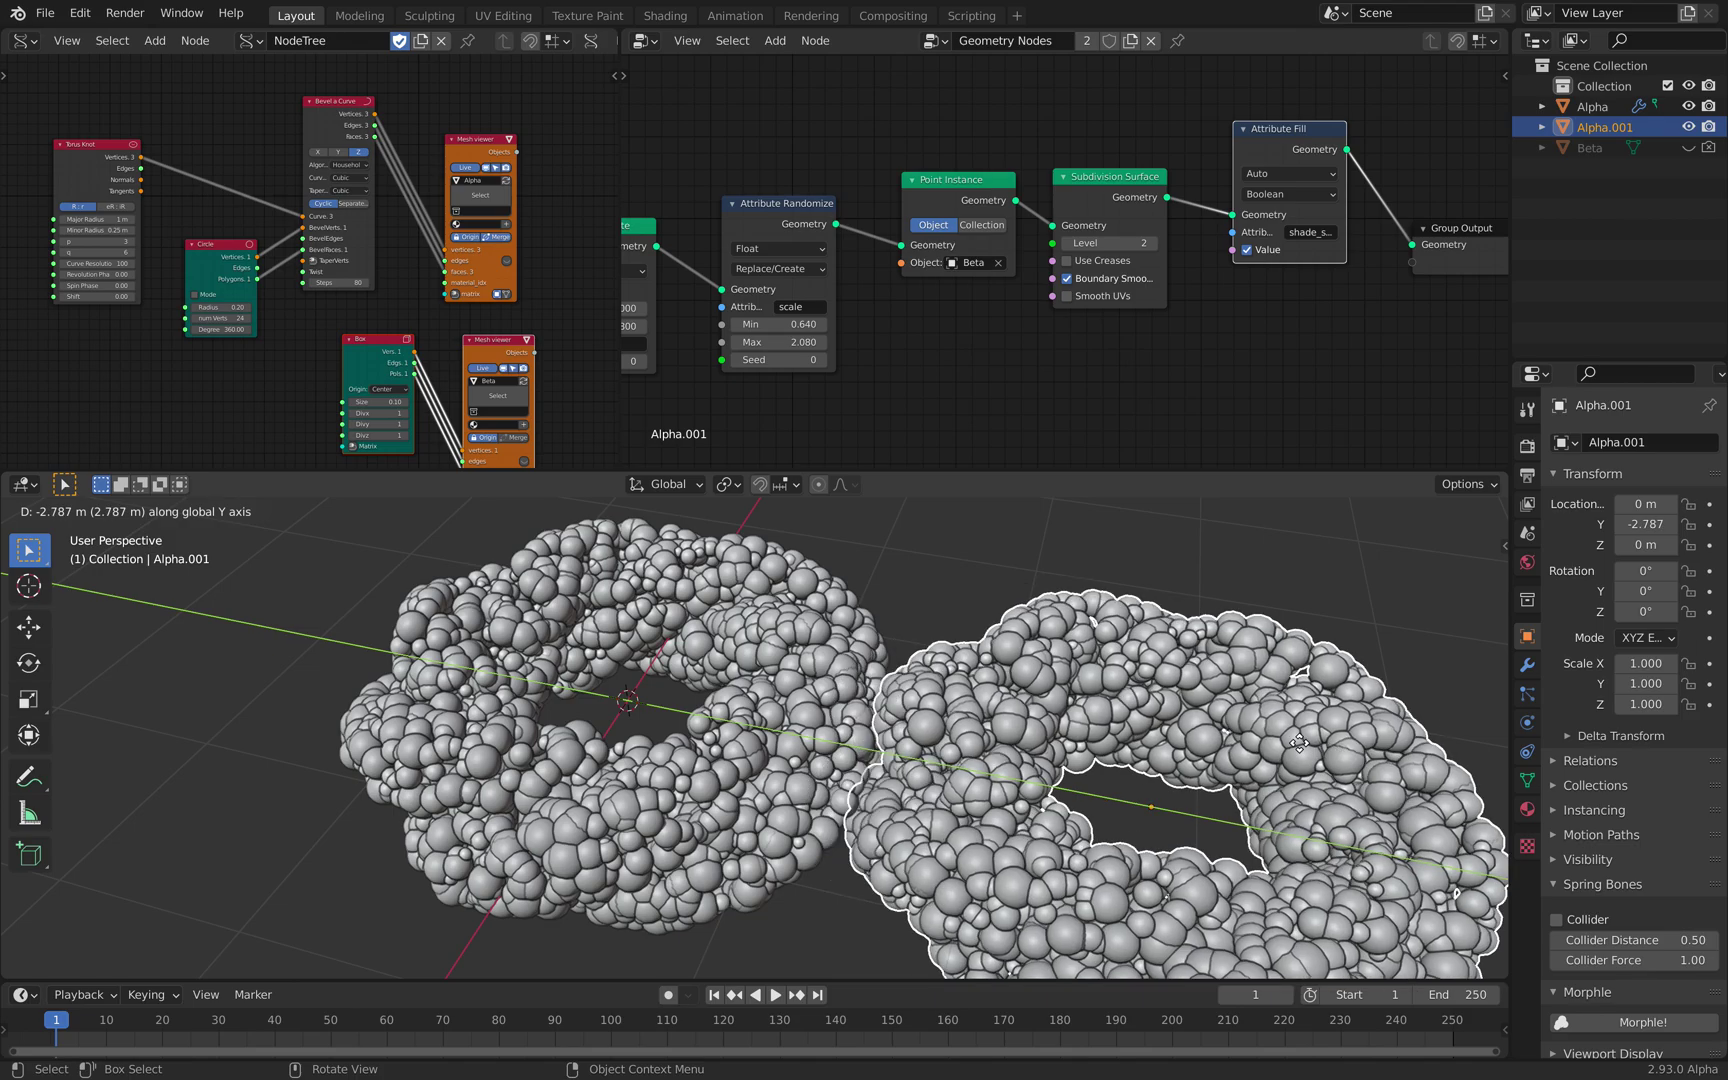
click(340, 242)
- Nudge the Torus Knot, Circle and Bevel a Curve nodes in the Sverchok tree and bring the Box branch into view
scroll(197, 244, up, 1)
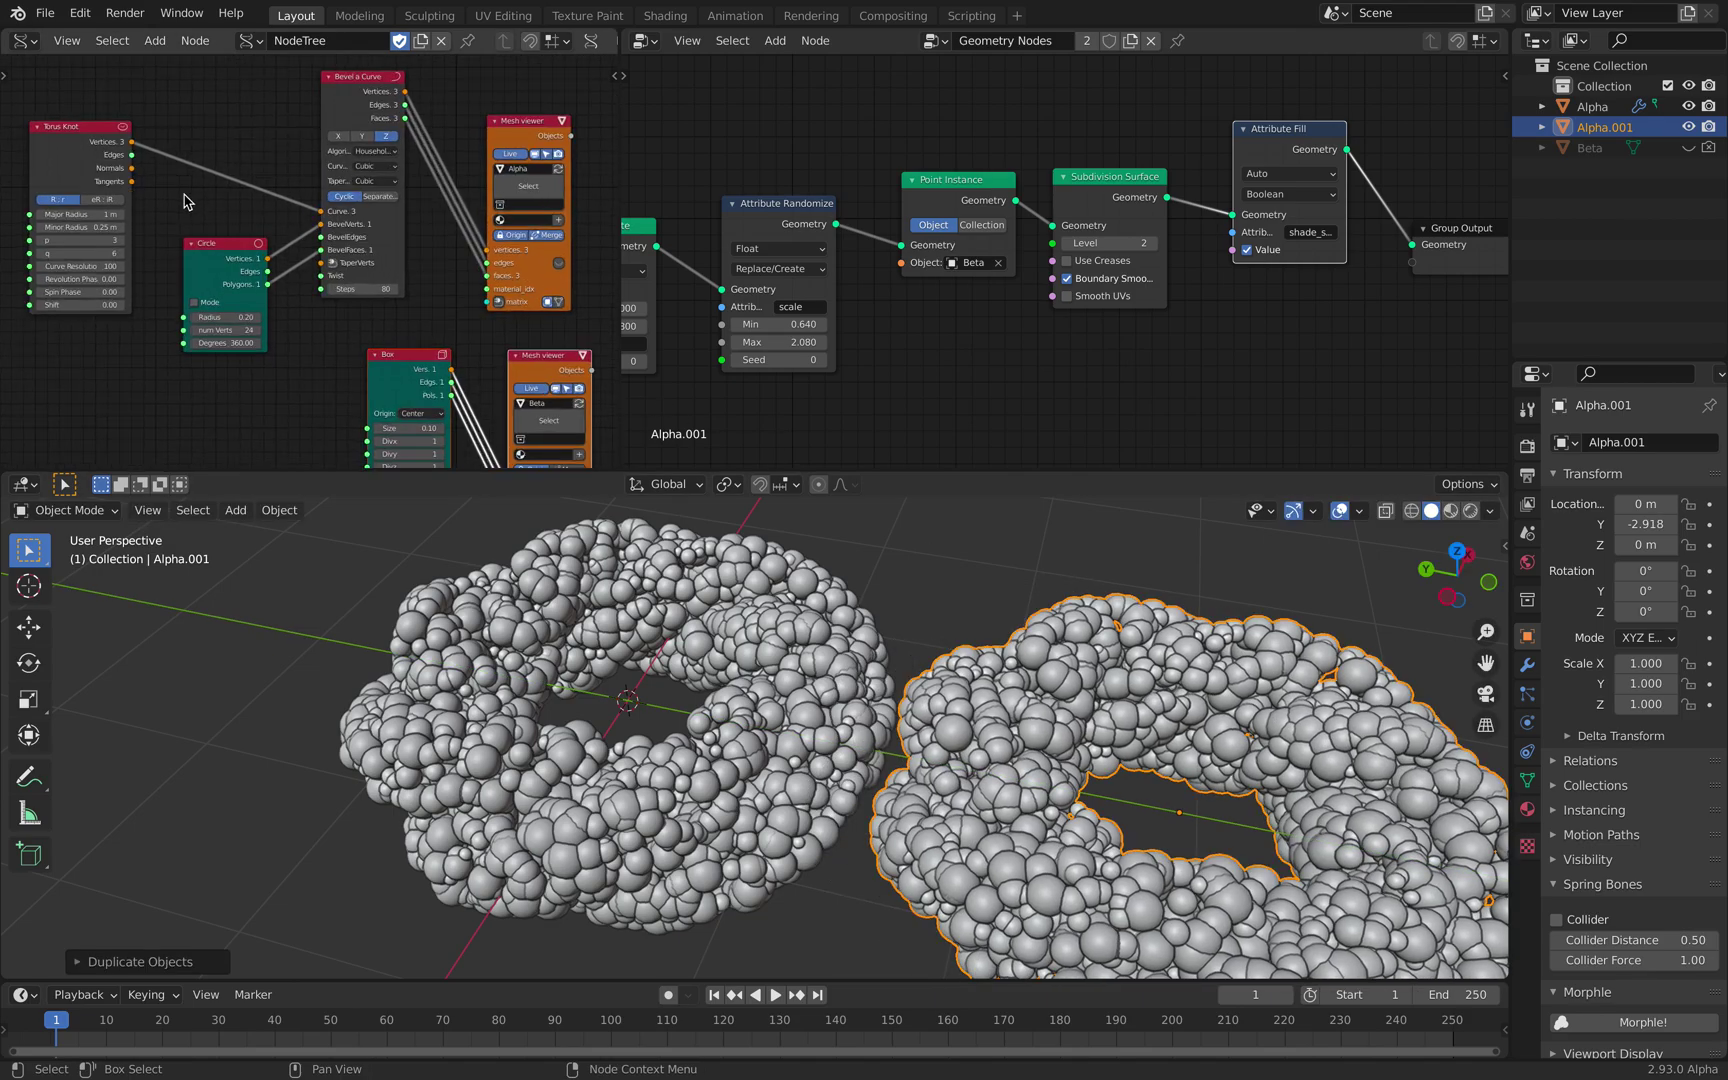
drag(76, 137, 99, 119)
drag(222, 244, 218, 252)
drag(355, 103, 350, 108)
middle_drag(355, 150, 301, 182)
middle_drag(360, 333, 339, 268)
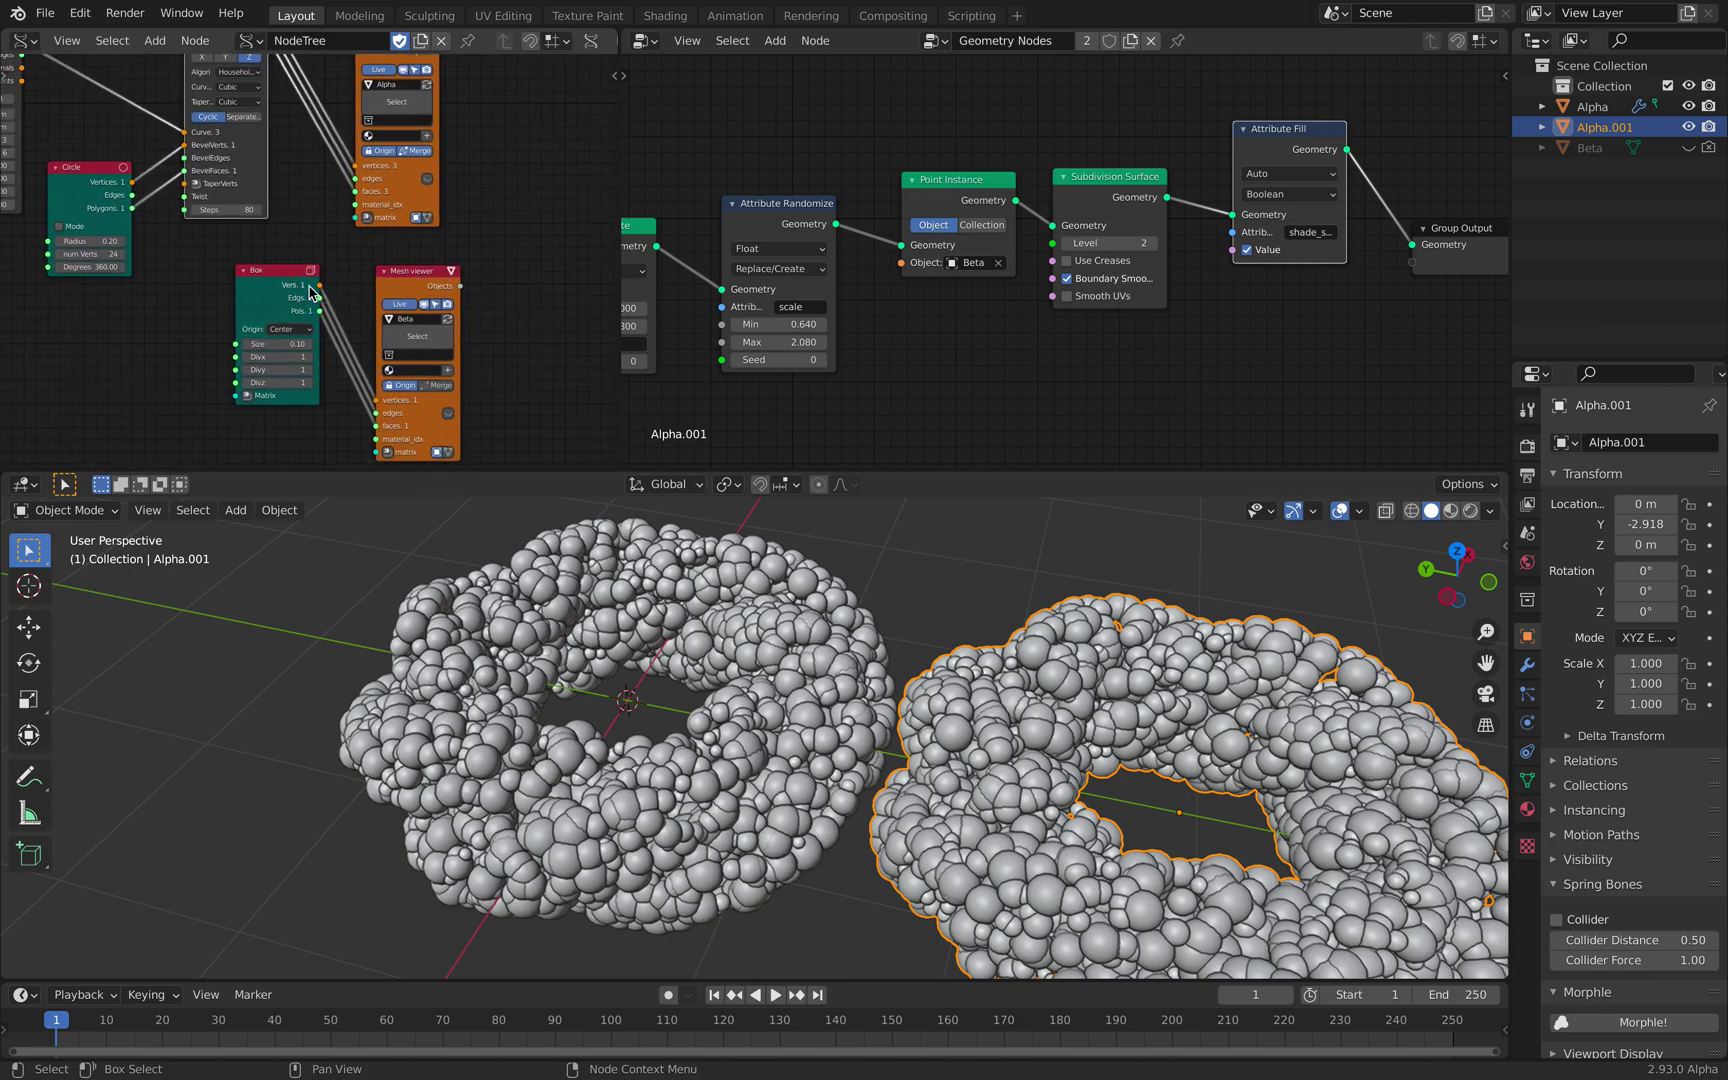
- Tidy the first part of the geometry node chain, repositioning the nodes around Attribute Randomize and Point Instance
mouse_move(1049, 622)
middle_down()
mouse_move(1010, 624)
mouse_move(1080, 627)
middle_up()
middle_drag(975, 350, 1047, 354)
middle_drag(982, 286, 1043, 291)
middle_drag(754, 233, 1009, 217)
drag(789, 250, 793, 186)
drag(977, 215, 970, 202)
middle_drag(1143, 212, 1031, 212)
drag(1031, 212, 1021, 214)
- Move the Subdivision Surface, Attribute Fill and Group Output nodes closer to the rest of the chain
drag(1227, 174, 1189, 190)
middle_drag(1168, 193, 1001, 205)
drag(1187, 197, 1166, 210)
drag(1405, 147, 1353, 193)
middle_drag(1458, 222, 1270, 187)
drag(1365, 199, 1319, 228)
middle_drag(1007, 159, 1022, 136)
middle_drag(1145, 605, 1196, 618)
shift+middle_drag(1196, 618, 1114, 598)
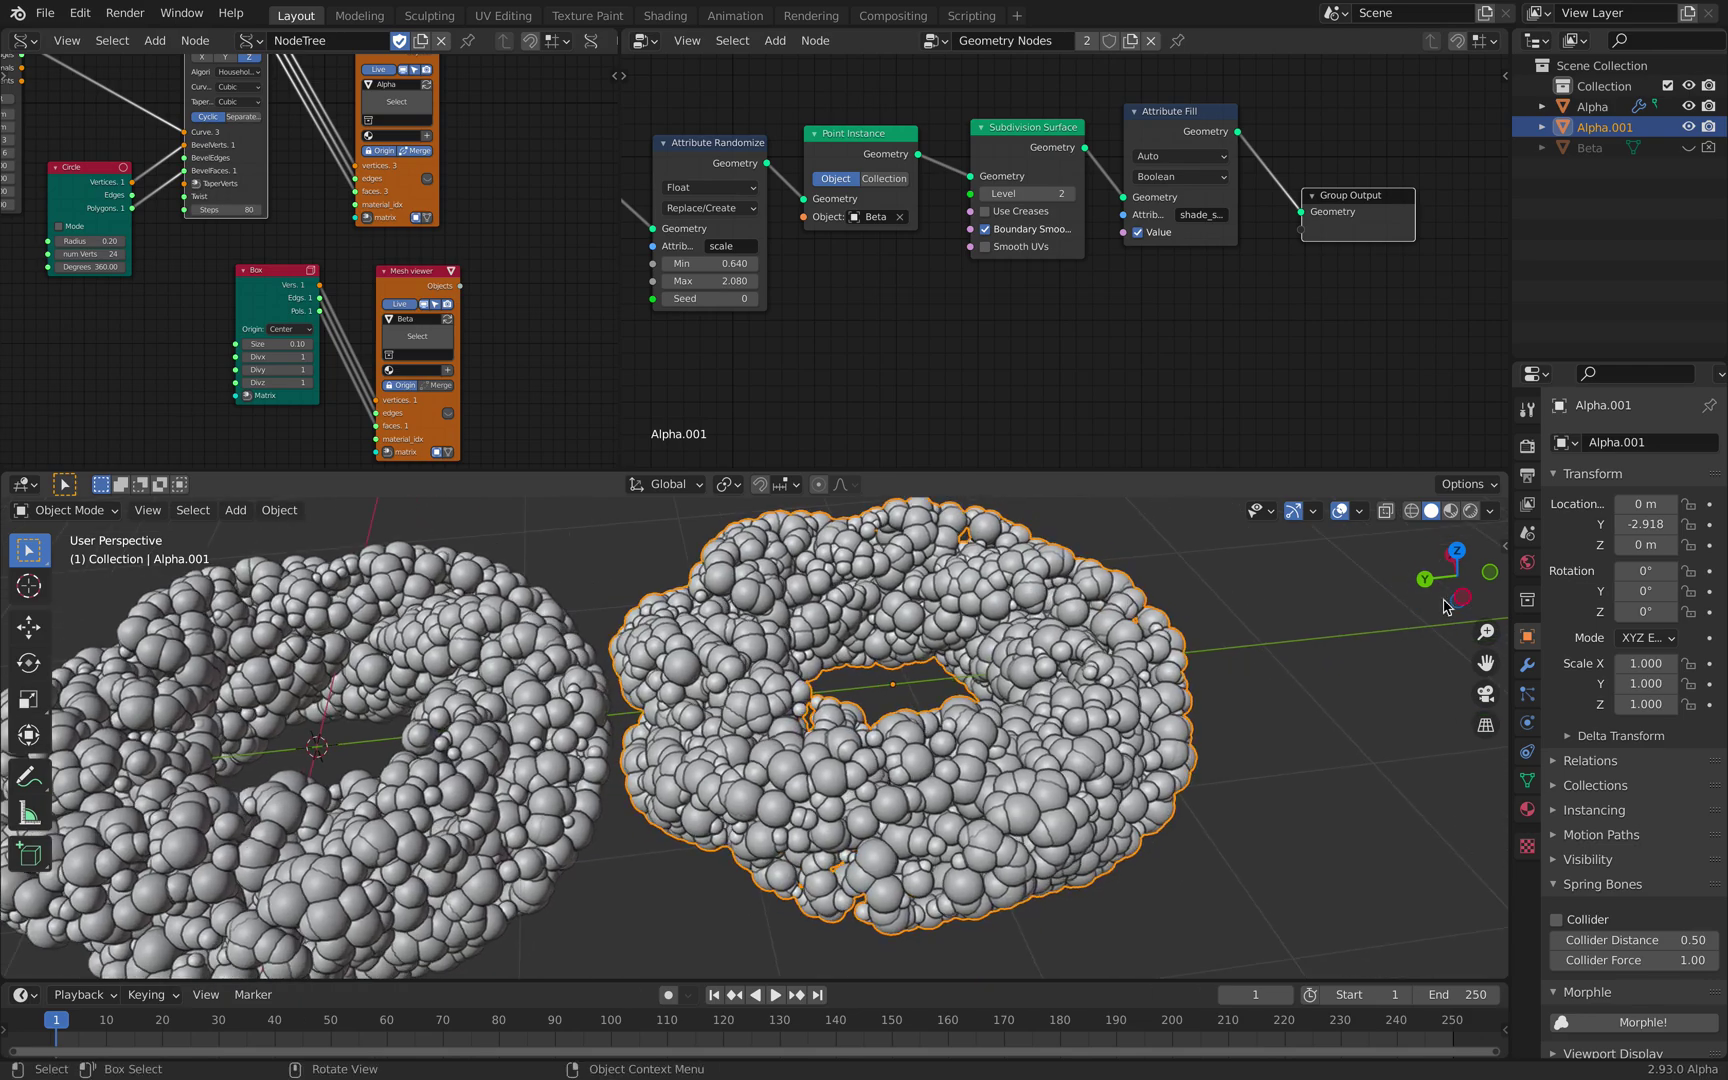
- Try a Decimate modifier with a Collapse ratio of 0.2872 on the duplicate, and remove it again
click(1528, 666)
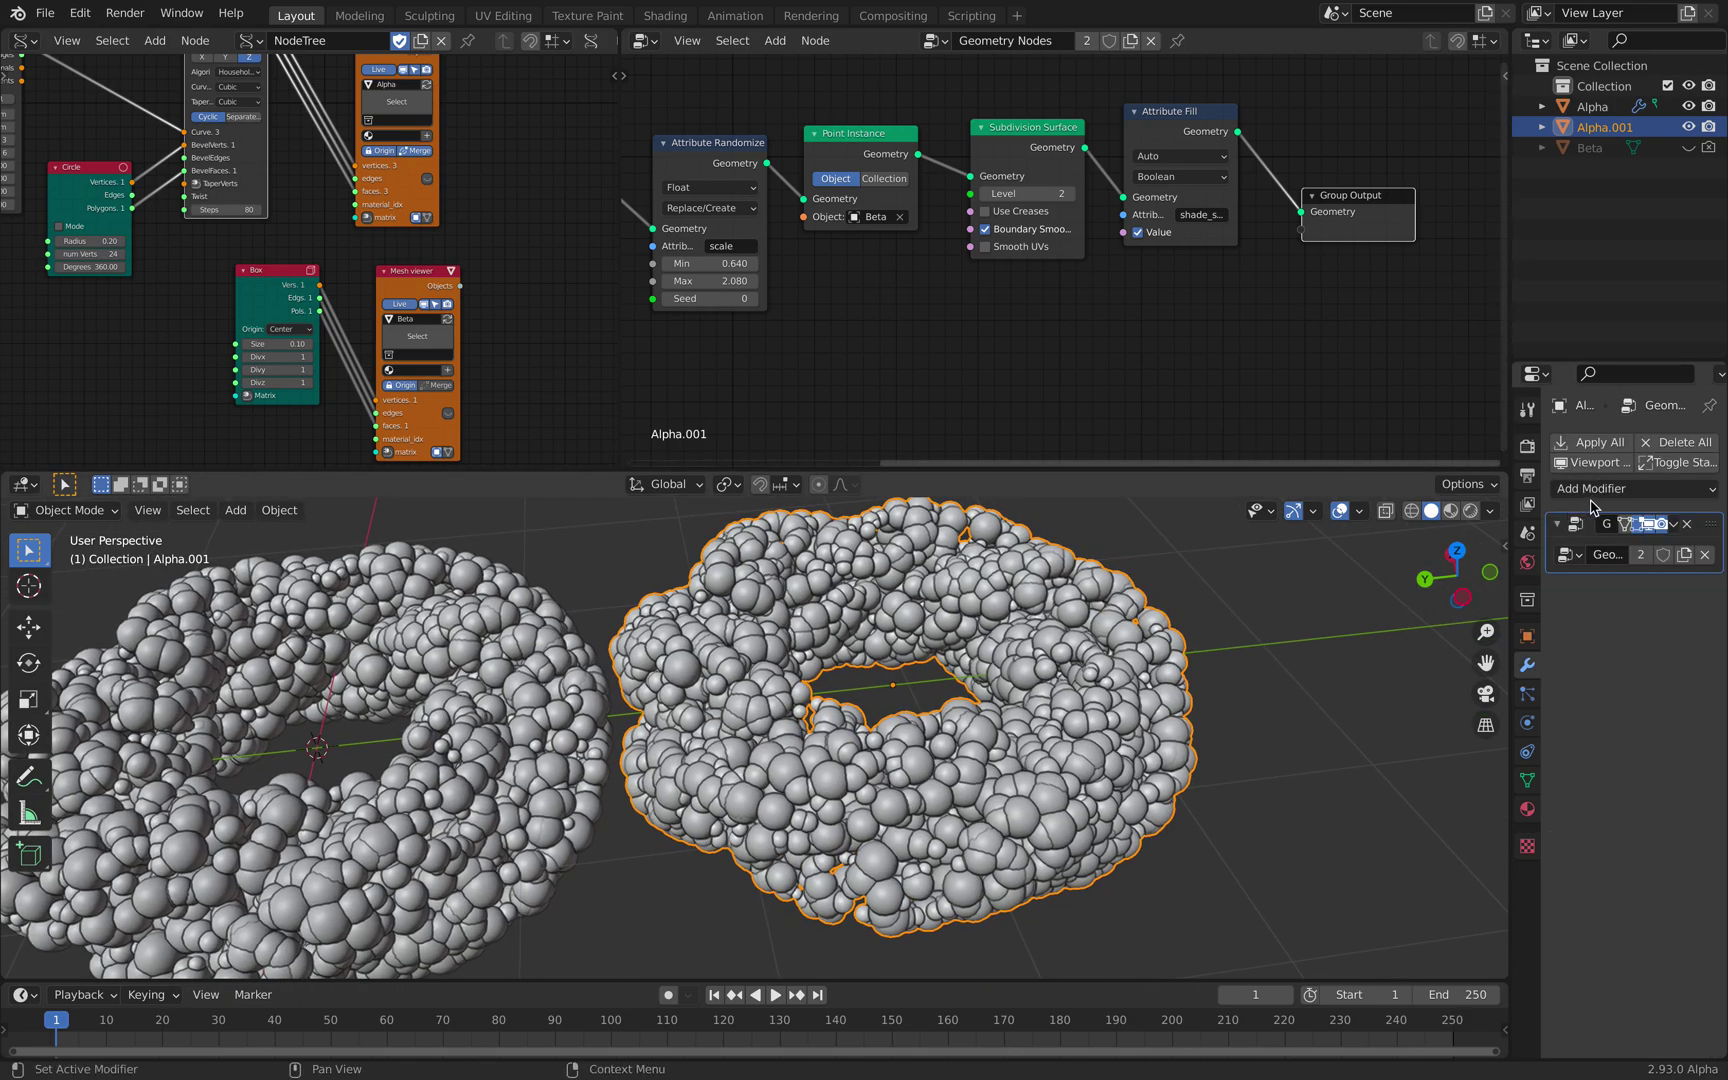
click(1592, 489)
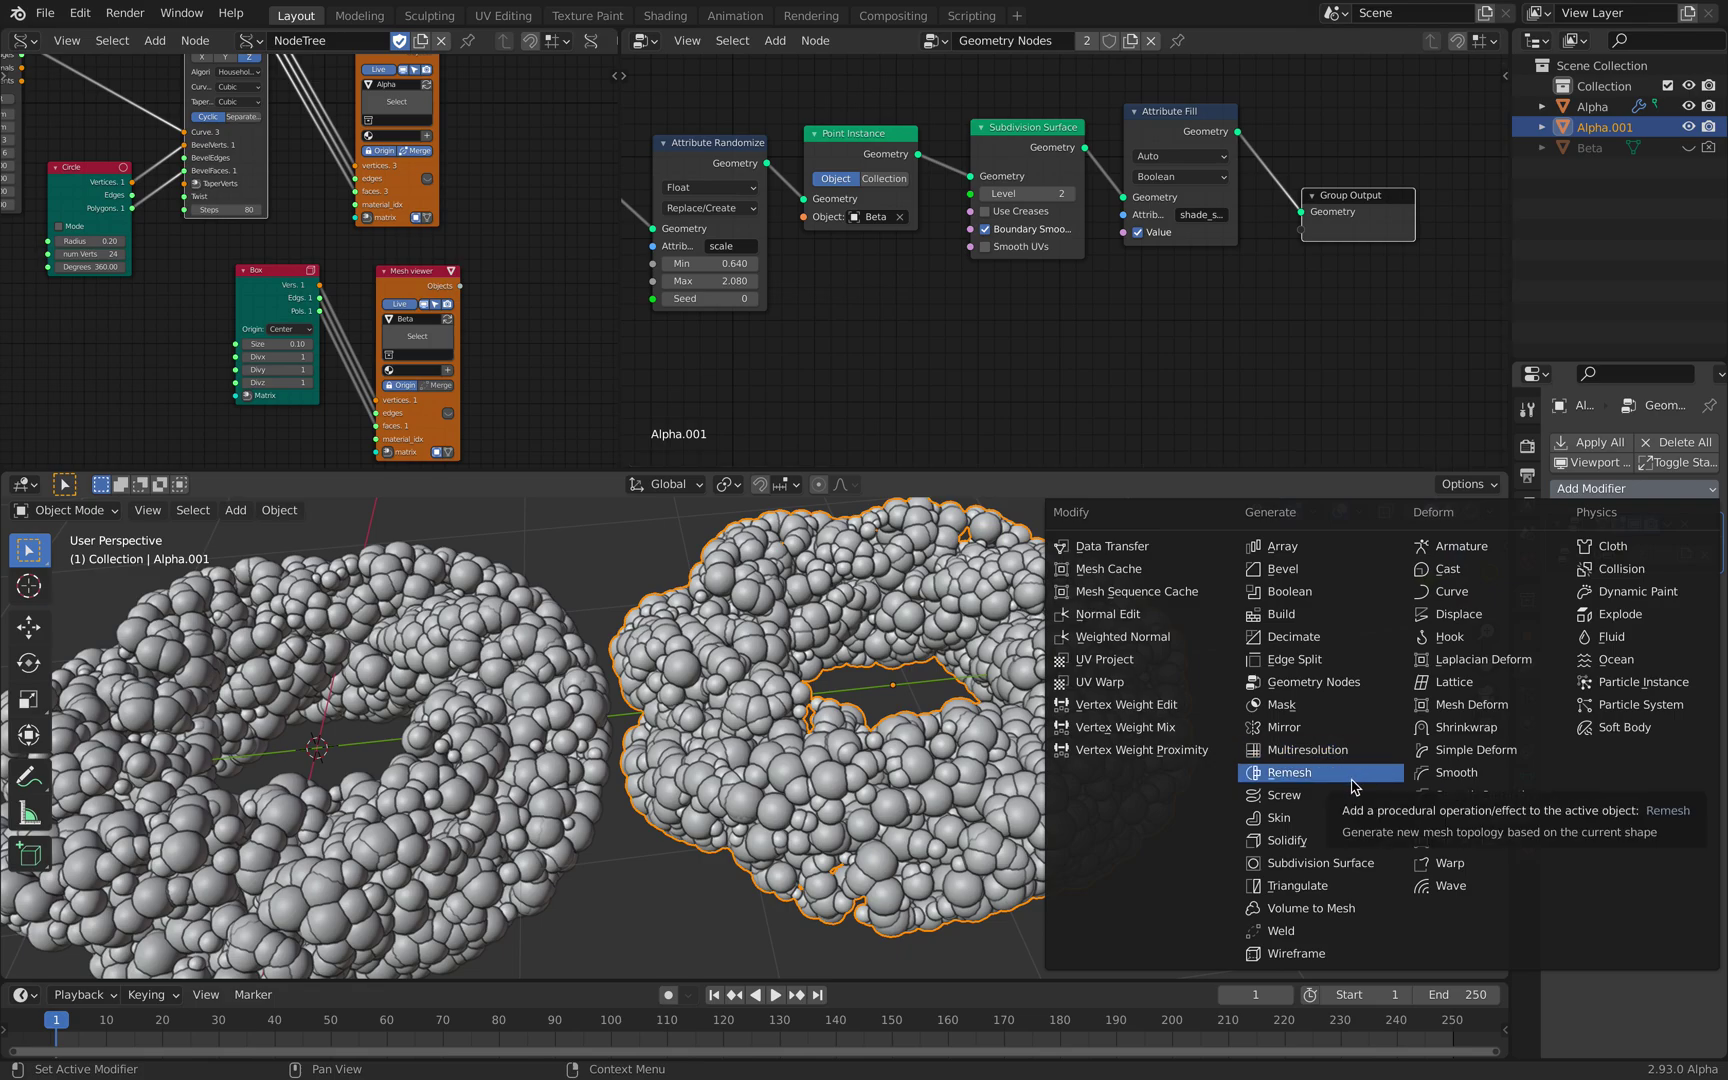
click(1300, 637)
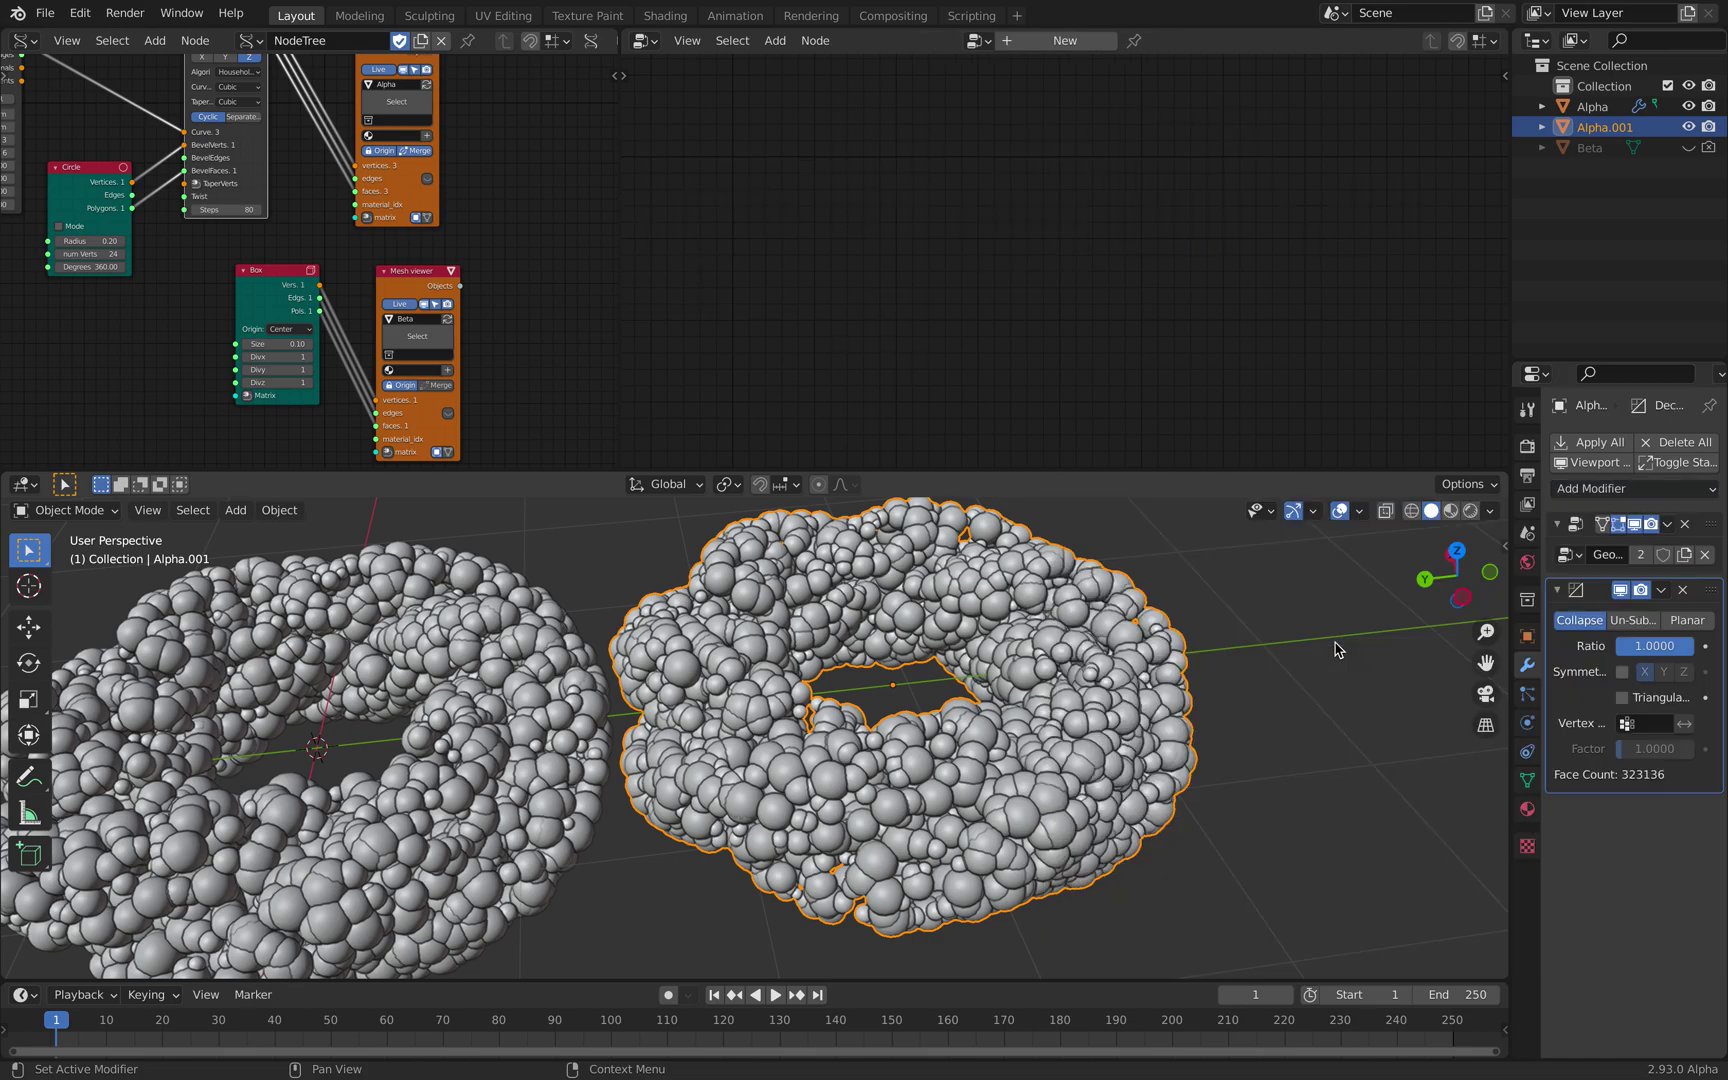
click(1638, 647)
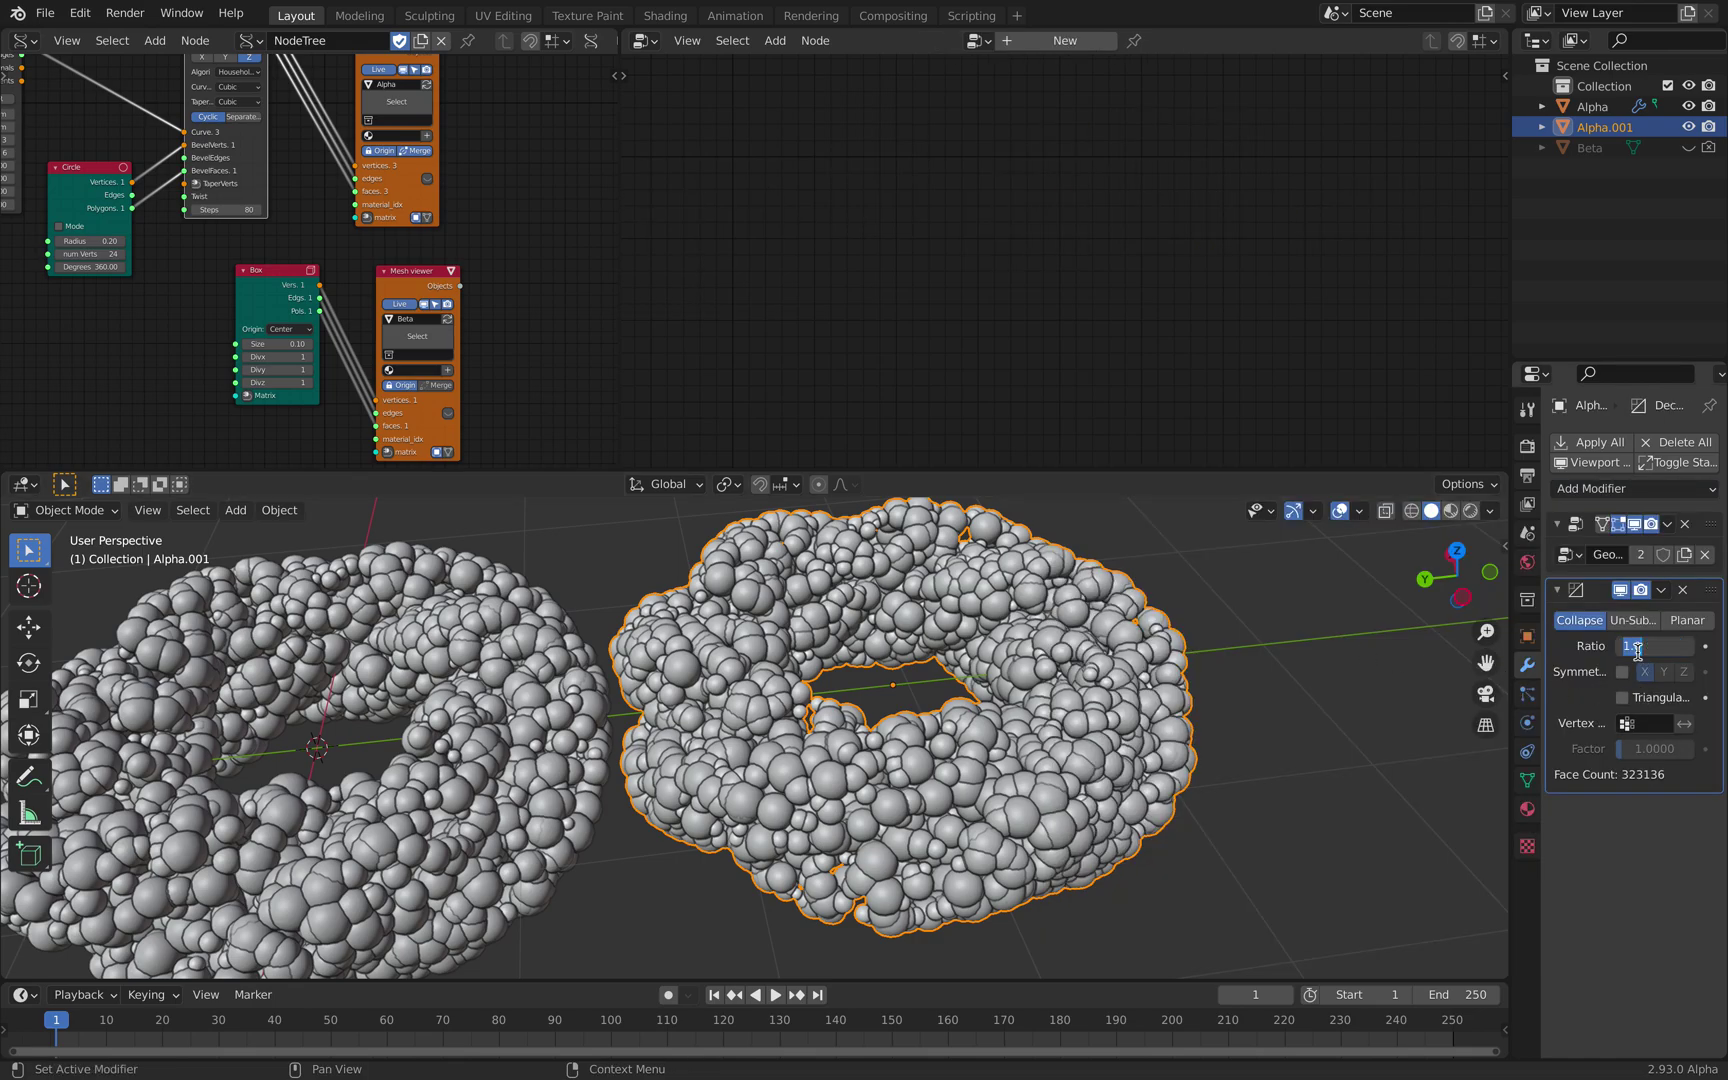
text(.3)
key(Return)
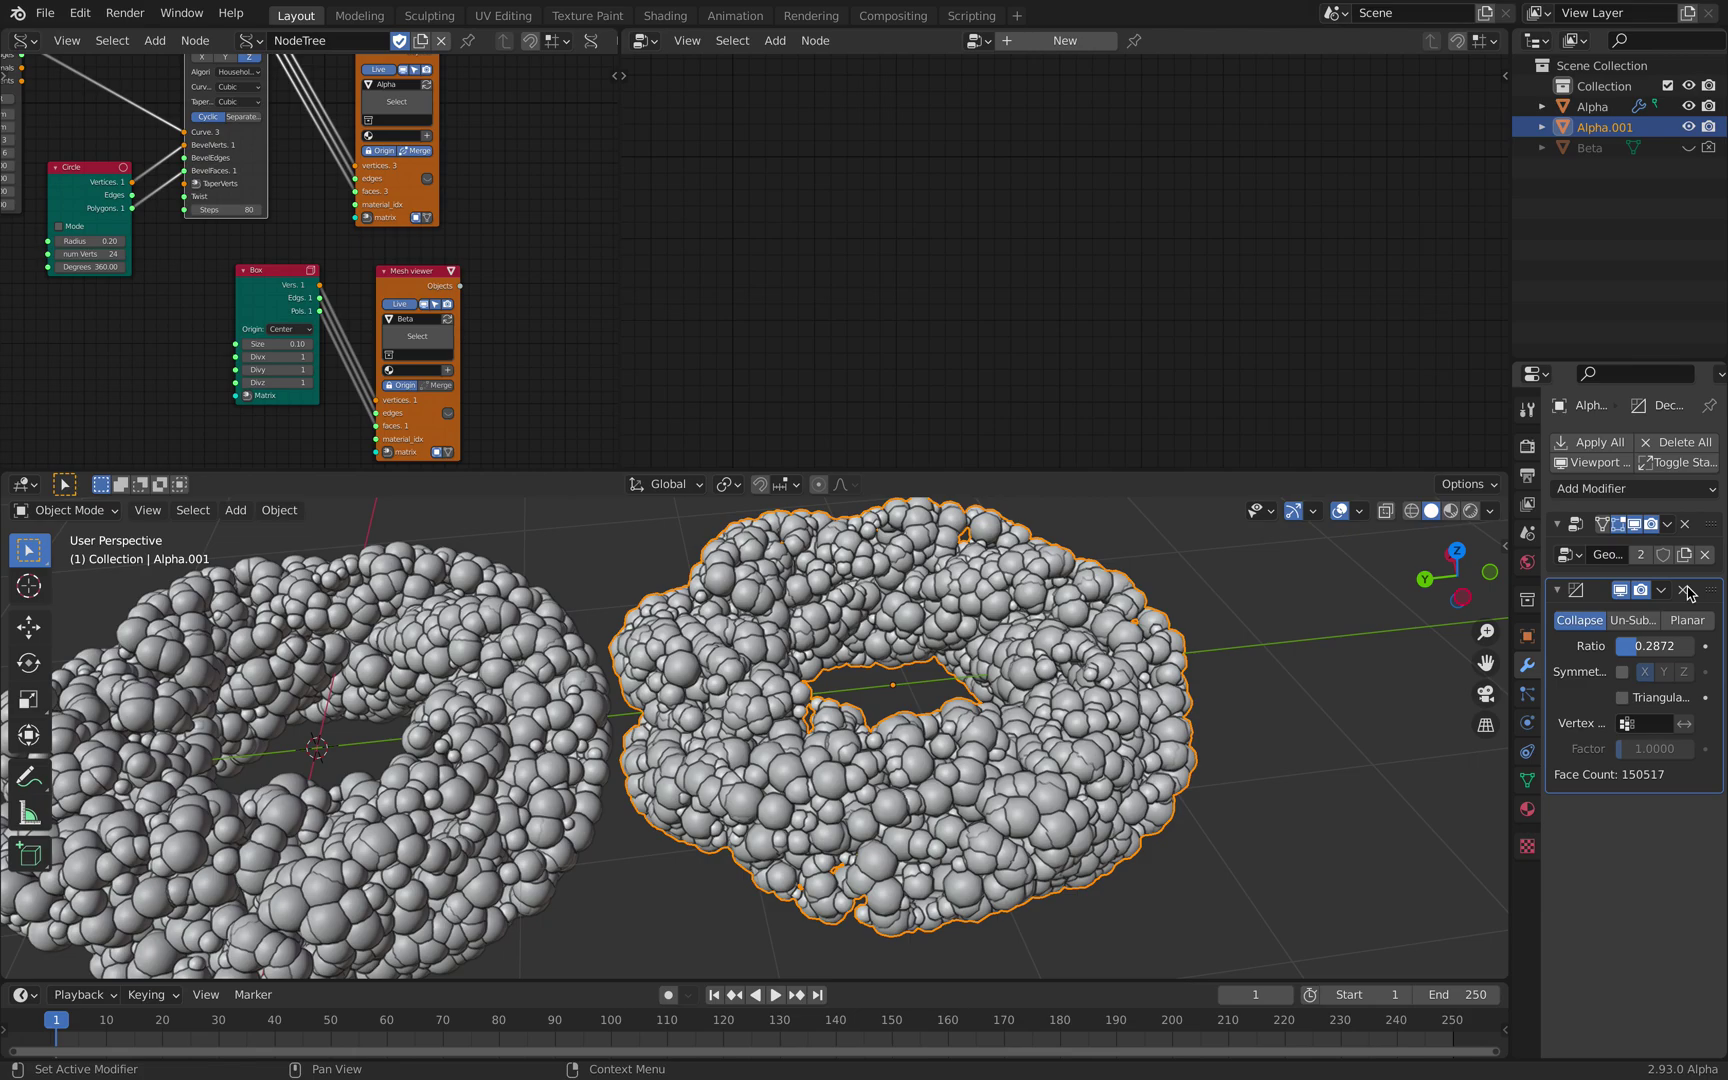
click(1688, 592)
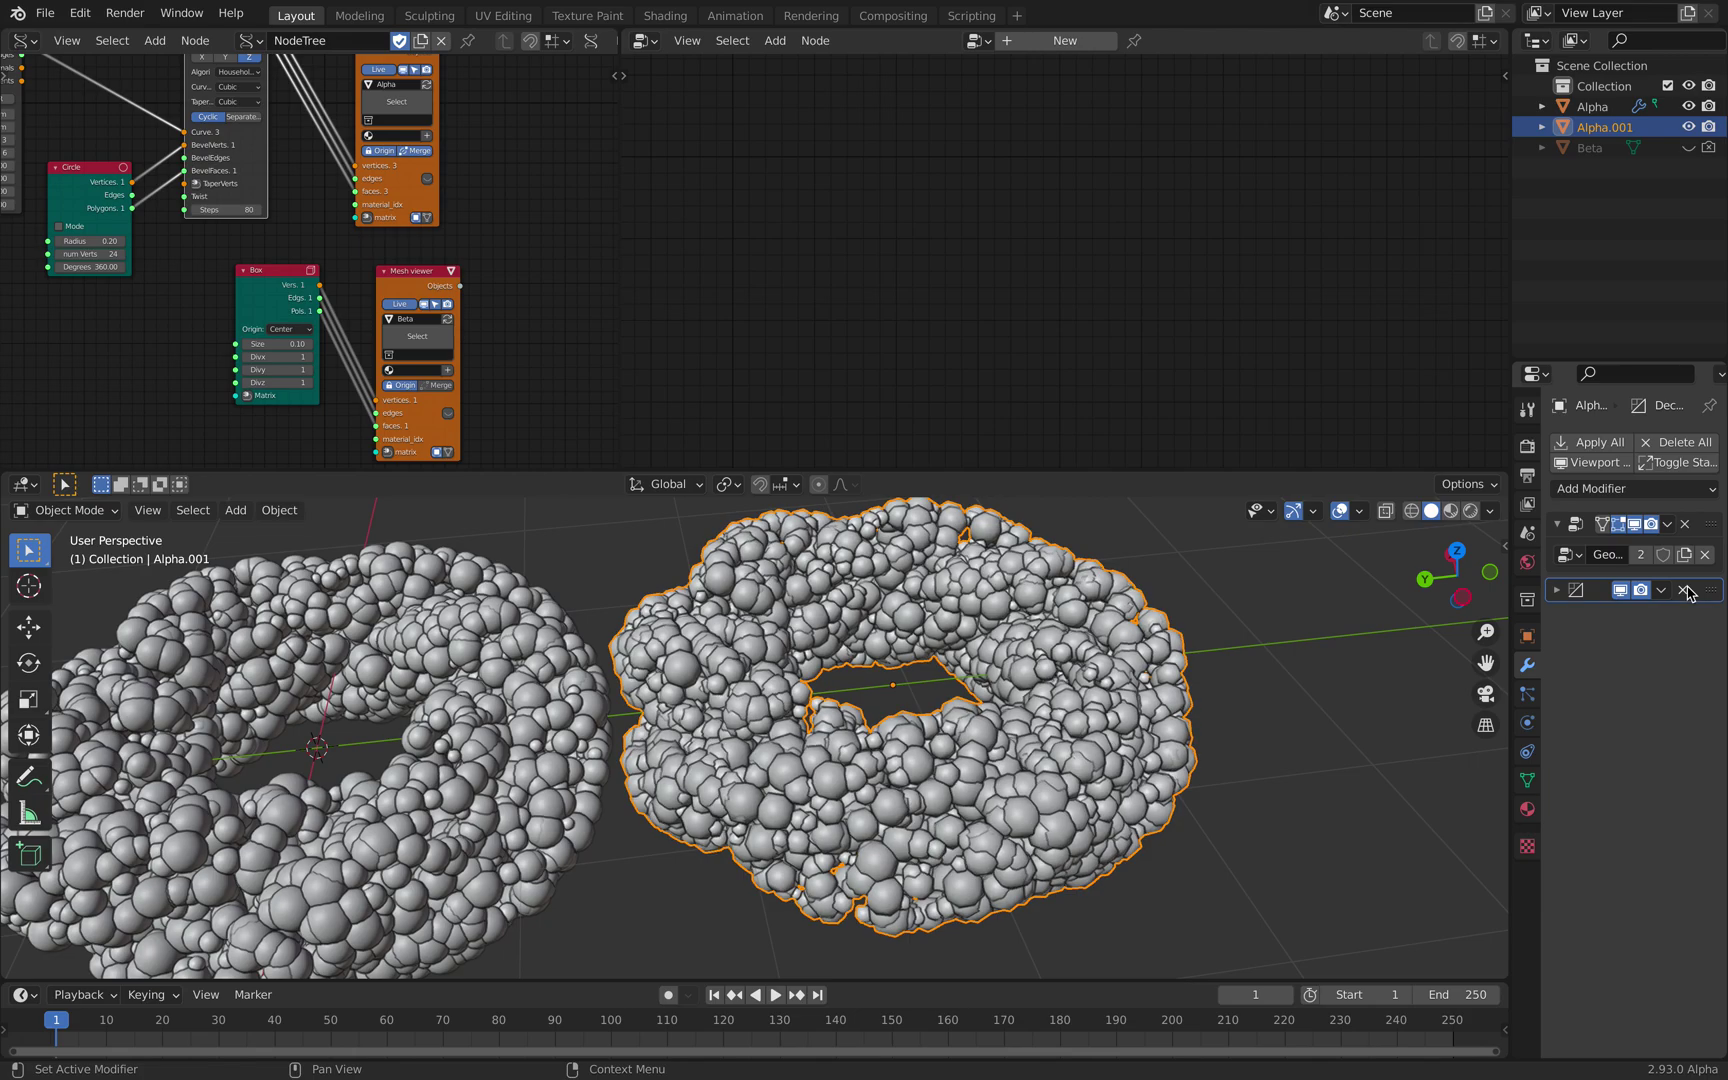
click(1686, 591)
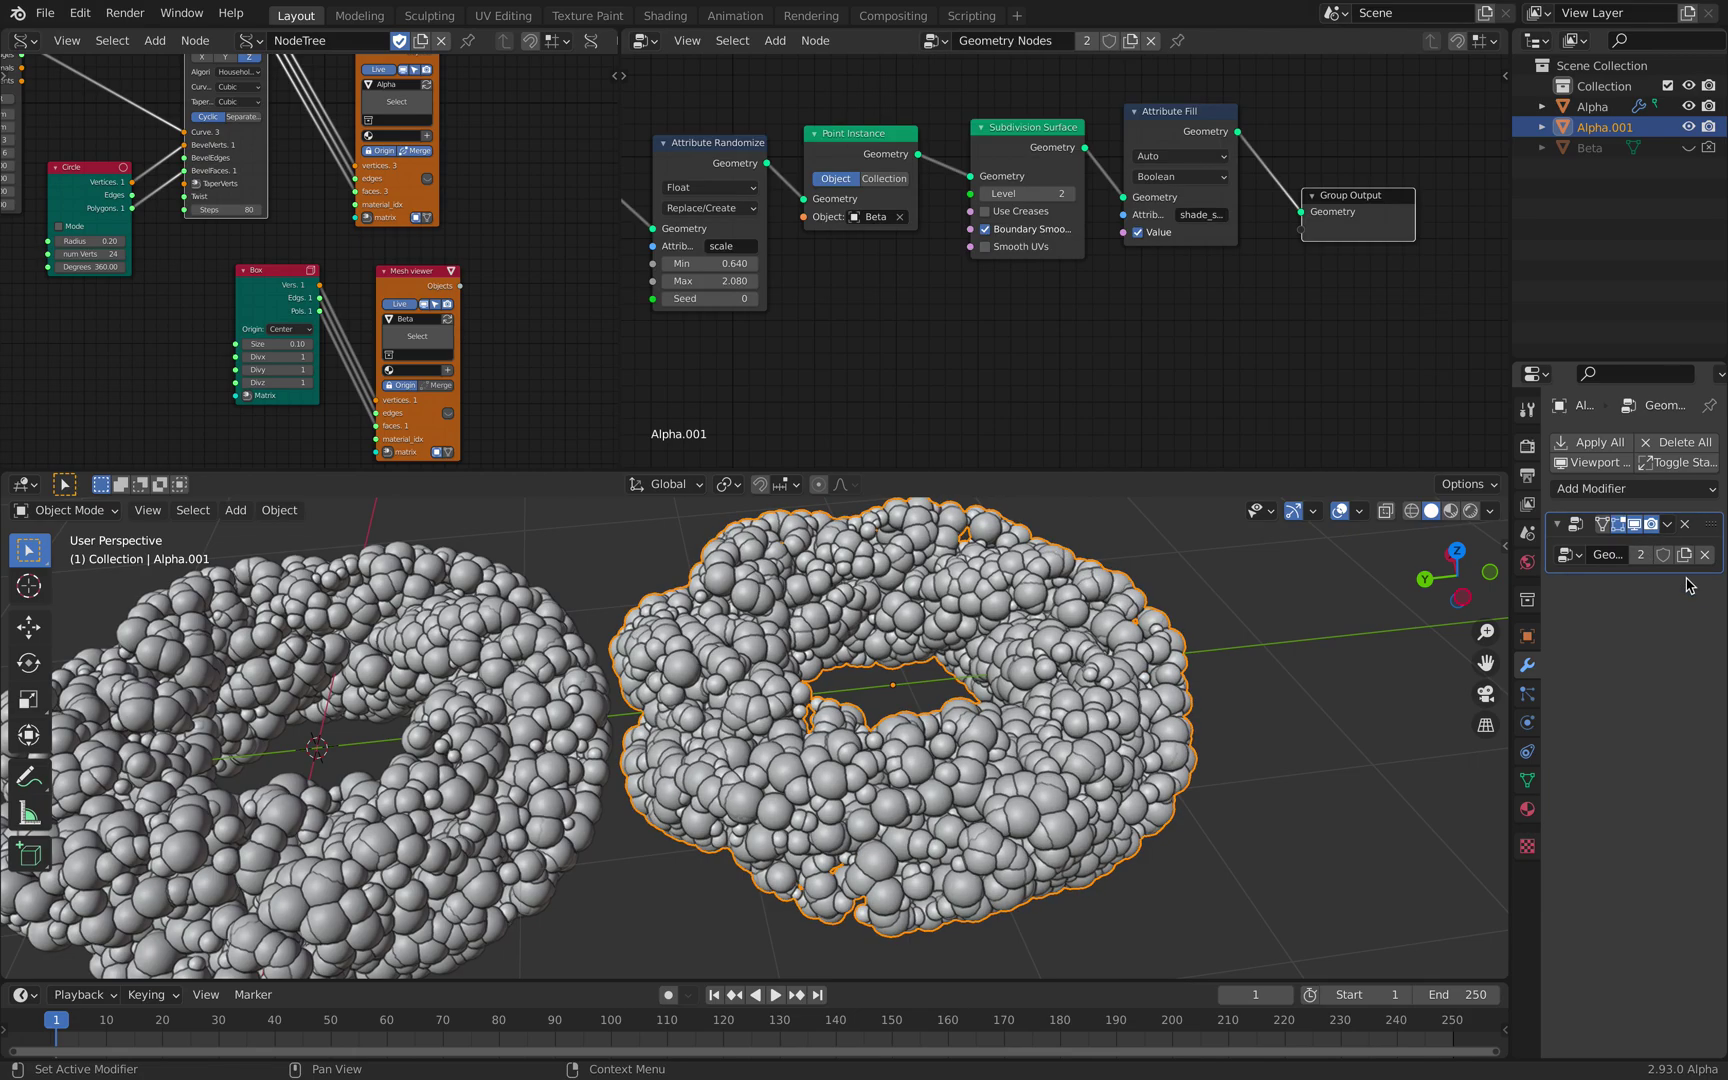
- Try a Voxel Remesh modifier with a voxel size of 0.02 m on the duplicate, and remove it again
click(1638, 490)
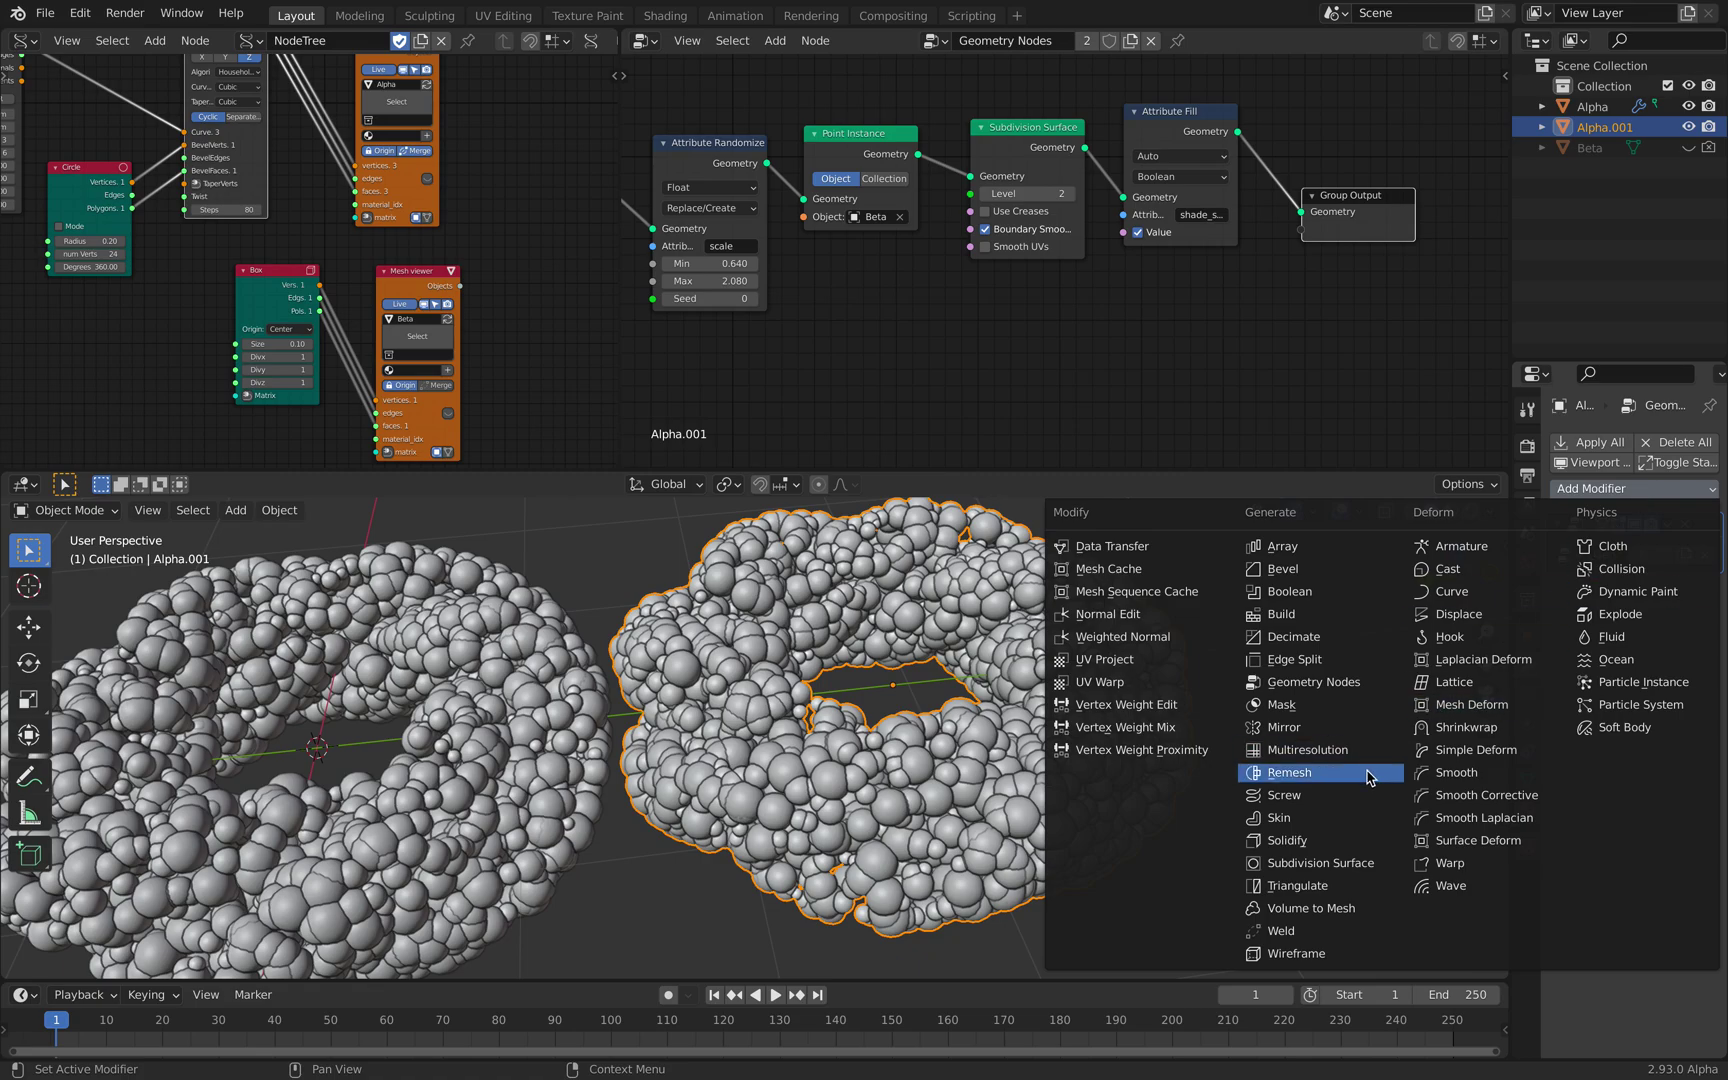
click(1290, 772)
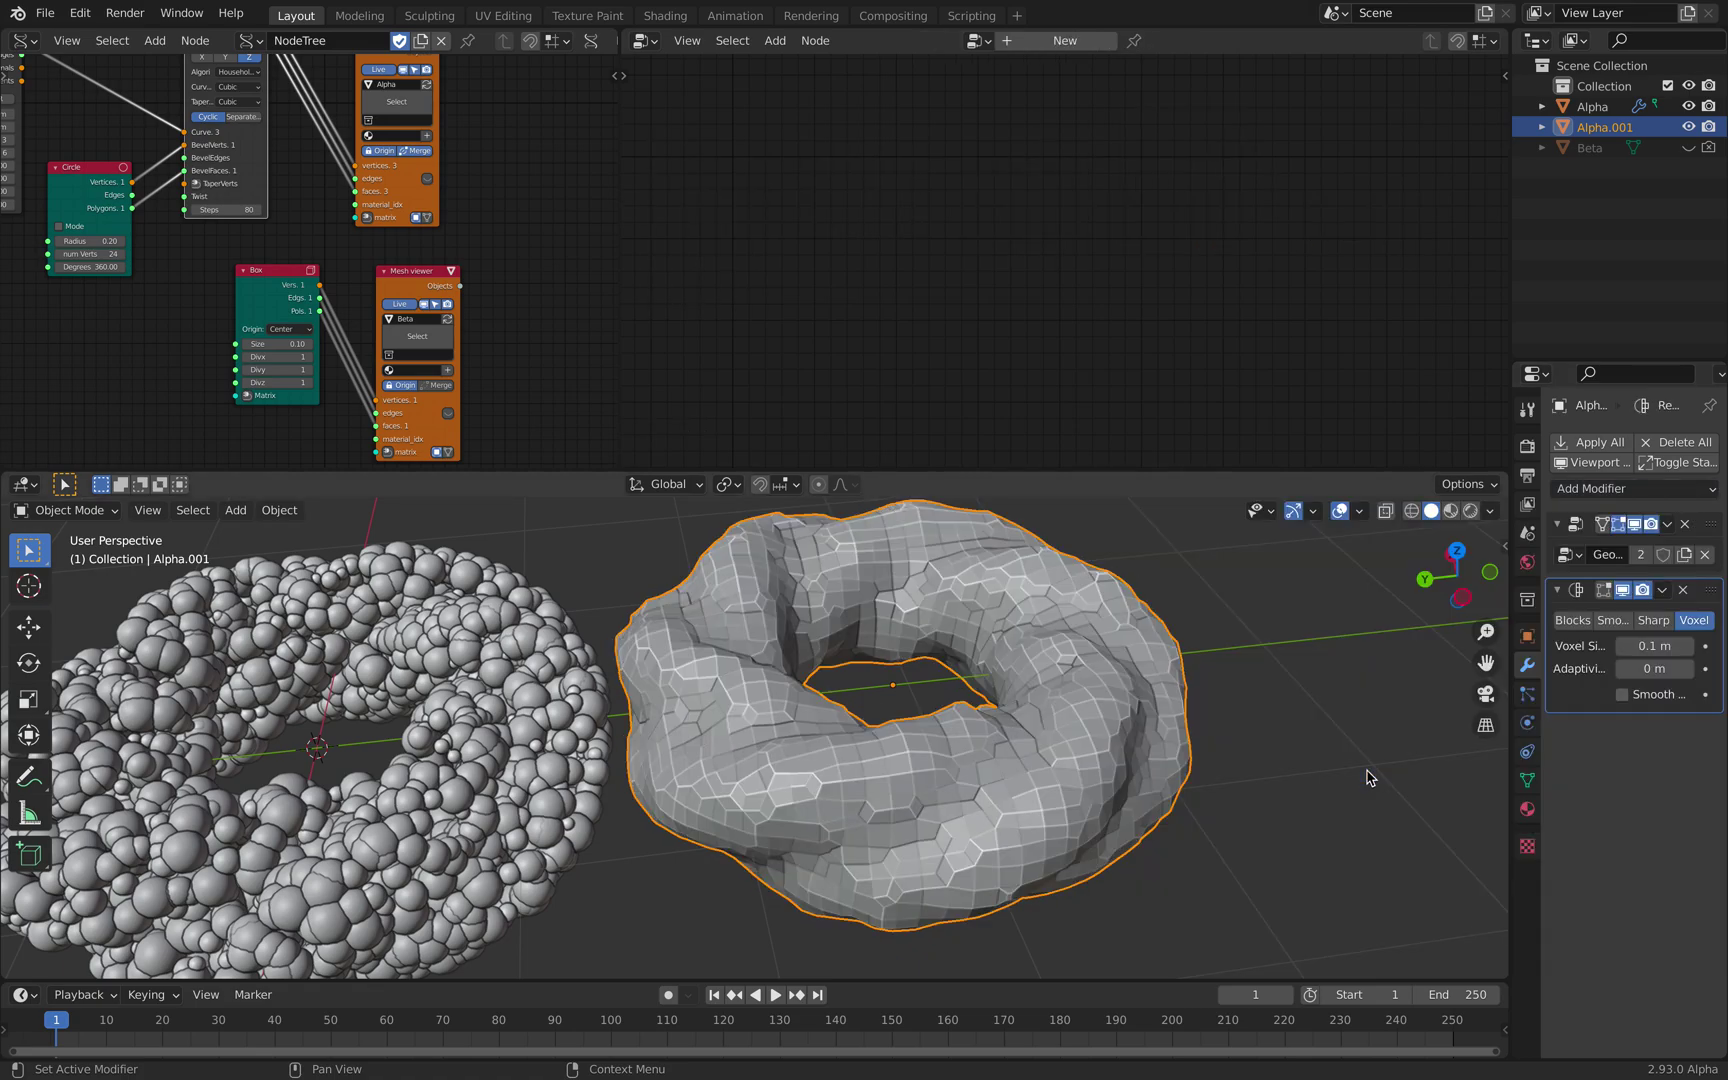
click(1650, 645)
text(0)
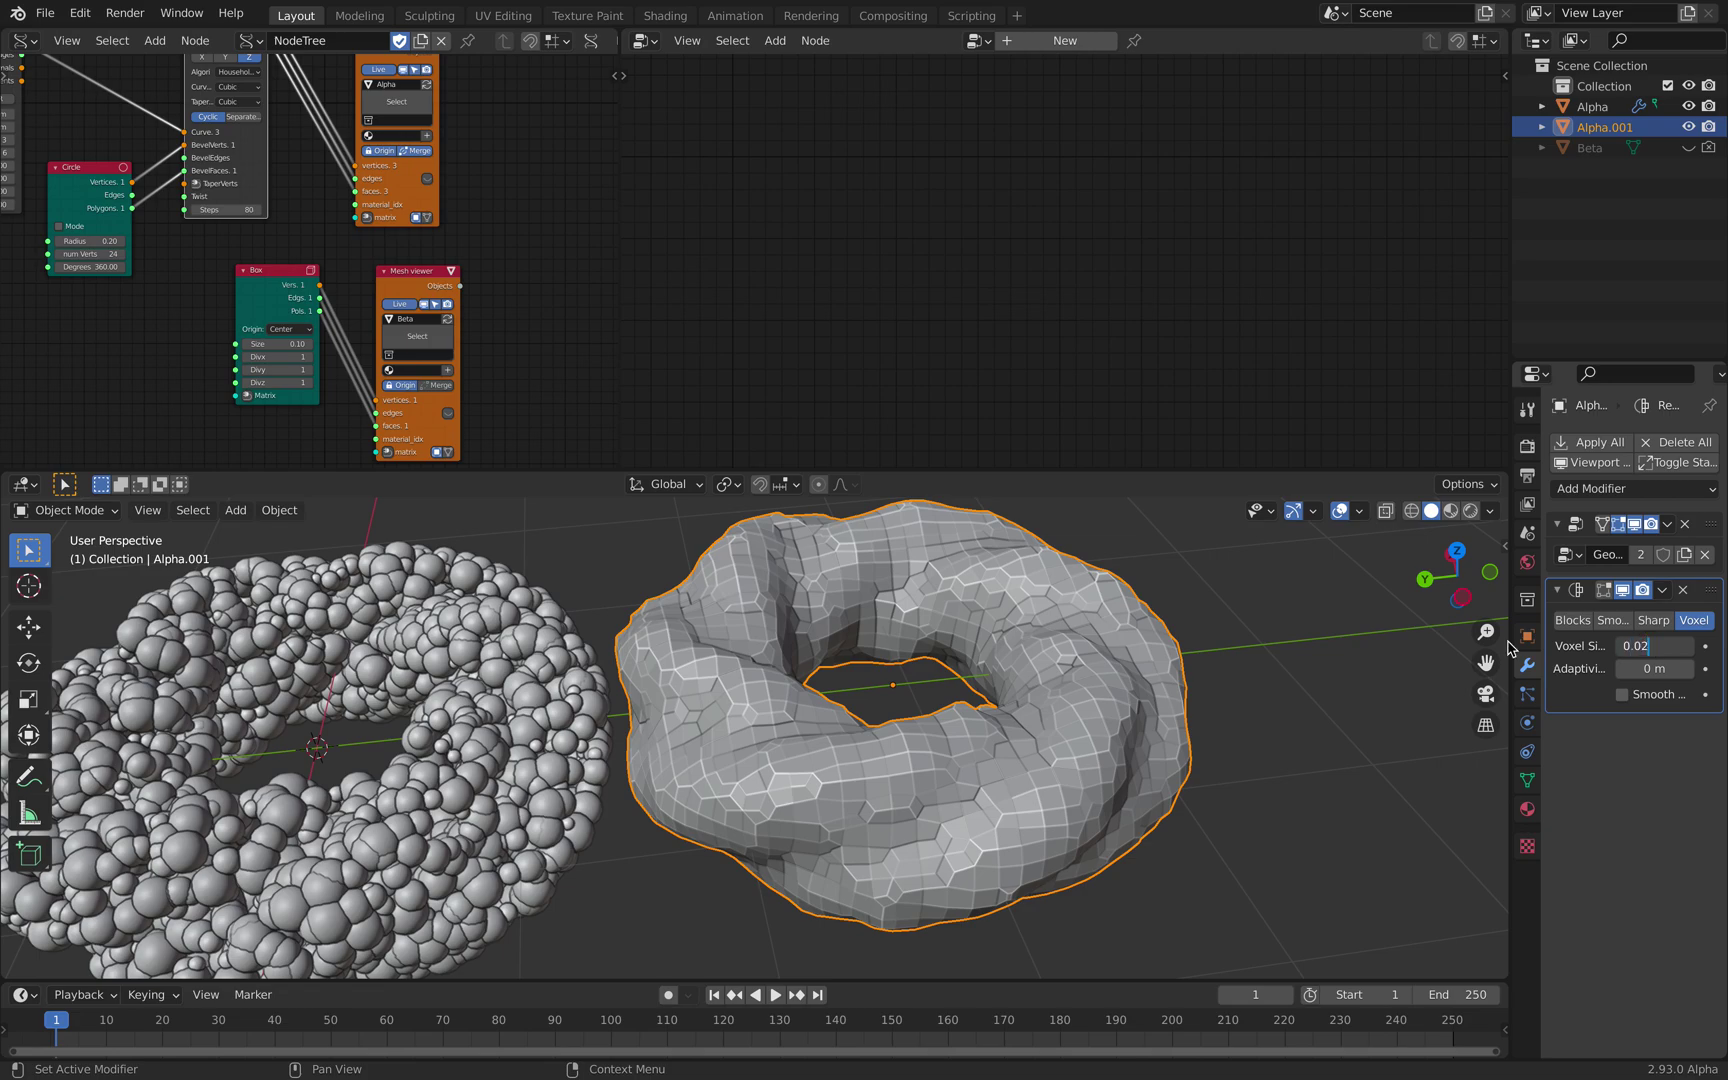
text(.02)
key(Return)
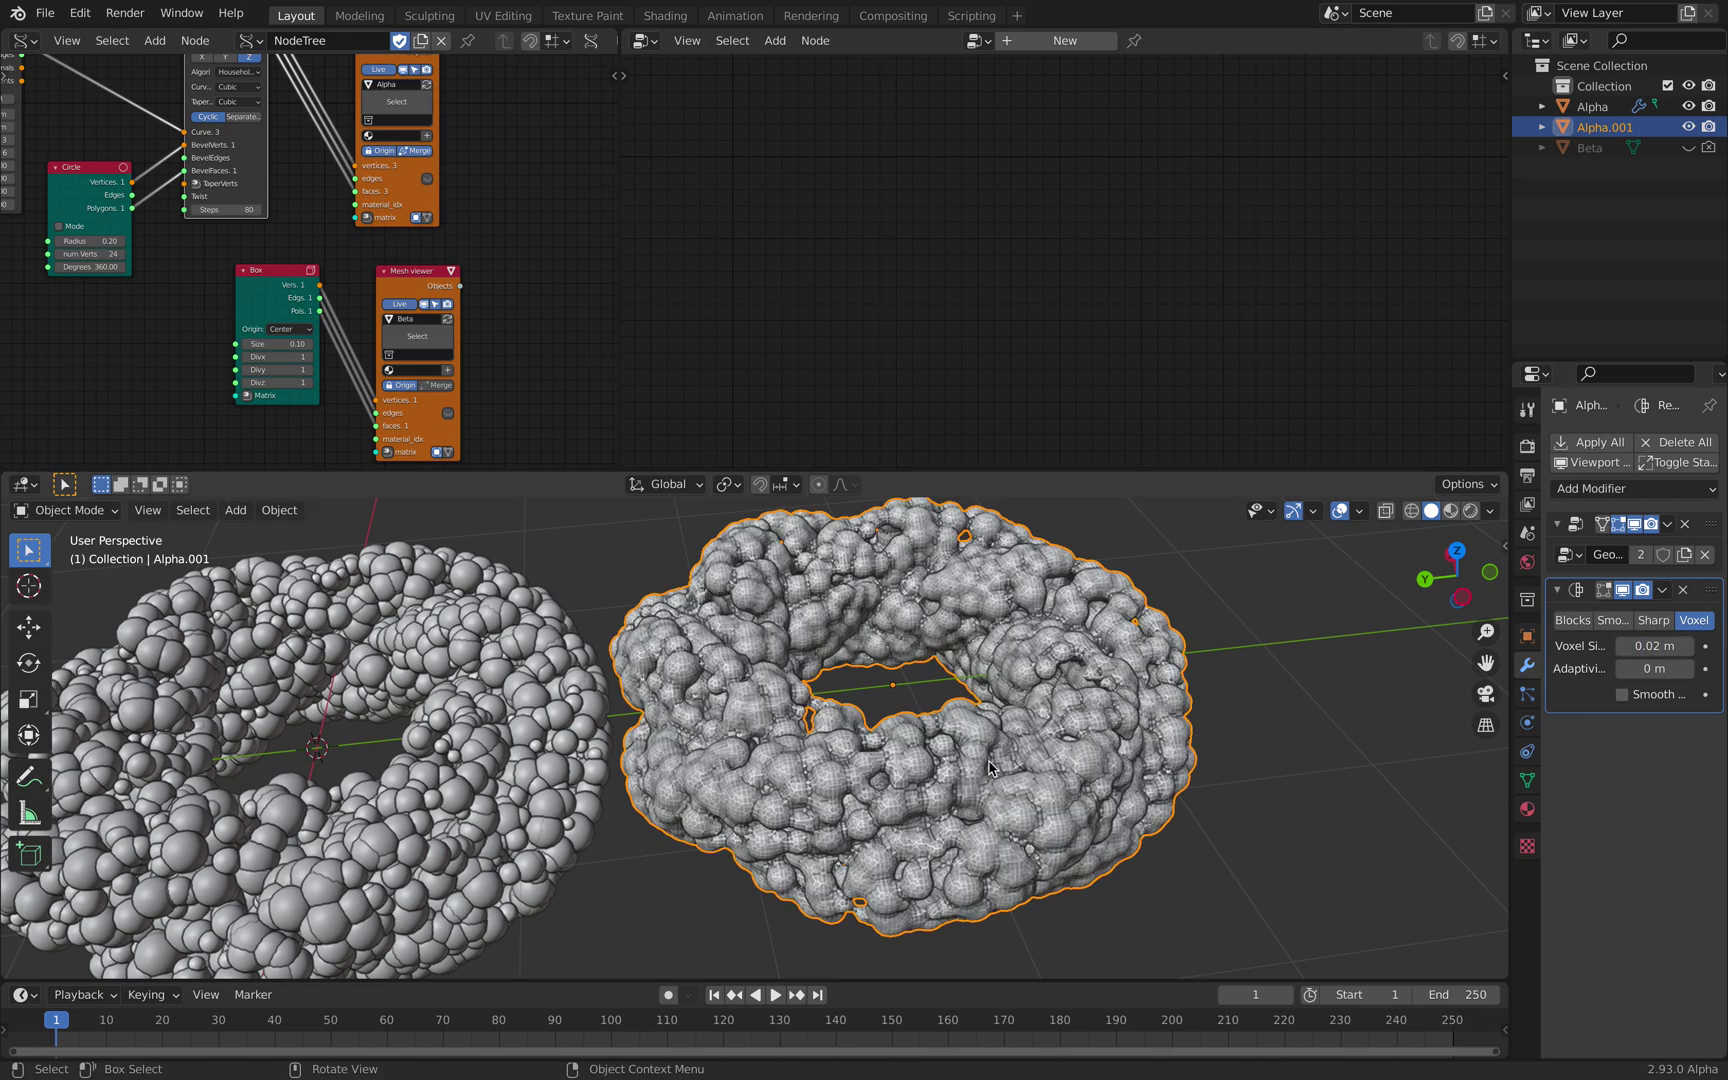
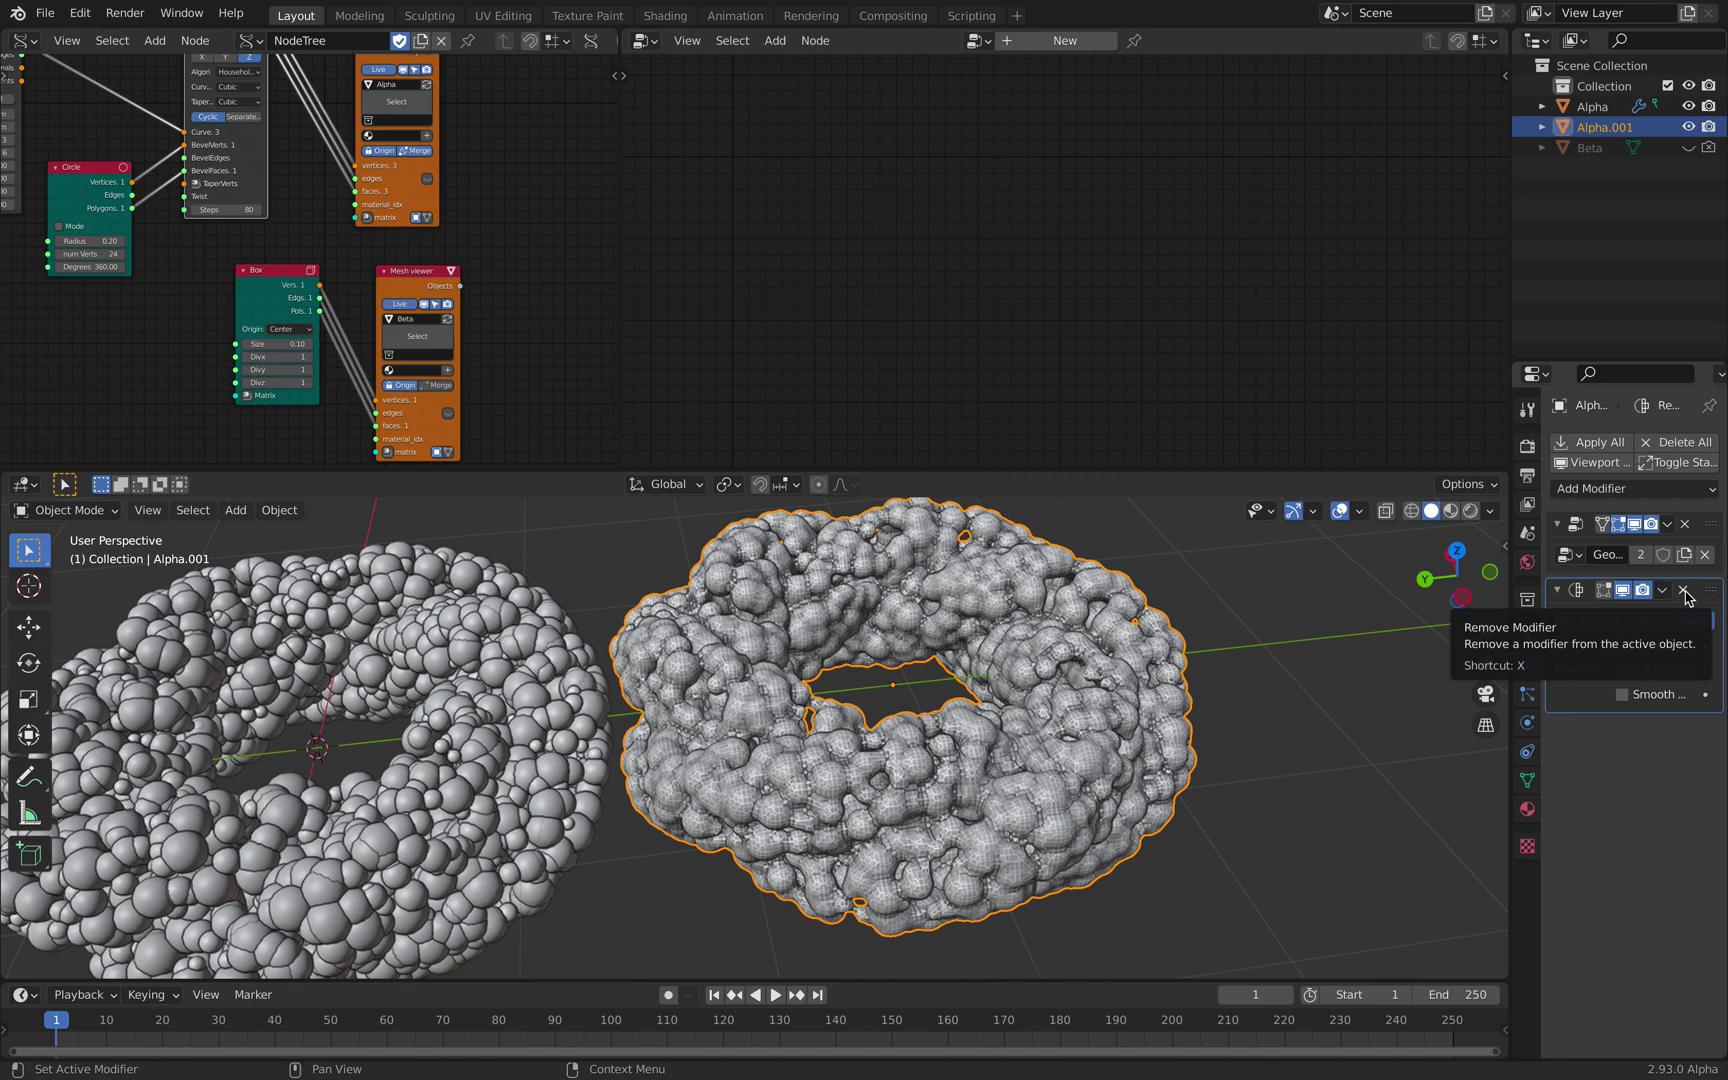
click(1686, 597)
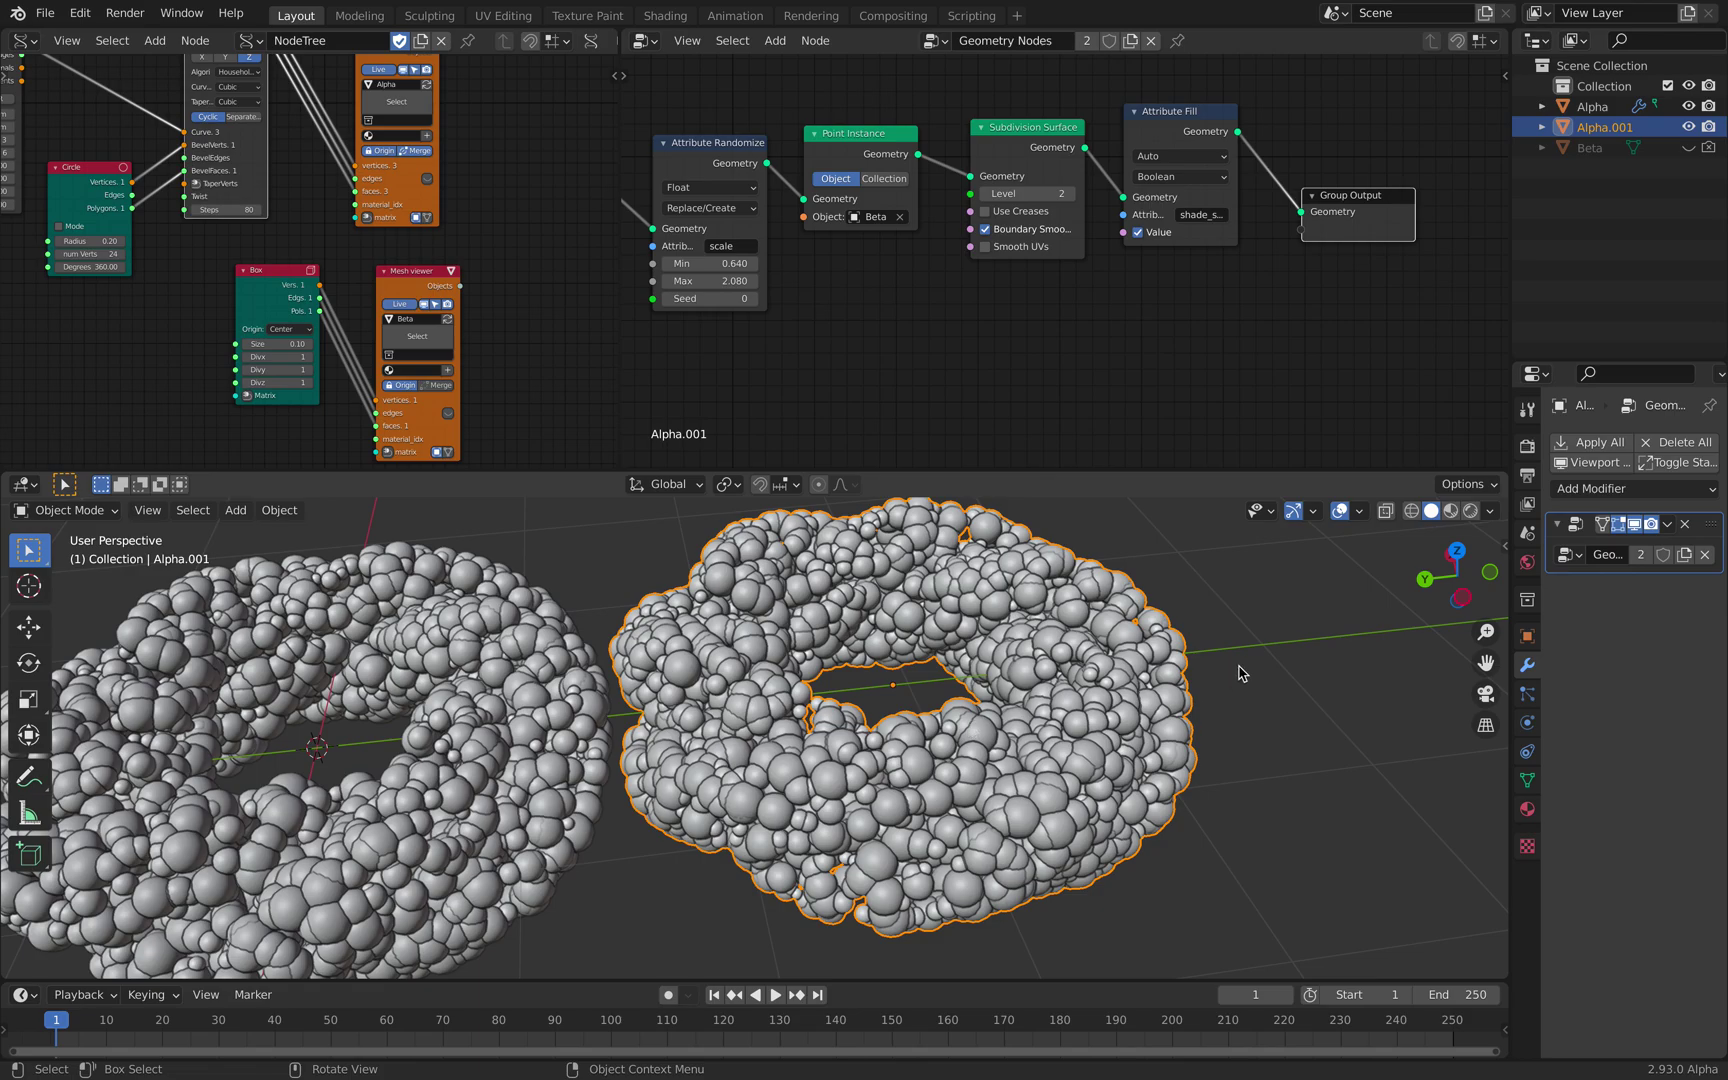
- Add a Decimate modifier to the duplicate, widen the properties area, and set the Collapse ratio to 0.1
middle_drag(562, 693, 542, 605)
click(540, 598)
click(726, 597)
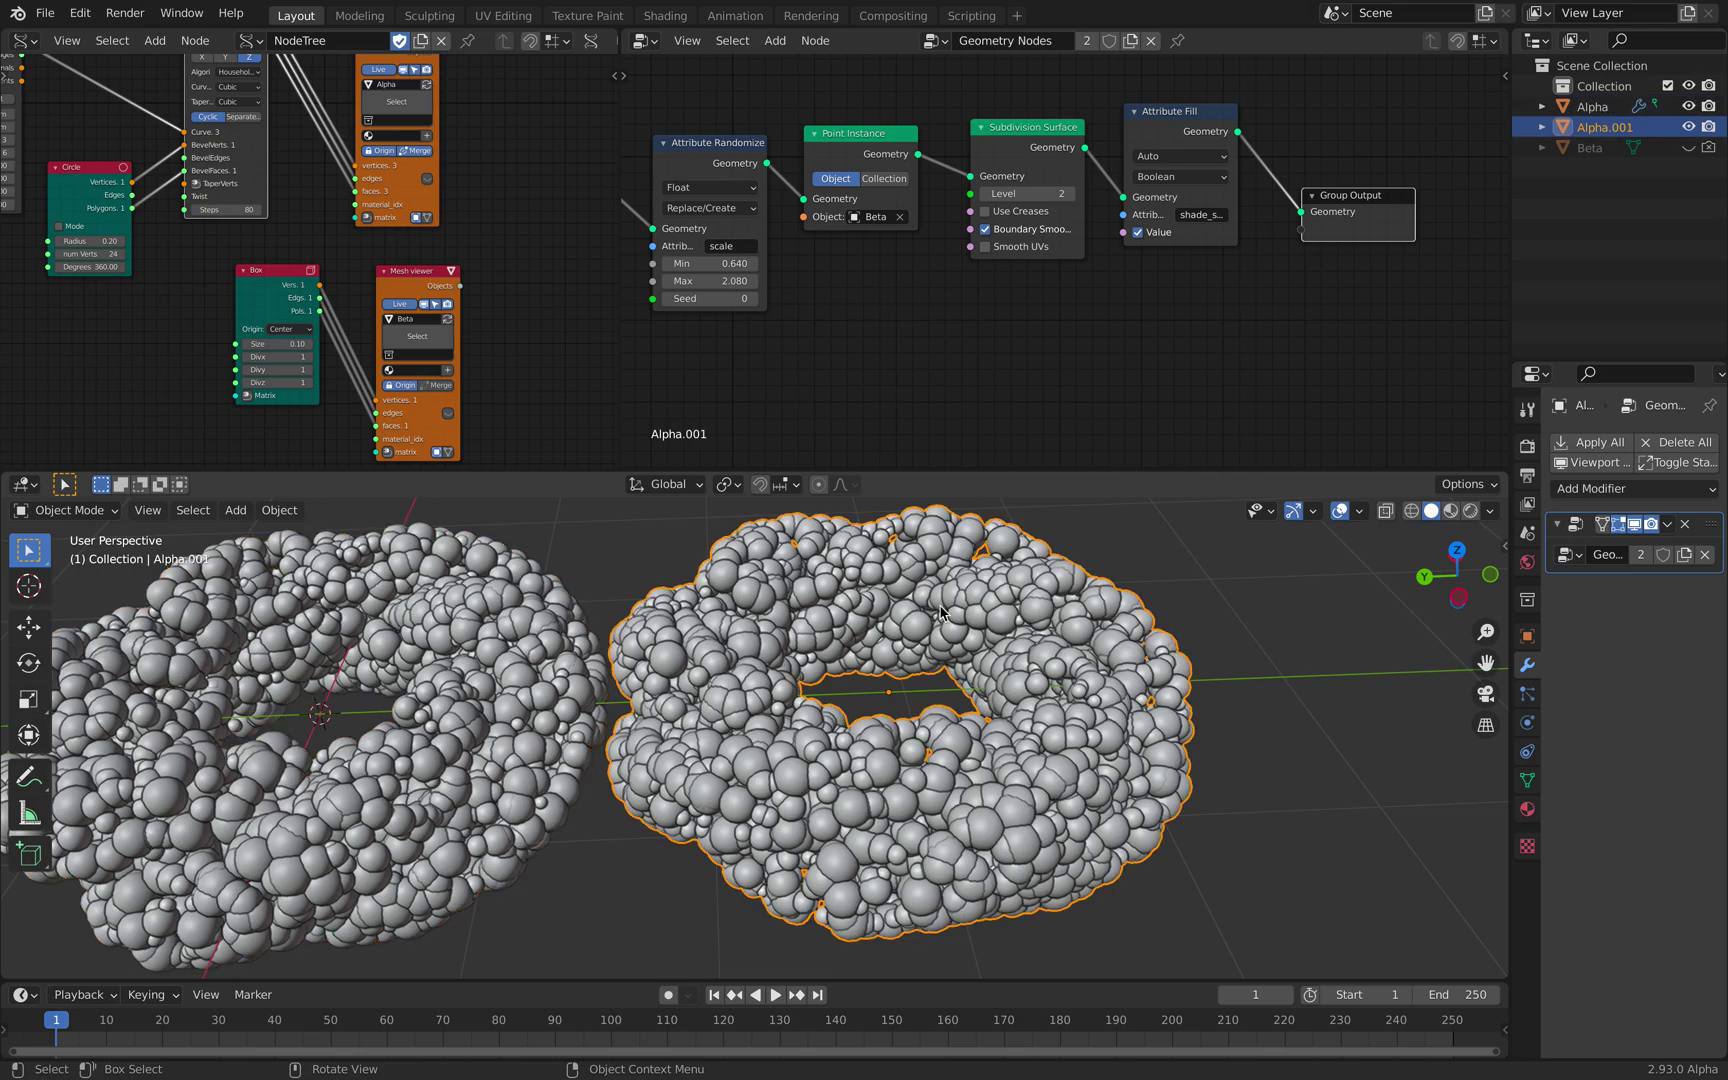
click(1600, 488)
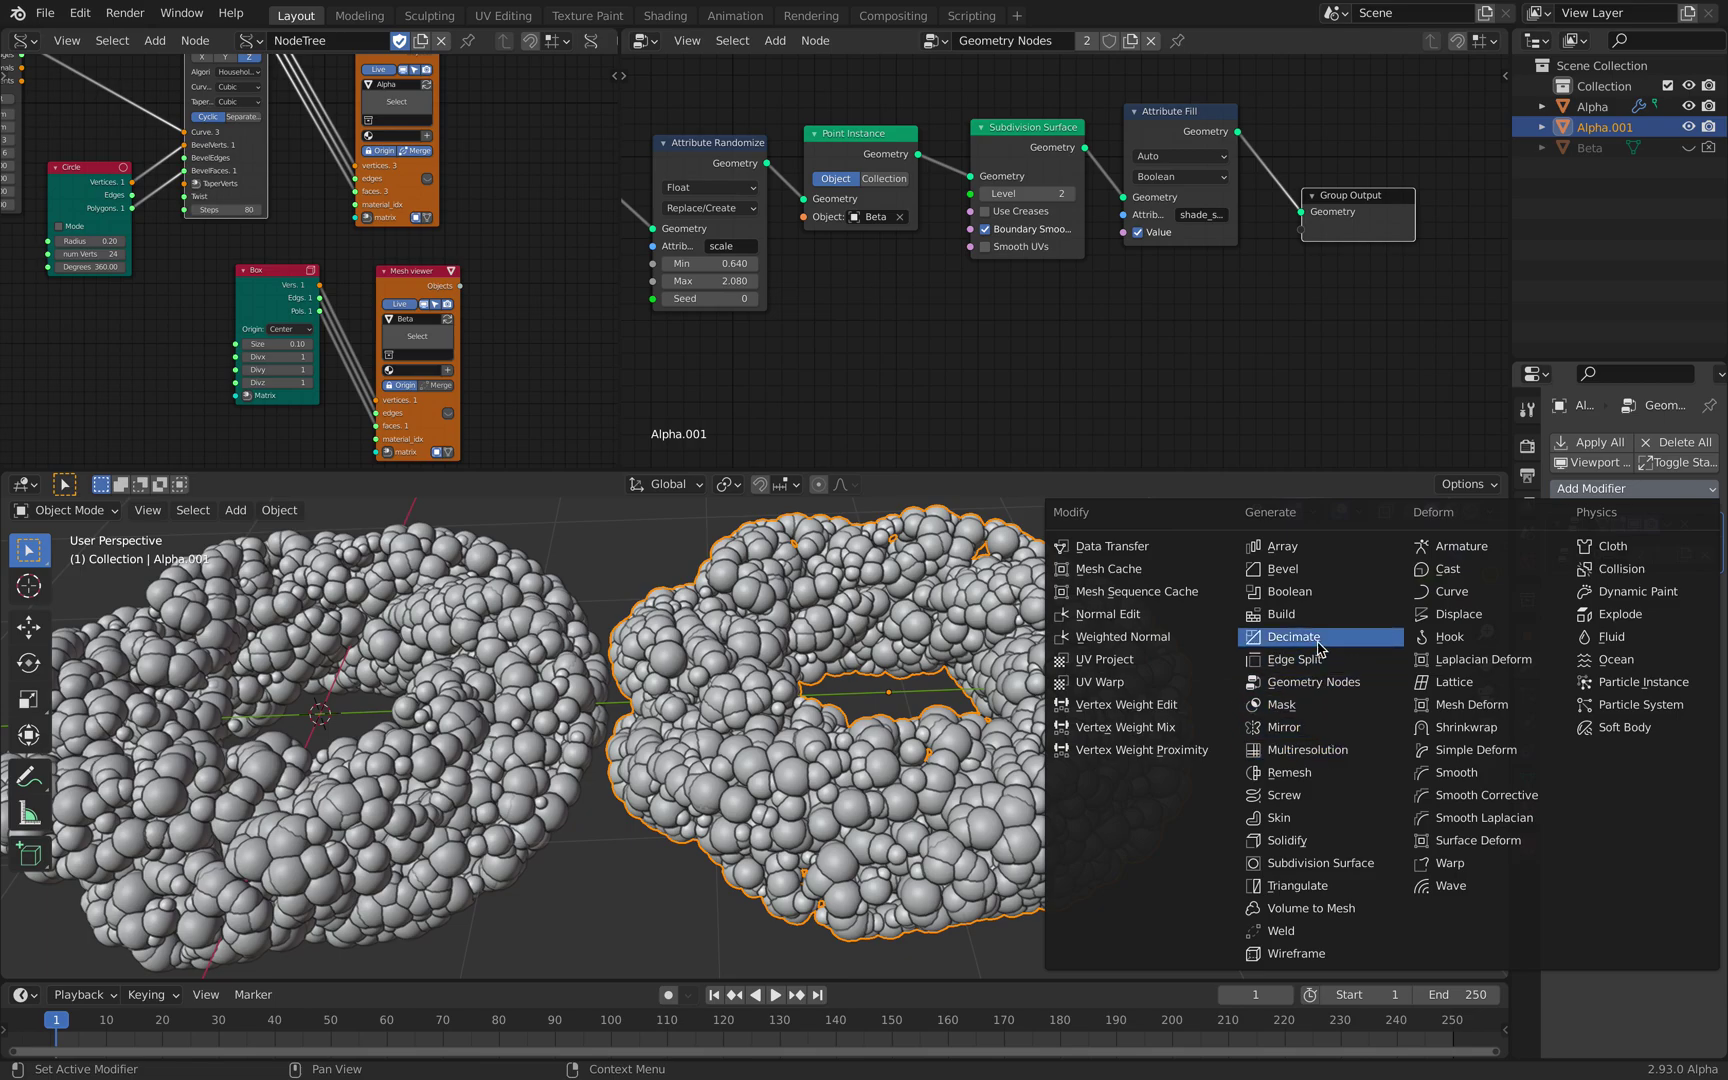
click(1317, 645)
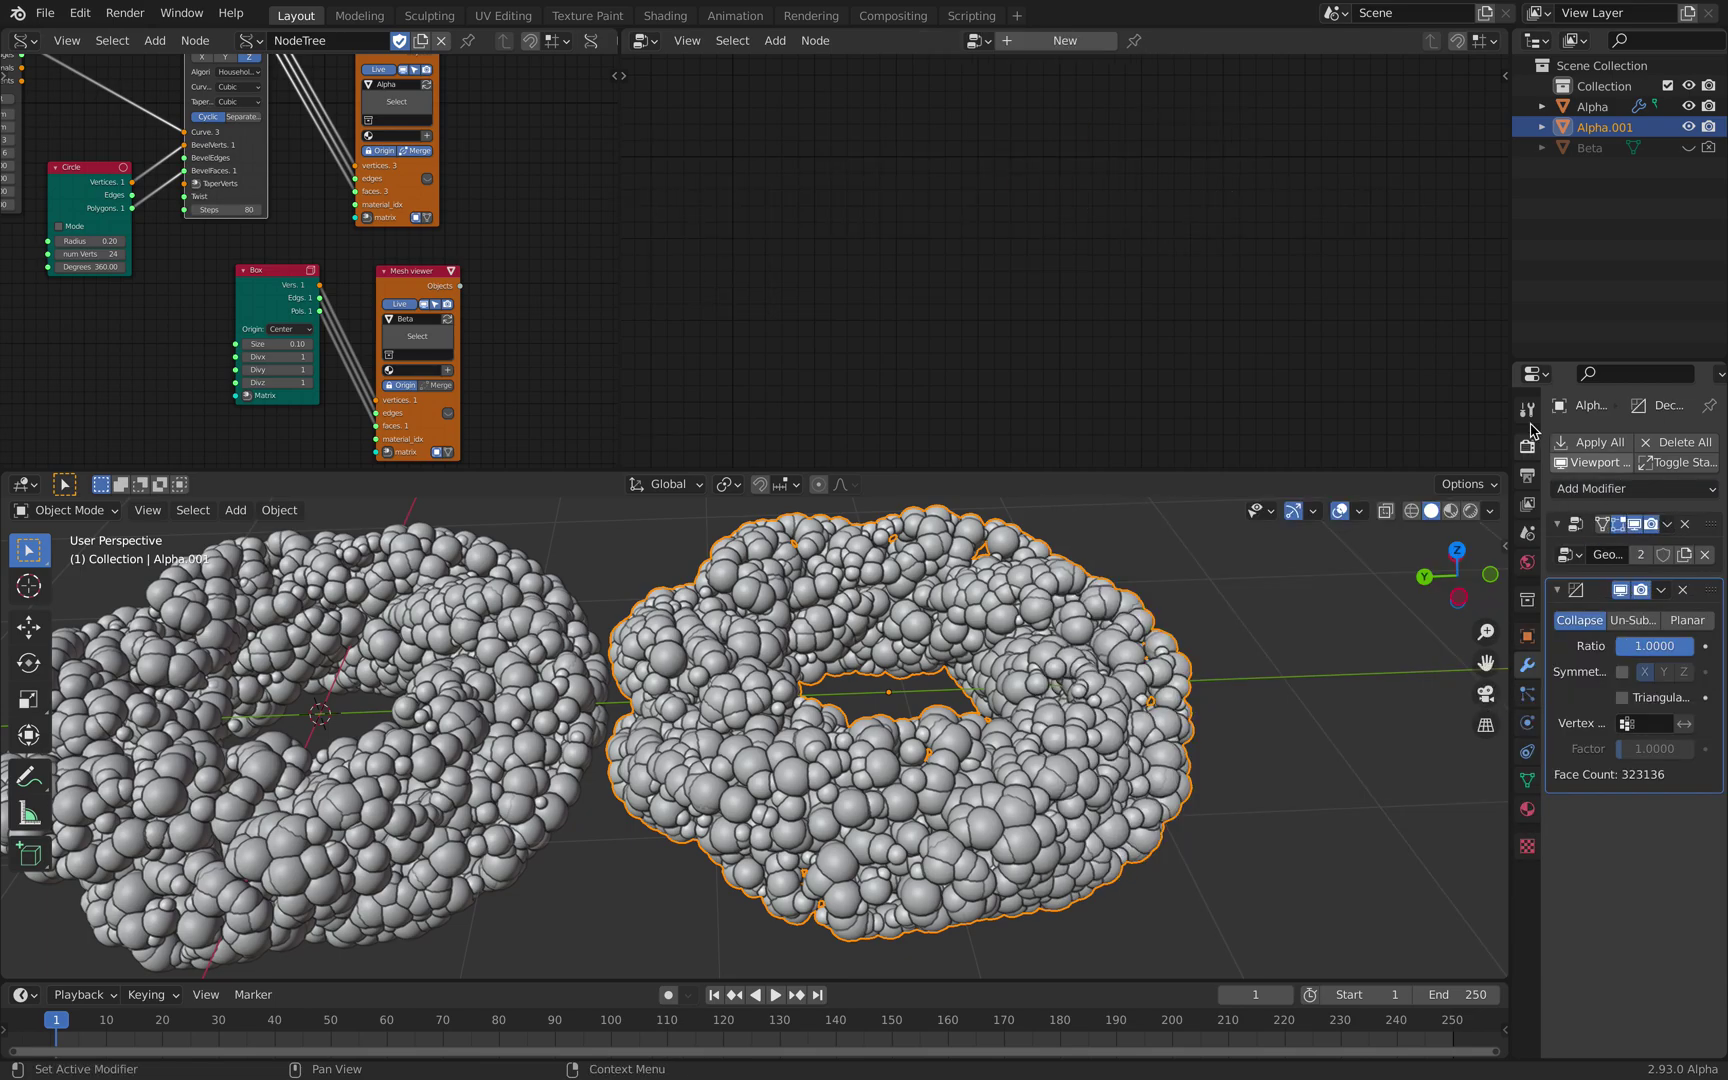
drag(1512, 308, 1297, 308)
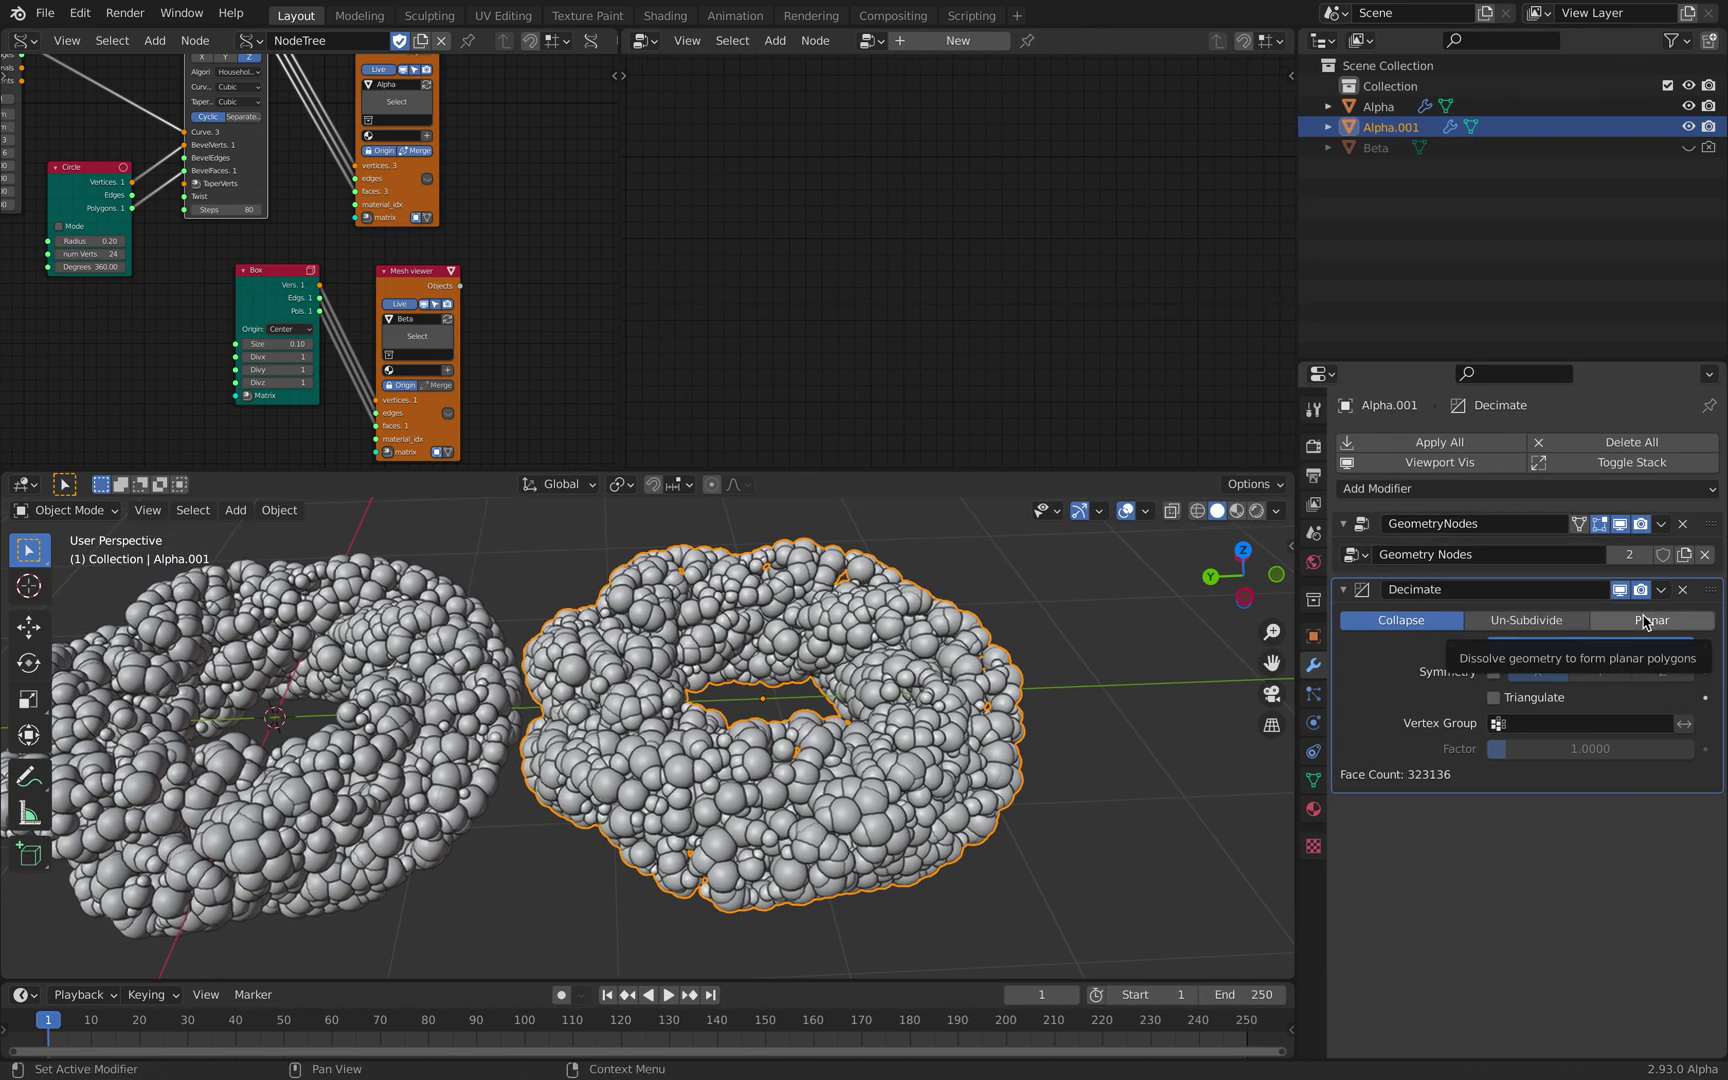
click(1645, 621)
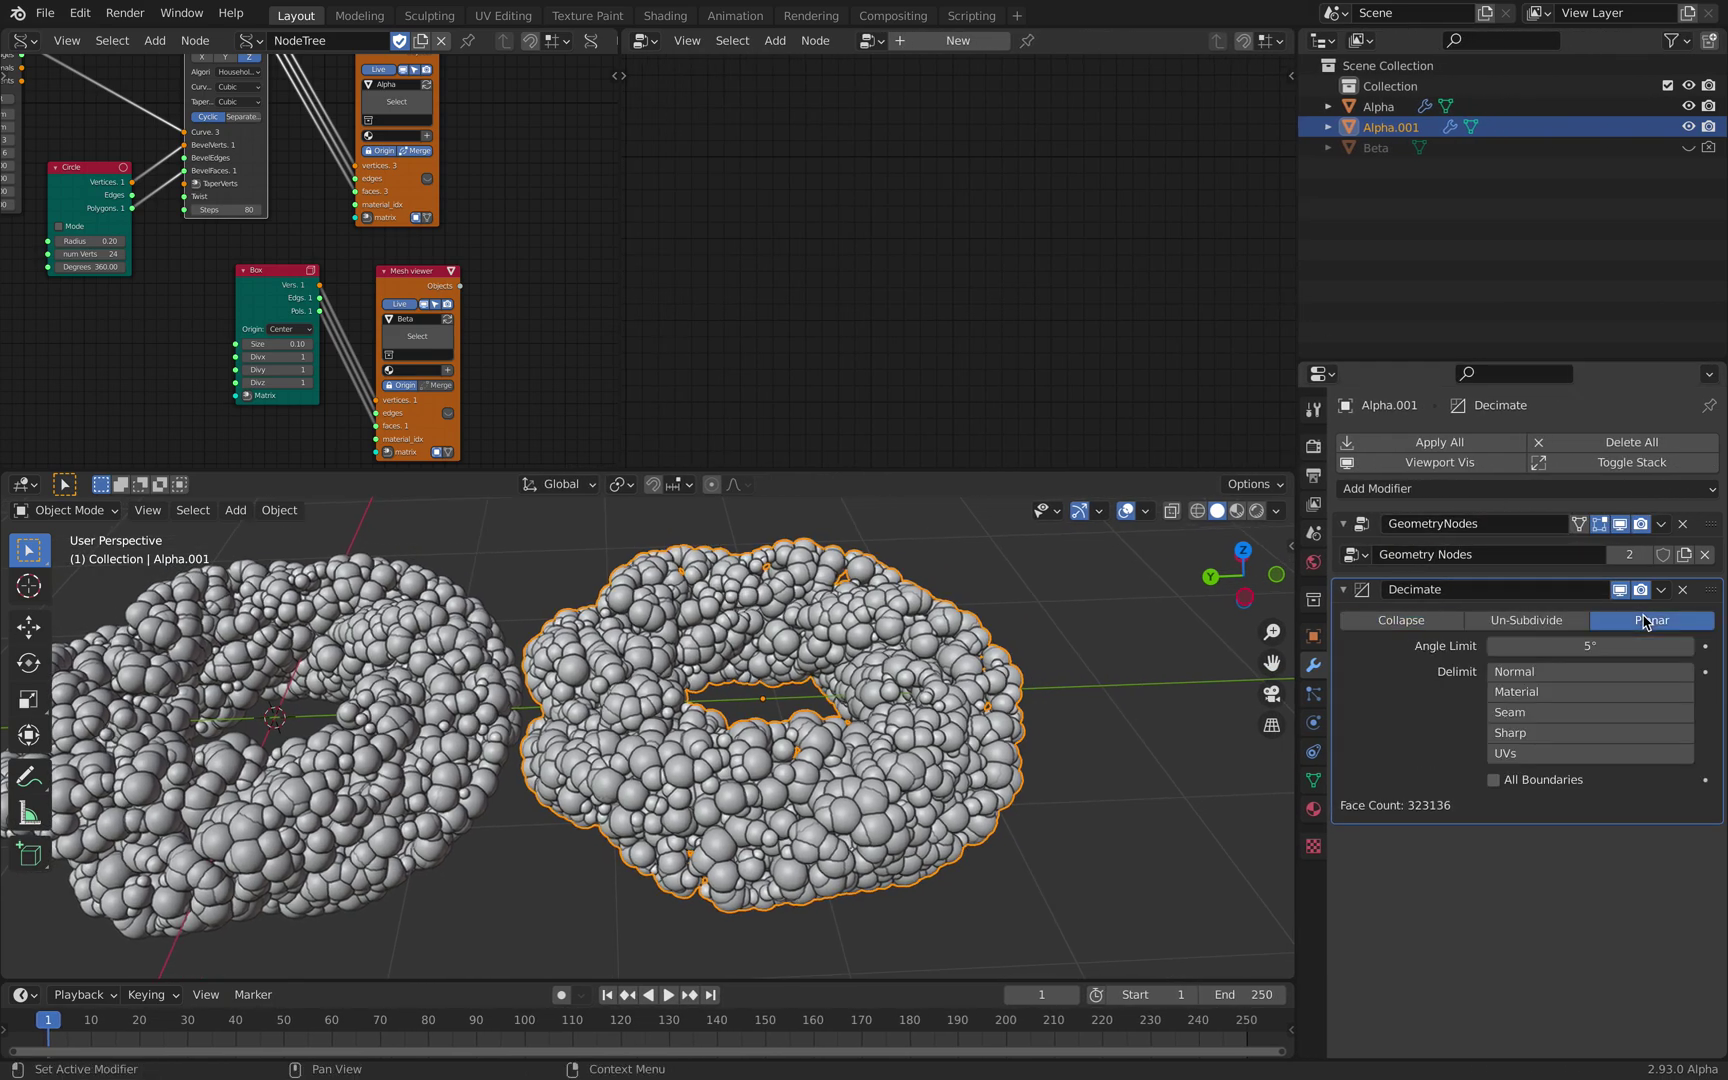
click(1382, 626)
click(1537, 647)
text(0.1)
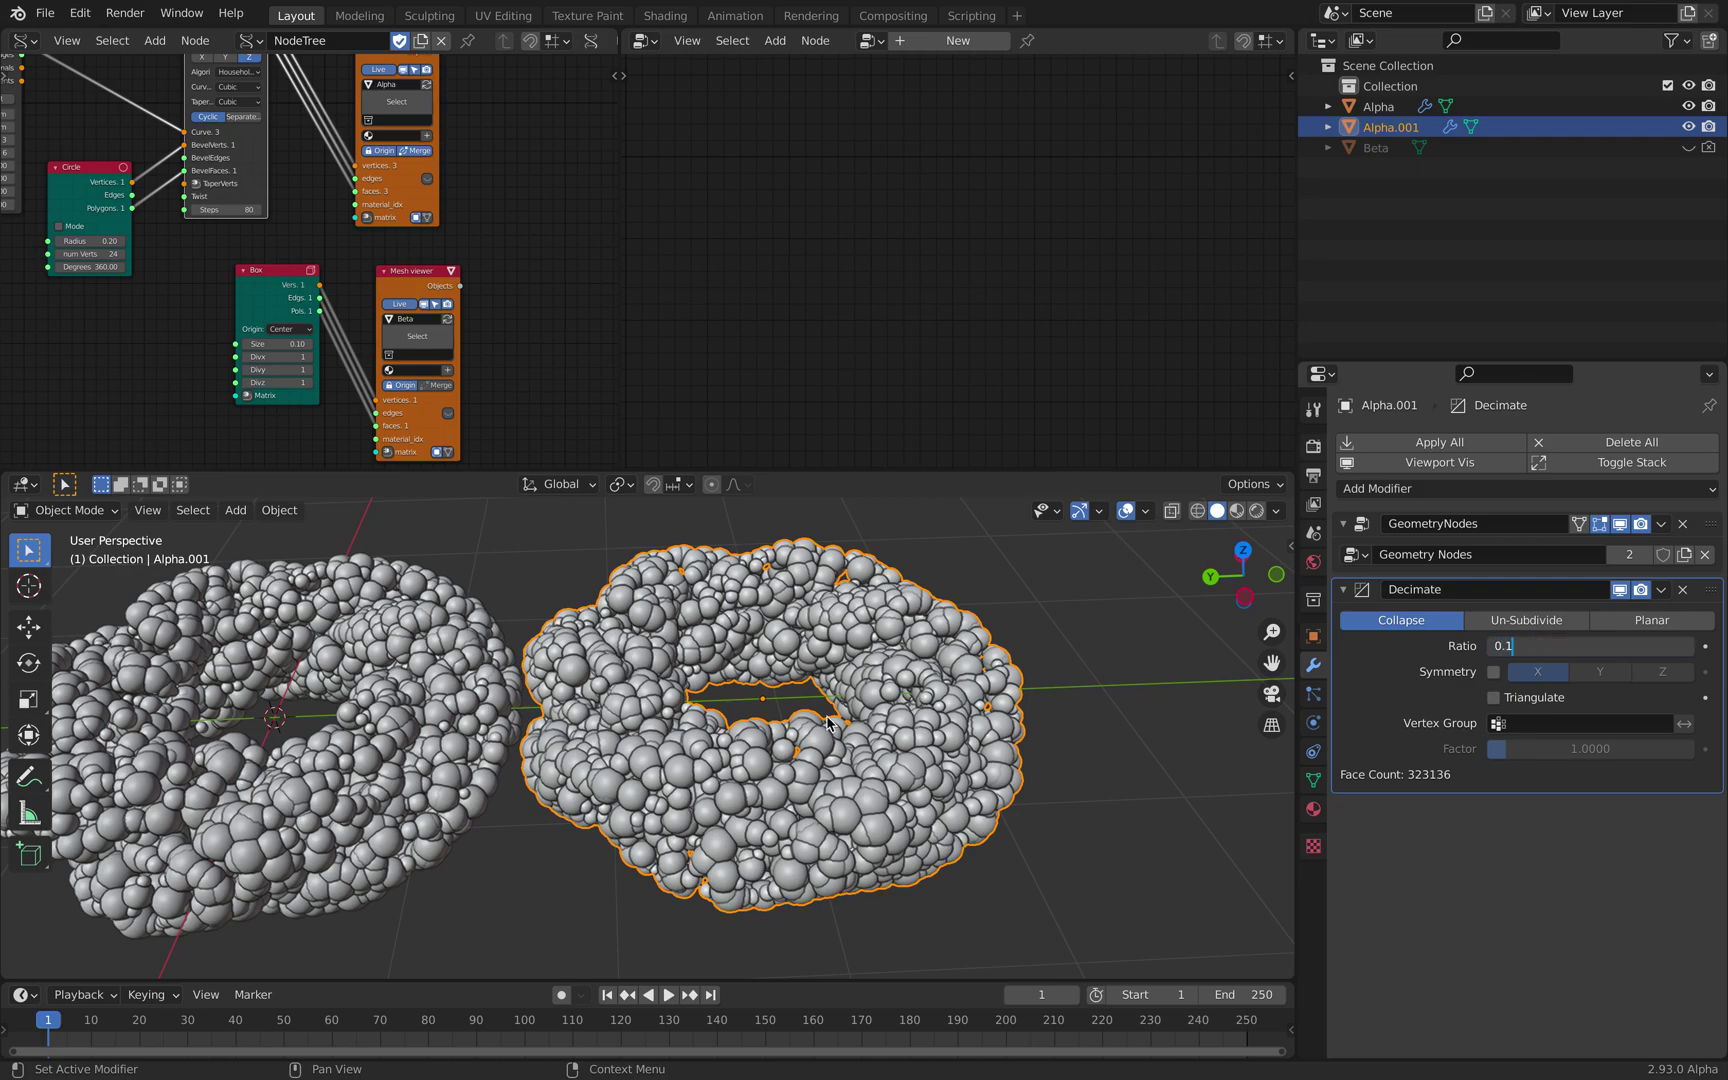
key(Return)
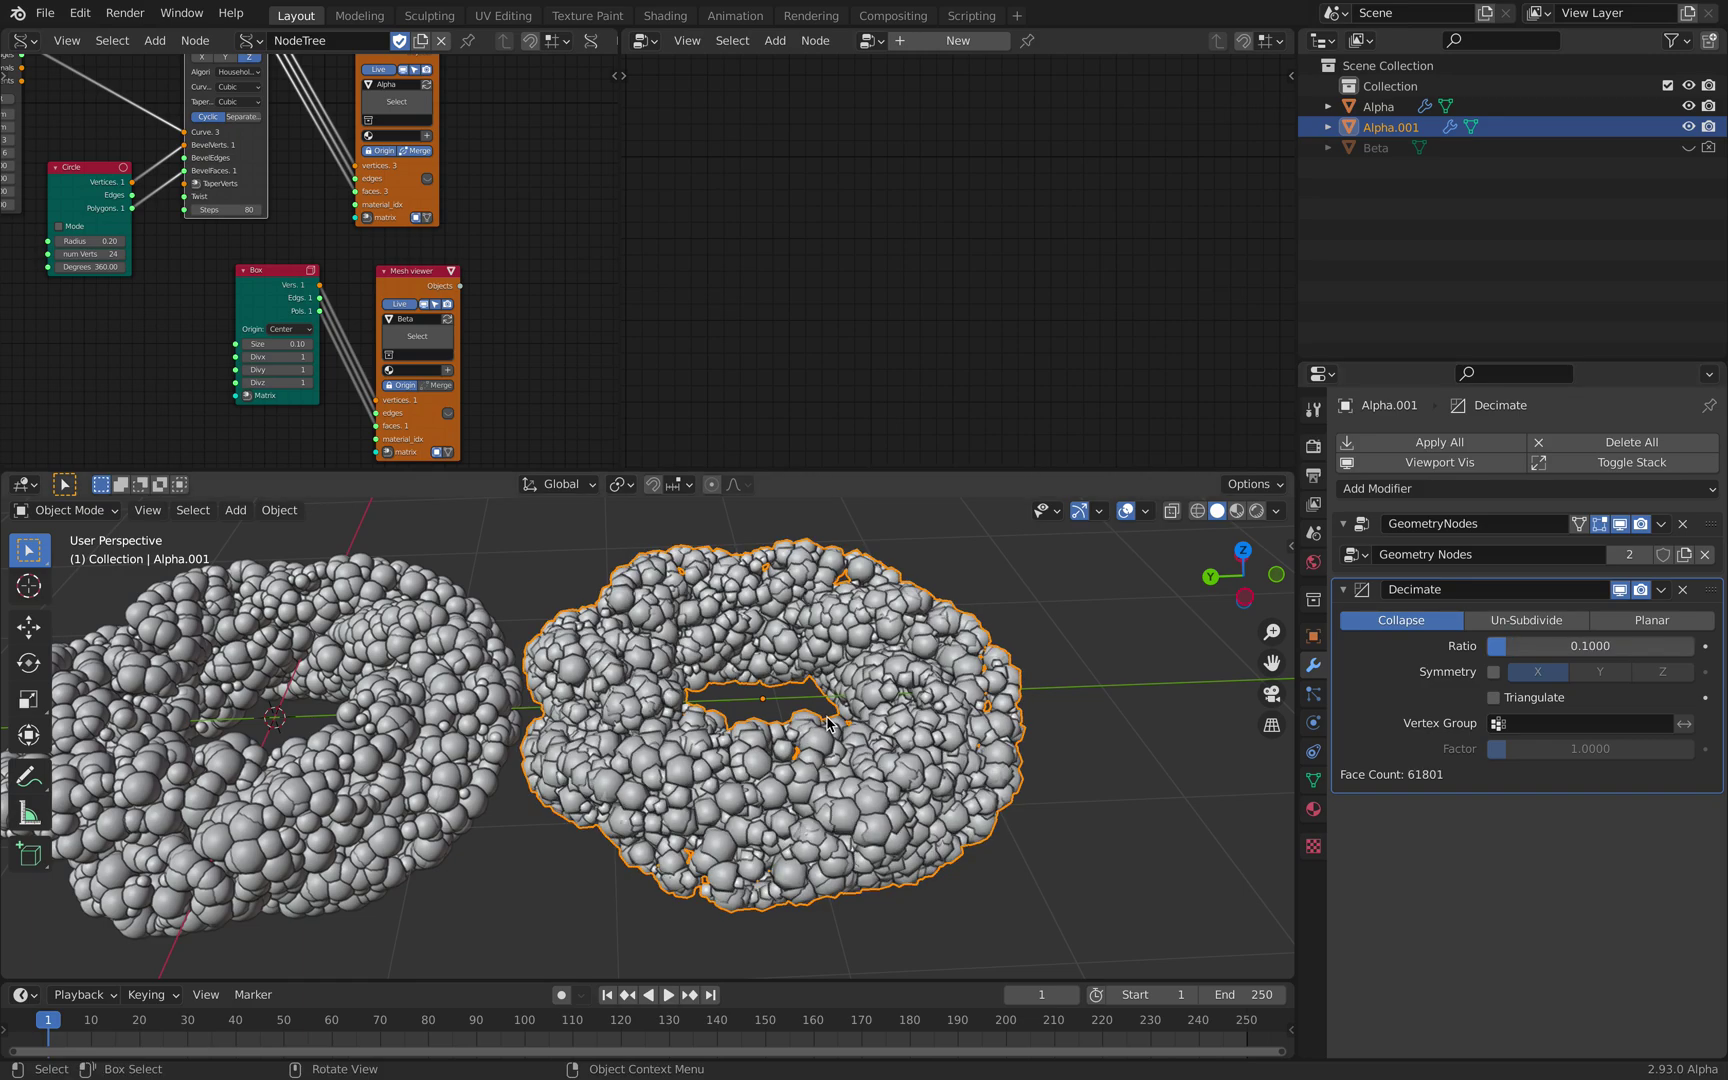
- Delete the decimated duplicate, leaving the original Alpha object in the scene
click(1685, 594)
key(x)
click(790, 686)
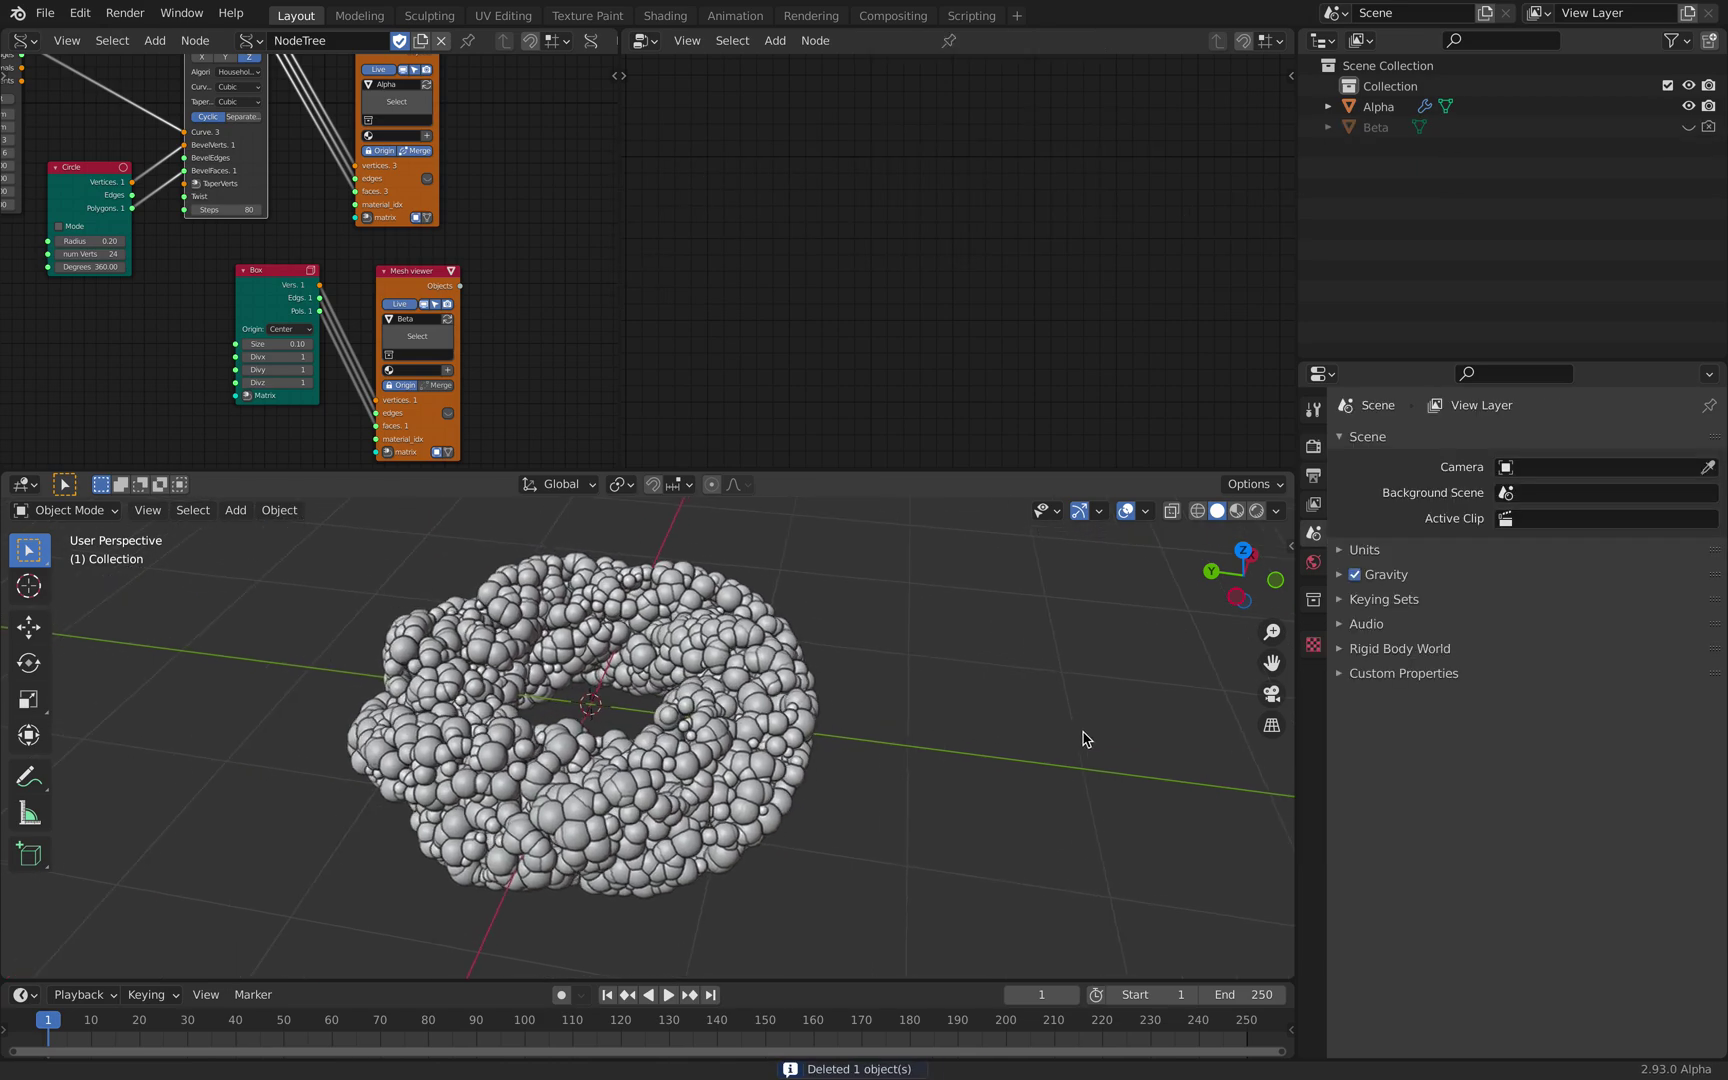
- Widen the Sverchok node editor so the torus knot and box node chains fit in it
shift+middle_drag(1083, 739, 1089, 741)
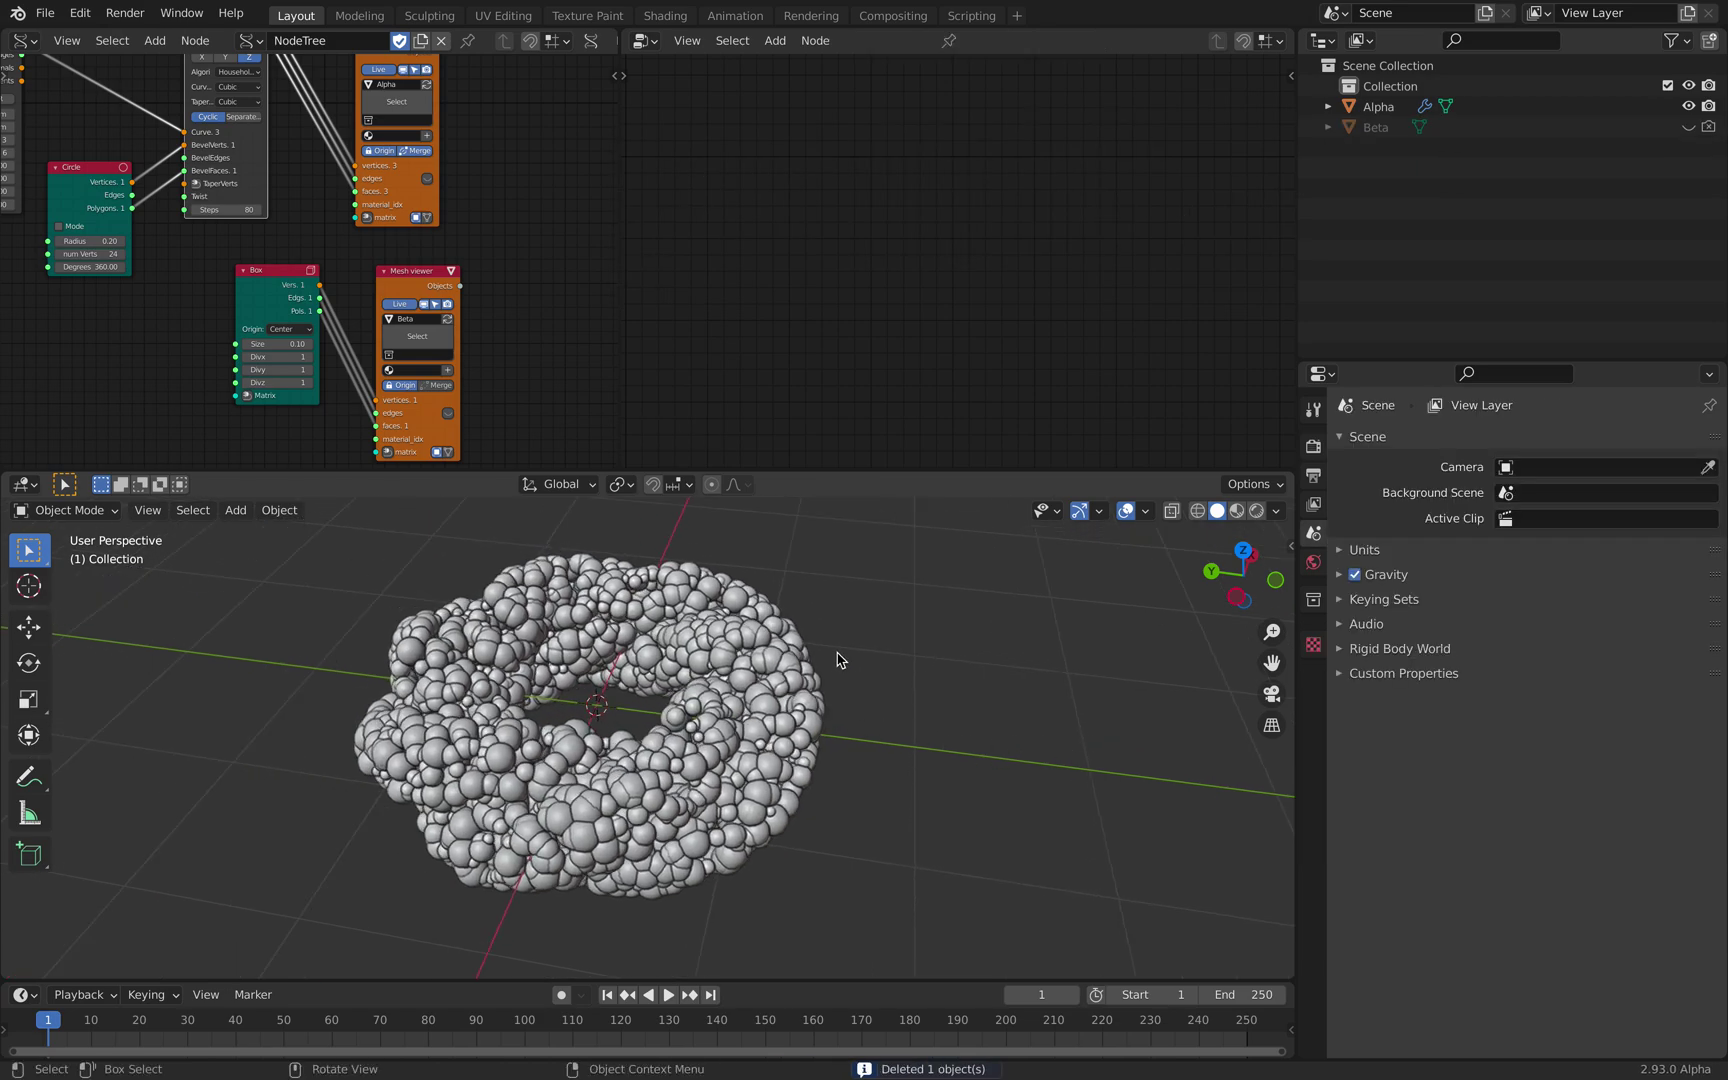
drag(622, 252, 784, 246)
scroll(487, 241, down, 3)
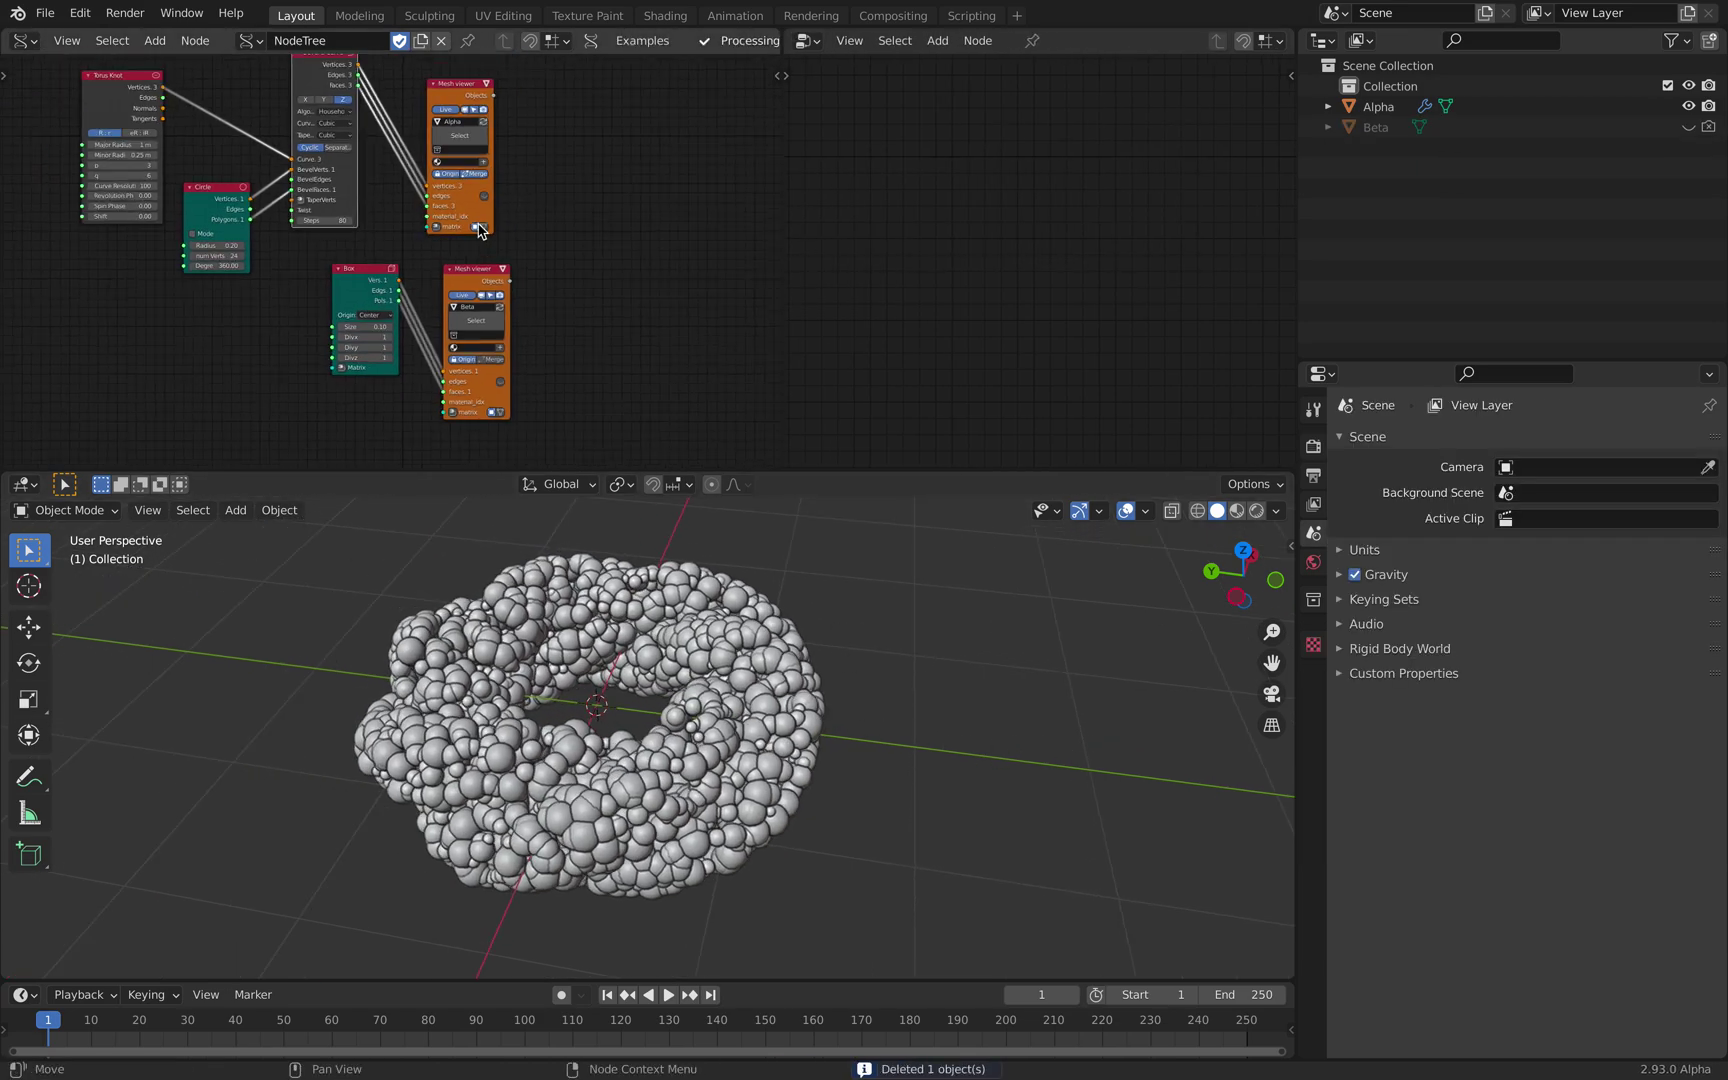
middle_drag(487, 241, 631, 310)
- Find the Sverchok add-on in the preferences by searching for "sver", and enlarge the preferences window to show its details
click(80, 12)
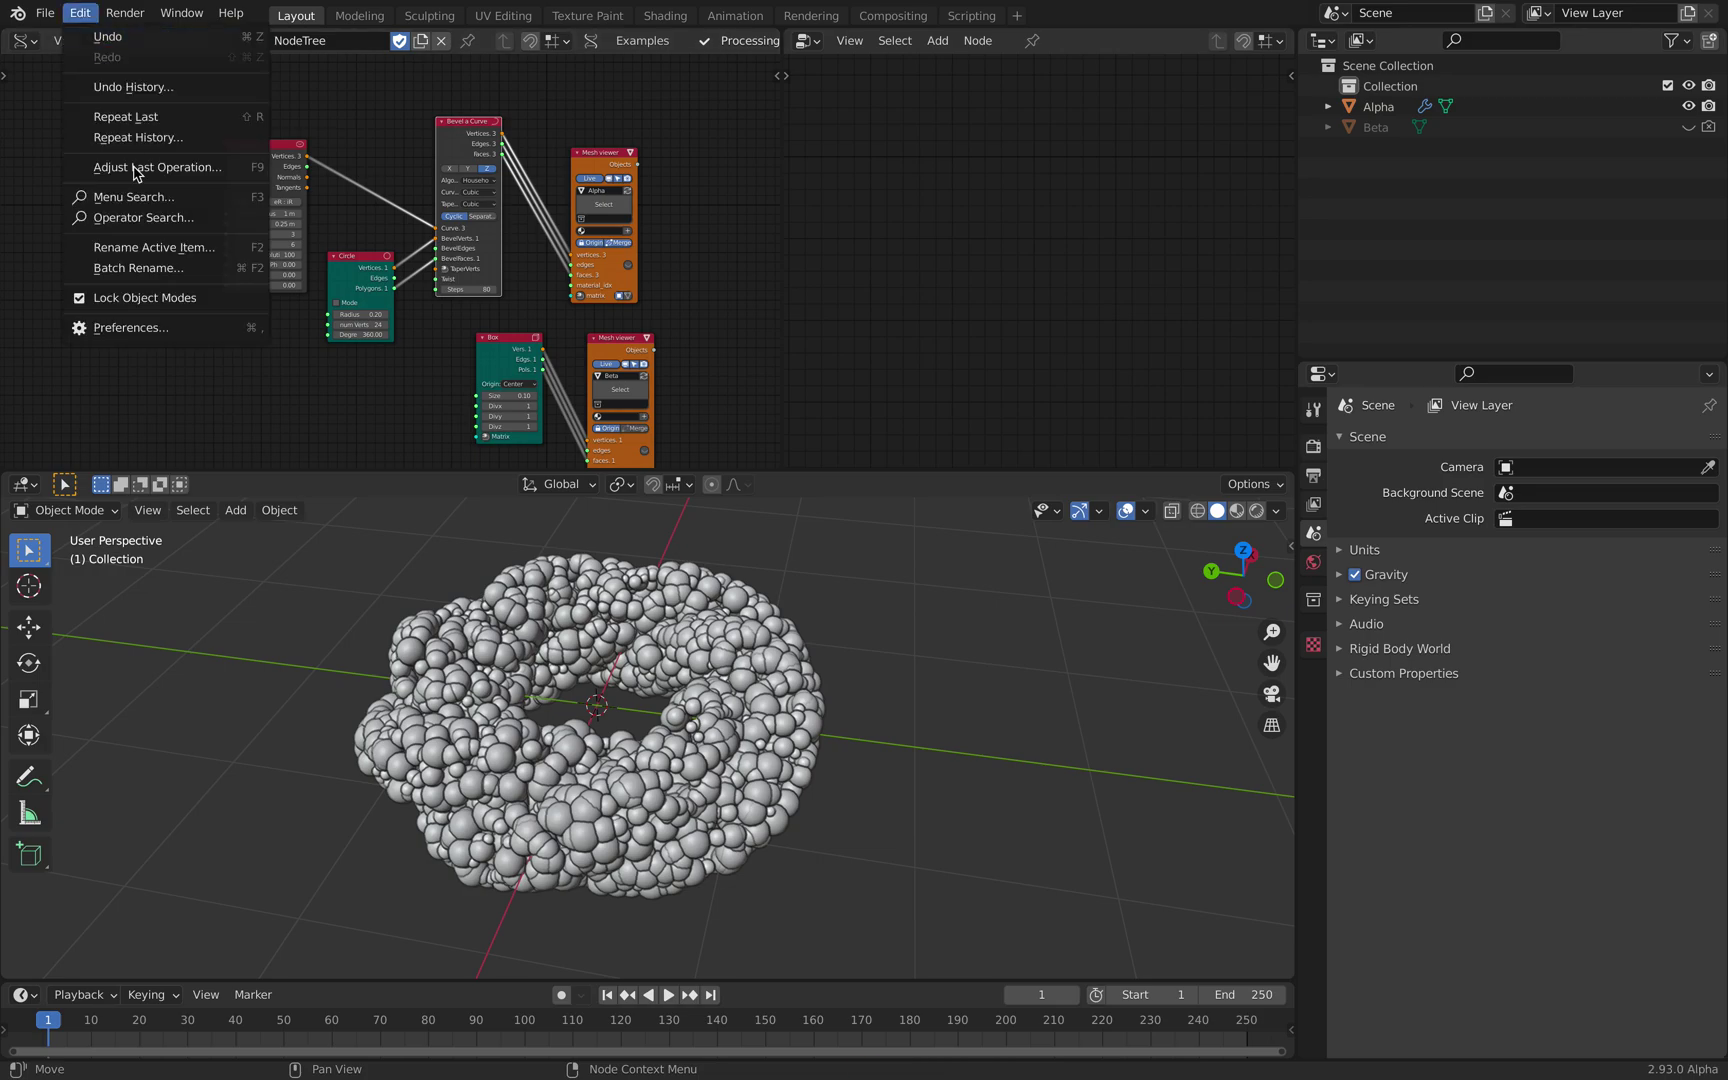
click(167, 328)
click(597, 135)
text(sv)
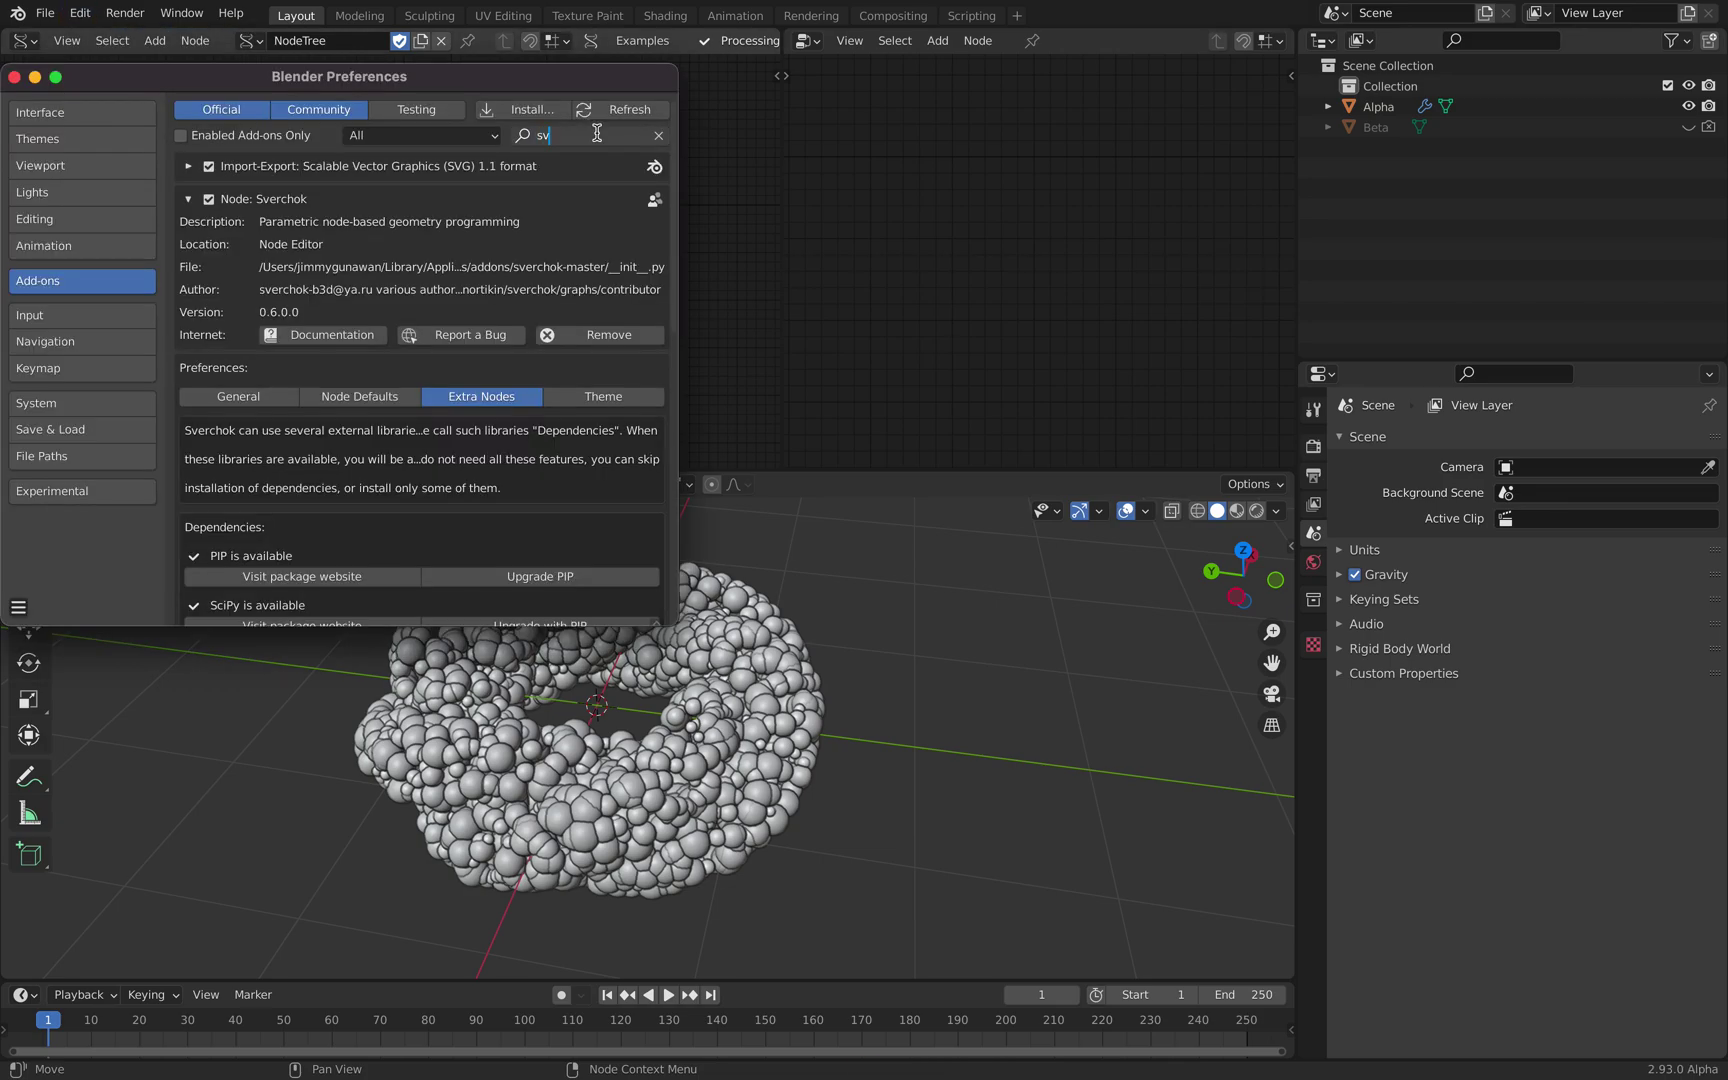
text(er)
drag(679, 624, 876, 838)
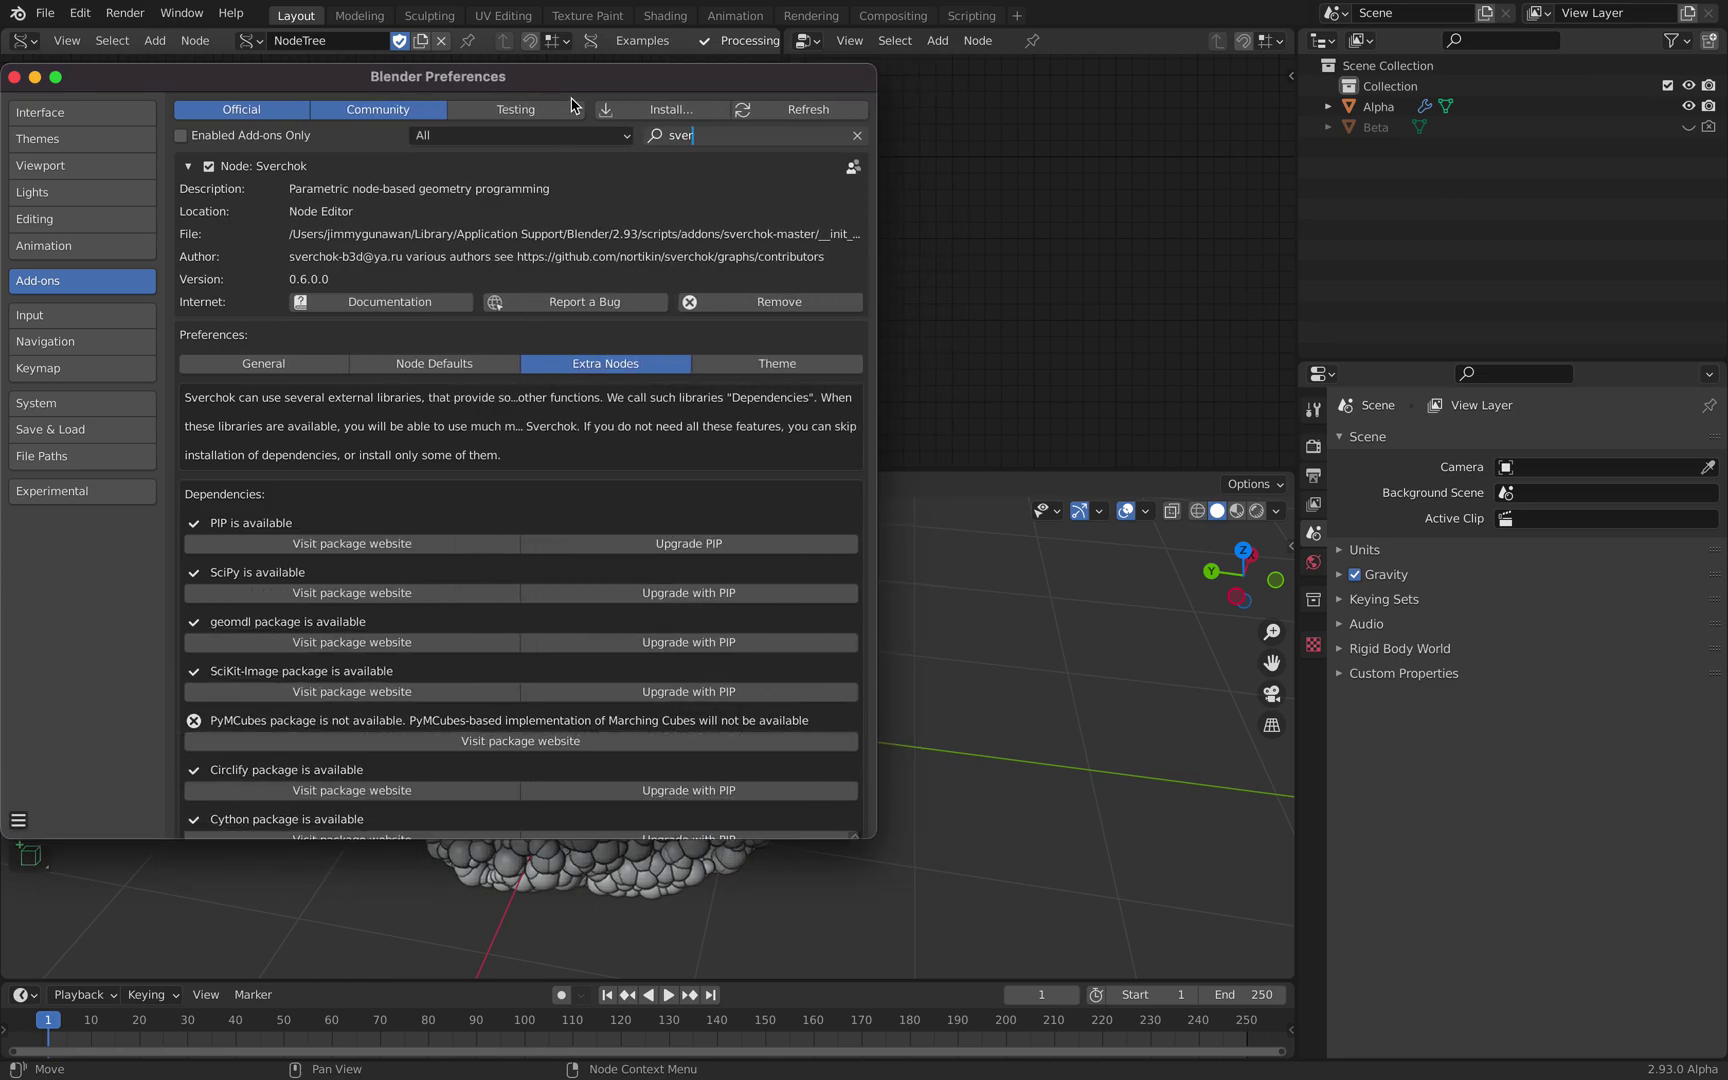
drag(571, 104, 660, 100)
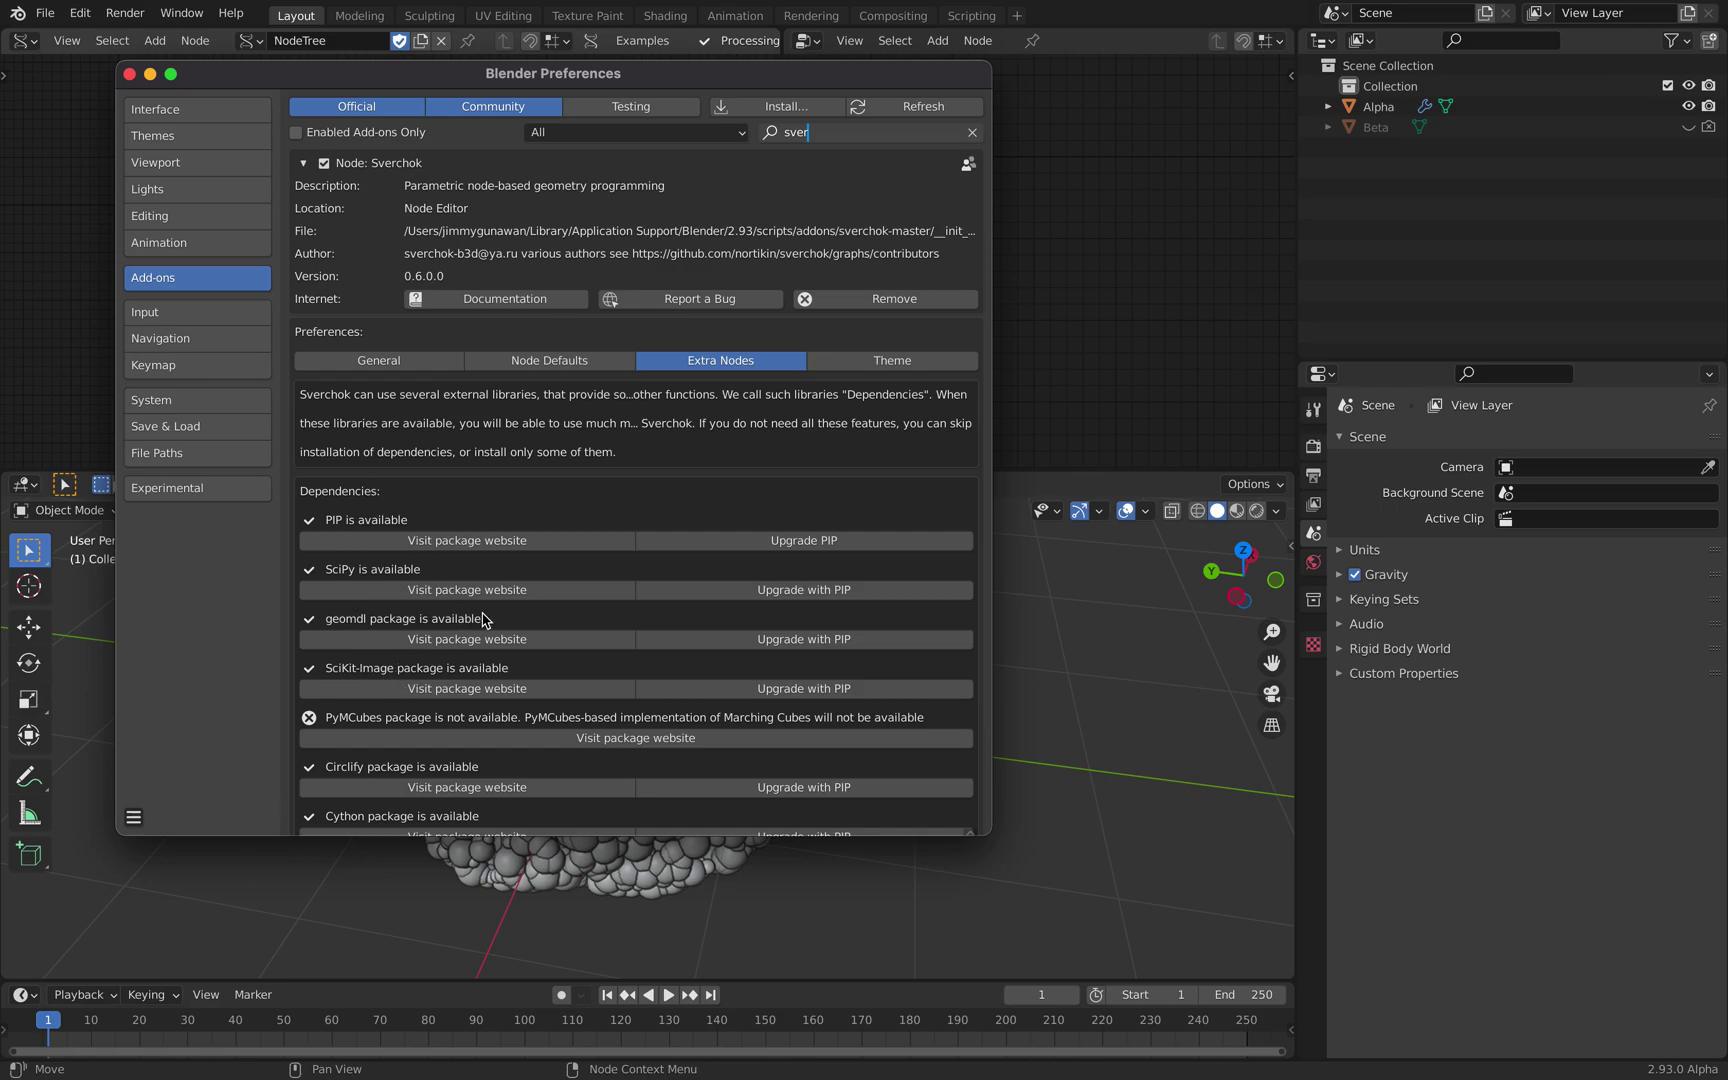
drag(998, 838, 926, 967)
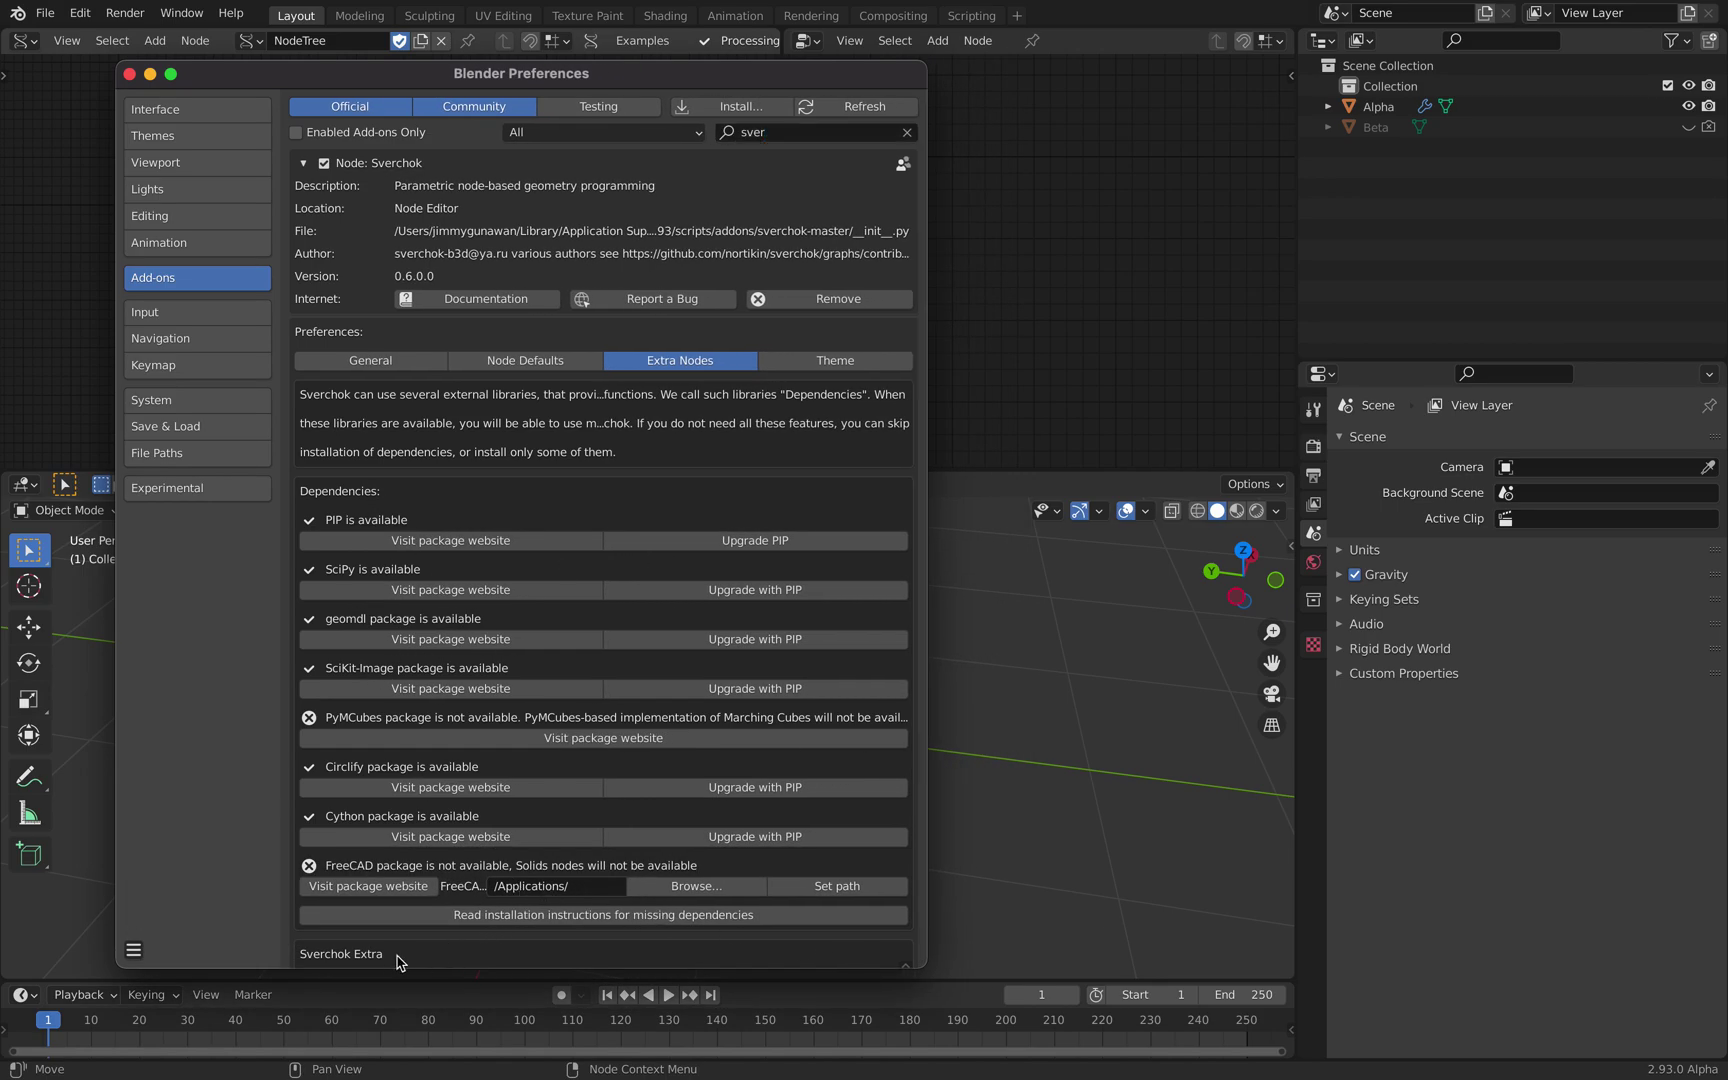
- Review the Sverchok dependencies and the Sverchok-Extra and Sverchok-Open3d add-on details, and close the preferences
scroll(392, 962, down, 5)
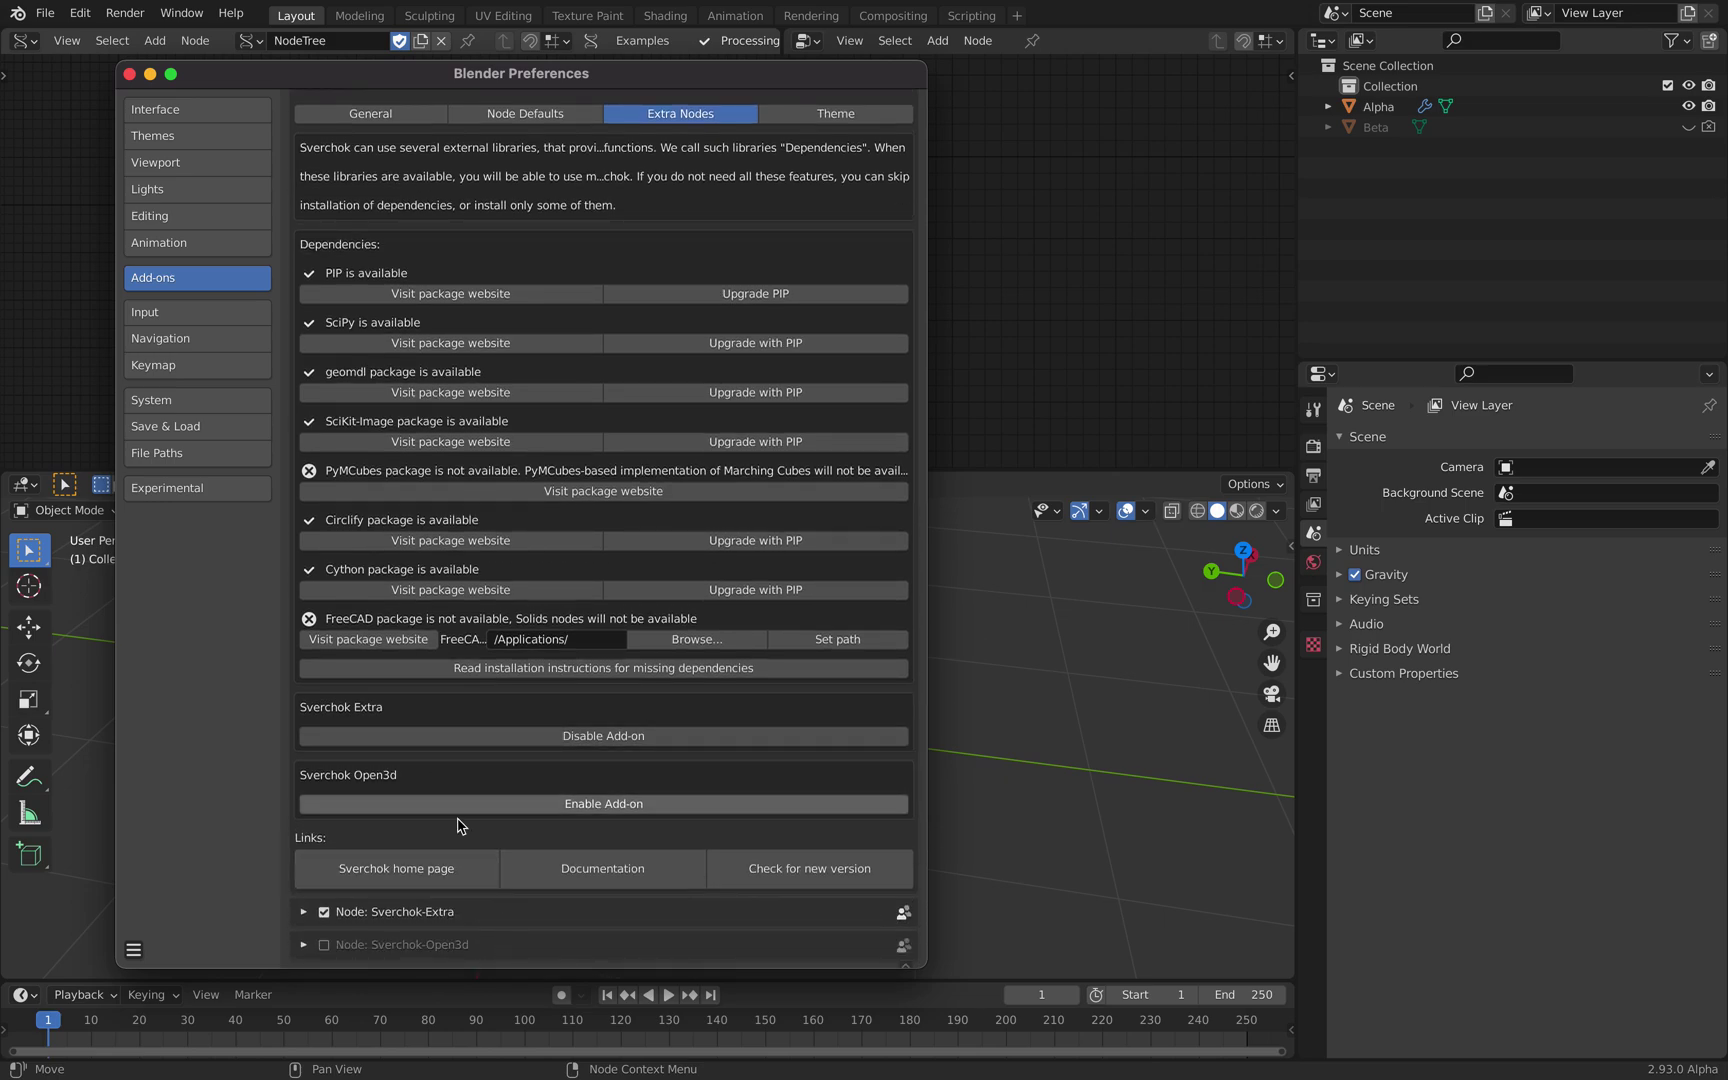
click(303, 944)
scroll(418, 909, down, 2)
scroll(418, 909, down, 1)
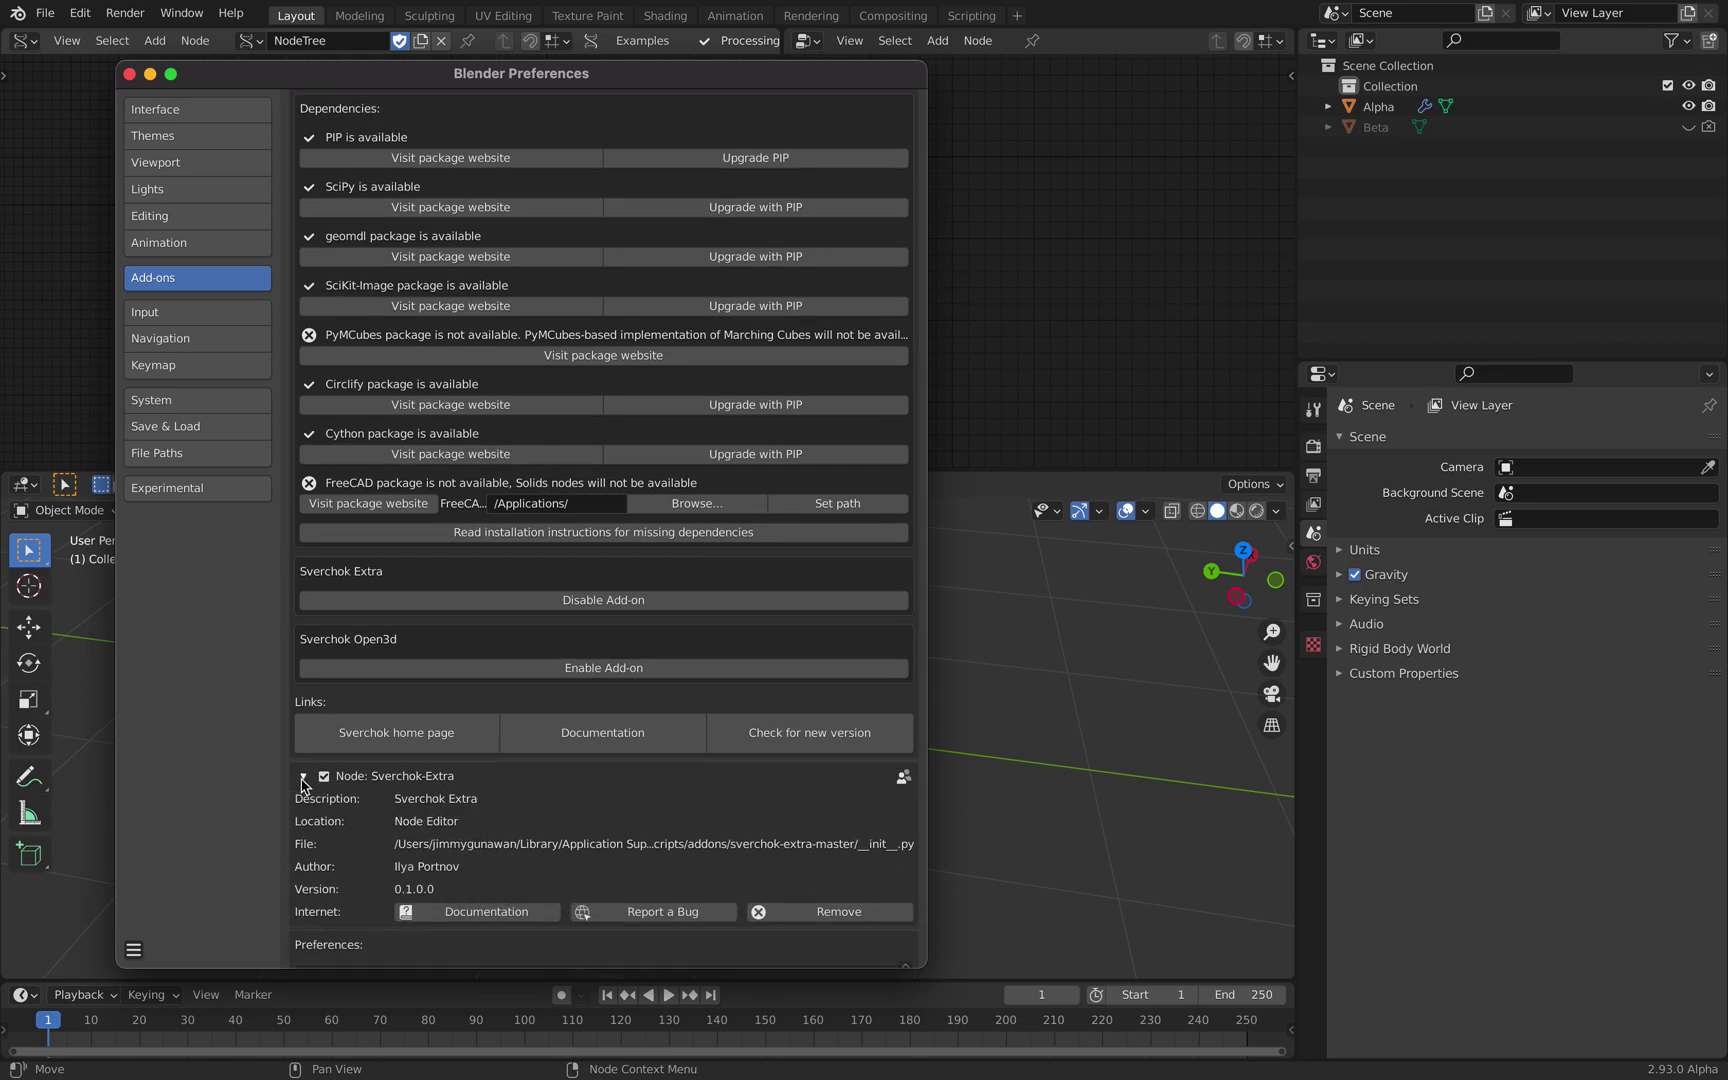
scroll(305, 788, down, 5)
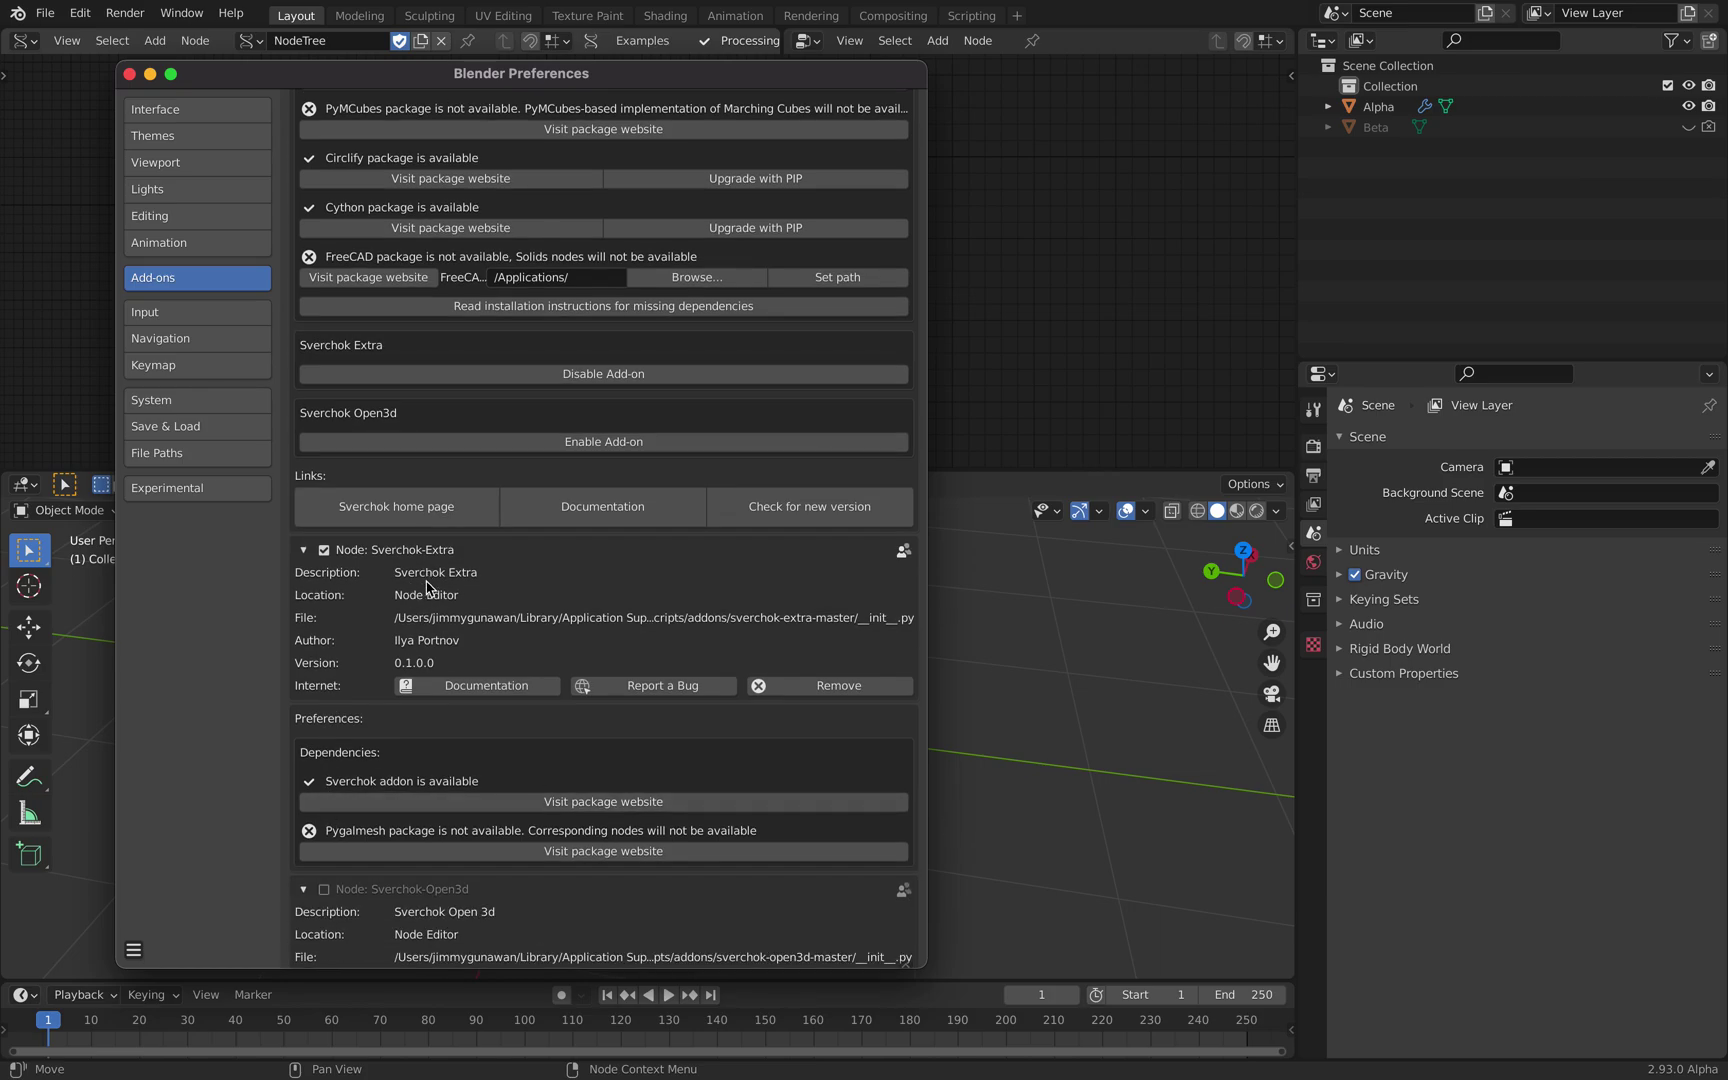
click(128, 75)
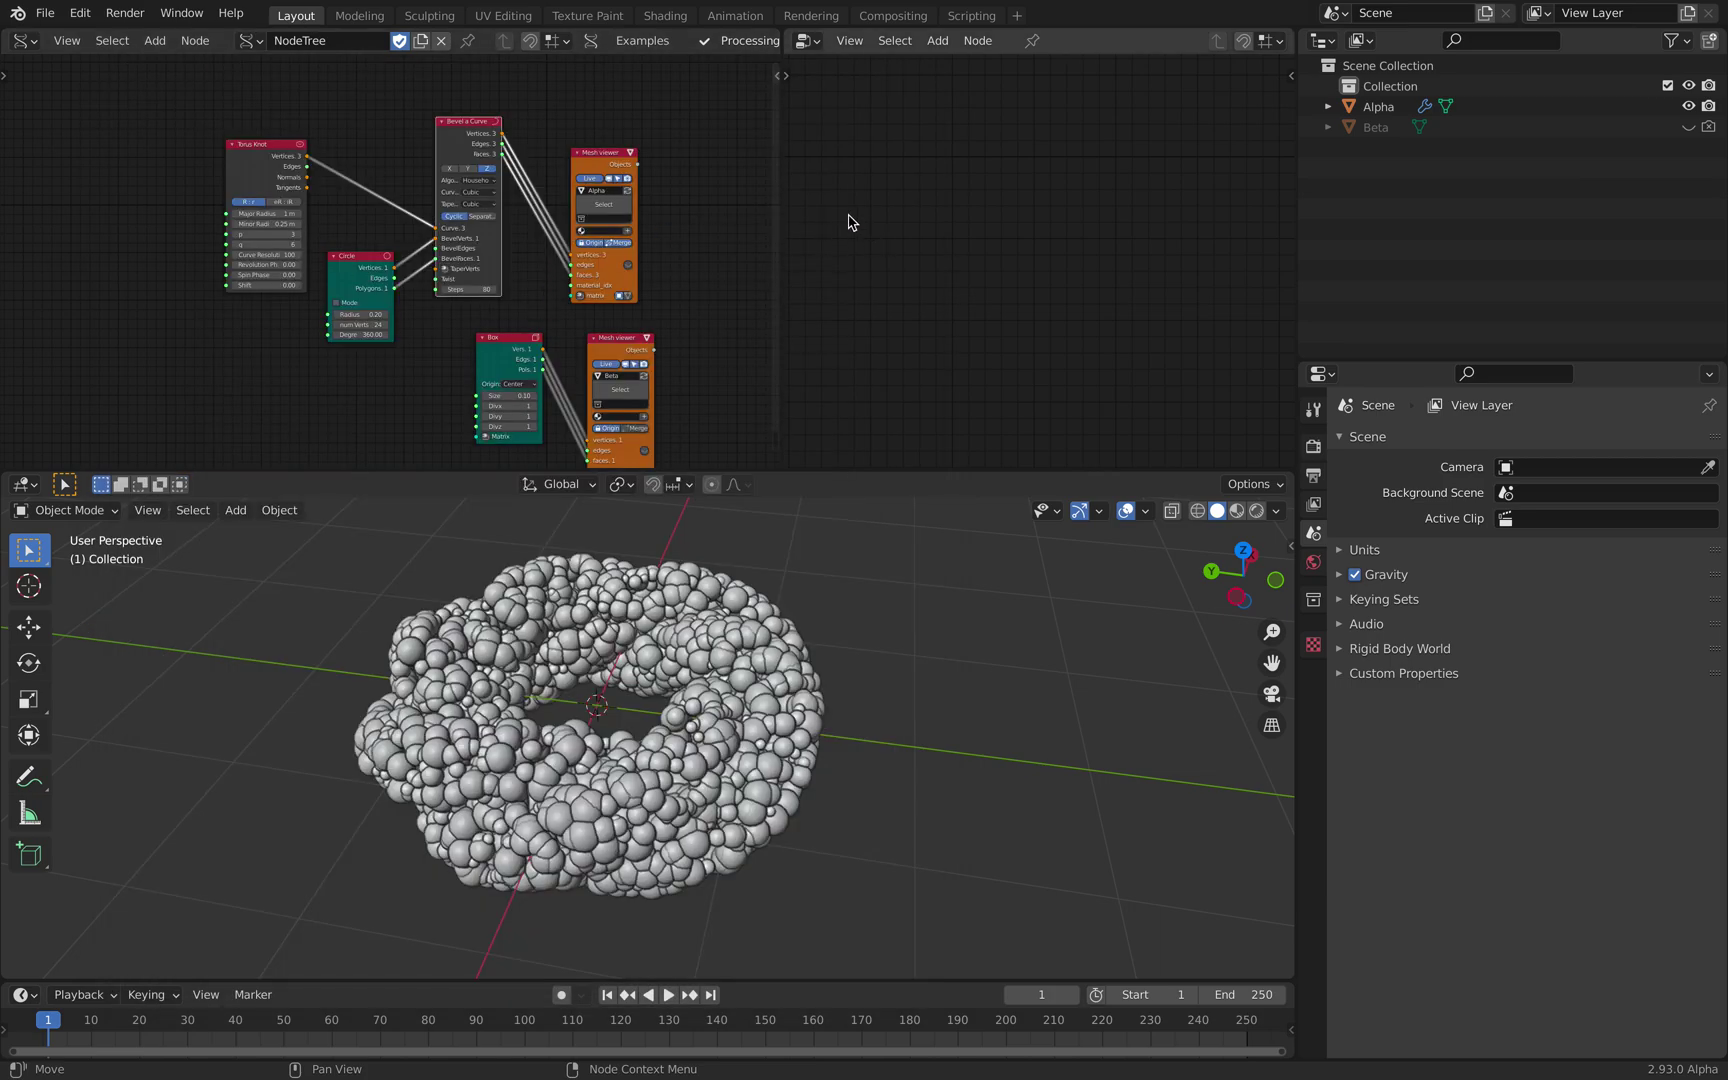
- Widen the Sverchok node editor further and examine the Extra and Group categories of addable nodes
drag(783, 196, 968, 202)
middle_drag(727, 208, 467, 185)
scroll(475, 186, up, 3)
key(shift+a)
mouse_move(565, 225)
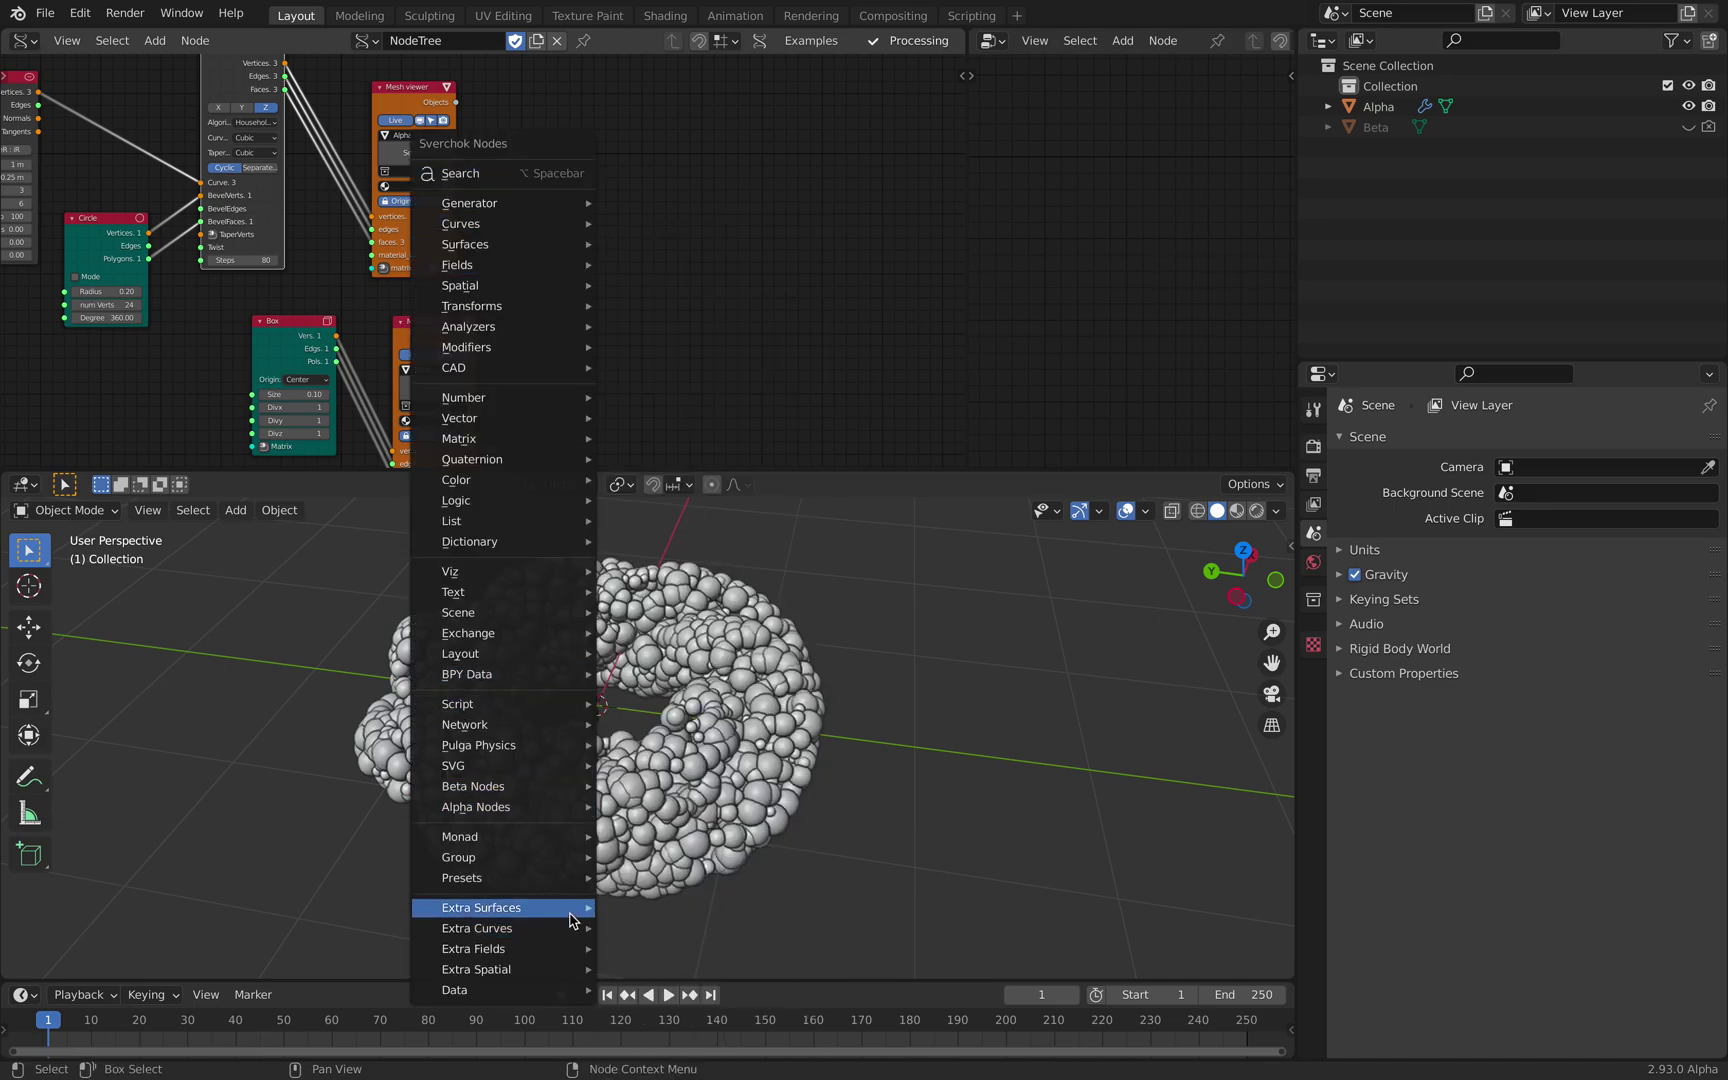
mouse_move(569, 913)
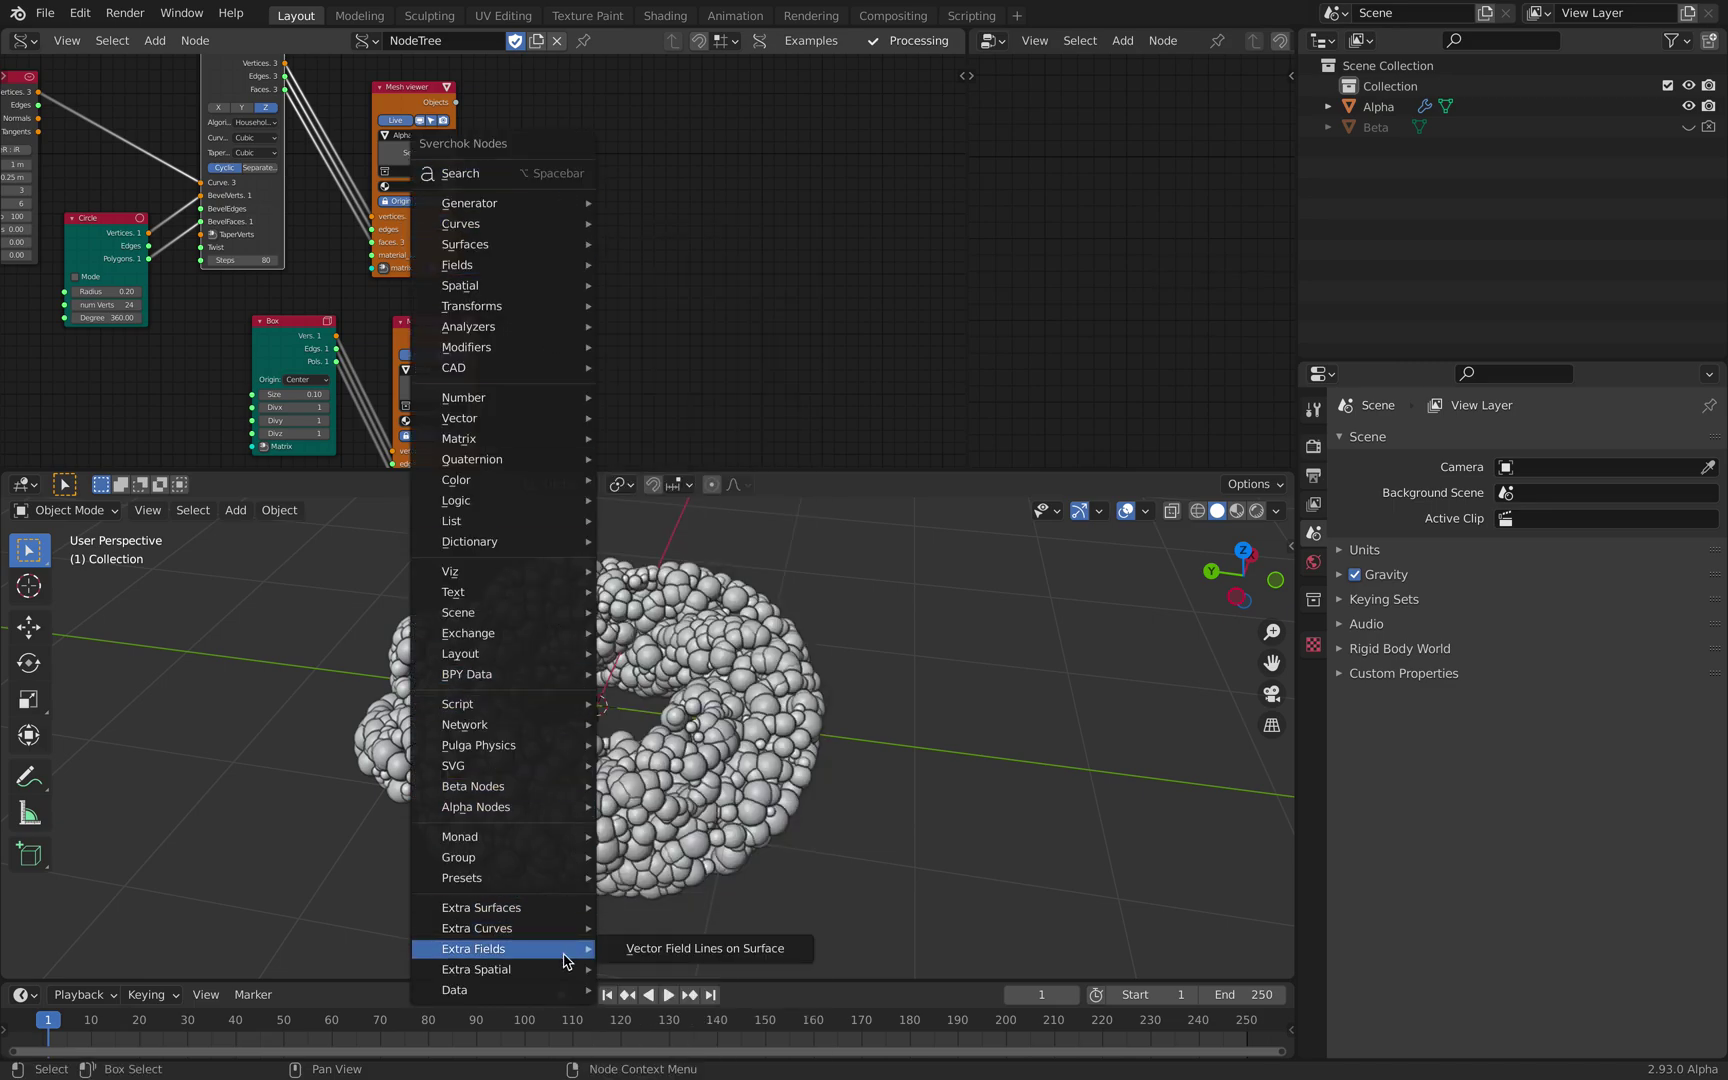
mouse_move(567, 972)
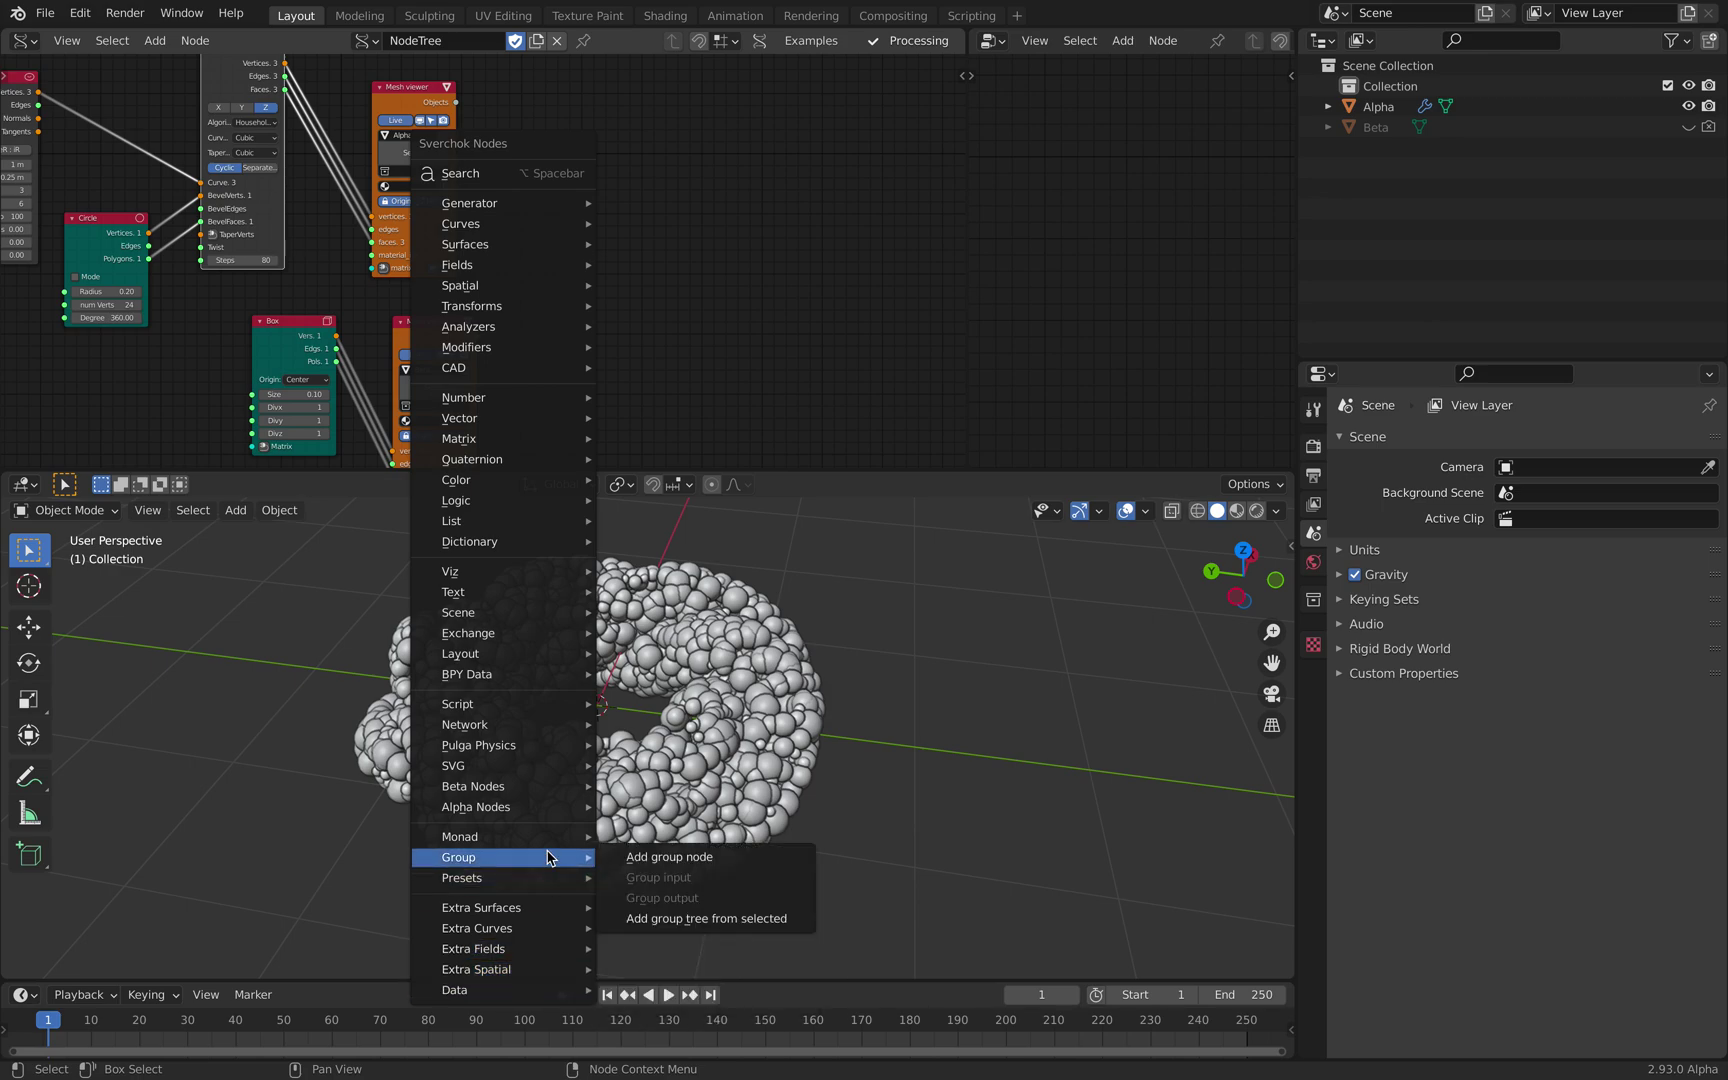
mouse_move(547, 838)
middle_drag(780, 620, 808, 680)
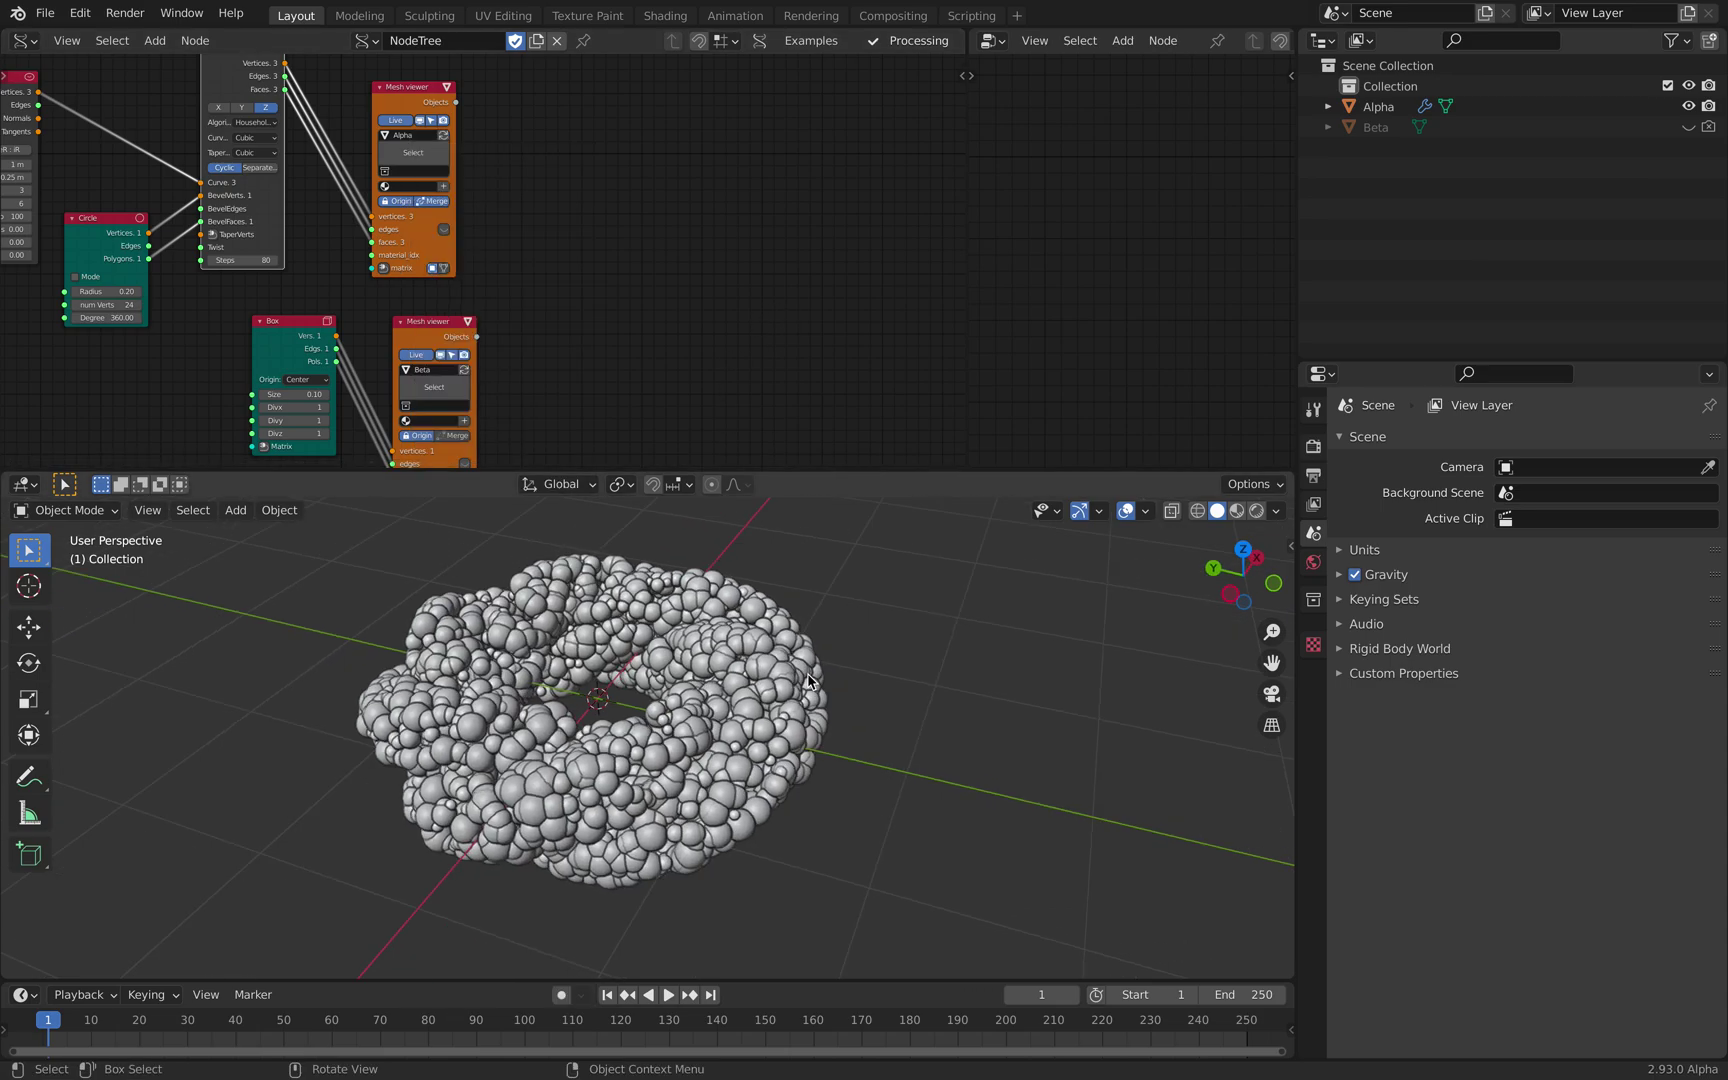
- Add a Scripted Node Lite node in the empty area beyond the mesh viewers
middle_drag(618, 241, 436, 282)
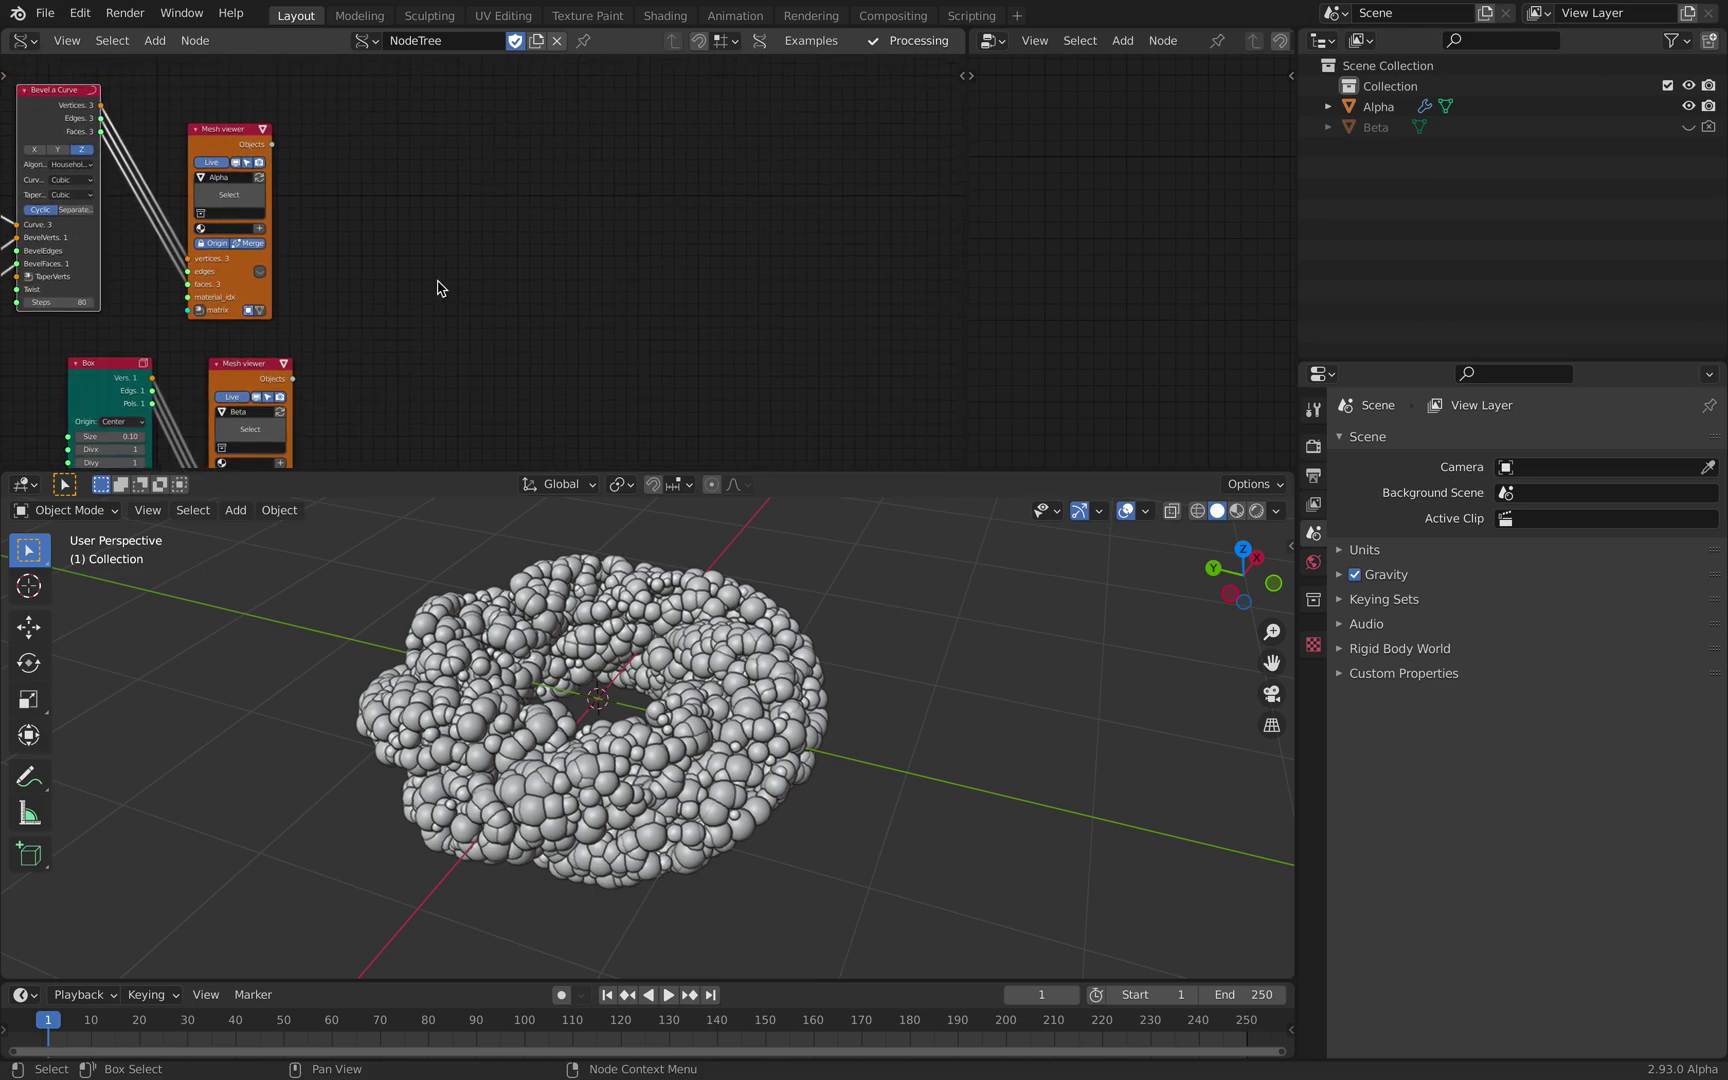
key(shift+a)
click(531, 224)
text(scr)
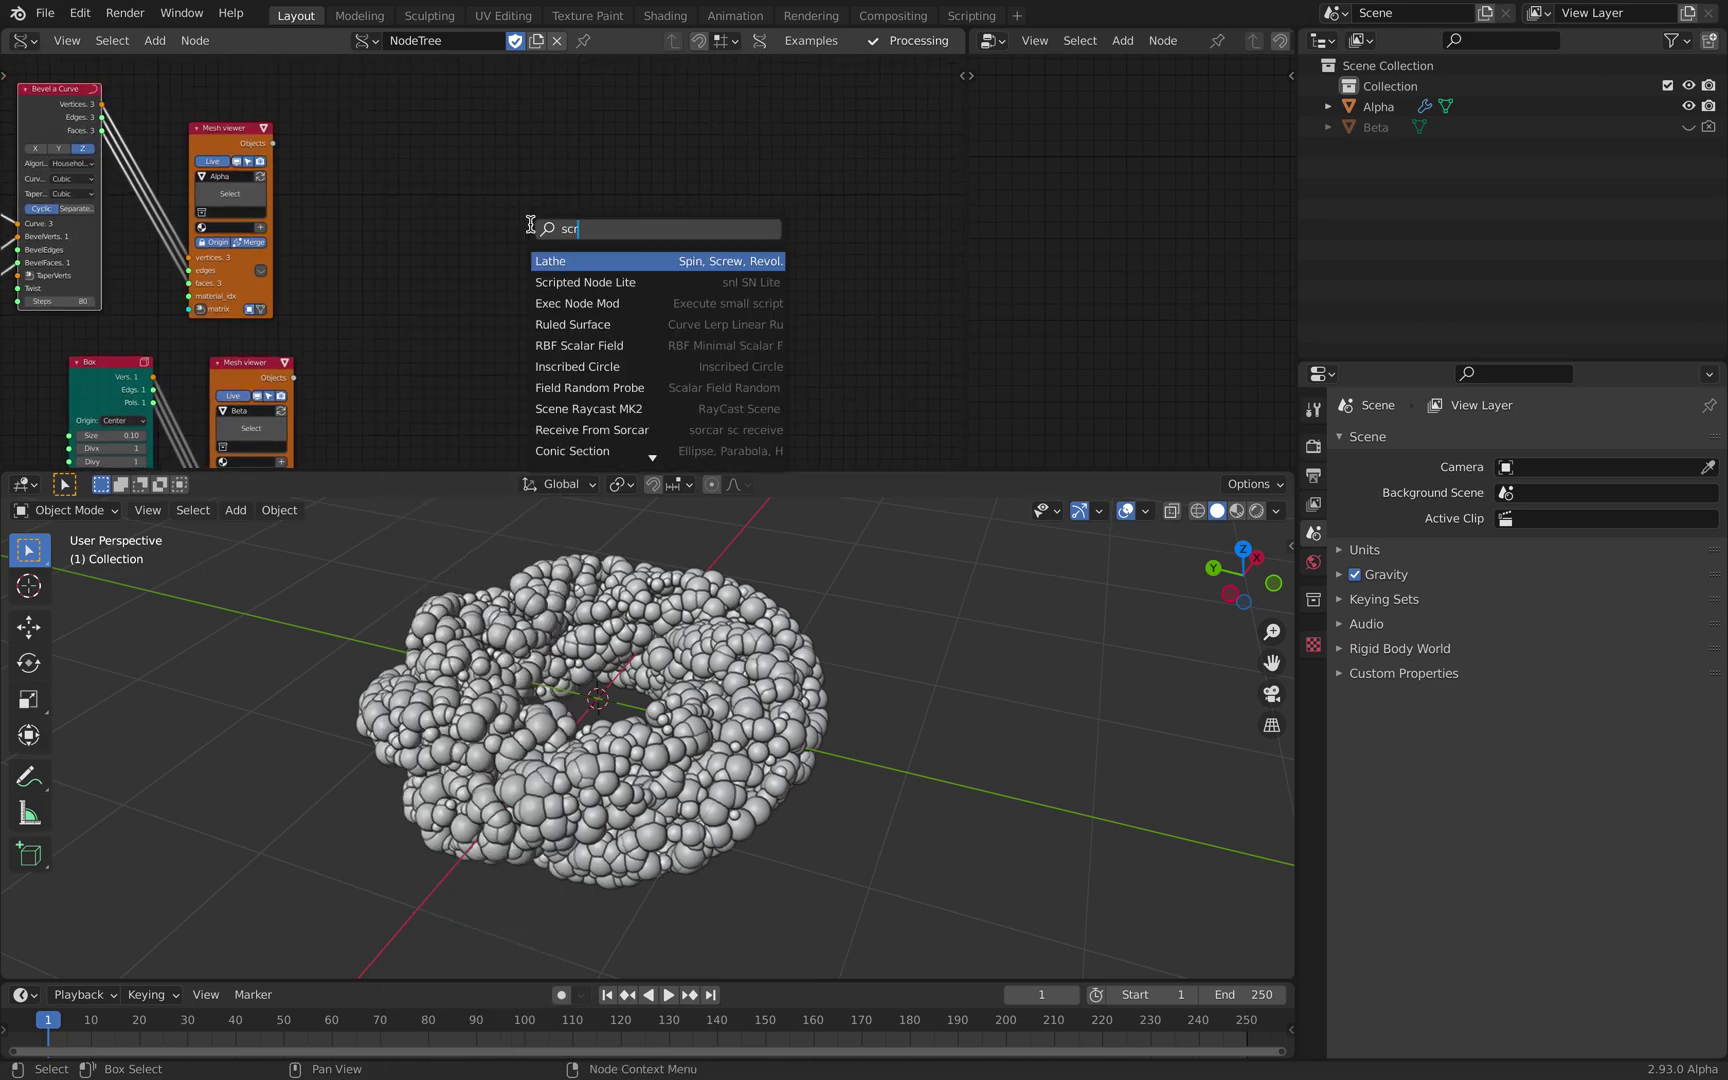
click(585, 282)
click(602, 222)
middle_drag(687, 285, 584, 322)
scroll(582, 305, up, 8)
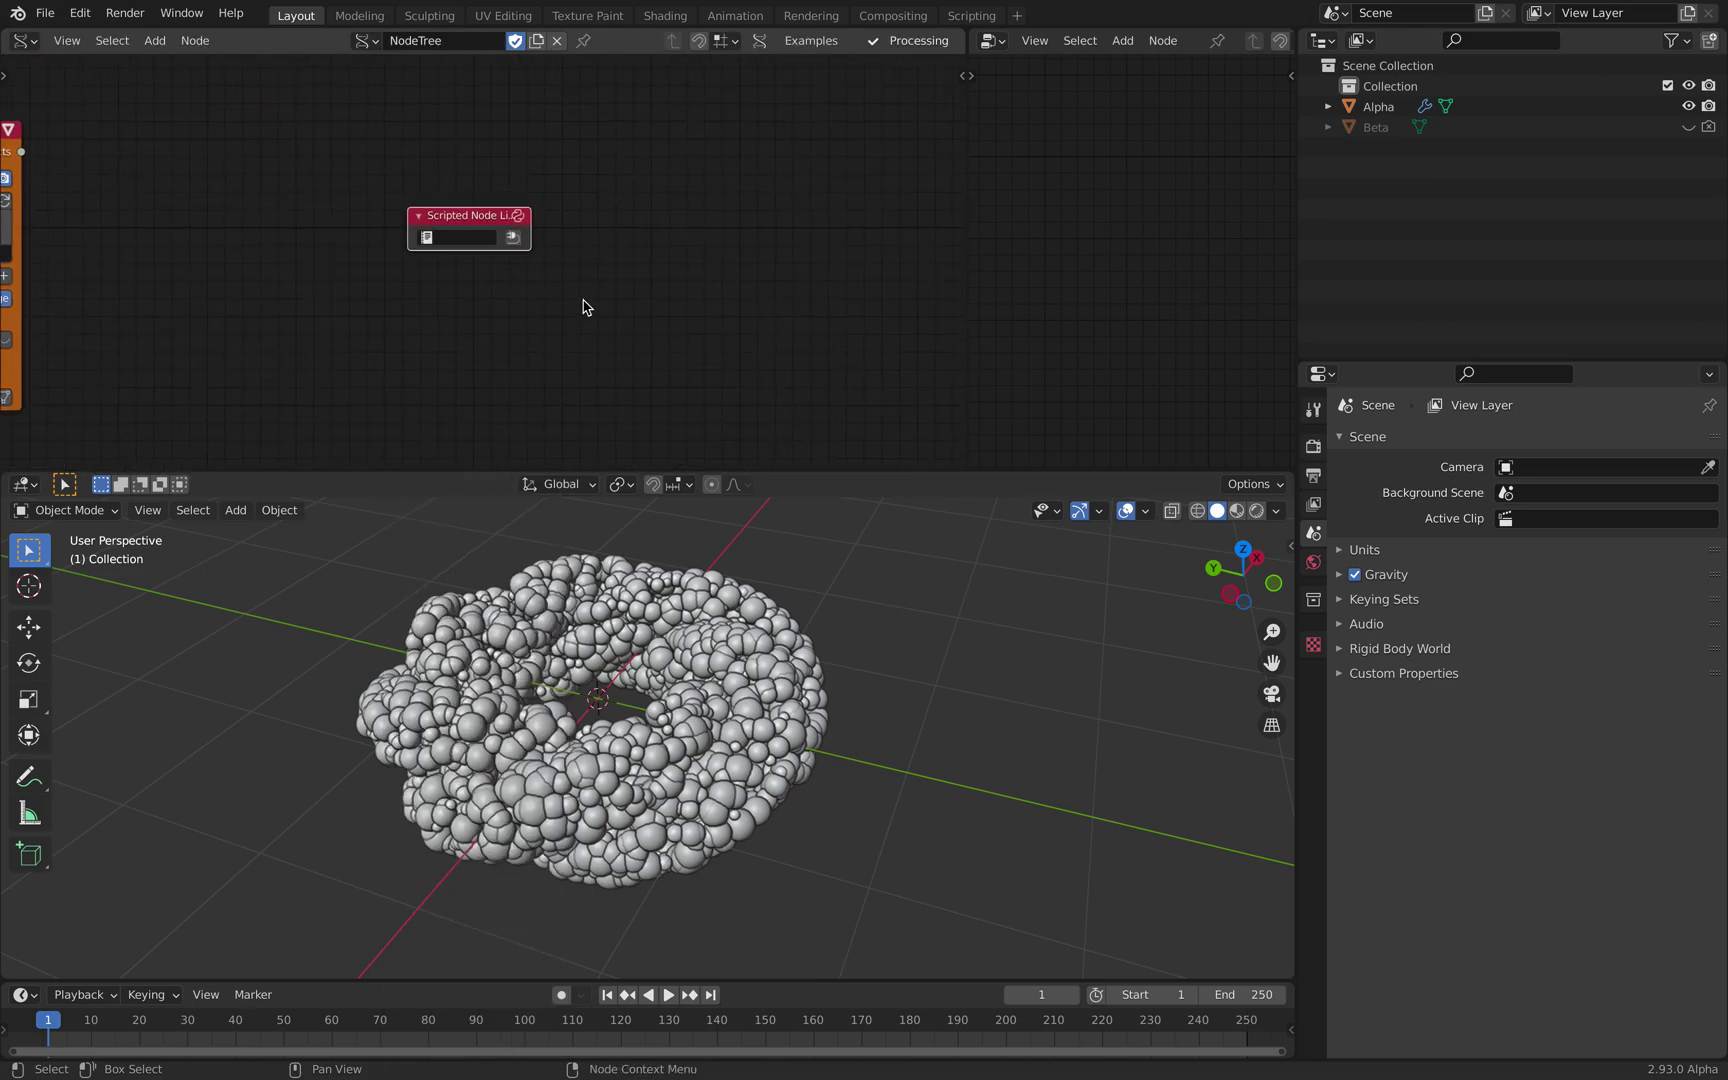
- Show the Scripted Node Lite's settings beside the node tree and expand its properties down to the SNLite templates
click(962, 77)
middle_drag(533, 228, 511, 238)
scroll(512, 217, up, 1)
drag(356, 204, 385, 202)
click(953, 238)
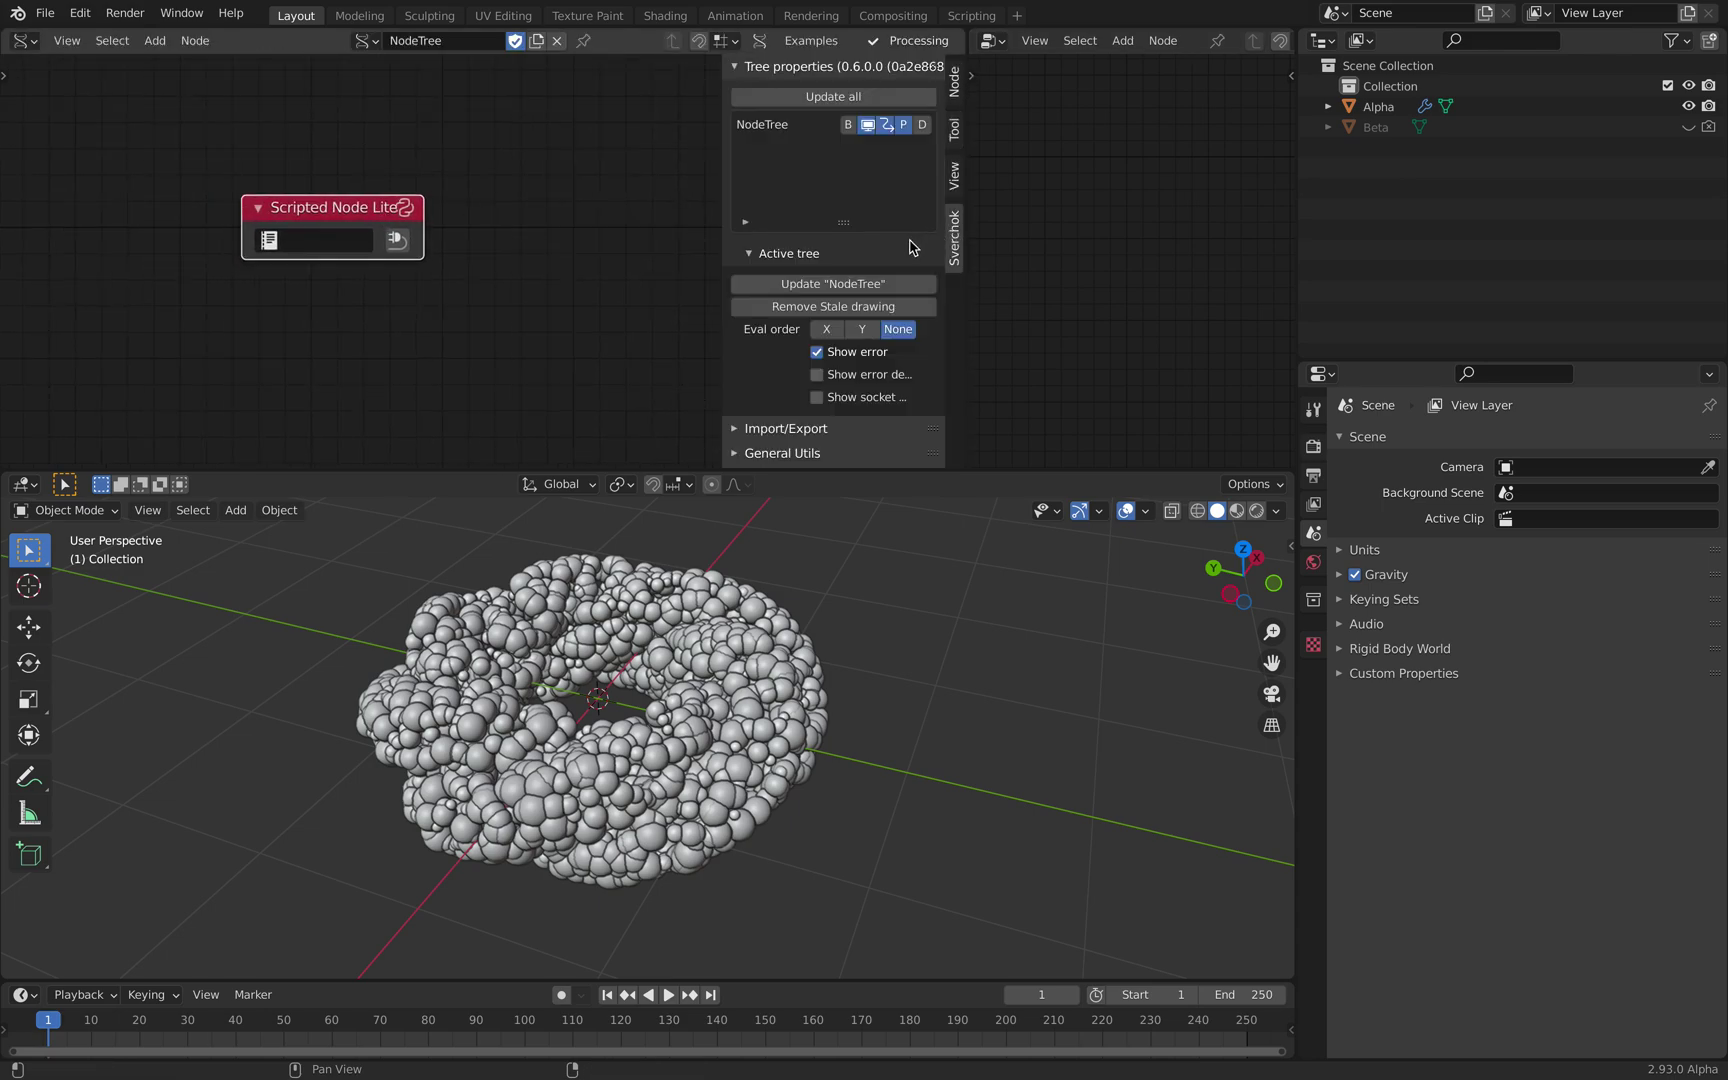
click(955, 128)
click(956, 88)
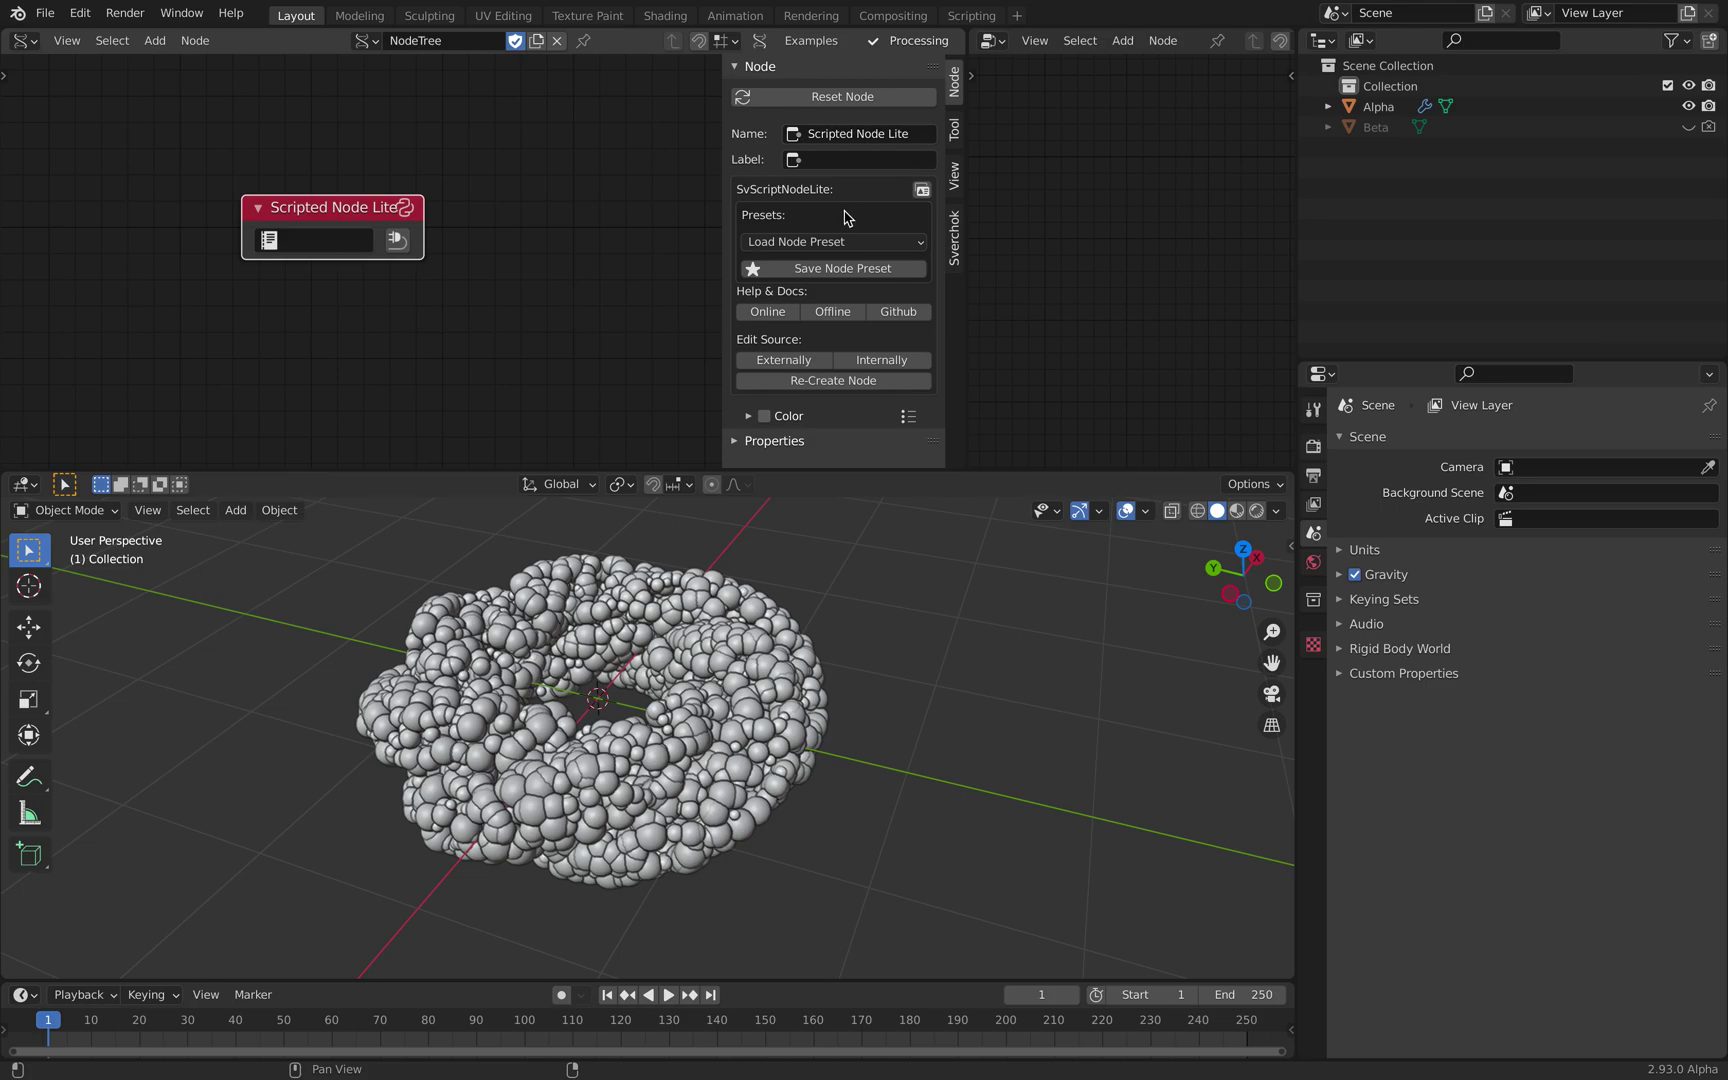
drag(374, 216, 406, 229)
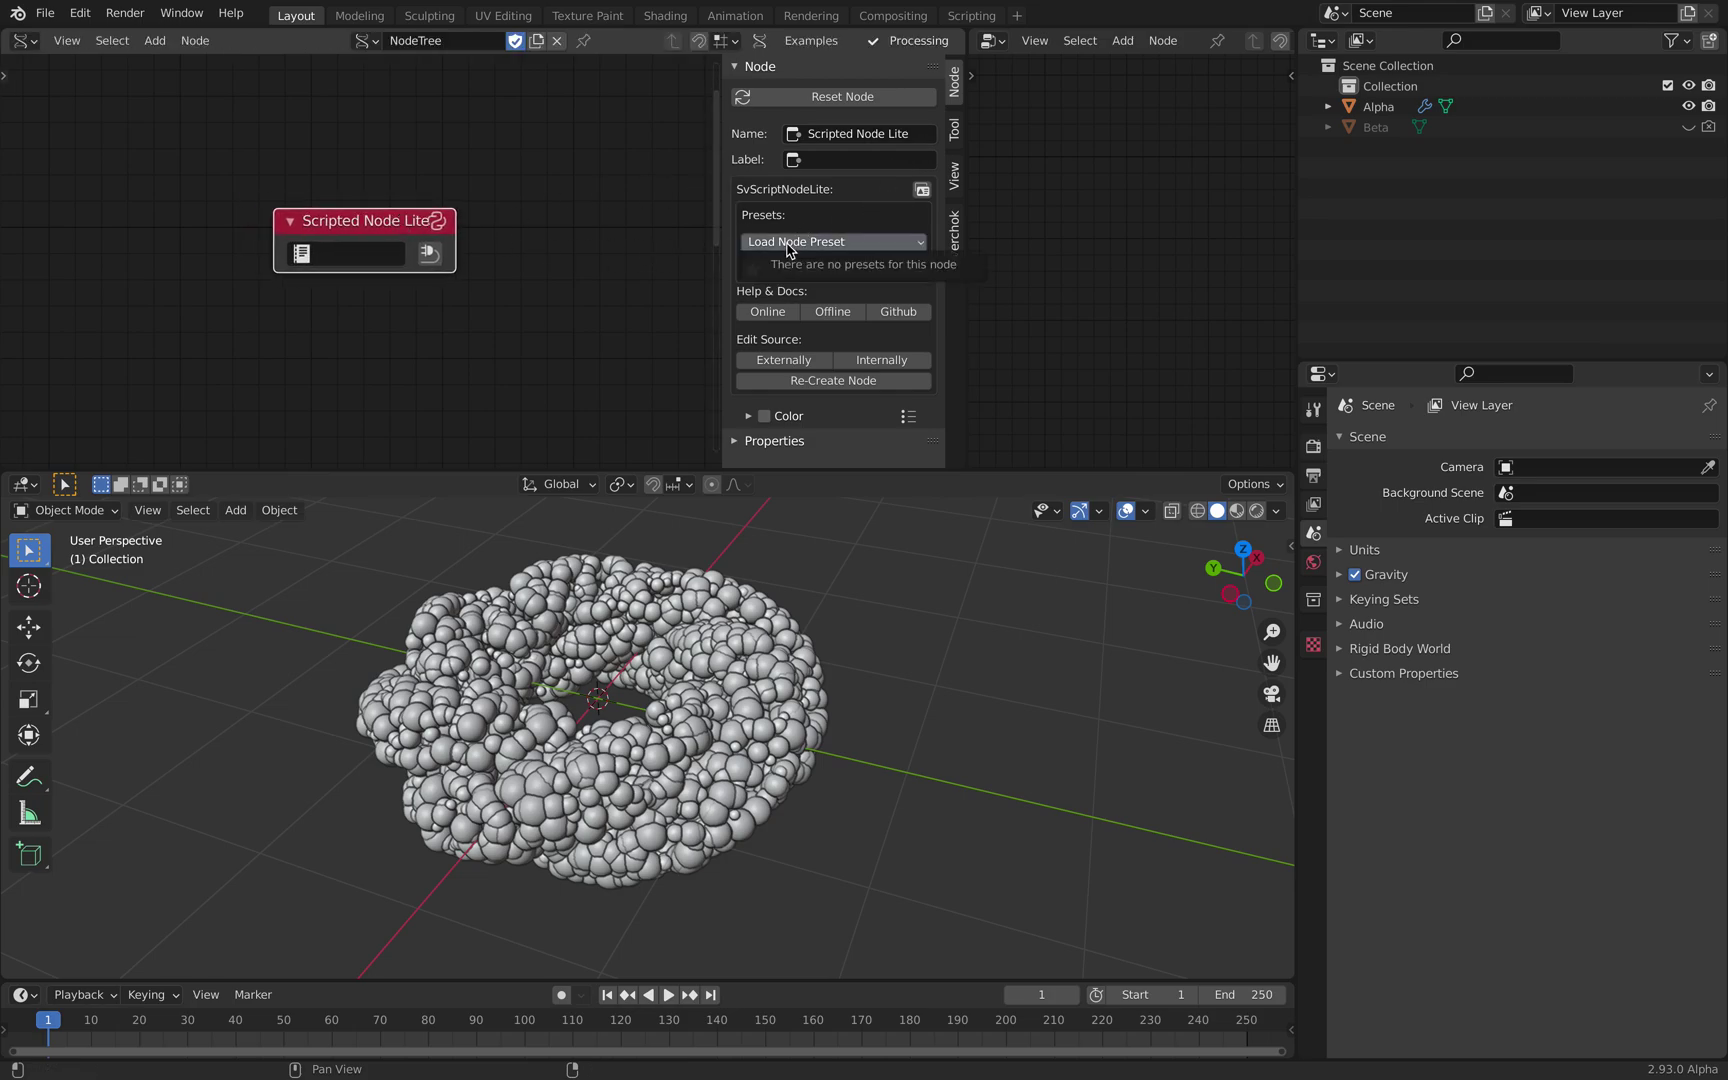
click(833, 441)
scroll(860, 432, down, 4)
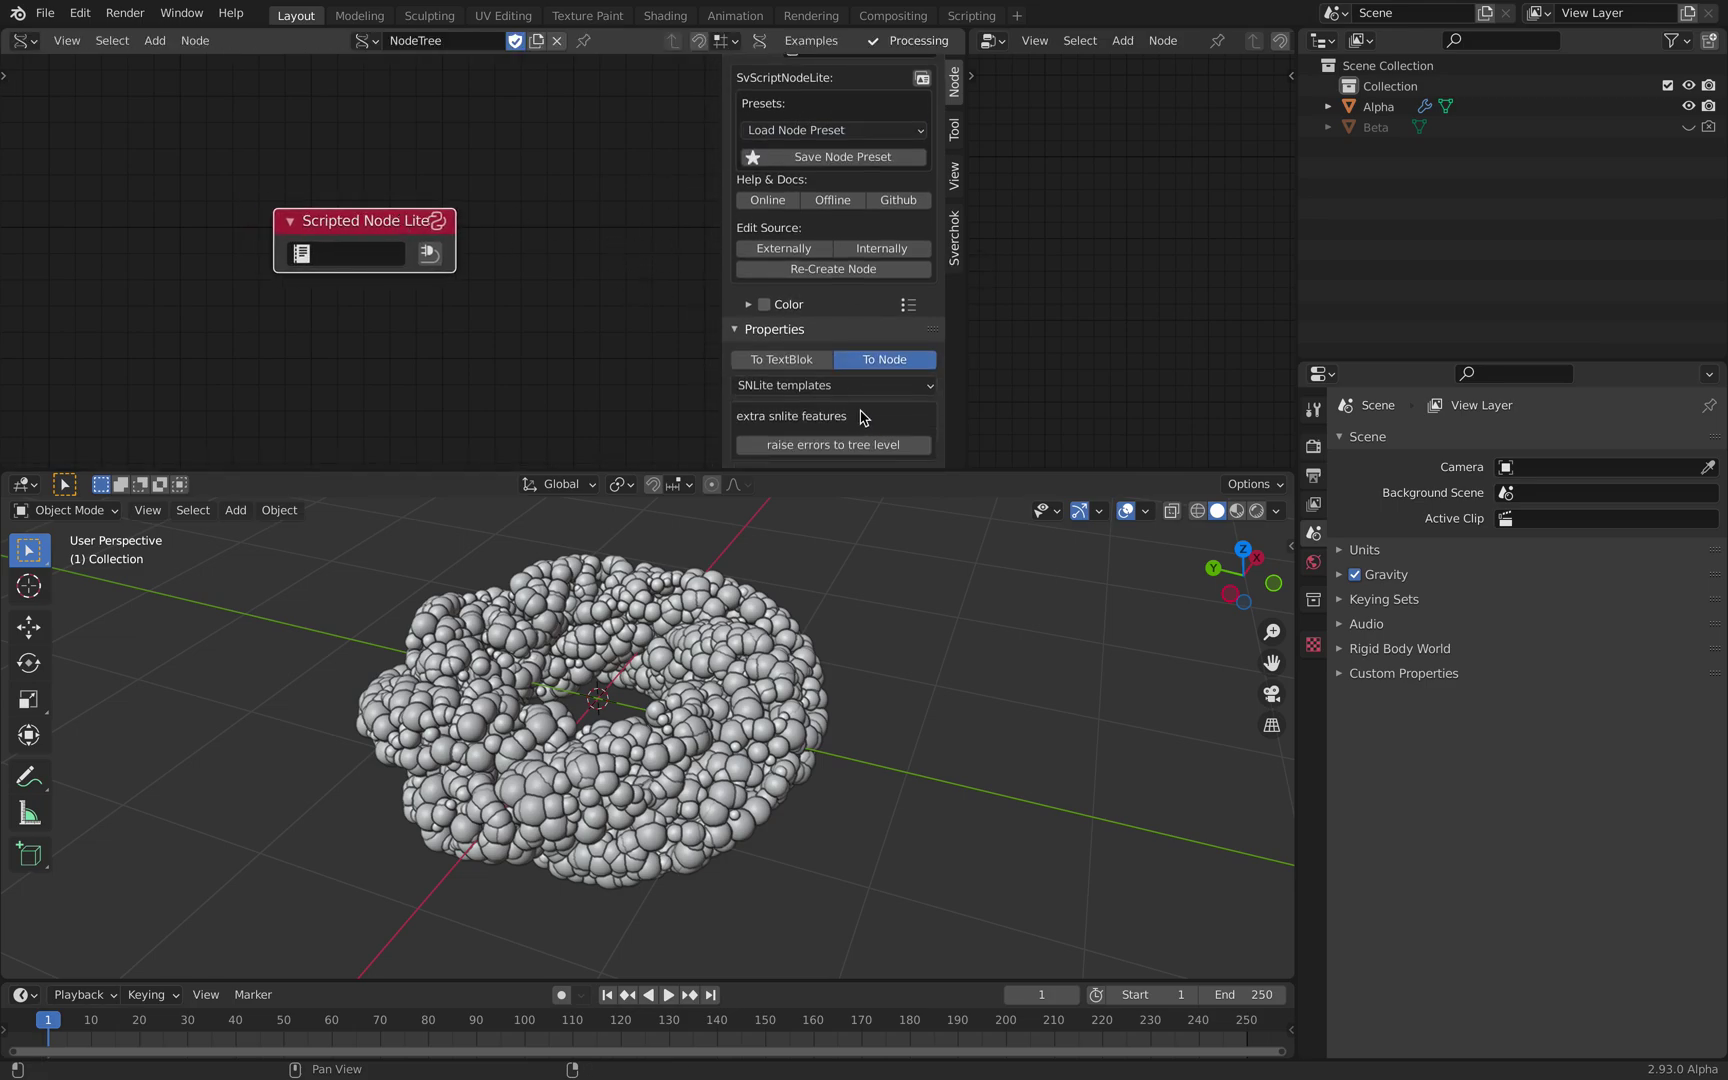
- Load the Voronoi Scipy 3D template into the scripted node
click(843, 385)
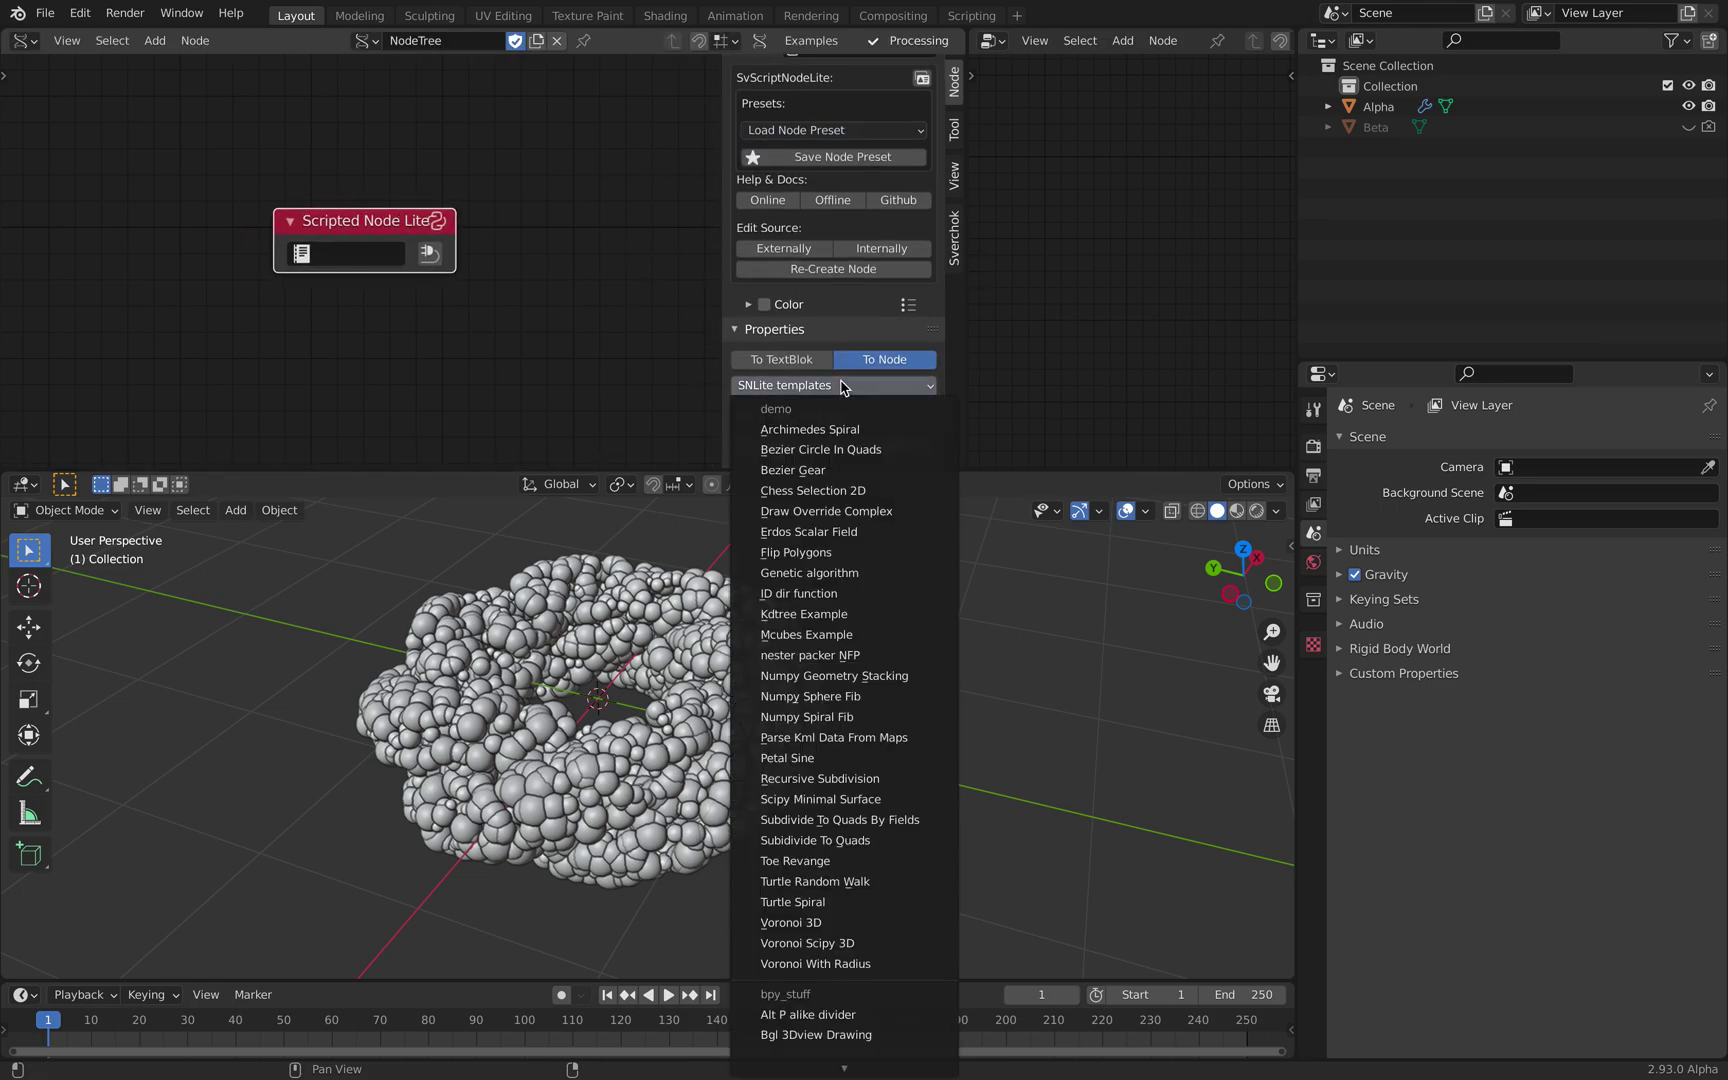
click(882, 942)
middle_drag(347, 217, 369, 194)
scroll(366, 219, down, 2)
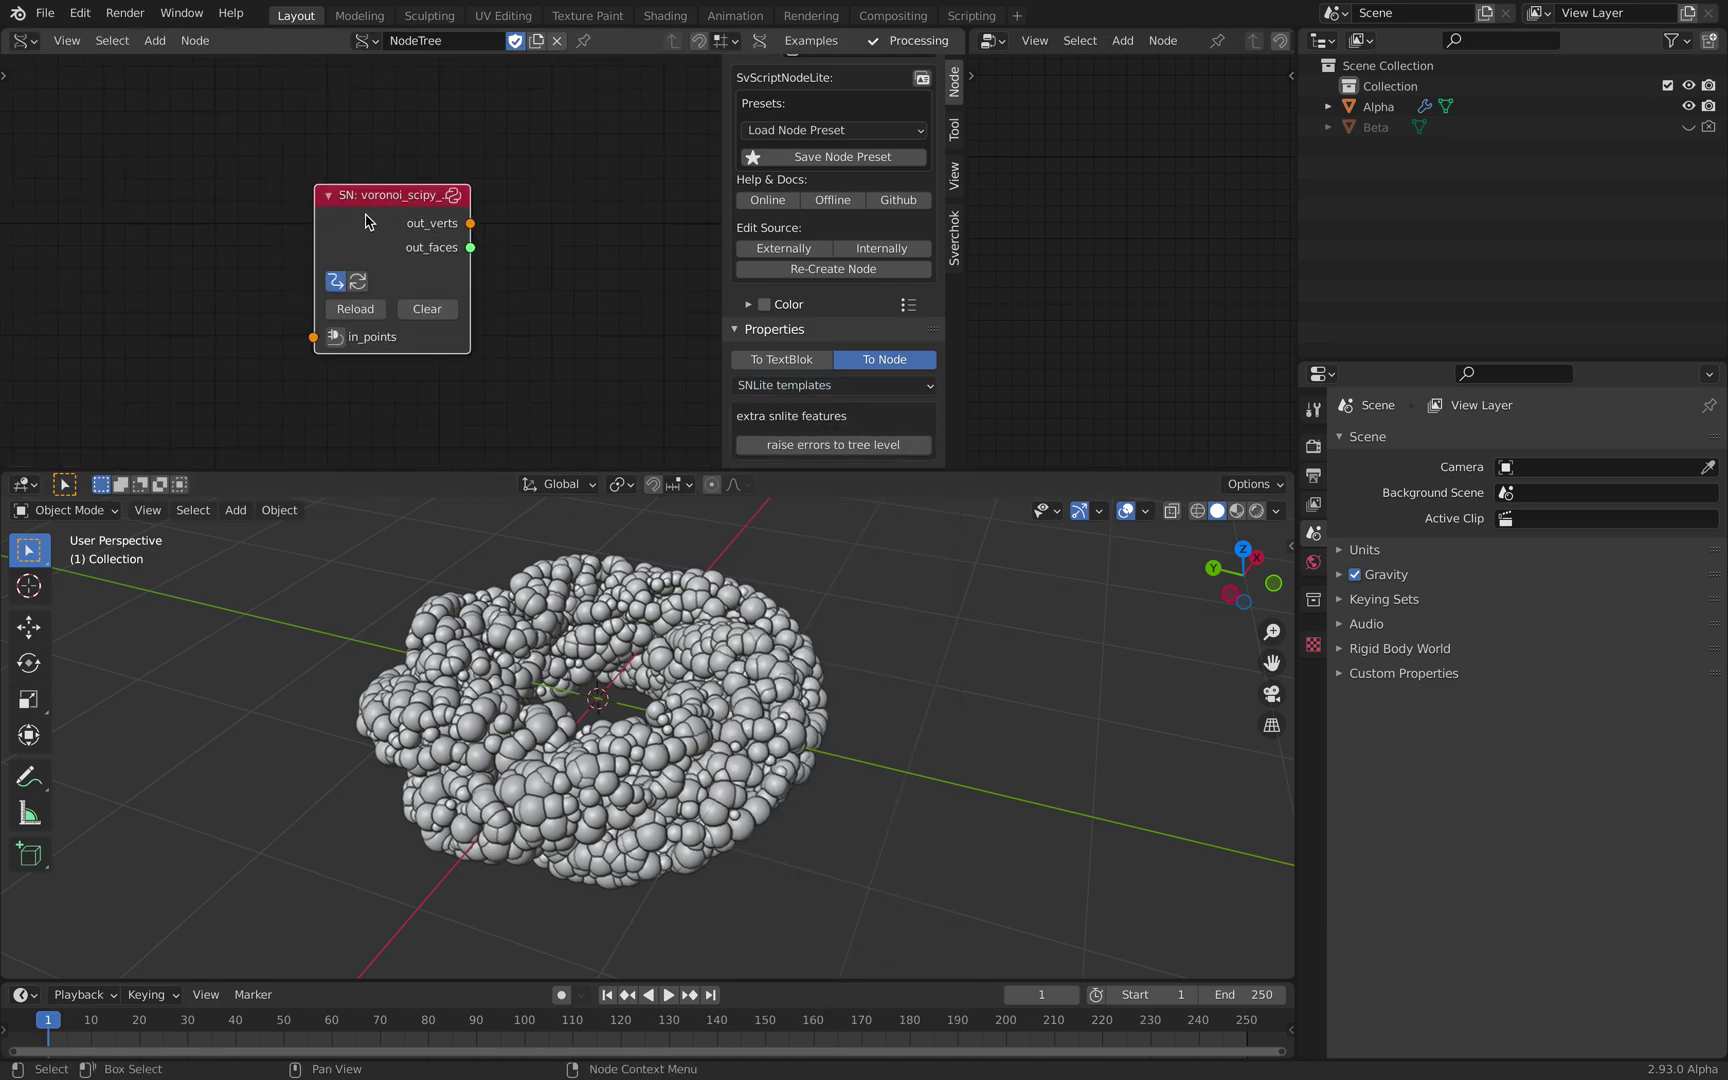
- Reposition the scripted node and load the Voronoi 3D template into it
drag(372, 208, 374, 174)
middle_drag(366, 185, 413, 183)
scroll(291, 183, down, 2)
middle_drag(232, 214, 298, 209)
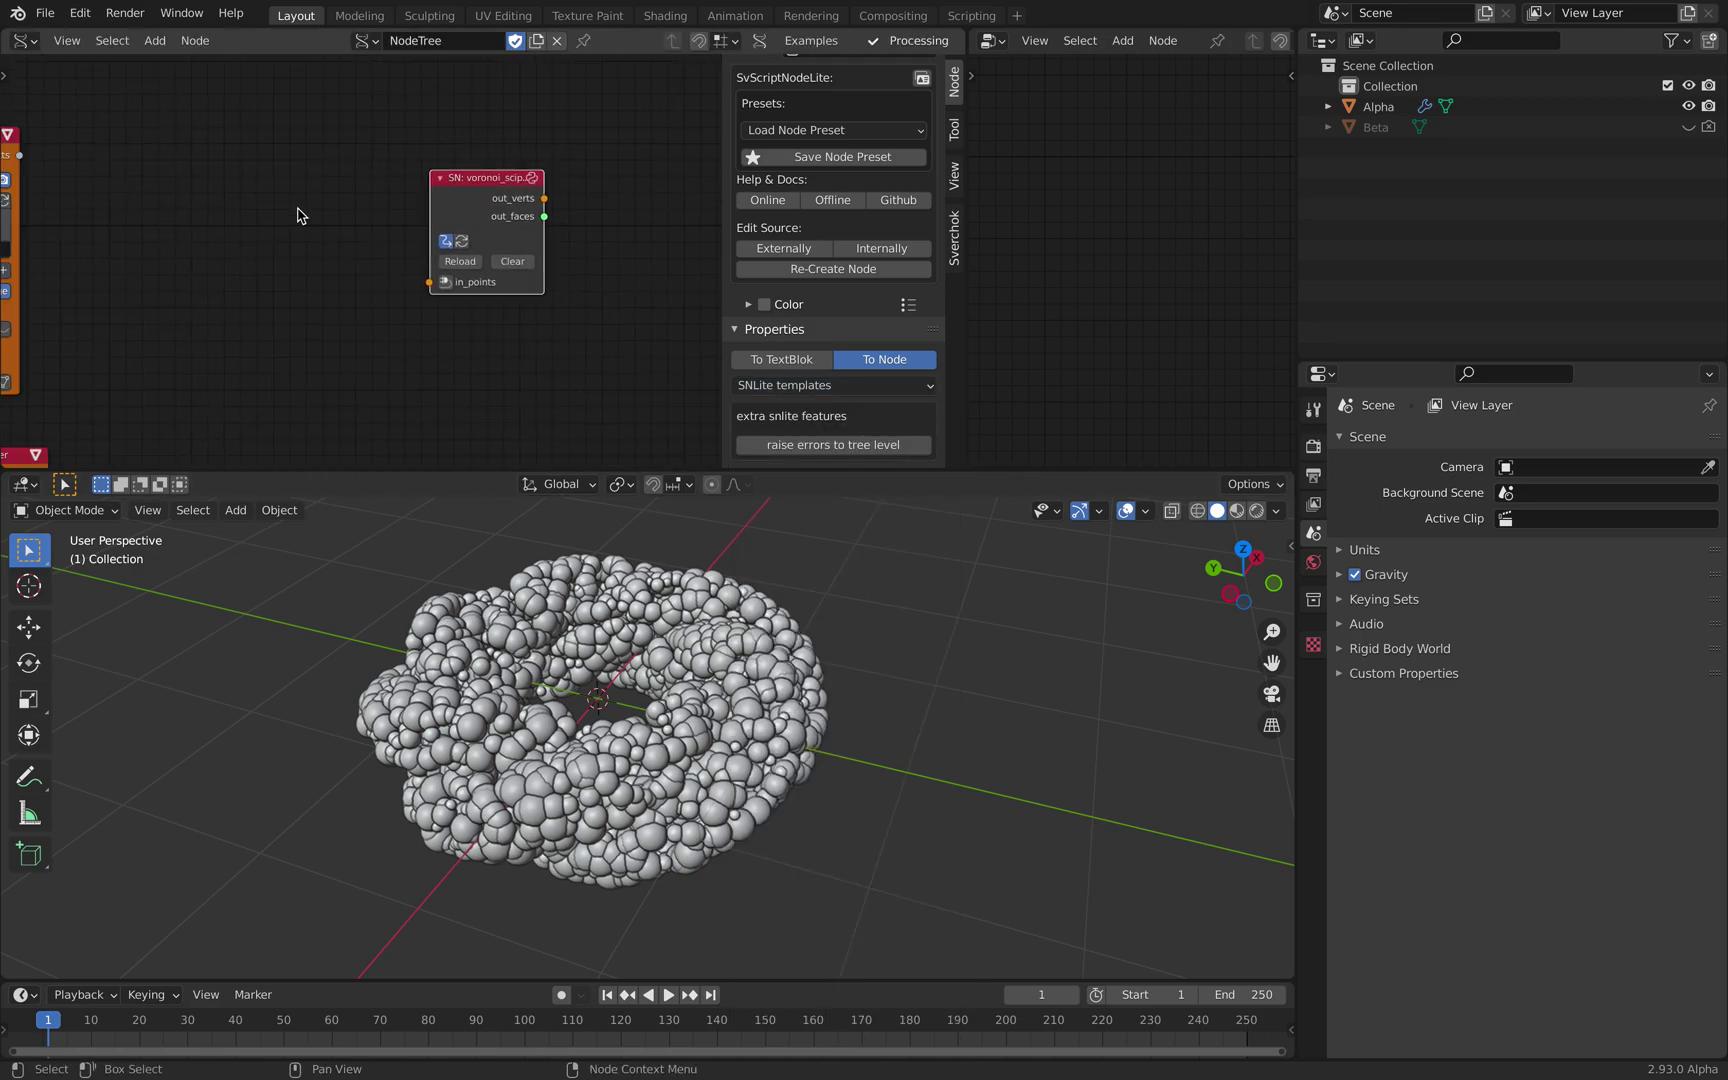
scroll(298, 209, up, 1)
click(895, 383)
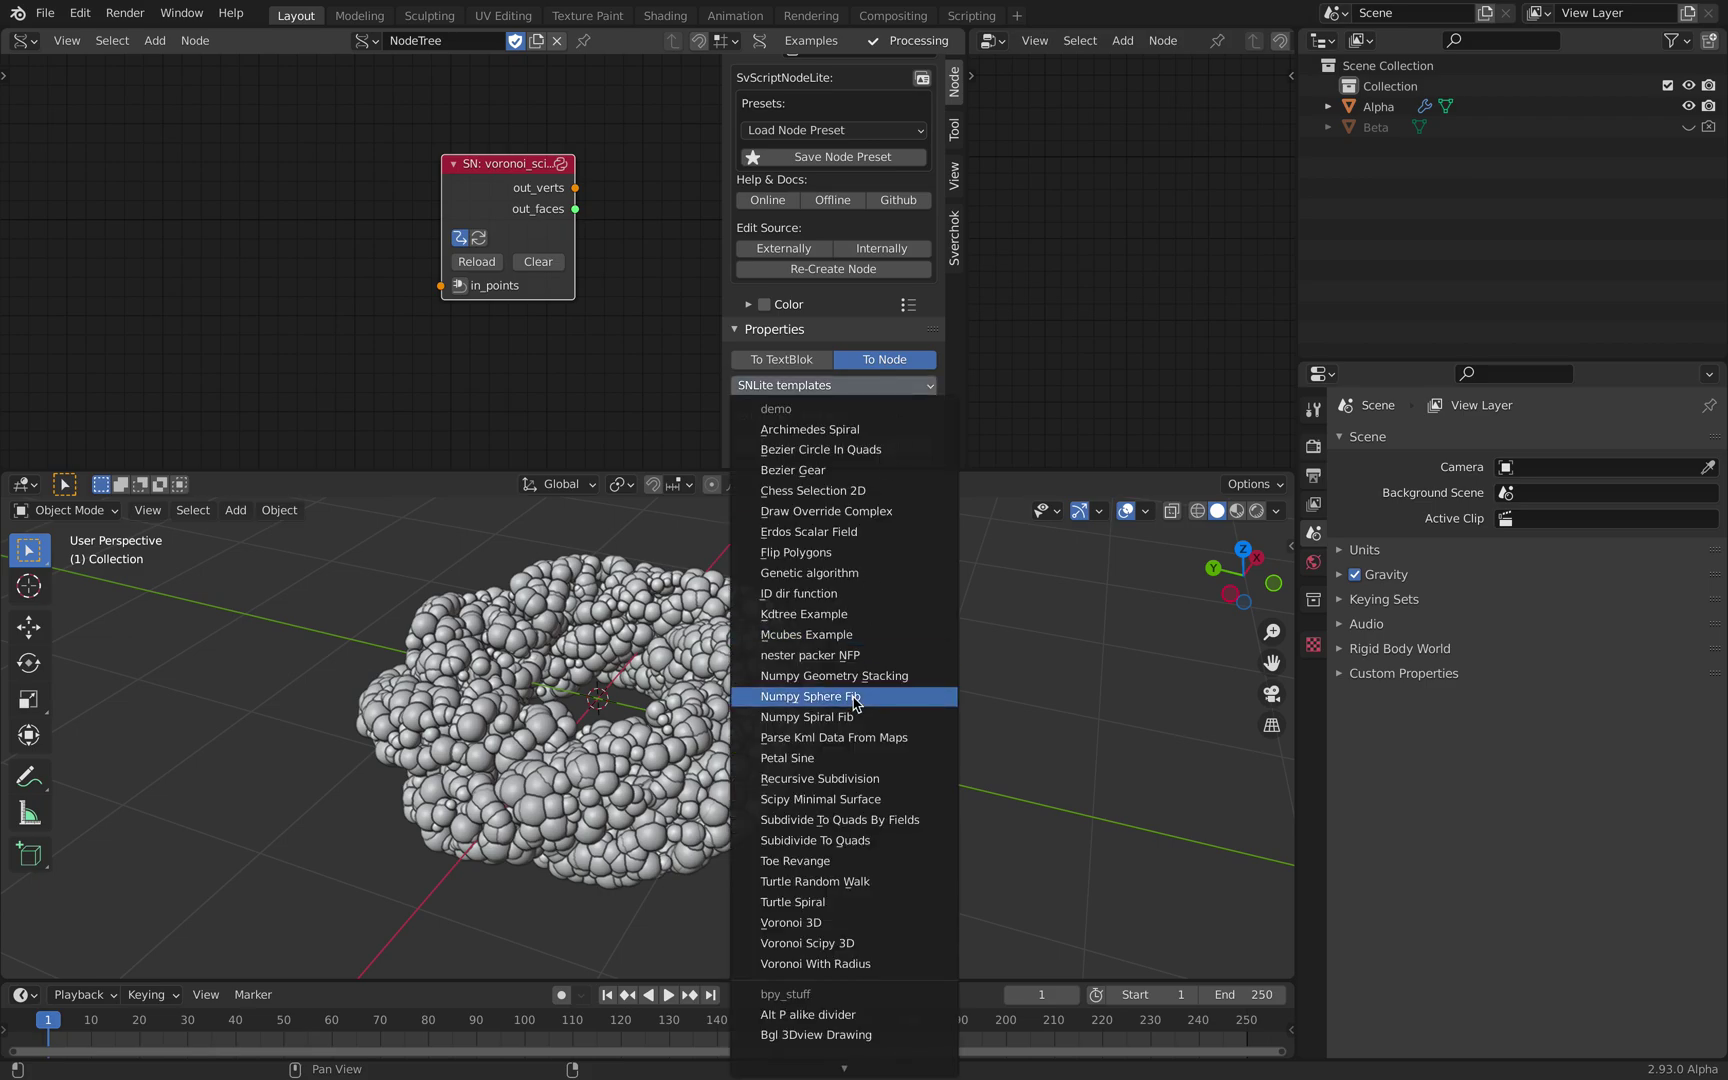
click(847, 924)
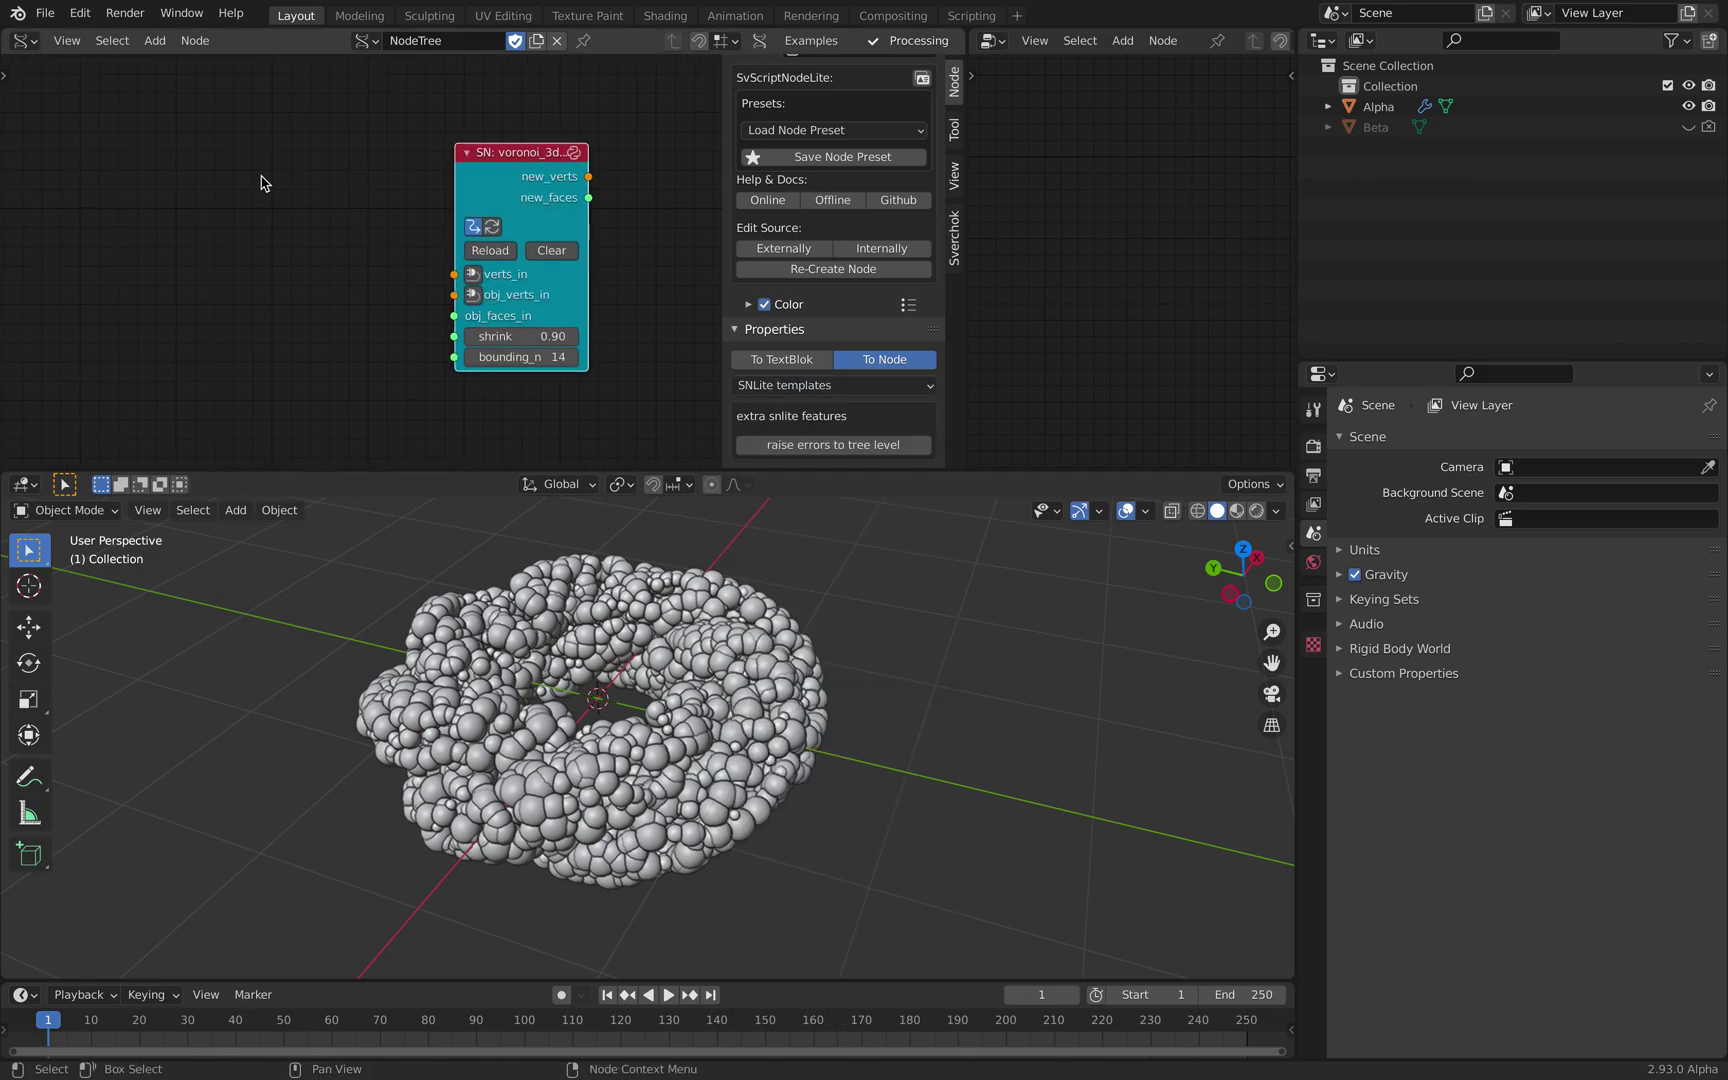
- Add a Box node and connect its Vers and Pols to the Voronoi node's obj_verts_in and obj_faces_in
key(alt+space)
text(box)
key(Return)
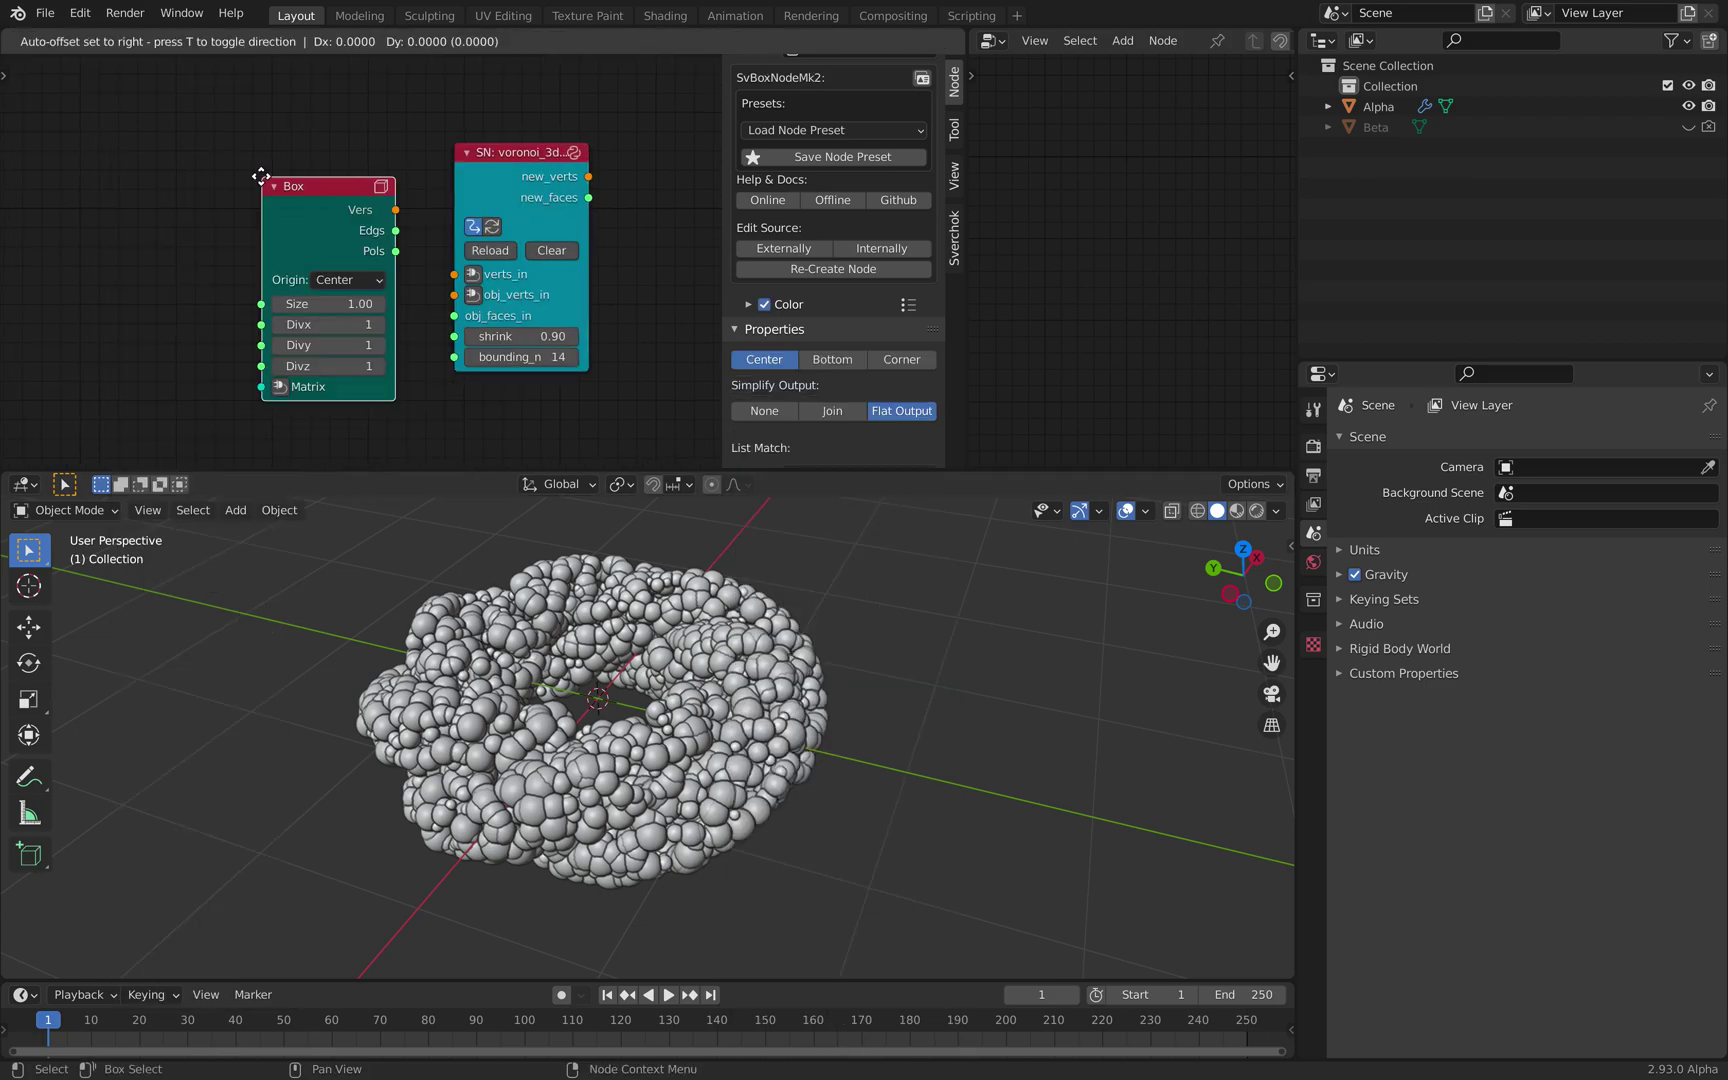
click(161, 165)
drag(300, 197, 327, 249)
drag(456, 277, 292, 235)
drag(220, 255, 182, 423)
key(shift+a)
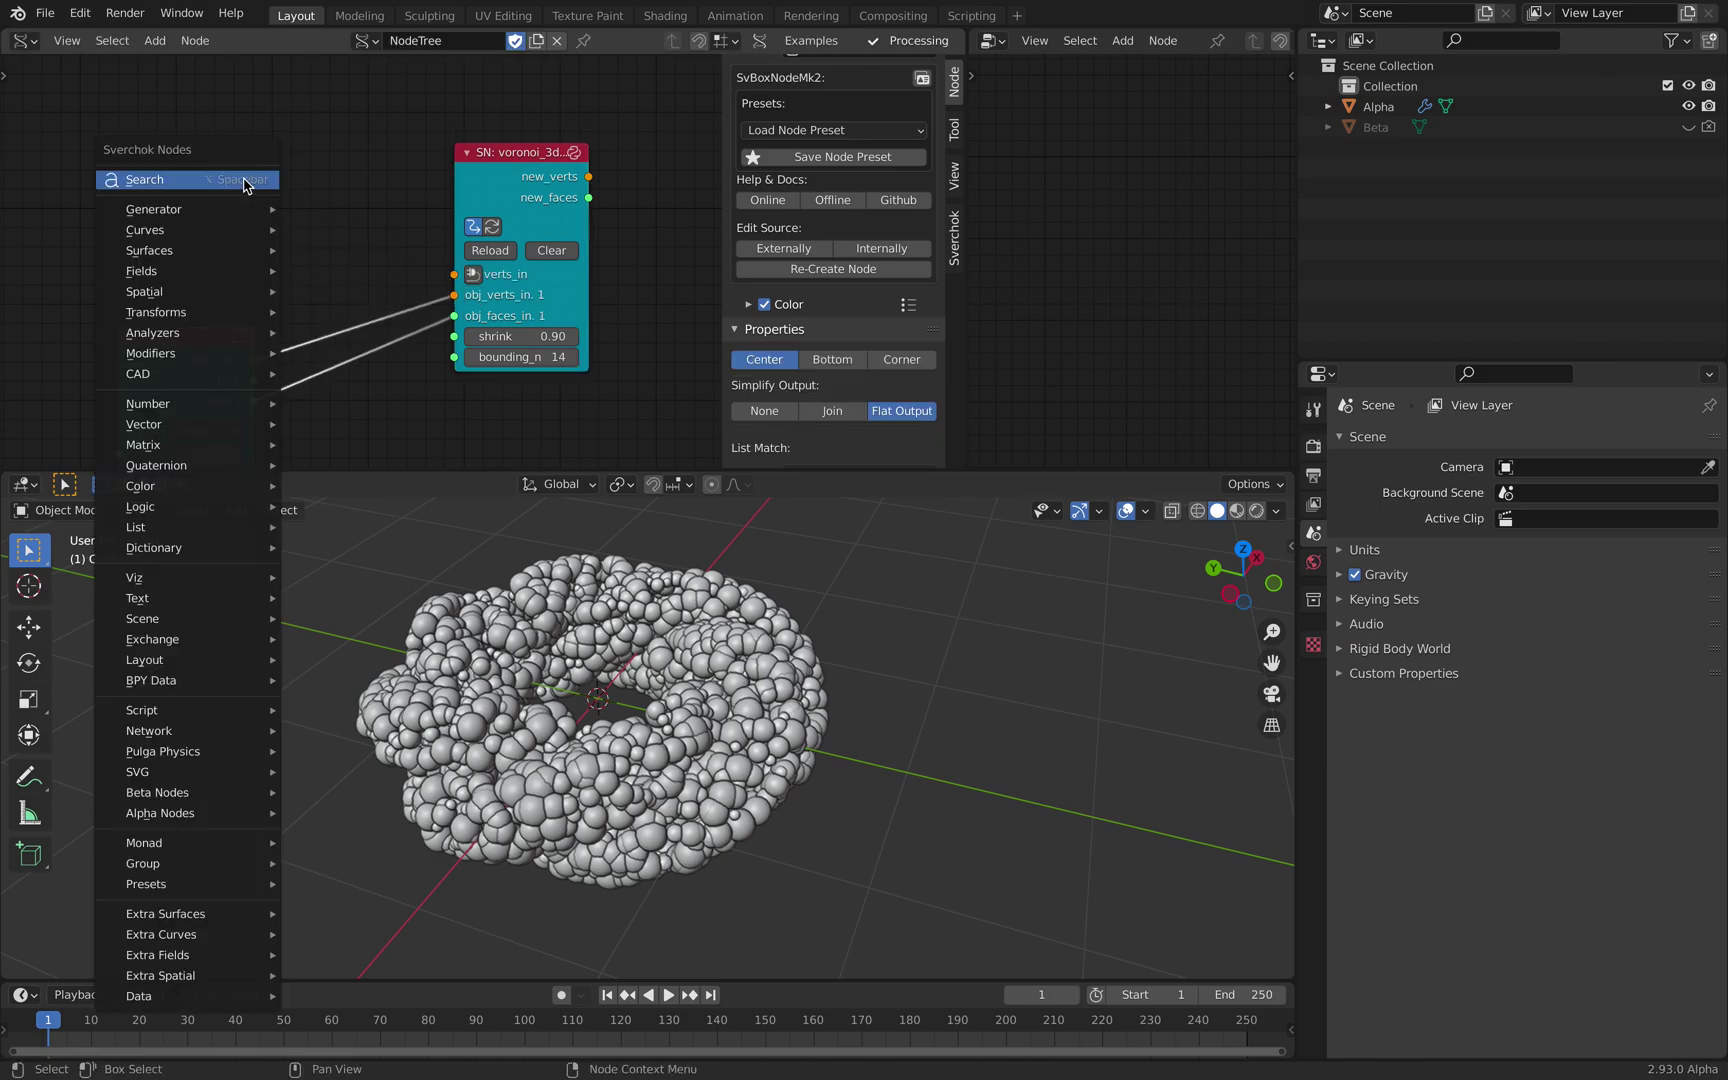
click(243, 181)
text(random)
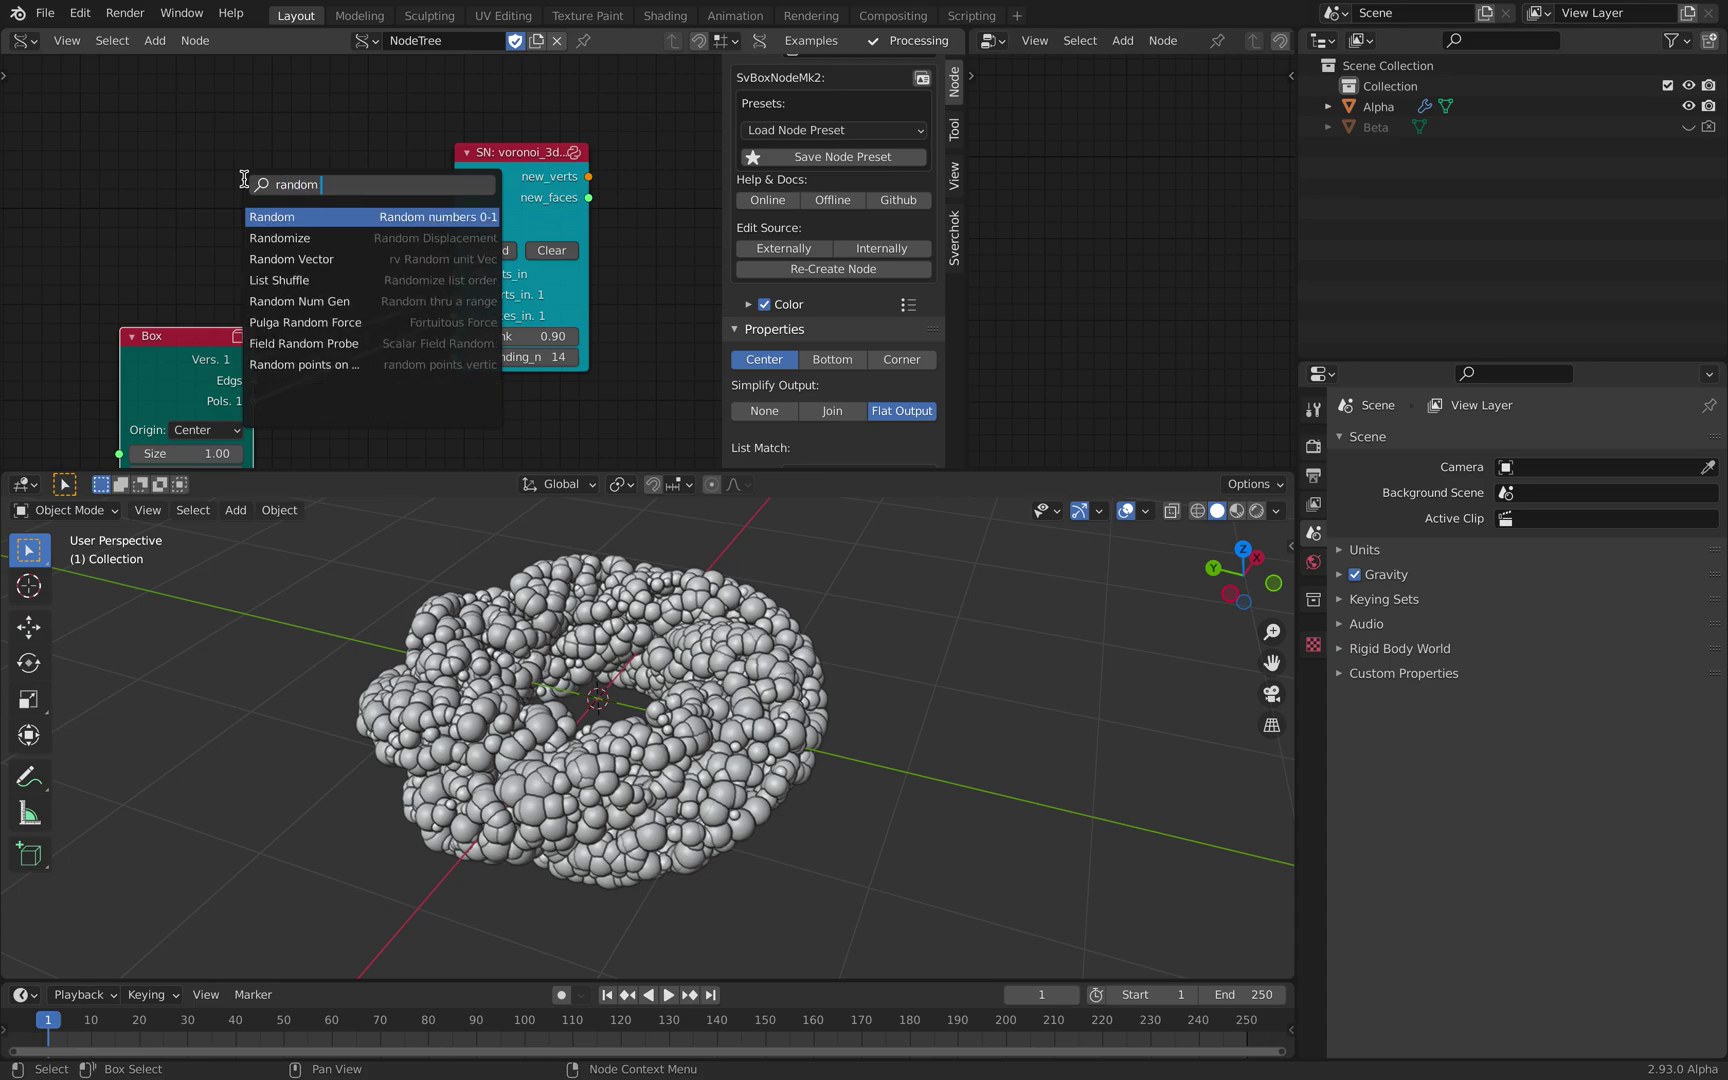
- Spread the Box and Voronoi nodes apart and add a Random points on mesh node between them
drag(189, 340, 120, 267)
middle_drag(308, 258, 247, 254)
drag(425, 194, 559, 226)
key(shift+a)
click(311, 153)
text(points)
key(Down)
key(Down)
key(Down)
key(Down)
key(Down)
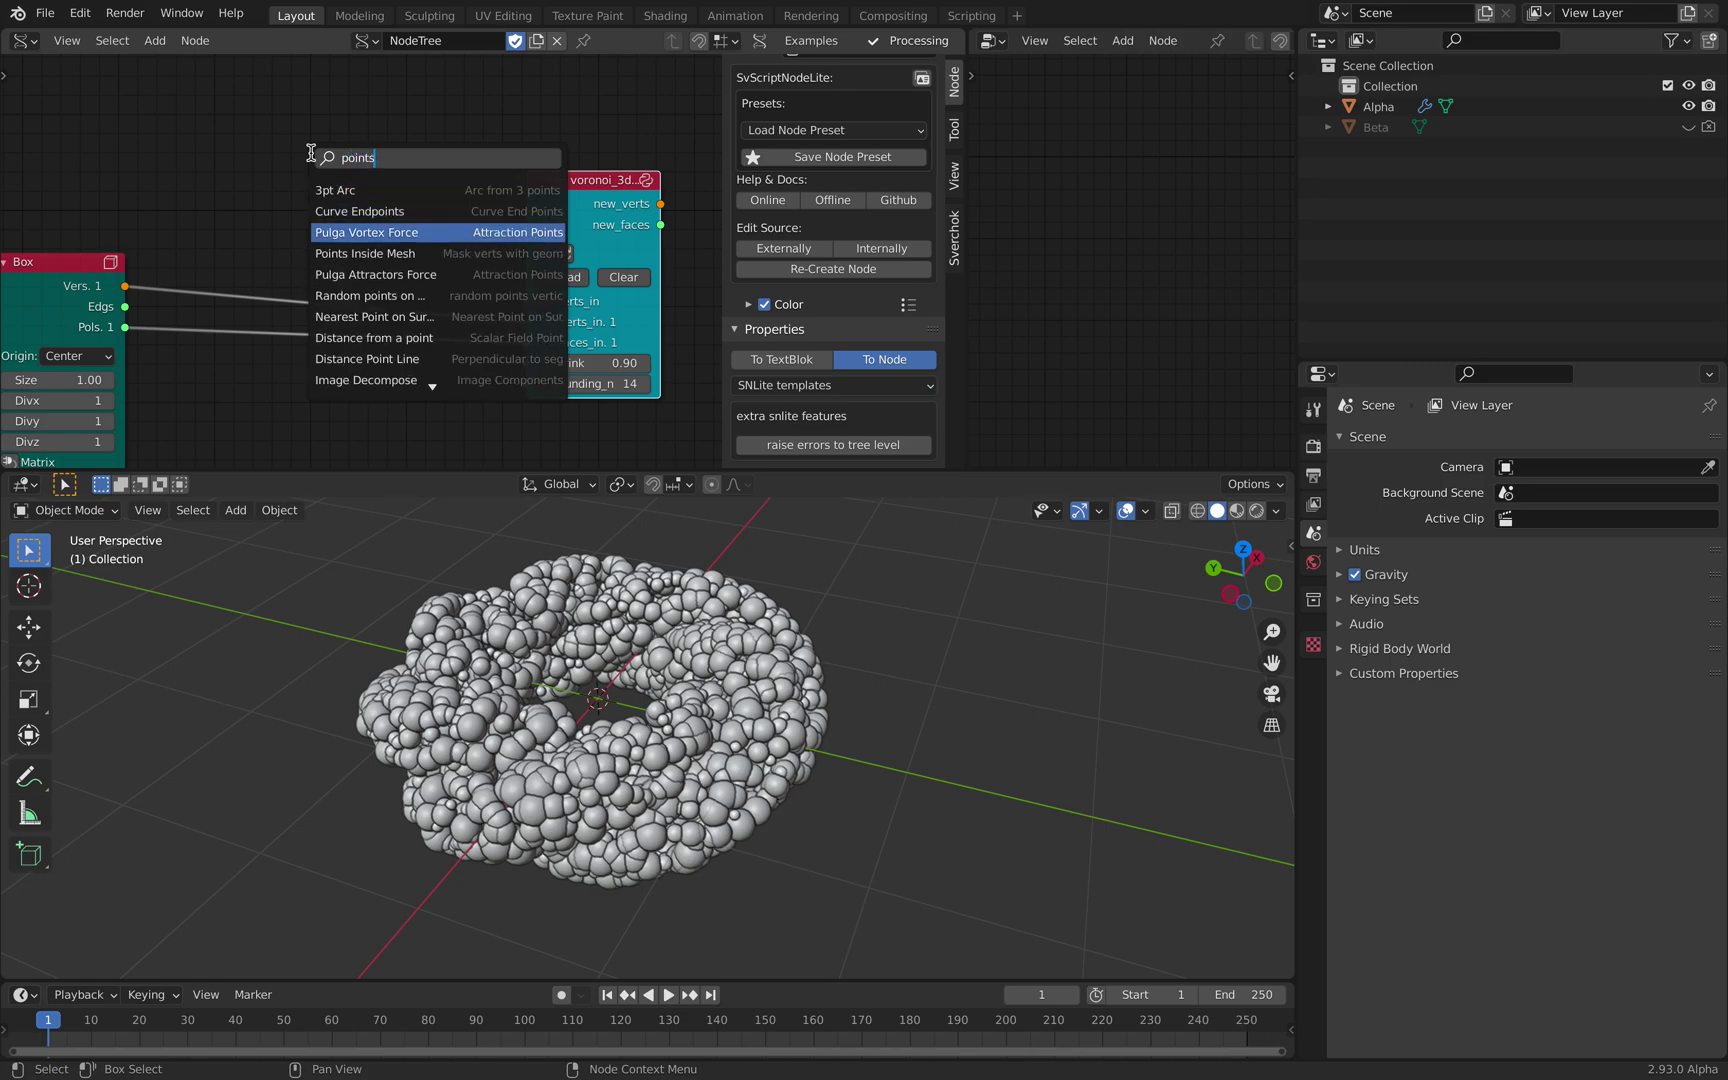
key(Return)
click(275, 426)
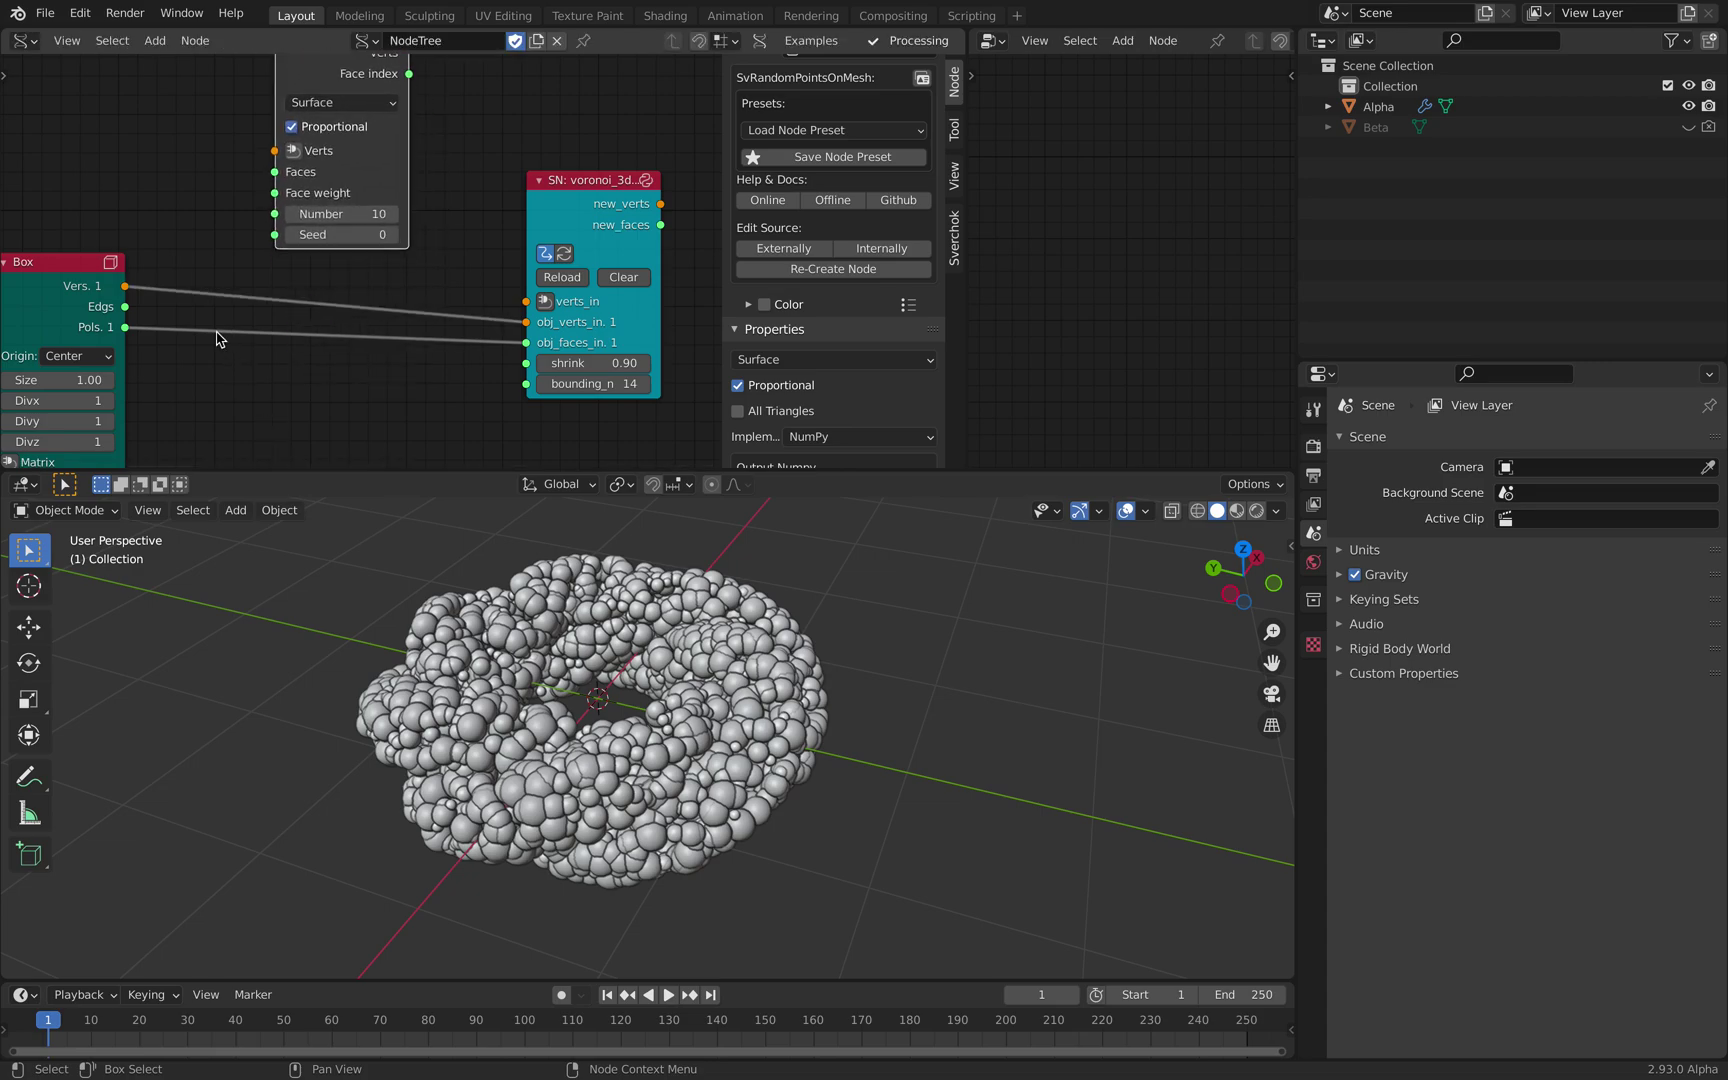
- Wire the Random points node between the Box's Vers and Pols and the Voronoi node's verts_in, with its mode set to Volume
drag(125, 286, 128, 335)
click(342, 102)
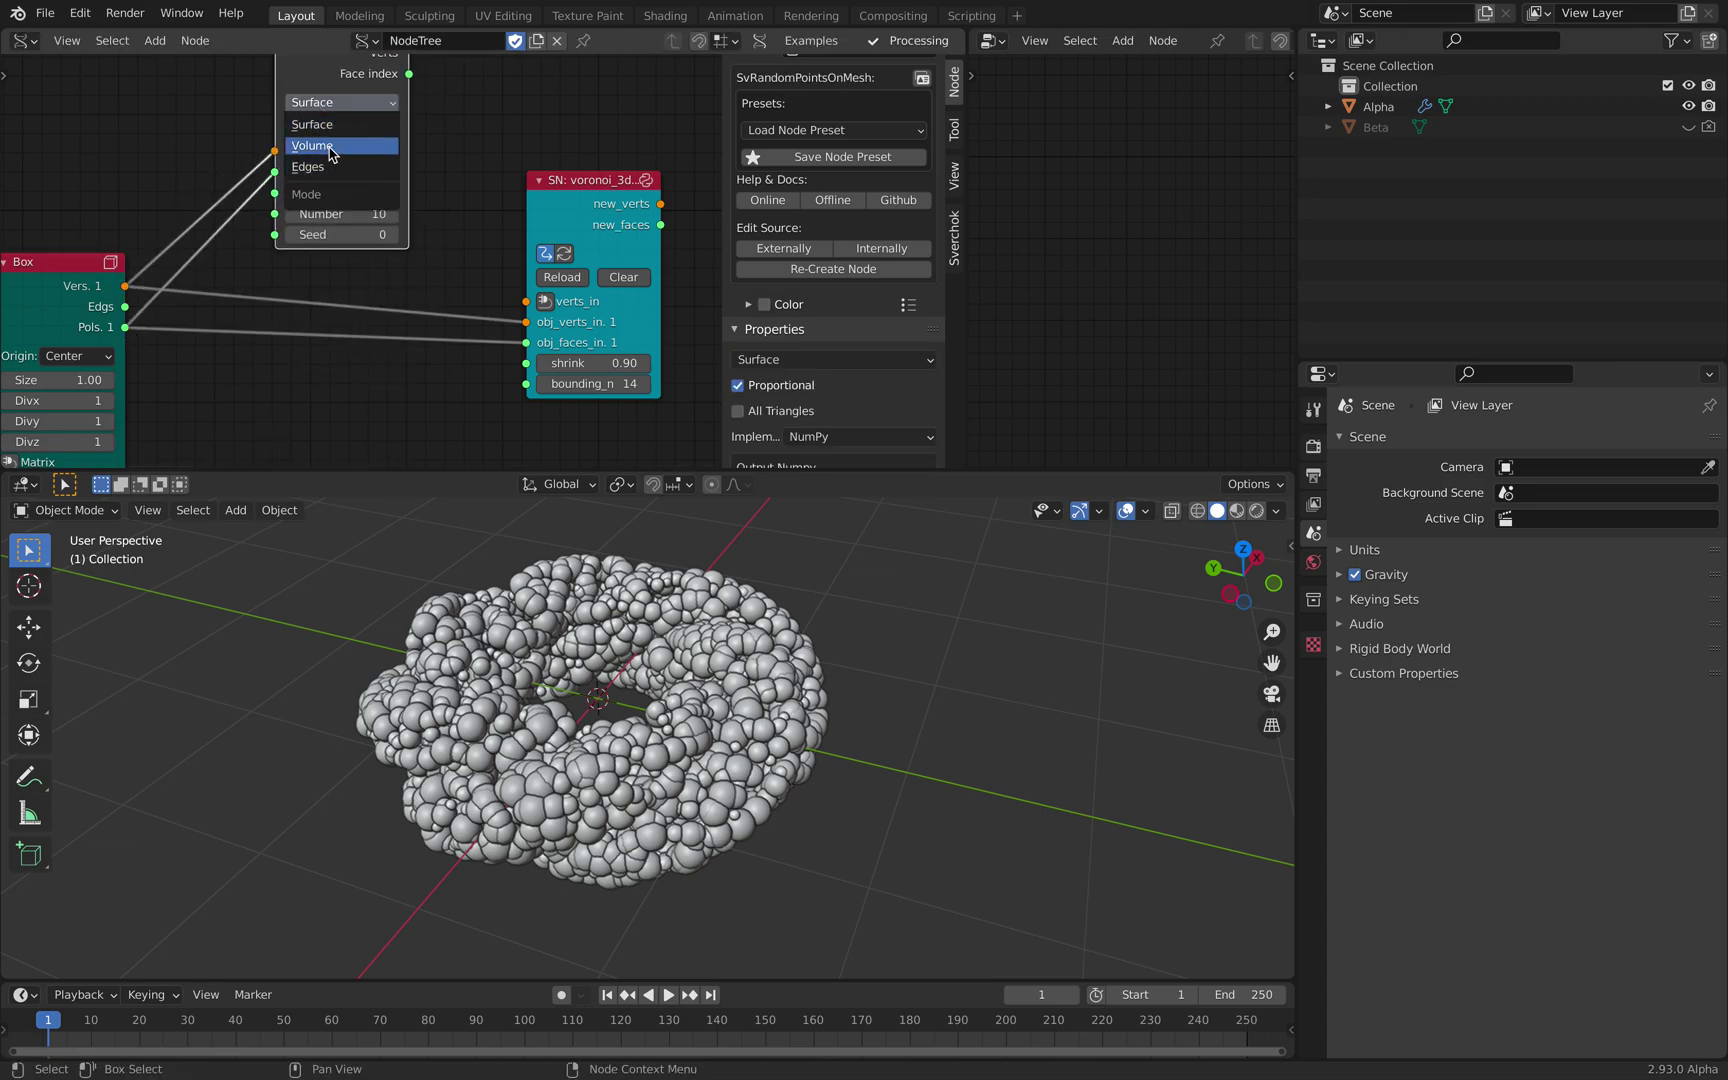
click(330, 156)
middle_drag(408, 82, 386, 162)
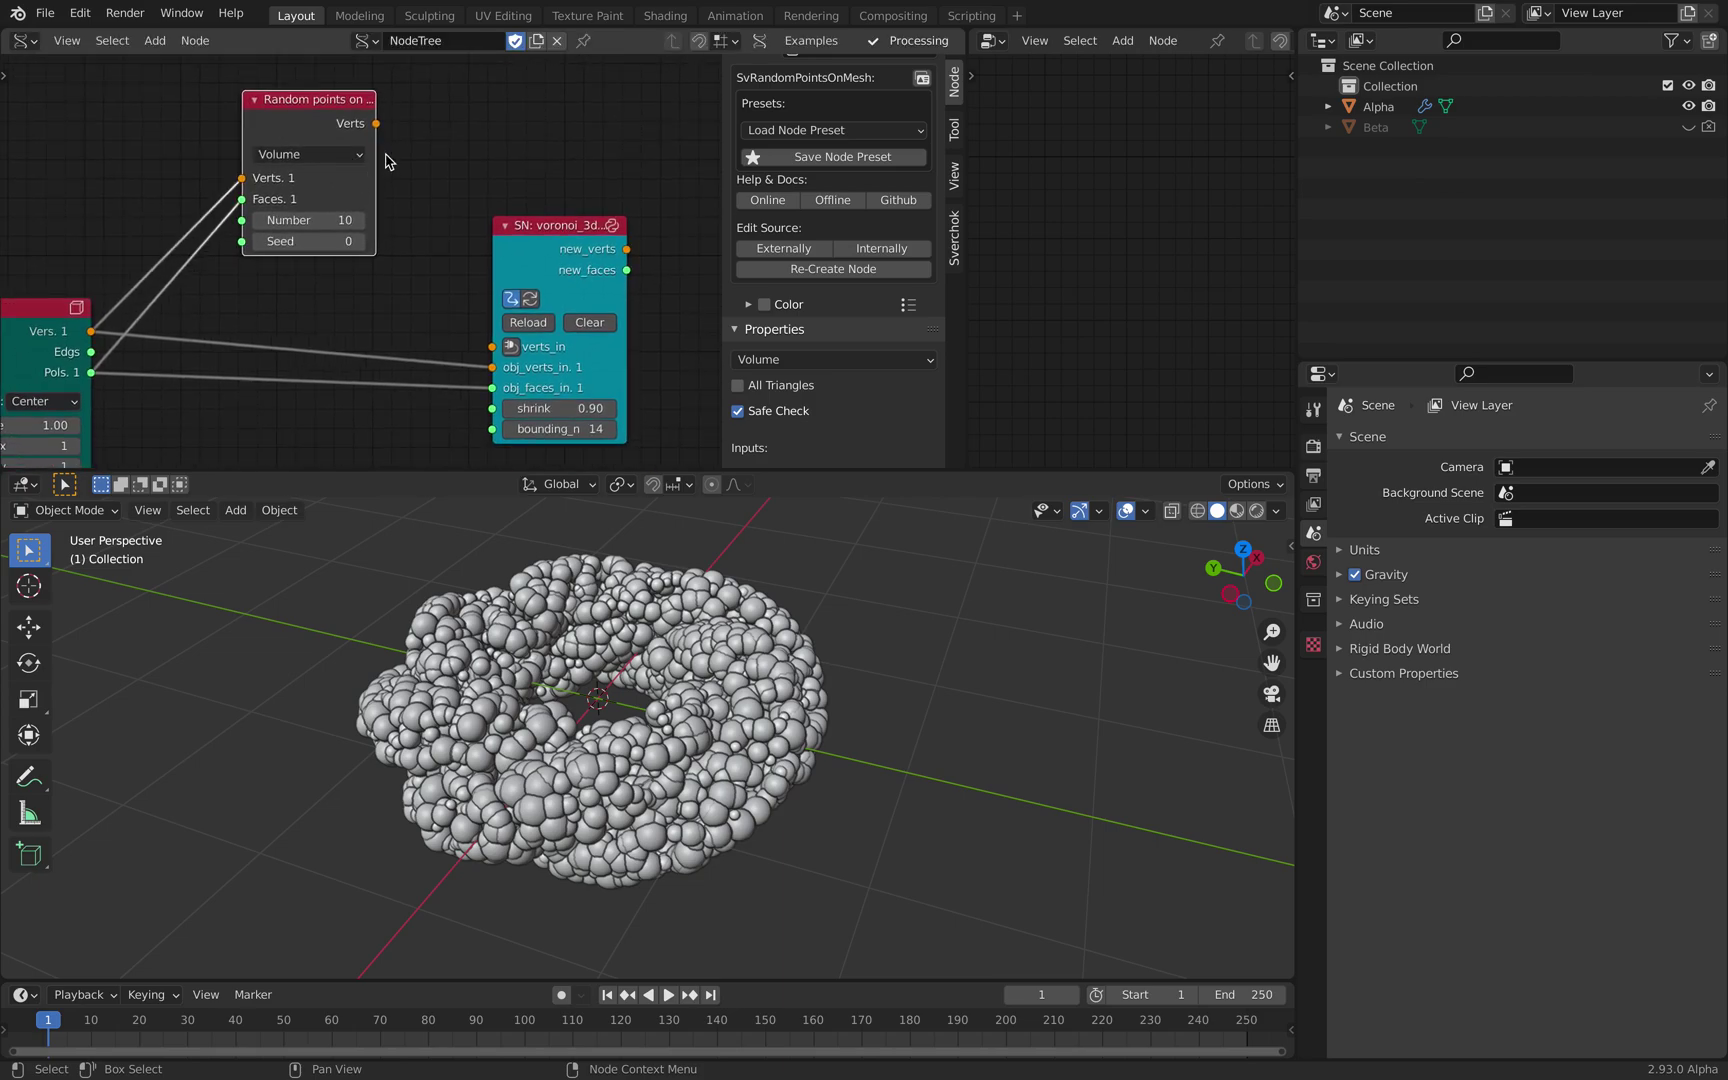
drag(376, 124, 492, 346)
- Add a Mesh viewer node beside the Voronoi scripted node
middle_drag(617, 184, 364, 165)
scroll(467, 158, down, 2)
key(alt+space)
text(mesh vi)
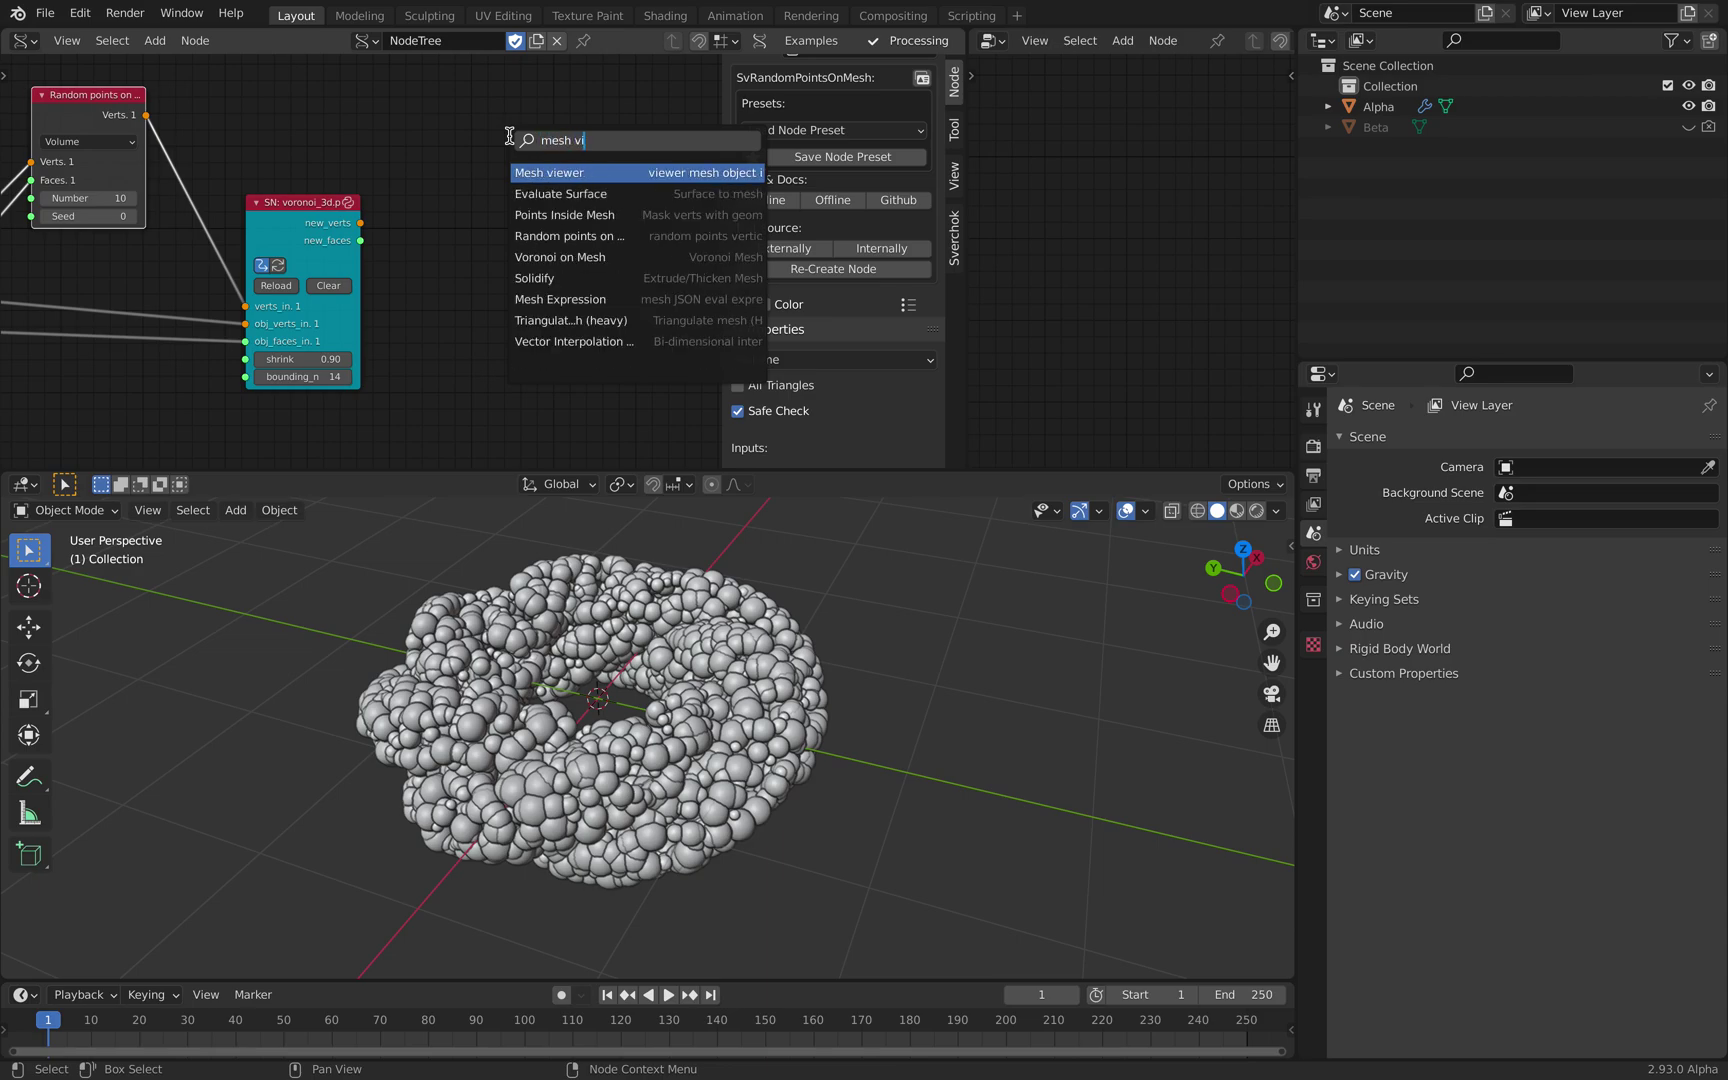
key(Return)
click(510, 142)
- Connect the Voronoi node's new_verts and new_faces outputs to the Mesh viewer's vertices and faces inputs
click(345, 201)
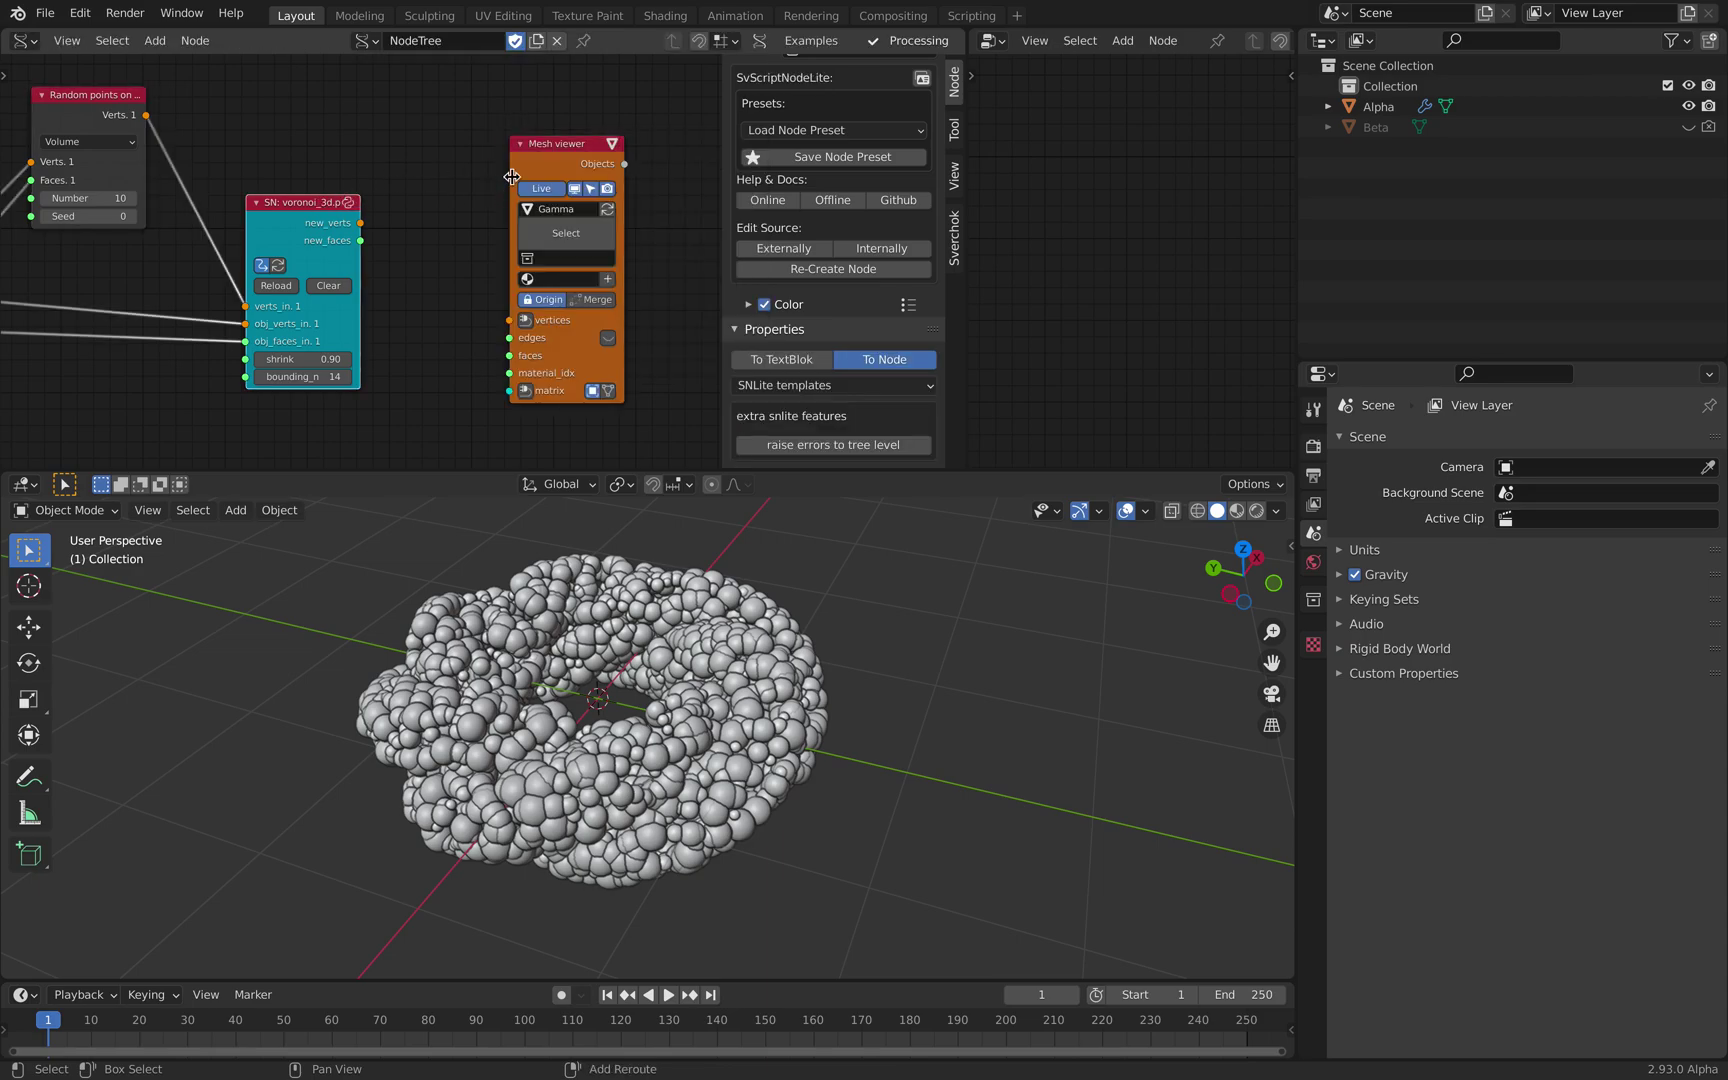
shift+click(535, 144)
key(f)
click(436, 154)
scroll(402, 186, down, 1)
middle_drag(402, 186, 427, 149)
scroll(427, 149, down, 1)
middle_drag(114, 238, 260, 211)
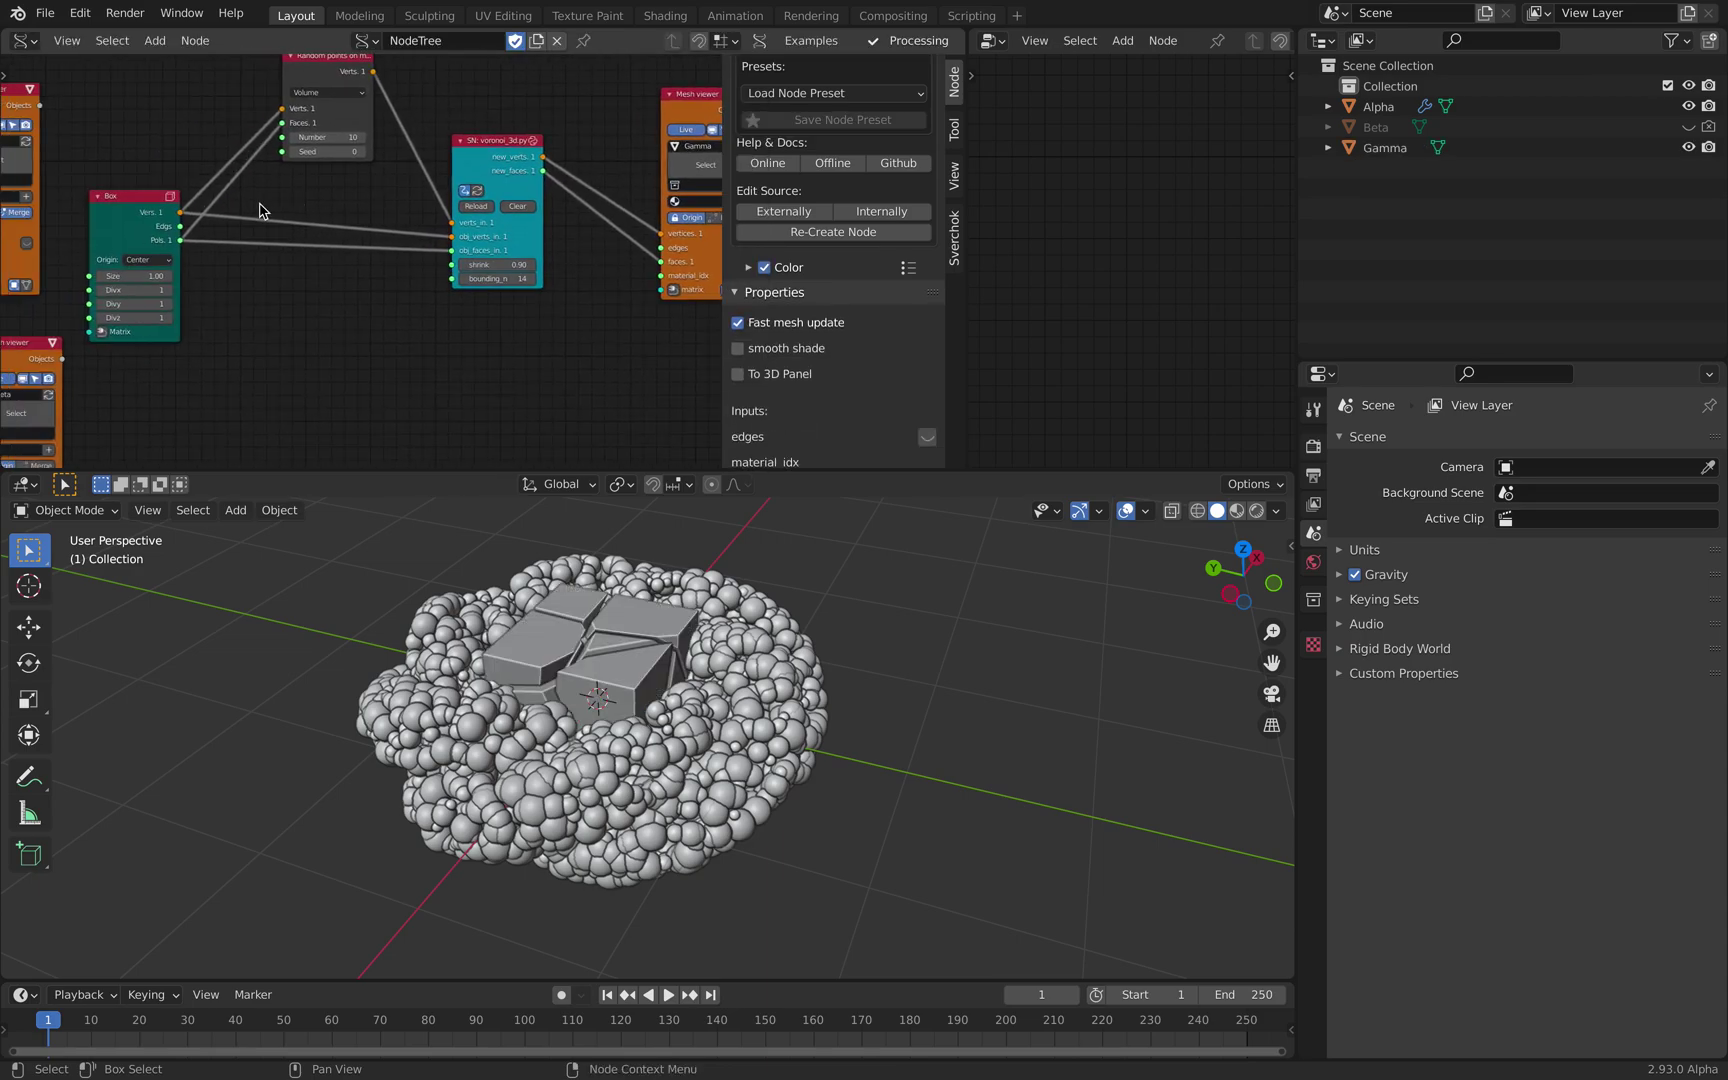
middle_drag(503, 320, 426, 306)
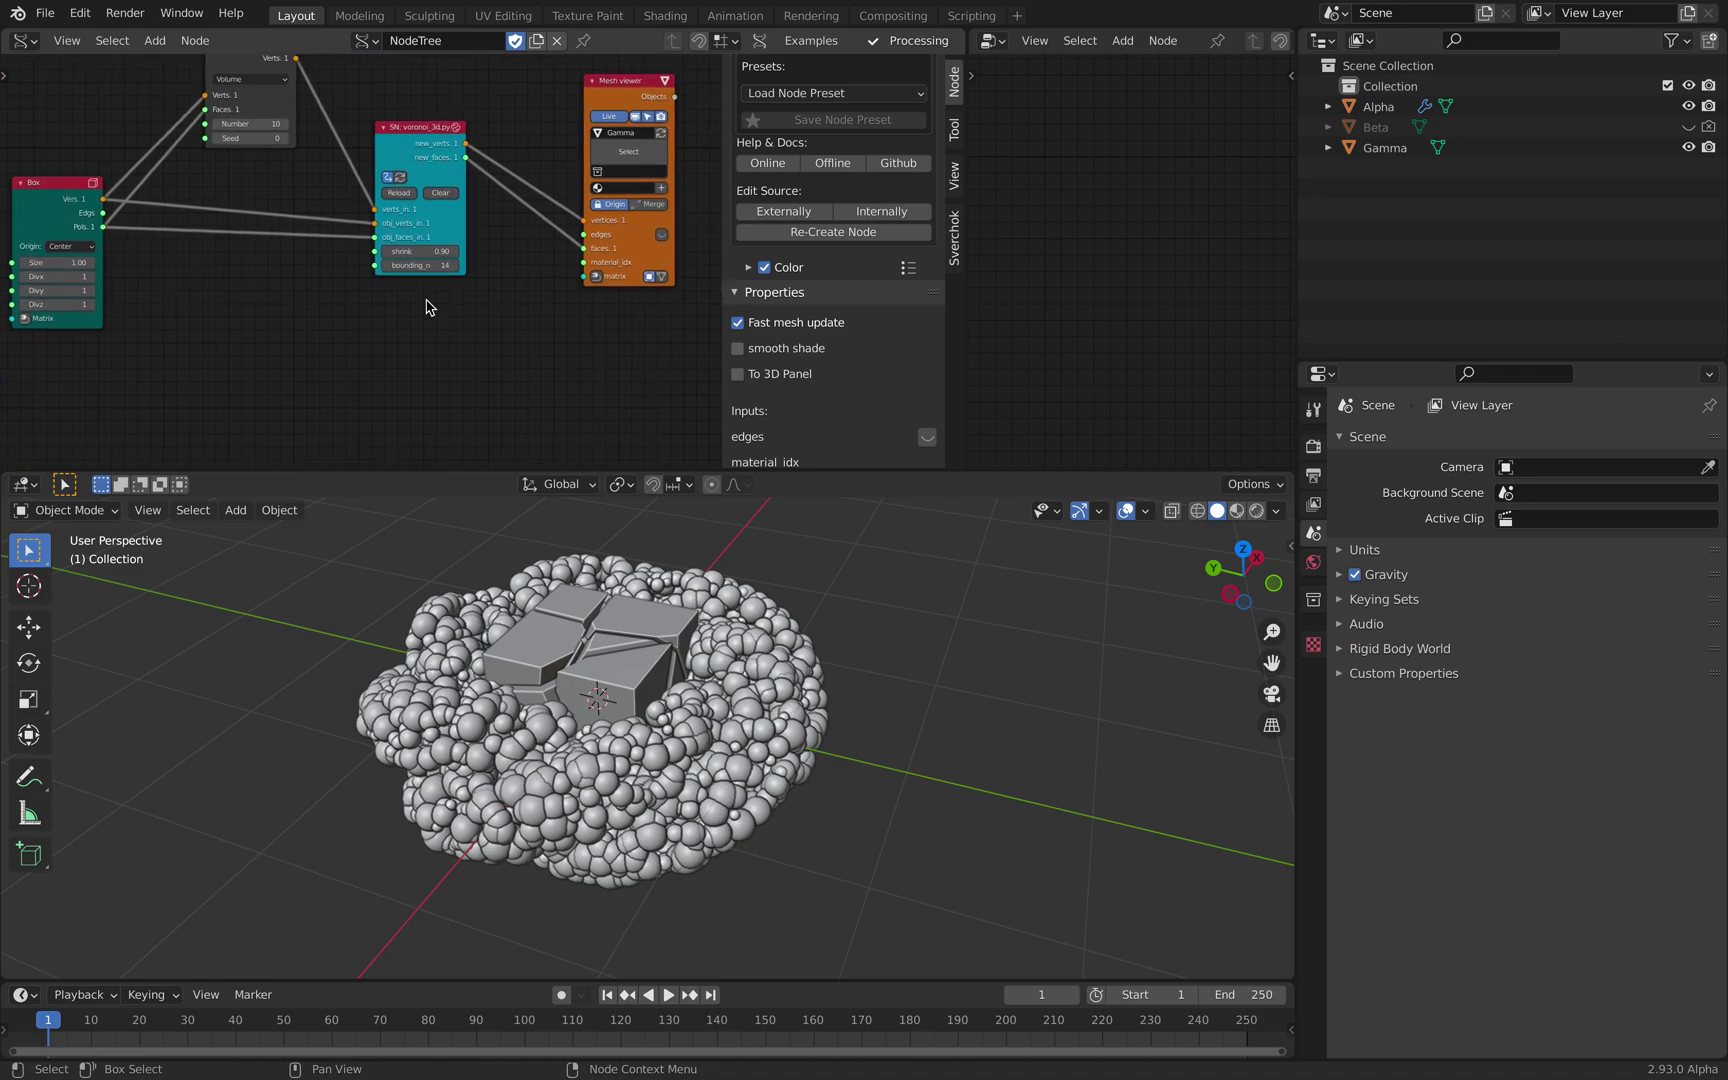
- Add a Matrix In node linked to the new Mesh viewer's matrix input, with its X location set to 2.4
click(596, 277)
click(468, 263)
drag(506, 263, 746, 263)
middle_drag(760, 637, 320, 630)
middle_drag(320, 630, 265, 670)
- Try a different Size value on the Box node
scroll(265, 670, up, 4)
middle_drag(144, 235, 251, 239)
scroll(251, 239, up, 2)
mouse_move(139, 275)
mouse_down()
mouse_move(170, 275)
mouse_move(150, 275)
mouse_up()
middle_drag(310, 280, 48, 323)
- Set the Voronoi node's shrink value to 0.96
scroll(120, 308, up, 2)
drag(409, 264, 400, 390)
middle_drag(400, 390, 546, 338)
mouse_move(469, 244)
mouse_down()
mouse_move(500, 244)
mouse_move(442, 244)
mouse_move(484, 244)
mouse_up()
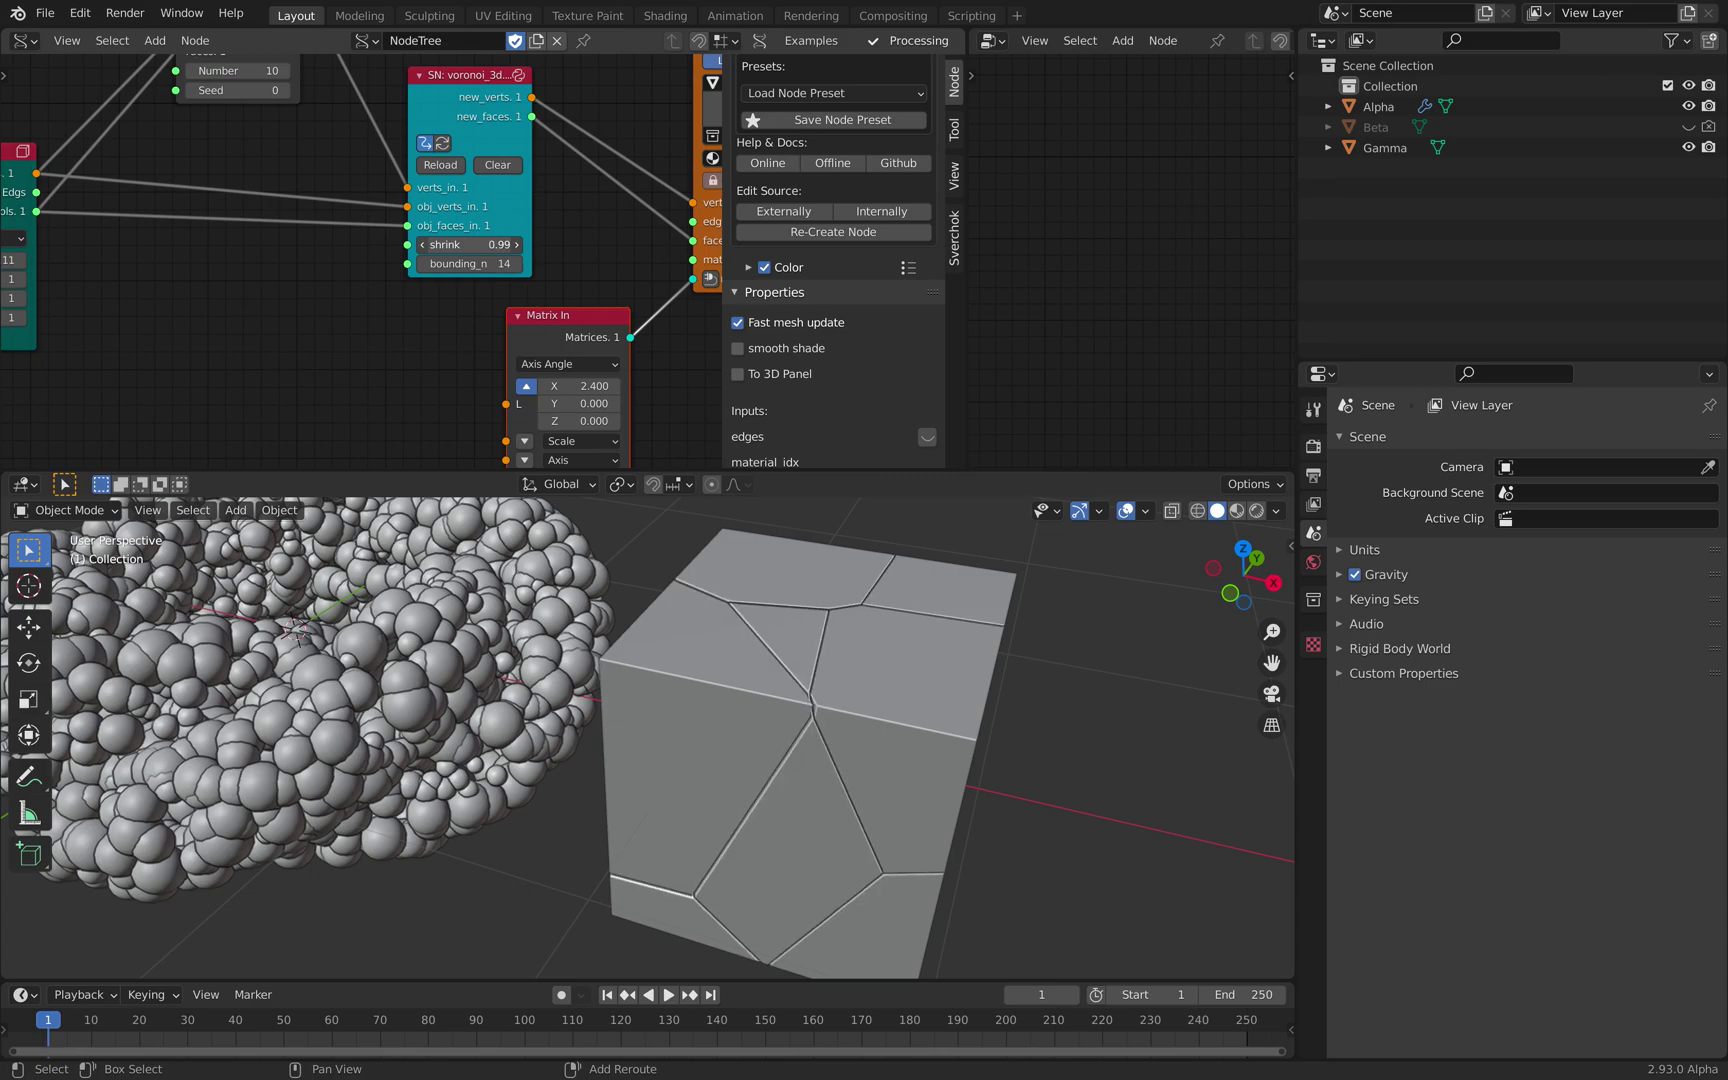
shift+drag(484, 244, 482, 244)
- Set the Box node's Size to 1
middle_drag(184, 226, 150, 264)
scroll(262, 240, down, 1)
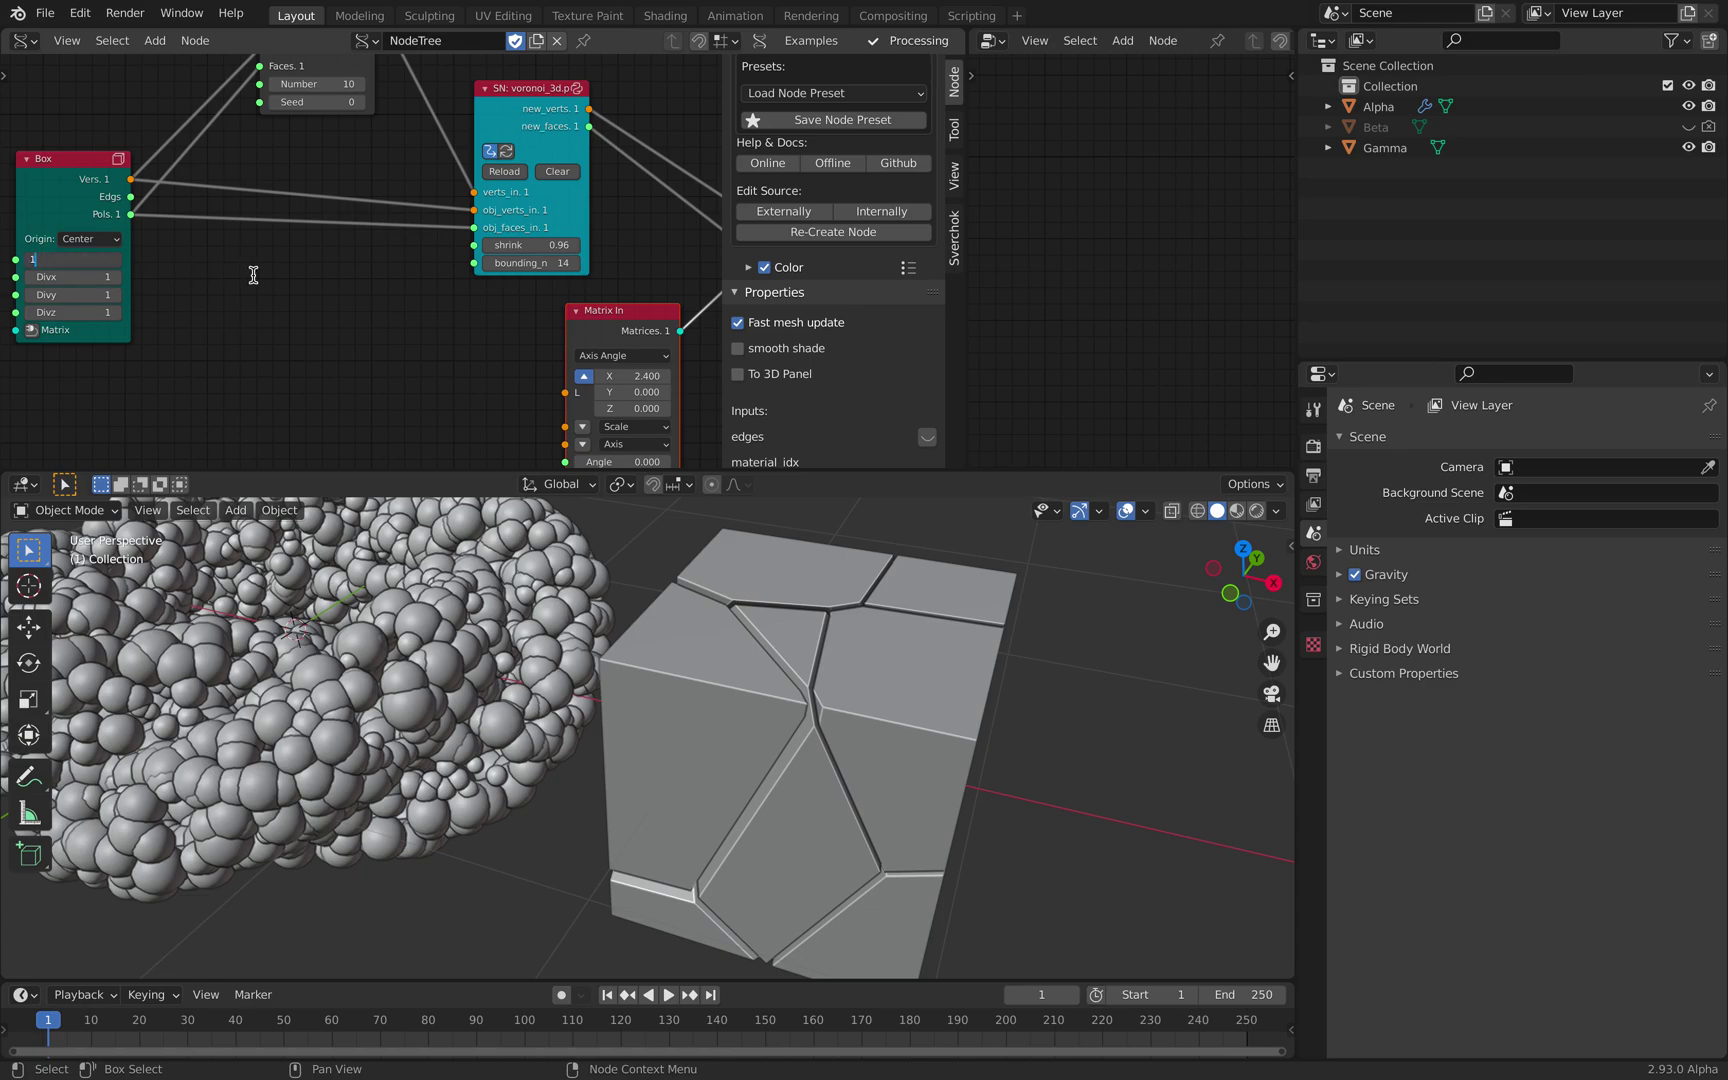
key(Return)
- Set the Random points node's Number to 66 and Seed to 84, and view the fractured cube from another angle
scroll(301, 347, up, 5)
drag(309, 216, 346, 197)
middle_drag(787, 783, 746, 761)
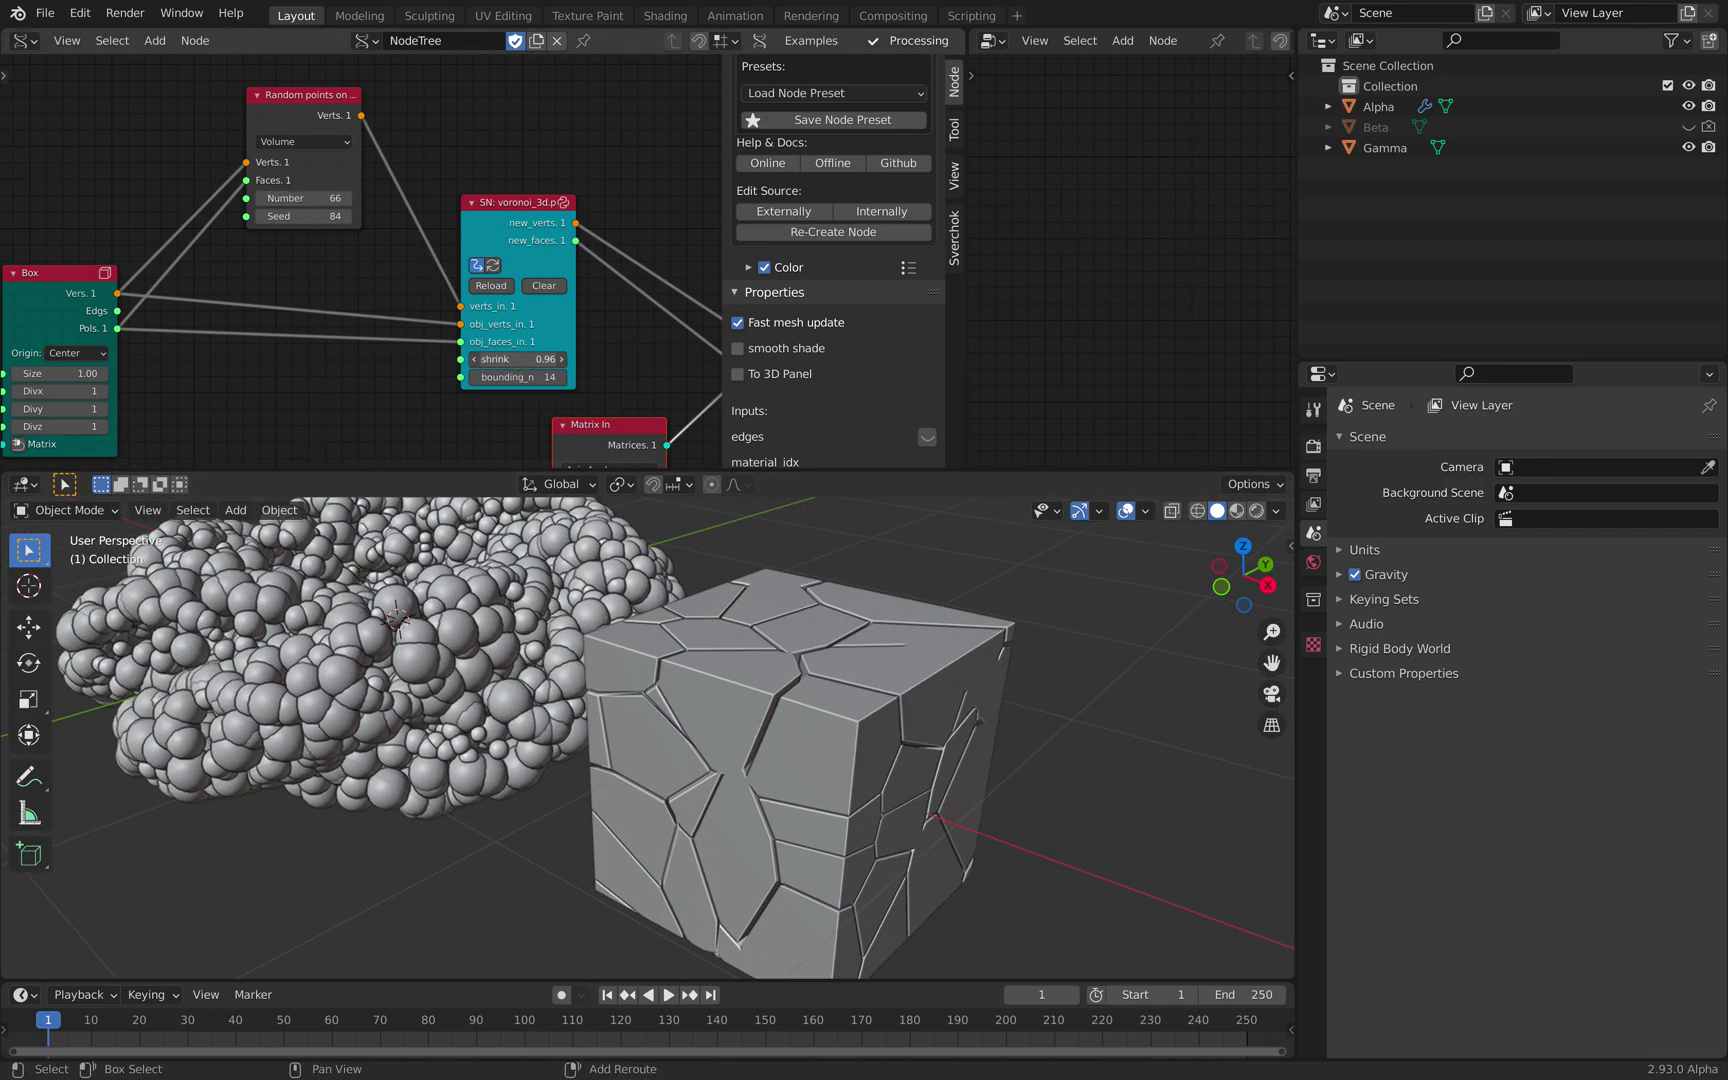
- Set the Voronoi node's shrink to 0.82 and select that node
drag(520, 359, 440, 359)
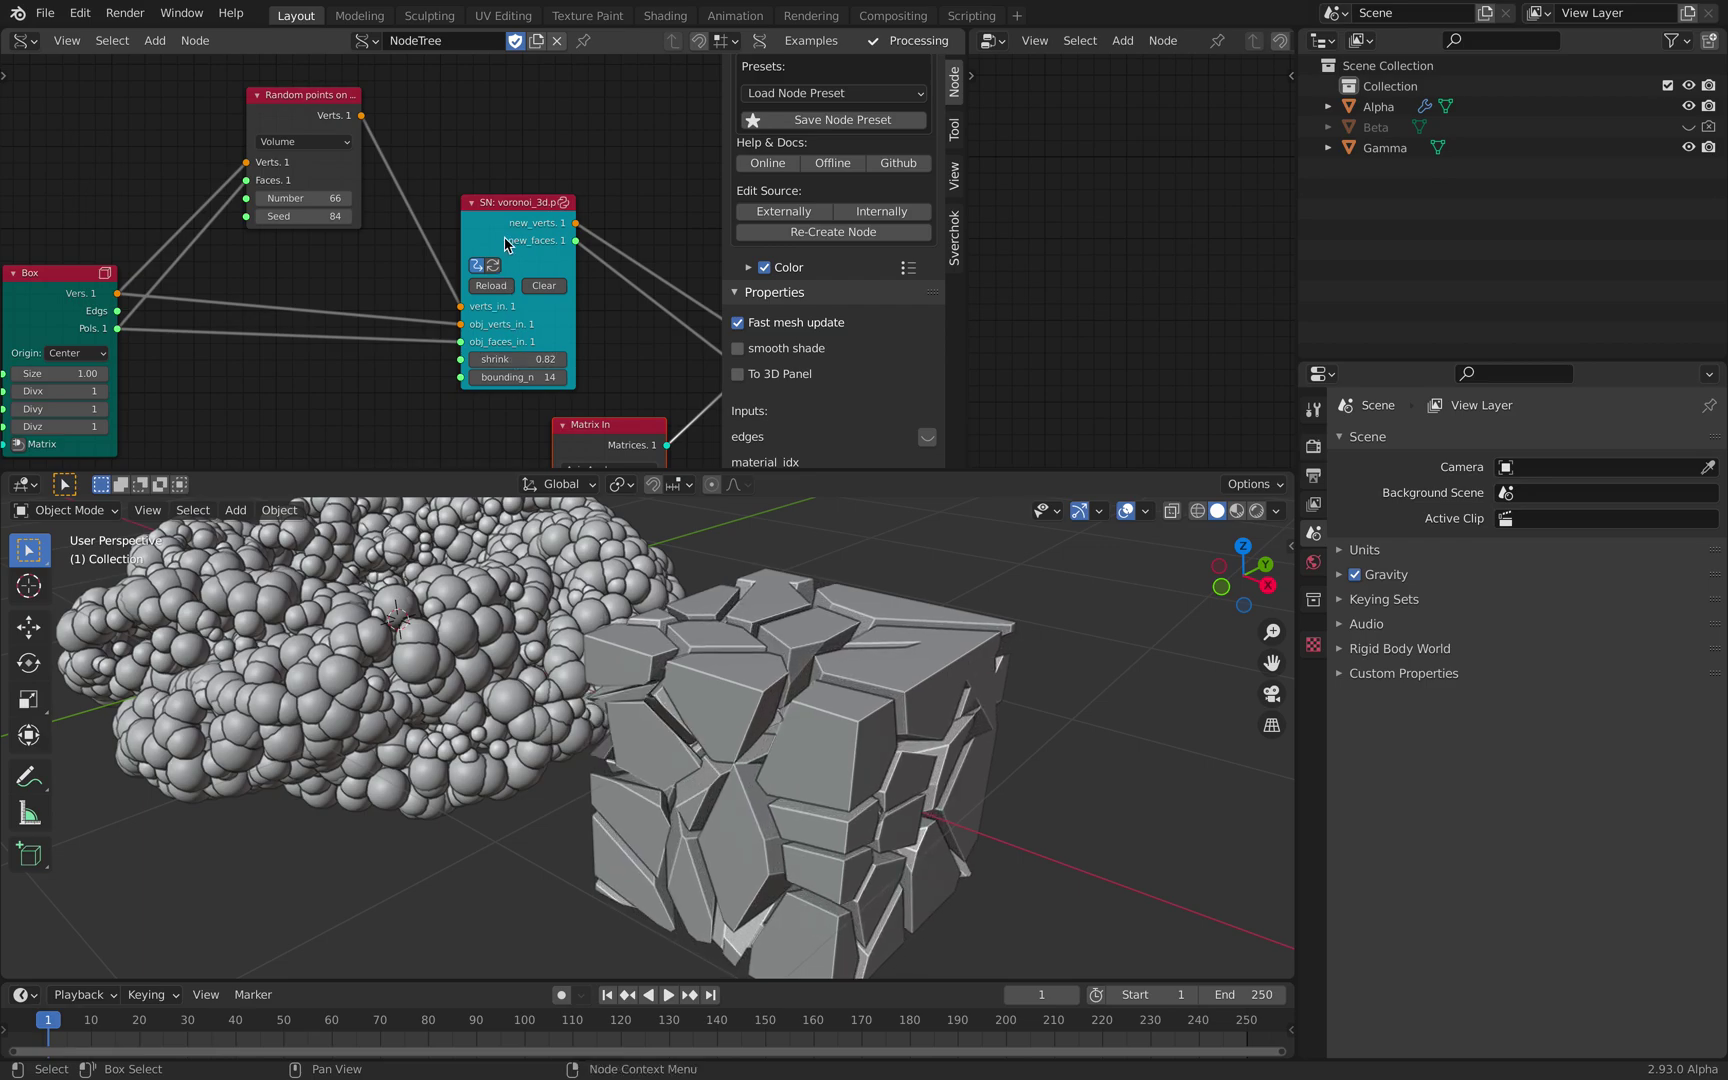
drag(505, 238, 474, 236)
middle_drag(474, 236, 350, 186)
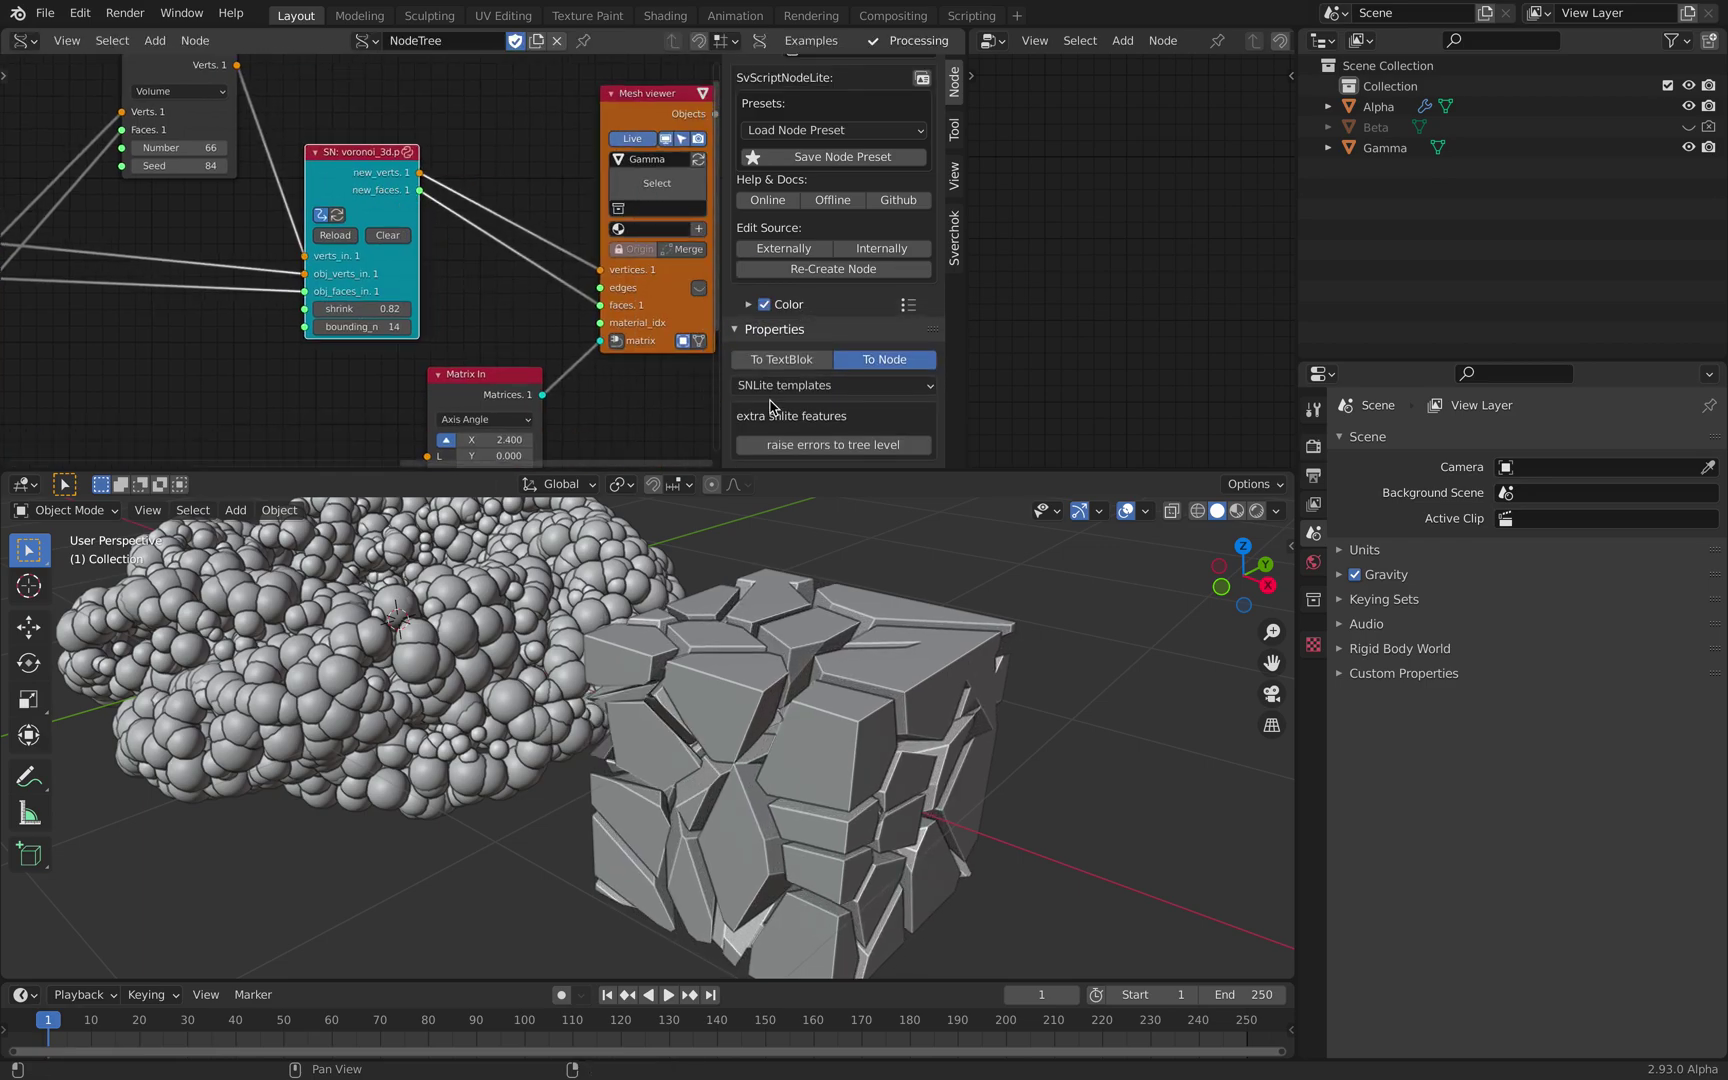
- Turn the empty node editor area into a Text Editor and open voronoi_3d.py in it
drag(967, 109, 911, 100)
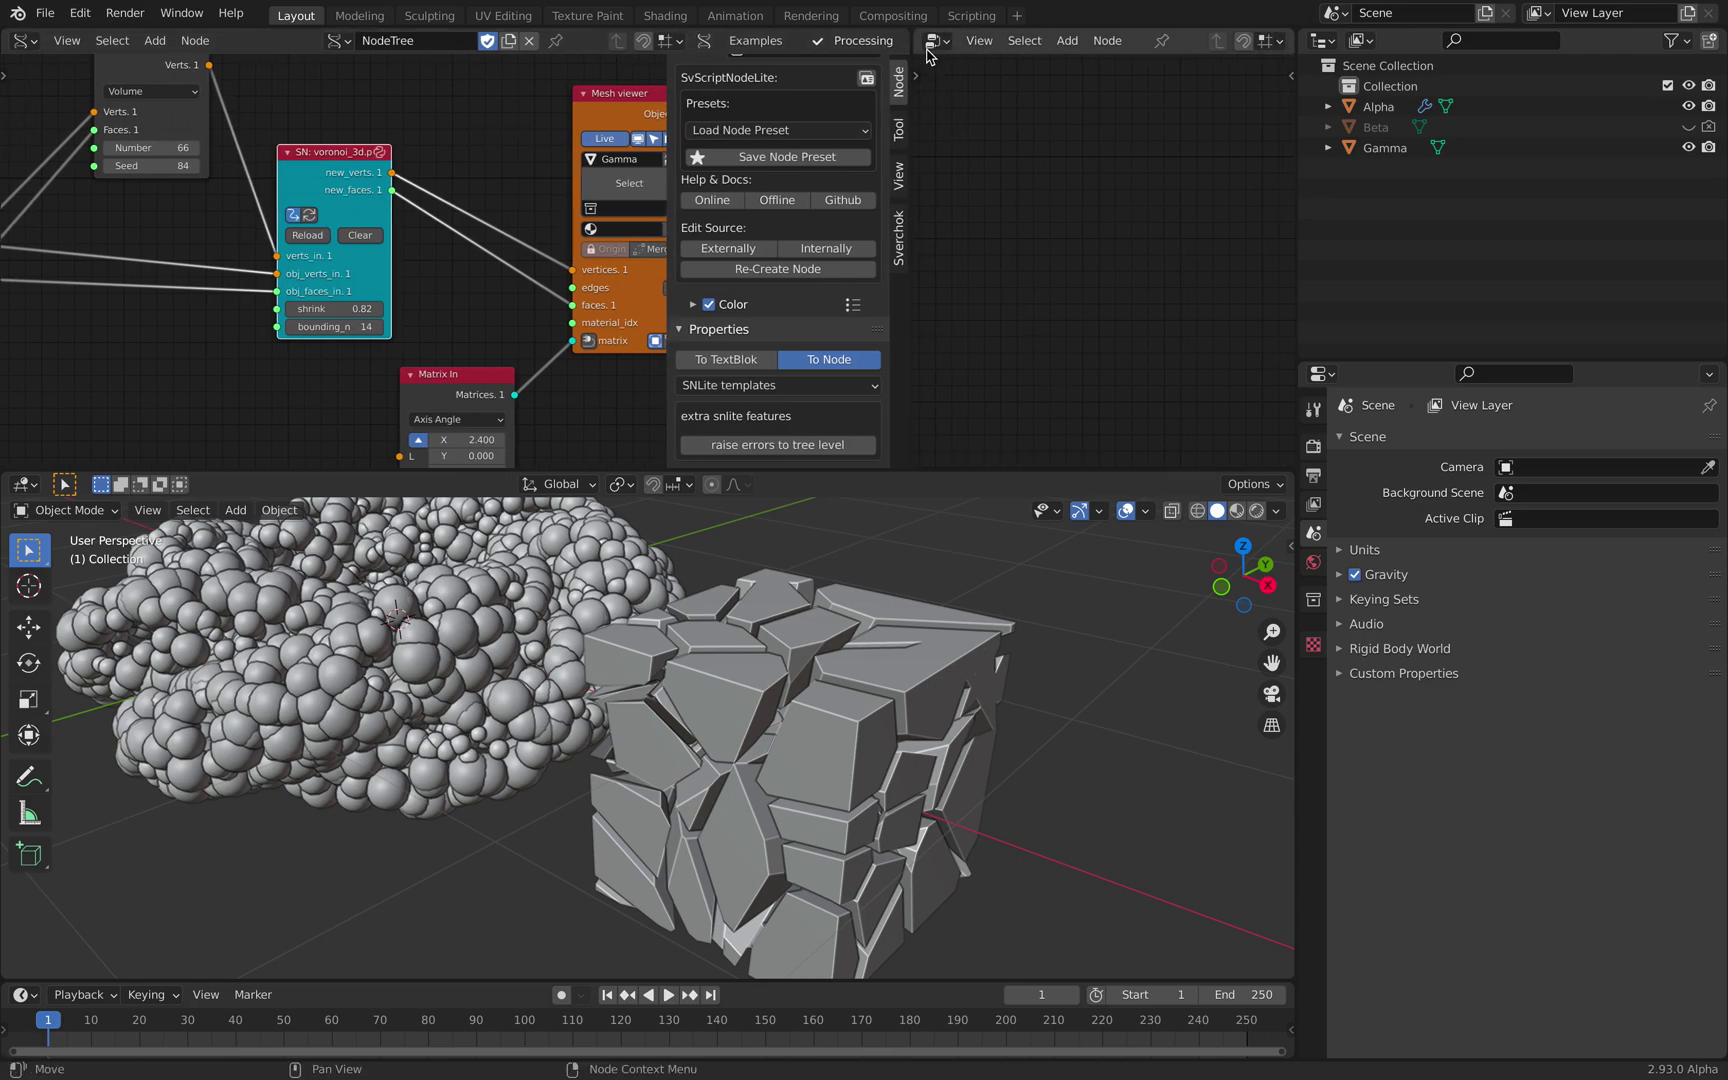
click(934, 41)
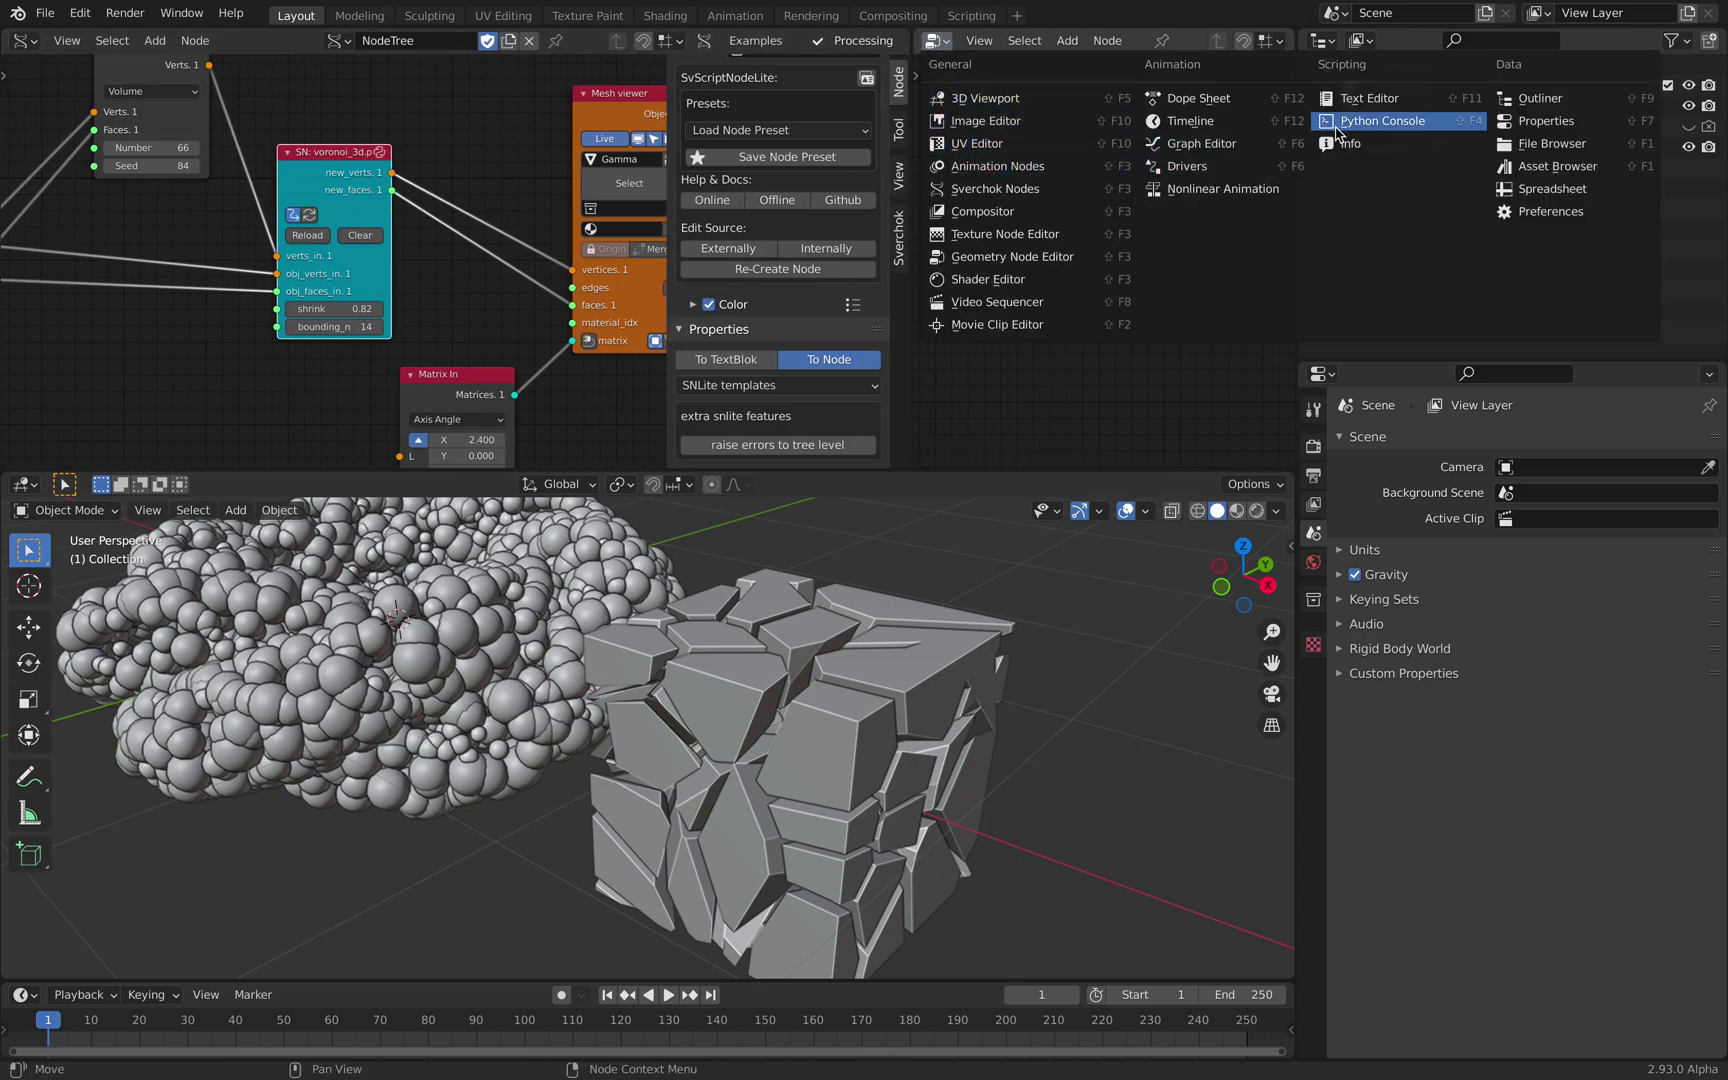
click(1362, 98)
click(1147, 48)
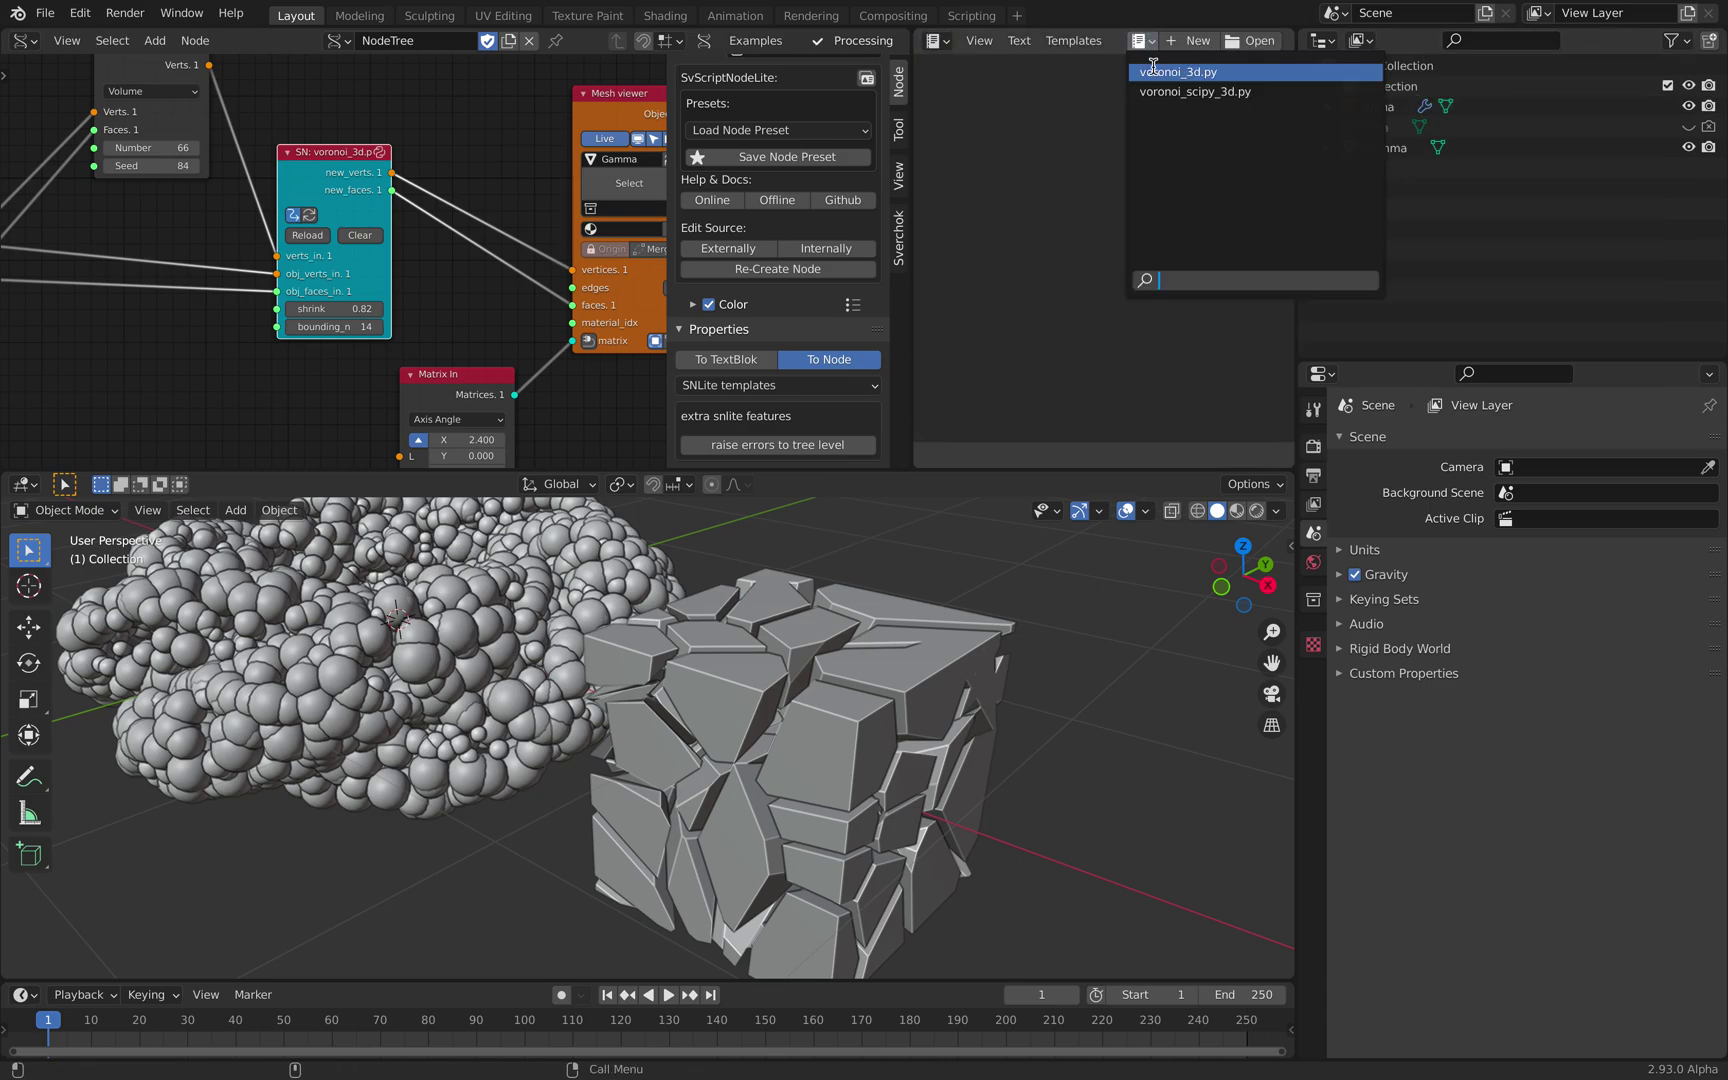
click(1160, 72)
scroll(1062, 213, down, 15)
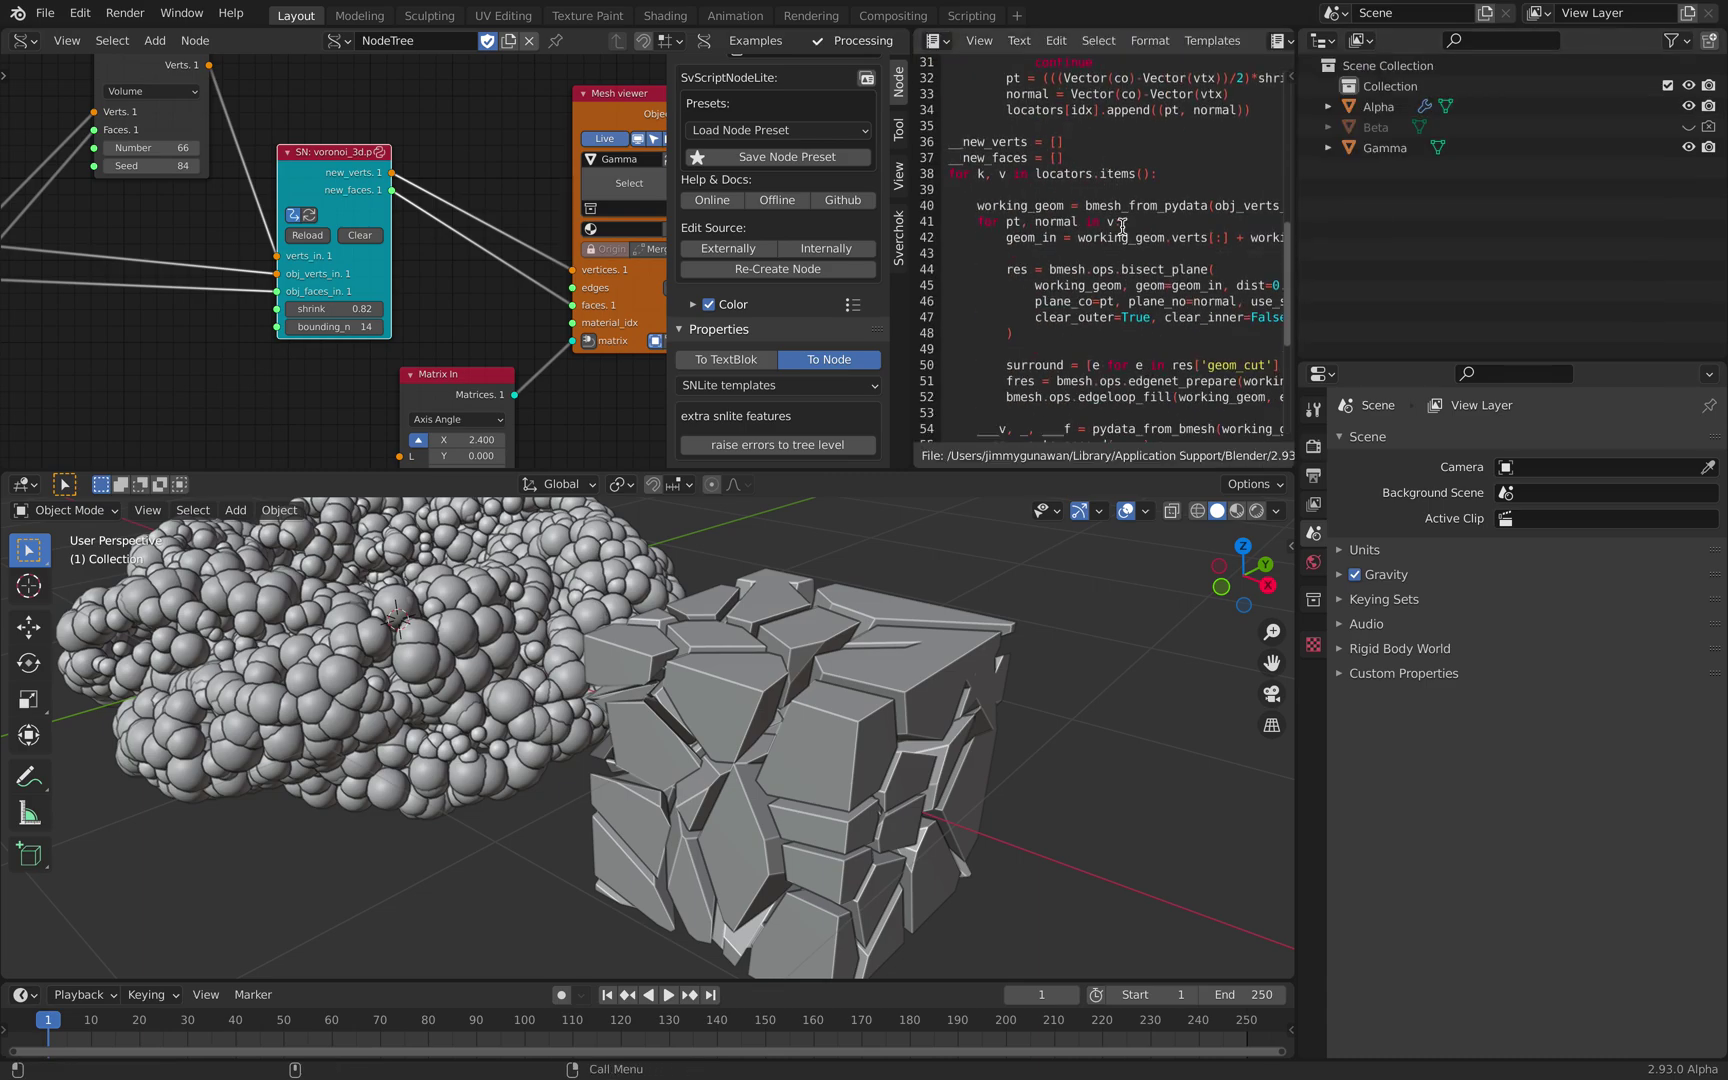
- Enlarge the text editor area and read through the voronoi_3d.py script from its inputs to its mesh output
drag(1295, 304, 1444, 304)
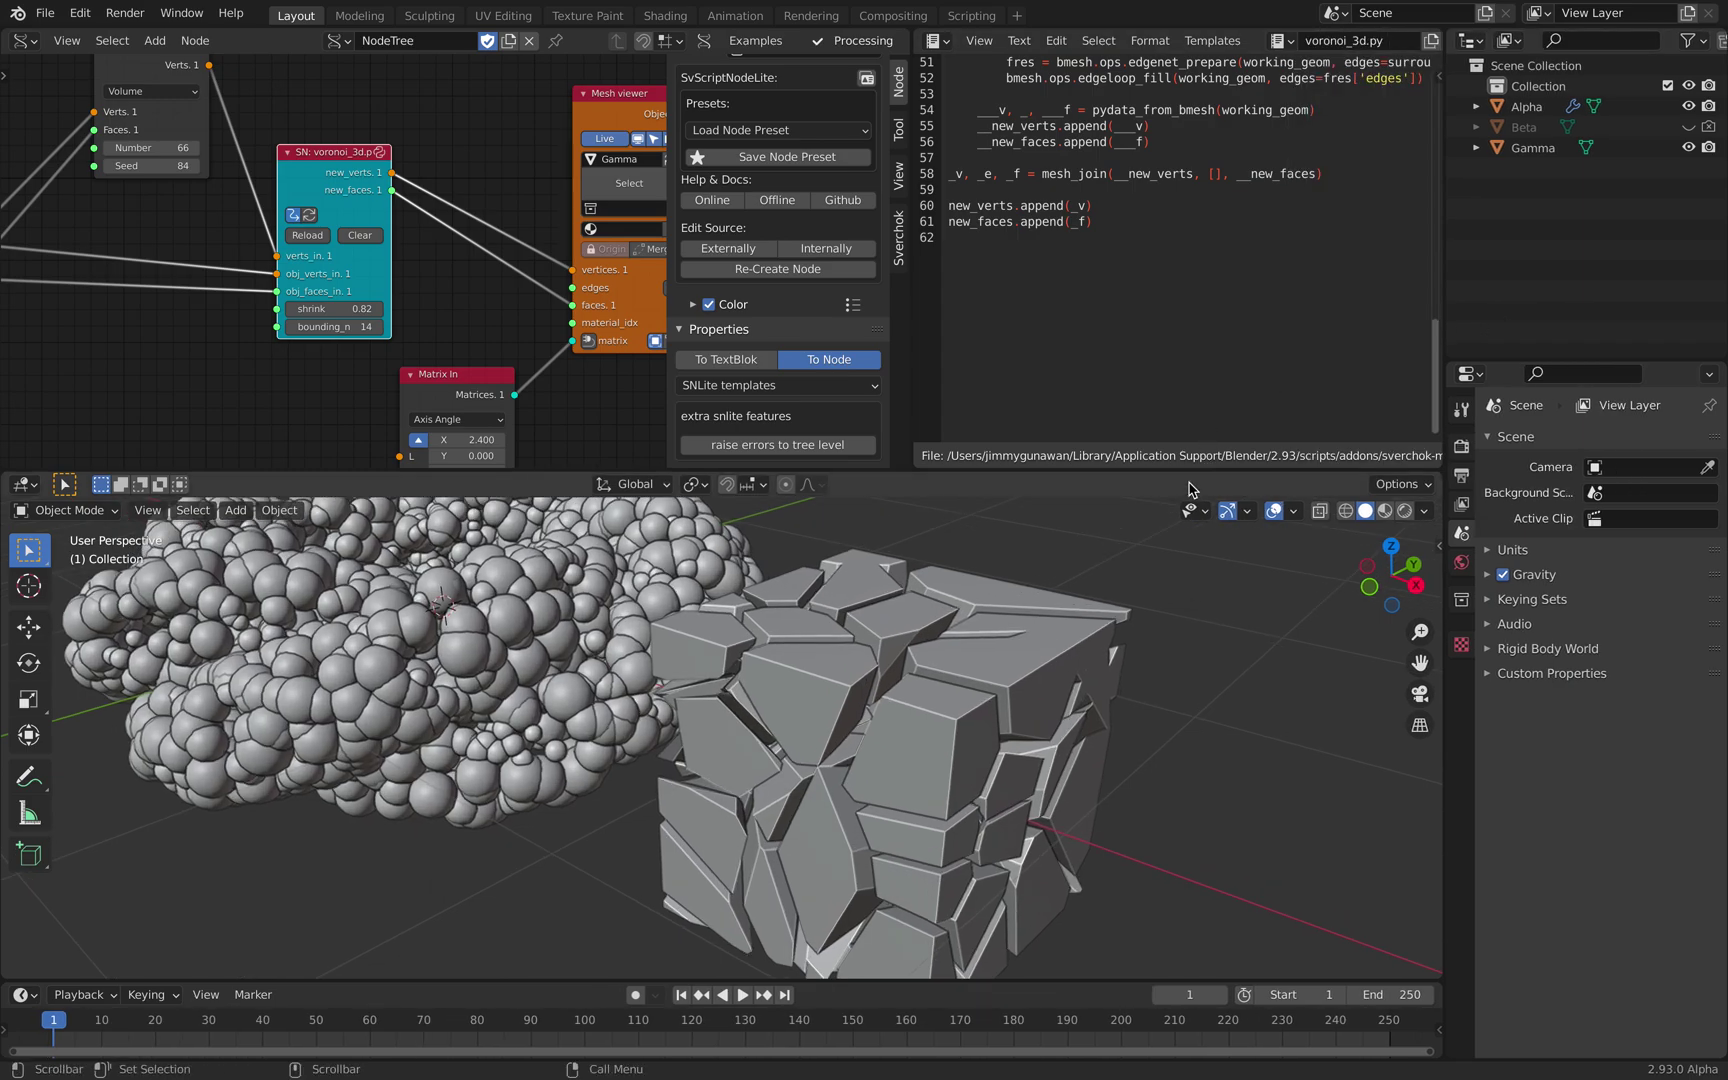
drag(1190, 472, 1190, 613)
drag(909, 301, 800, 303)
scroll(980, 305, up, 12)
scroll(980, 305, up, 5)
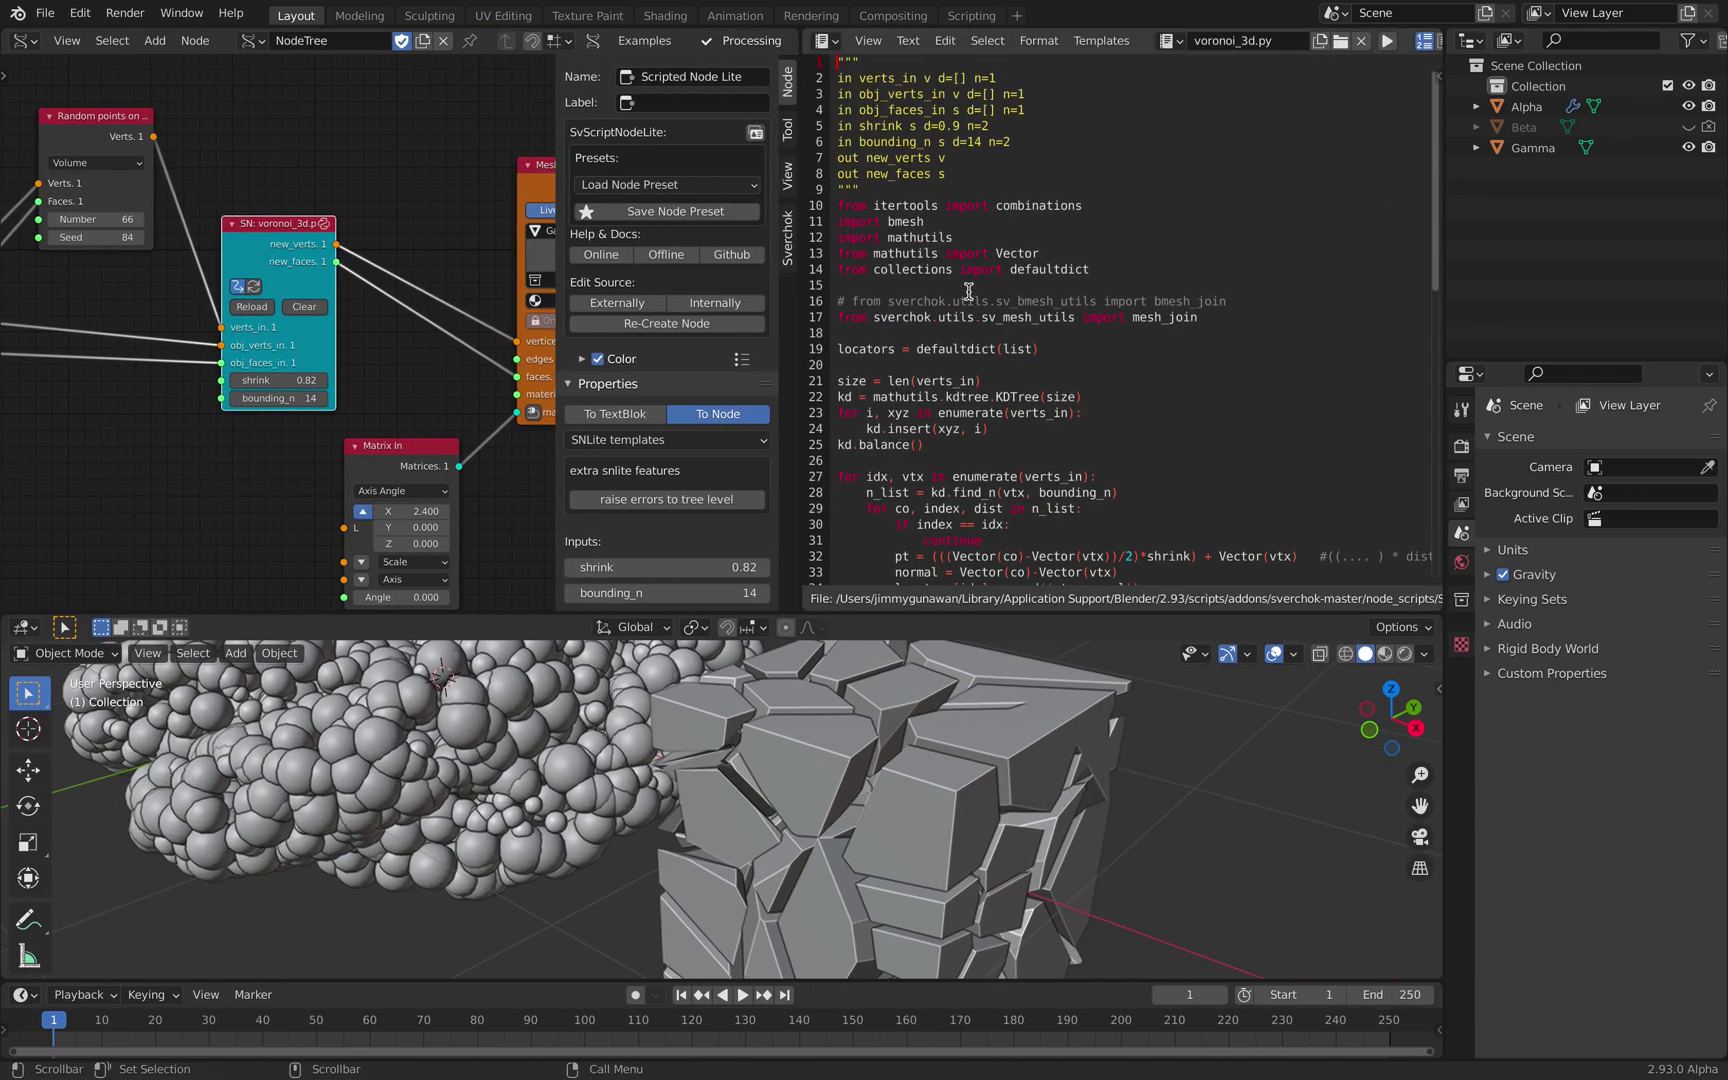
drag(900, 109, 966, 336)
click(966, 336)
scroll(1020, 345, down, 10)
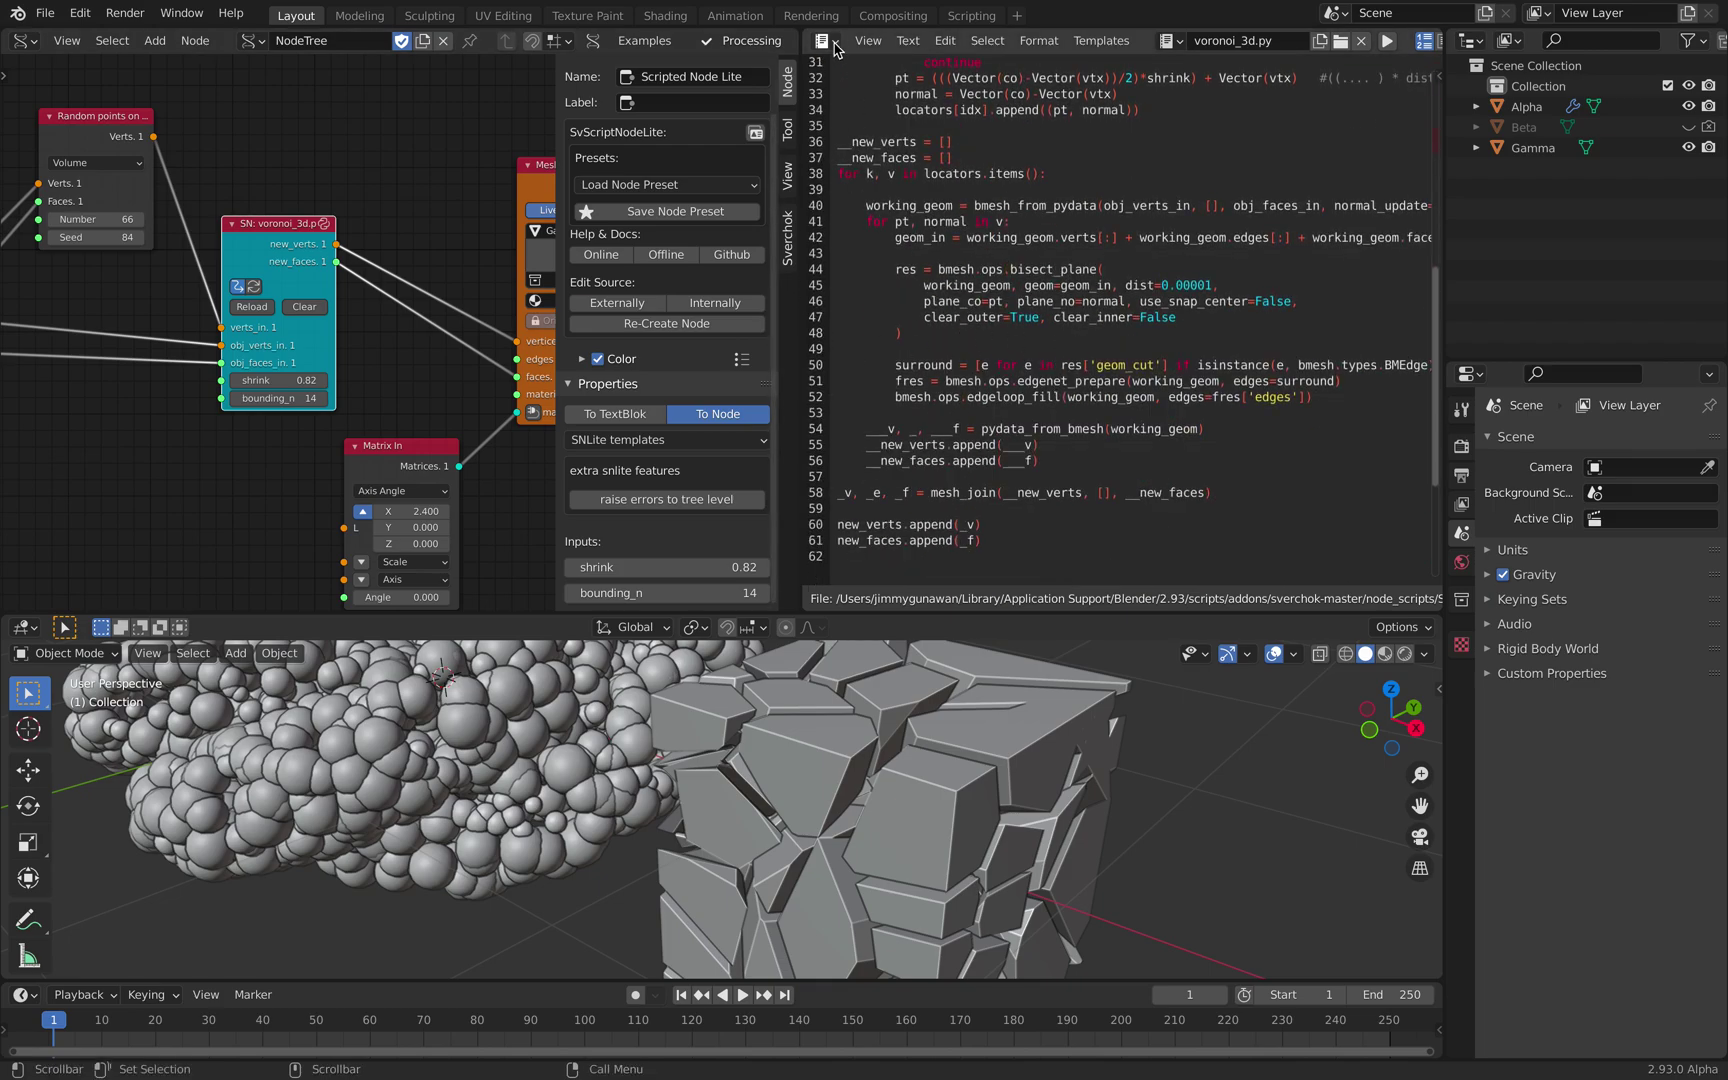
- Close the text editor area so the node editor takes its space, and bring the Voronoi node setup into view
drag(802, 31, 960, 66)
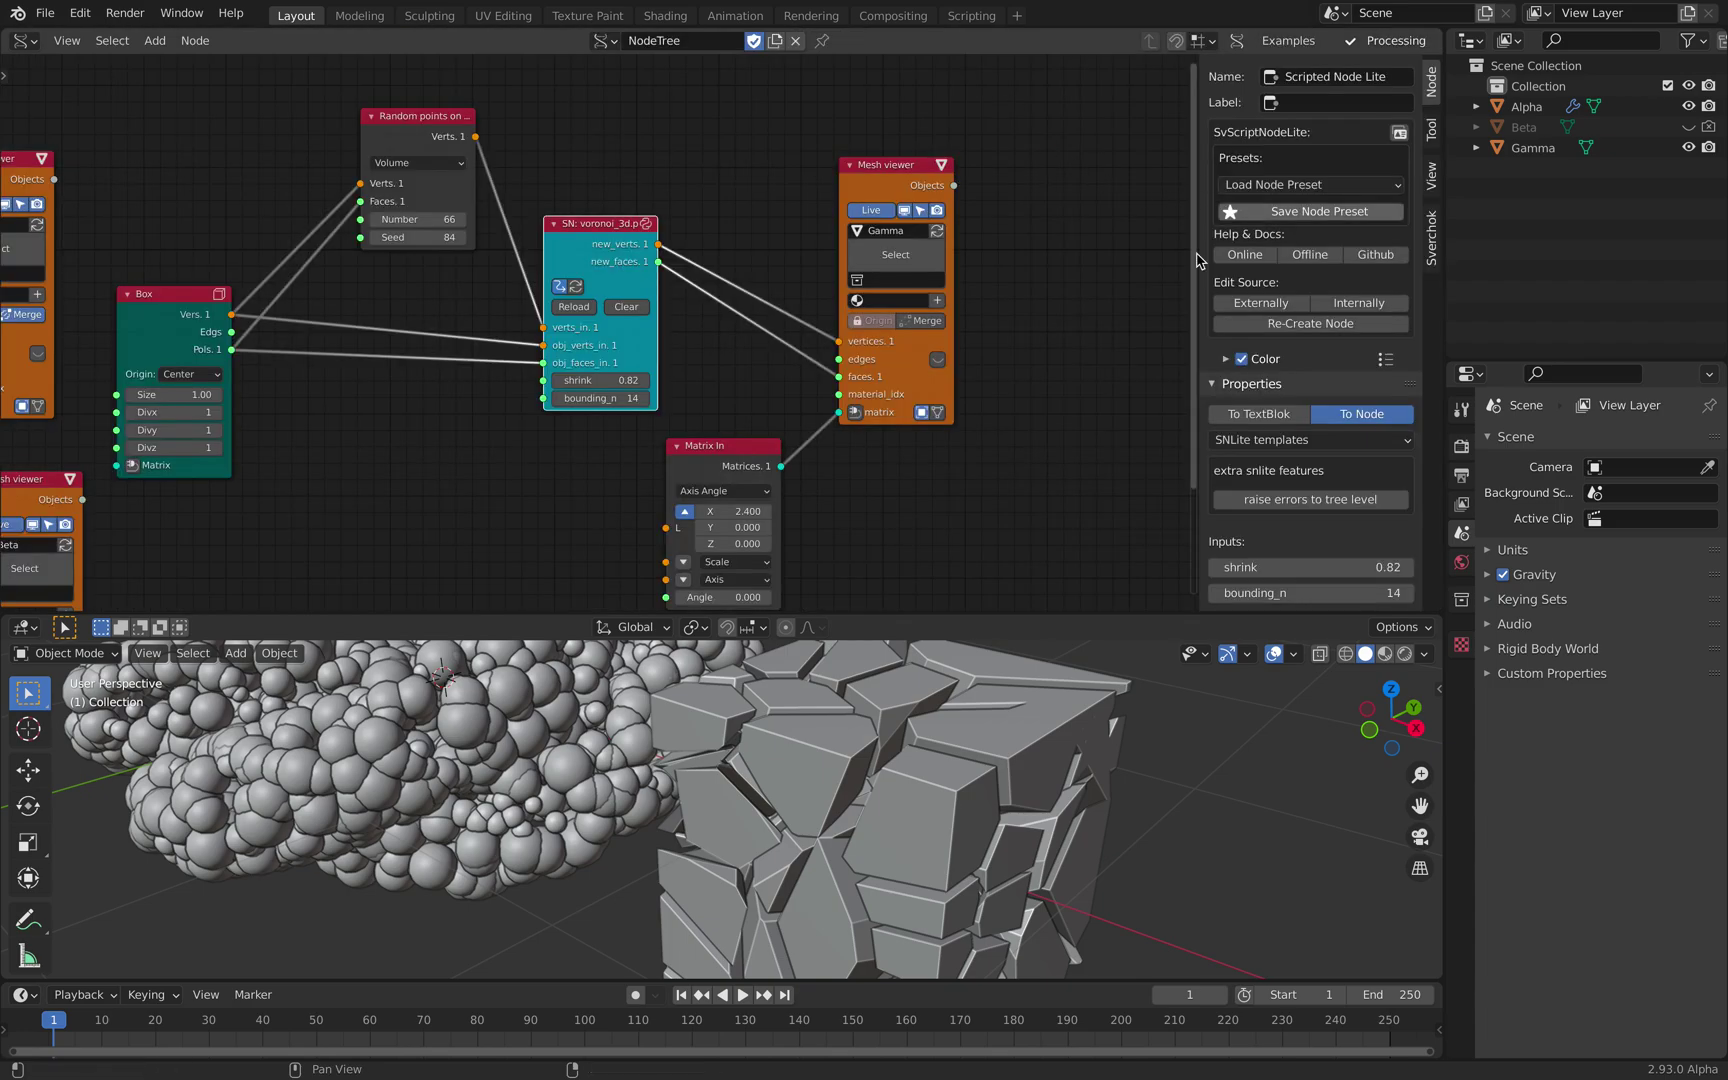
key(Home)
scroll(757, 236, up, 1)
scroll(766, 370, down, 3)
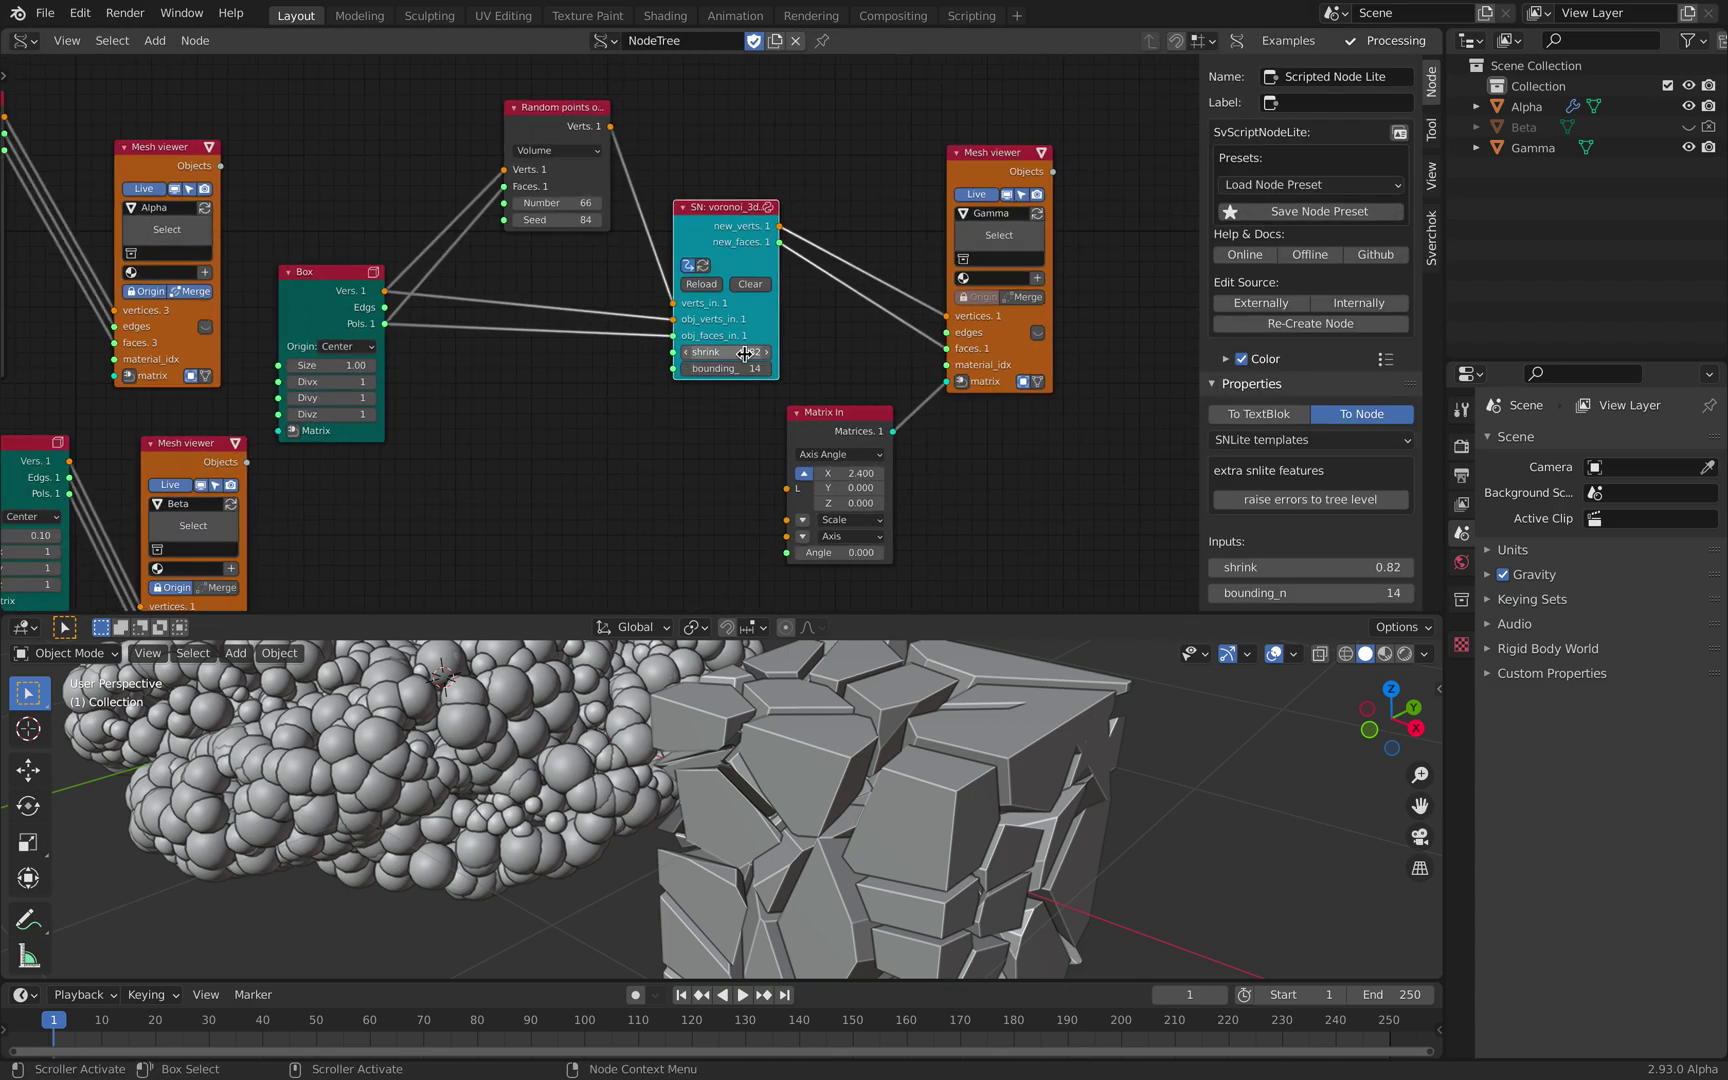
- Adjust the Voronoi node's shrink value while viewing the fractured cube
mouse_move(728, 355)
mouse_down()
mouse_move(790, 355)
mouse_move(740, 352)
mouse_up()
mouse_move(856, 686)
middle_down()
mouse_move(953, 725)
mouse_move(888, 712)
mouse_move(880, 690)
mouse_move(953, 712)
mouse_move(866, 686)
middle_up()
- Switch to the browser and examine the usage example and description on Sverchok's Voronoi 3D documentation page
click(953, 725)
scroll(953, 725, down, 3)
click(879, 686)
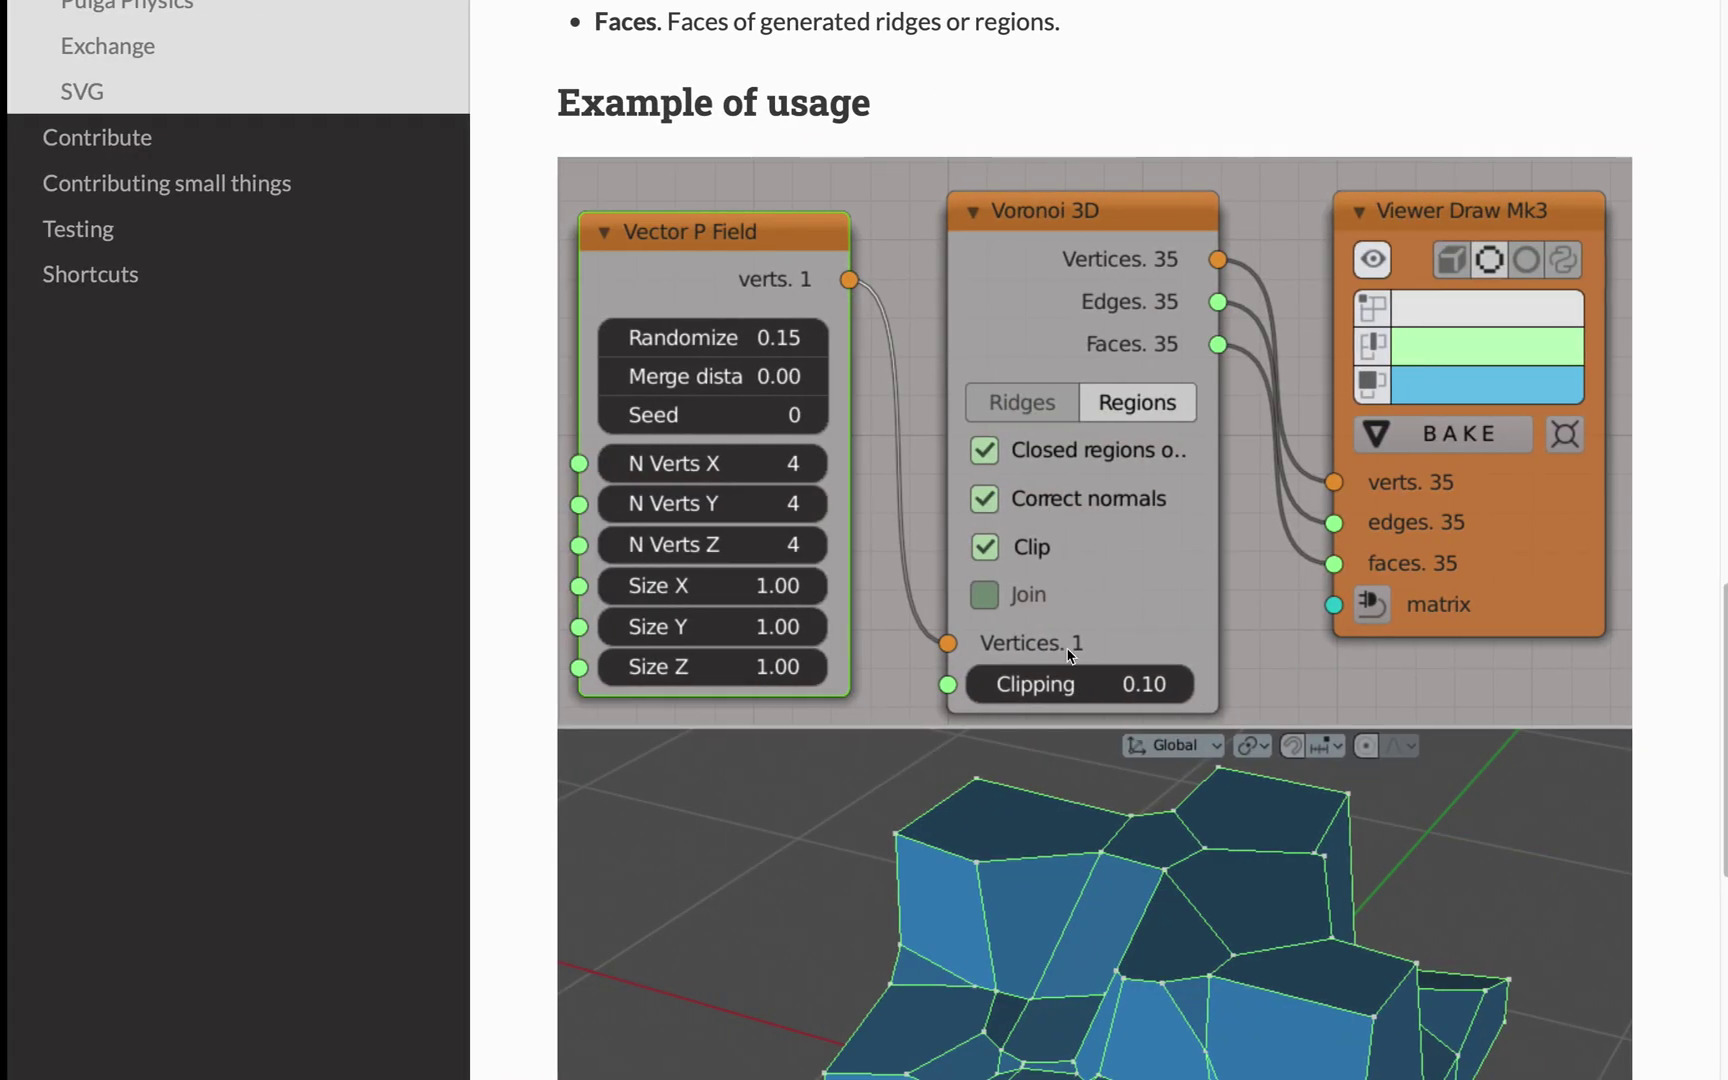
scroll(1185, 637, down, 1)
scroll(1190, 620, up, 15)
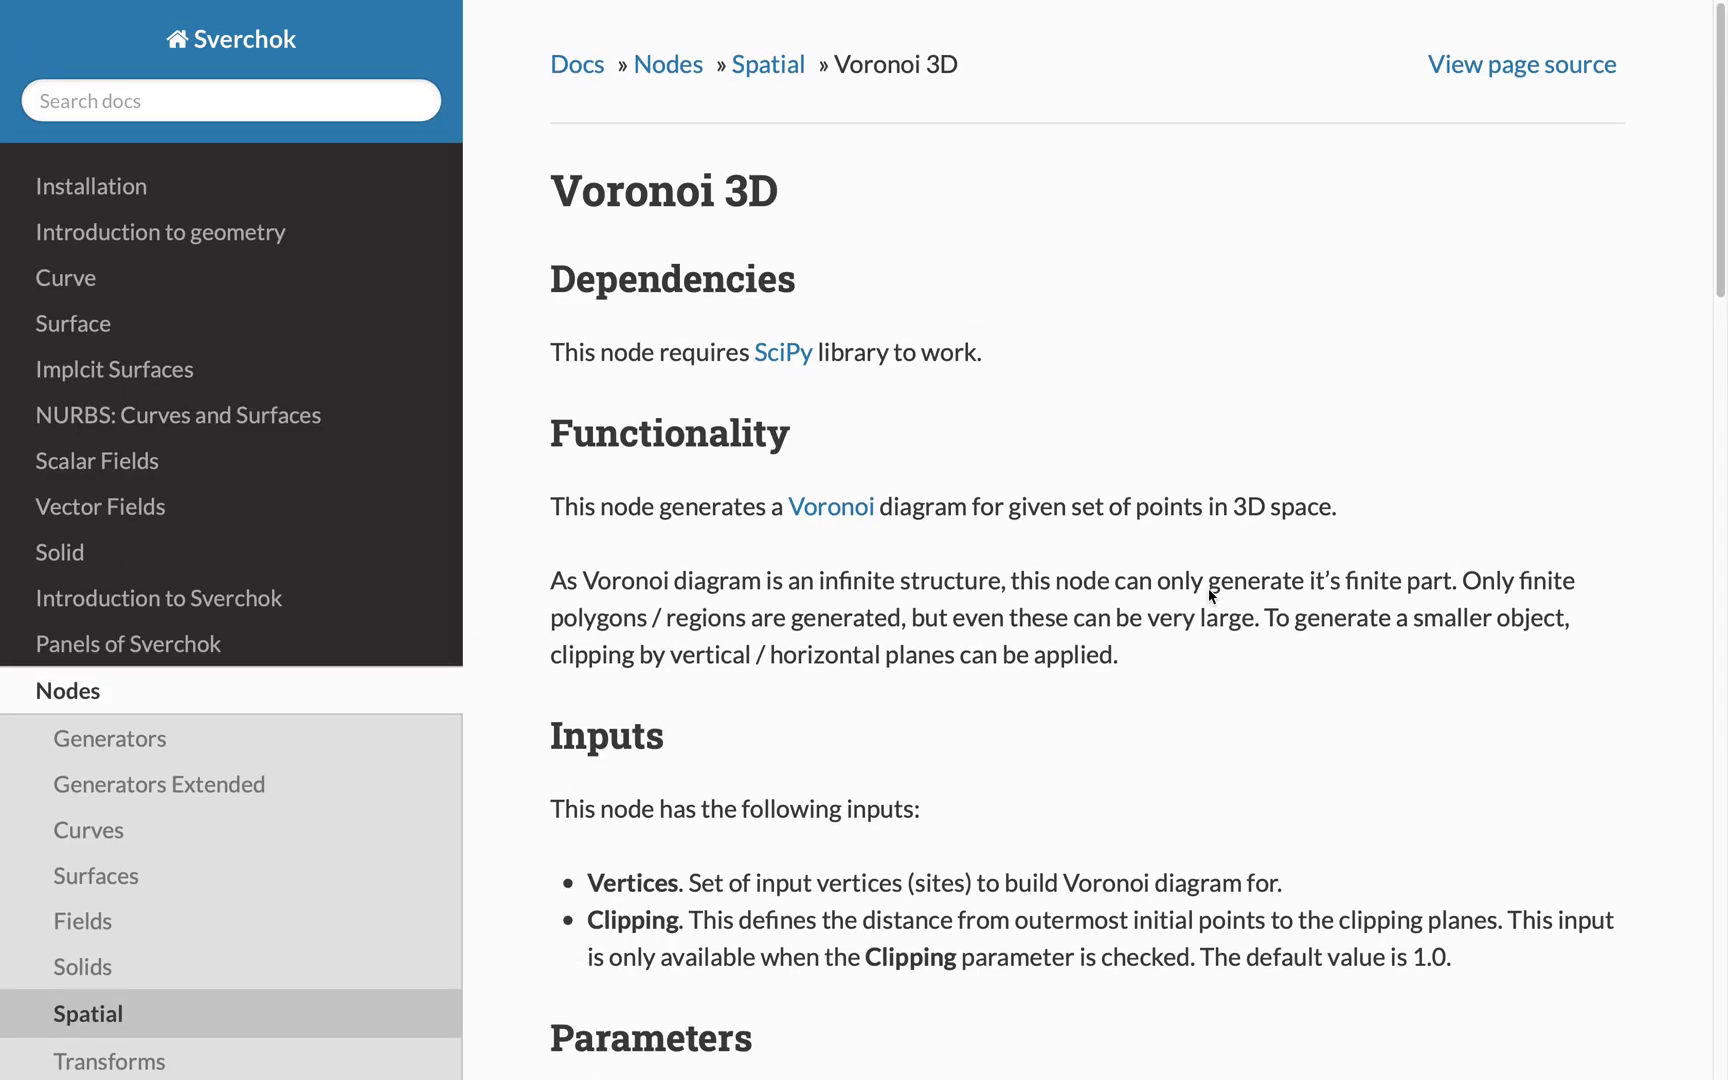